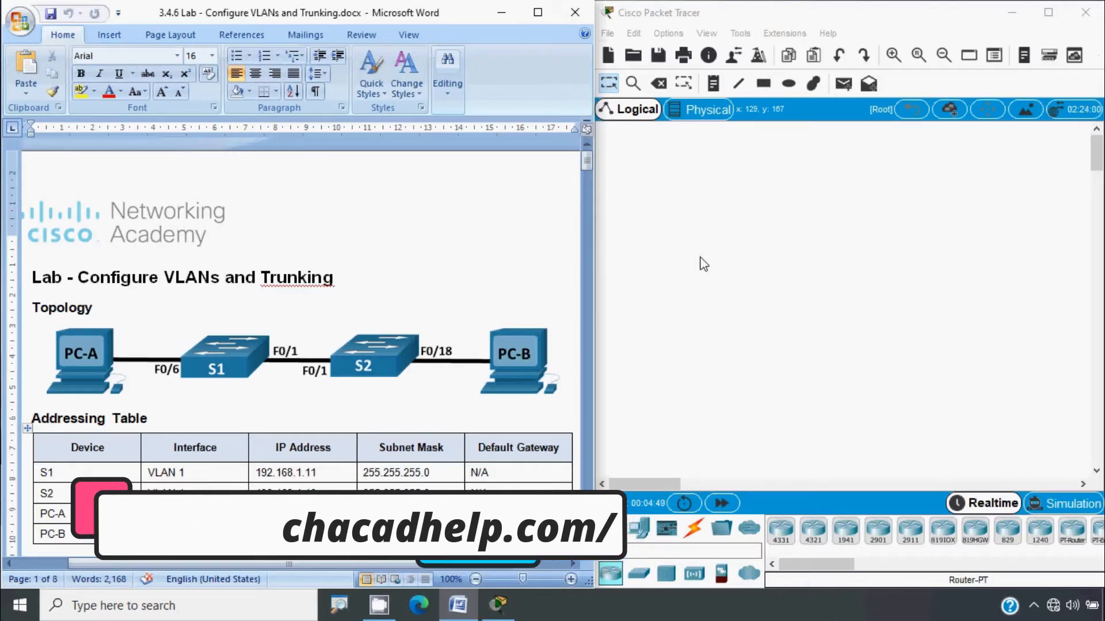
Step: Scroll the lab document past the Addressing Table to the Objectives and Background / Scenario sections
{"action": "key", "text": "alt"}
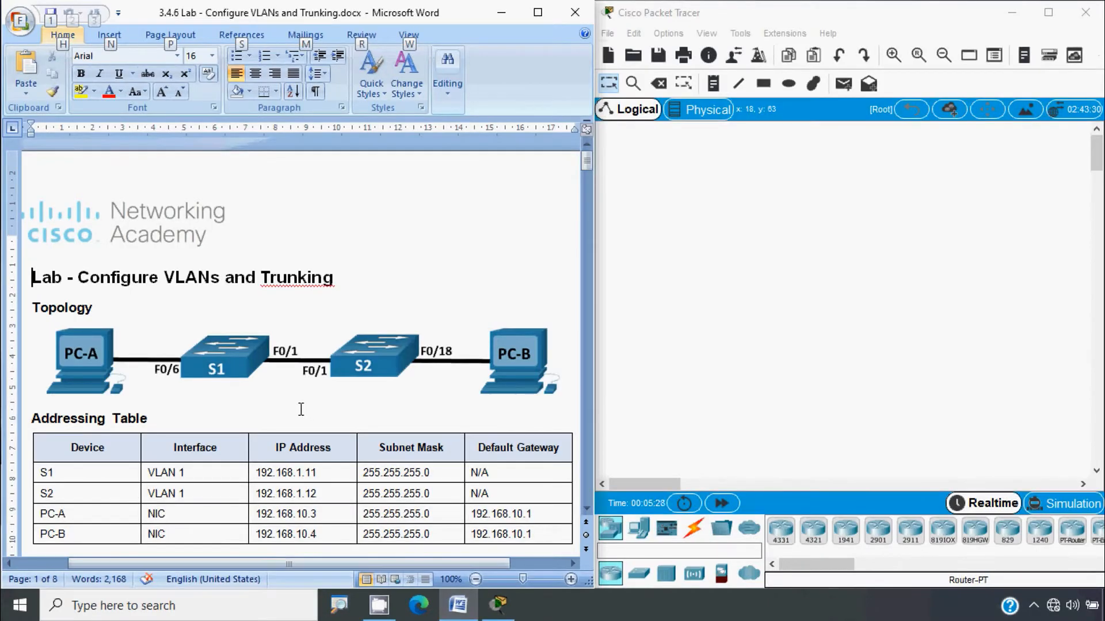
{"action": "scroll", "coordinate": [187, 386], "scroll_direction": "down", "scroll_amount": 1}
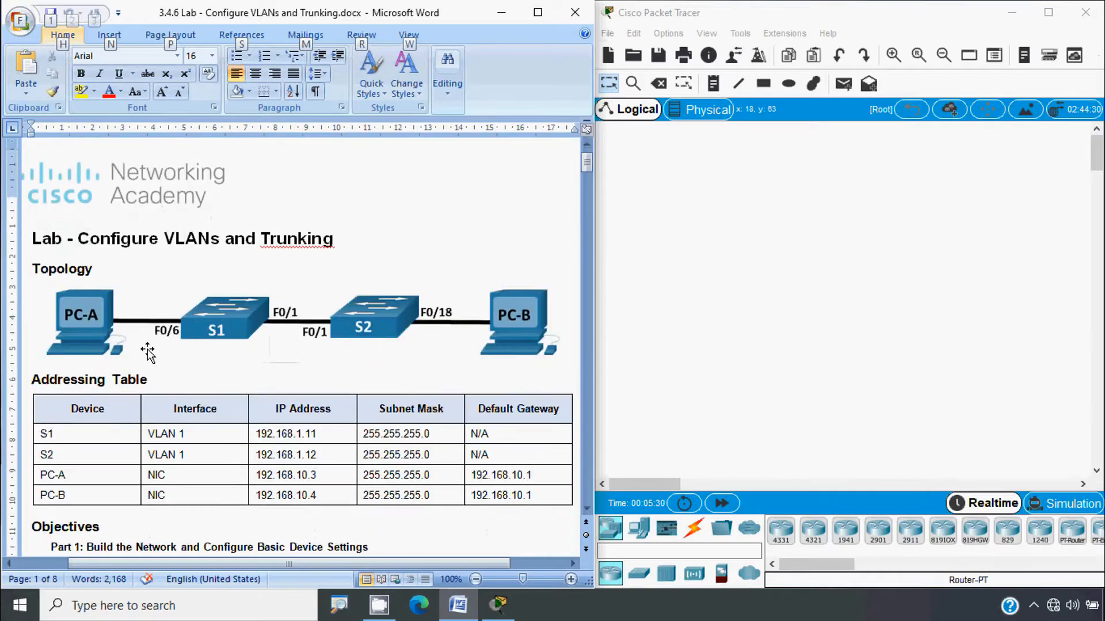
{"action": "scroll", "coordinate": [178, 344], "scroll_direction": "down", "scroll_amount": 2}
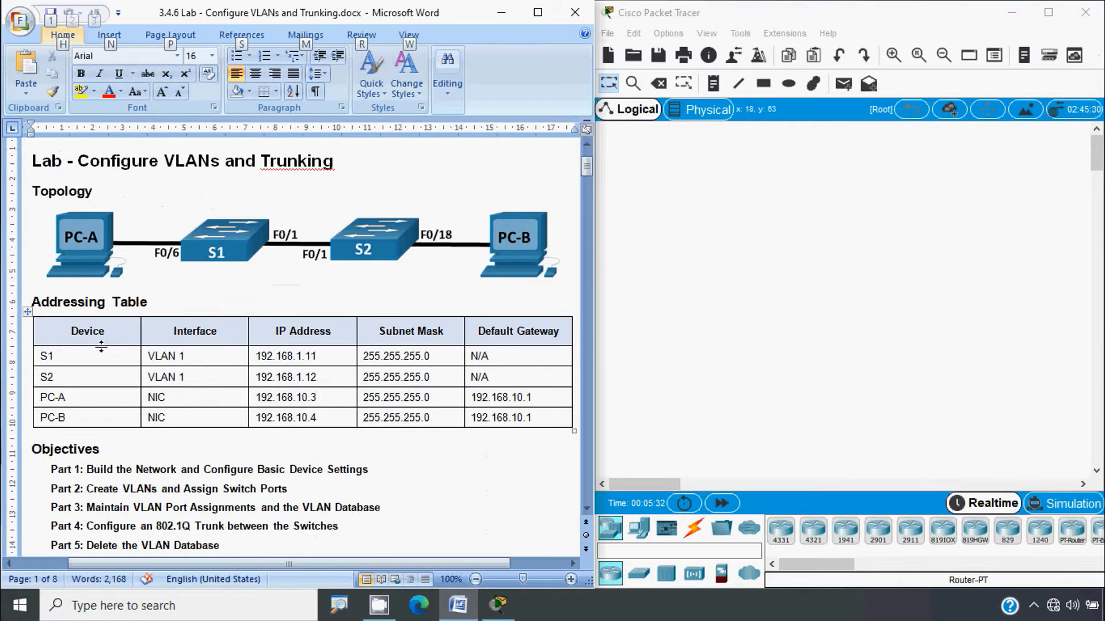
{"action": "scroll", "coordinate": [136, 339], "scroll_direction": "down", "scroll_amount": 1}
{"action": "scroll", "coordinate": [136, 345], "scroll_direction": "down", "scroll_amount": 1}
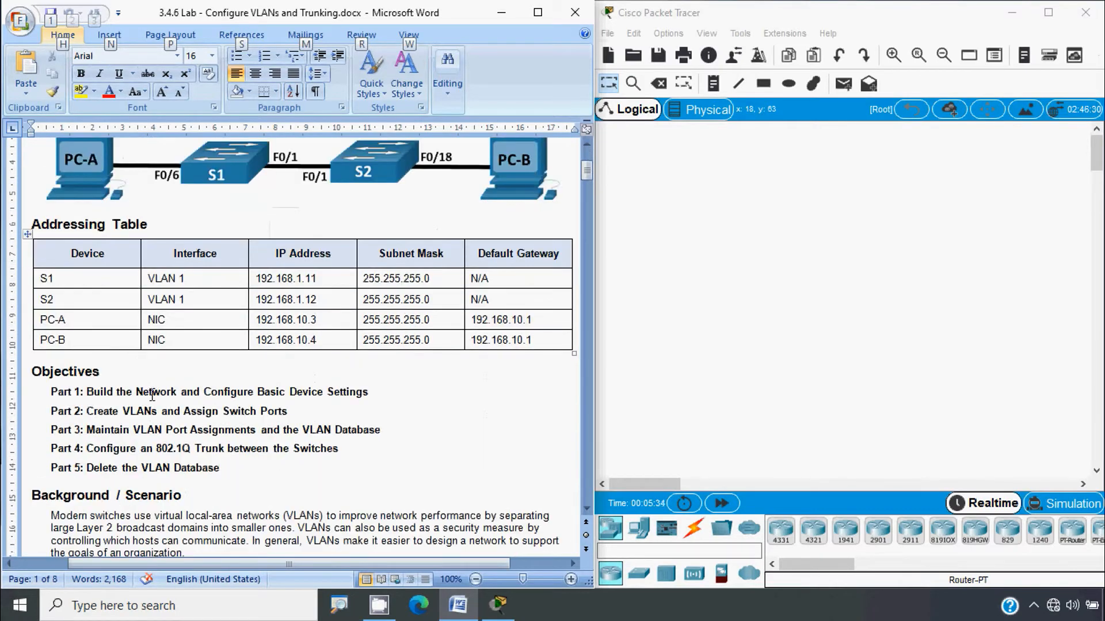
{"action": "scroll", "coordinate": [152, 397], "scroll_direction": "down", "scroll_amount": 1}
{"action": "scroll", "coordinate": [123, 375], "scroll_direction": "down", "scroll_amount": 1}
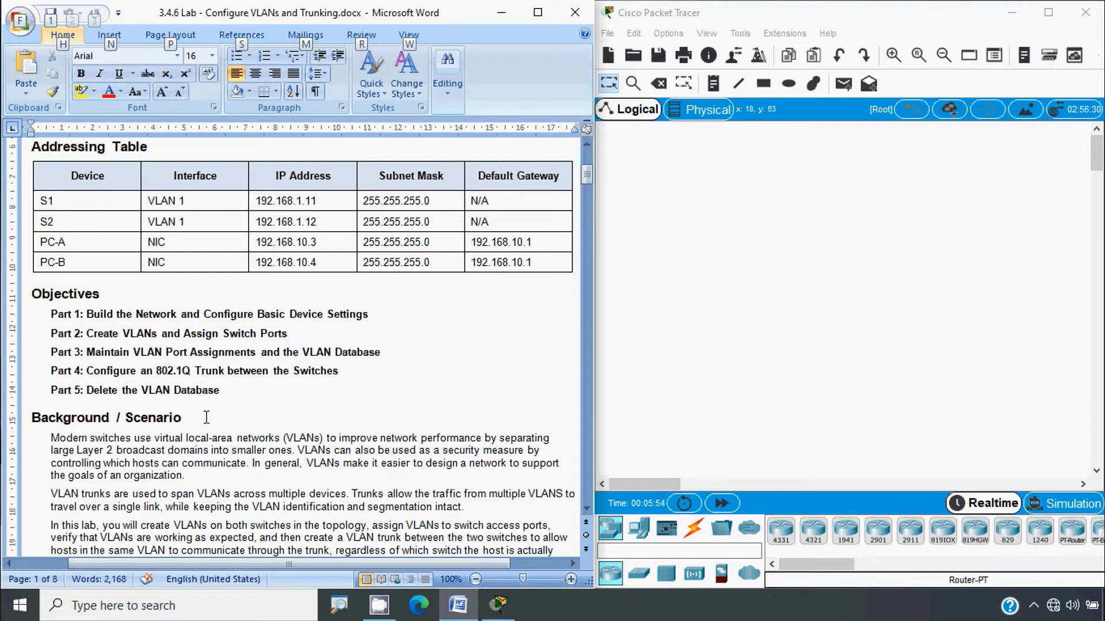
{"action": "scroll", "coordinate": [206, 418], "scroll_direction": "down", "scroll_amount": 5}
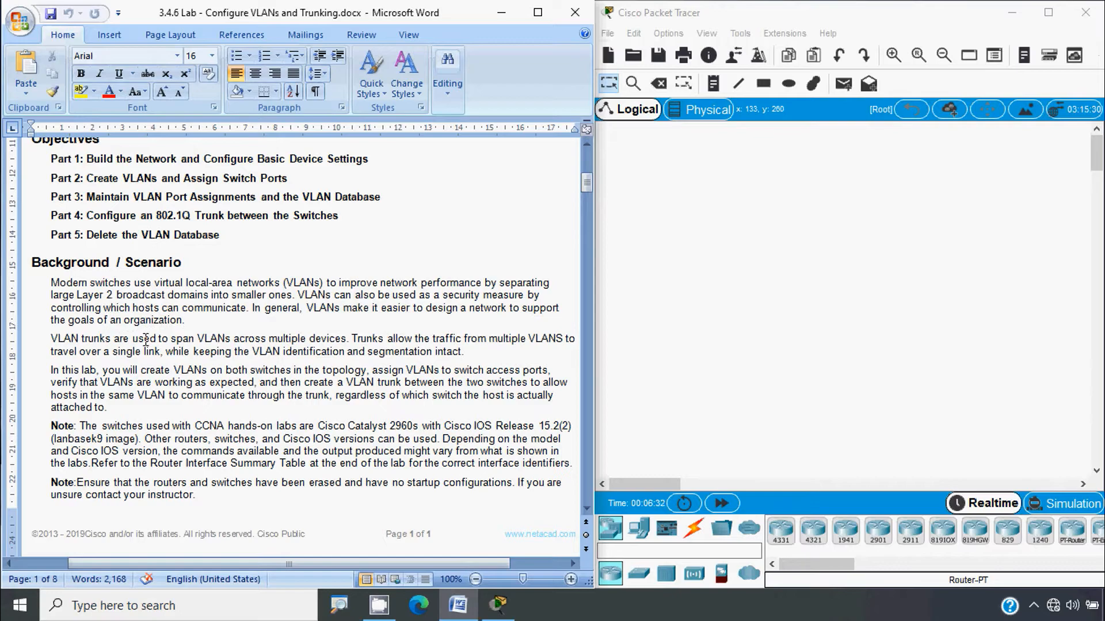
Step: Scroll on to page 2 to read Required Resources and the Part 1 switch-settings steps
{"action": "scroll", "coordinate": [152, 338], "scroll_direction": "down", "scroll_amount": 3}
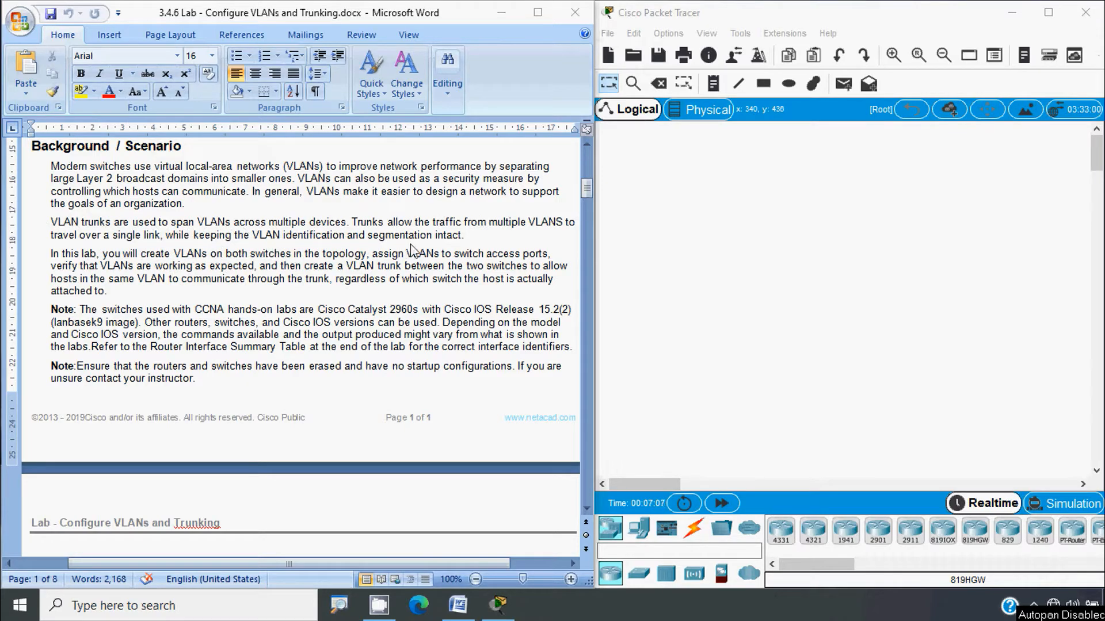
{"action": "left_click", "coordinate": [436, 262]}
{"action": "key", "text": "alt"}
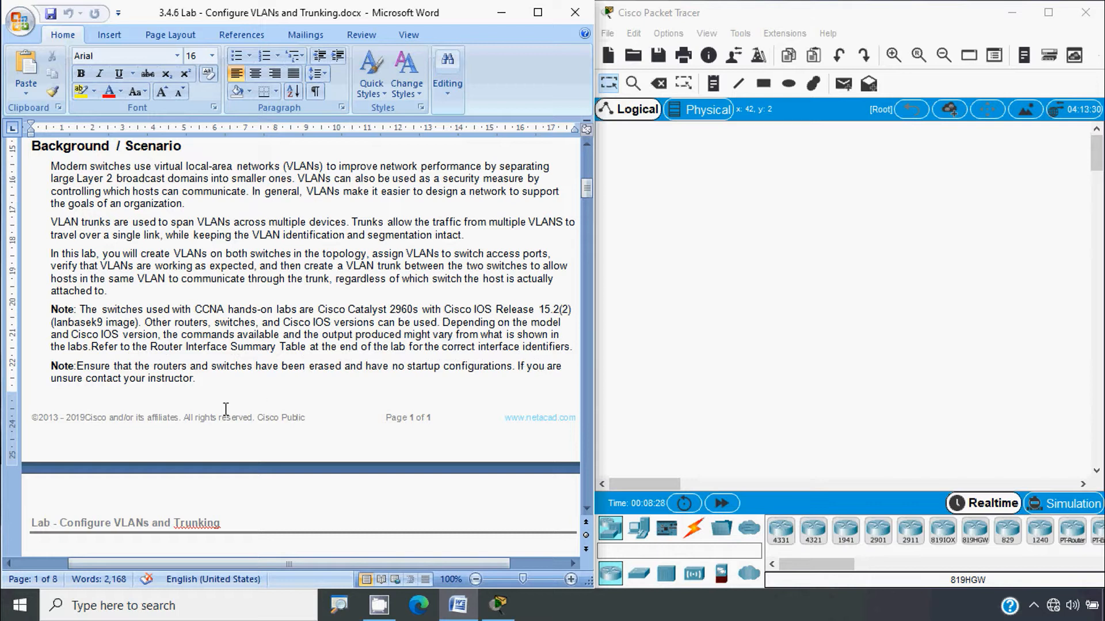
{"action": "key", "text": "alt"}
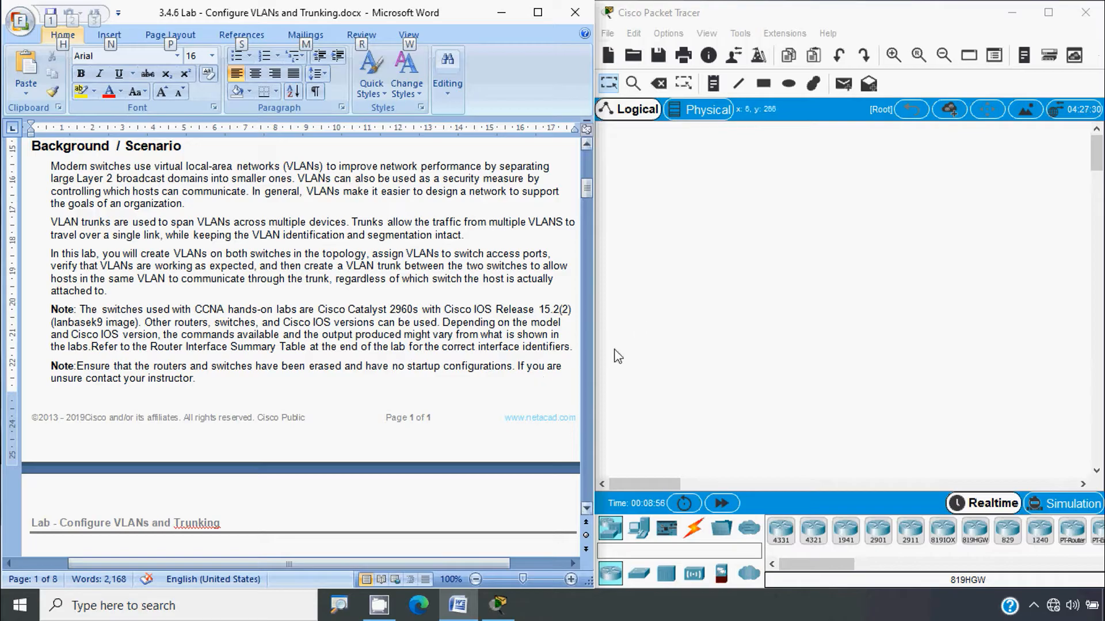
{"action": "scroll", "coordinate": [257, 320], "scroll_direction": "down", "scroll_amount": 10}
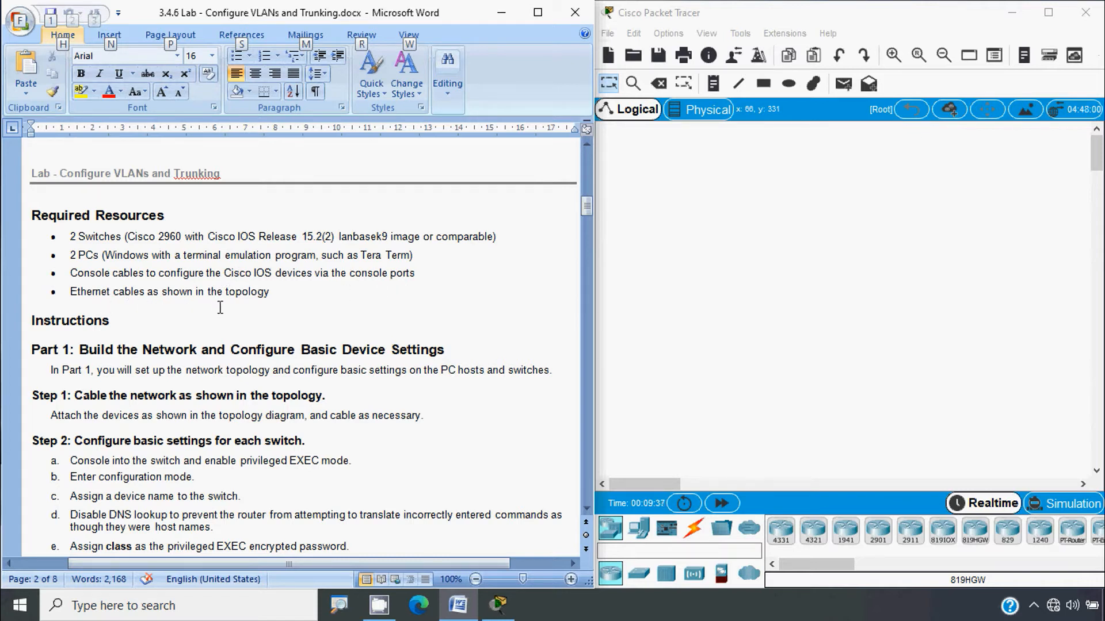
Step: Drag the document back to page 1's topology diagram and Addressing Table
{"action": "scroll", "coordinate": [274, 317], "scroll_direction": "down", "scroll_amount": 3}
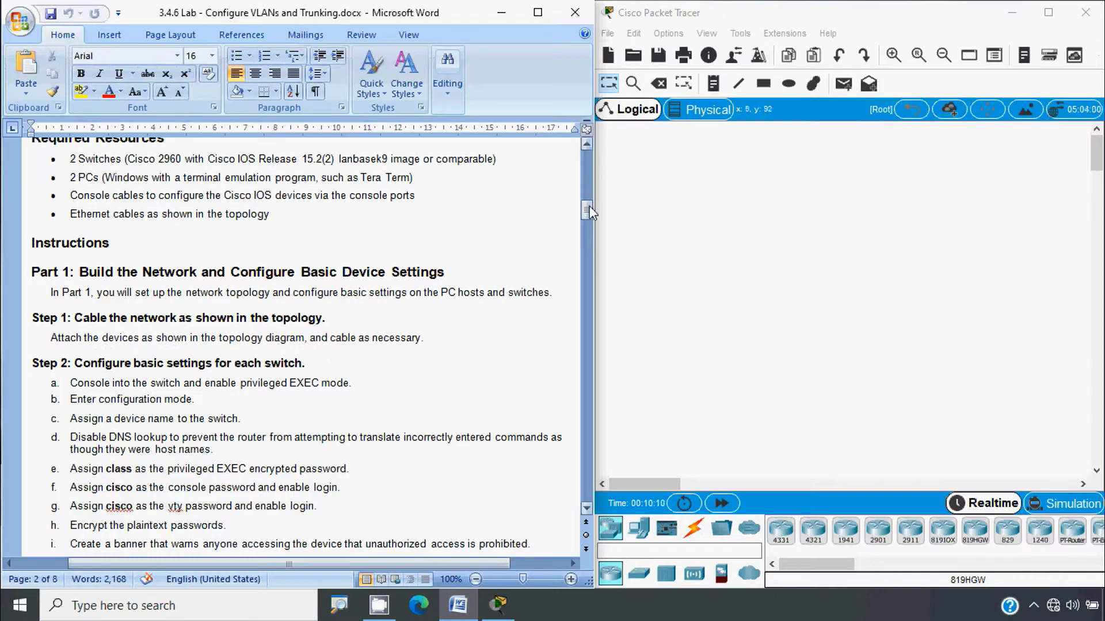
{"action": "left_click_drag", "start_coordinate": [586, 210], "coordinate": [589, 156]}
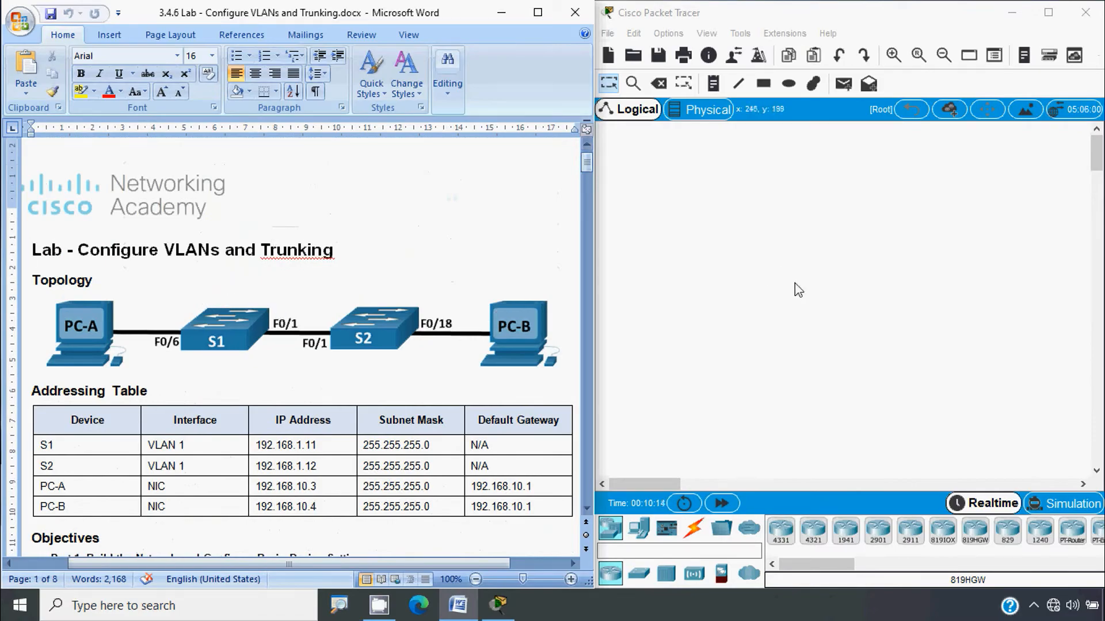
{"action": "key", "text": "alt"}
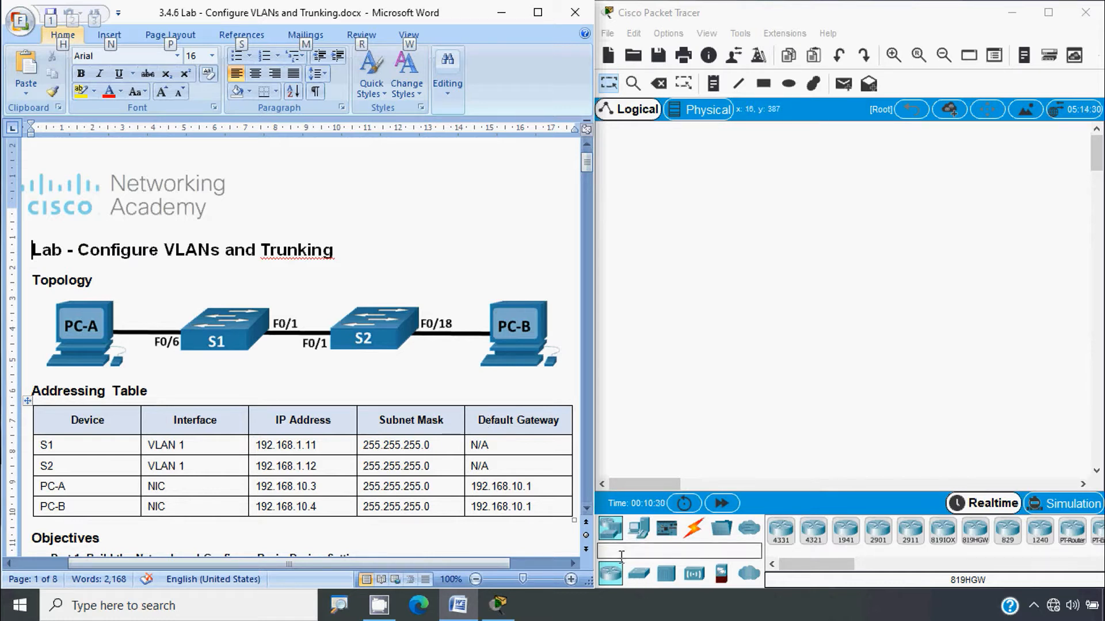
Step: Place two 2960 switches side by side on the workspace
{"action": "left_click", "coordinate": [638, 576]}
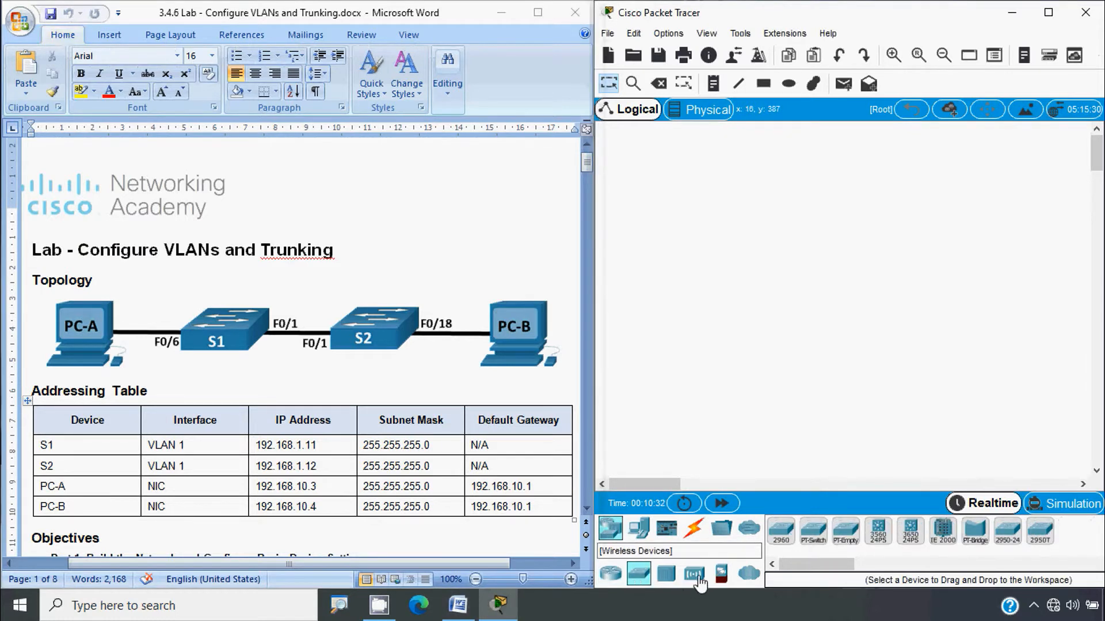
{"action": "left_click", "coordinate": [781, 535]}
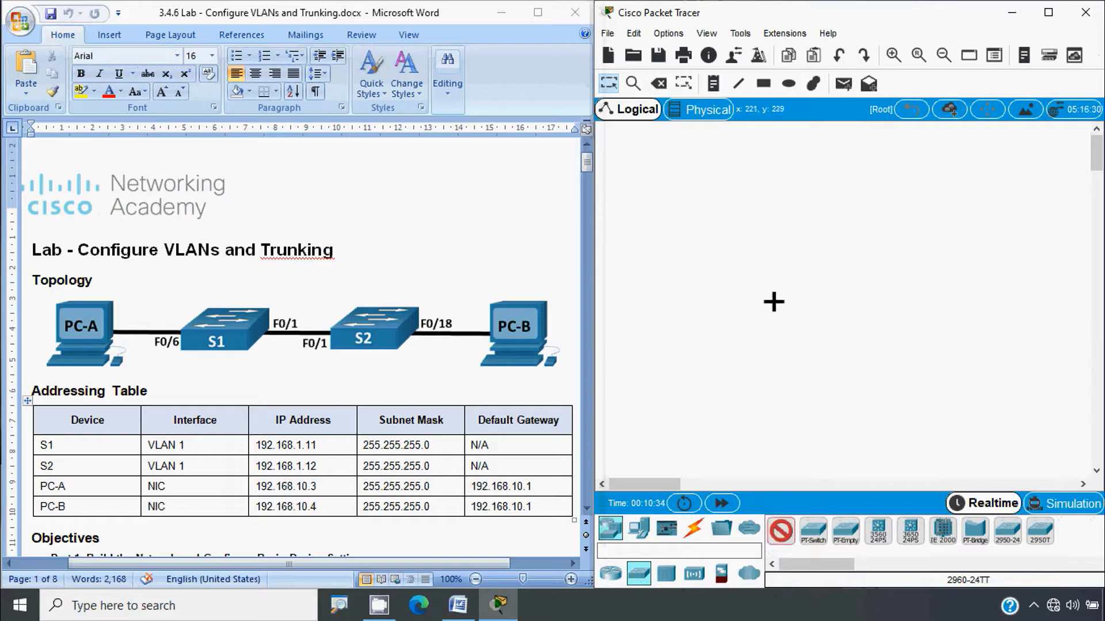
{"action": "left_click", "coordinate": [775, 285]}
{"action": "left_click", "coordinate": [781, 532]}
{"action": "left_click", "coordinate": [913, 280]}
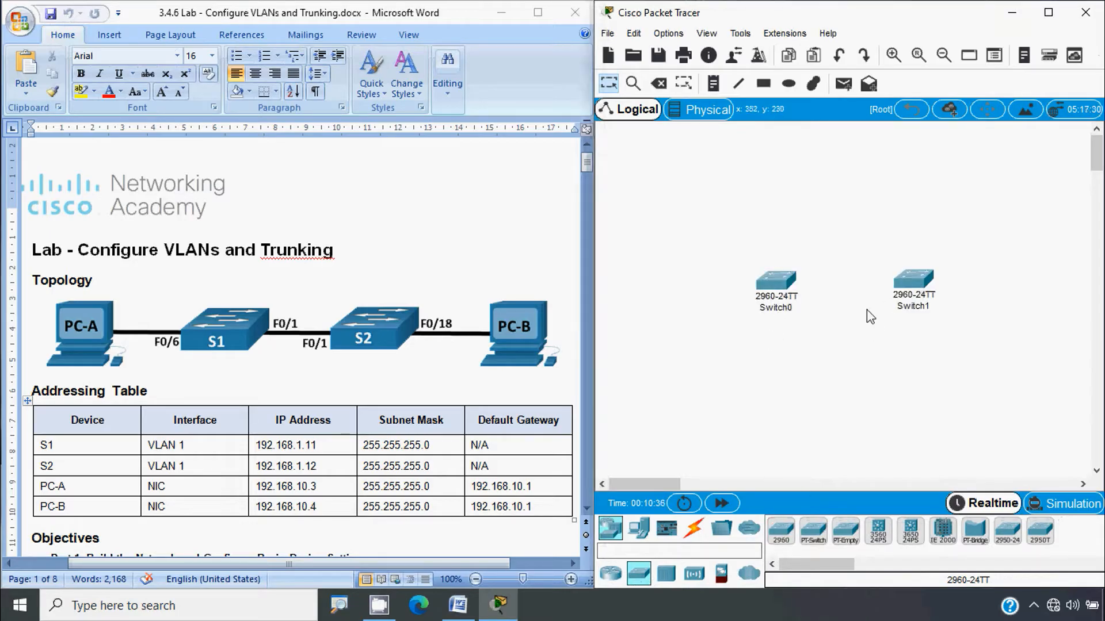
{"action": "left_click_drag", "start_coordinate": [780, 291], "coordinate": [759, 301]}
Step: Rename the two switches S1 and S2
{"action": "left_click", "coordinate": [774, 303]}
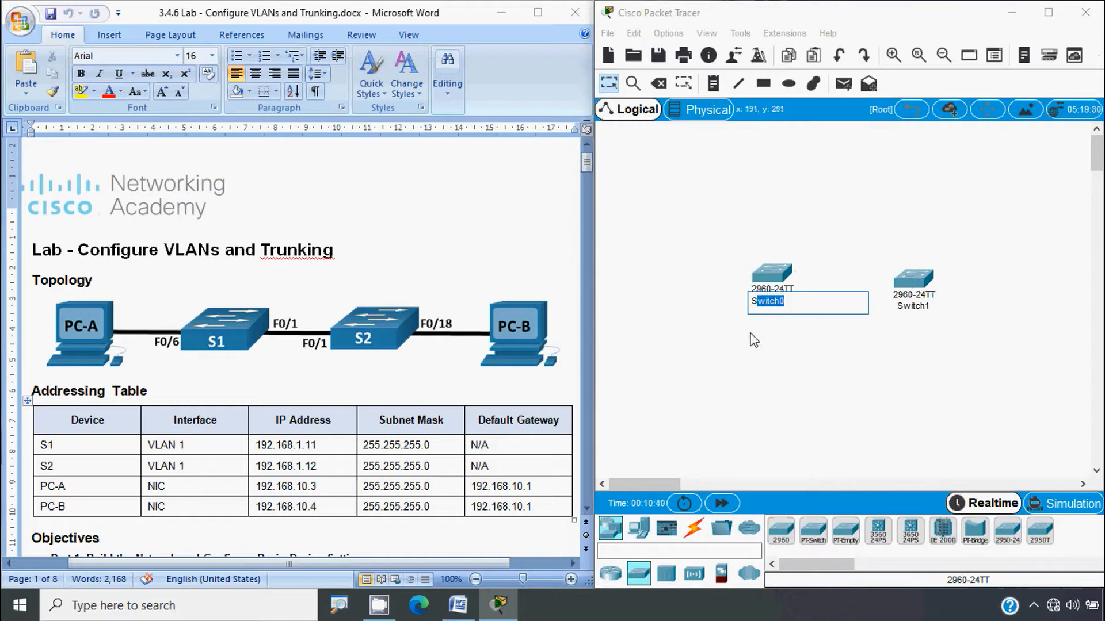
{"action": "type", "text": "1"}
{"action": "key", "text": "Return"}
{"action": "left_click", "coordinate": [914, 306]}
{"action": "left_click_drag", "start_coordinate": [927, 307], "coordinate": [898, 307]}
{"action": "type", "text": "2"}
{"action": "key", "text": "Return"}
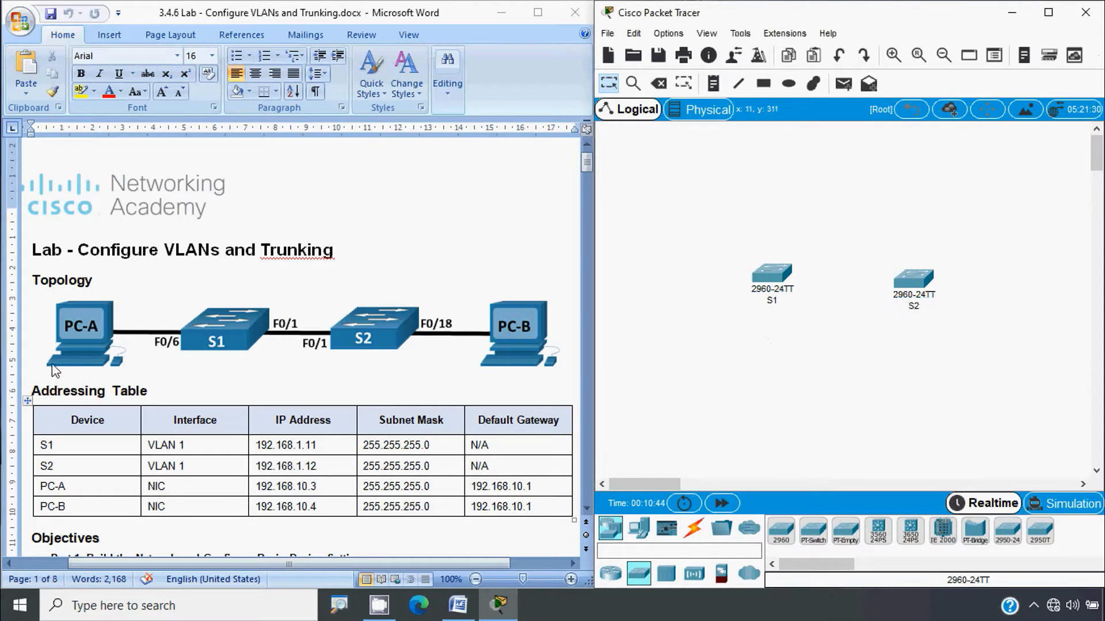
Step: Place a generic PC left of S1 and another right of S2
{"action": "left_click", "coordinate": [638, 530]}
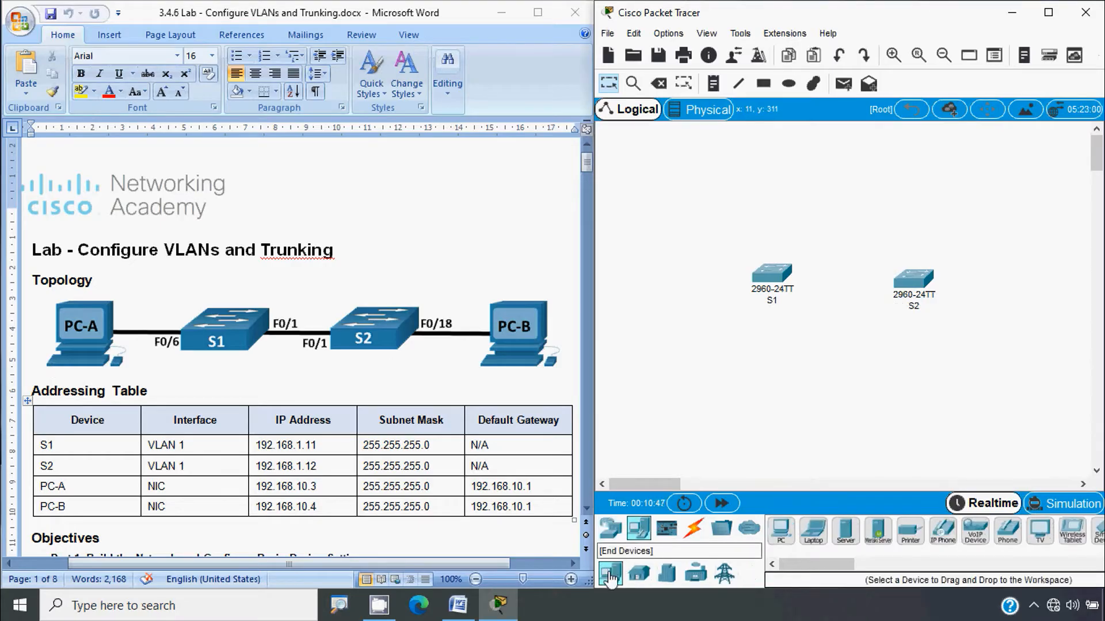
{"action": "left_click", "coordinate": [781, 529]}
{"action": "left_click", "coordinate": [662, 276]}
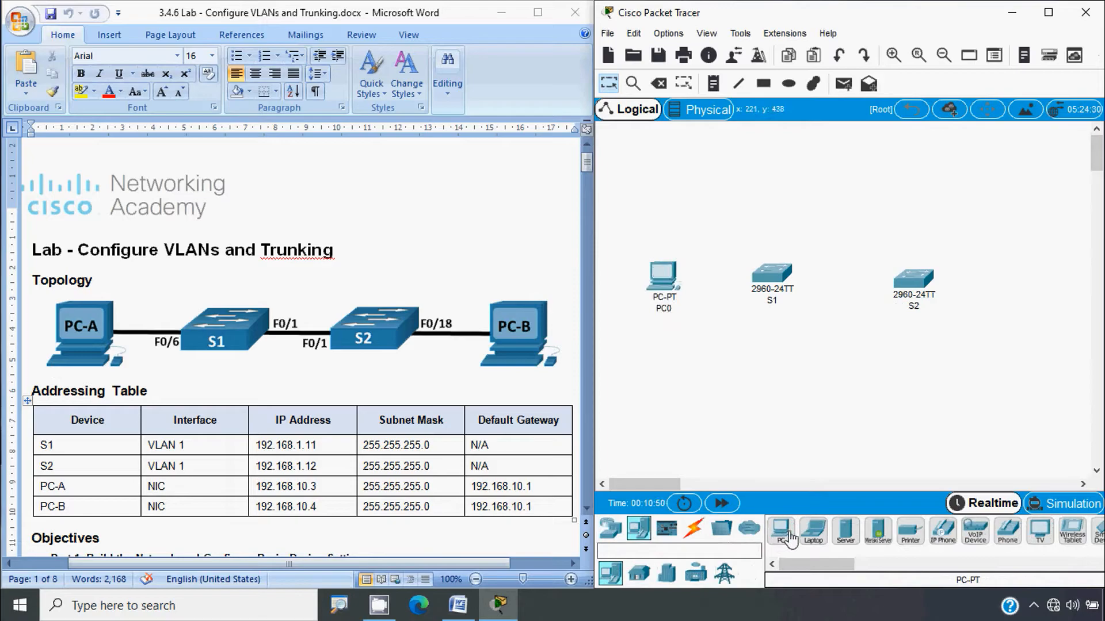
{"action": "left_click", "coordinate": [1038, 272]}
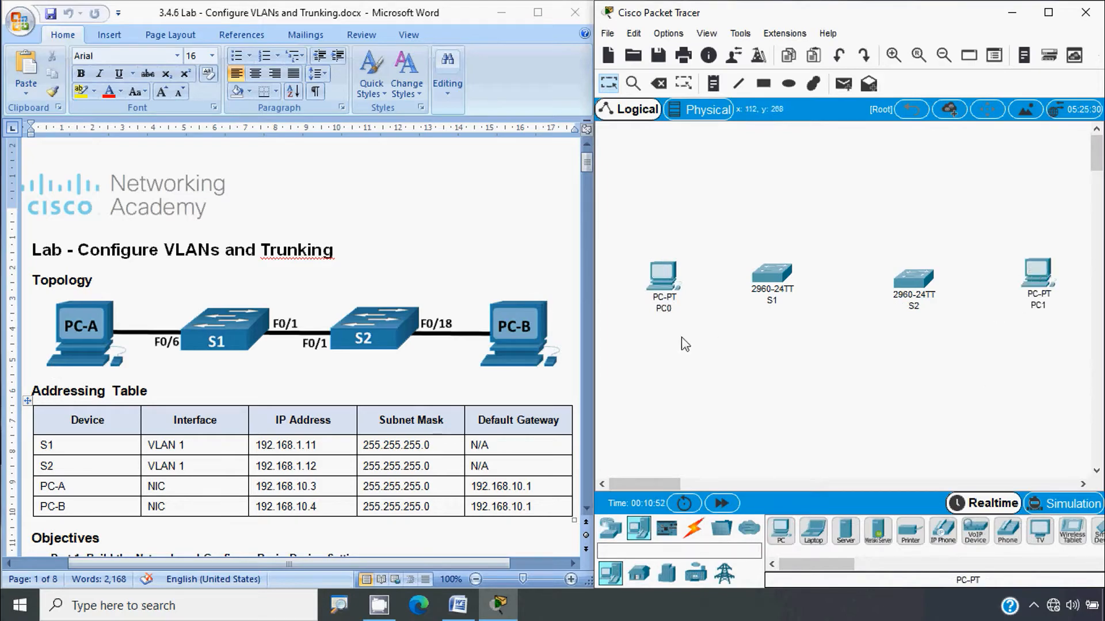
Step: Rename the PCs PC-A and PC-B
{"action": "left_click", "coordinate": [665, 309]}
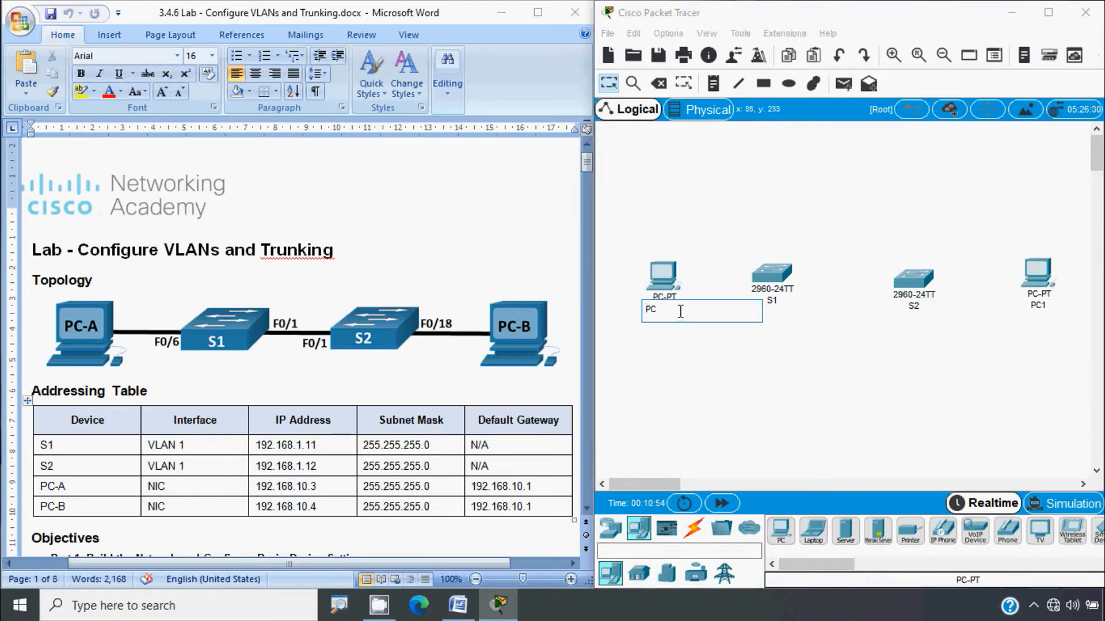
{"action": "left_click", "coordinate": [1037, 305]}
{"action": "key", "text": "BackSpace"}
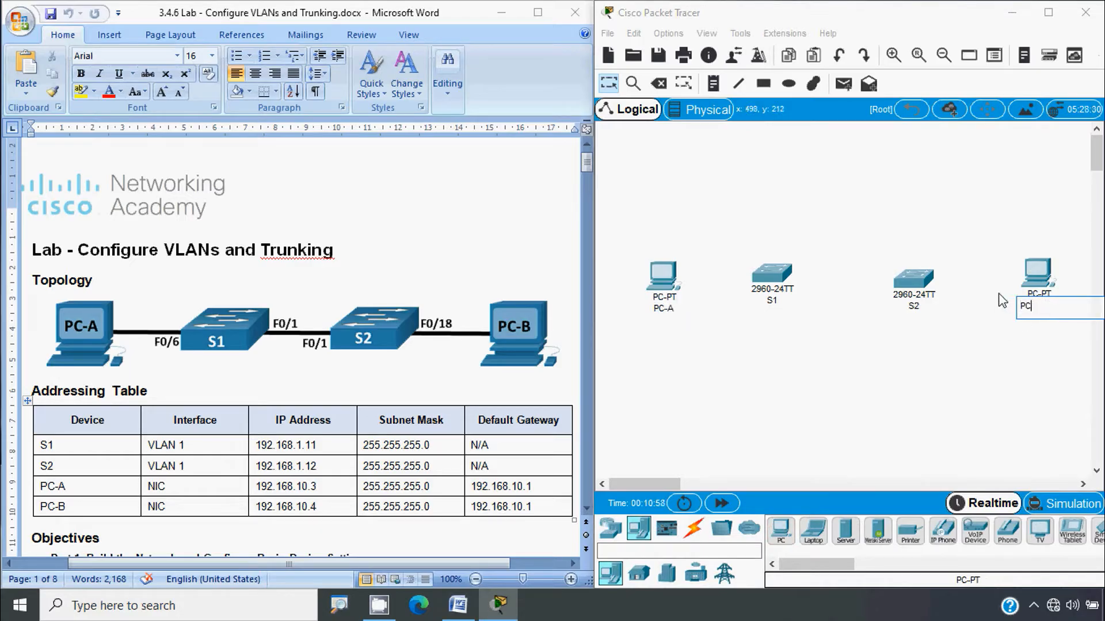
{"action": "type", "text": "-B"}
{"action": "key", "text": "Return"}
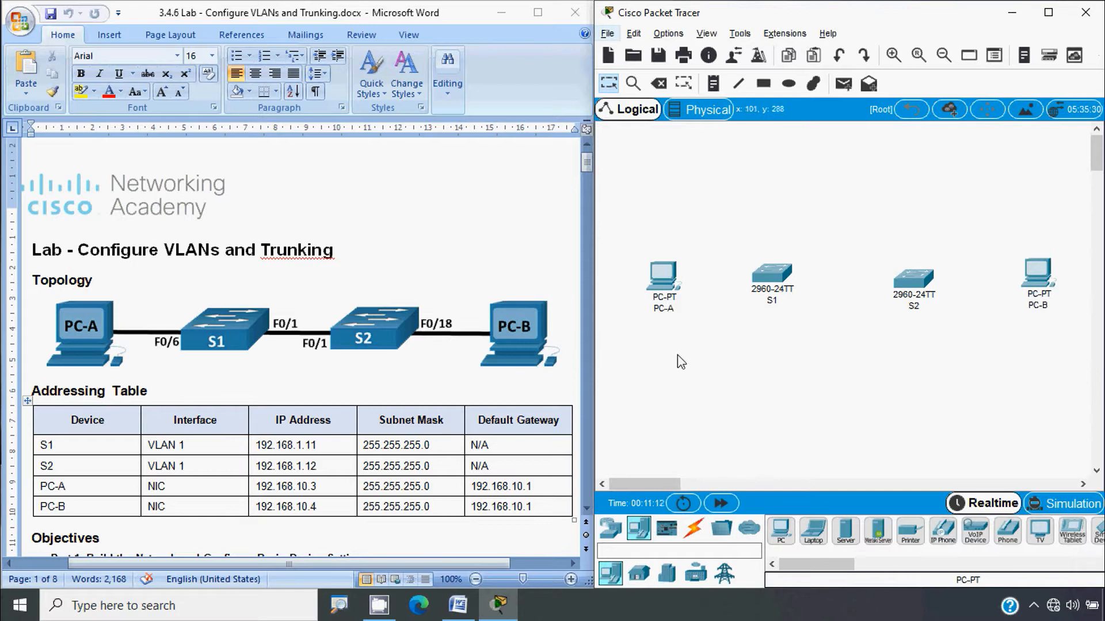
Step: Connect S1 Fa0/6 to PC-A Fa0 with a copper straight-through cable
{"action": "left_click", "coordinate": [696, 529]}
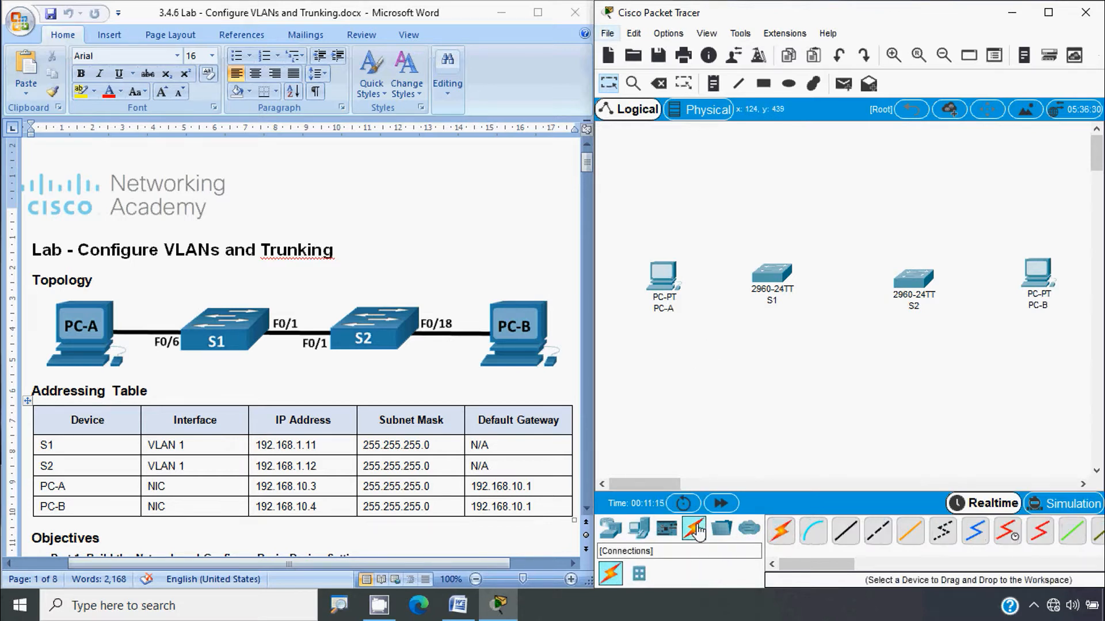
{"action": "left_click", "coordinate": [844, 538]}
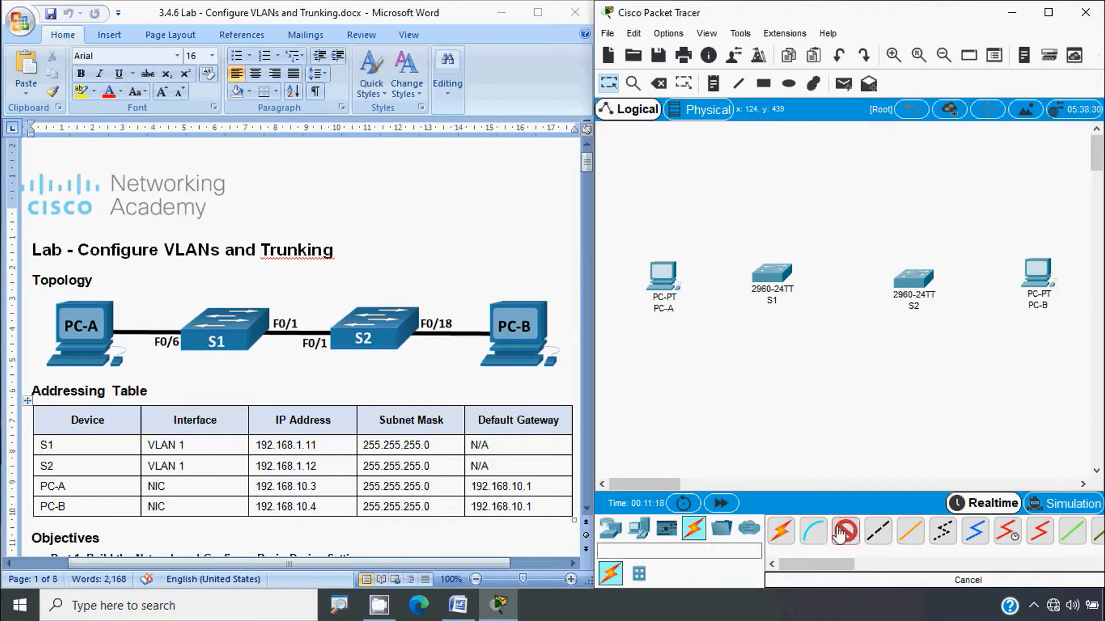
{"action": "left_click", "coordinate": [844, 530]}
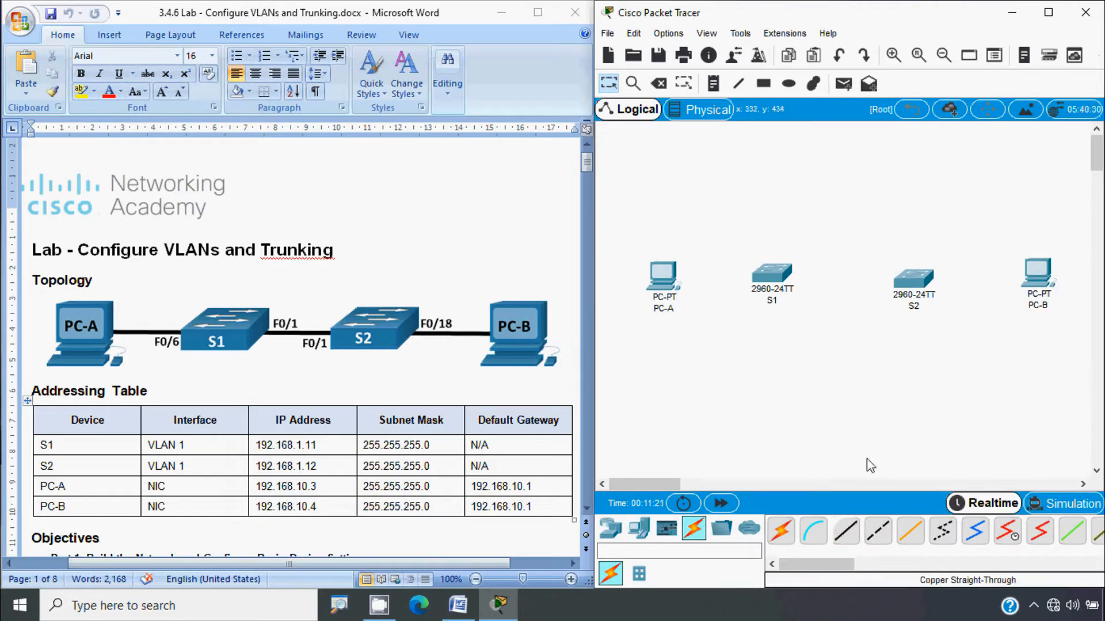
{"action": "left_click", "coordinate": [847, 532]}
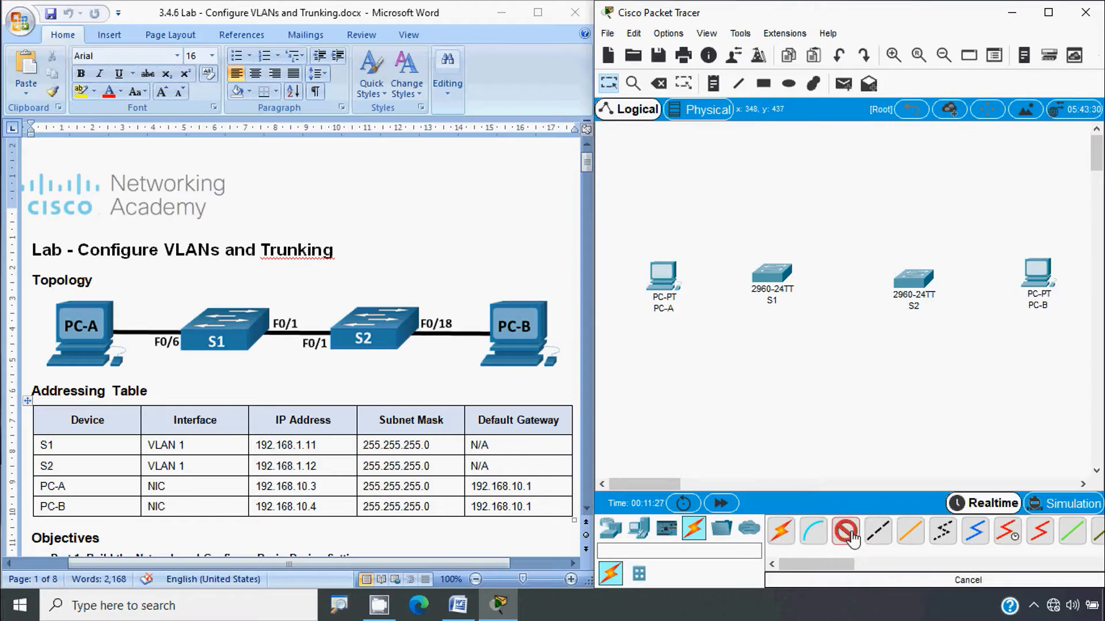
{"action": "left_click", "coordinate": [782, 276]}
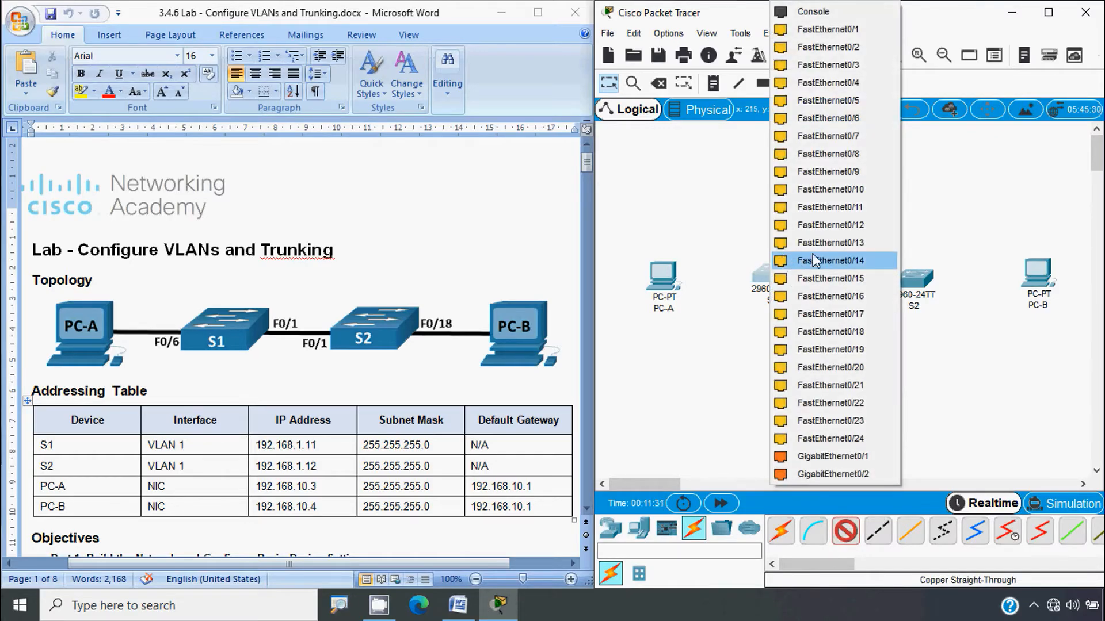
{"action": "left_click", "coordinate": [831, 119]}
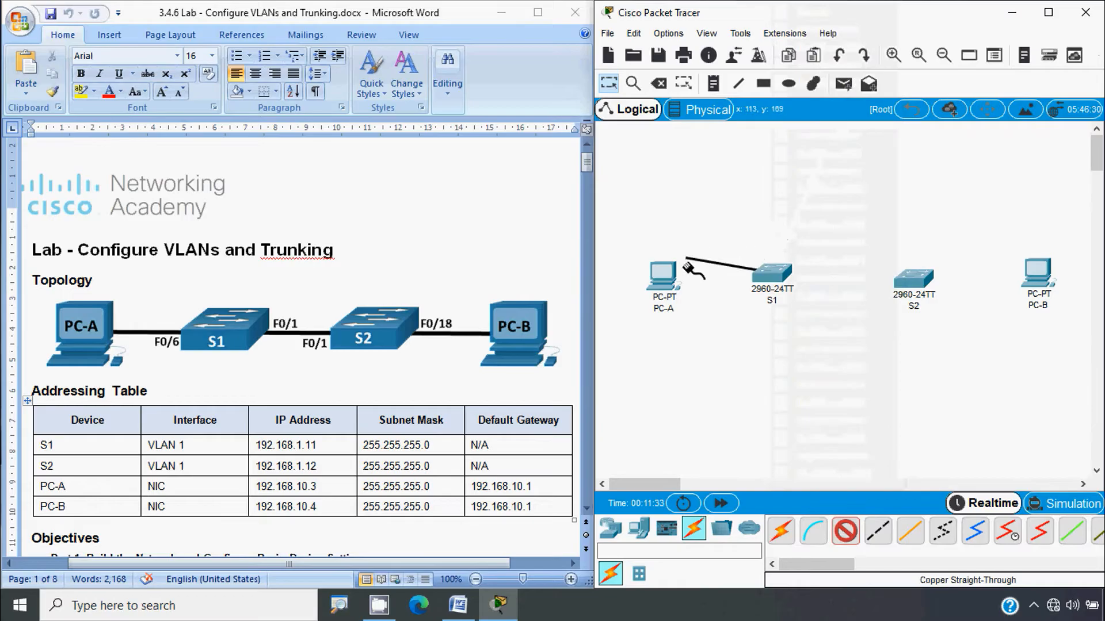
{"action": "left_click", "coordinate": [665, 269]}
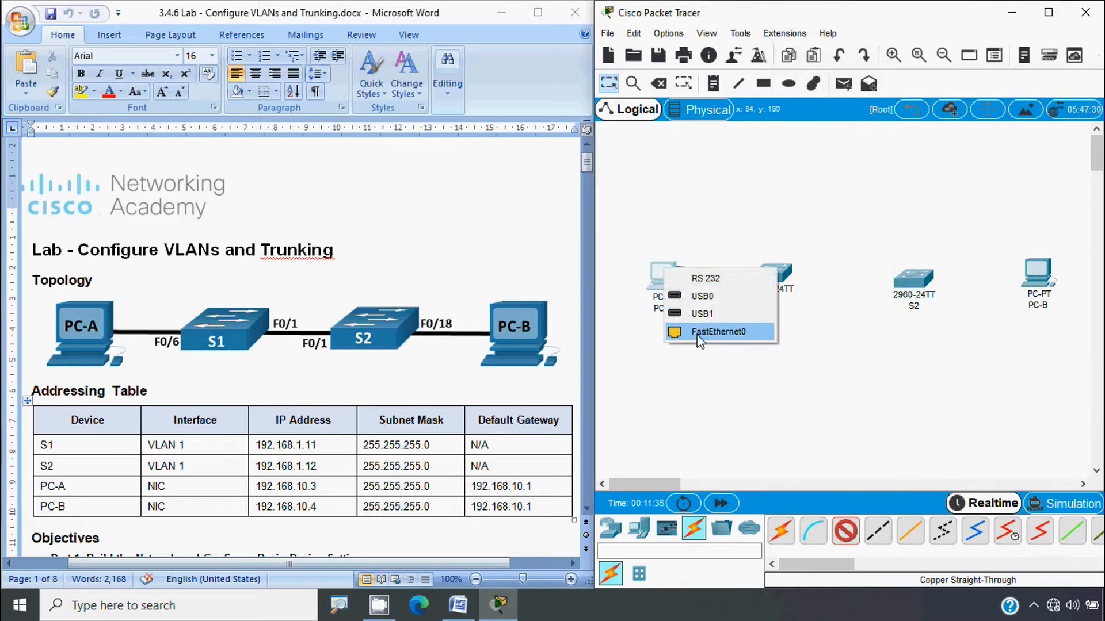
{"action": "left_click", "coordinate": [723, 341]}
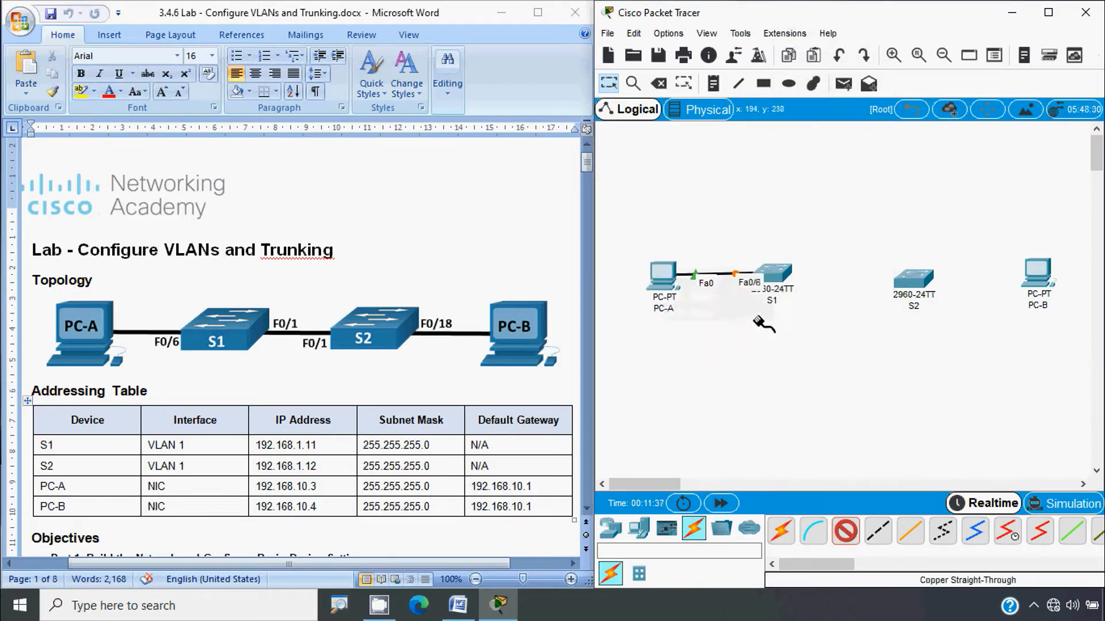
Step: Cable S1 Fa0/1 to S2 Fa0/1, and S2 Fa0/18 to PC-B Fa0
{"action": "left_click", "coordinate": [776, 275]}
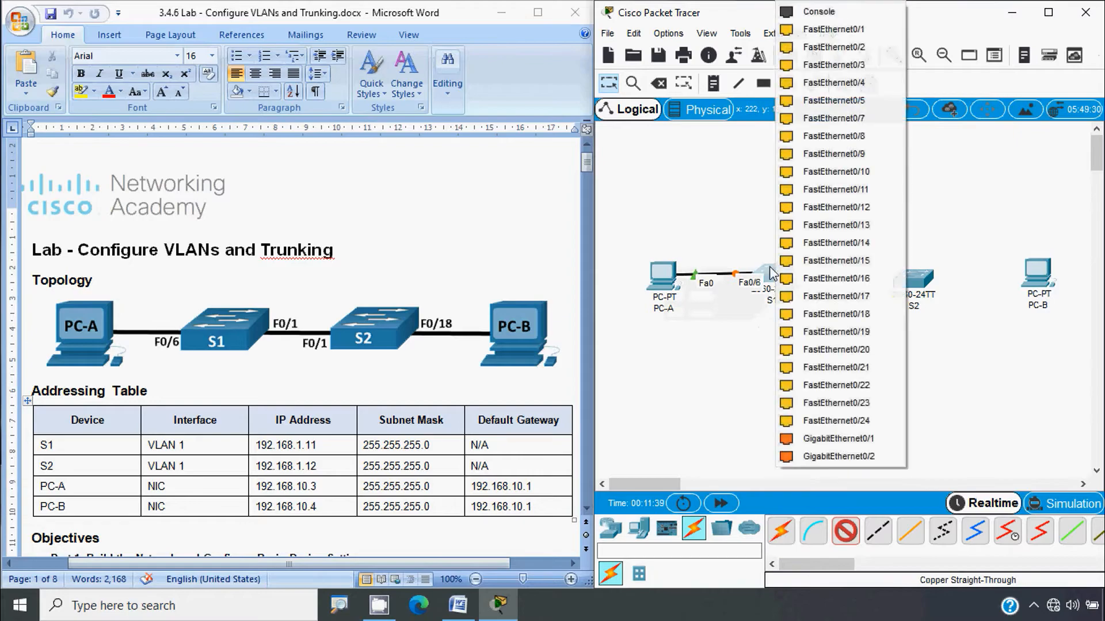
{"action": "left_click", "coordinate": [848, 33]}
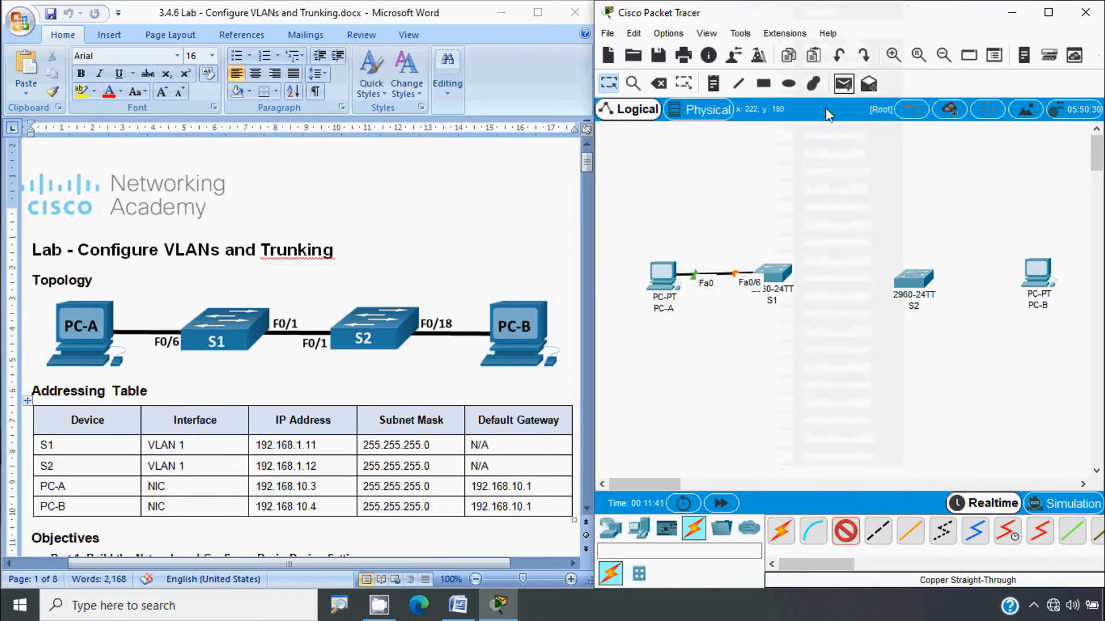
{"action": "left_click", "coordinate": [914, 283]}
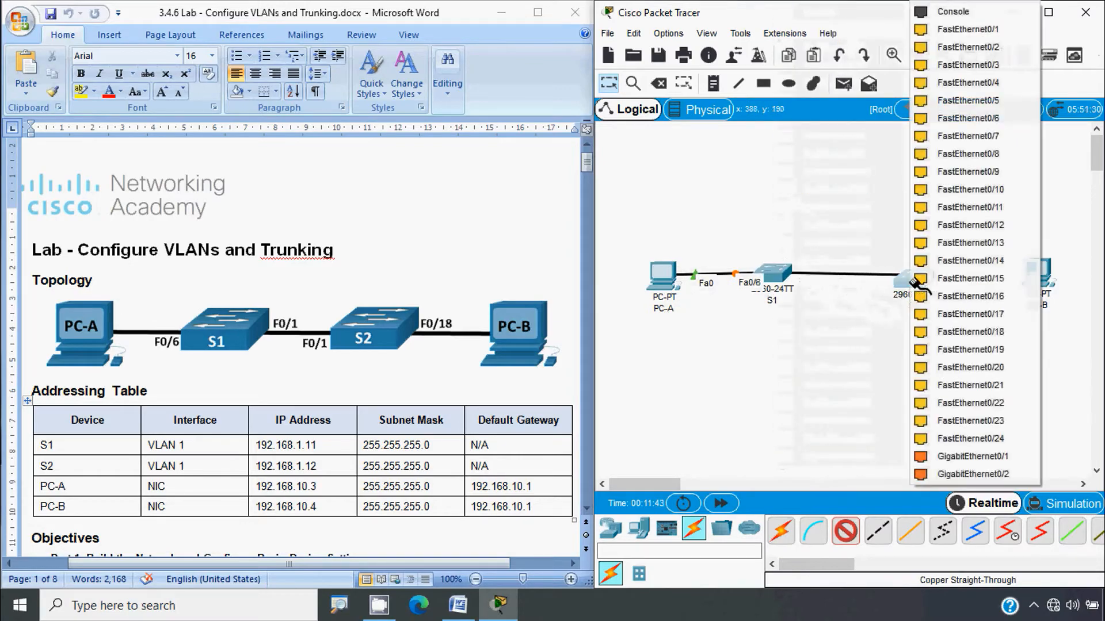
{"action": "left_click", "coordinate": [955, 31]}
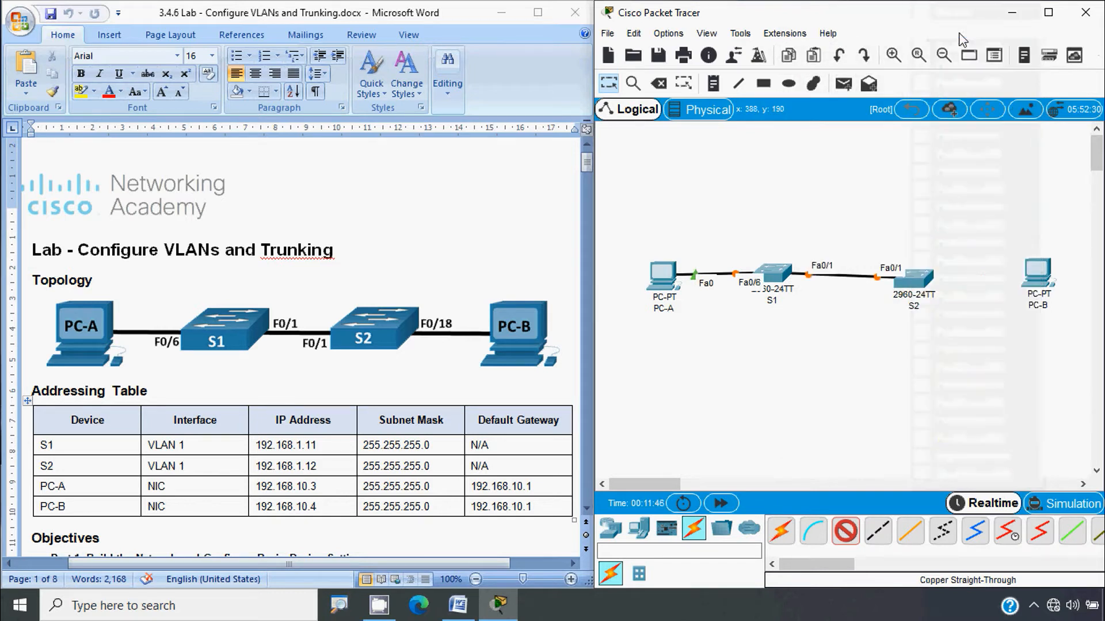
{"action": "left_click", "coordinate": [924, 281]}
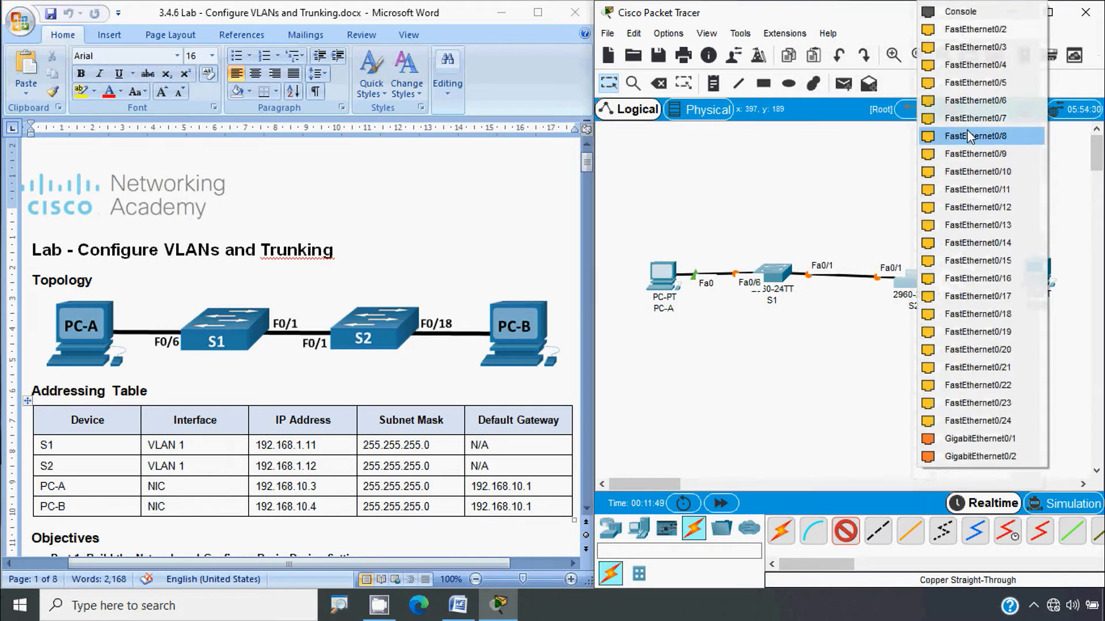
{"action": "left_click", "coordinate": [988, 305]}
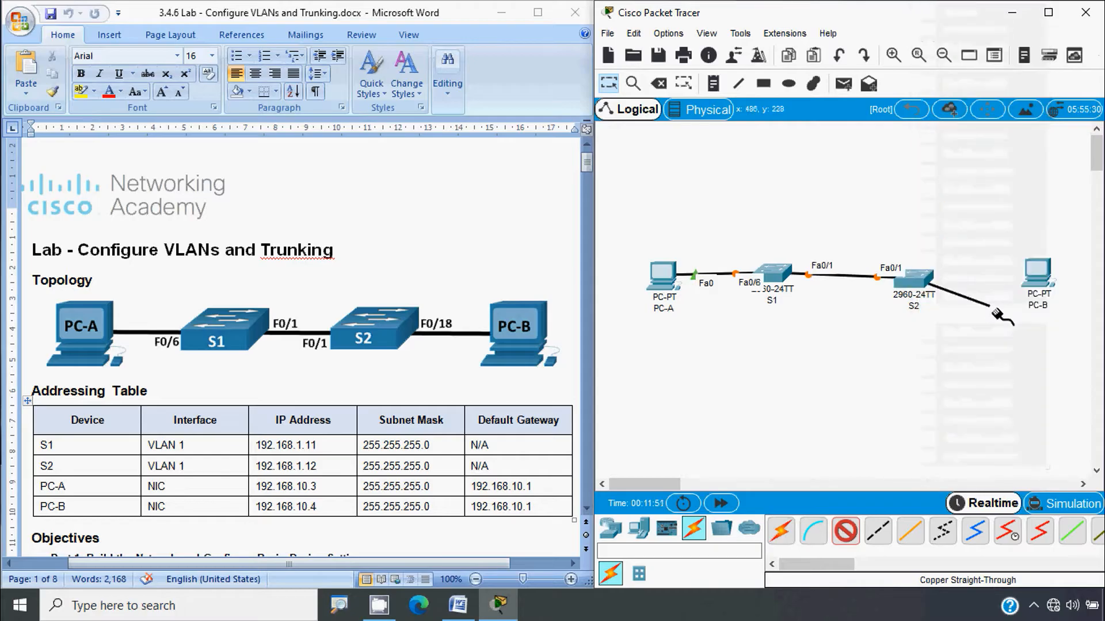
{"action": "left_click", "coordinate": [1035, 275]}
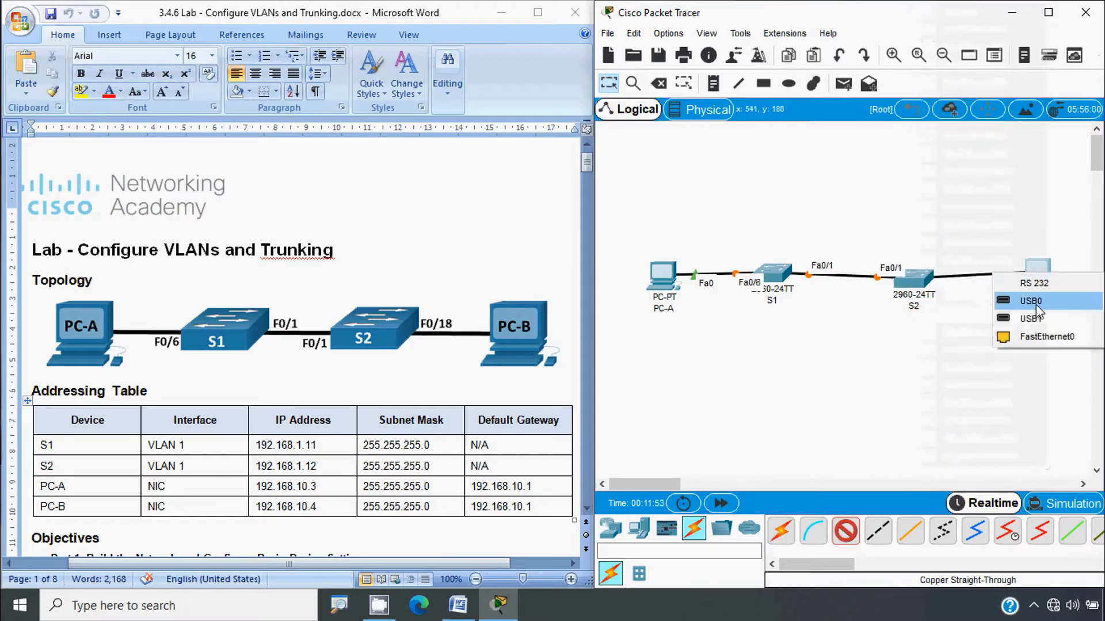
{"action": "left_click", "coordinate": [1036, 335]}
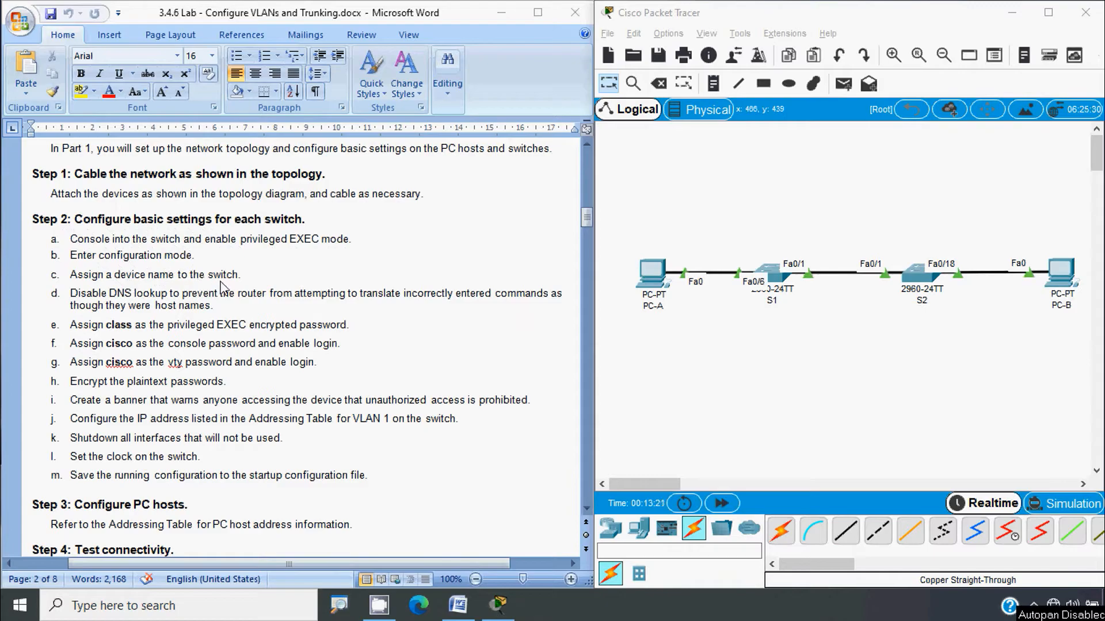
Step: Switch to Packet Tracer and open switch S1's command line
{"action": "left_click", "coordinate": [695, 364]}
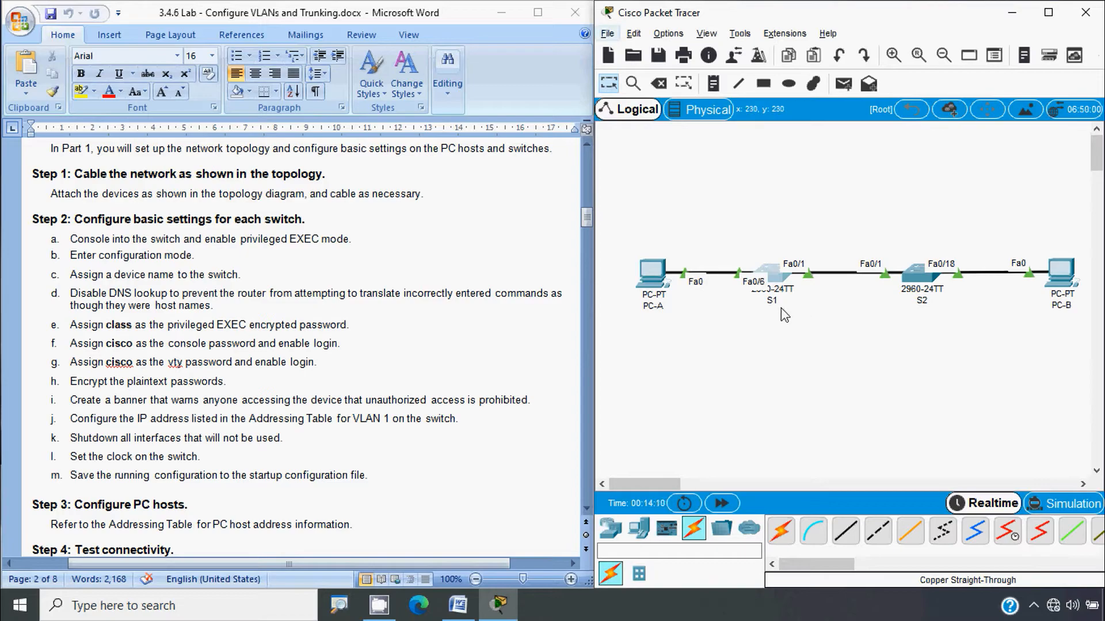
{"action": "left_click", "coordinate": [781, 284]}
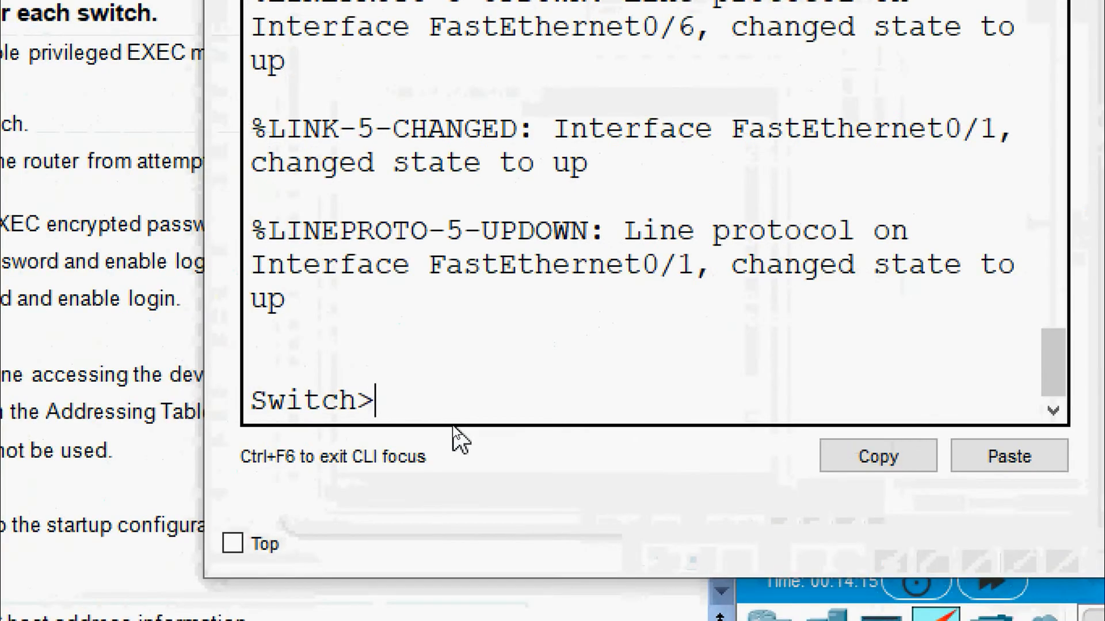
Step: On S1, enter privileged EXEC mode with enable, then global configuration with configure terminal
{"action": "type", "text": "enable"}
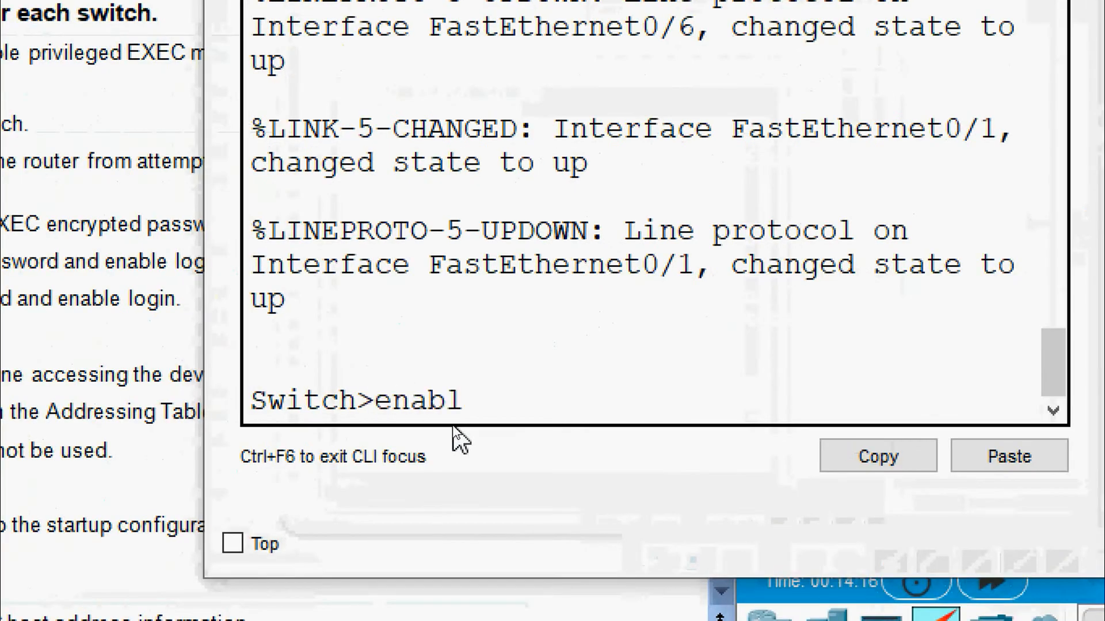
{"action": "key", "text": "Return"}
{"action": "type", "text": "confi"}
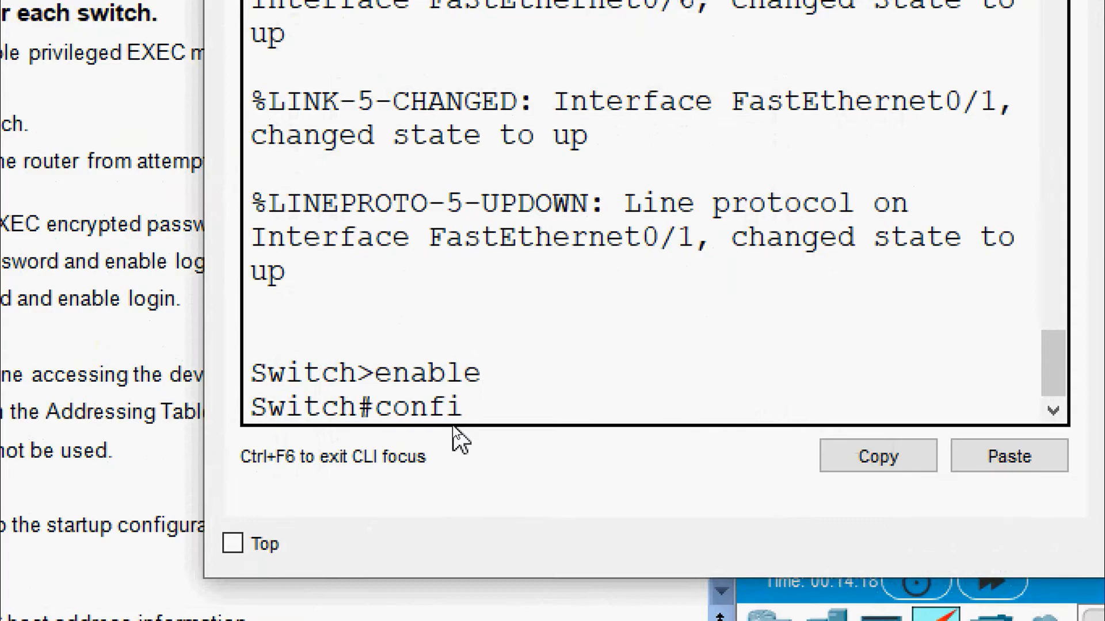
{"action": "type", "text": "gure ternmi"}
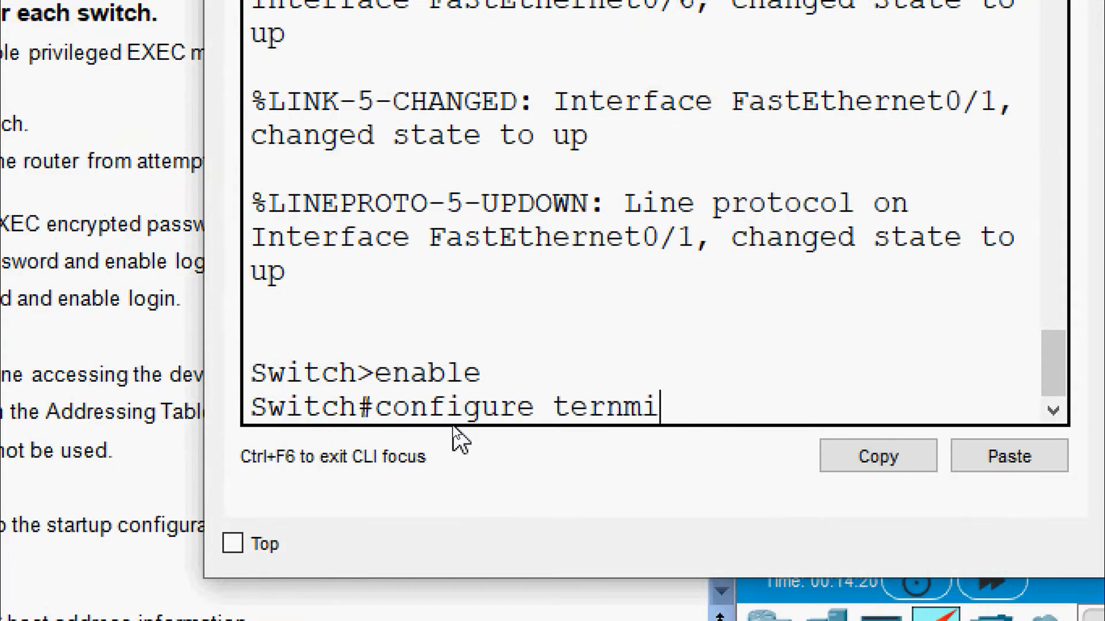
{"action": "key", "text": "BackSpace"}
{"action": "key", "text": "BackSpace"}
{"action": "key", "text": "BackSpace"}
{"action": "key", "text": "BackSpace"}
{"action": "key", "text": "BackSpace"}
{"action": "key", "text": "BackSpace"}
{"action": "key", "text": "BackSpace"}
{"action": "key", "text": "BackSpace"}
{"action": "key", "text": "BackSpace"}
{"action": "key", "text": "BackSpace"}
{"action": "key", "text": "BackSpace"}
{"action": "key", "text": "BackSpace"}
{"action": "key", "text": "BackSpace"}
{"action": "key", "text": "BackSpace"}
{"action": "key", "text": "BackSpace"}
{"action": "type", "text": "onf"}
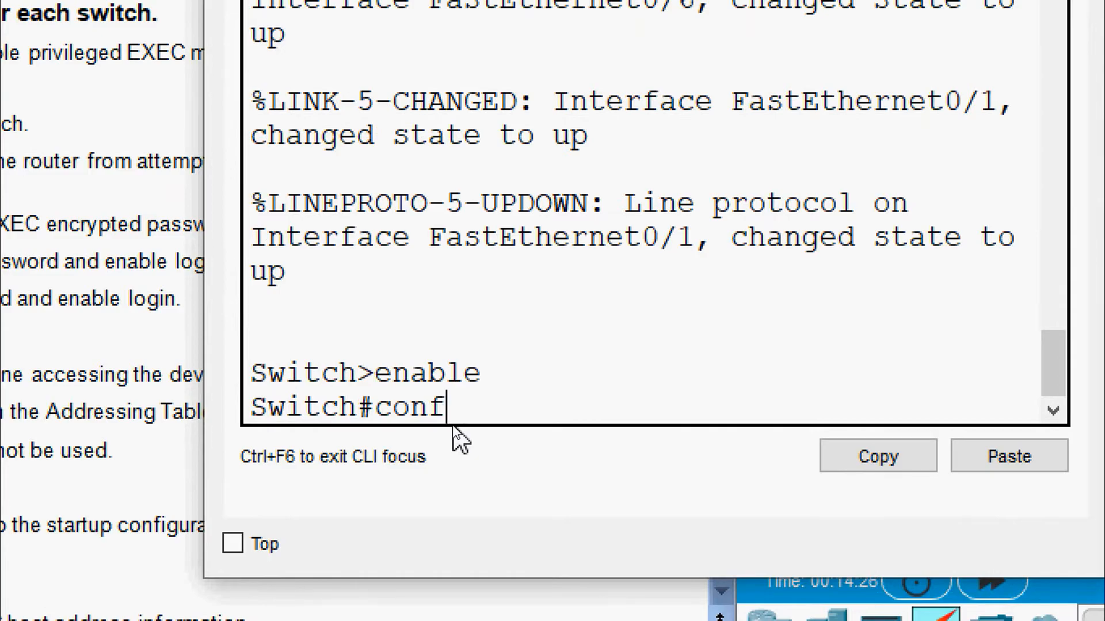
{"action": "key", "text": "Tab"}
{"action": "type", "text": "t"}
{"action": "key", "text": "Tab"}
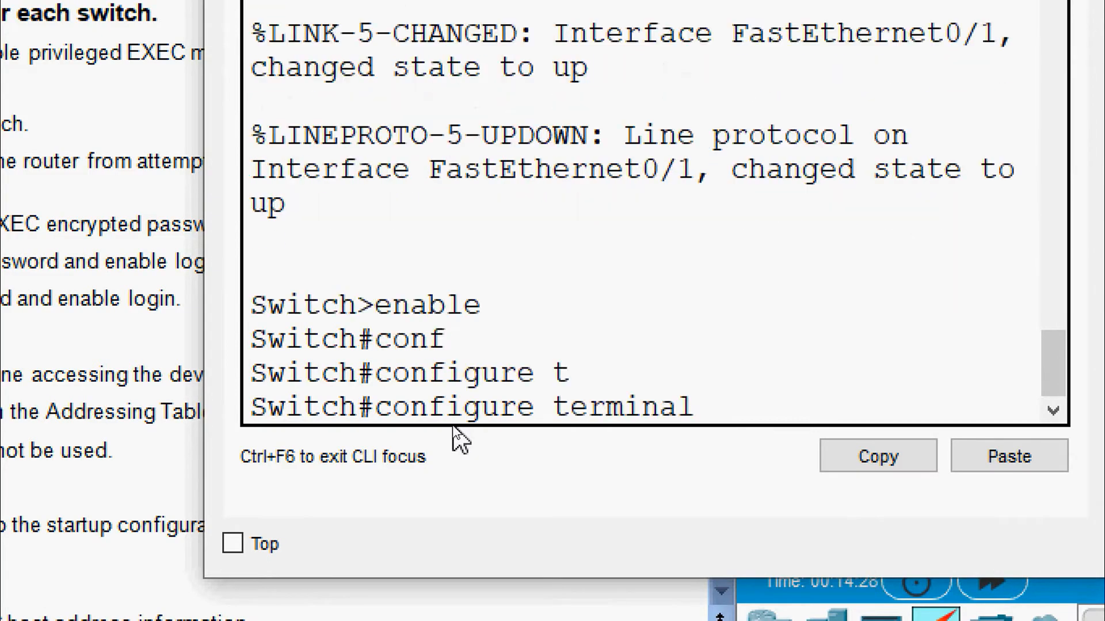
{"action": "key", "text": "Return"}
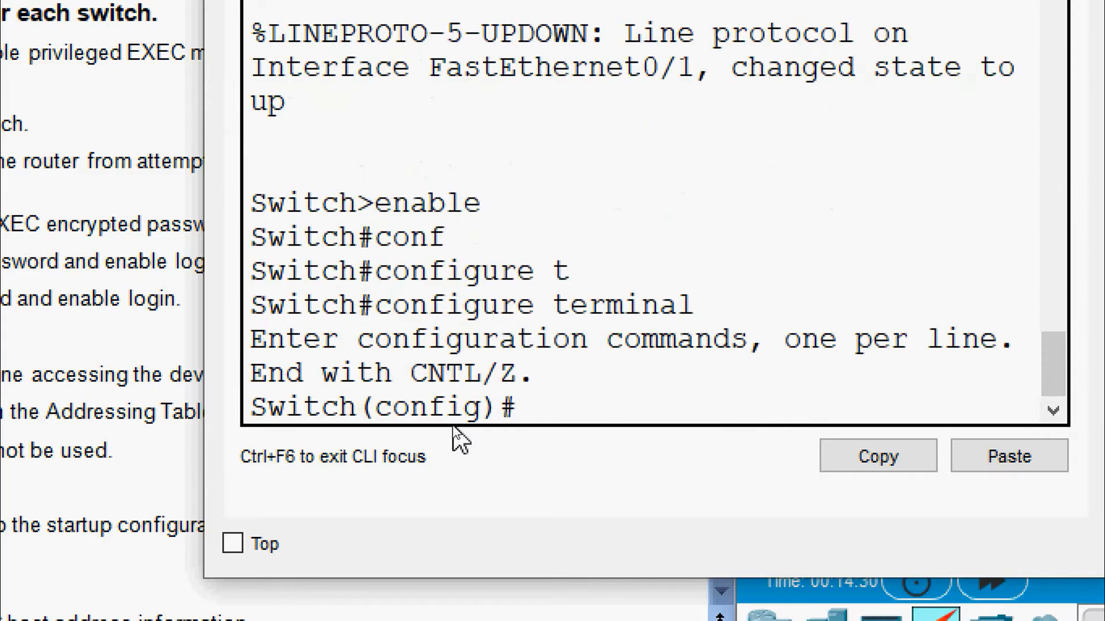
Step: Set the hostname to S1 and close the switch's console window
{"action": "type", "text": "host"}
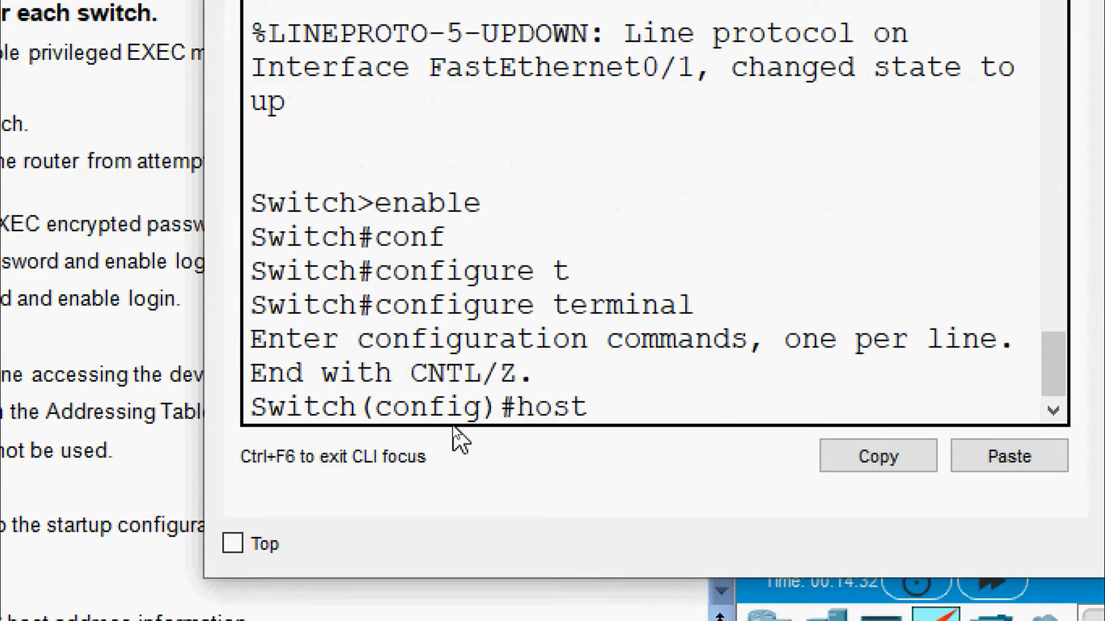
{"action": "type", "text": "n"}
{"action": "key", "text": "Tab"}
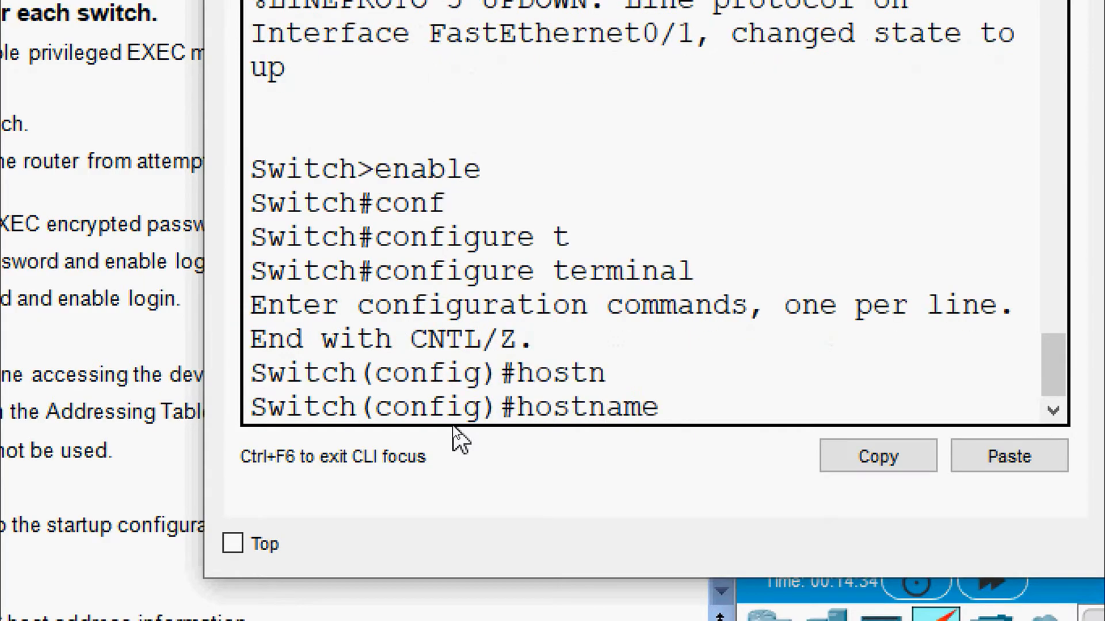
{"action": "type", "text": "S1"}
{"action": "key", "text": "Return"}
{"action": "key", "text": "Return"}
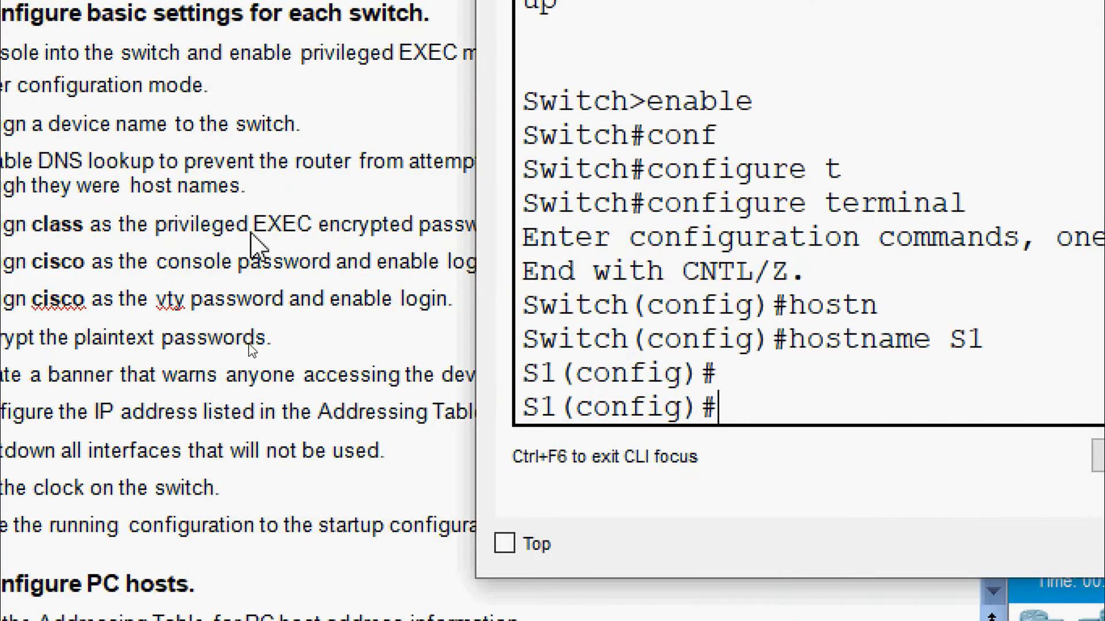
{"action": "left_click_drag", "start_coordinate": [557, 375], "coordinate": [521, 376]}
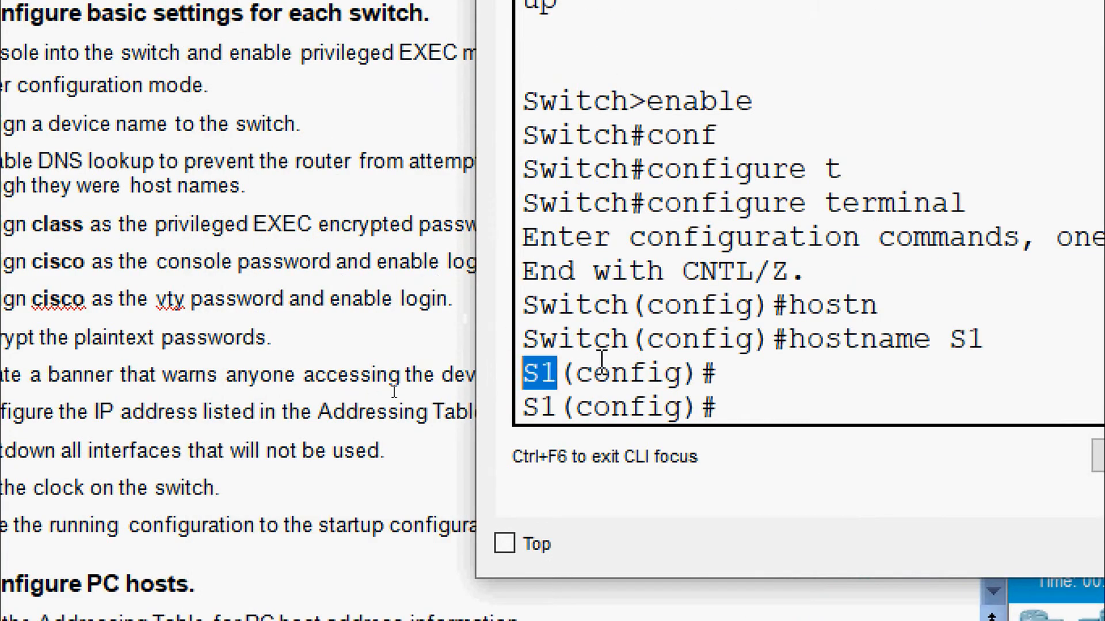
{"action": "left_click_drag", "start_coordinate": [630, 340], "coordinate": [521, 337]}
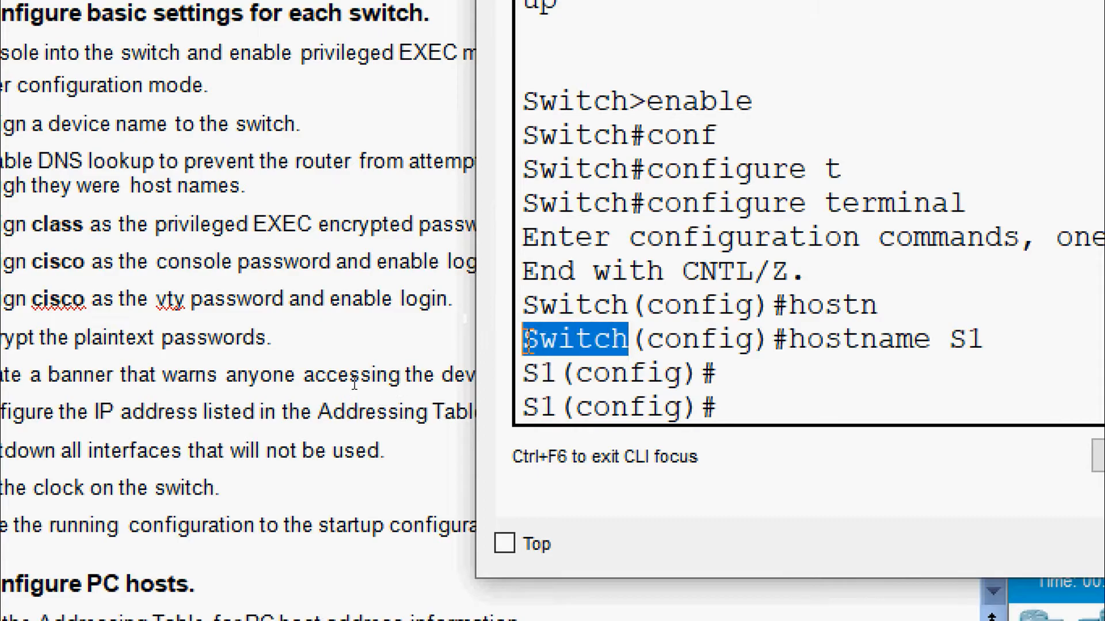
{"action": "left_click_drag", "start_coordinate": [559, 380], "coordinate": [490, 379]}
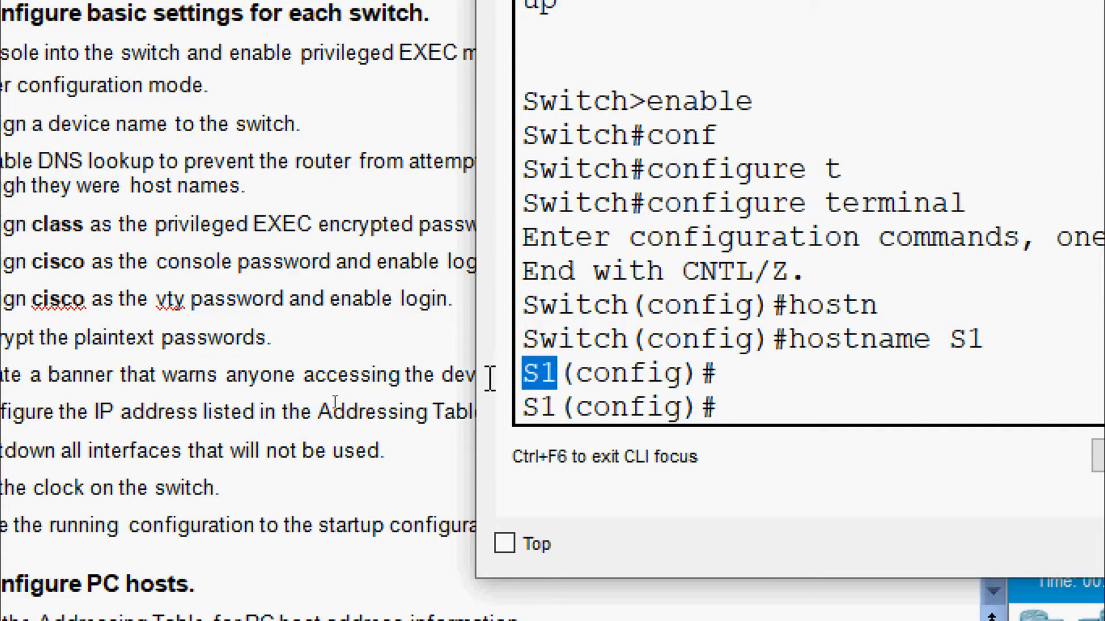
{"action": "left_click", "coordinate": [602, 380]}
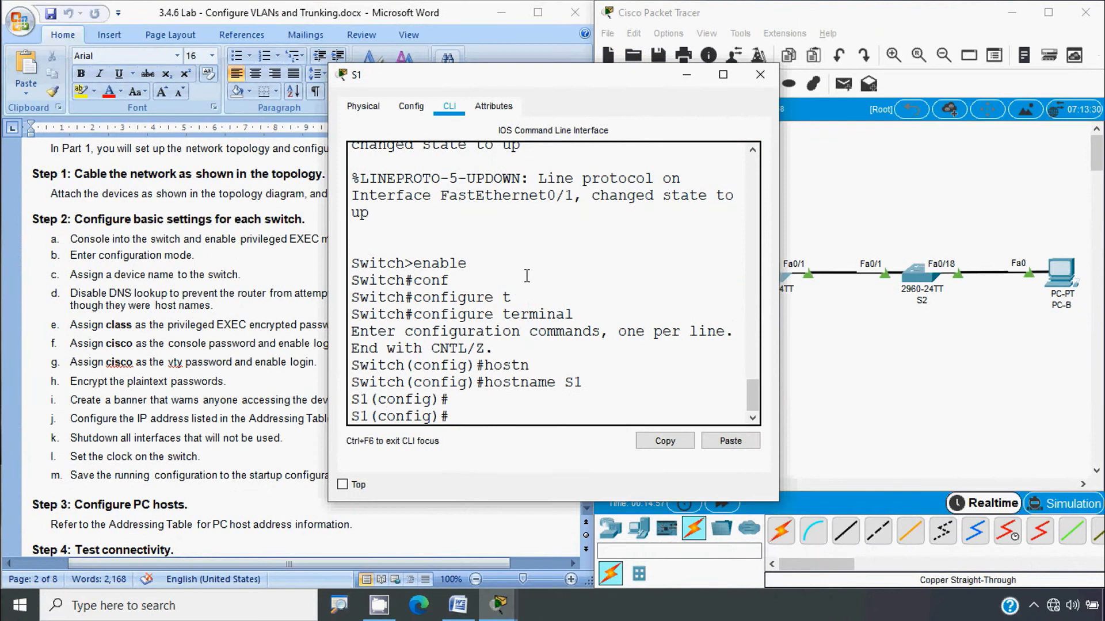
{"action": "left_click", "coordinate": [760, 75]}
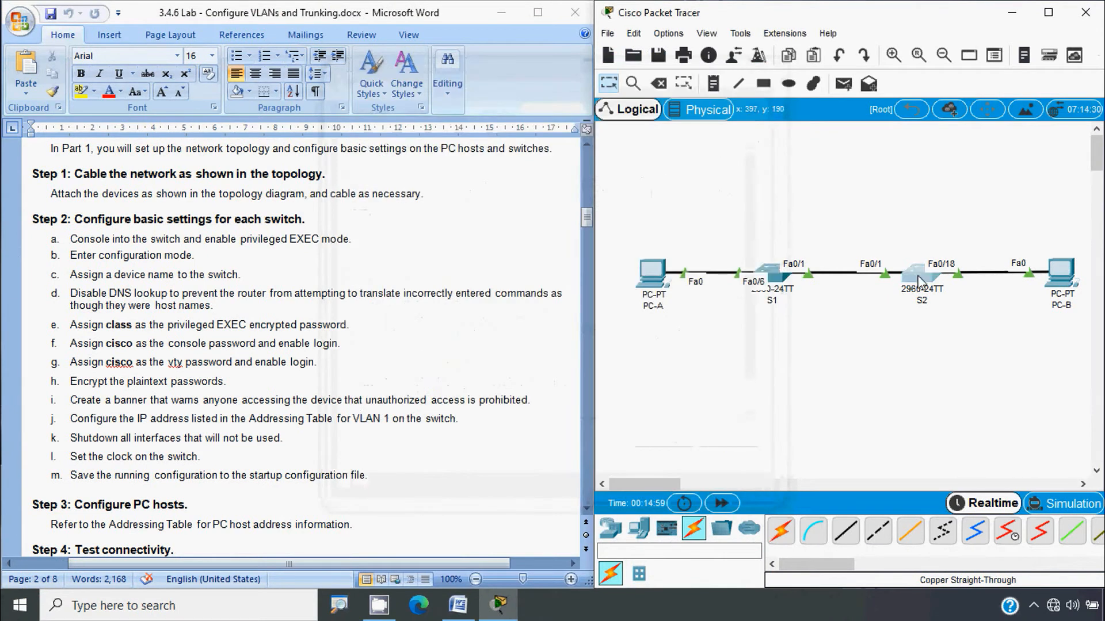
Step: Open S2's CLI and enter global configuration mode with enable and conf t
{"action": "left_click", "coordinate": [919, 275]}
{"action": "left_click", "coordinate": [449, 106]}
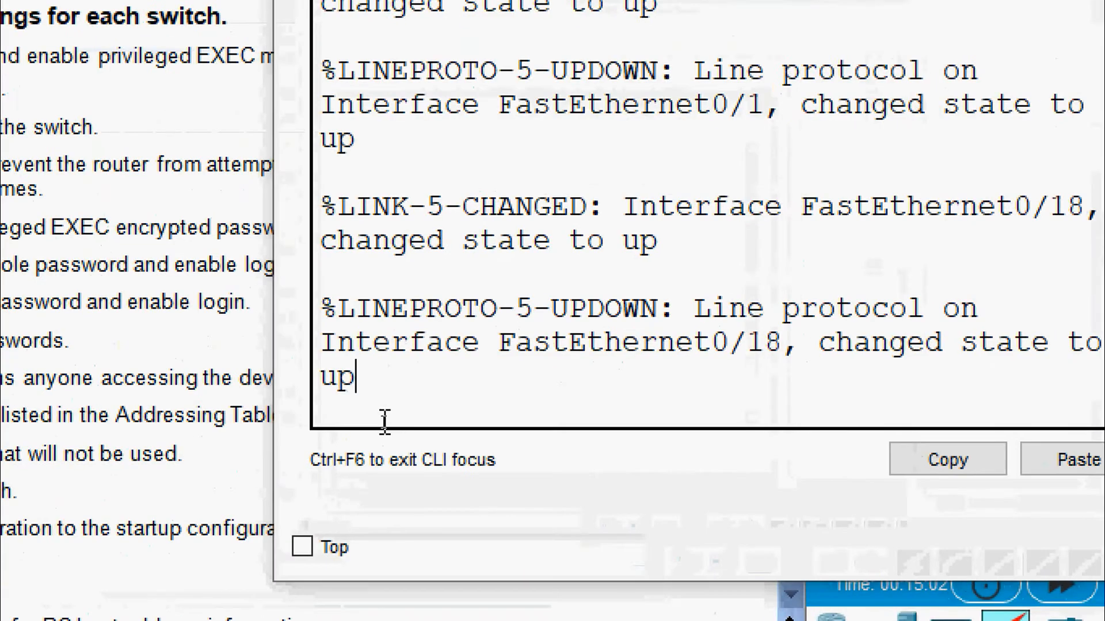
{"action": "key", "text": "Return"}
{"action": "type", "text": "en"}
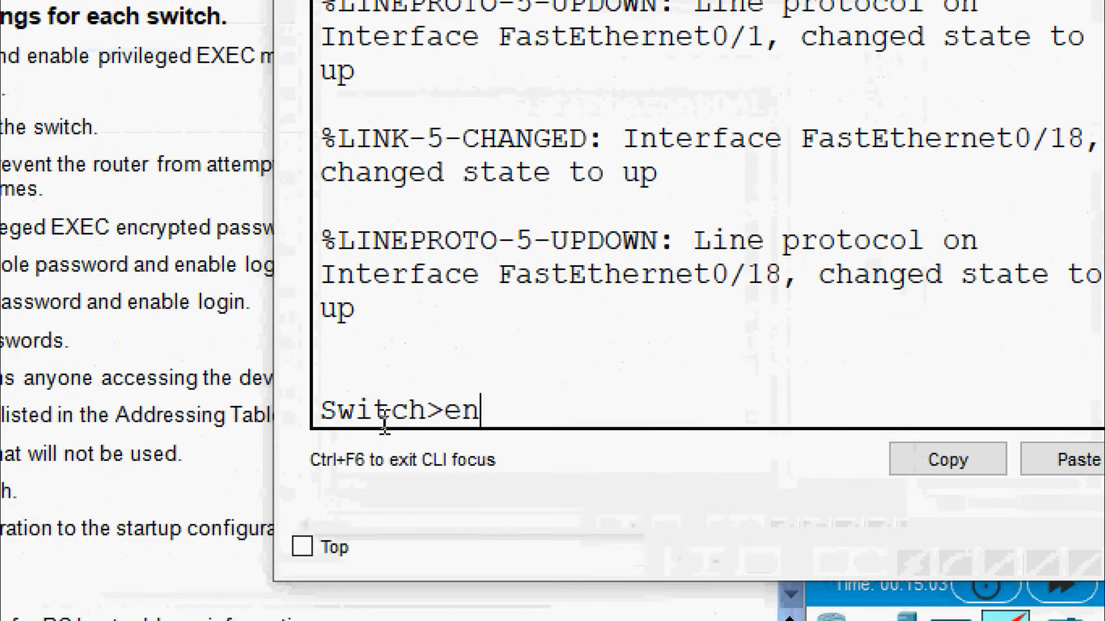
{"action": "type", "text": "a"}
{"action": "key", "text": "Tab"}
{"action": "key", "text": "Return"}
{"action": "type", "text": "conf"}
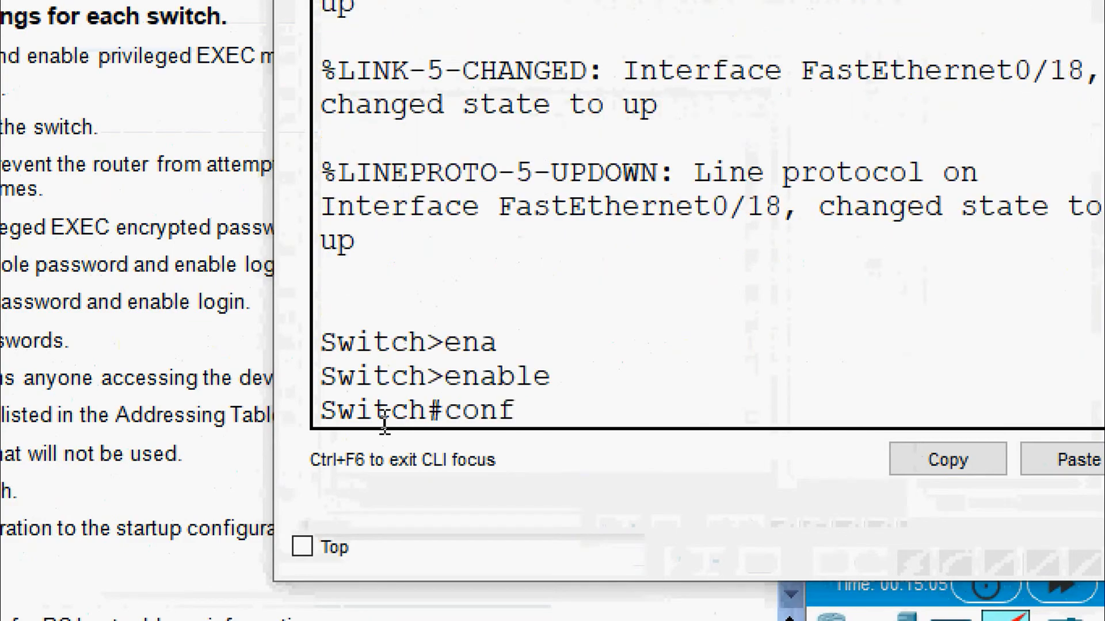
{"action": "type", "text": " t"}
{"action": "key", "text": "Return"}
{"action": "key", "text": "Return"}
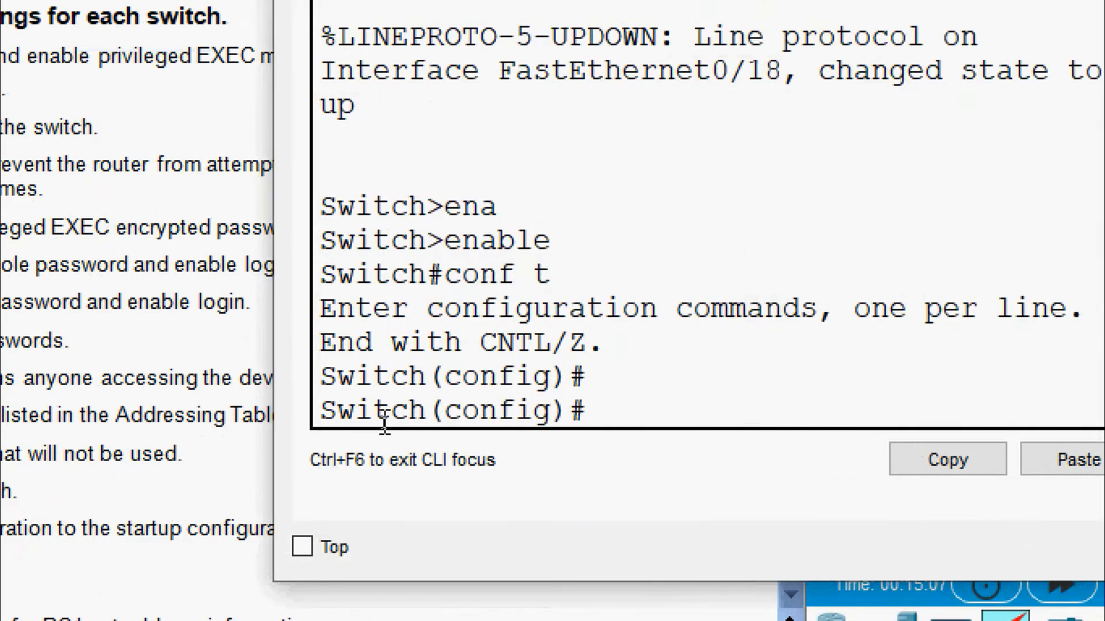
Step: Apply hostname S2 and check the lab document before returning to the topology
{"action": "type", "text": "hostname S2"}
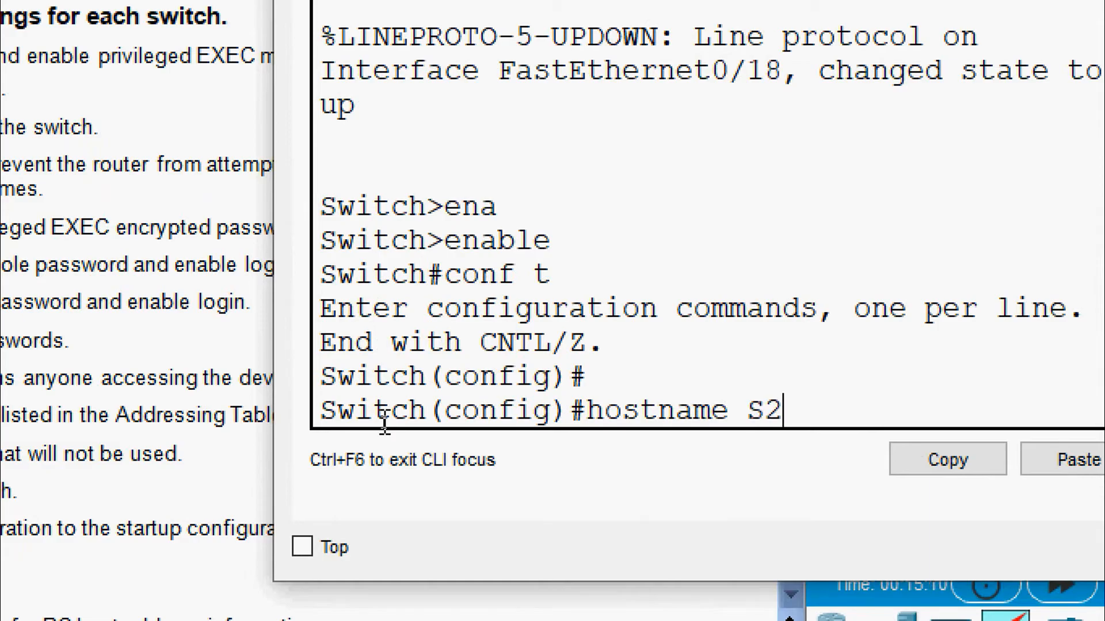
{"action": "key", "text": "Return"}
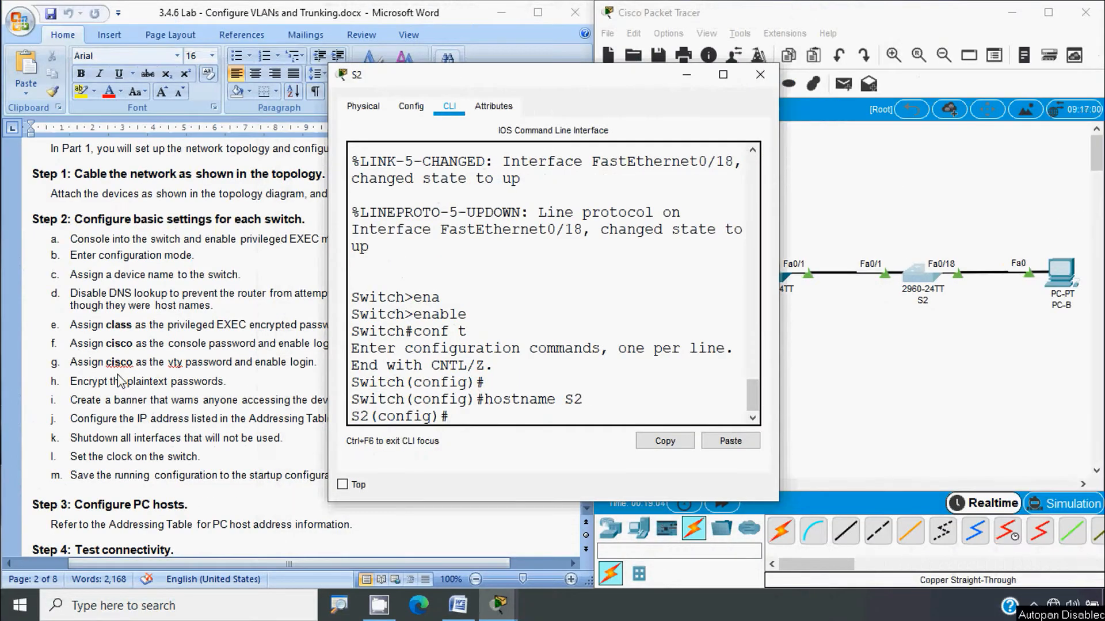
{"action": "left_click", "coordinate": [120, 379]}
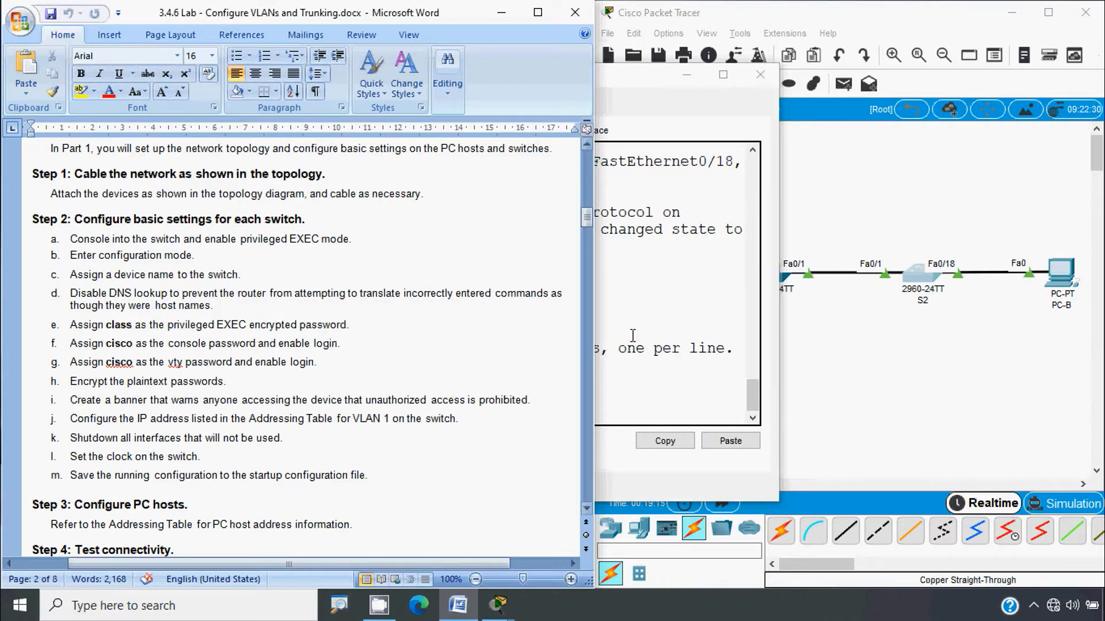
{"action": "left_click", "coordinate": [851, 348]}
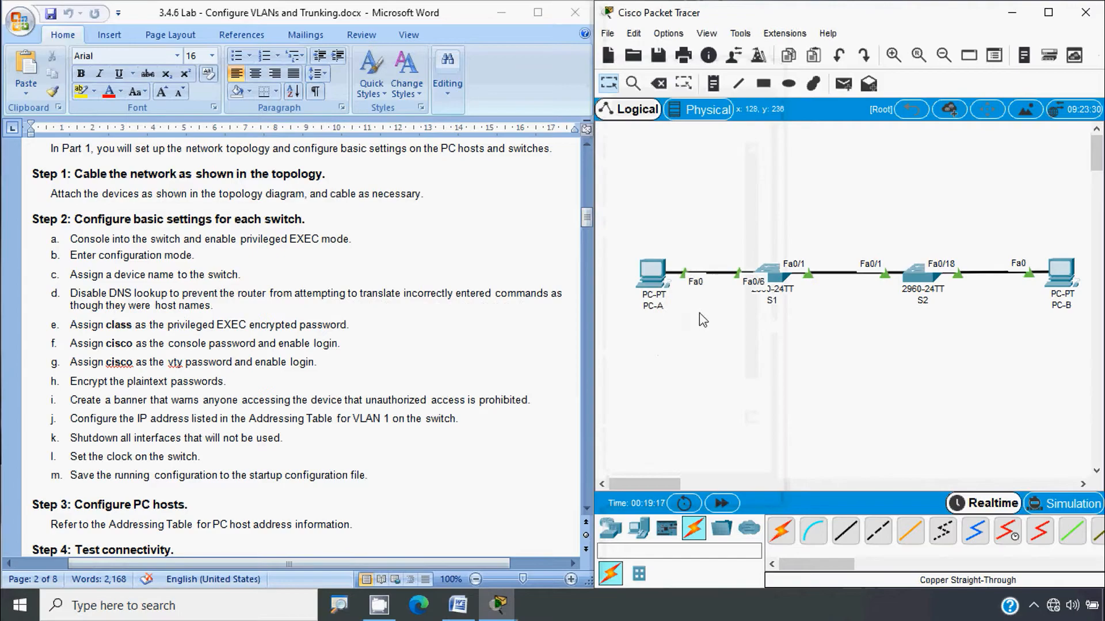
Step: Run 'no ip domain-lookup' on S1 and then on S2
{"action": "left_click", "coordinate": [775, 282]}
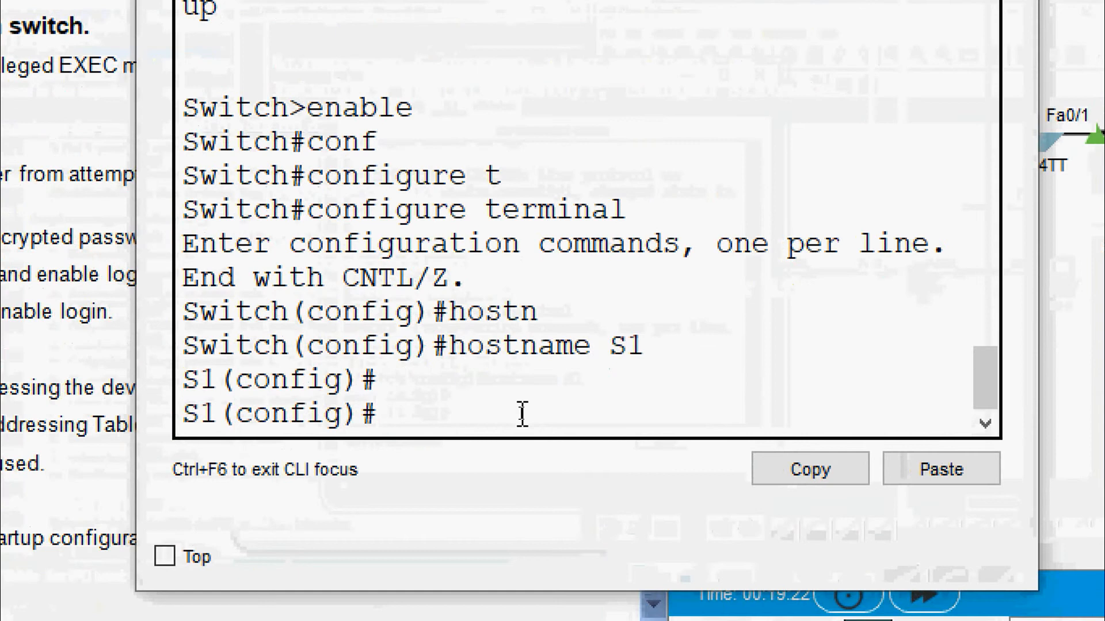
{"action": "type", "text": "no ip domain-"}
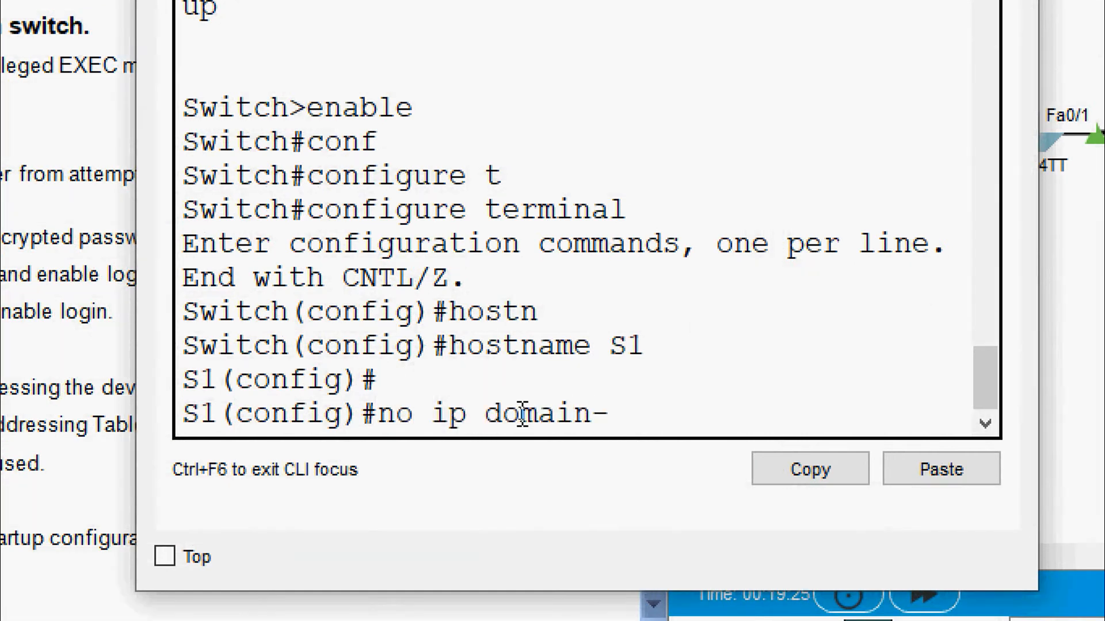
{"action": "type", "text": "lookup"}
{"action": "key", "text": "Return"}
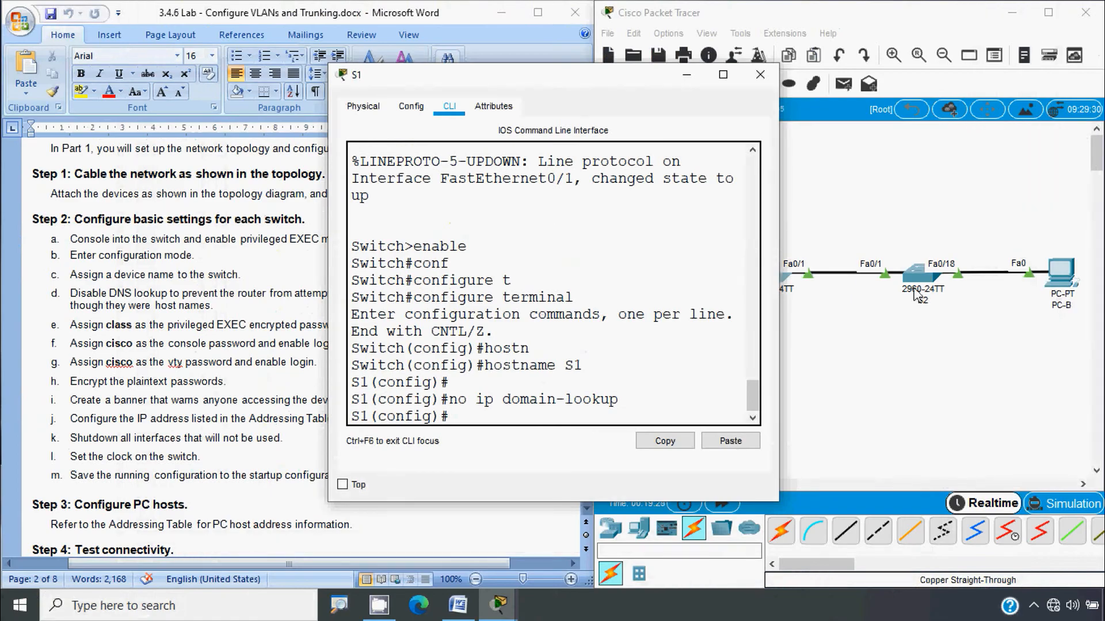
{"action": "left_click", "coordinate": [919, 294]}
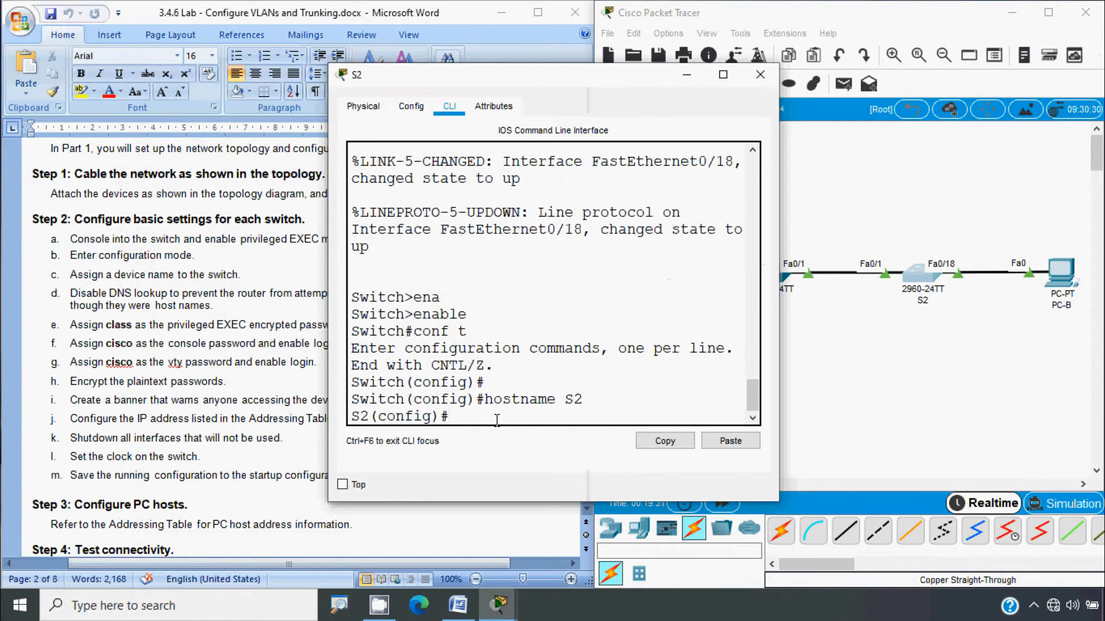
{"action": "type", "text": "no ip domain-"}
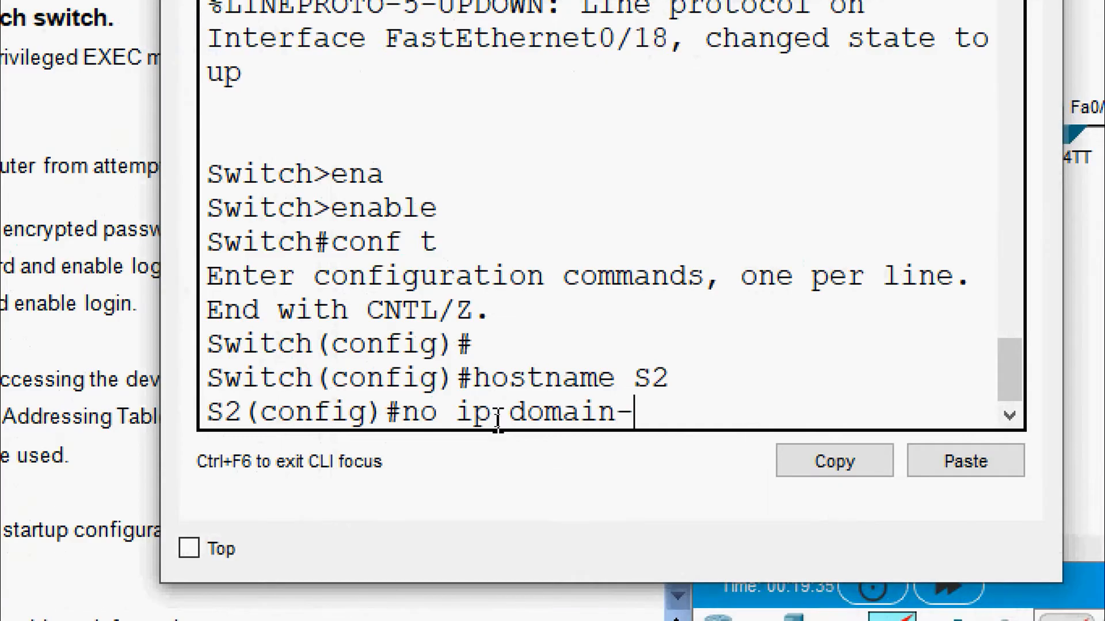
{"action": "type", "text": "lookup"}
{"action": "key", "text": "Return"}
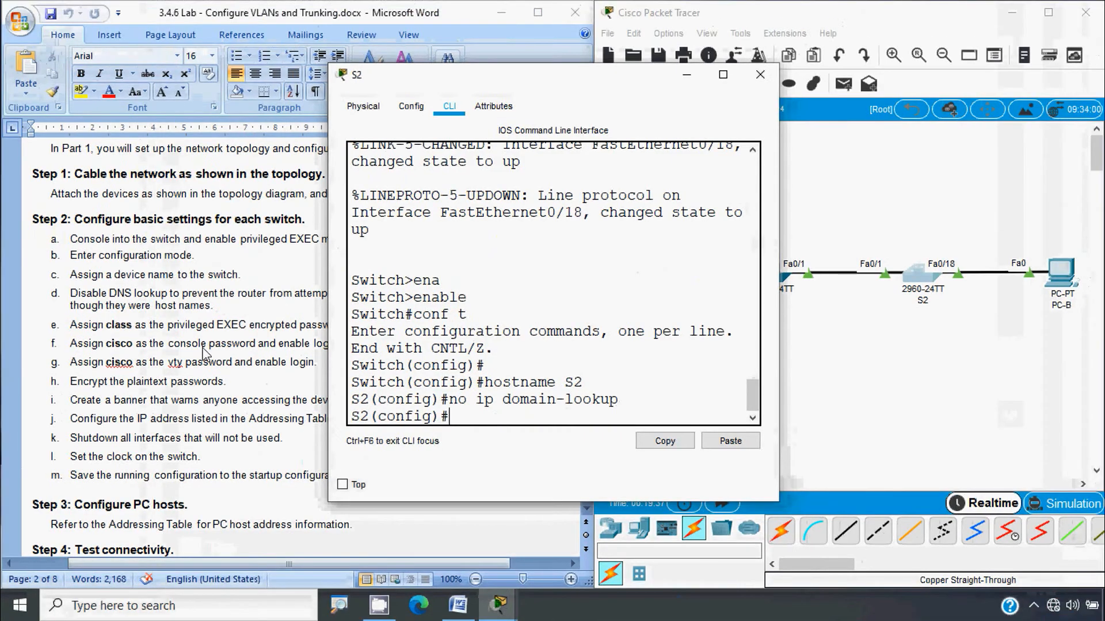
{"action": "left_click", "coordinate": [205, 352]}
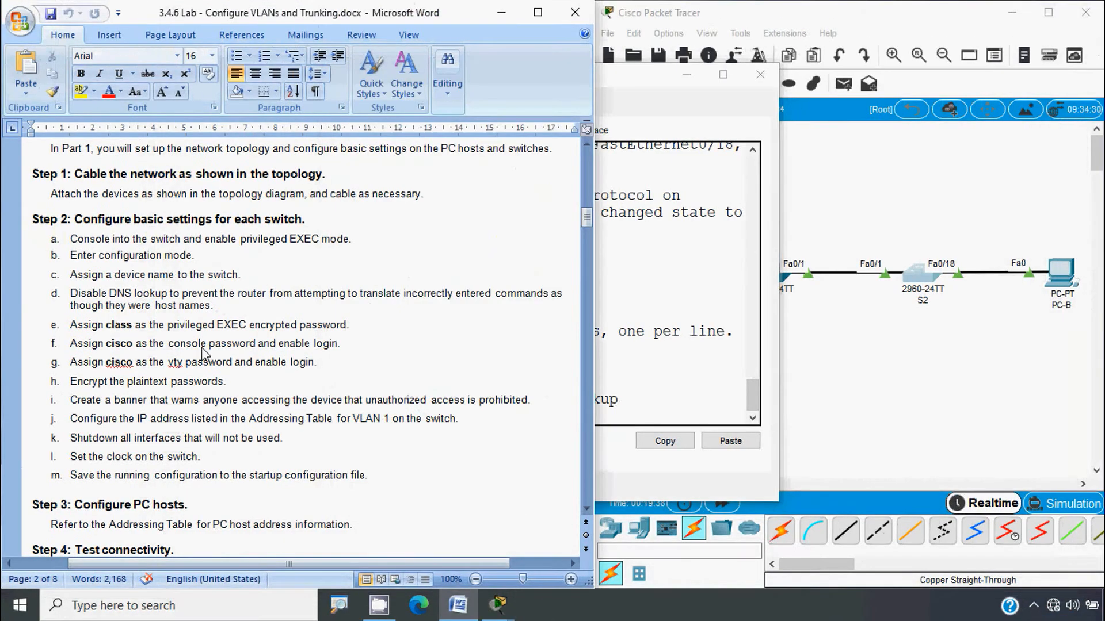
Step: Review the lab's Step 2 switch-settings list in Word and reopen switch S1's command line
{"action": "key", "text": "alt"}
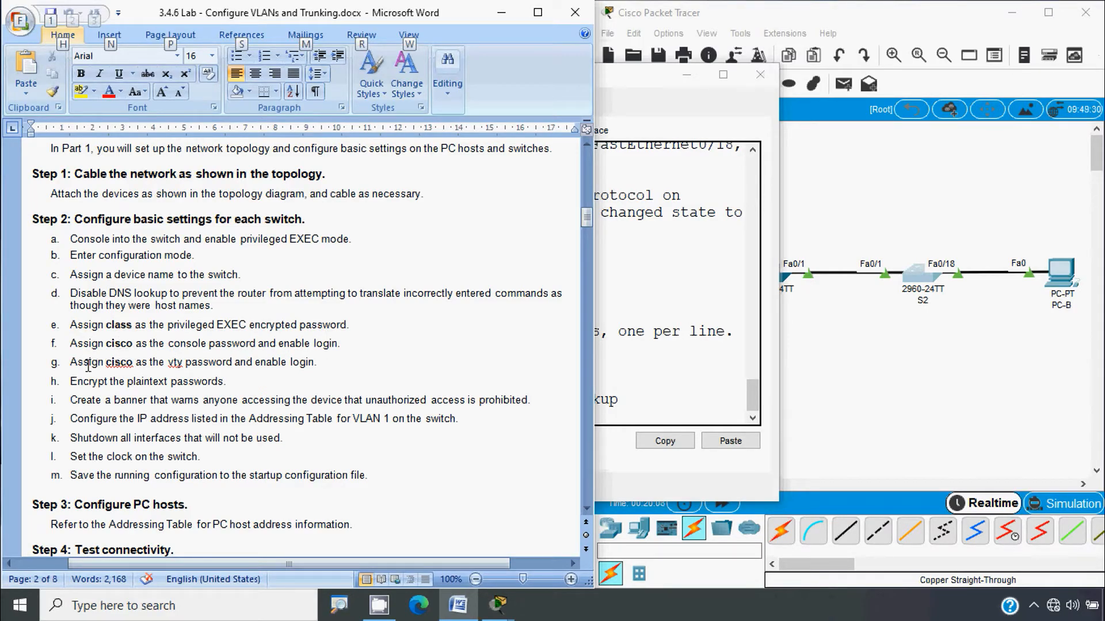
{"action": "left_click", "coordinate": [817, 359]}
{"action": "left_click", "coordinate": [774, 277]}
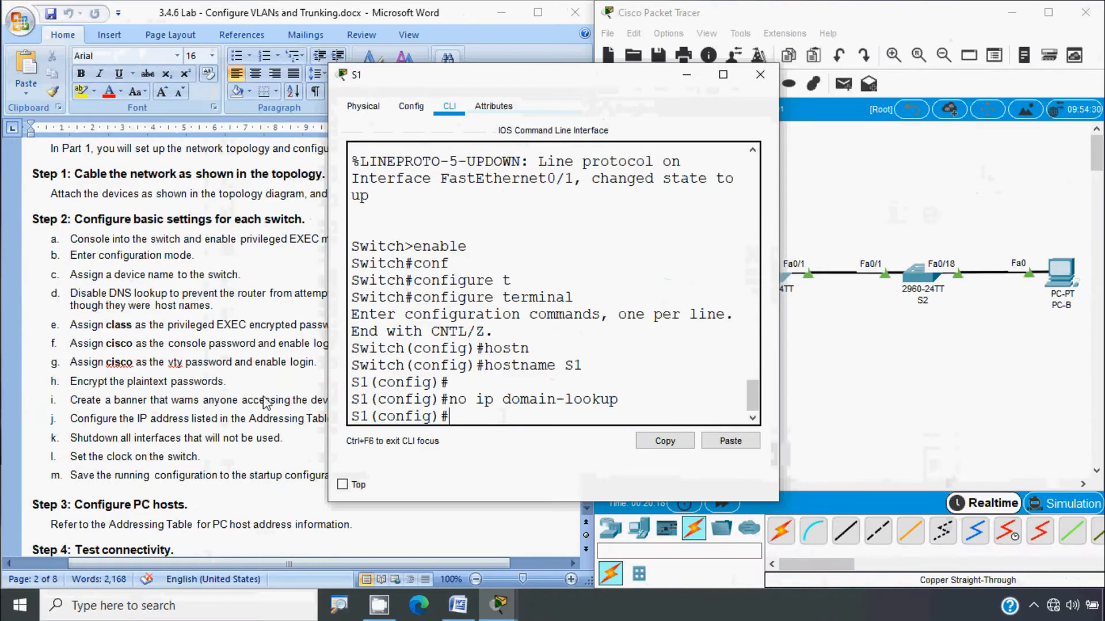
{"action": "left_click", "coordinate": [62, 370]}
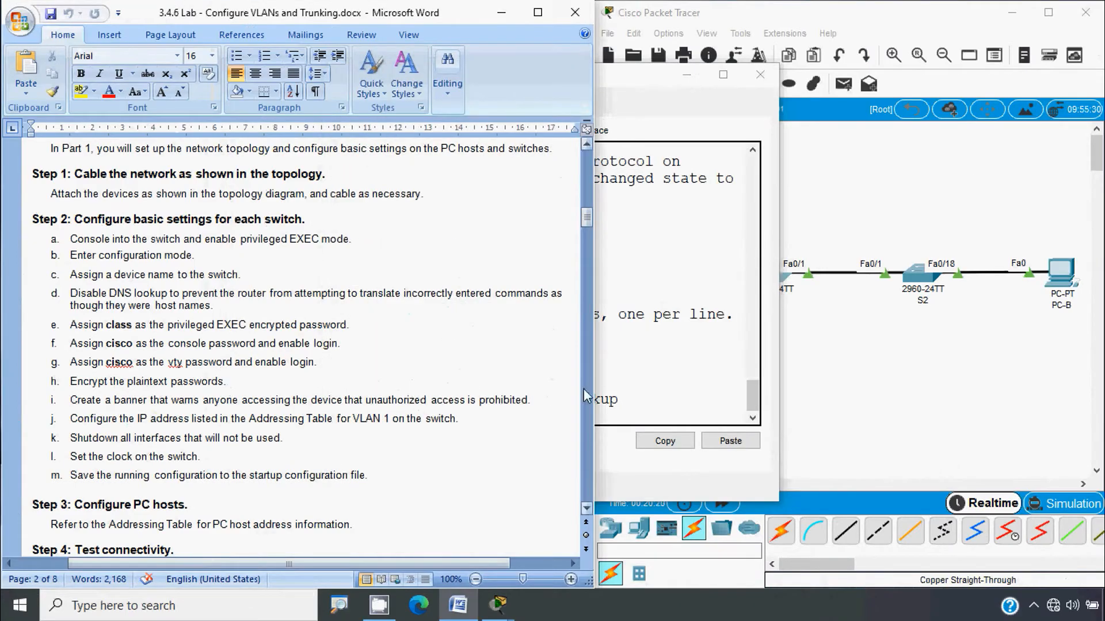
{"action": "left_click", "coordinate": [604, 406]}
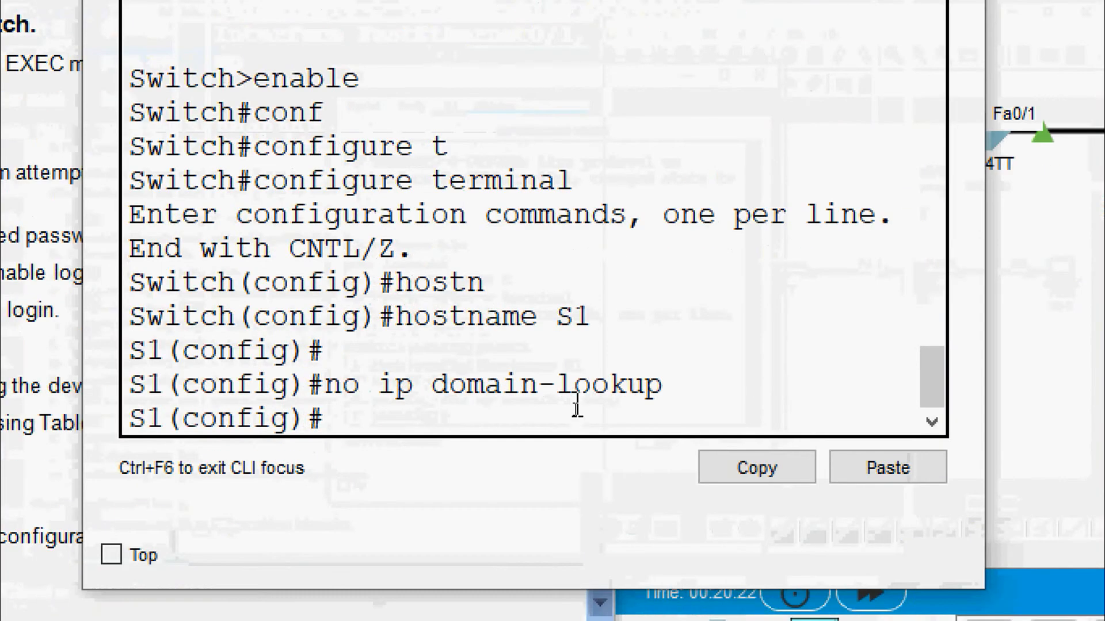
{"action": "type", "text": "enable secret "}
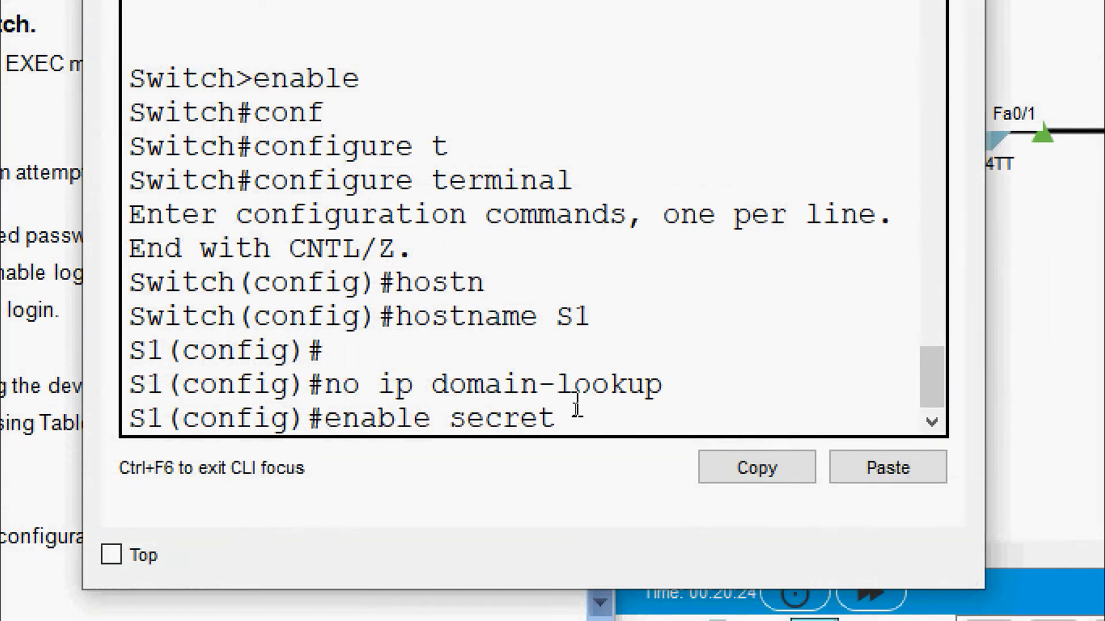
{"action": "type", "text": "class"}
{"action": "key", "text": "Return"}
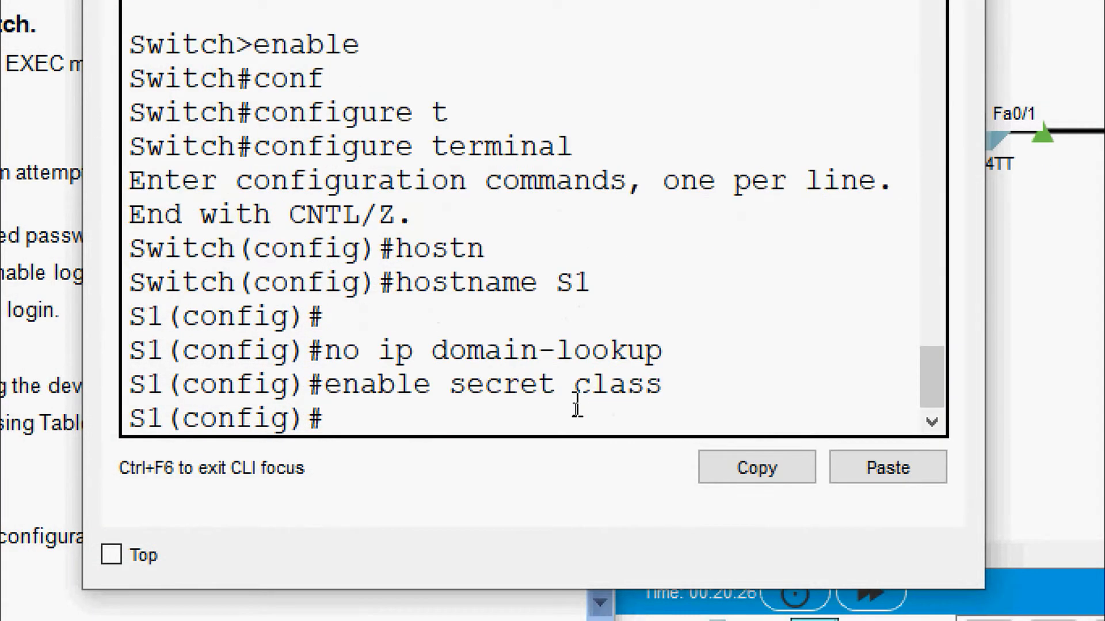
{"action": "type", "text": "line conso"}
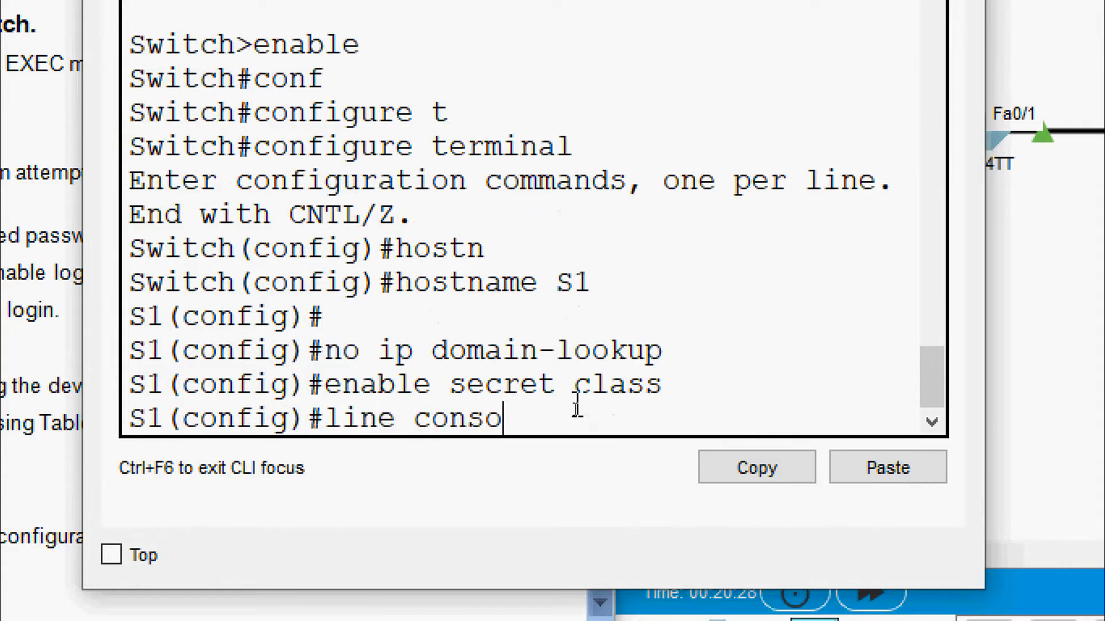
{"action": "type", "text": "le 0"}
{"action": "key", "text": "Return"}
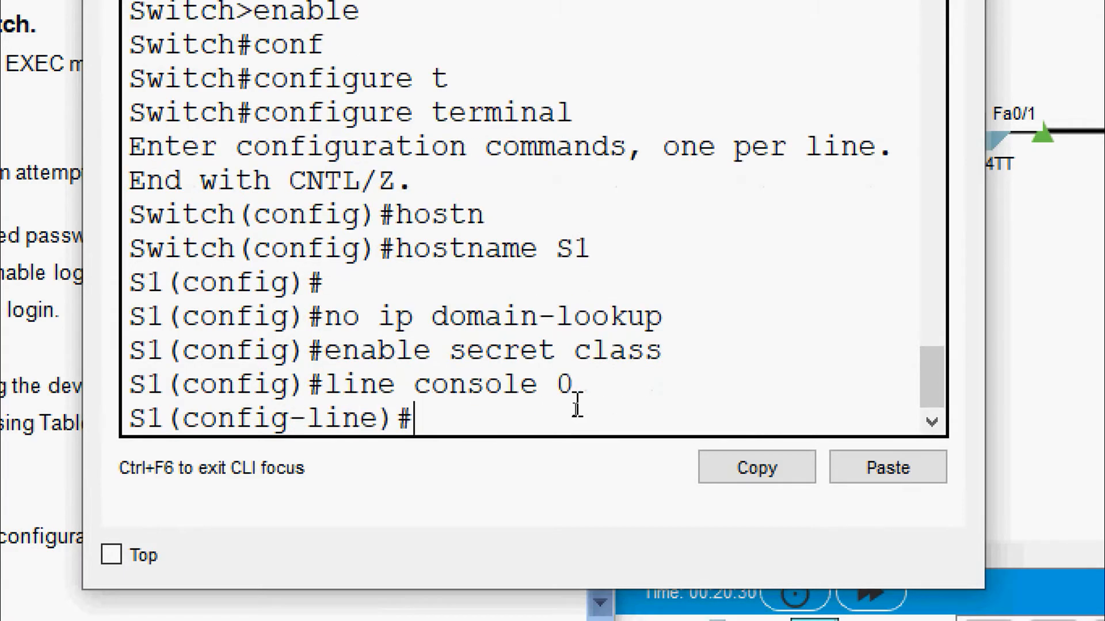
{"action": "type", "text": "password cisc"}
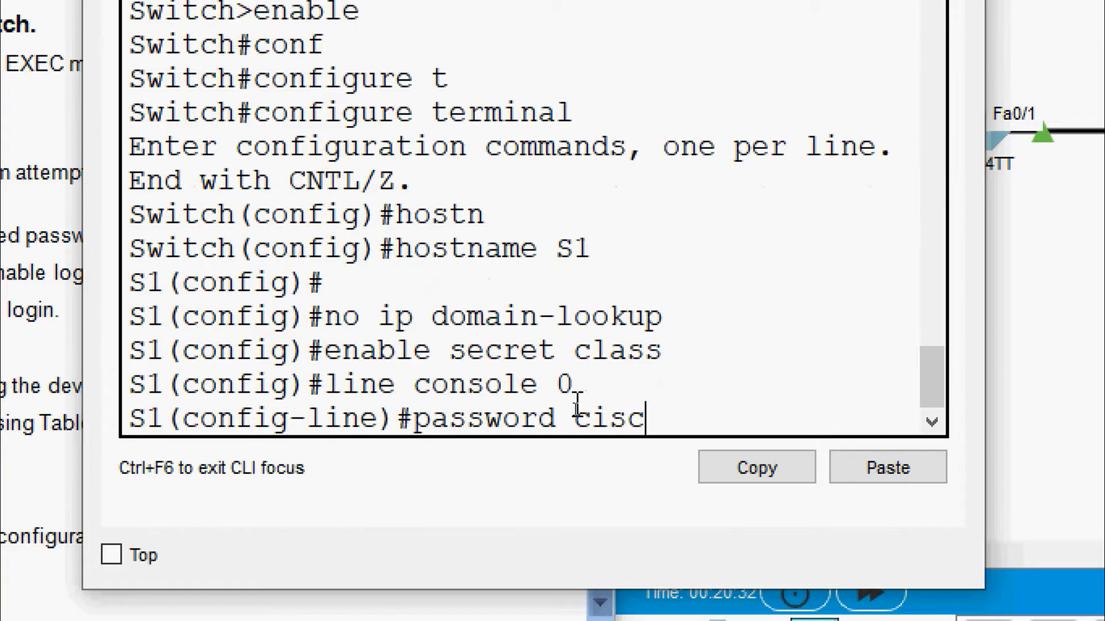
{"action": "type", "text": "o"}
{"action": "key", "text": "Return"}
{"action": "type", "text": "login"}
{"action": "key", "text": "Return"}
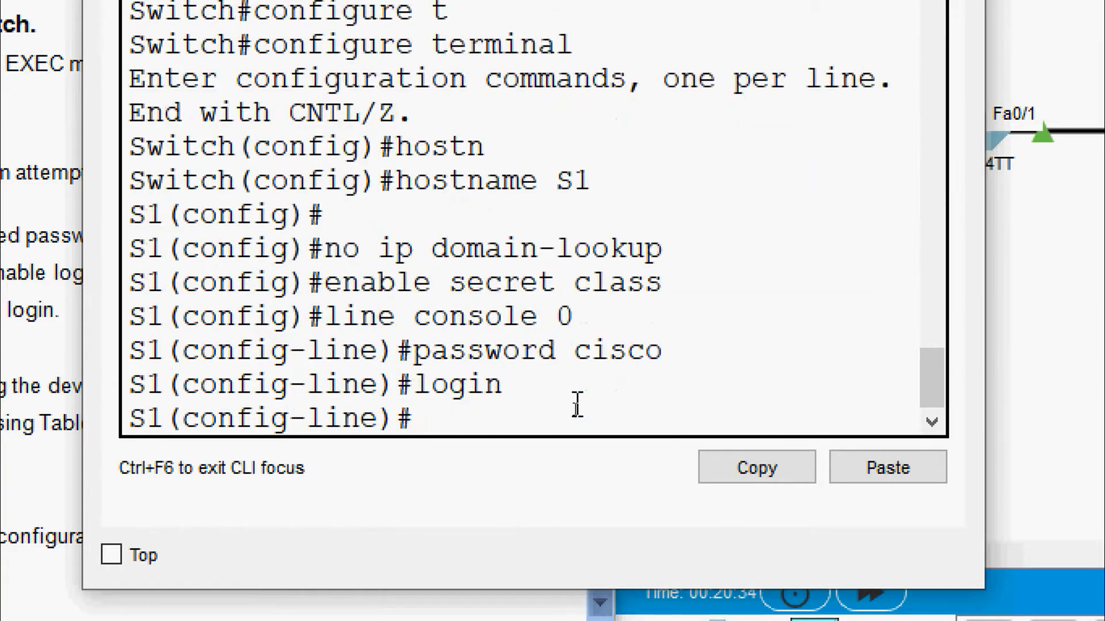
{"action": "type", "text": "exit"}
{"action": "key", "text": "Return"}
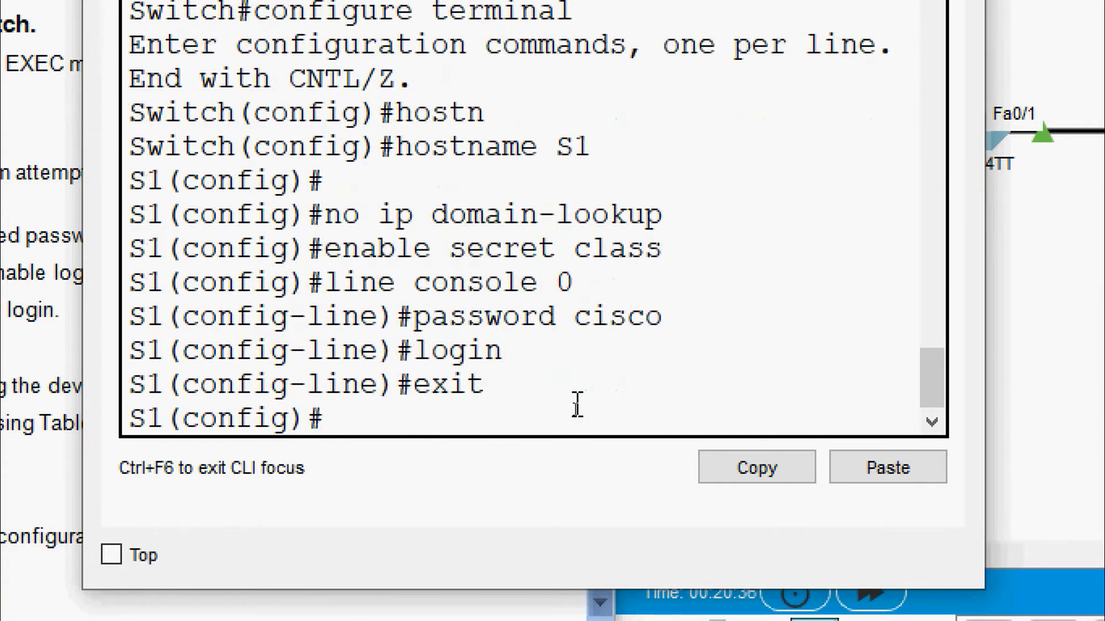
{"action": "type", "text": "line co"}
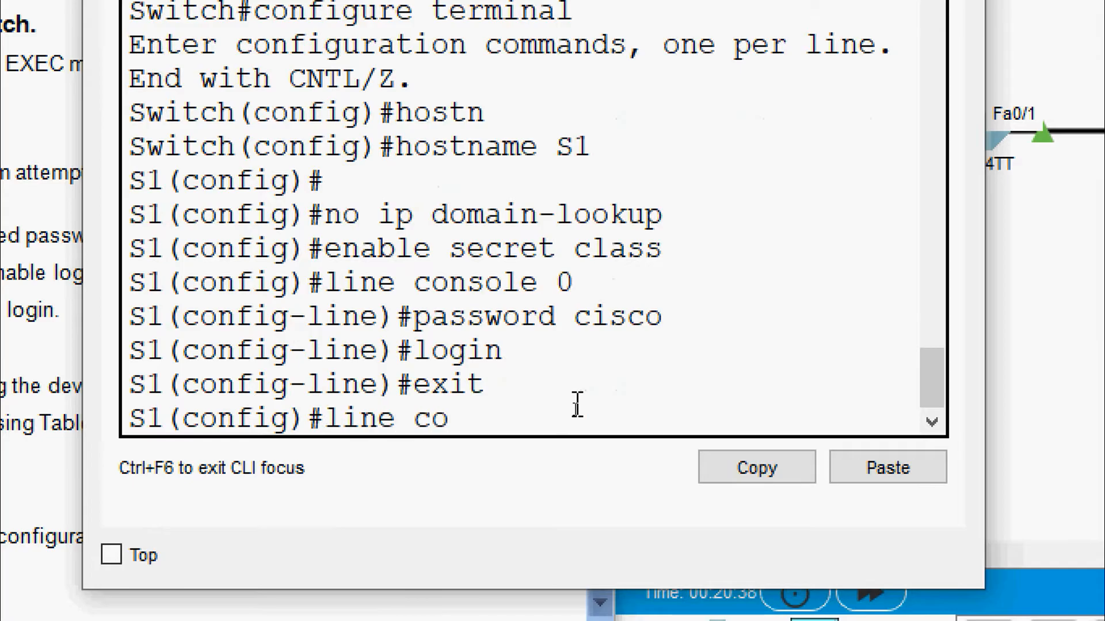
{"action": "key", "text": "BackSpace"}
{"action": "key", "text": "BackSpace"}
{"action": "type", "text": "vty"}
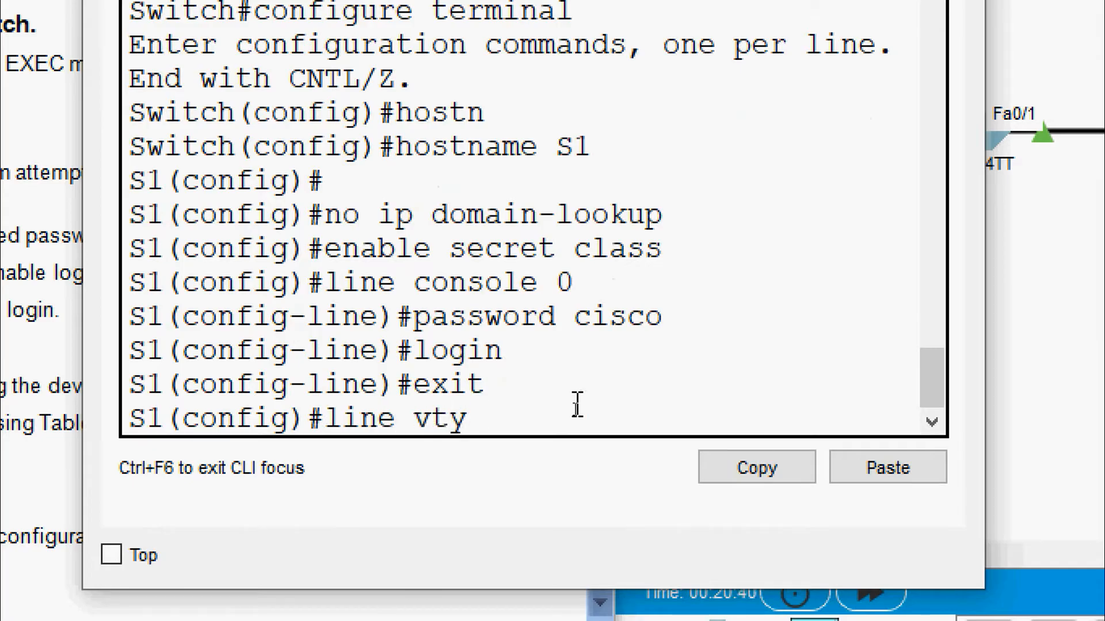
{"action": "type", "text": " 0 15"}
{"action": "key", "text": "Return"}
{"action": "type", "text": "passowrd"}
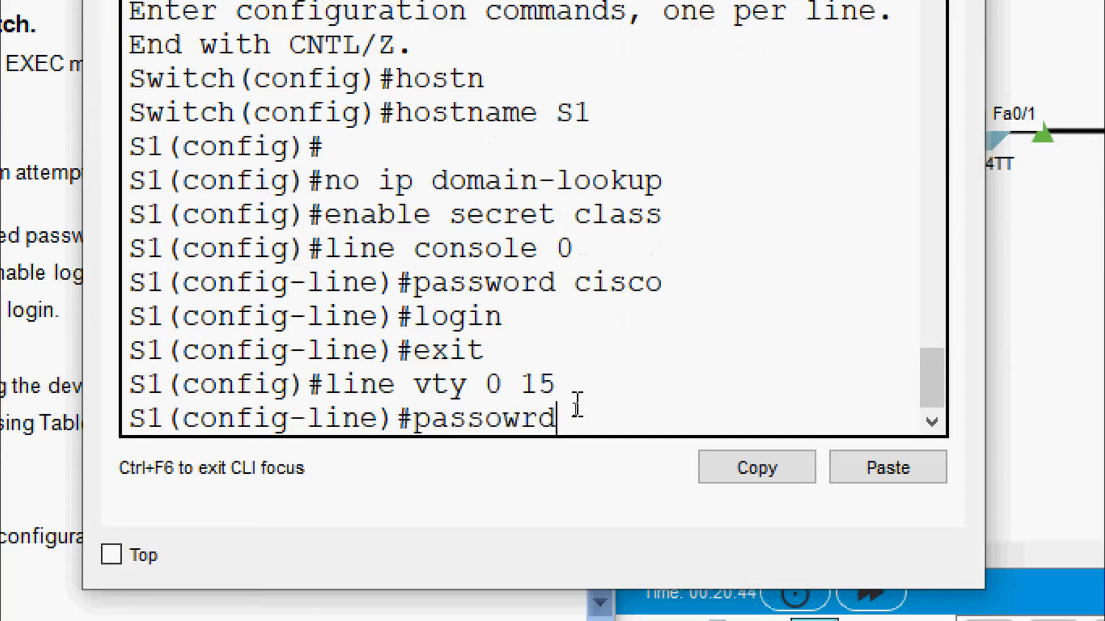
{"action": "key", "text": "BackSpace"}
{"action": "key", "text": "BackSpace"}
{"action": "key", "text": "BackSpace"}
{"action": "key", "text": "BackSpace"}
{"action": "type", "text": "word cisco"}
{"action": "key", "text": "Return"}
{"action": "type", "text": "login"}
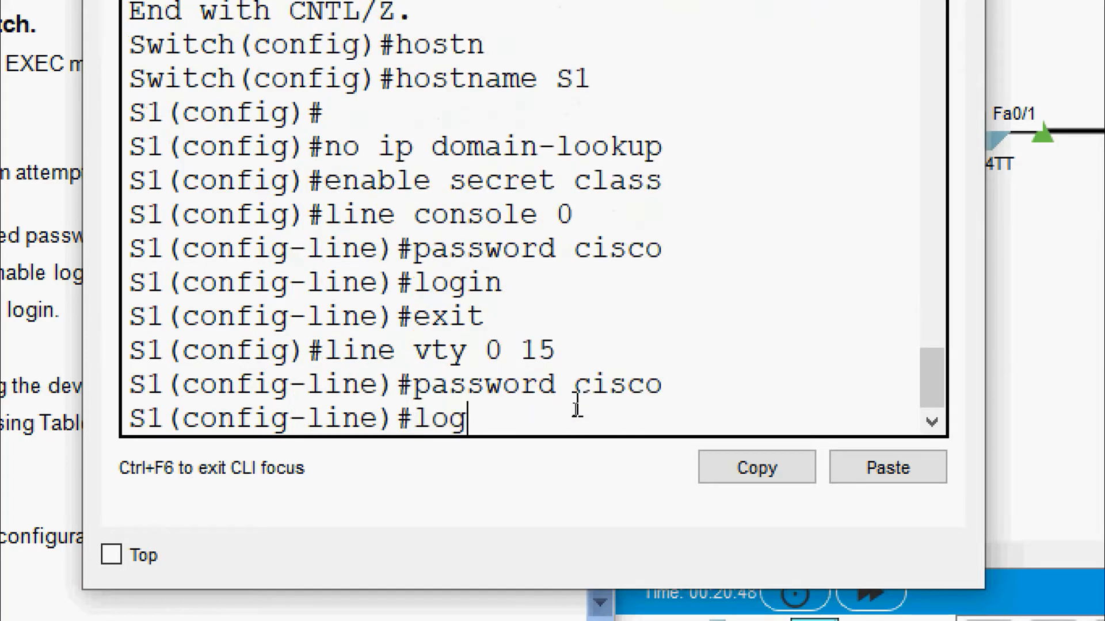
{"action": "key", "text": "Return"}
{"action": "type", "text": "exit"}
{"action": "key", "text": "Return"}
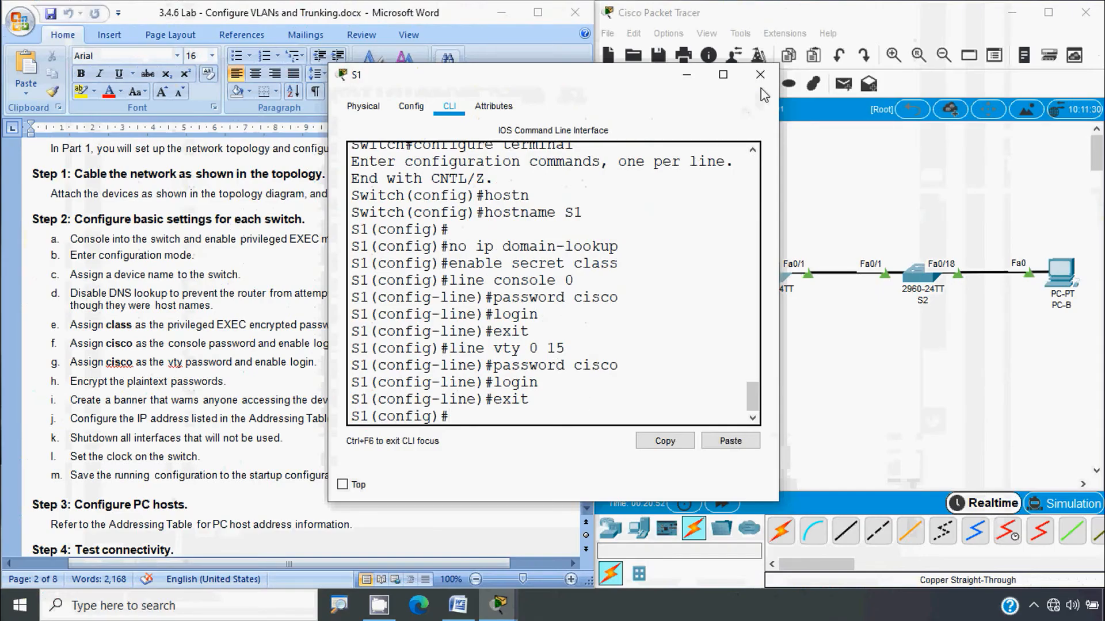
{"action": "left_click", "coordinate": [760, 74]}
{"action": "key", "text": "alt"}
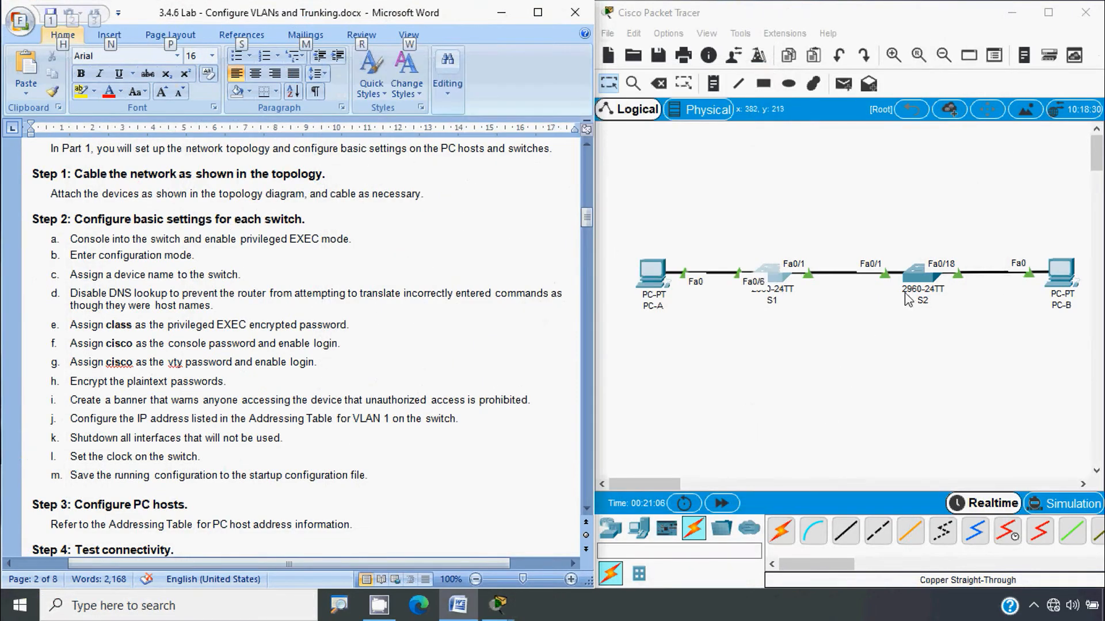
{"action": "left_click", "coordinate": [919, 279]}
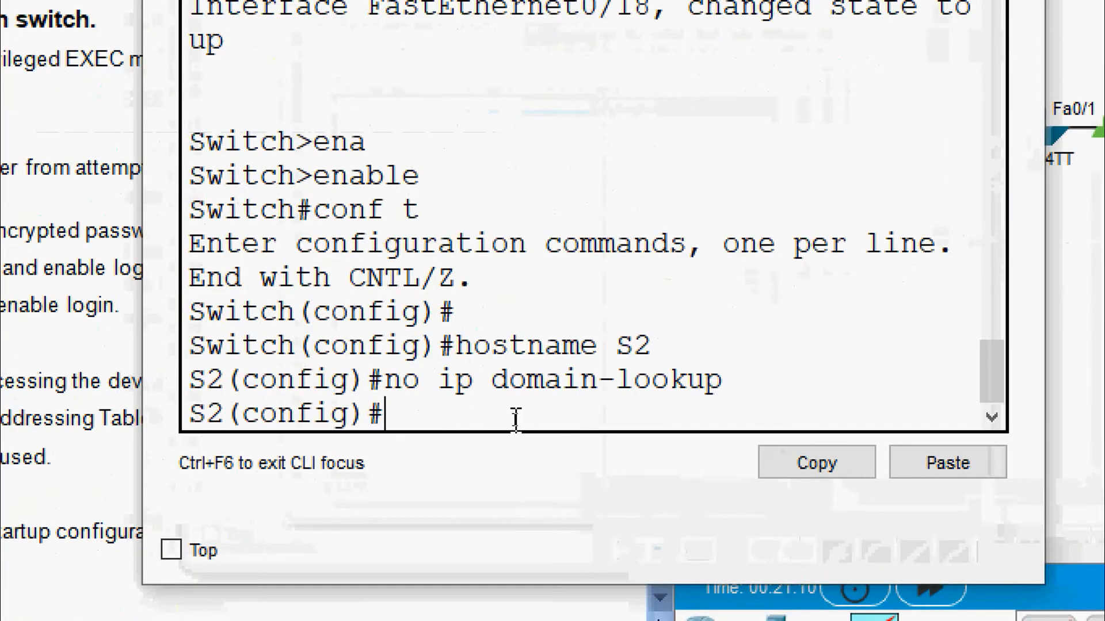
{"action": "type", "text": "enable secret"}
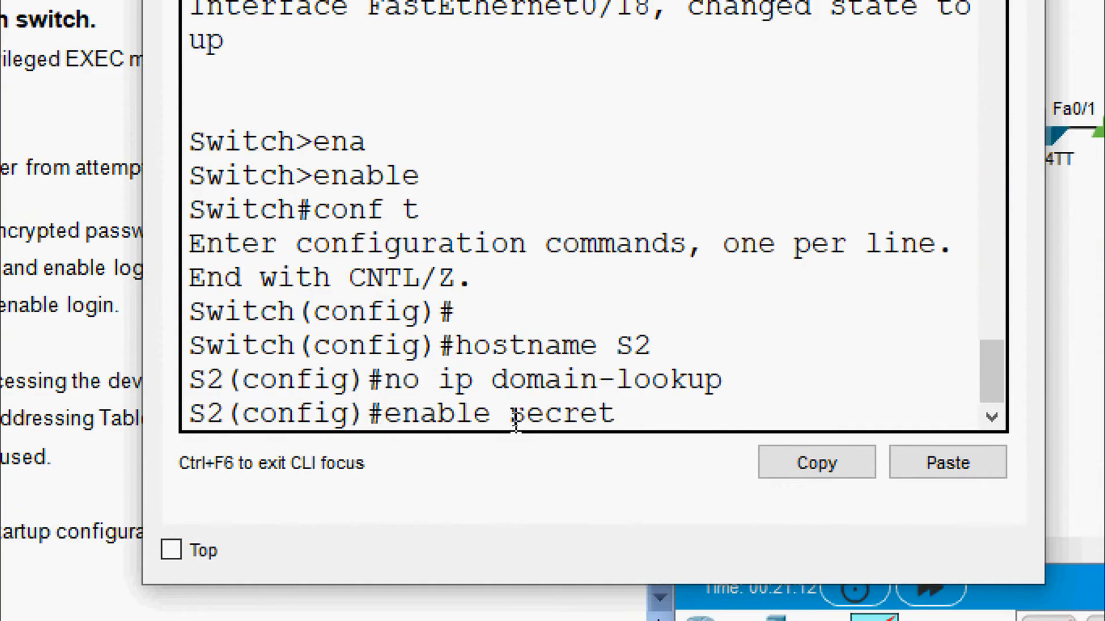
{"action": "type", "text": " class"}
{"action": "key", "text": "Return"}
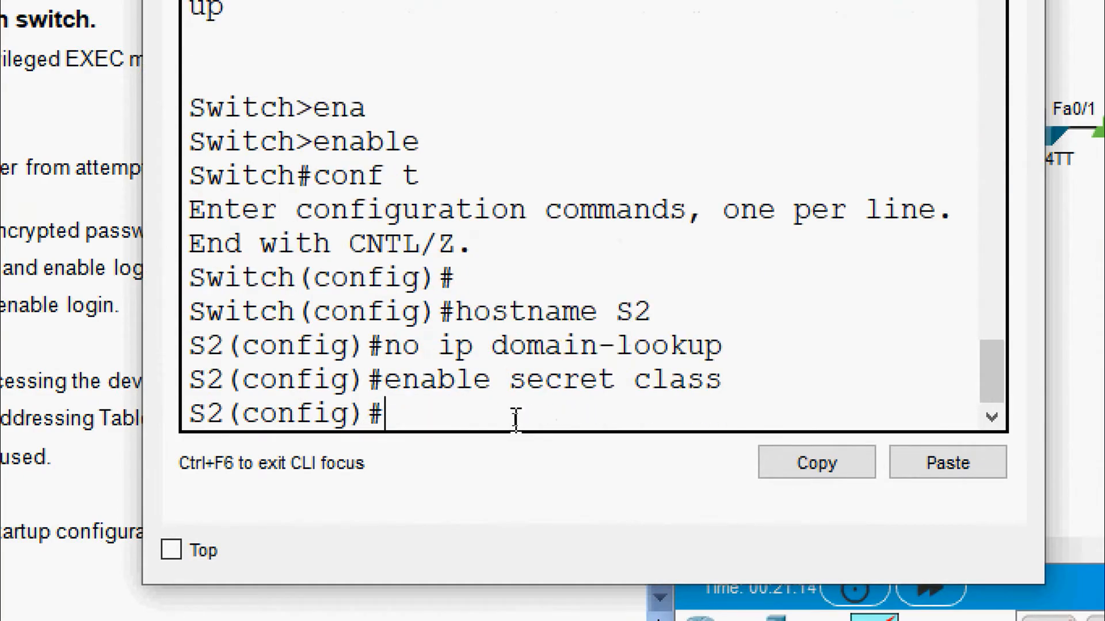
{"action": "type", "text": "line console"}
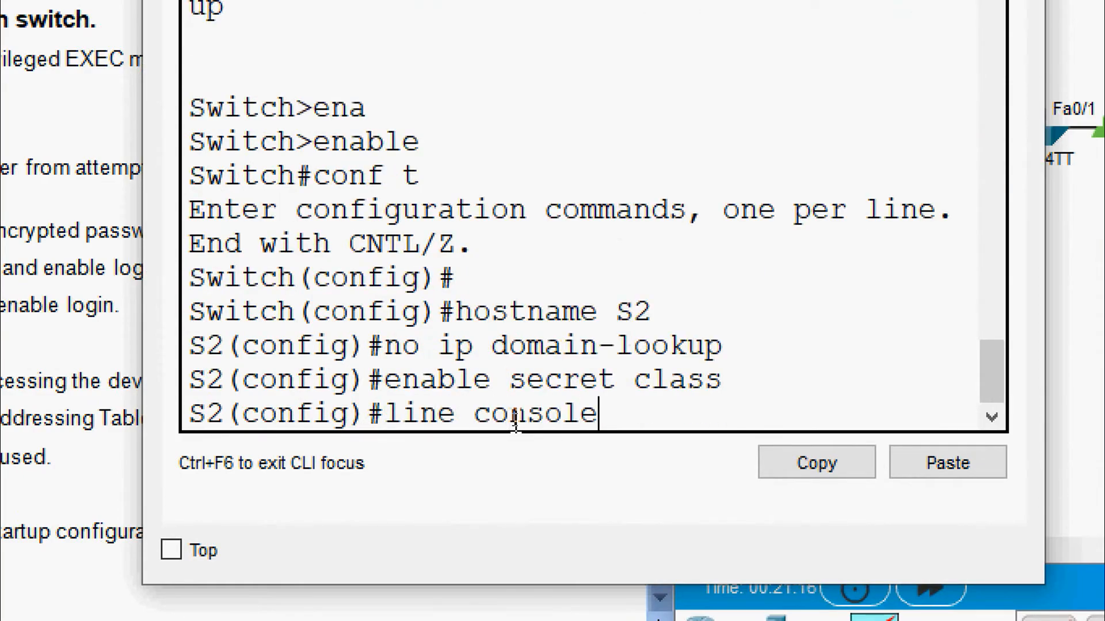
{"action": "type", "text": " 0"}
{"action": "key", "text": "Return"}
{"action": "type", "text": "pass"}
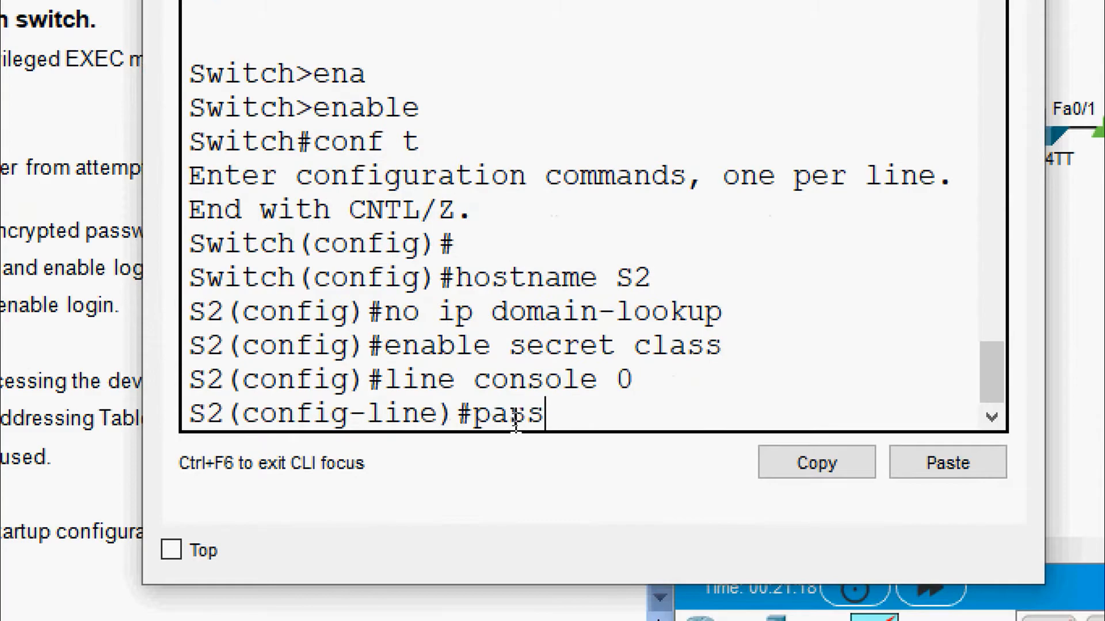
{"action": "type", "text": "word cisco"}
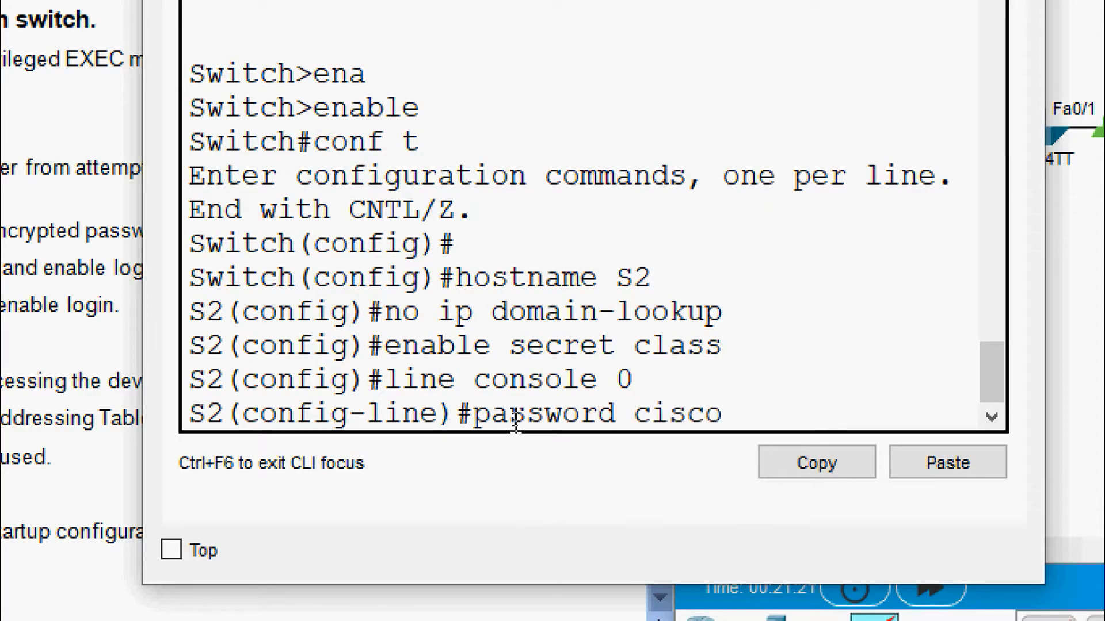
{"action": "key", "text": "Return"}
{"action": "type", "text": "login"}
{"action": "key", "text": "Return"}
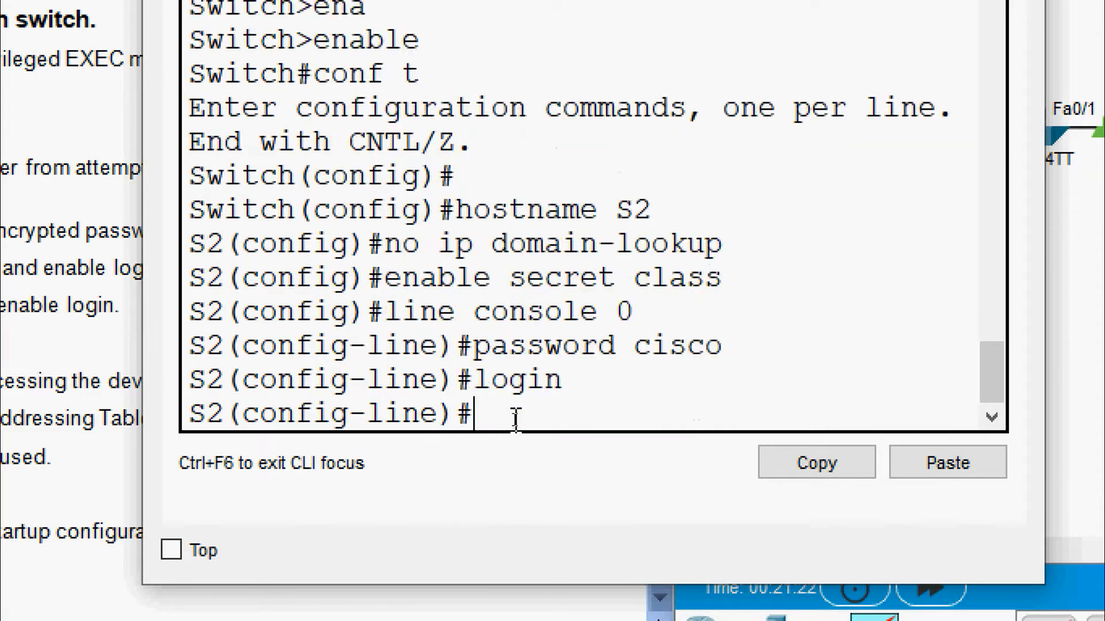
{"action": "type", "text": "exit"}
{"action": "key", "text": "Return"}
{"action": "type", "text": "lin"}
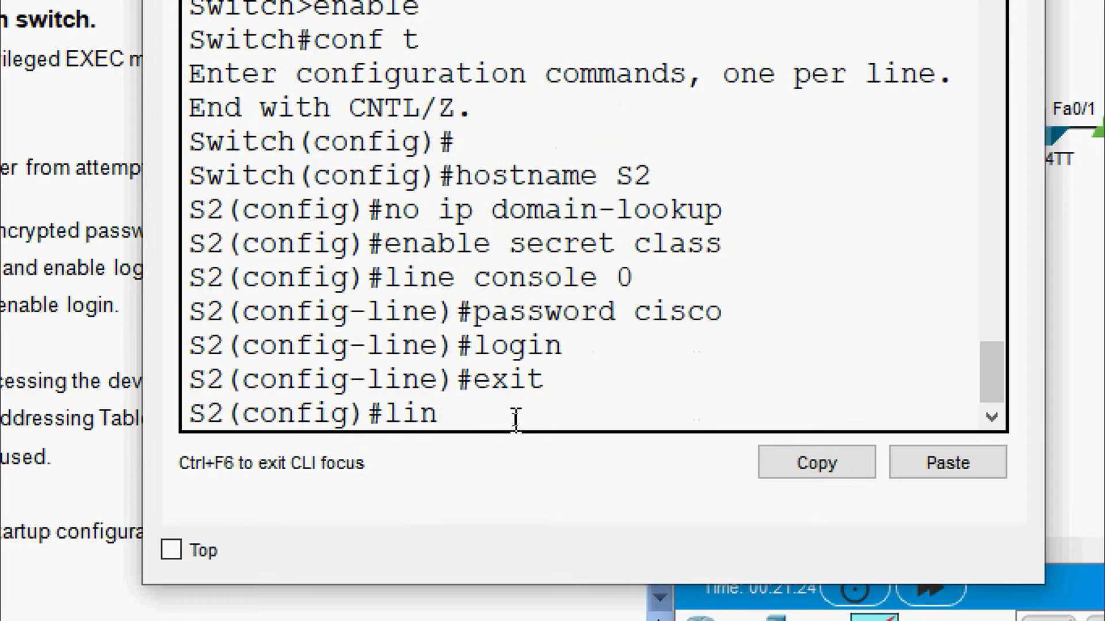
{"action": "type", "text": "e vty 0 15"}
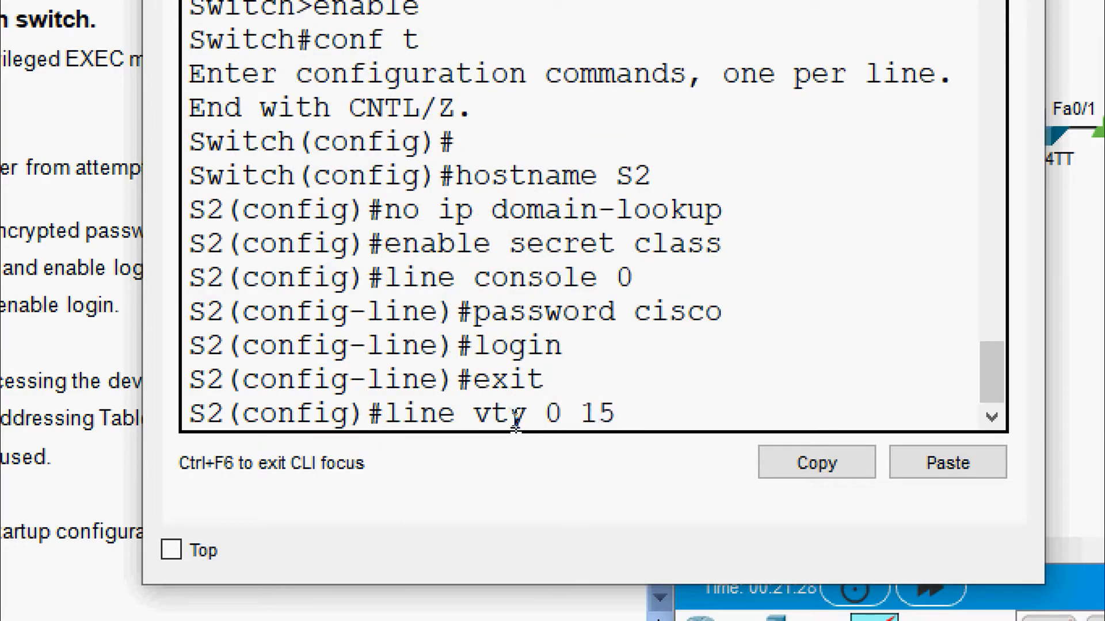
{"action": "key", "text": "Return"}
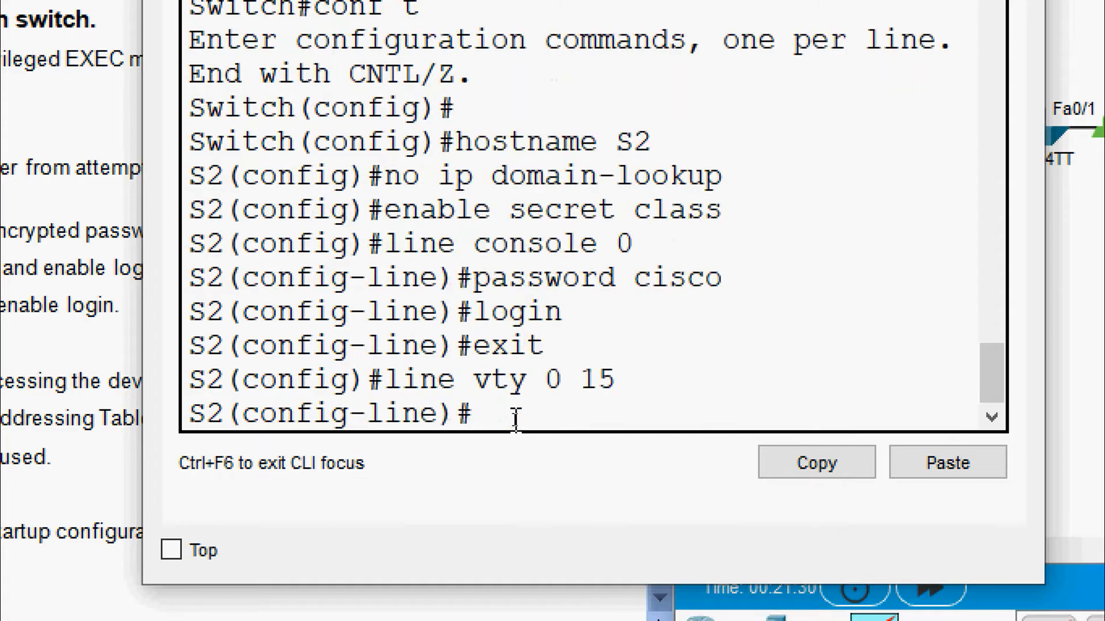
{"action": "type", "text": "password cisco"}
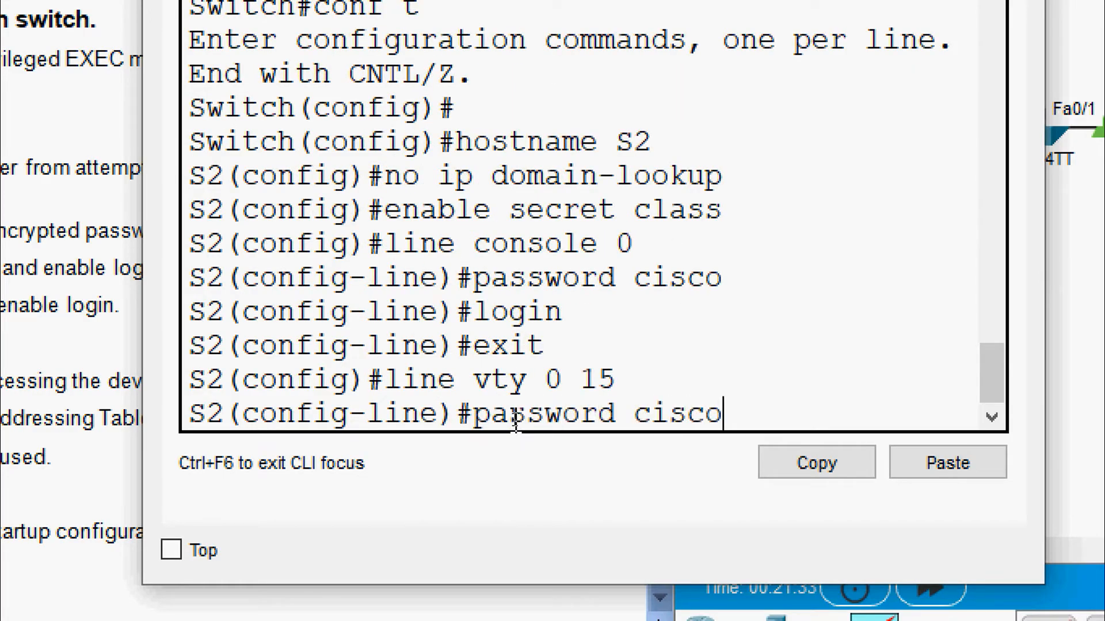
{"action": "key", "text": "Return"}
{"action": "type", "text": "log"}
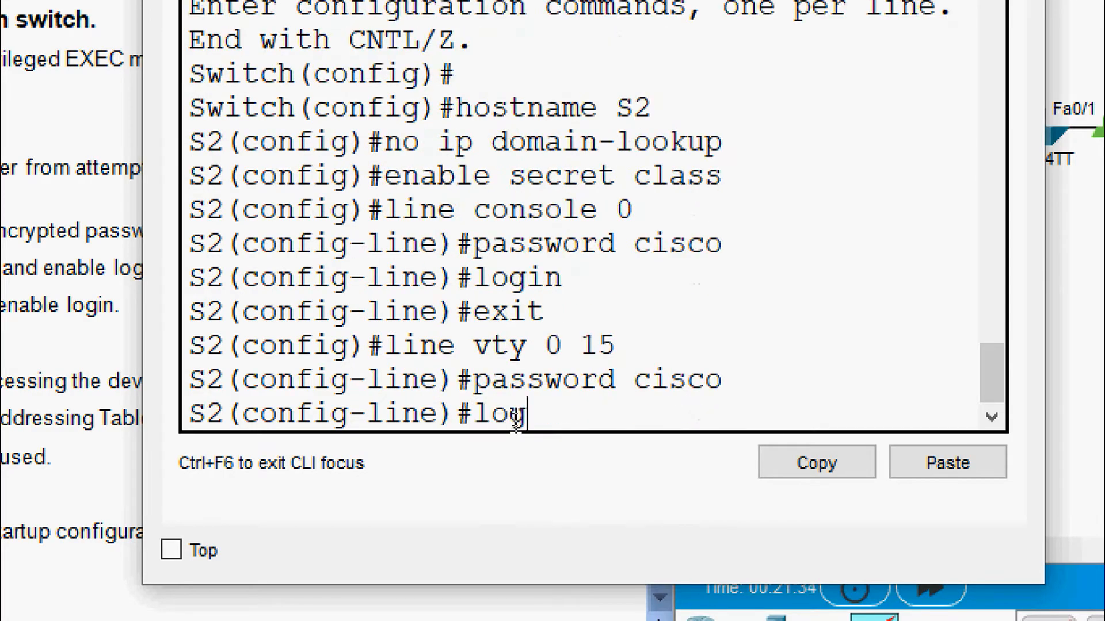
{"action": "type", "text": "in"}
{"action": "key", "text": "Return"}
{"action": "type", "text": "exit"}
{"action": "key", "text": "Return"}
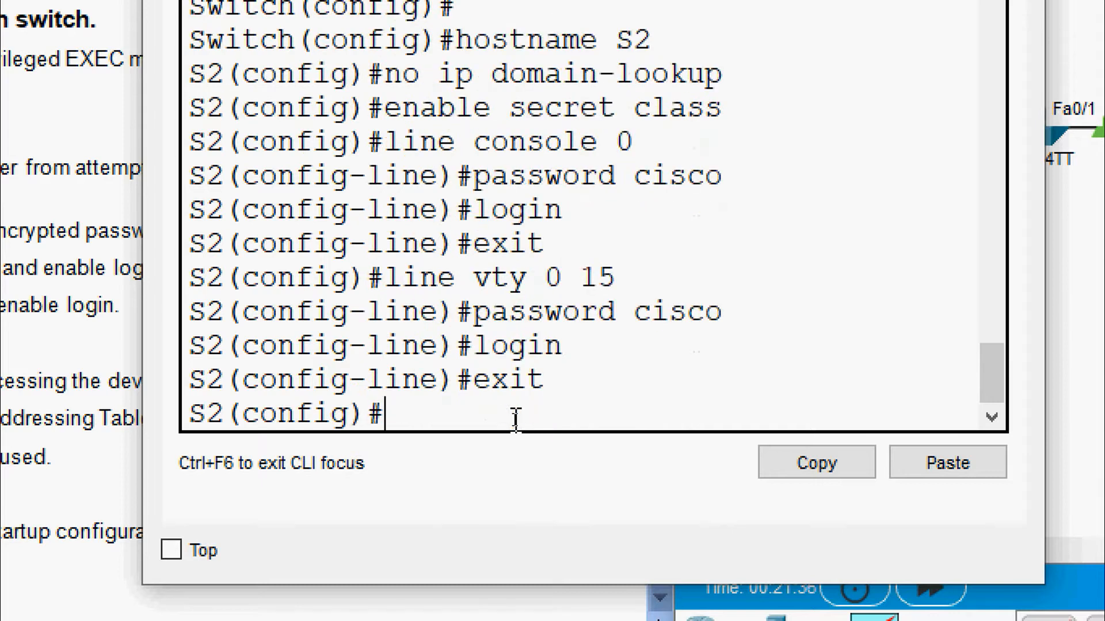
{"action": "left_click", "coordinate": [231, 394]}
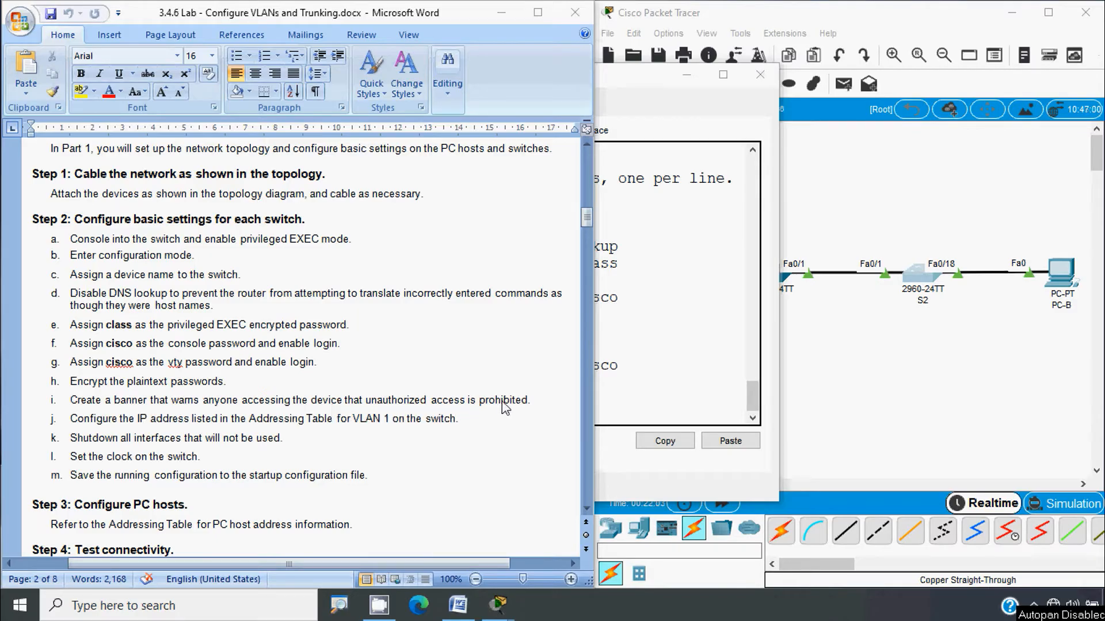
Step: Enable service password-encryption on switch S1
{"action": "left_click", "coordinate": [849, 366]}
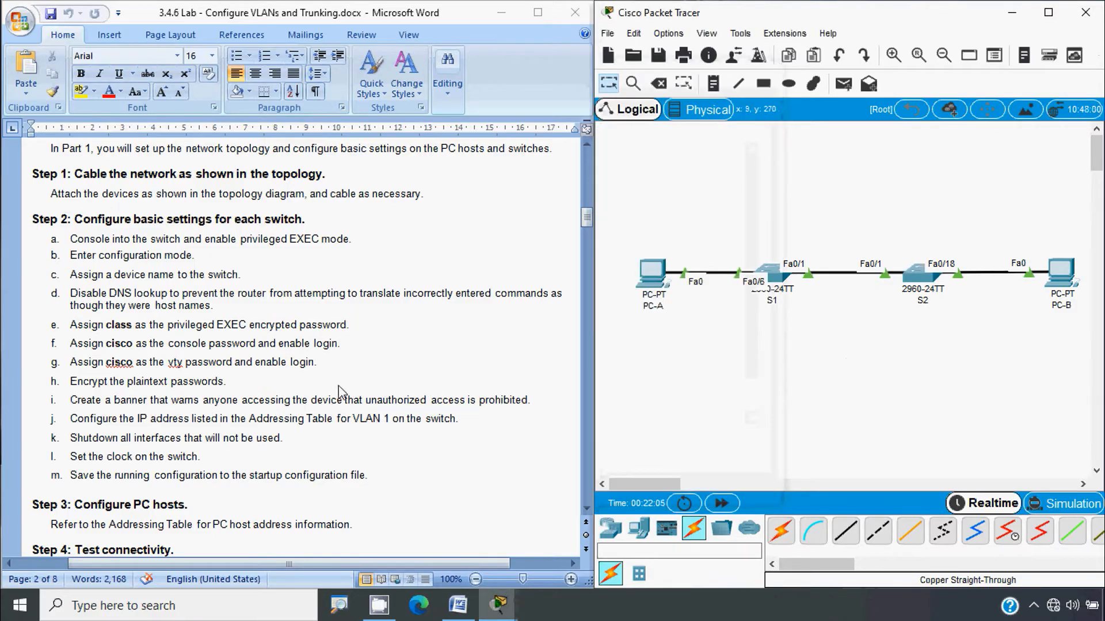
{"action": "left_click", "coordinate": [759, 299]}
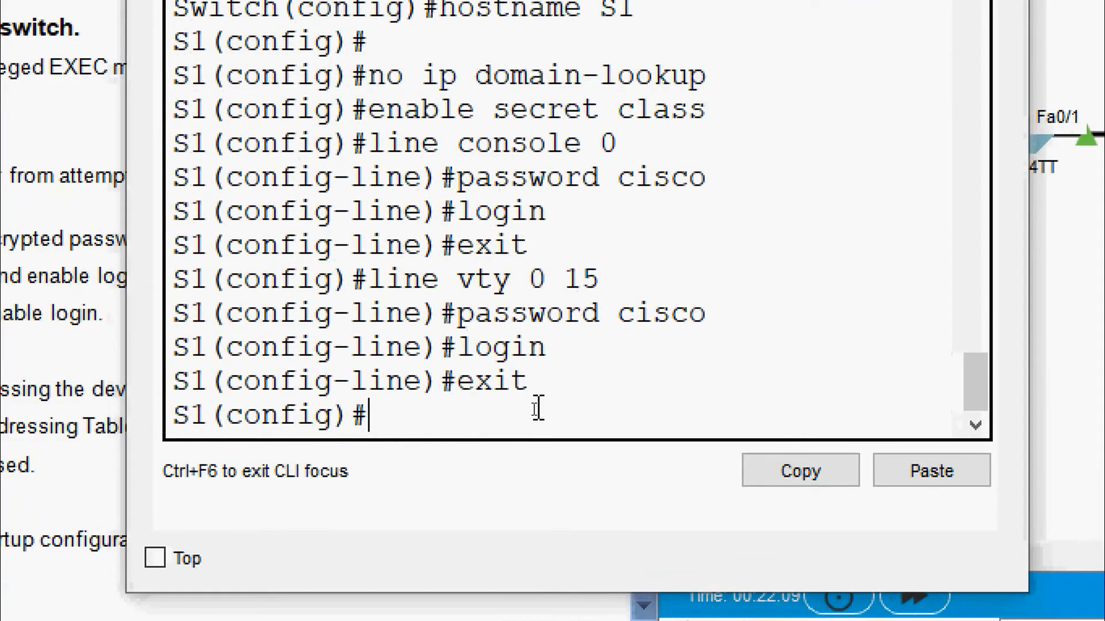
{"action": "type", "text": "ser"}
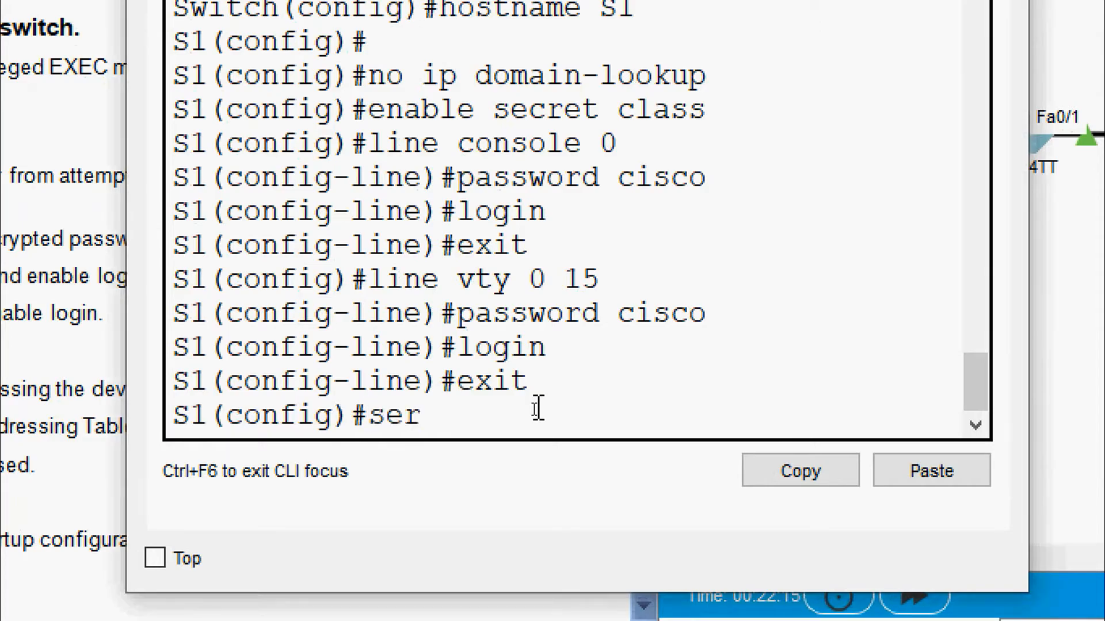
{"action": "type", "text": "vice passwor"}
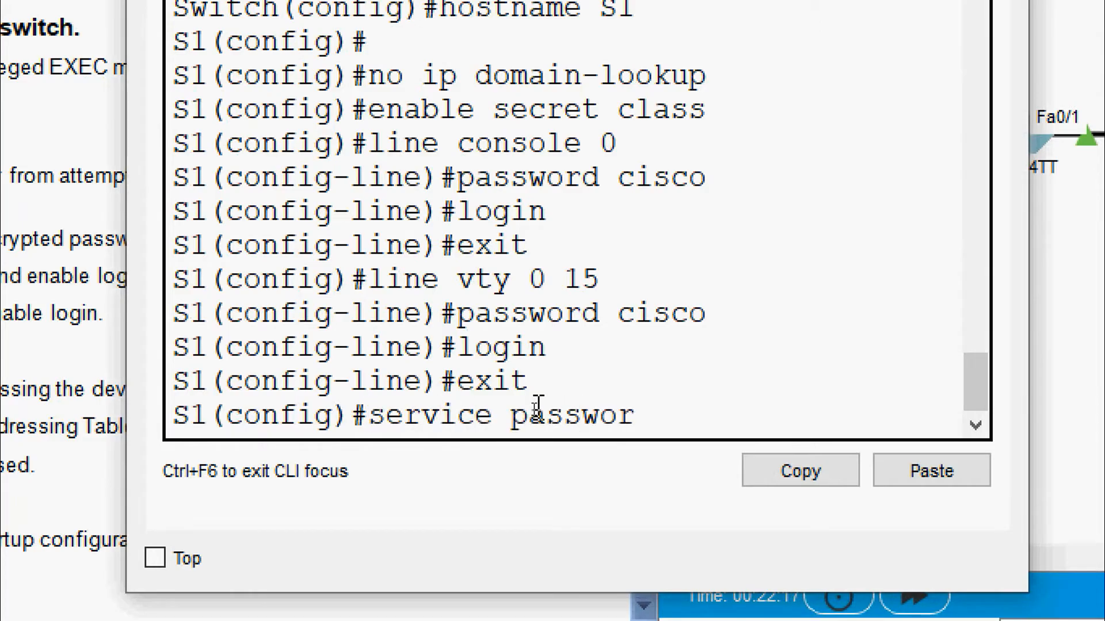
{"action": "type", "text": "d-encryption"}
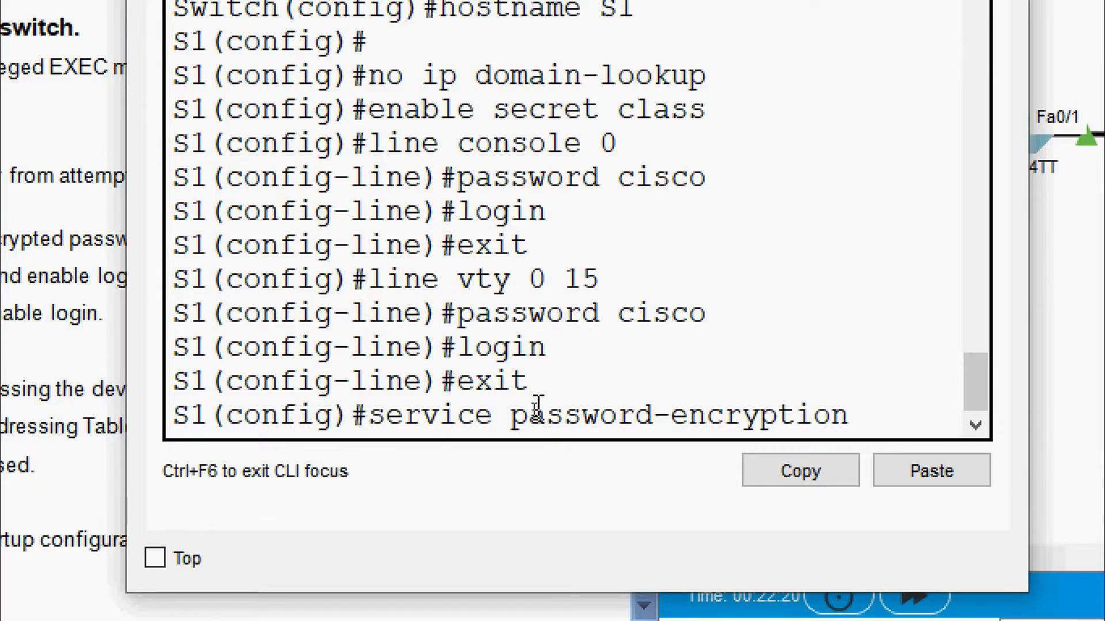
{"action": "key", "text": "Return"}
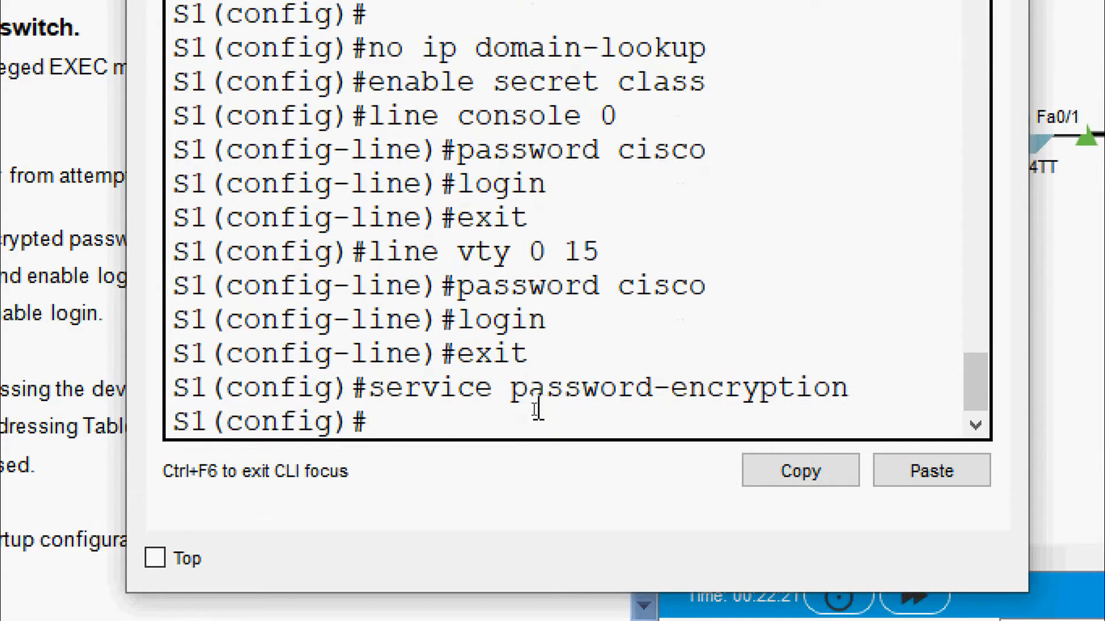
Step: Set S1's MOTD banner to "Warning! Unauthorized access only"
{"action": "type", "text": "bannerm"}
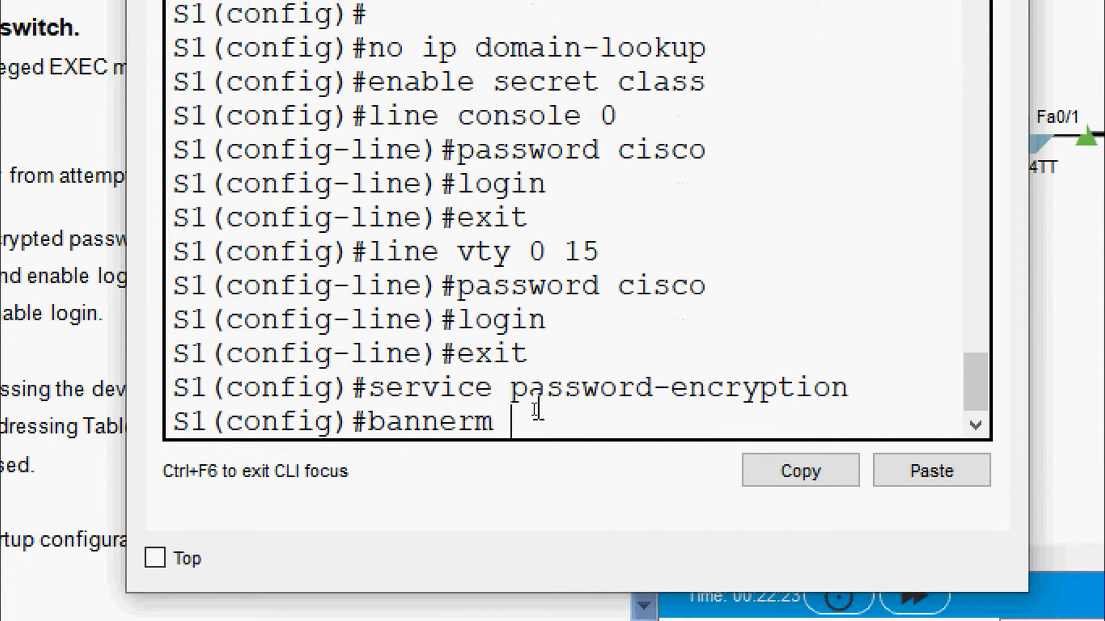
{"action": "key", "text": "BackSpace"}
{"action": "key", "text": "BackSpace"}
{"action": "type", "text": "motd"}
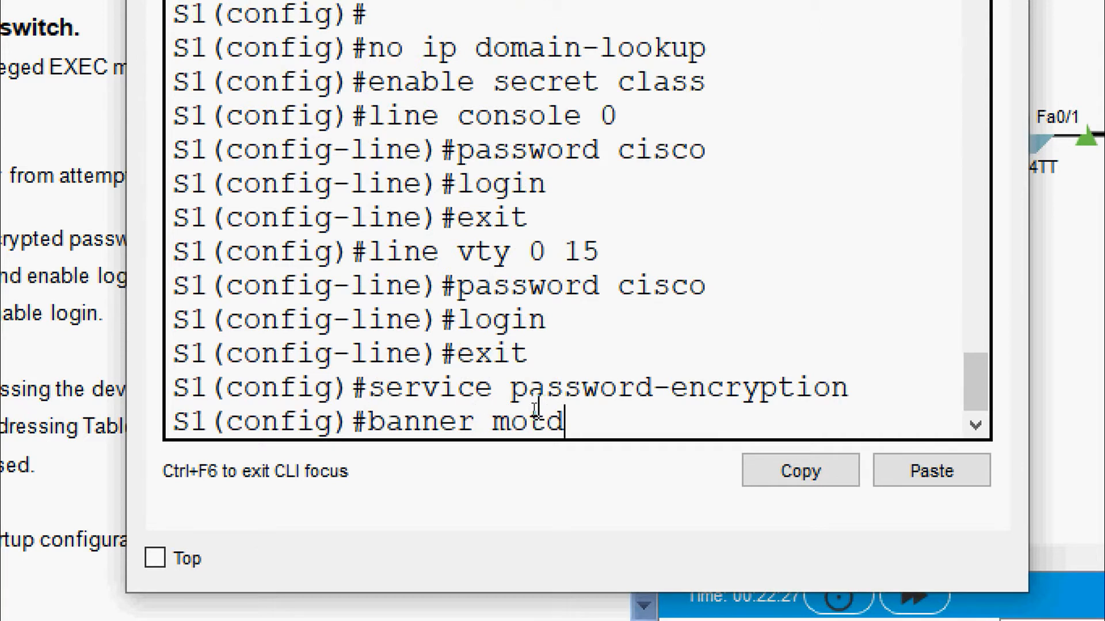
{"action": "type", "text": " \"Warn"}
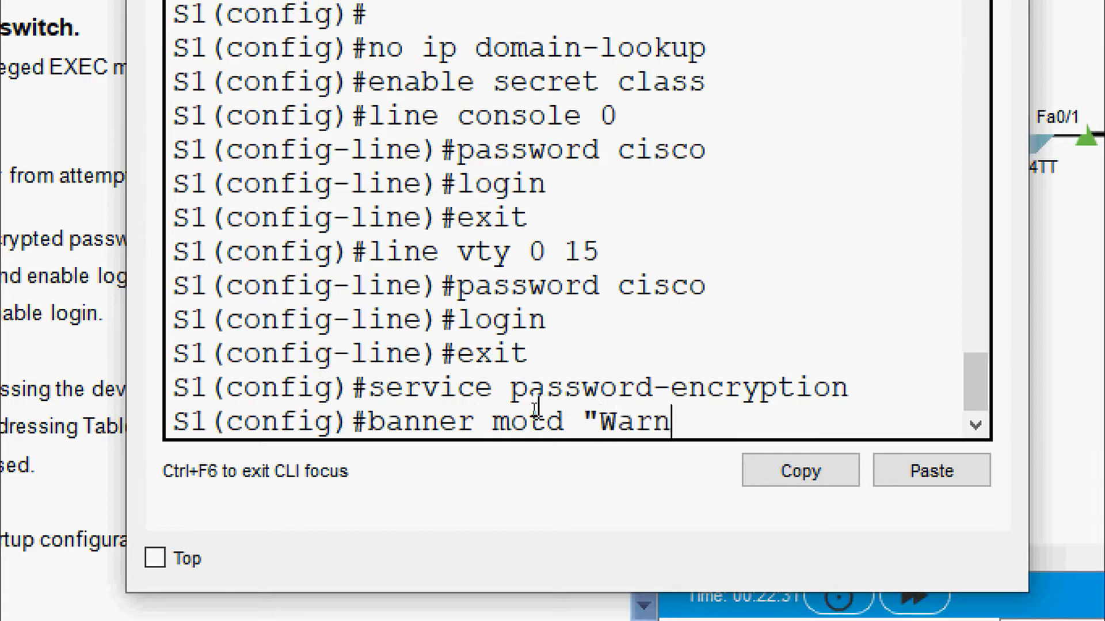
{"action": "type", "text": "ing"}
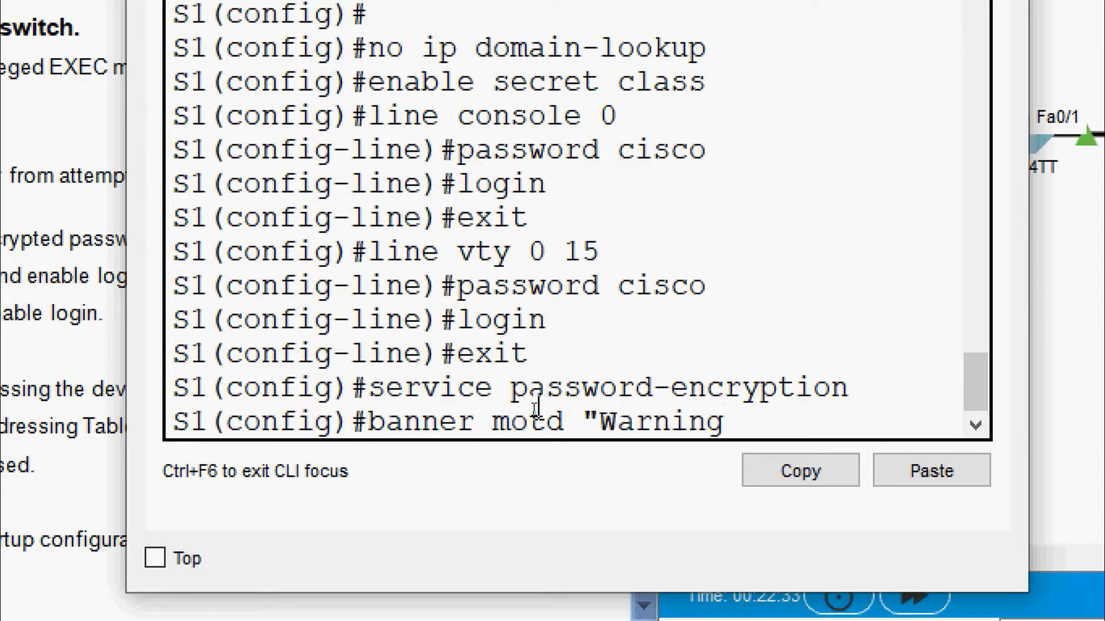
{"action": "type", "text": "! Unatho"}
{"action": "key", "text": "BackSpace"}
{"action": "key", "text": "BackSpace"}
{"action": "key", "text": "BackSpace"}
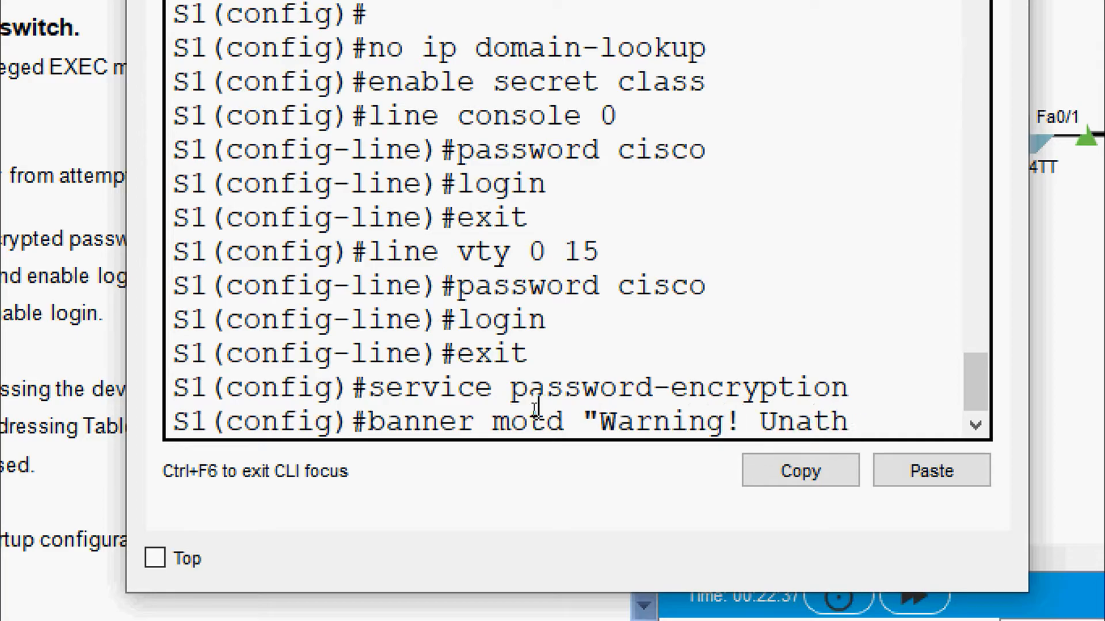
{"action": "key", "text": "BackSpace"}
{"action": "type", "text": "author"}
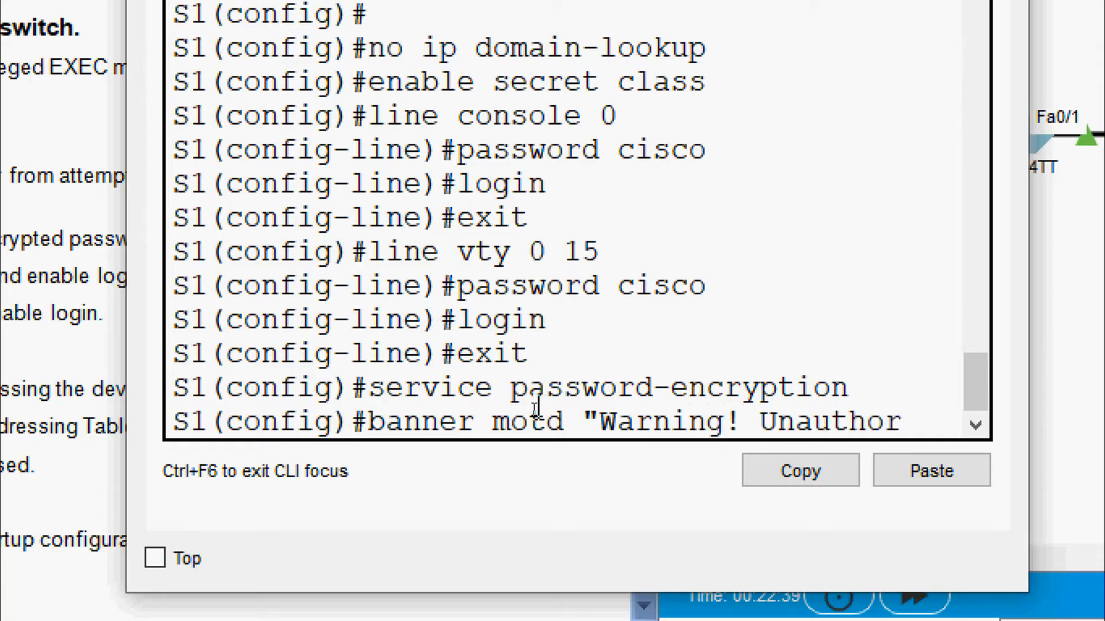
{"action": "type", "text": "ized access only"}
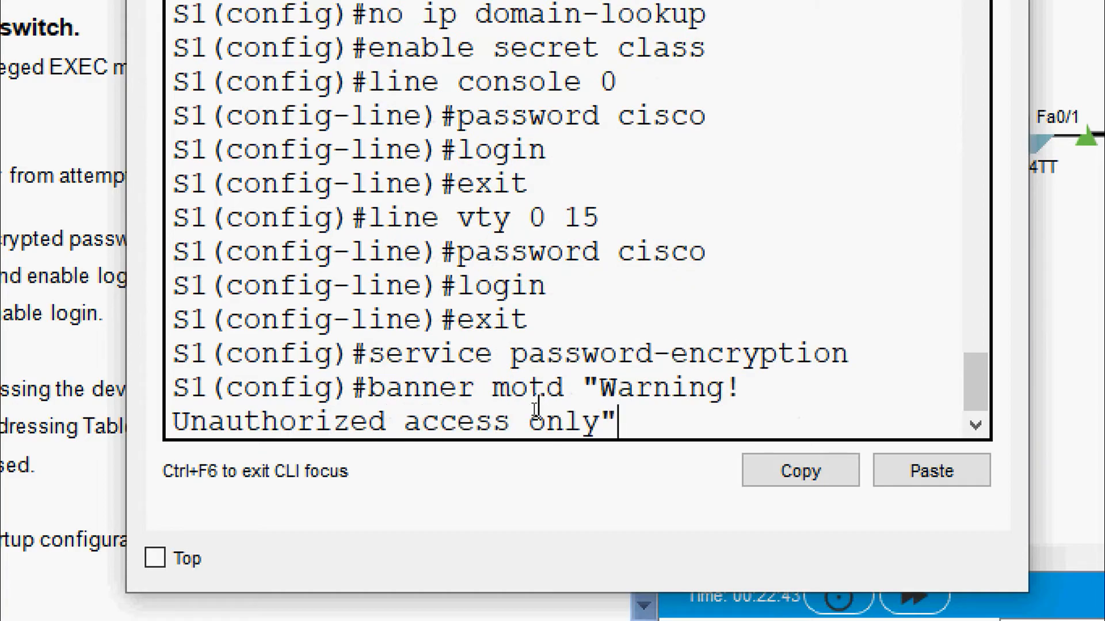
{"action": "key", "text": "Return"}
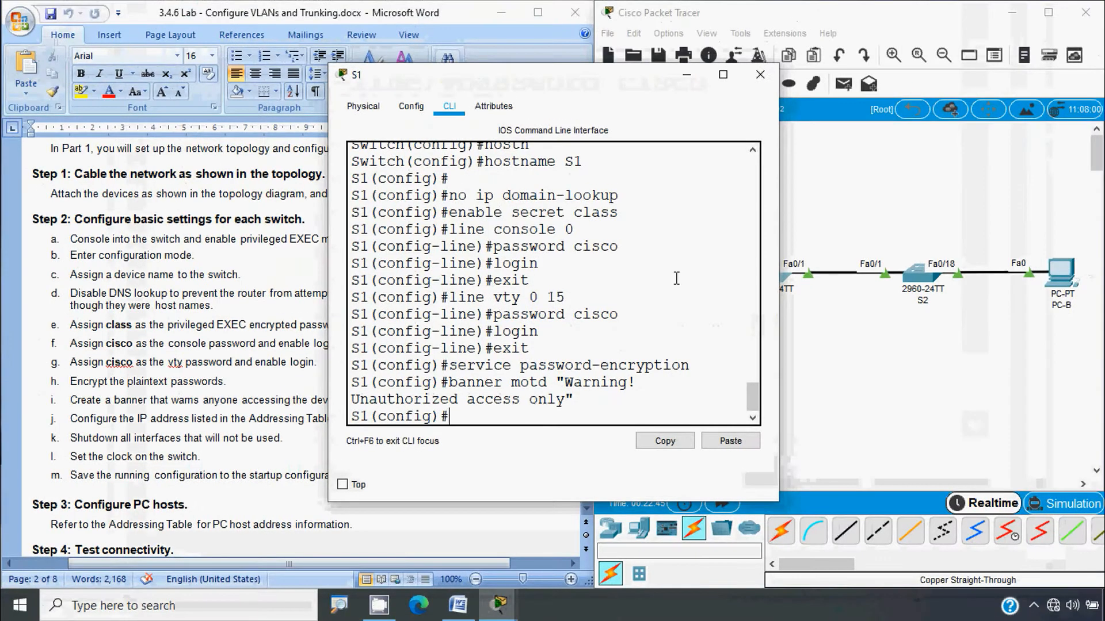
Step: Enable password encryption on S2 and set its MOTD banner to "Warning Unauthorized access is strictly prohibited"
{"action": "left_click", "coordinate": [761, 75]}
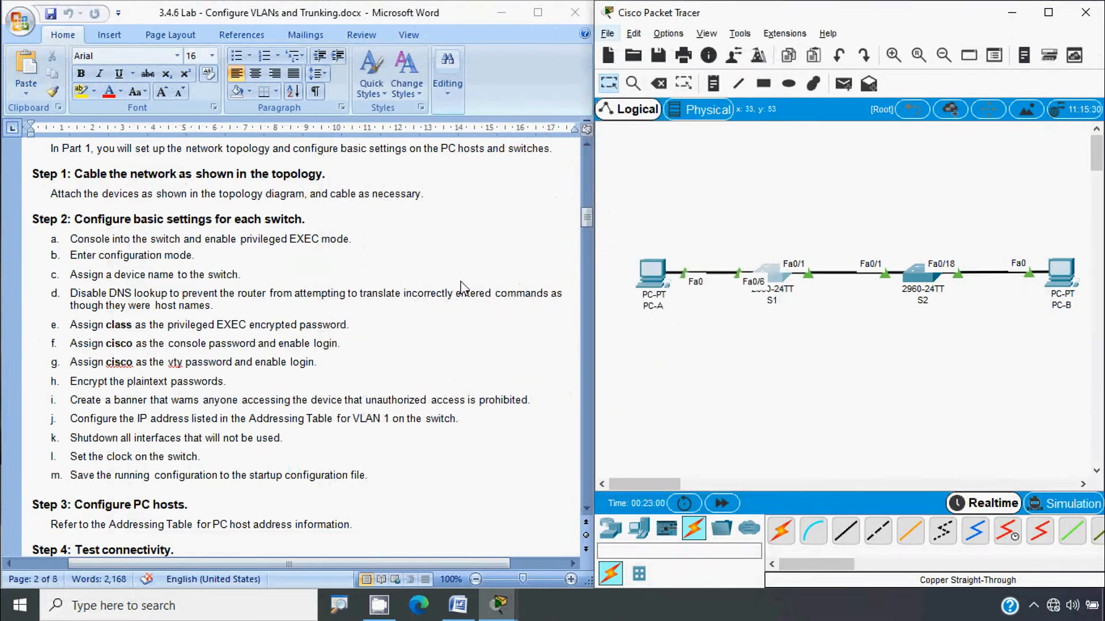
{"action": "left_click", "coordinate": [922, 281]}
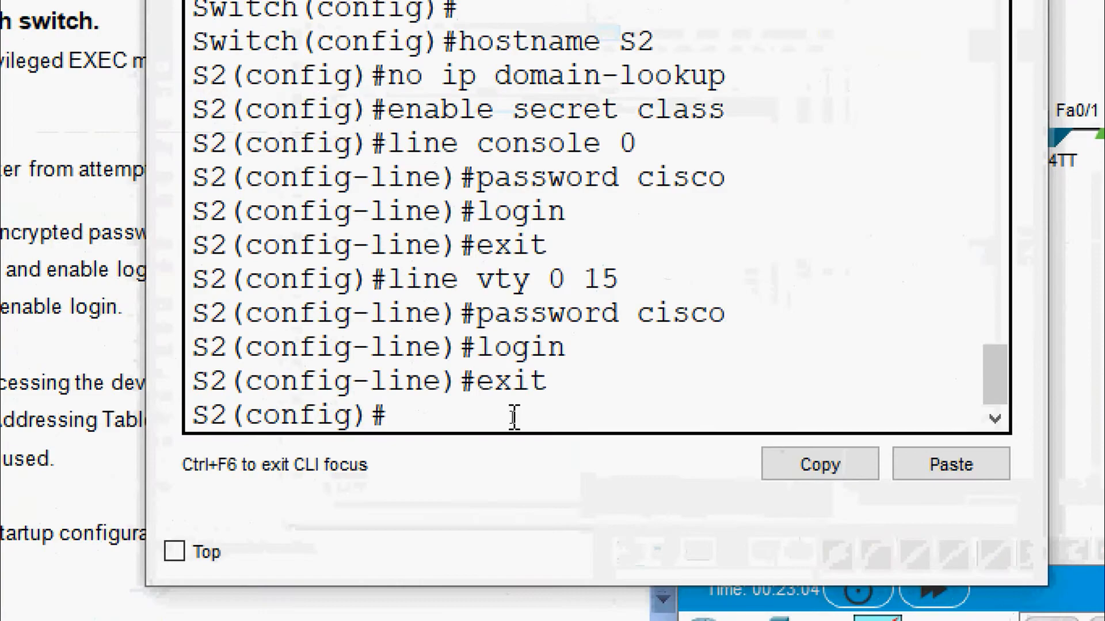
{"action": "type", "text": "serv"}
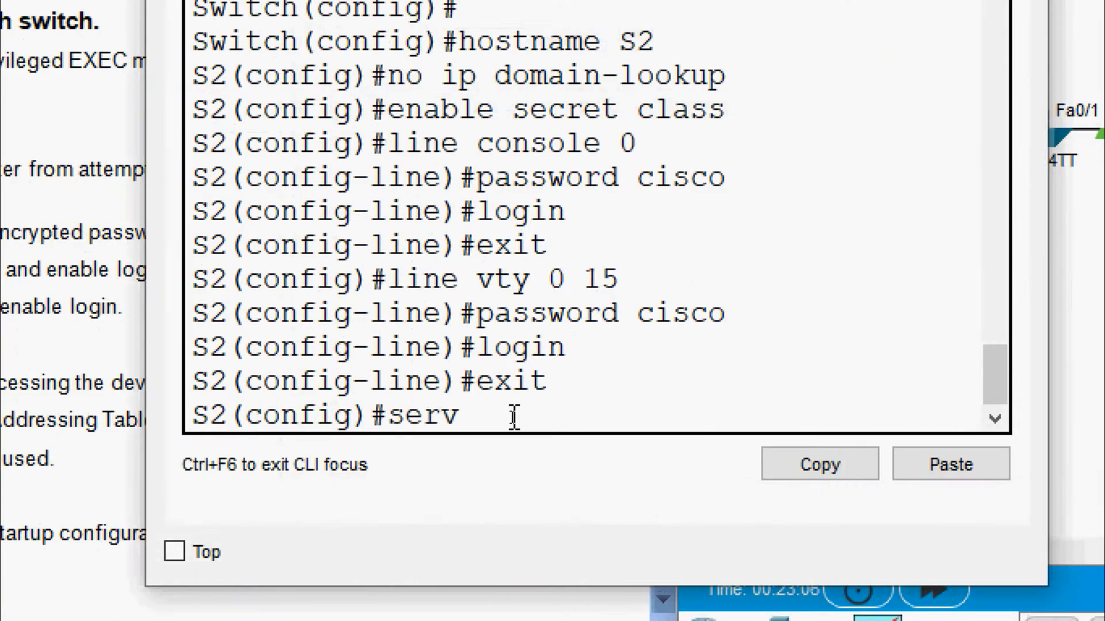
{"action": "type", "text": "ice password"}
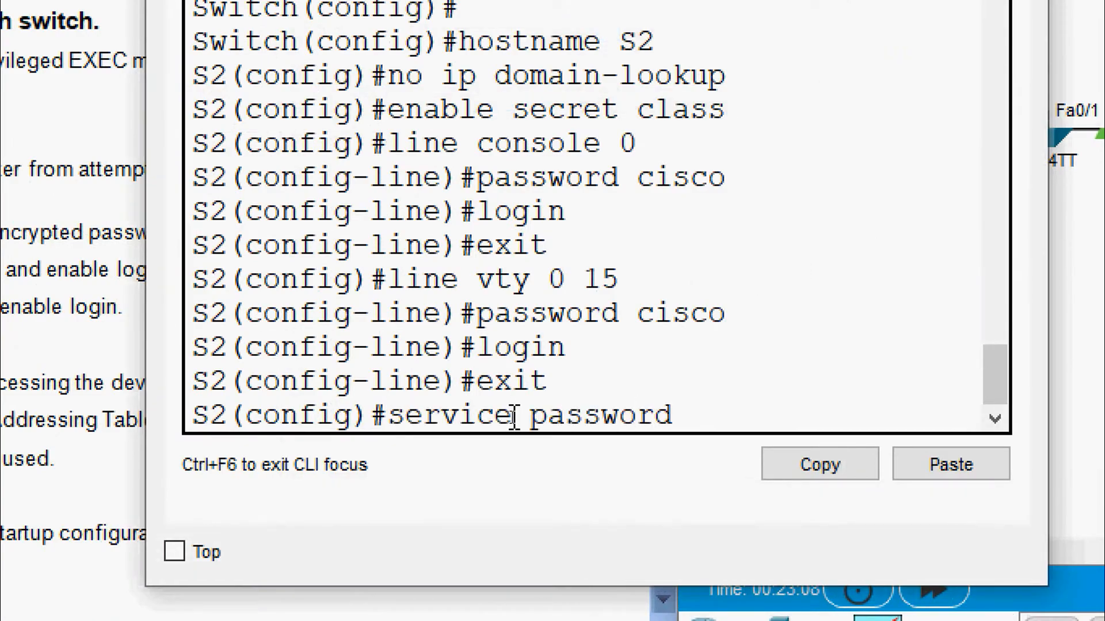
{"action": "key", "text": "Tab"}
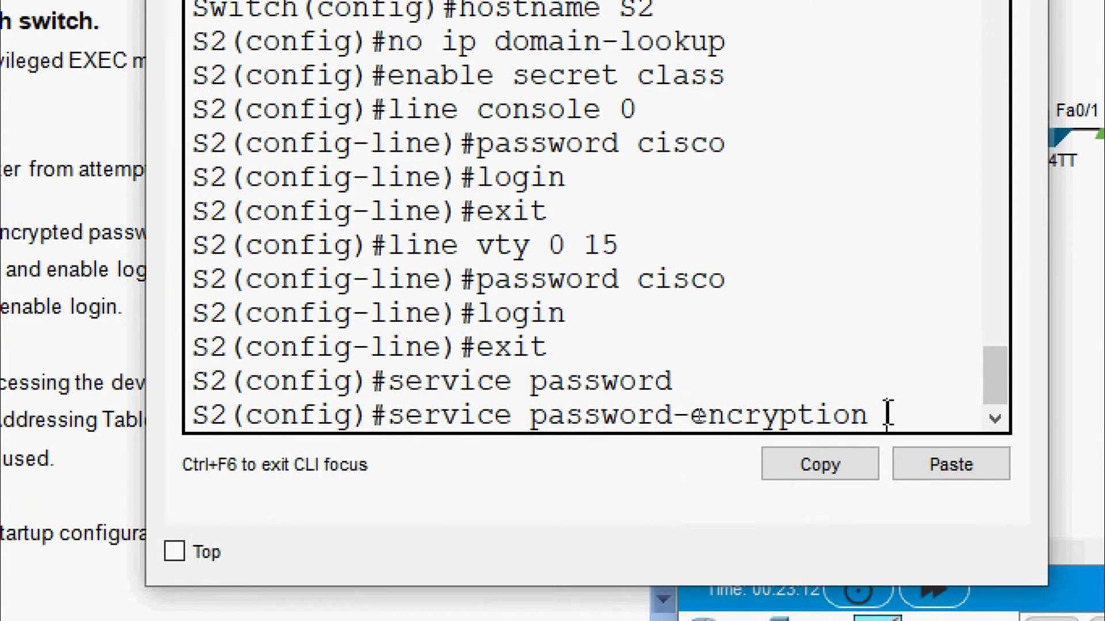
{"action": "left_click_drag", "start_coordinate": [884, 415], "coordinate": [371, 423]}
{"action": "left_click", "coordinate": [875, 459]}
{"action": "key", "text": "Return"}
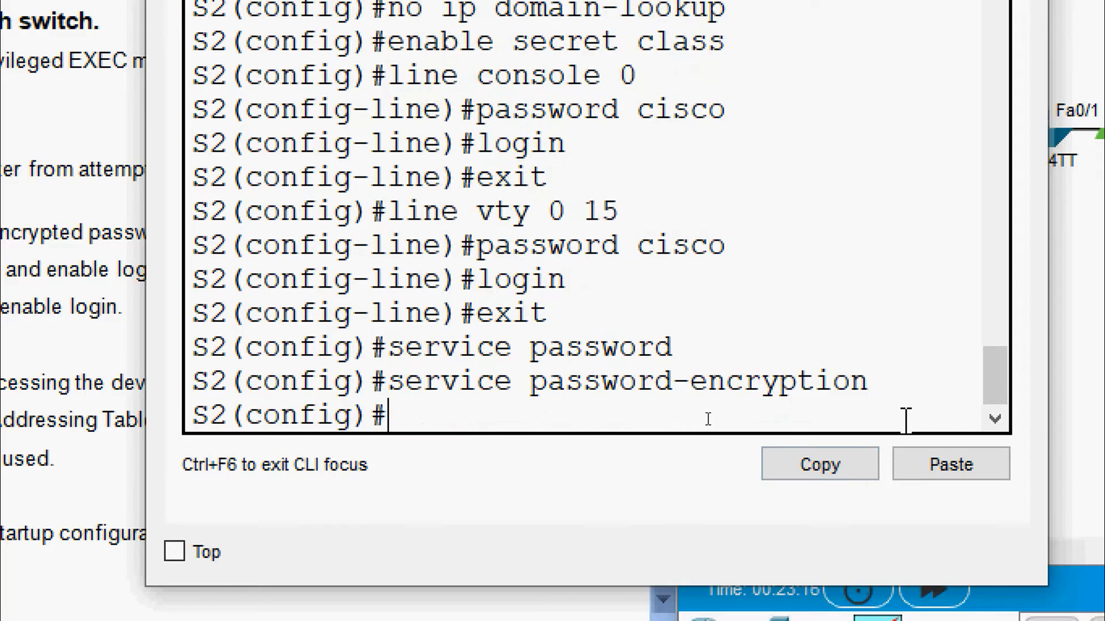
{"action": "type", "text": "banner"}
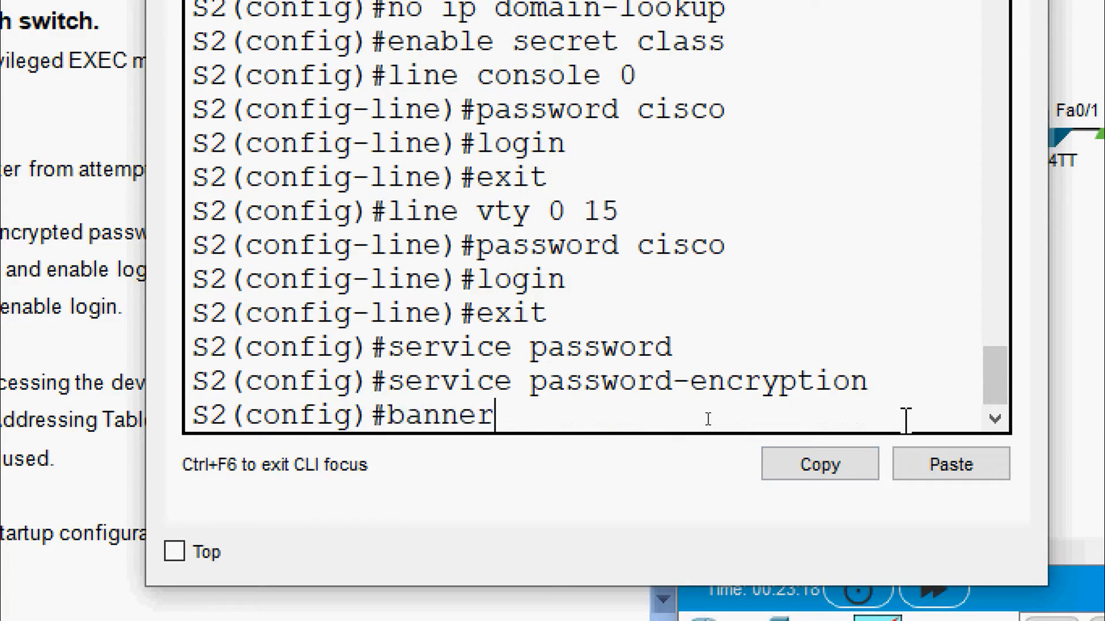
{"action": "type", "text": " motd \"Warning"}
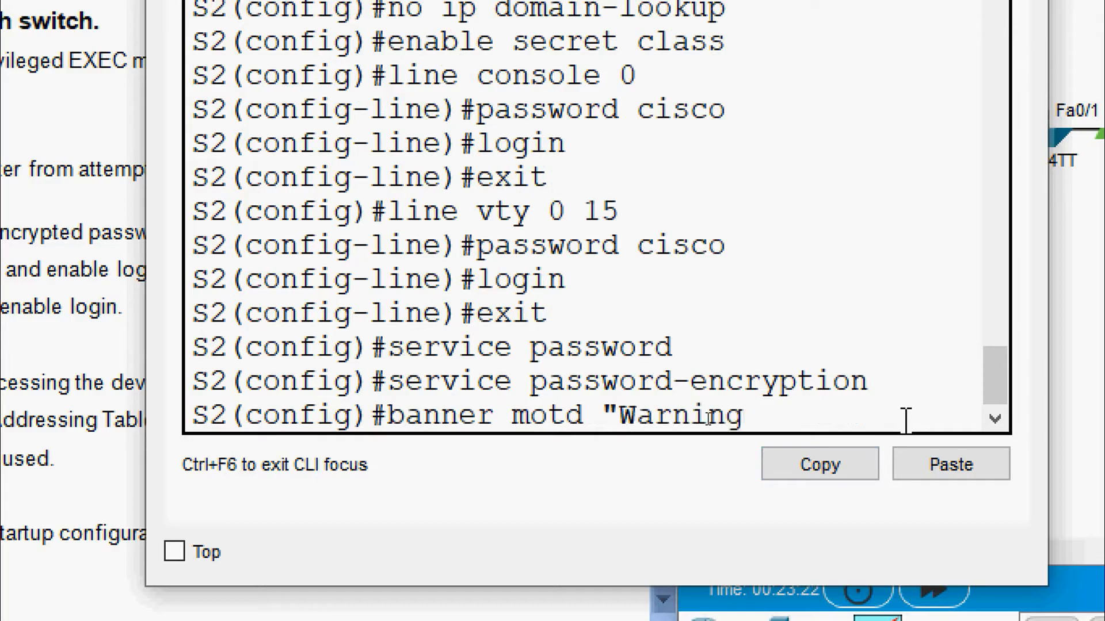
{"action": "type", "text": " Unauthorized"}
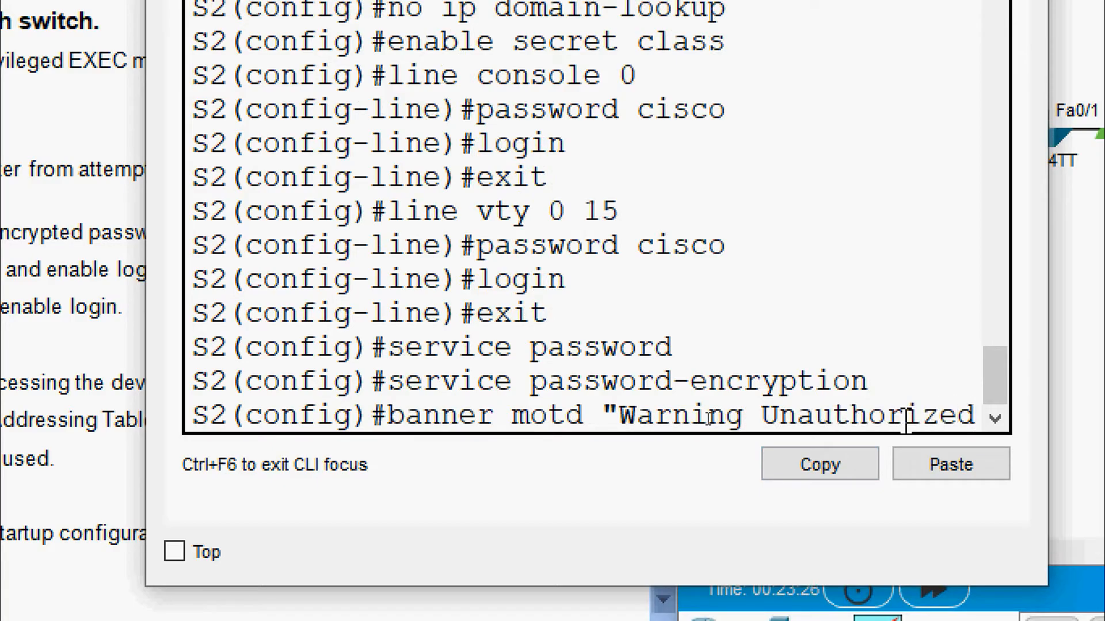
{"action": "type", "text": " access "}
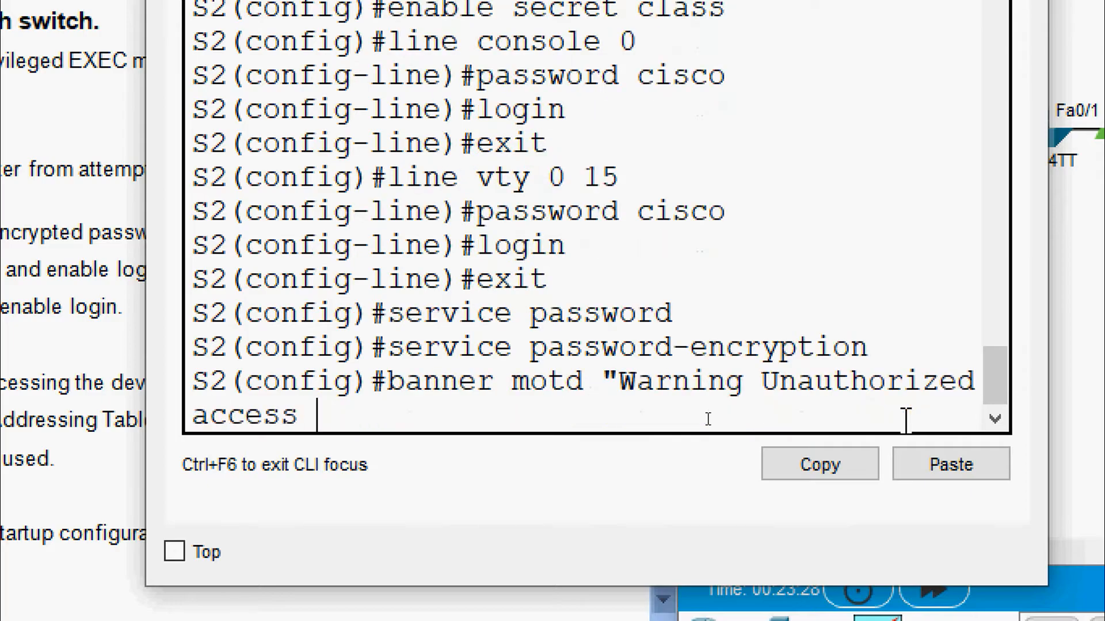
{"action": "type", "text": "is stric"}
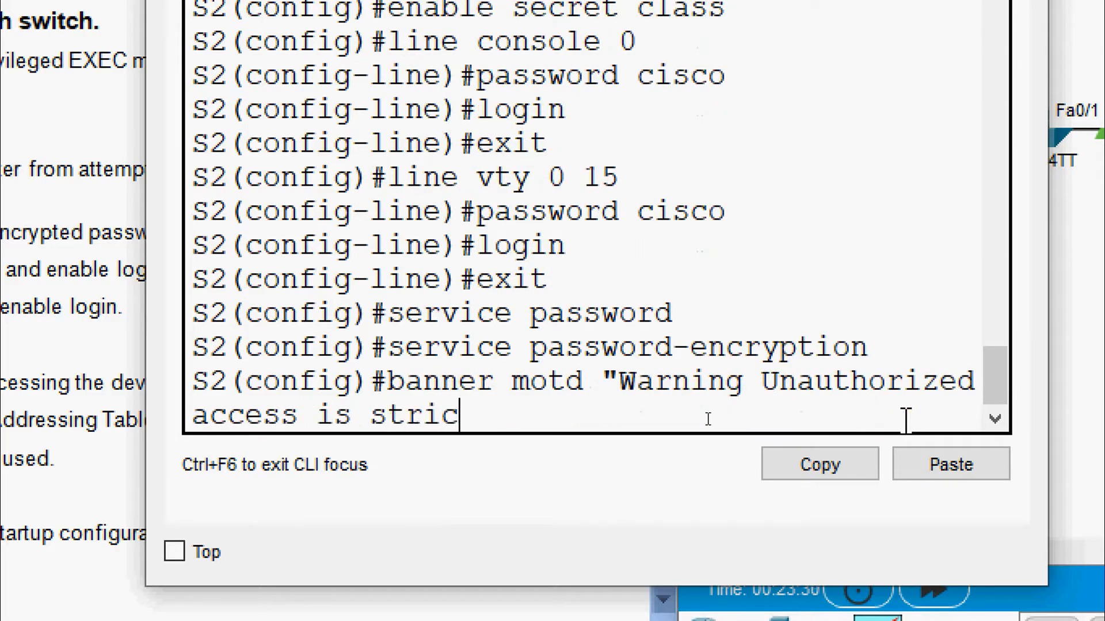
{"action": "type", "text": "tly p"}
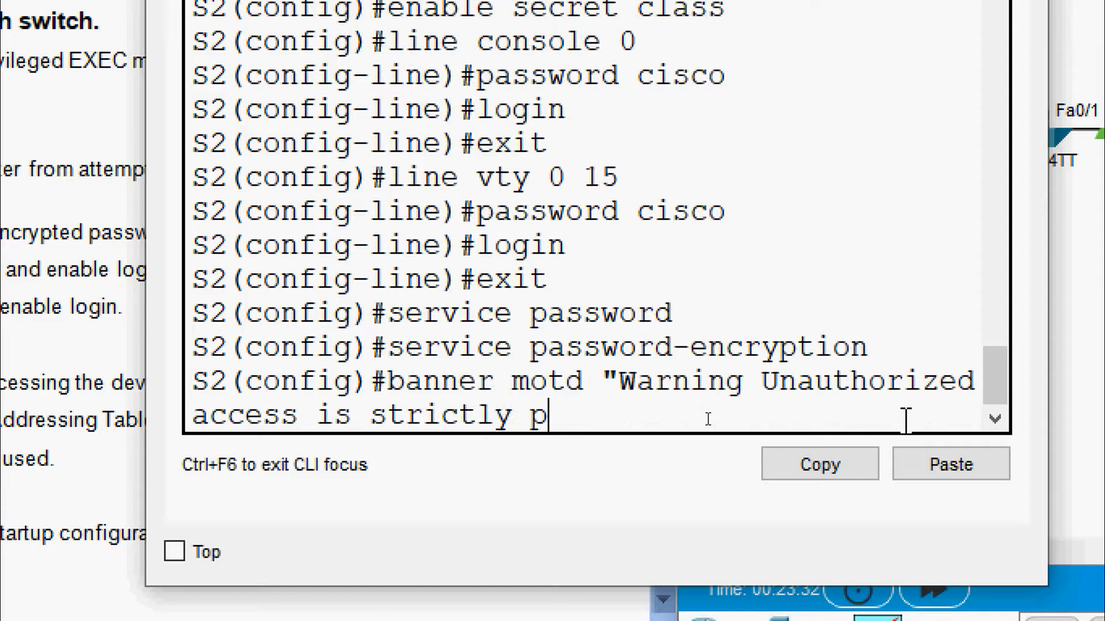
{"action": "type", "text": "rohibited"}
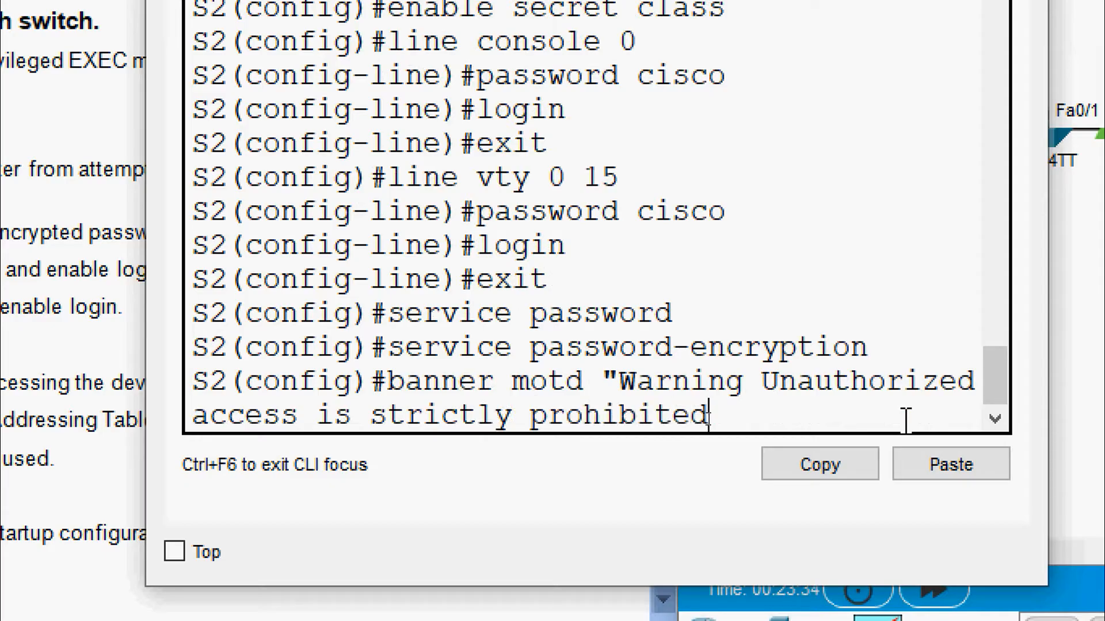
{"action": "type", "text": "\""}
{"action": "key", "text": "Return"}
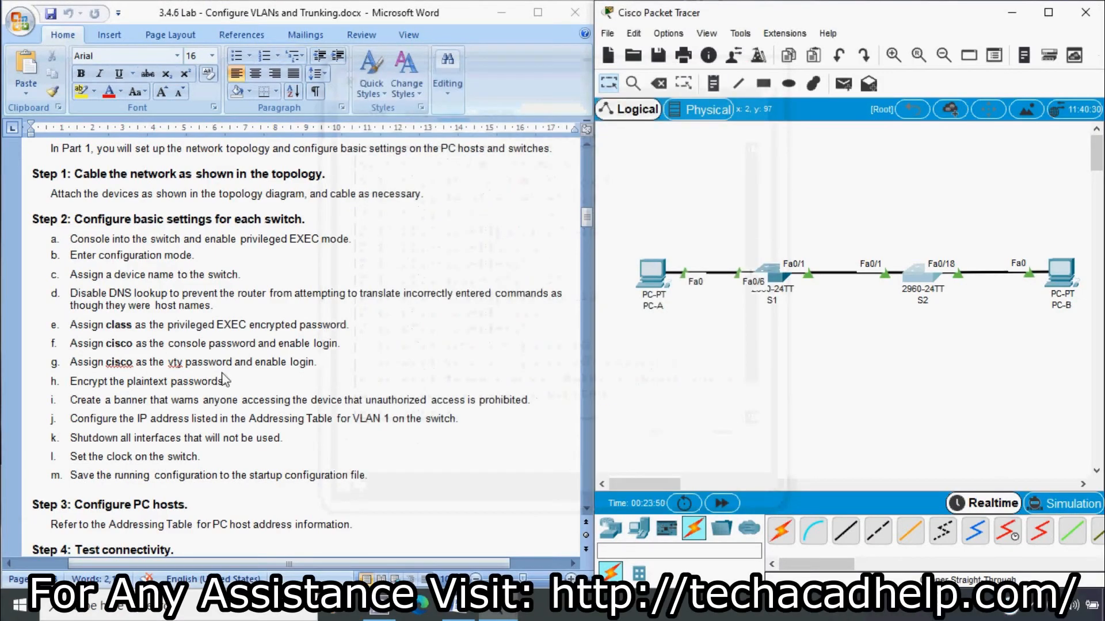
Step: Close S2's window and scroll the Word document up to the Addressing Table
{"action": "left_click", "coordinate": [201, 391]}
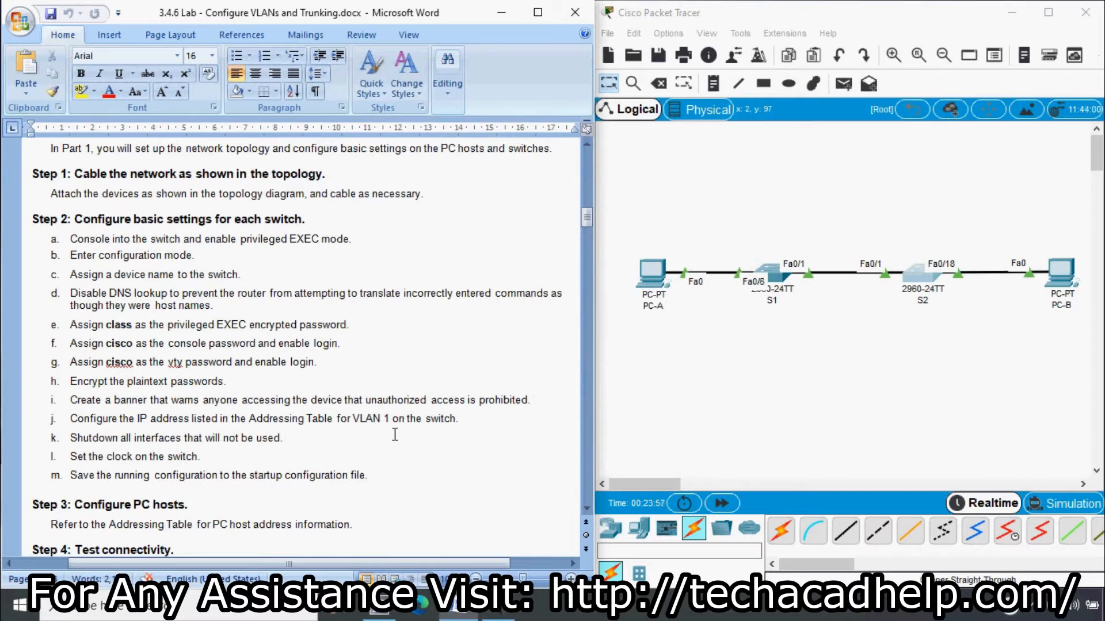
{"action": "left_click_drag", "start_coordinate": [586, 217], "coordinate": [596, 177]}
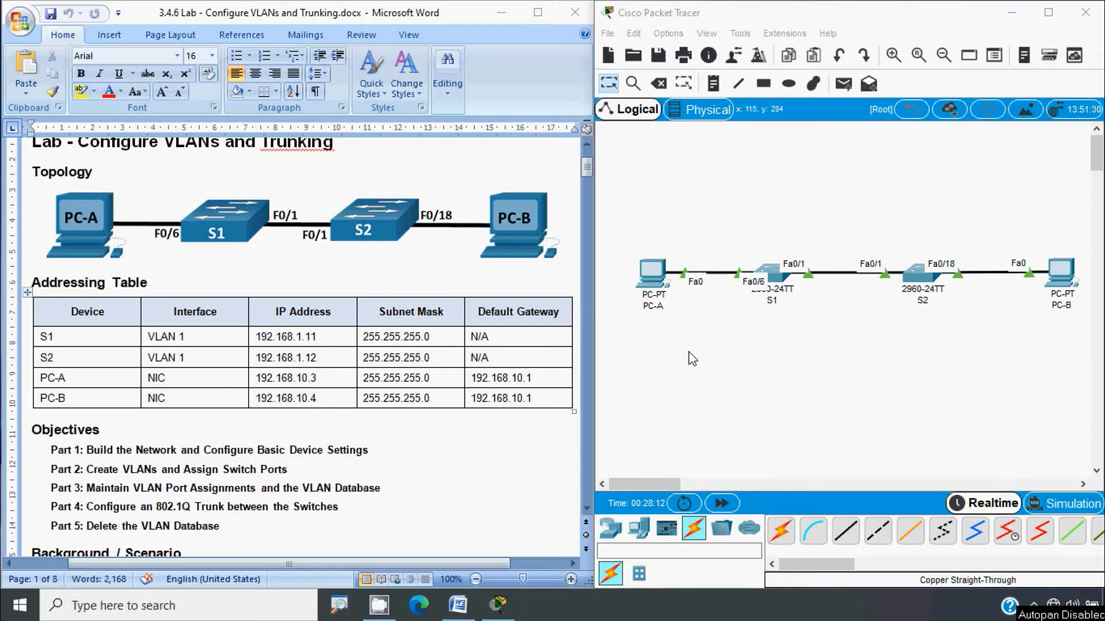
Step: Copy S1's address 192.168.1.11 from the Word addressing table
{"action": "left_click", "coordinate": [780, 283]}
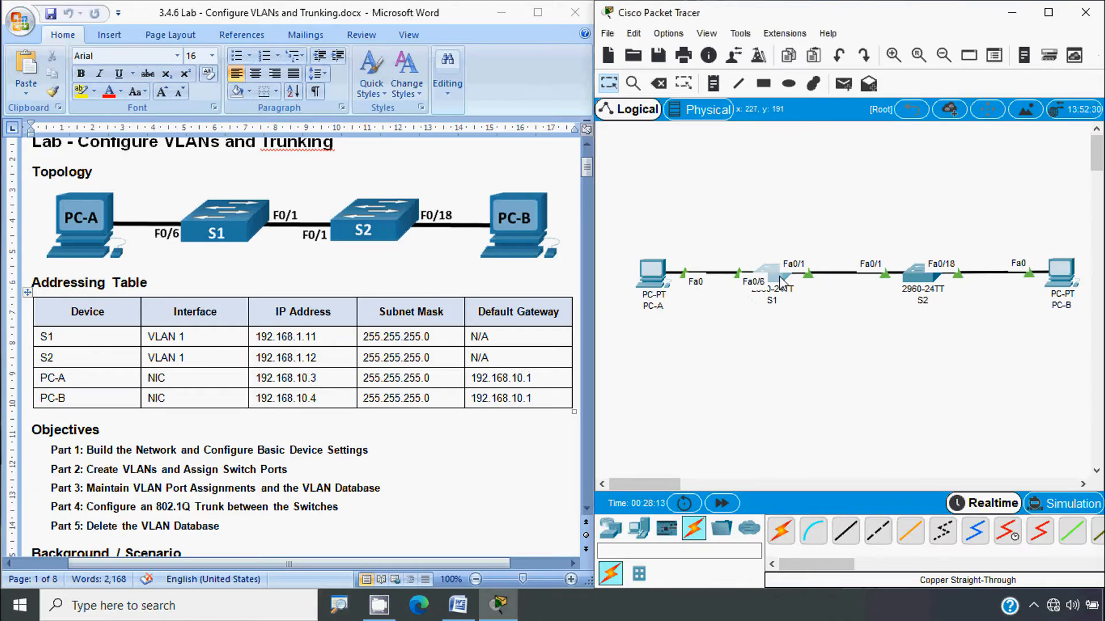
{"action": "left_click", "coordinate": [287, 352]}
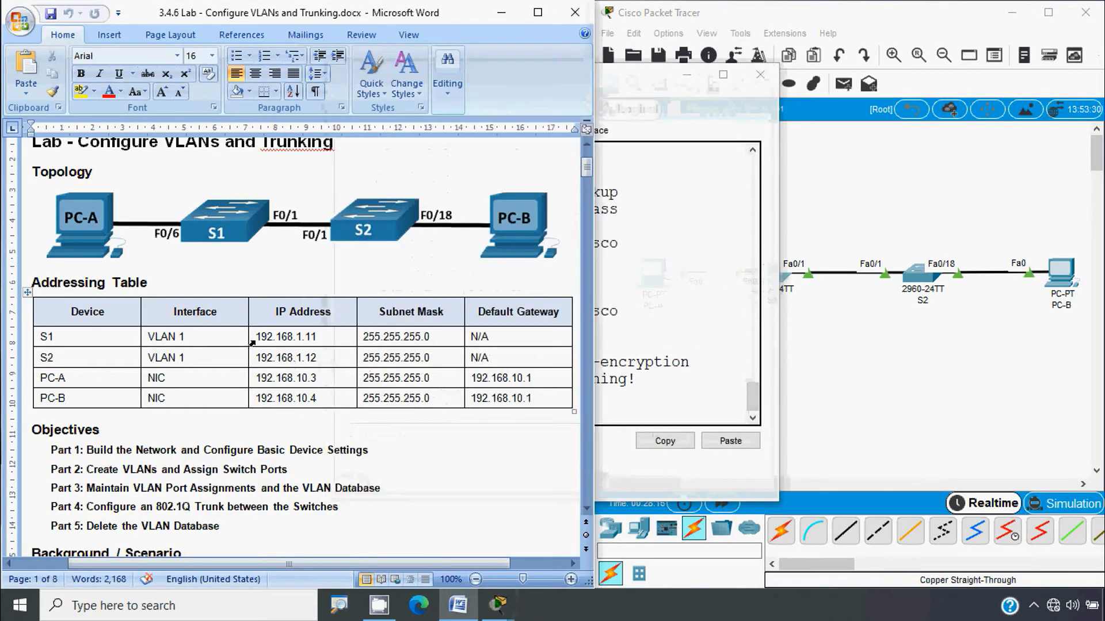
{"action": "left_click_drag", "start_coordinate": [258, 339], "coordinate": [317, 344]}
{"action": "key", "text": "ctrl+c"}
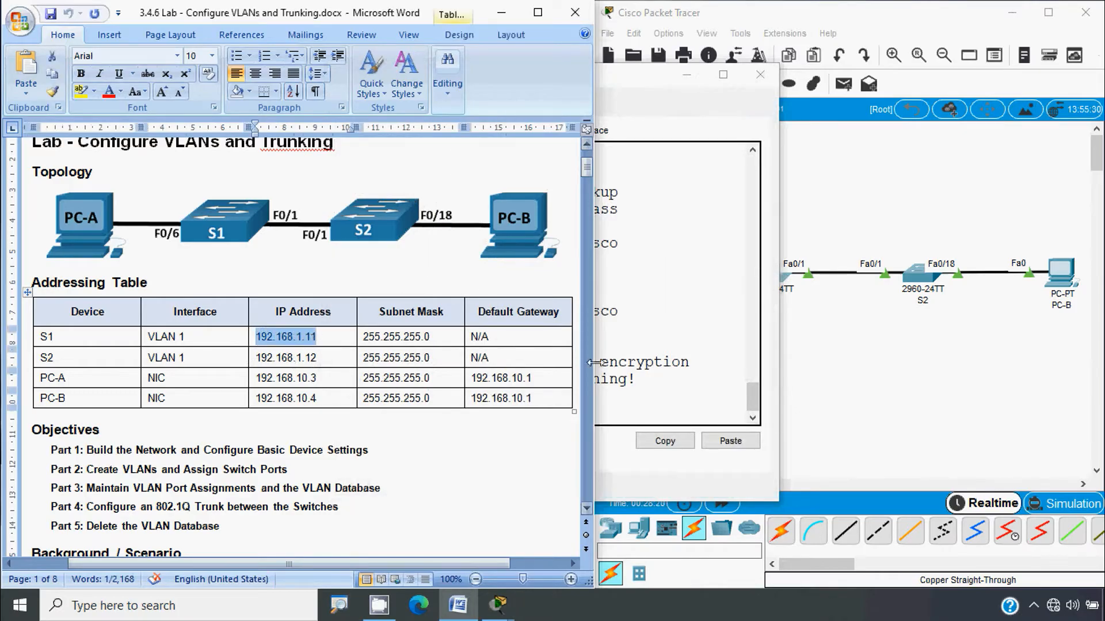
{"action": "left_click", "coordinate": [669, 375]}
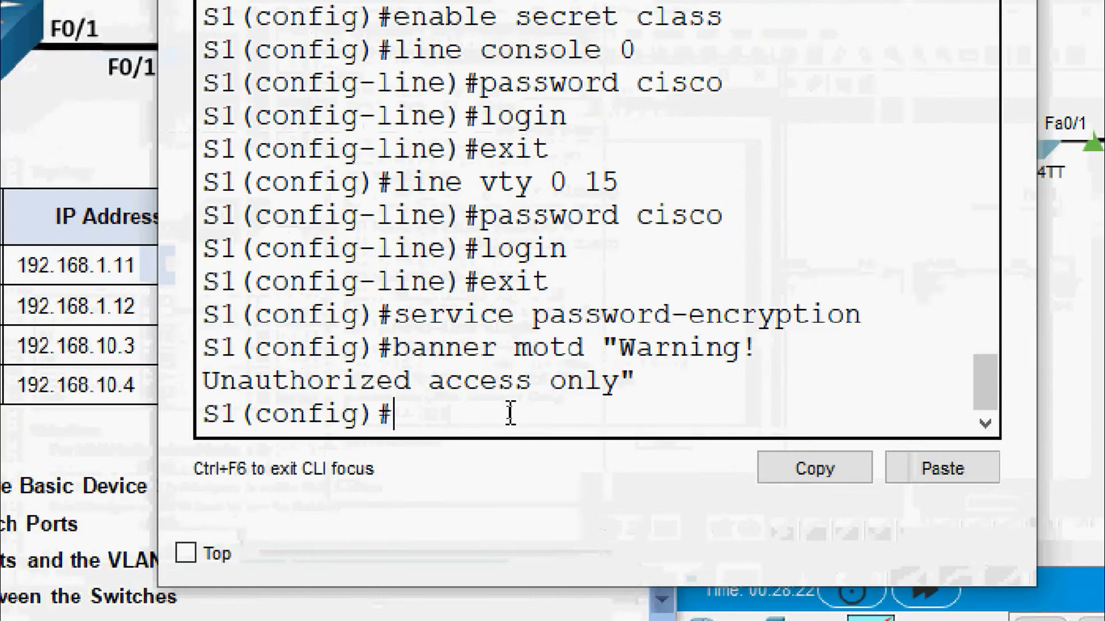
Step: Configure S1's interface vlan 1 with 192.168.1.11 255.255.255.0 and no shutdown
{"action": "type", "text": "int"}
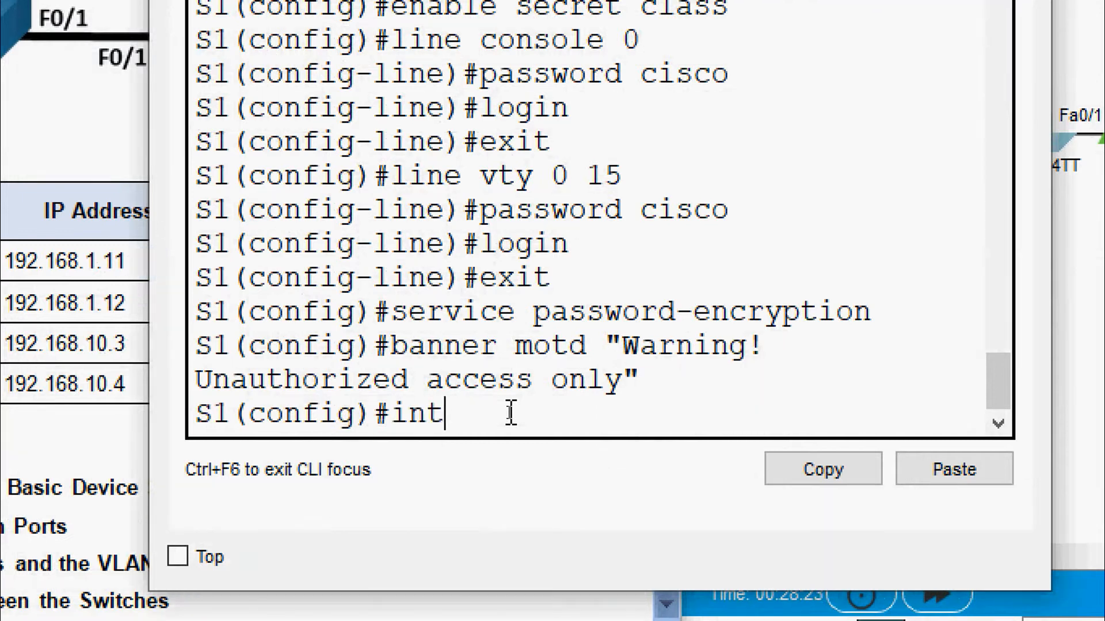
{"action": "type", "text": "erface vlan 1"}
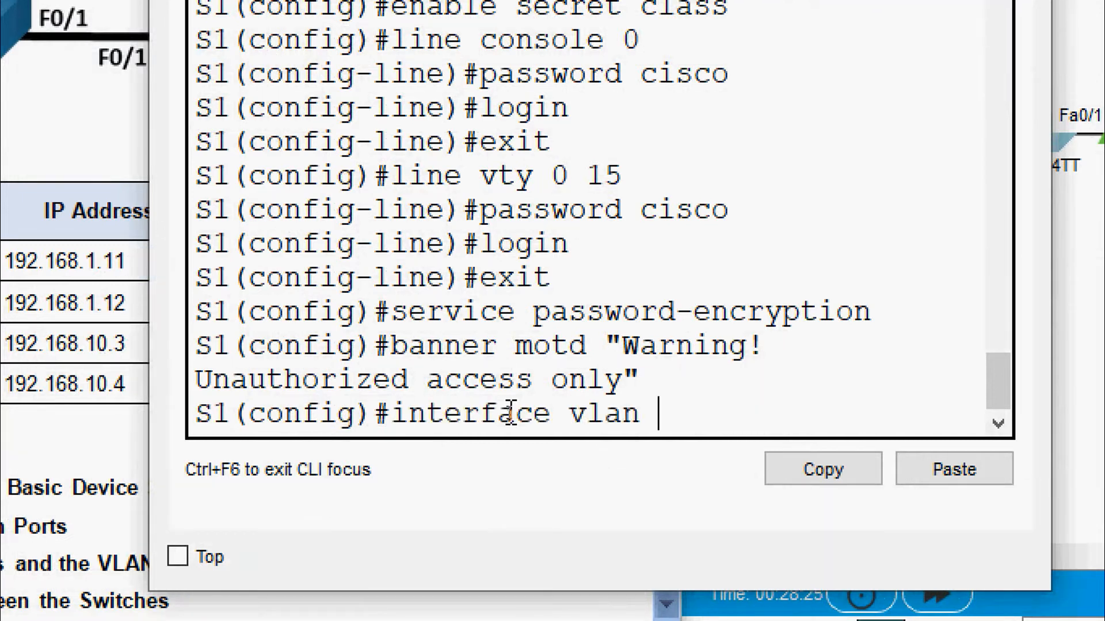
{"action": "key", "text": "Return"}
{"action": "type", "text": "ip address"}
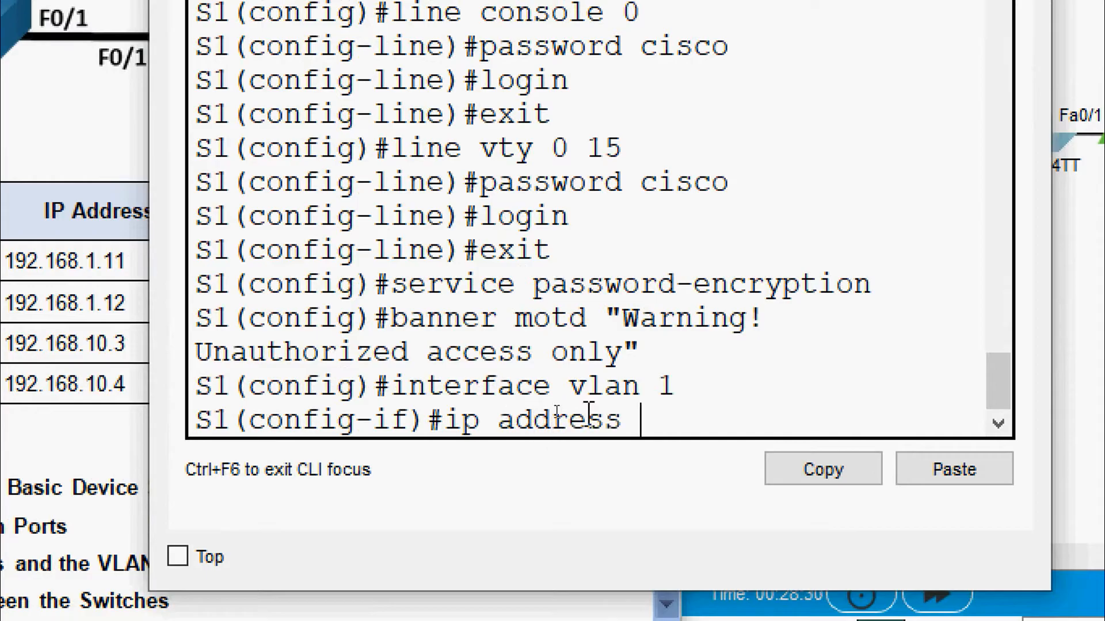
{"action": "right_click", "coordinate": [652, 415]}
{"action": "left_click", "coordinate": [712, 470]}
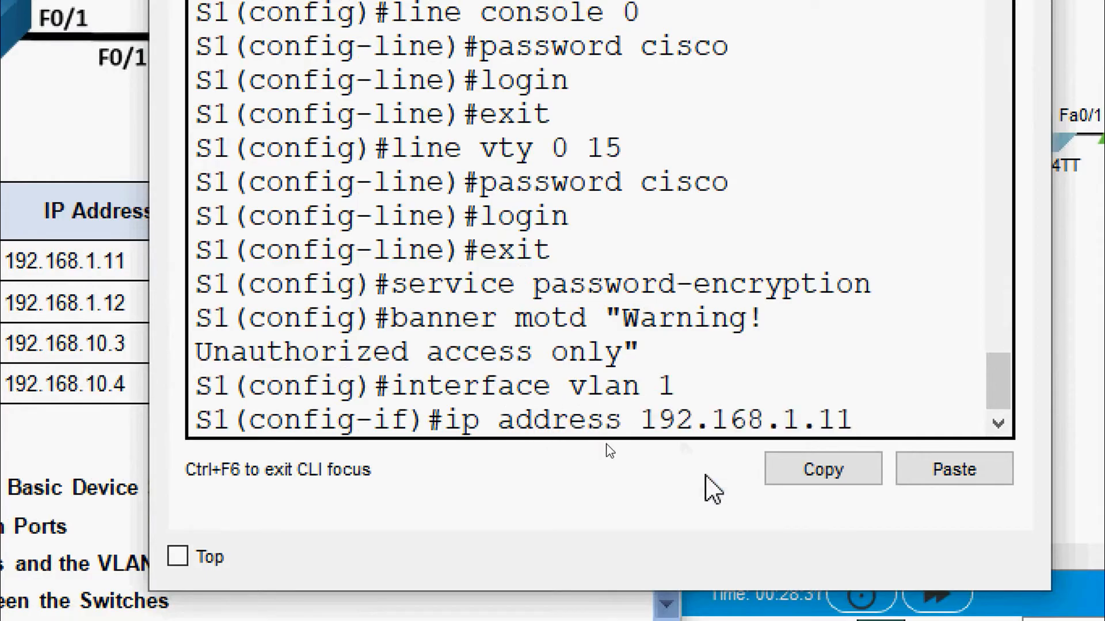
{"action": "type", "text": "255.255"}
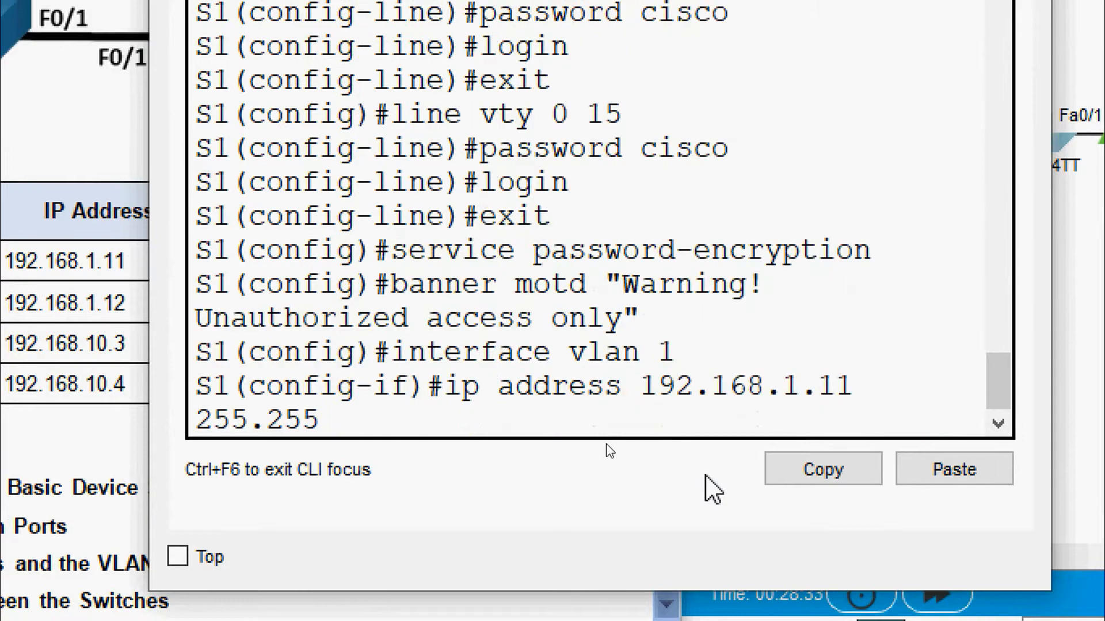
{"action": "type", "text": ".255.0"}
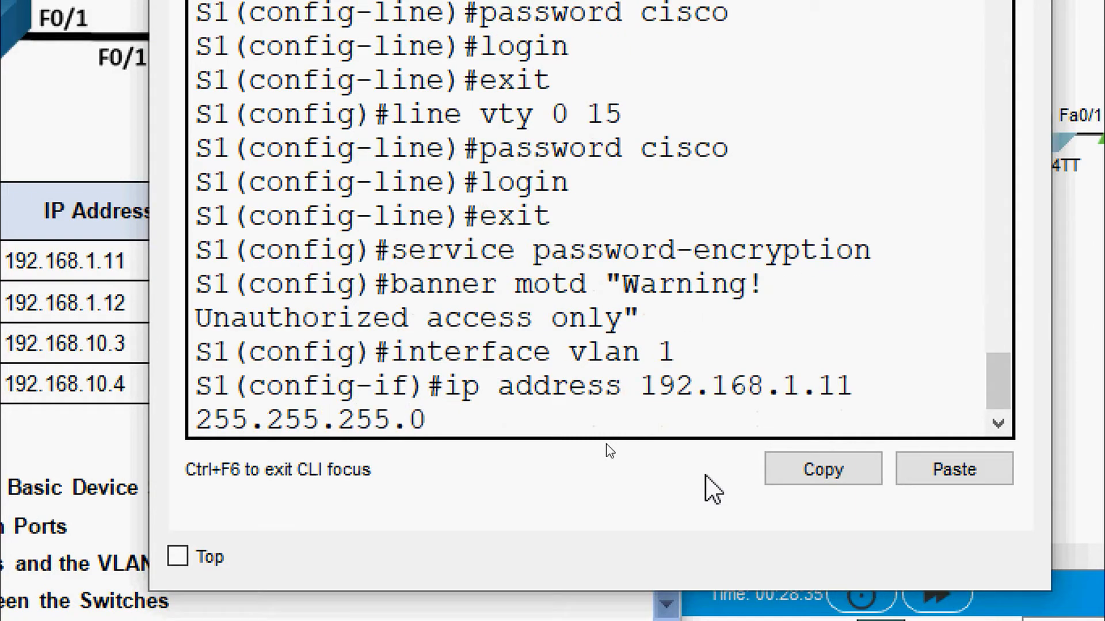
{"action": "key", "text": "Return"}
{"action": "type", "text": "no shut"}
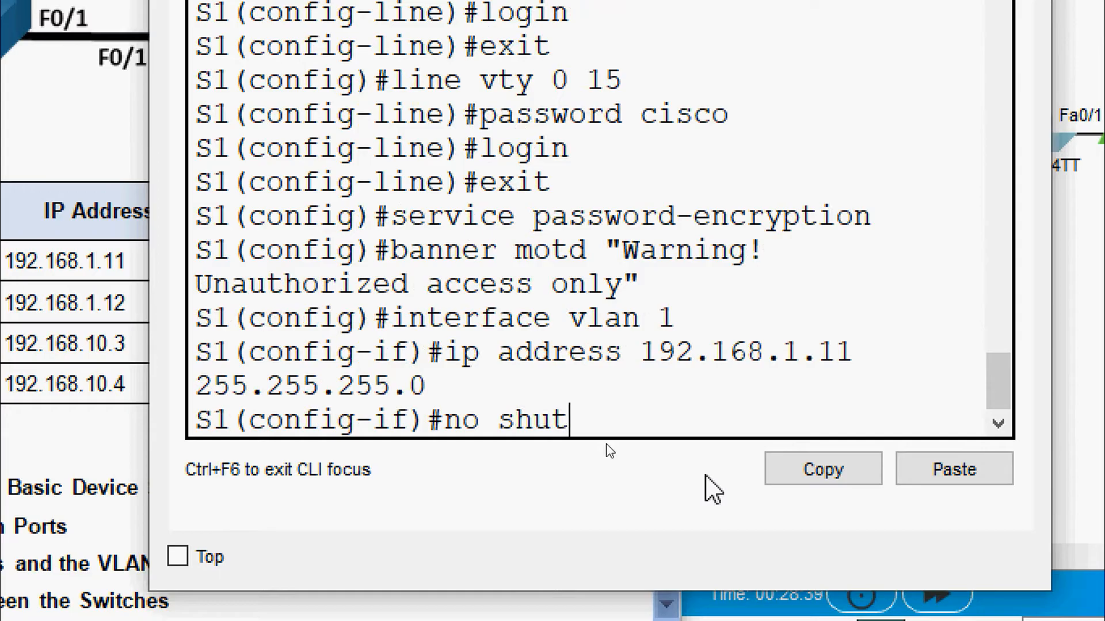
{"action": "type", "text": "down"}
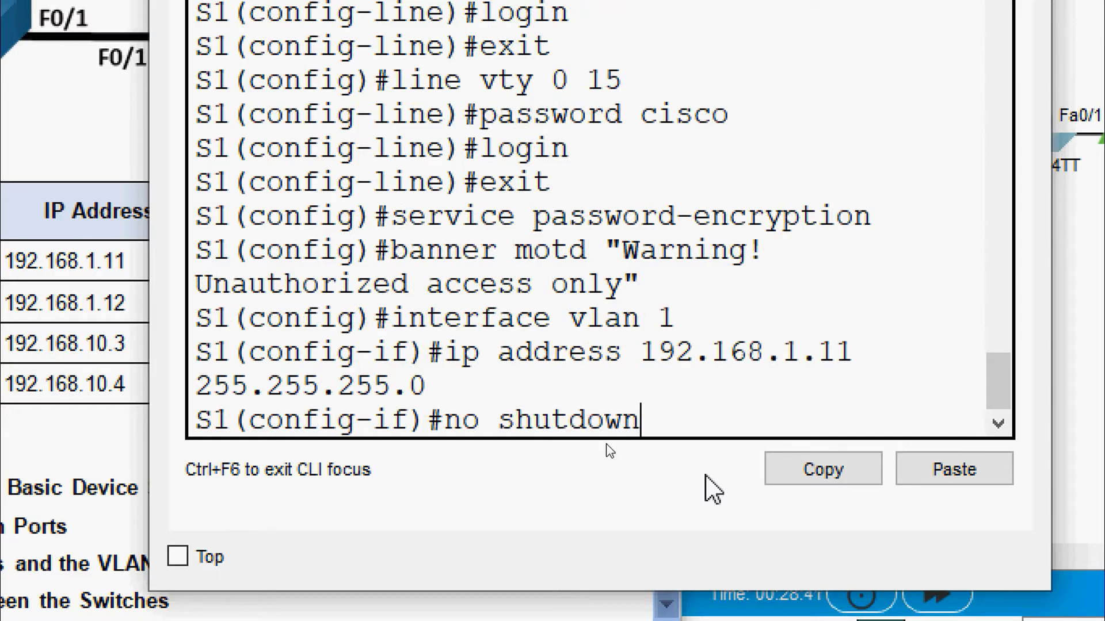
{"action": "key", "text": "Return"}
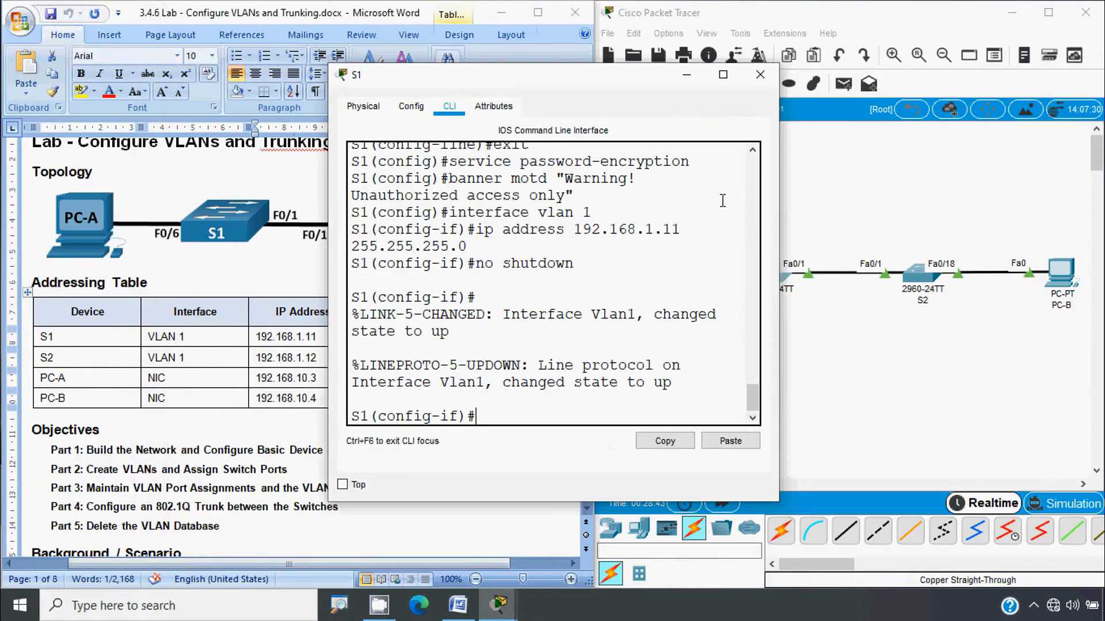
Step: On S2, set interface vlan1 to 192.168.1.12 255.255.255.0 and issue no shutdown
{"action": "left_click", "coordinate": [759, 75]}
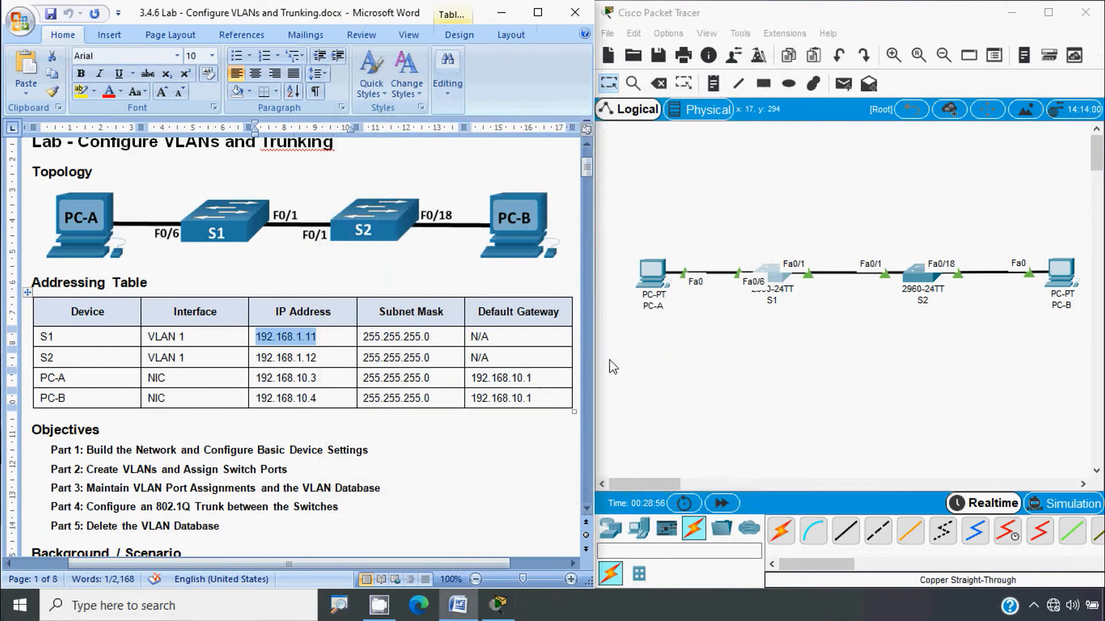
{"action": "left_click", "coordinate": [915, 287]}
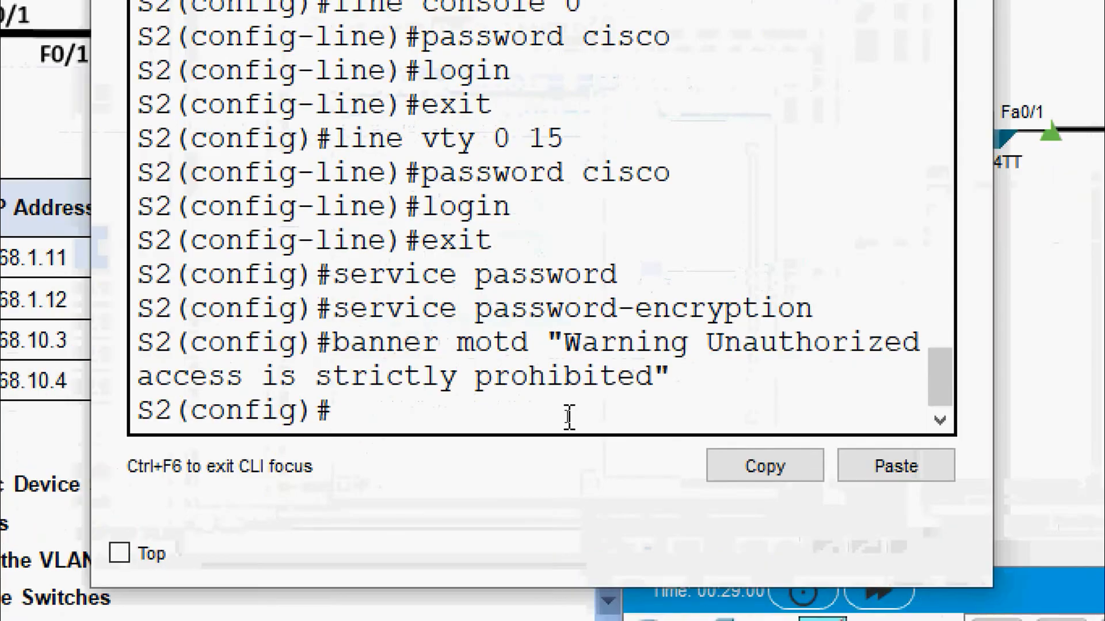
{"action": "type", "text": "interface"}
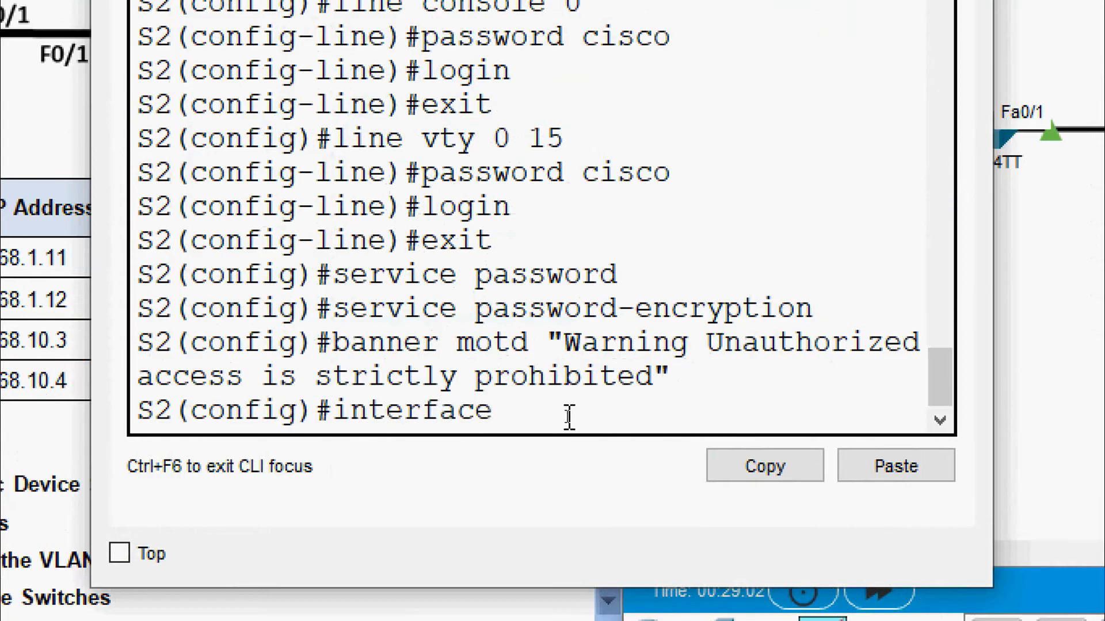
{"action": "type", "text": " vlan1"}
{"action": "key", "text": "Return"}
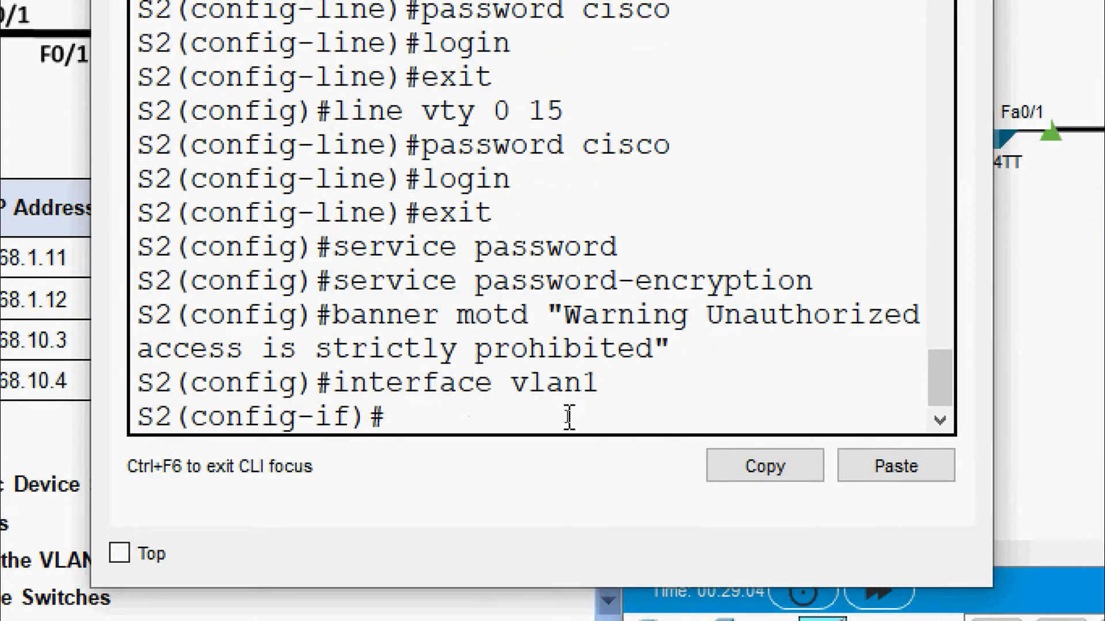
{"action": "type", "text": "ip address"}
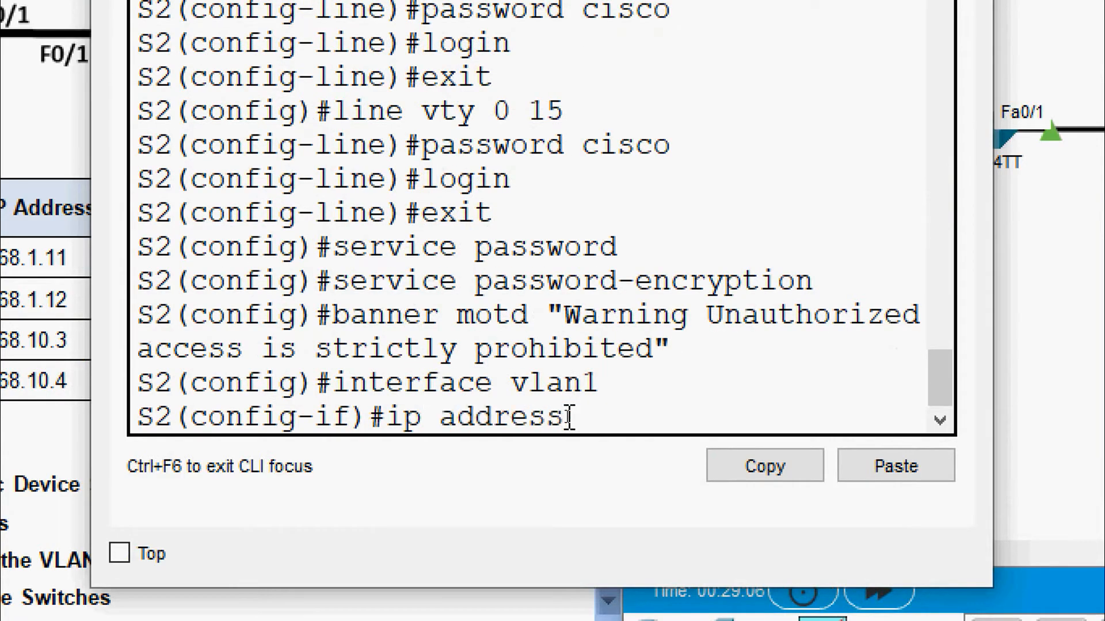
{"action": "right_click", "coordinate": [602, 423]}
{"action": "left_click", "coordinate": [626, 462]}
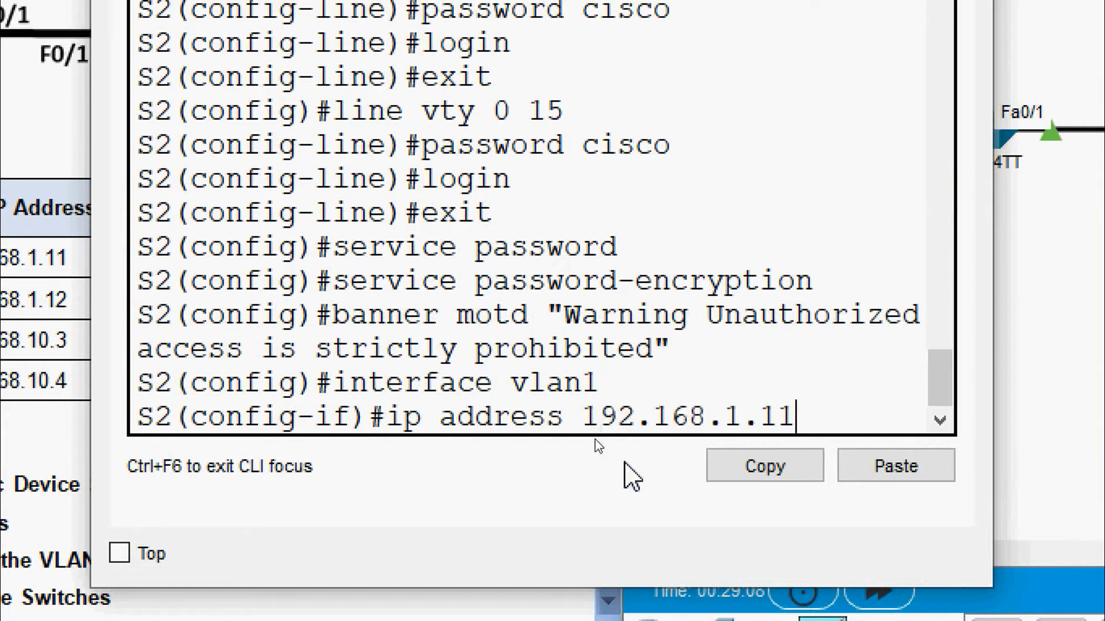
{"action": "key", "text": "BackSpace"}
{"action": "type", "text": "2 255.255"}
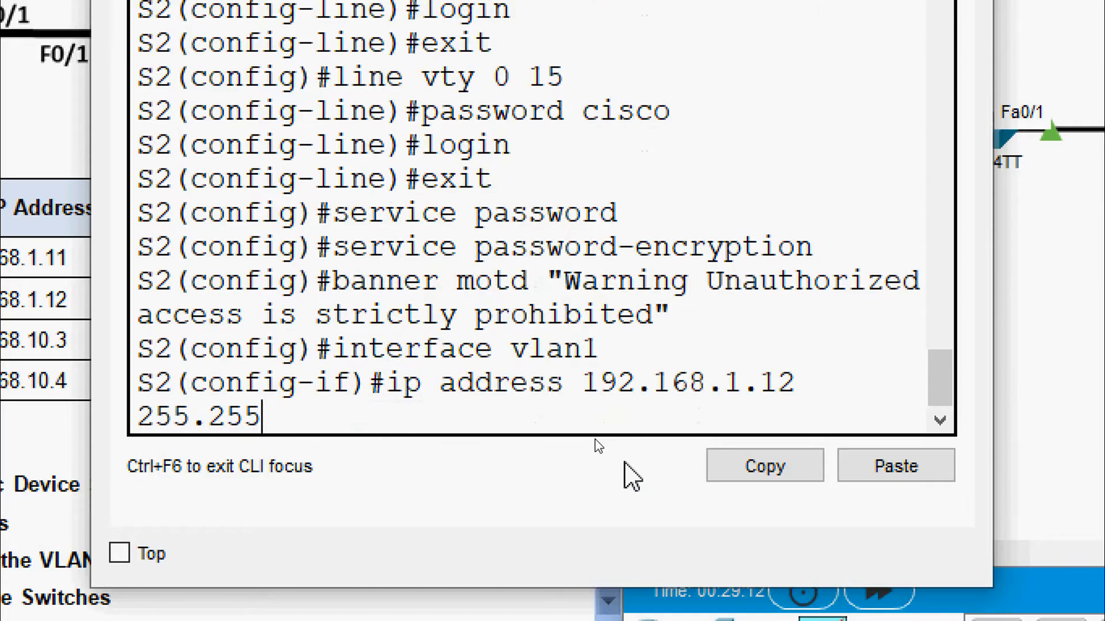
{"action": "type", "text": ".255."}
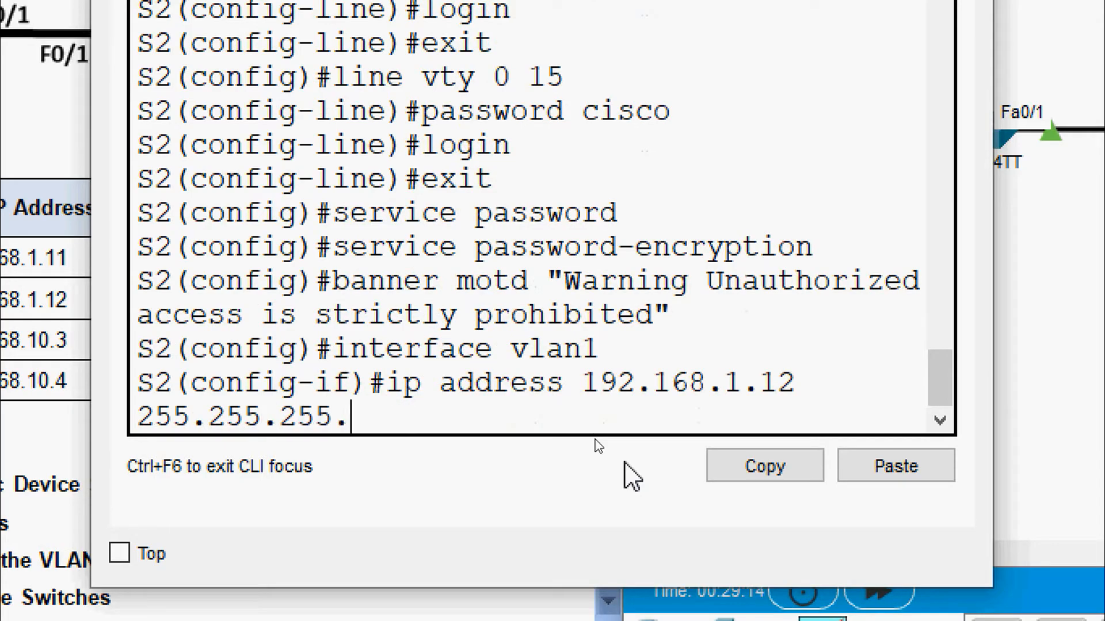
{"action": "type", "text": "0"}
{"action": "key", "text": "Return"}
{"action": "type", "text": "no sh"}
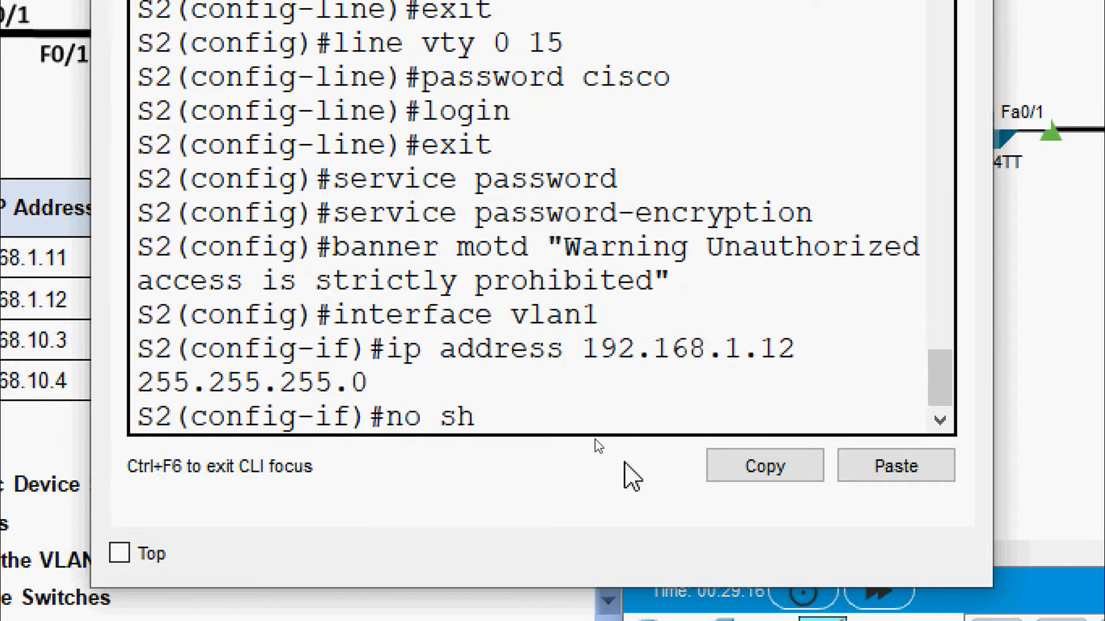
{"action": "type", "text": "utdown"}
{"action": "key", "text": "Return"}
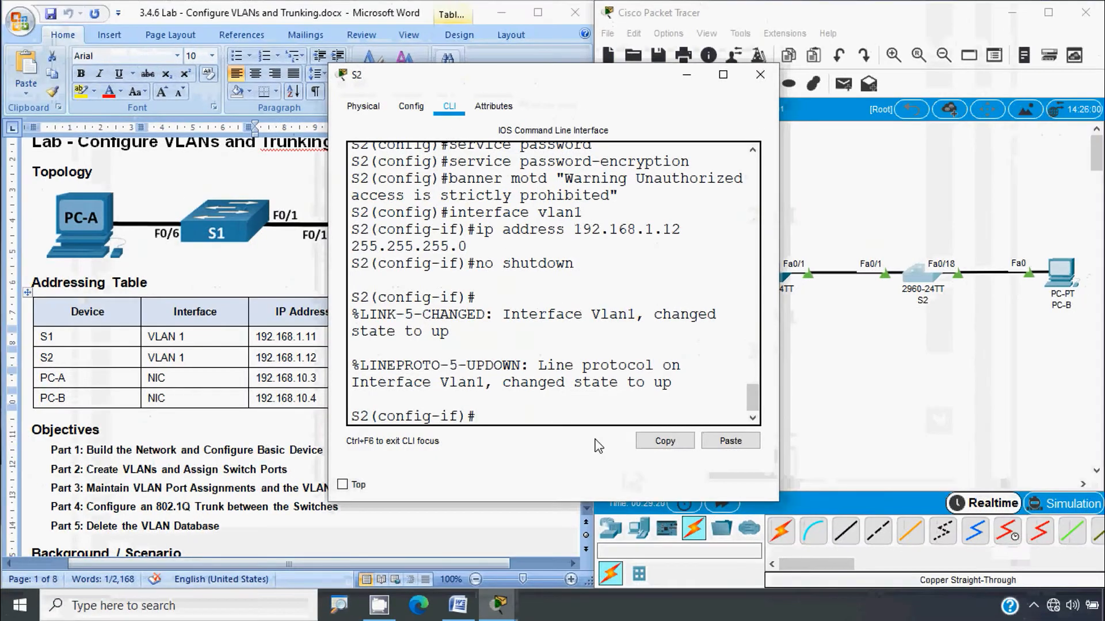
Step: Close S2's configuration window and scroll back to S1's console at the config-if prompt
{"action": "left_click", "coordinate": [760, 74]}
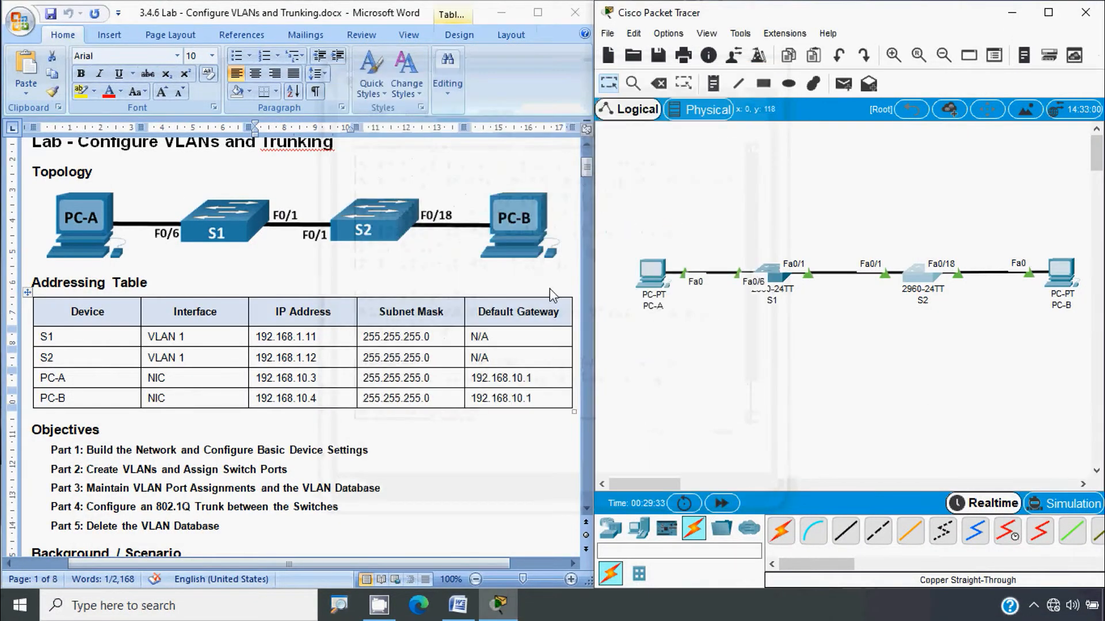
{"action": "scroll", "coordinate": [551, 295], "scroll_direction": "down", "scroll_amount": 20}
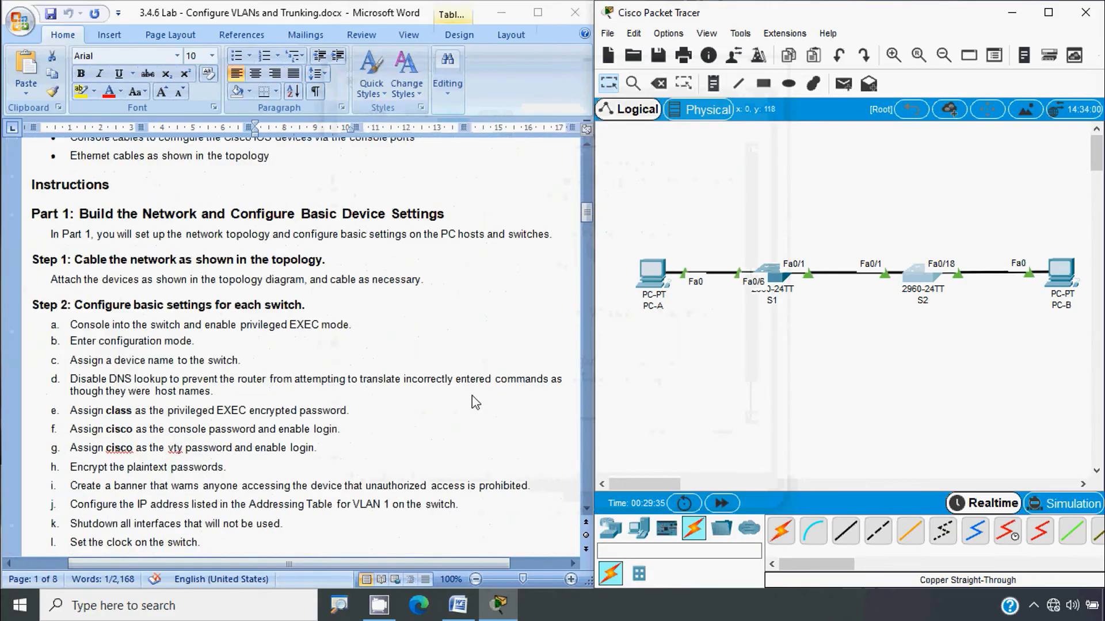
{"action": "scroll", "coordinate": [472, 395], "scroll_direction": "down", "scroll_amount": 6}
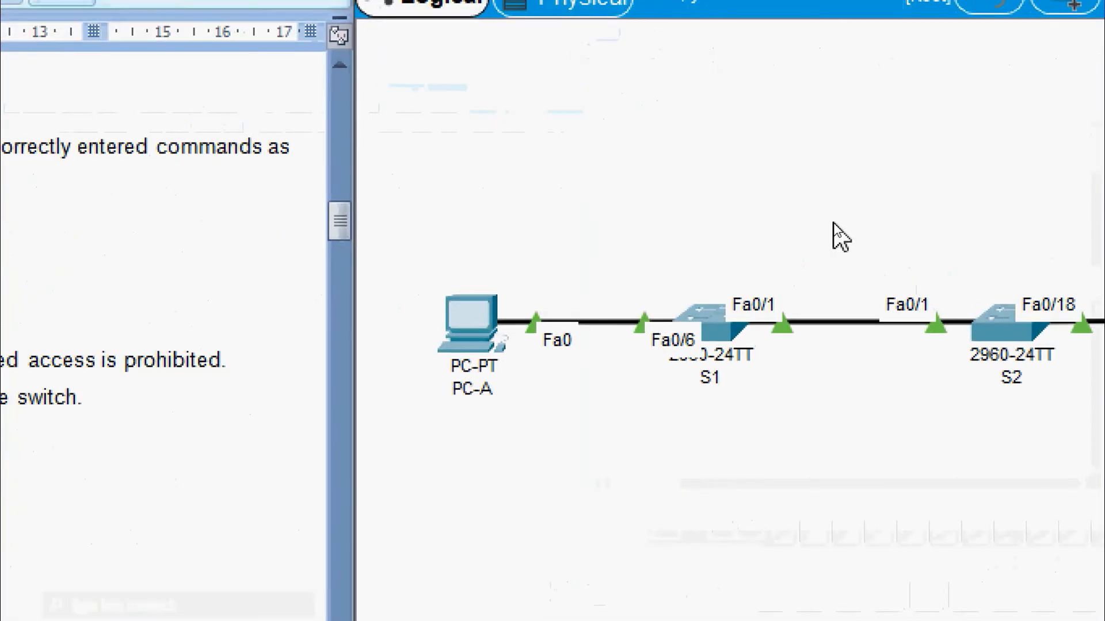
{"action": "mouse_move", "coordinate": [730, 343]}
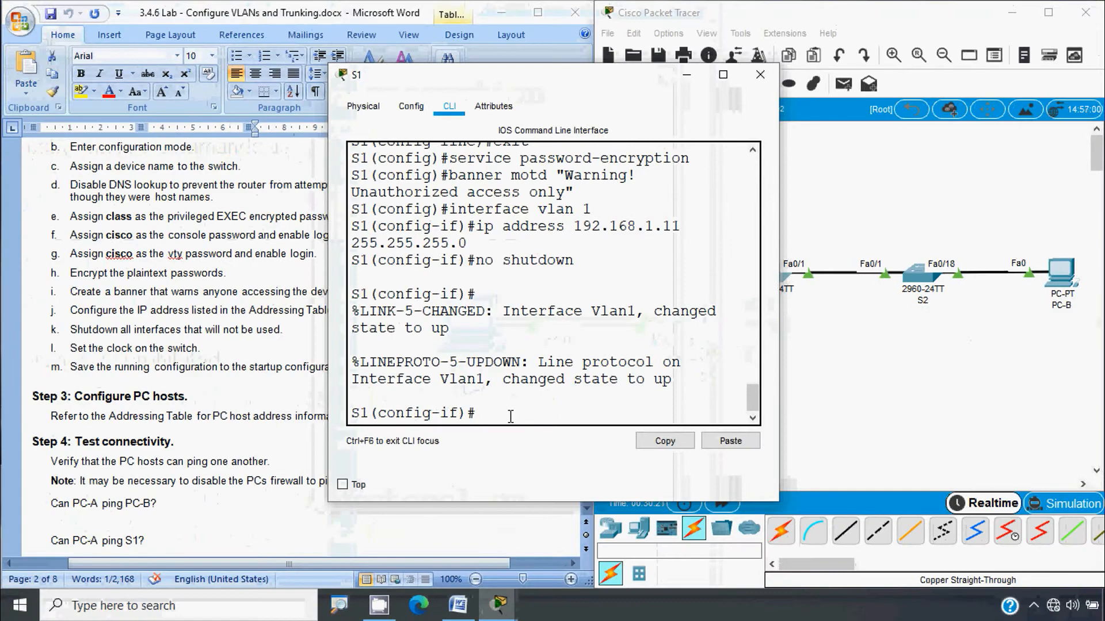
Step: Exit VLAN 1 and shut down S1's unused ports Fa0/2-5, Fa0/7-24 and G0/1-2
{"action": "type", "text": "it"}
{"action": "key", "text": "Return"}
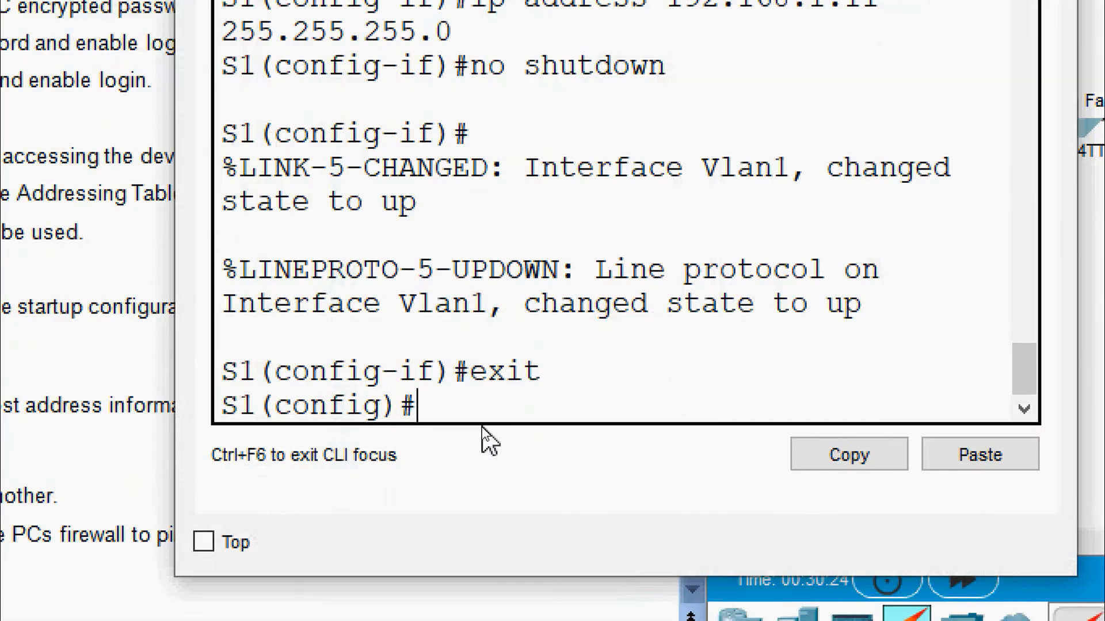
{"action": "type", "text": "interf"}
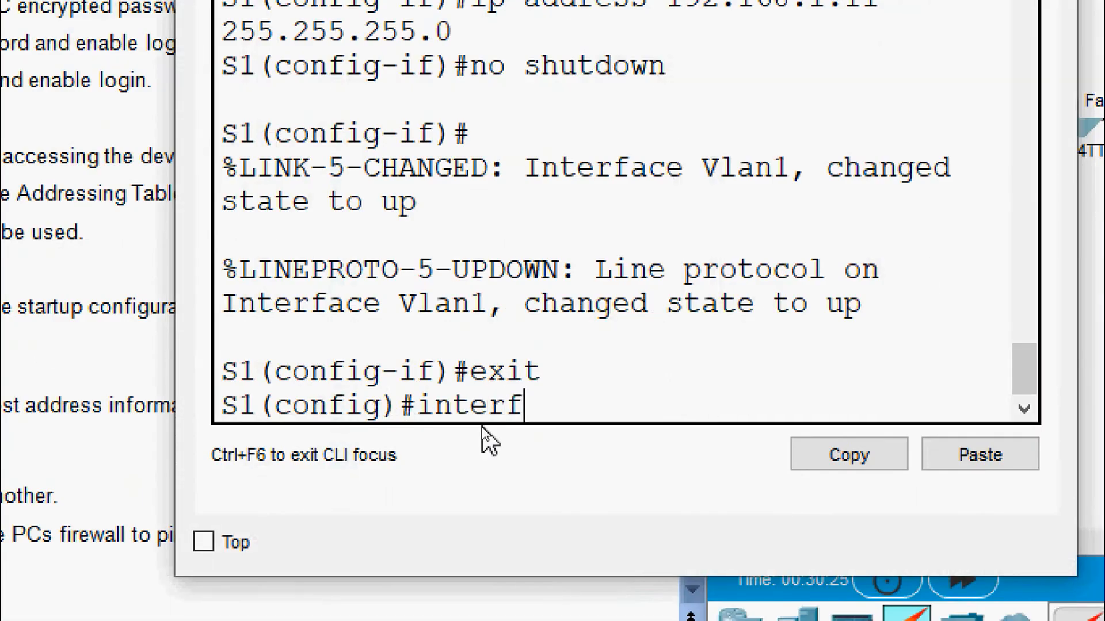
{"action": "type", "text": "ace range f"}
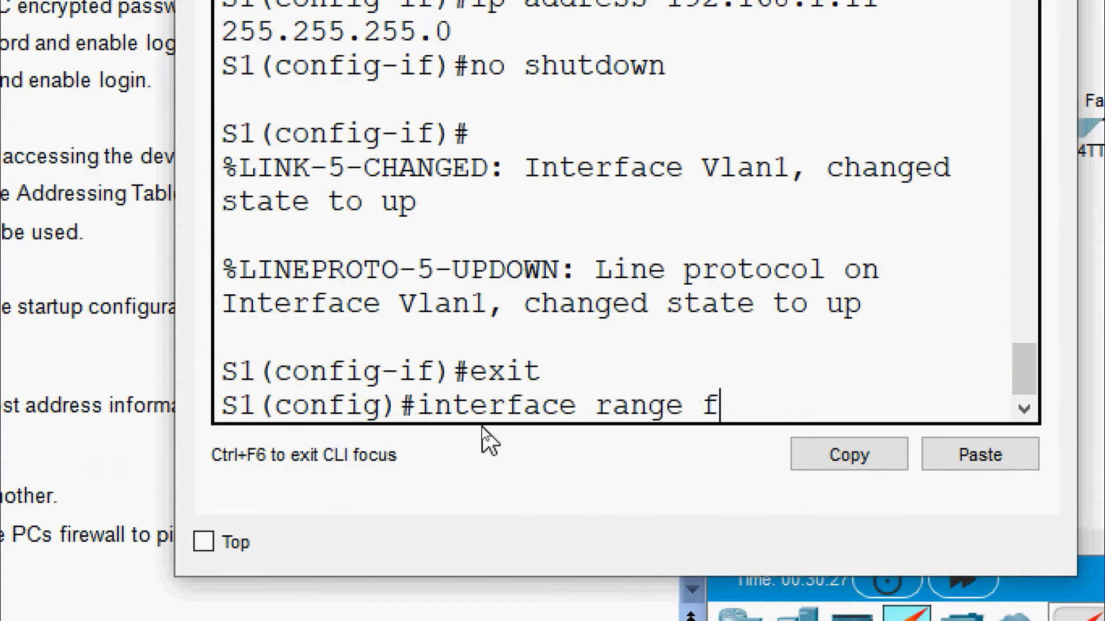
{"action": "type", "text": "a 0/2-"}
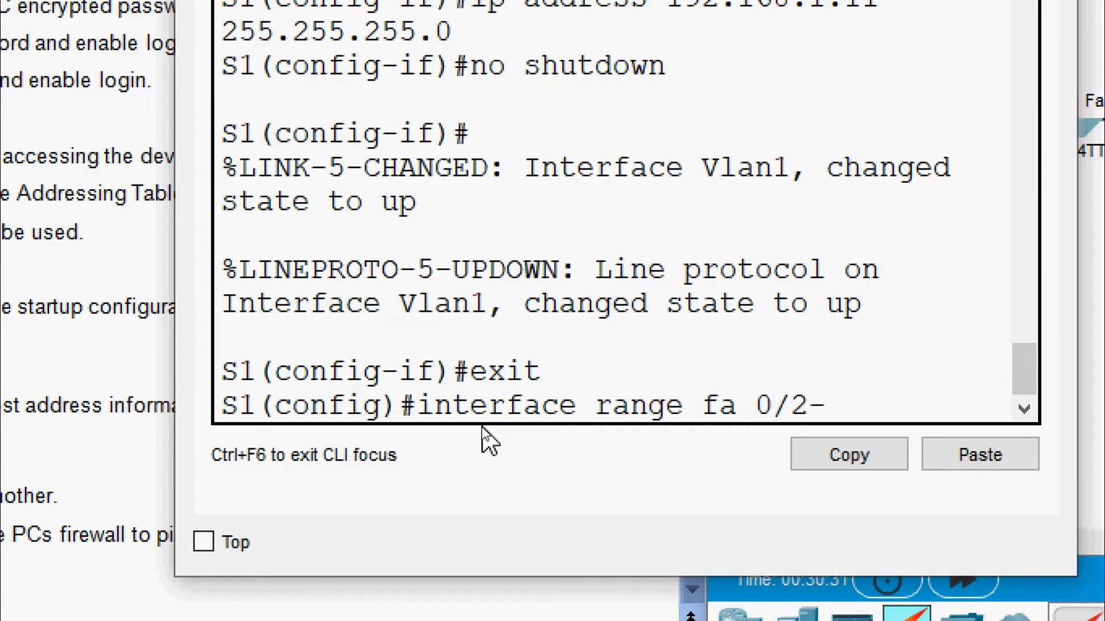
{"action": "type", "text": "5"}
{"action": "type", "text": ", fa"}
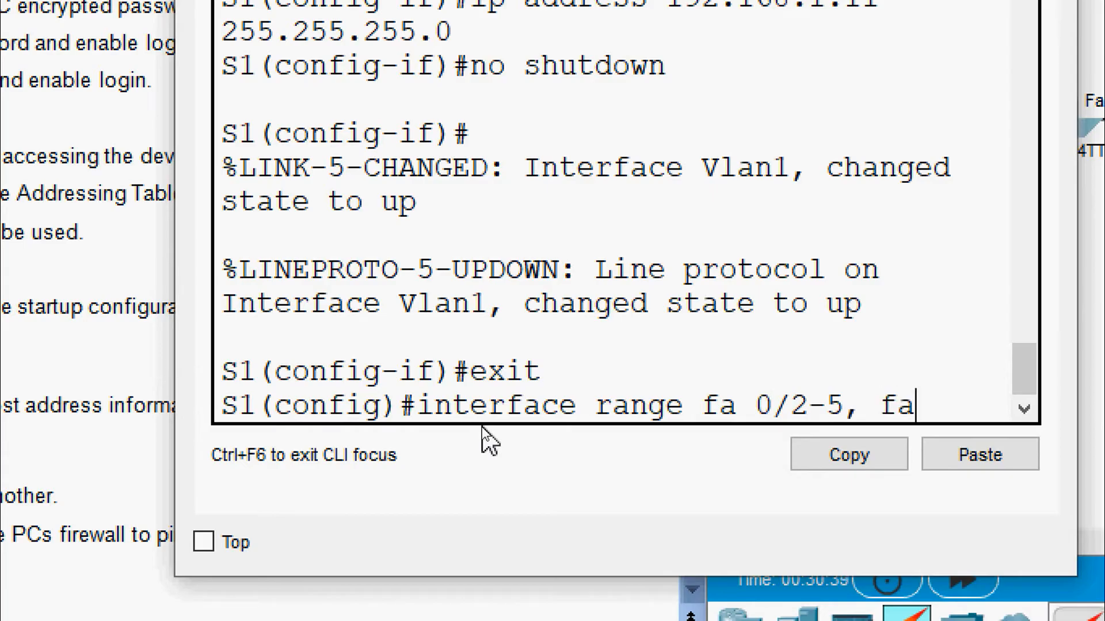
{"action": "type", "text": " 0/"}
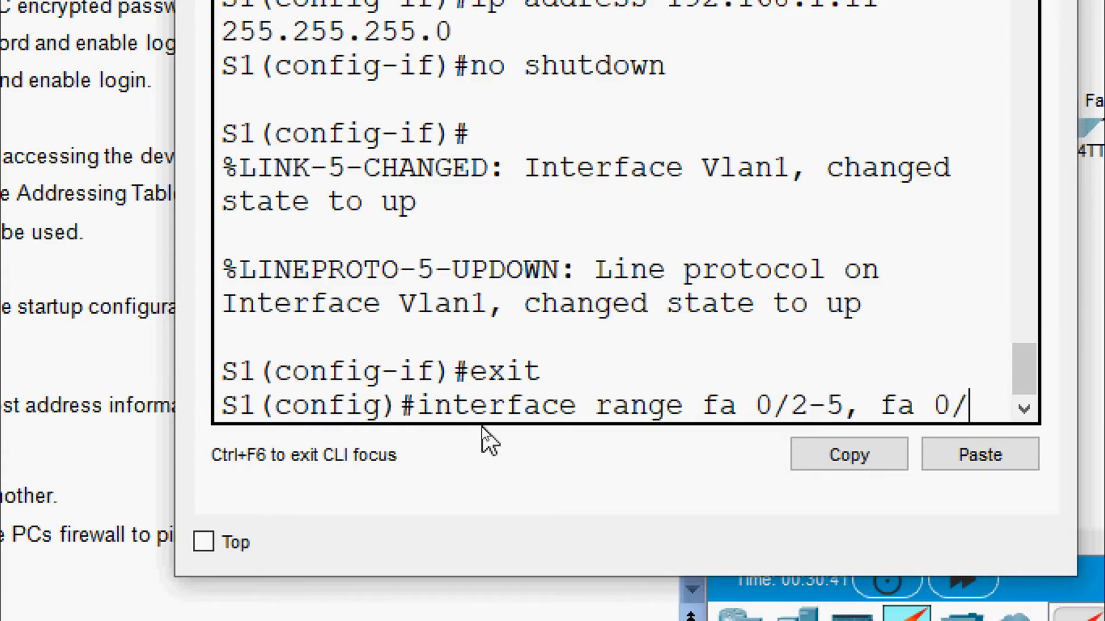
{"action": "type", "text": "7-24,"}
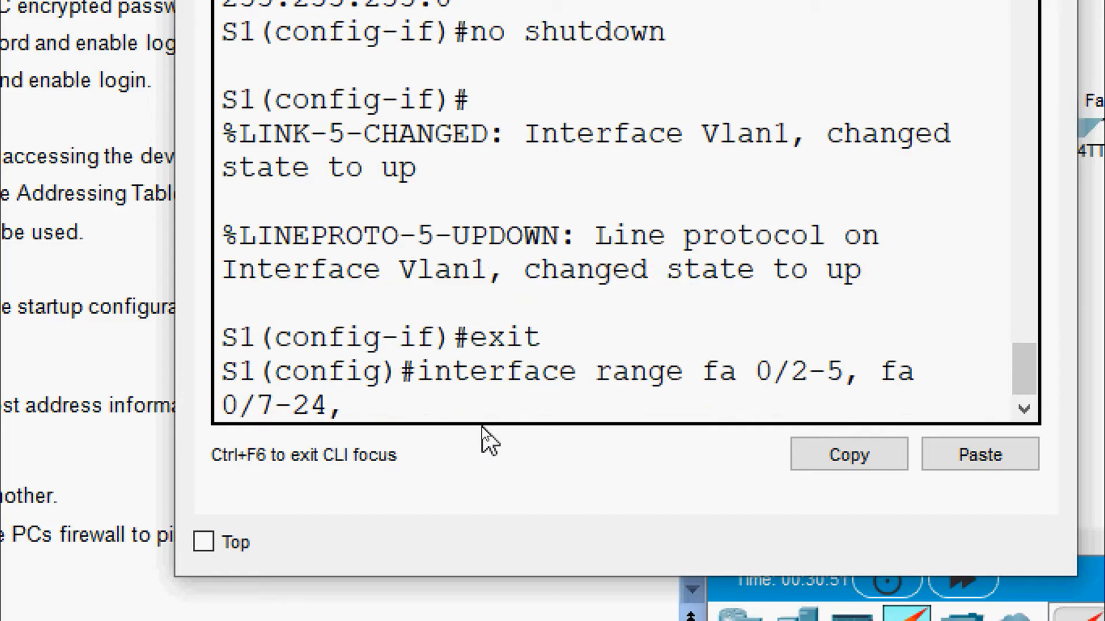
{"action": "type", "text": "g0/1-2"}
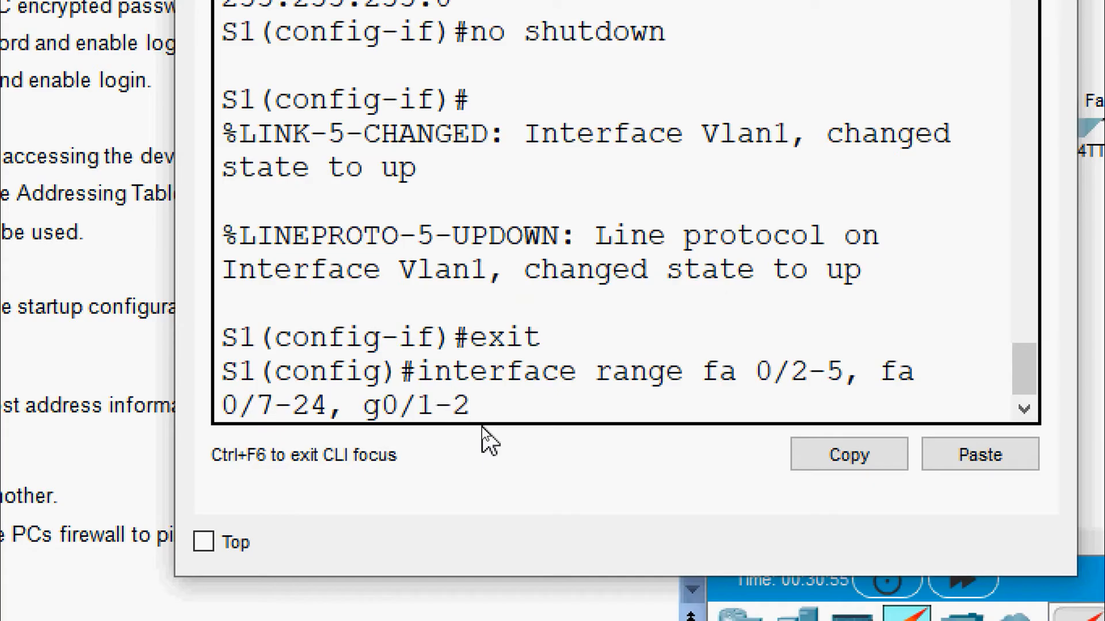
{"action": "key", "text": "Return"}
{"action": "type", "text": "shutdown"}
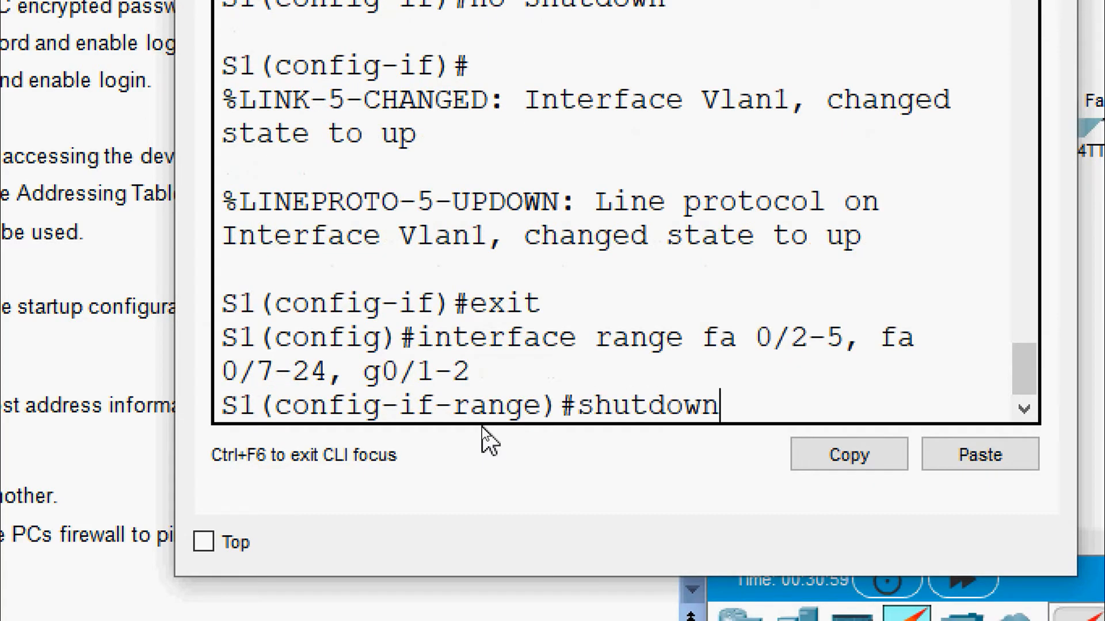
{"action": "key", "text": "Return"}
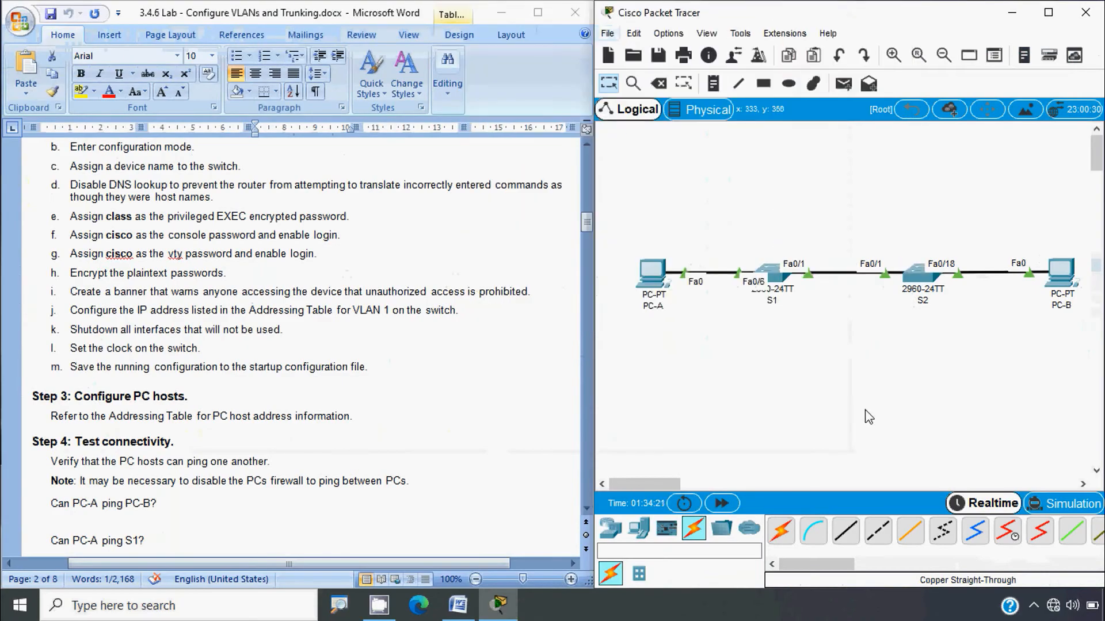
Step: In global config, select S2's interface range Fa0/2-17, Fa0/19-24, G0/1-2 and shut them down
{"action": "left_click", "coordinate": [916, 275]}
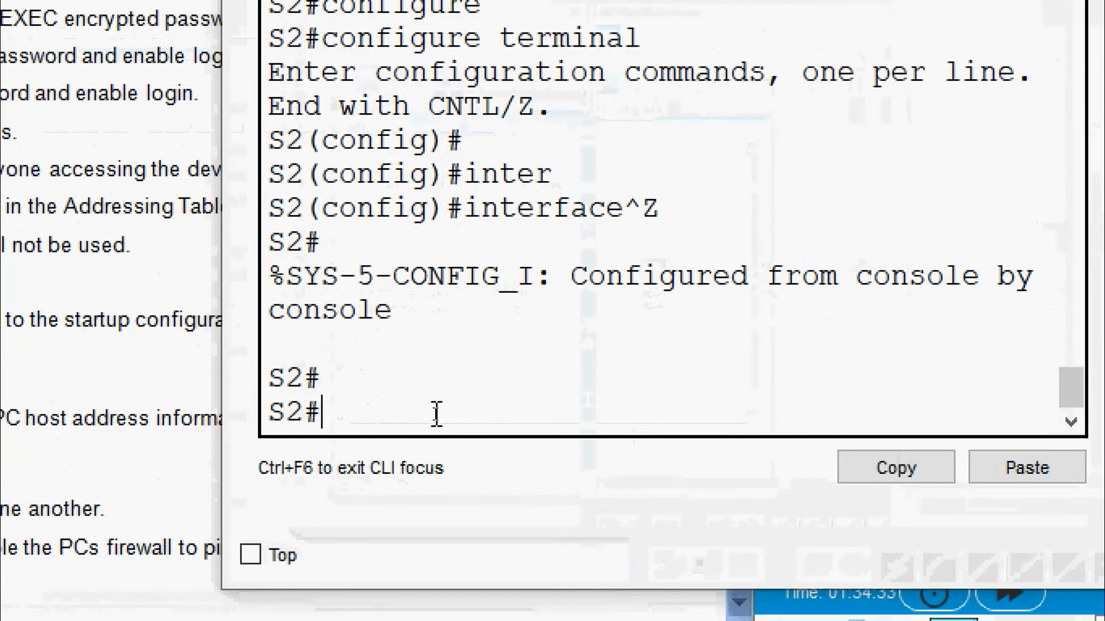
{"action": "type", "text": "conf t"}
{"action": "key", "text": "Return"}
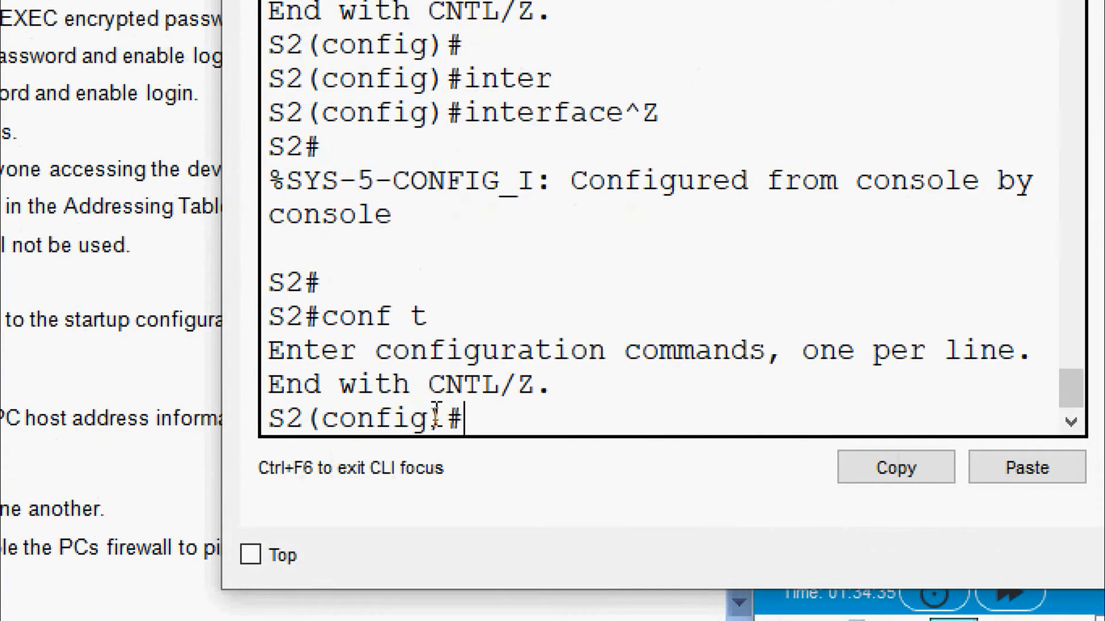
{"action": "type", "text": "inter"}
{"action": "key", "text": "Tab"}
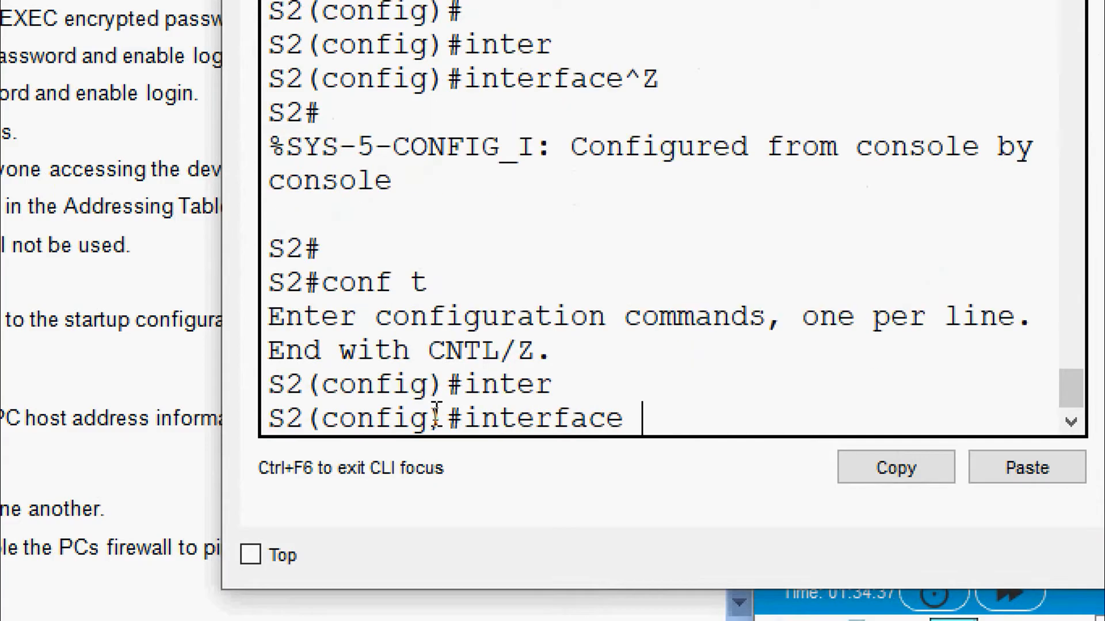
{"action": "type", "text": "r"}
{"action": "key", "text": "Tab"}
{"action": "type", "text": "f"}
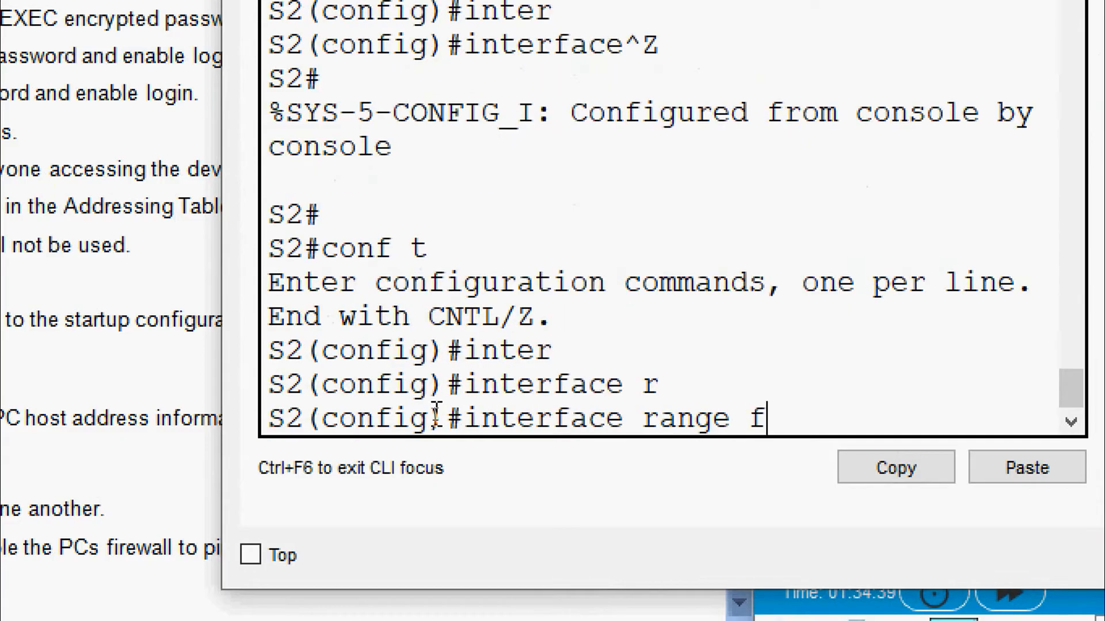
{"action": "key", "text": "Tab"}
{"action": "type", "text": "0/2"}
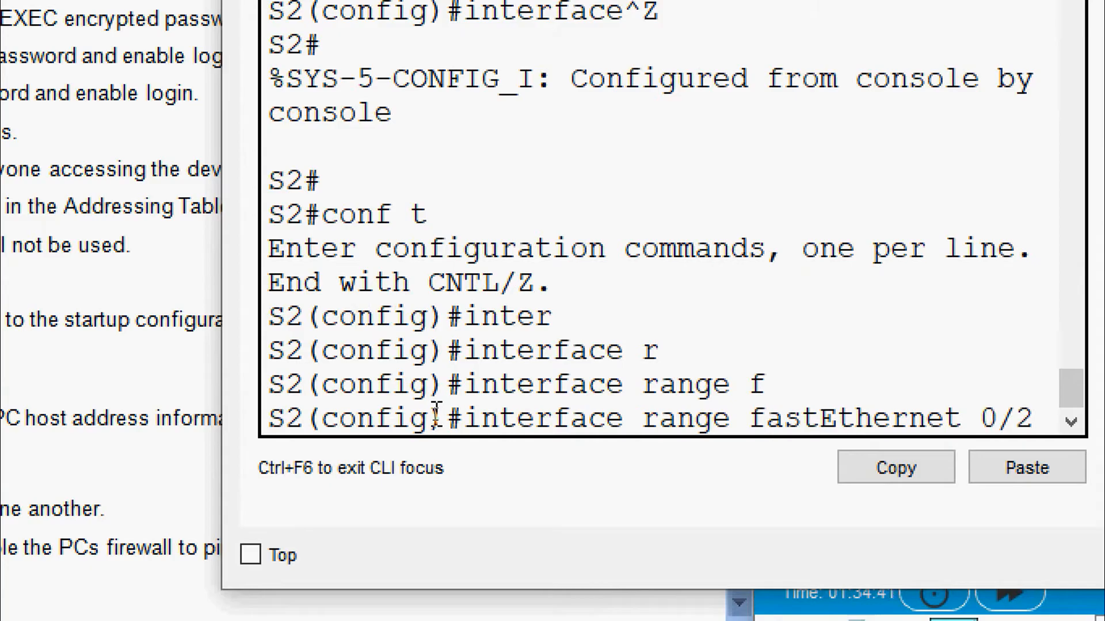
{"action": "type", "text": "-17"}
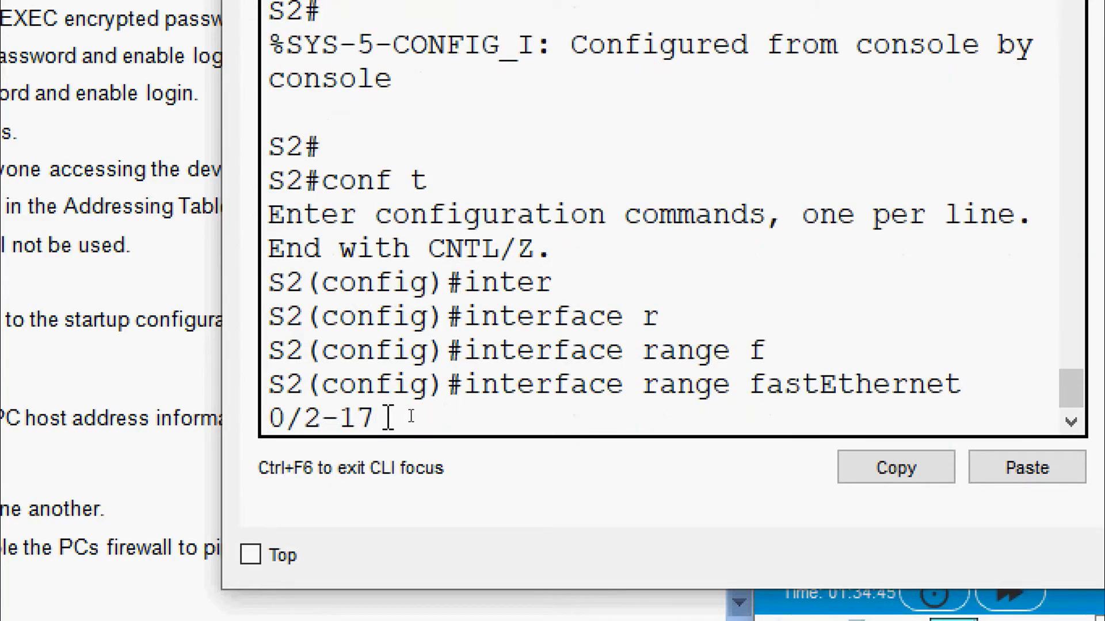
{"action": "type", "text": ", f"}
{"action": "type", "text": "0/"}
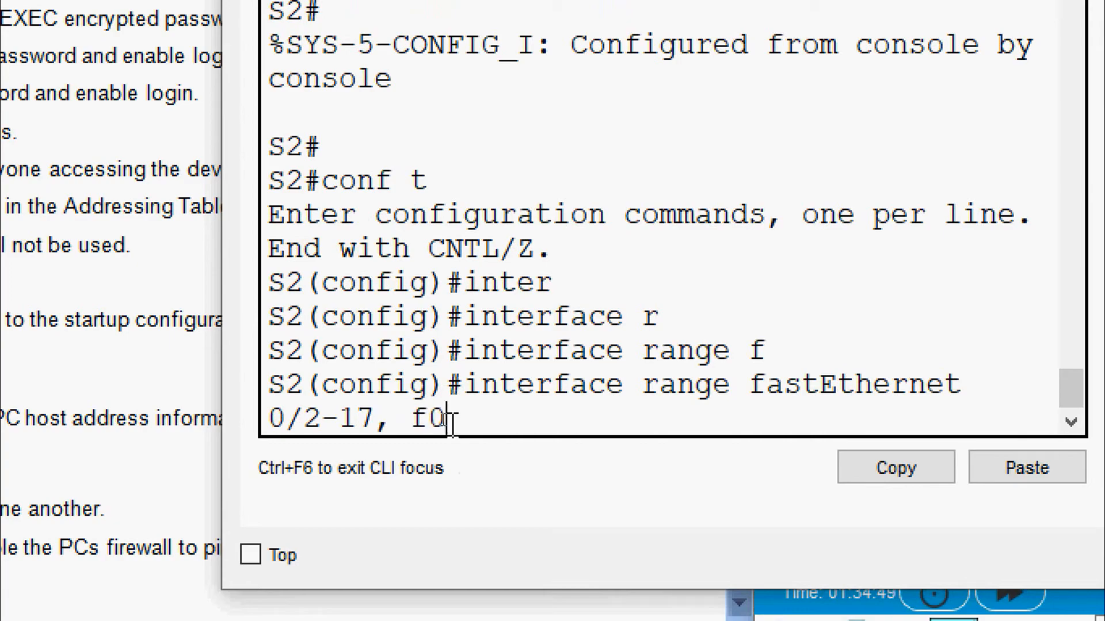
{"action": "type", "text": "19"}
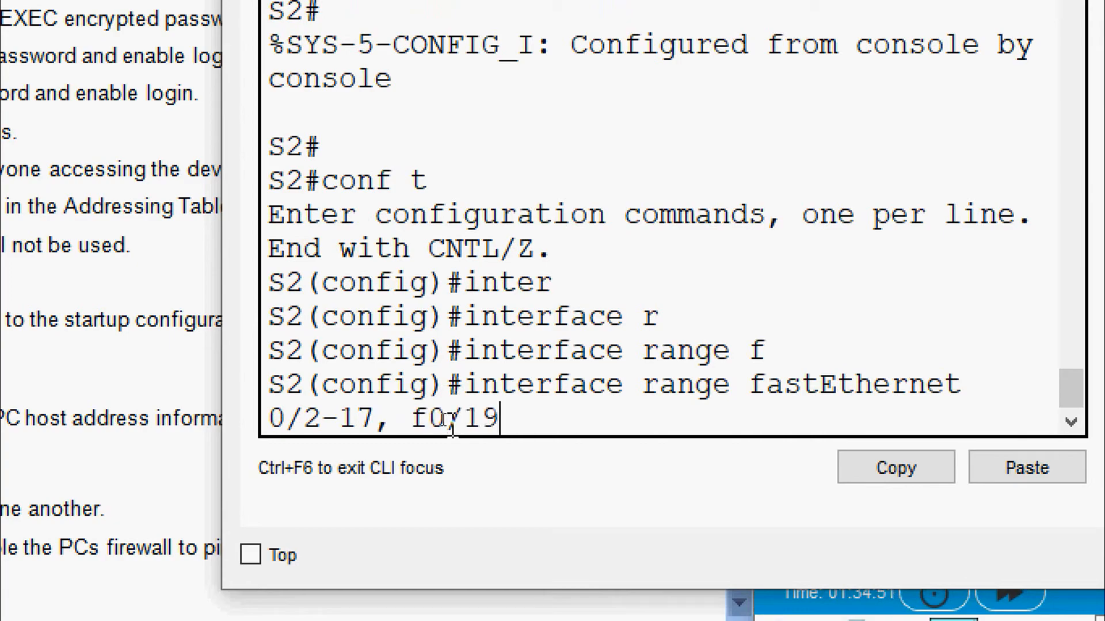
{"action": "type", "text": "-24,"}
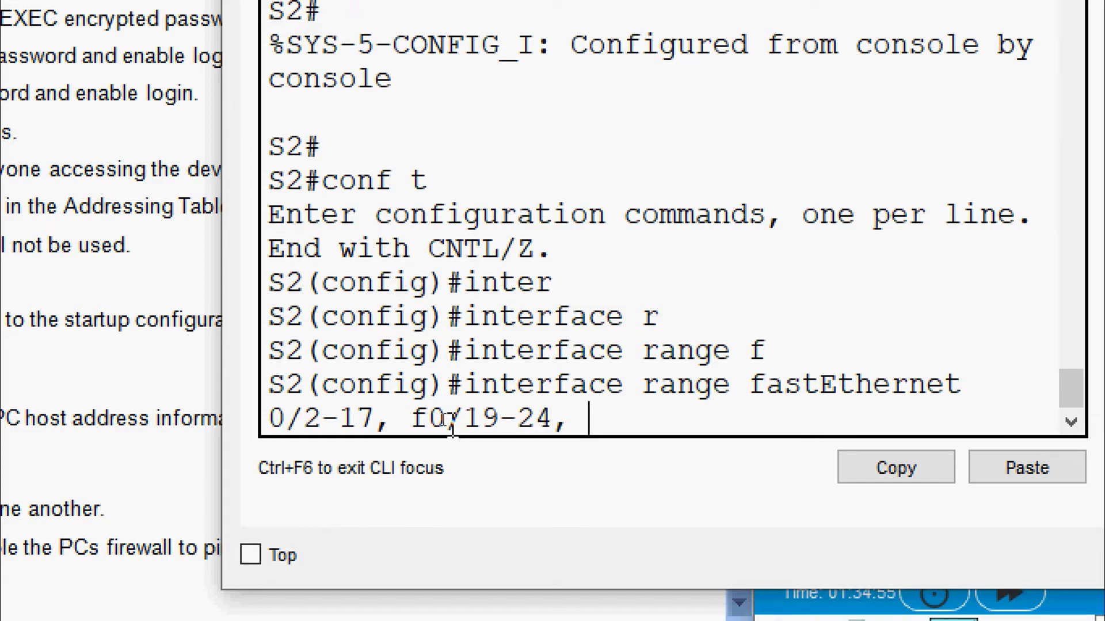
{"action": "type", "text": " g"}
{"action": "type", "text": "0/"}
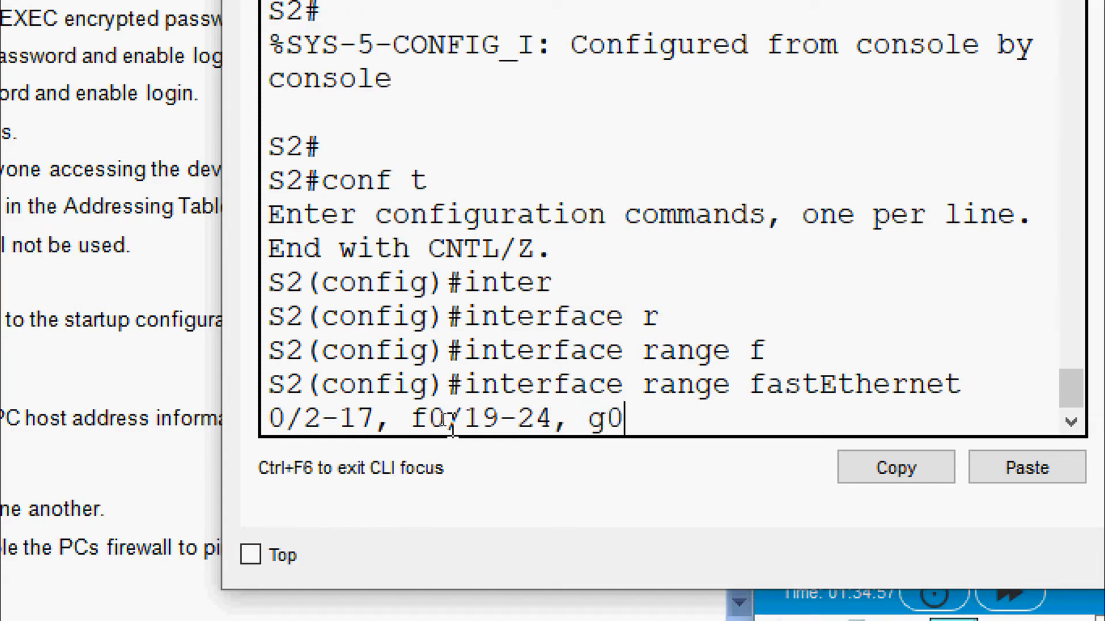
{"action": "type", "text": "1-2"}
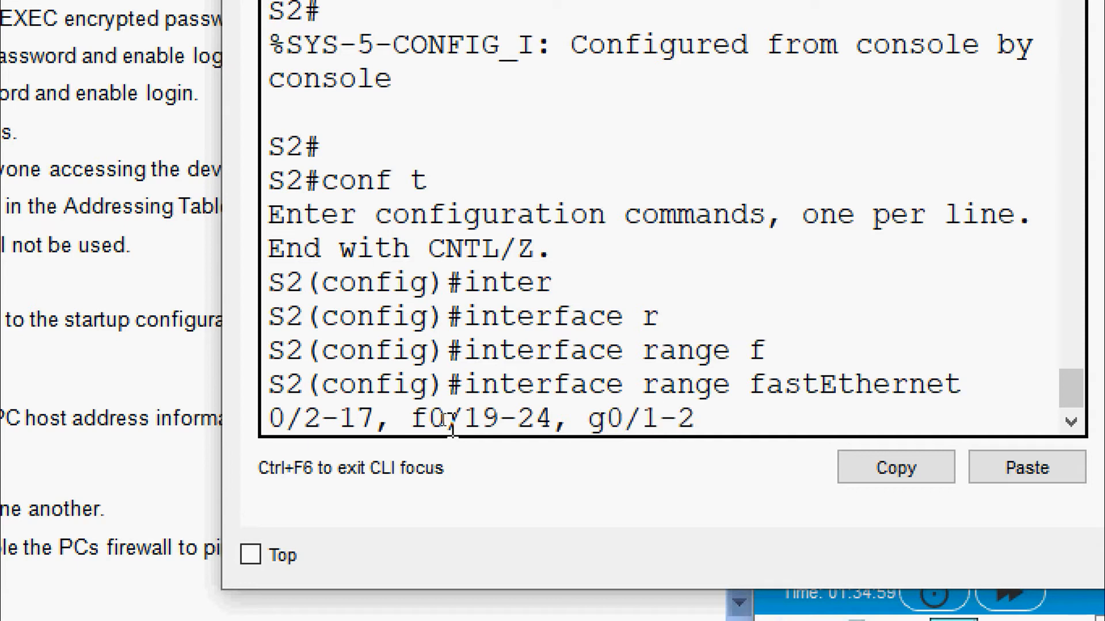
{"action": "key", "text": "Return"}
{"action": "type", "text": "shut"}
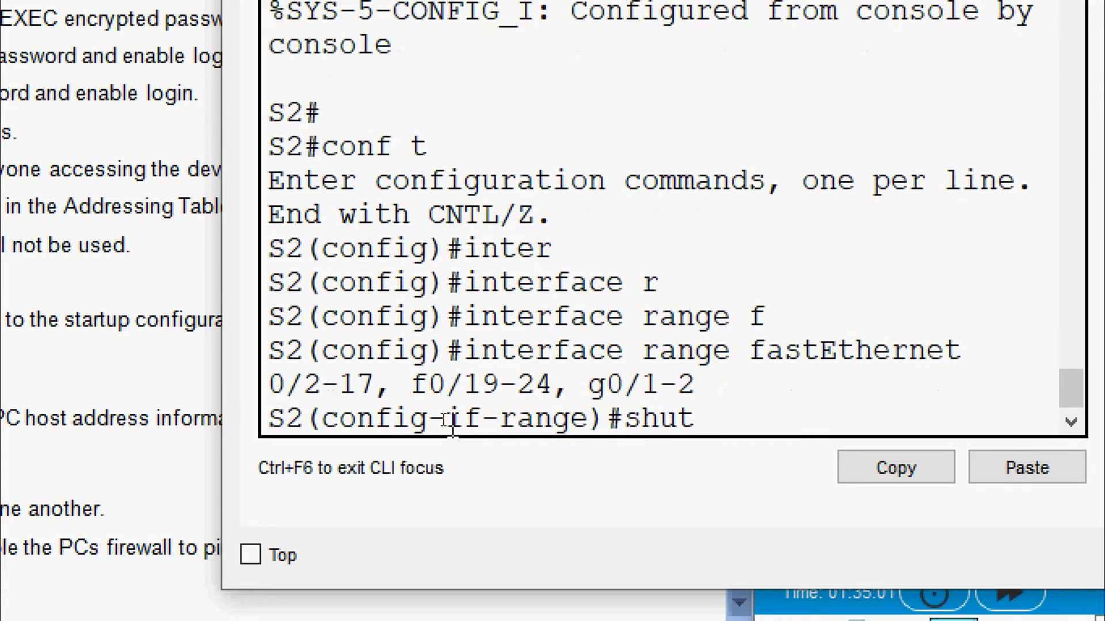
{"action": "key", "text": "Return"}
{"action": "key", "text": "Return"}
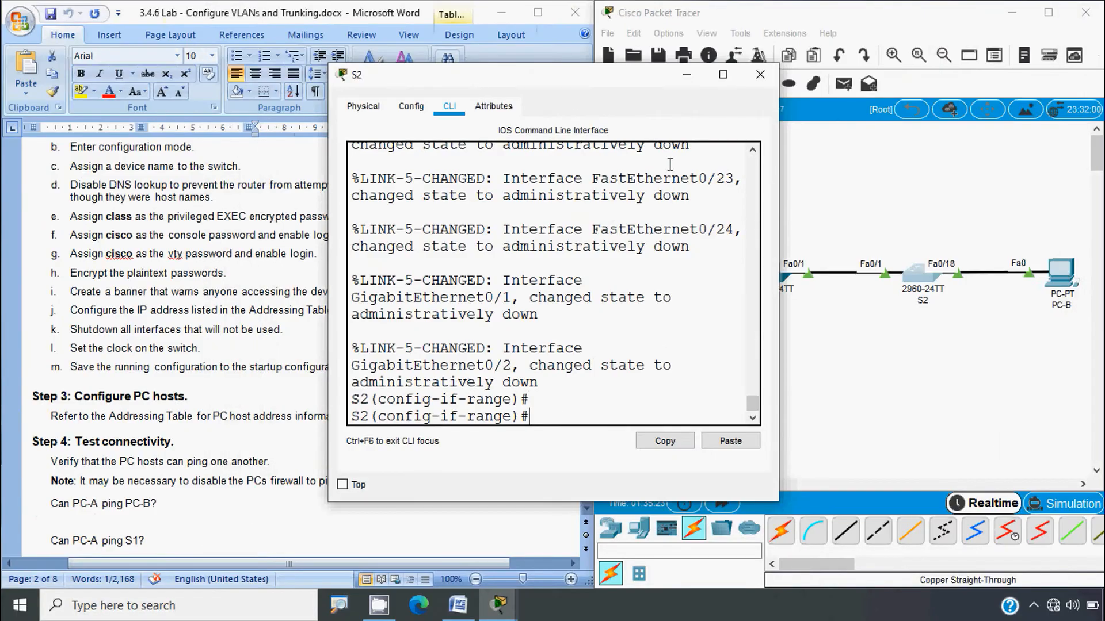
{"action": "left_click", "coordinate": [760, 76]}
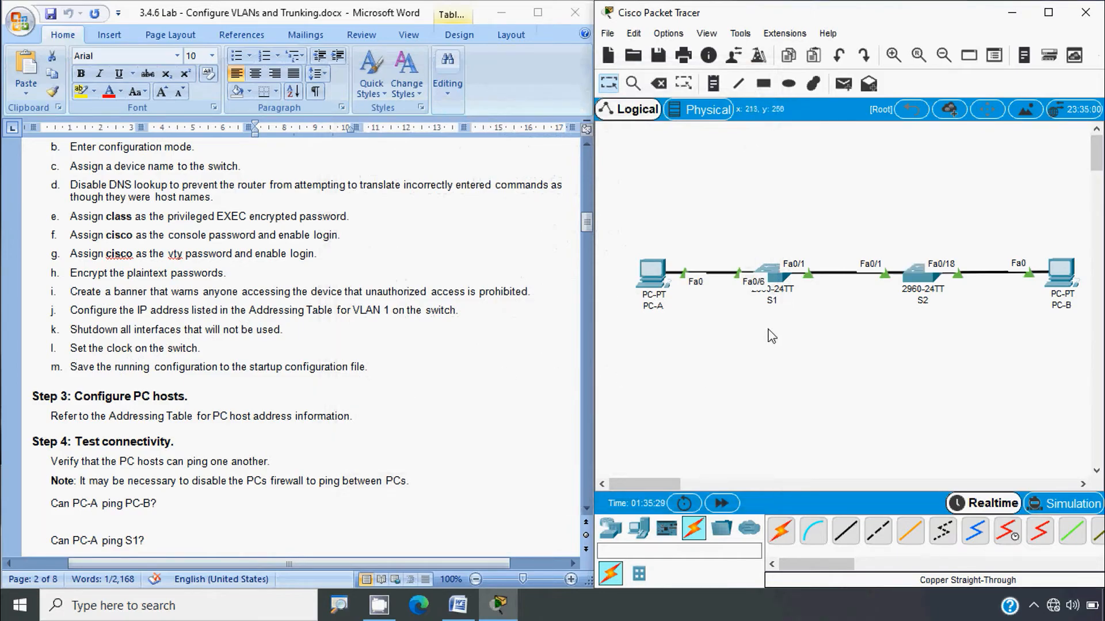
Step: Log in to S1's console, enter privileged mode and display its current clock
{"action": "left_click", "coordinate": [778, 293]}
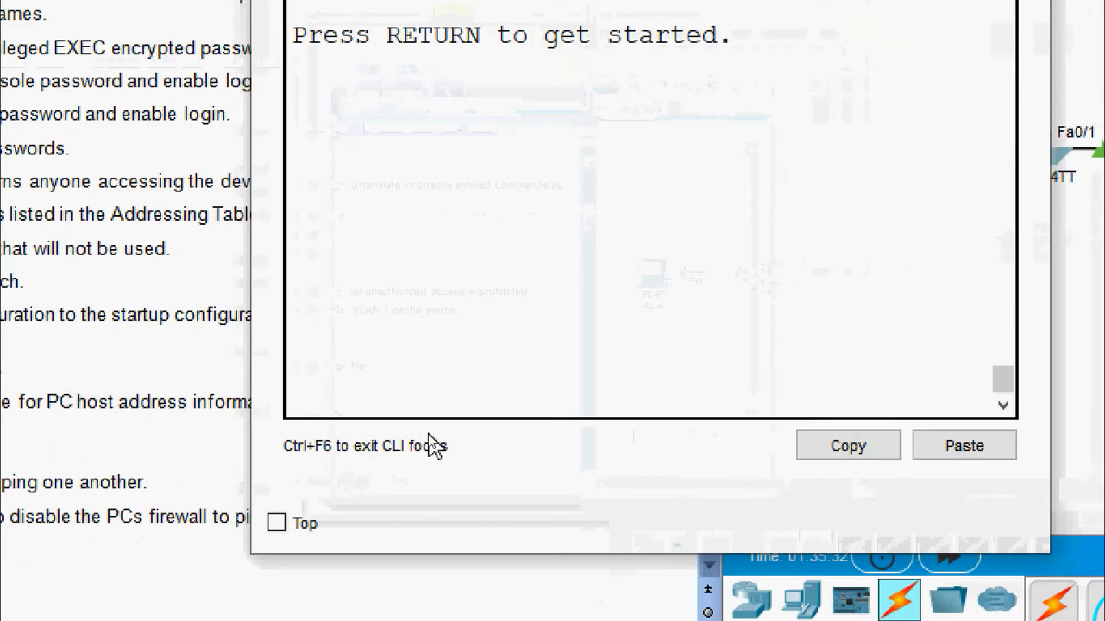
{"action": "key", "text": "Return"}
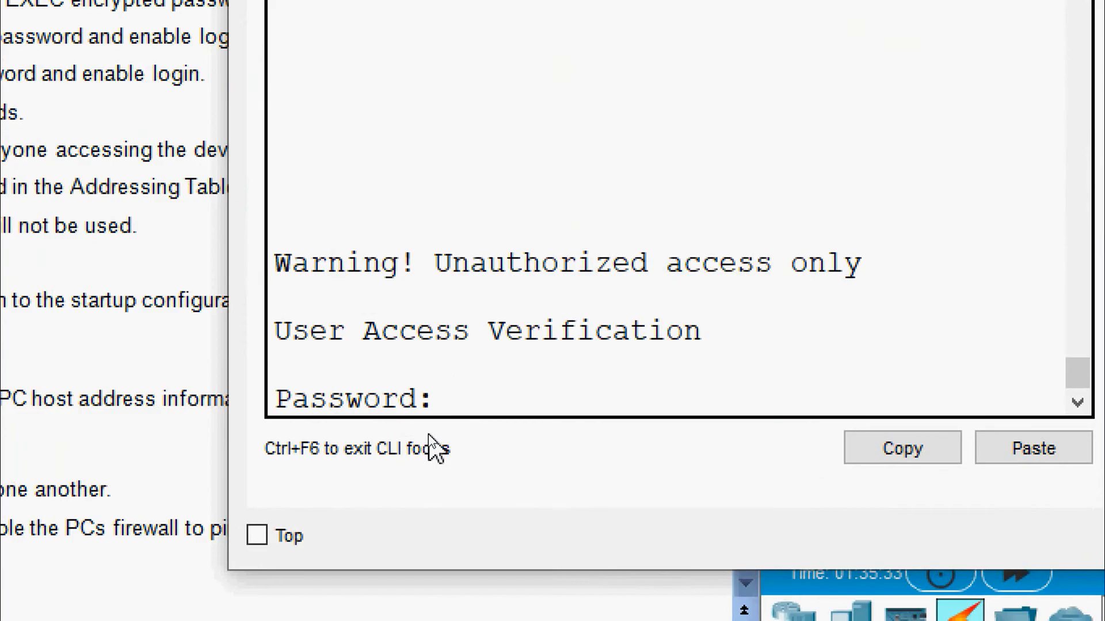
{"action": "key", "text": "Return"}
{"action": "type", "text": "ena"}
{"action": "key", "text": "Tab"}
{"action": "key", "text": "Return"}
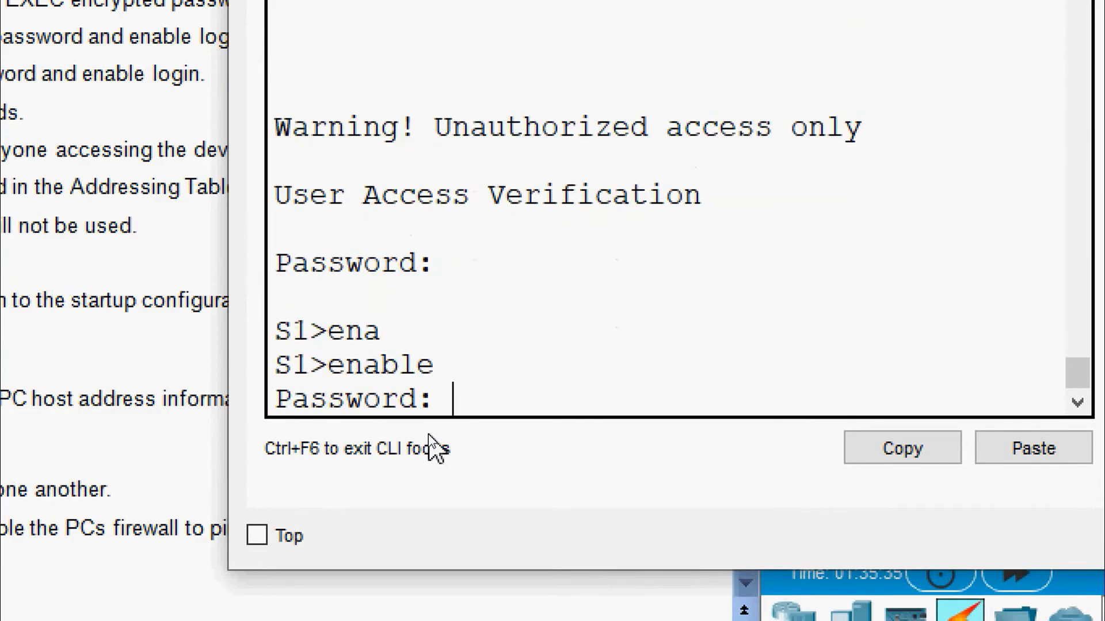
{"action": "key", "text": "Return"}
{"action": "type", "text": "sh"}
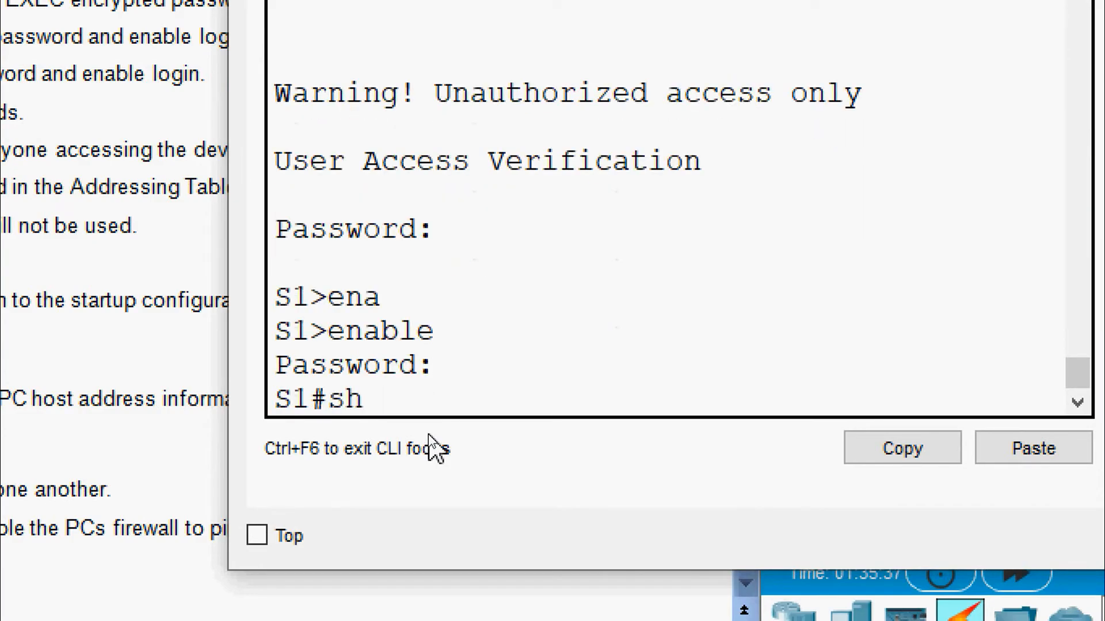
{"action": "key", "text": "Tab"}
{"action": "type", "text": "clock"}
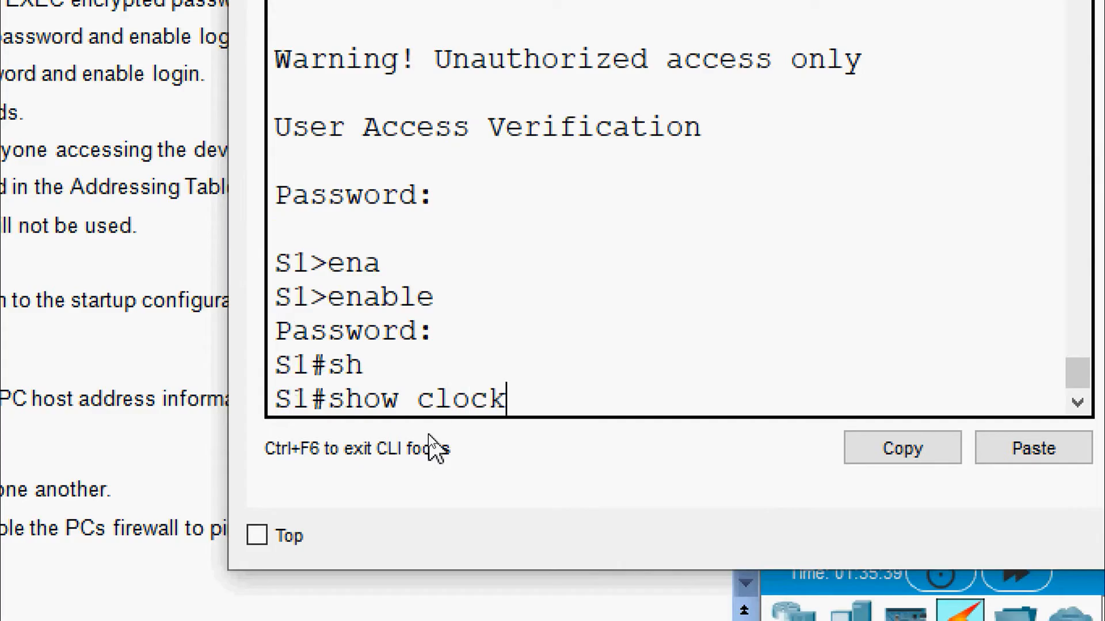
{"action": "key", "text": "Return"}
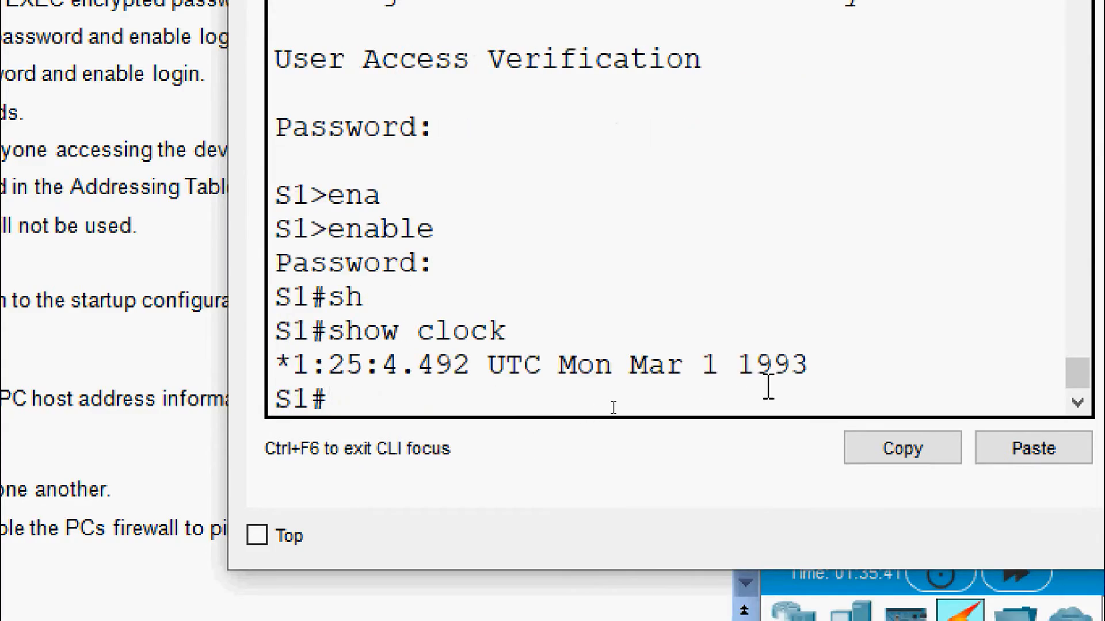
Step: Run 'clock set 10:00:00 3 May 2020' on S1
{"action": "left_click_drag", "start_coordinate": [809, 369], "coordinate": [318, 392]}
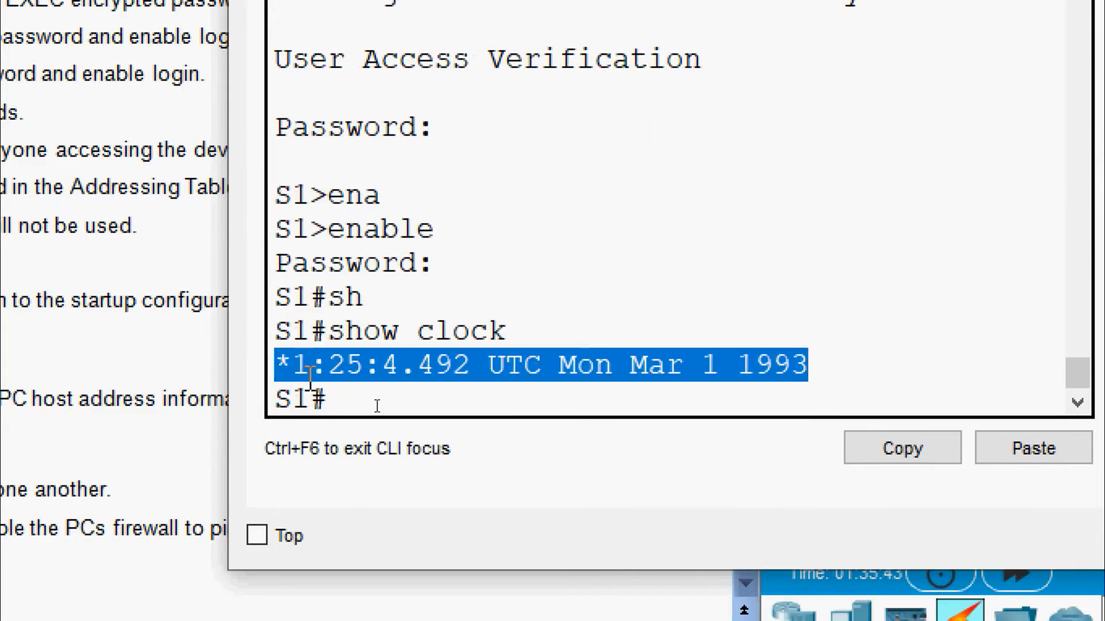
{"action": "left_click", "coordinate": [356, 396]}
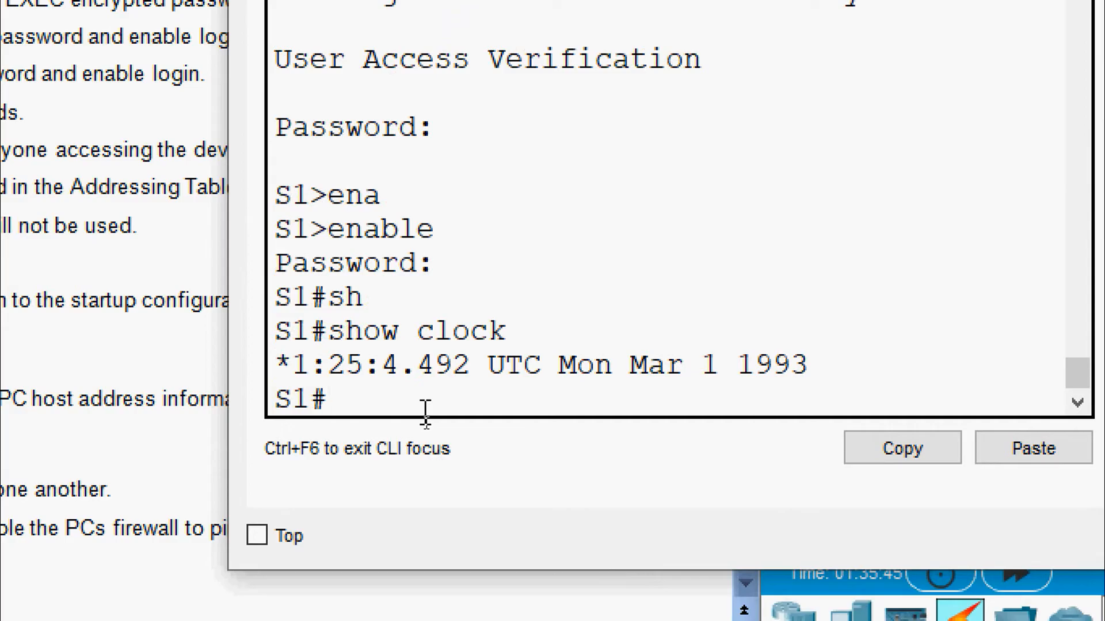
{"action": "type", "text": "clock set"}
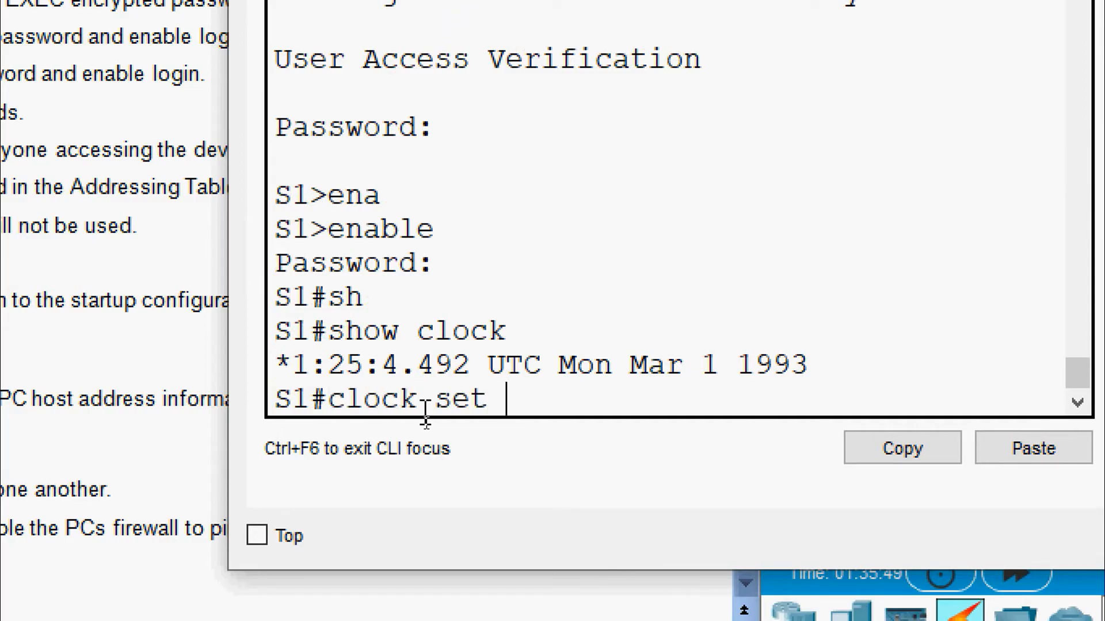
{"action": "type", "text": " 10::"}
{"action": "key", "text": "BackSpace"}
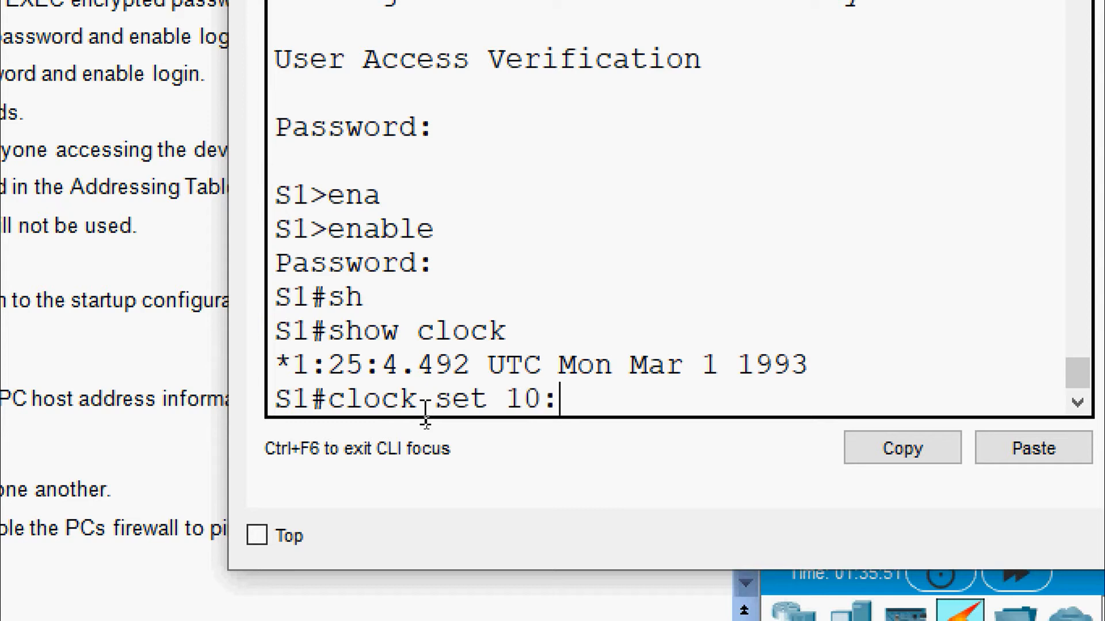
{"action": "type", "text": "00"}
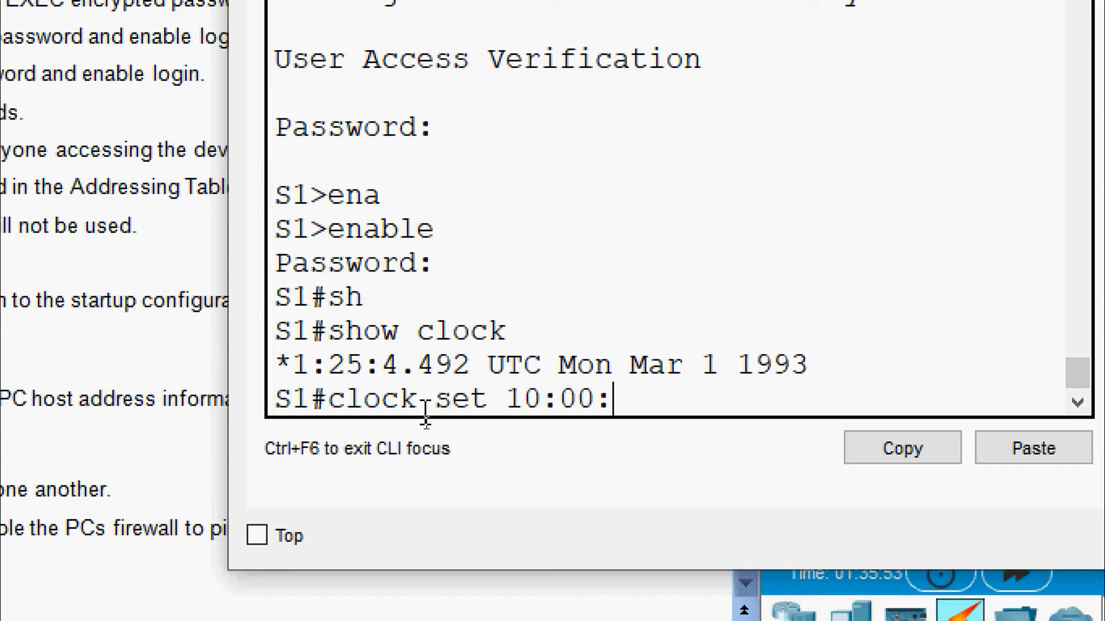
{"action": "type", "text": ":))"}
{"action": "key", "text": "BackSpace"}
{"action": "key", "text": "BackSpace"}
{"action": "type", "text": "00"}
{"action": "type", "text": " ?"}
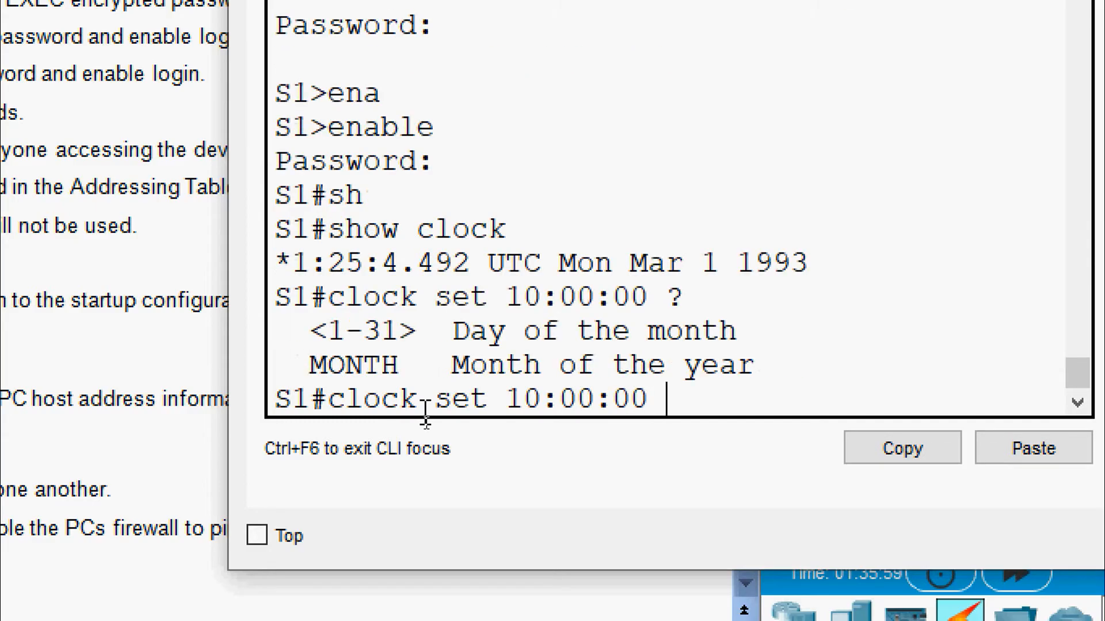
{"action": "type", "text": "3 ?"}
{"action": "type", "text": "May"}
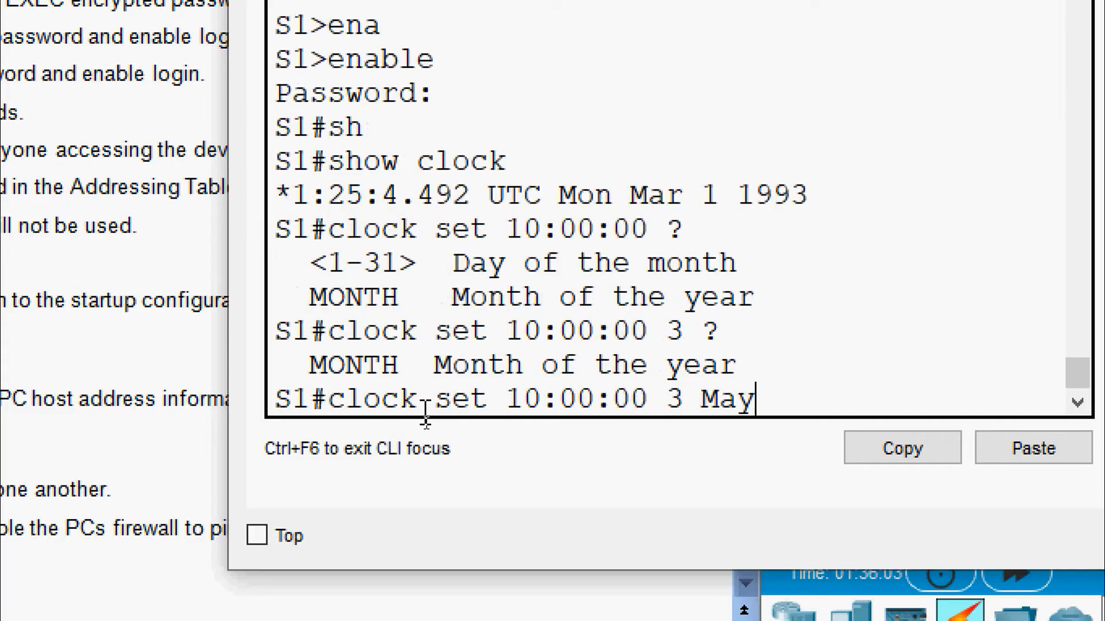
{"action": "type", "text": " ?"}
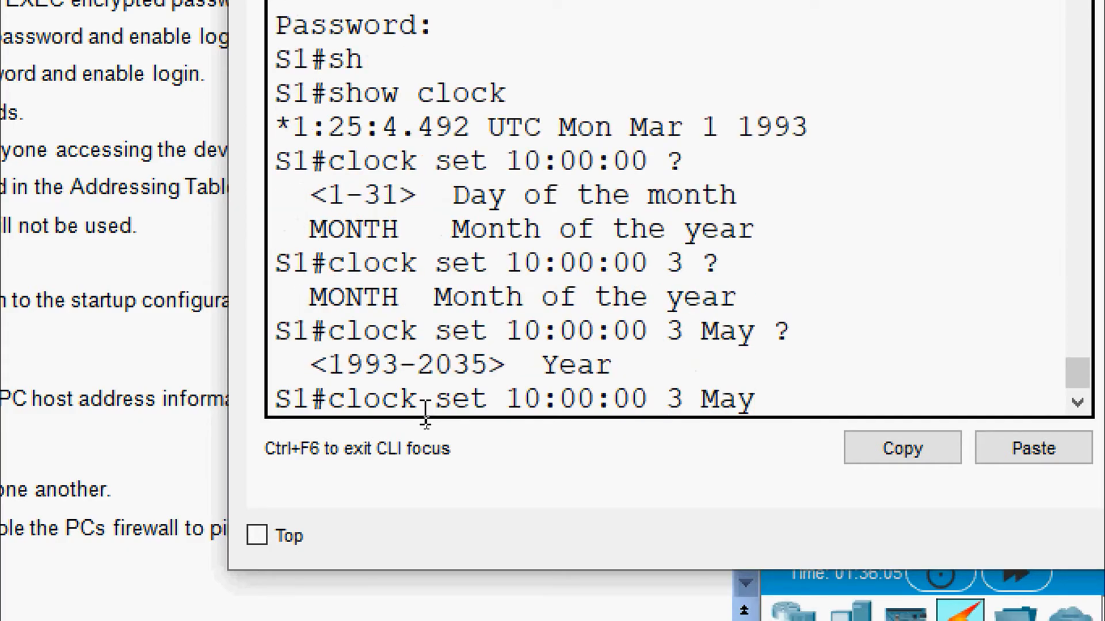
{"action": "type", "text": "2020"}
{"action": "key", "text": "Return"}
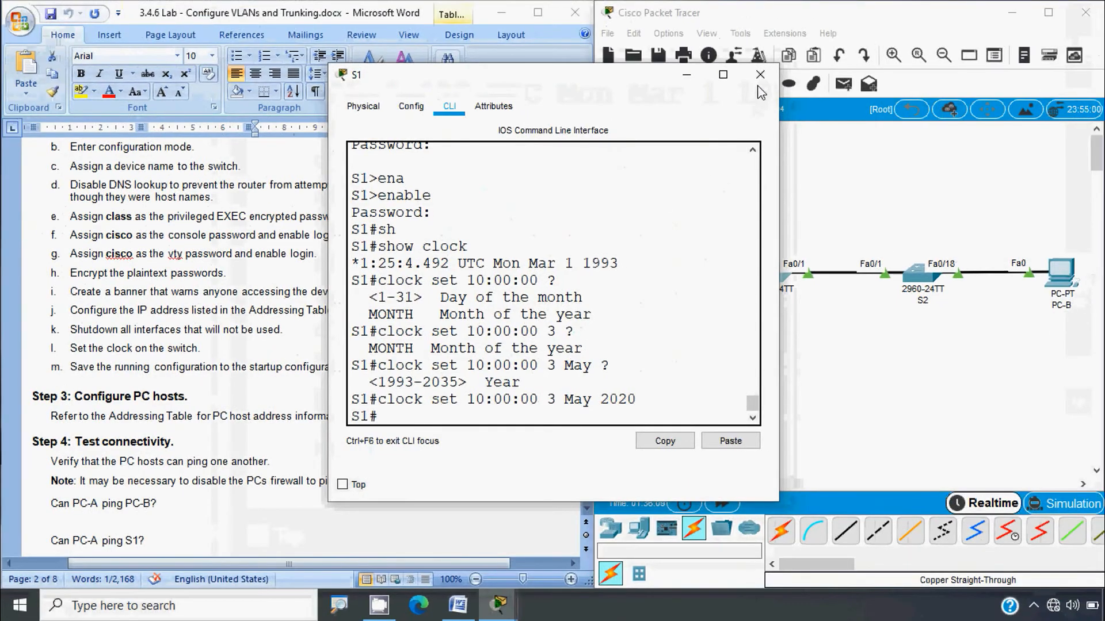
{"action": "left_click", "coordinate": [760, 74]}
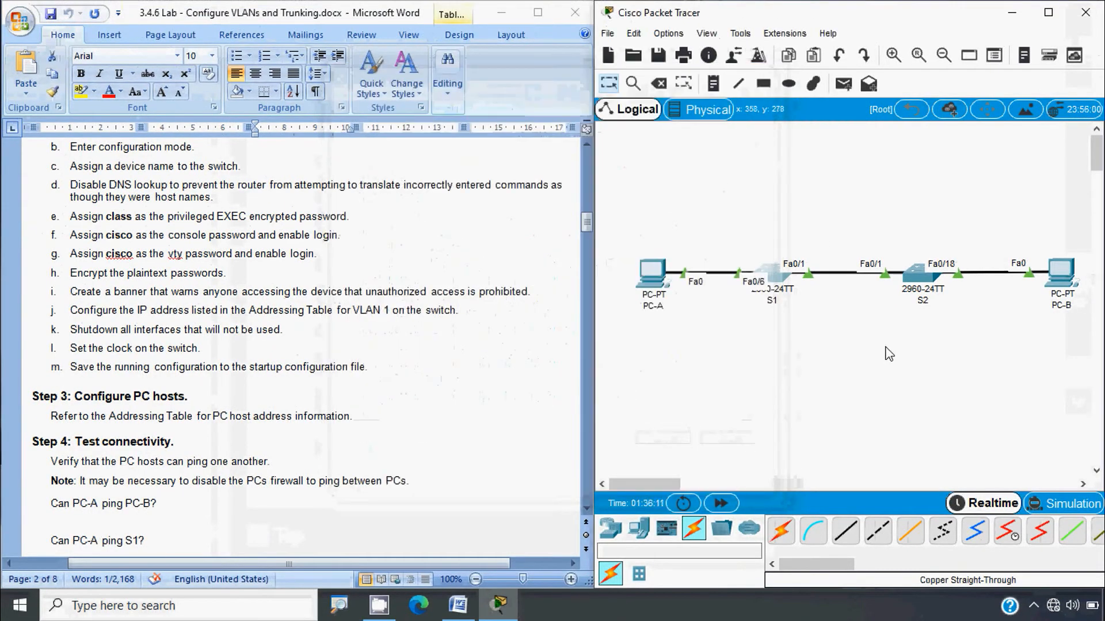
Step: Leave configuration mode on S2 and display its current clock
{"action": "left_click", "coordinate": [915, 280]}
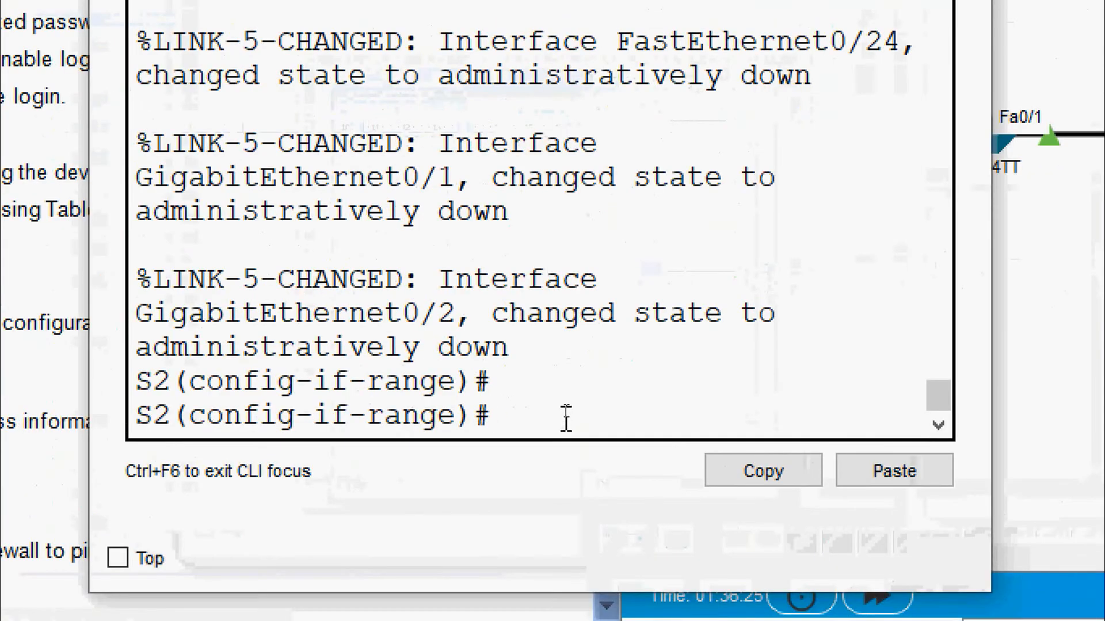
{"action": "key", "text": "ctrl+z"}
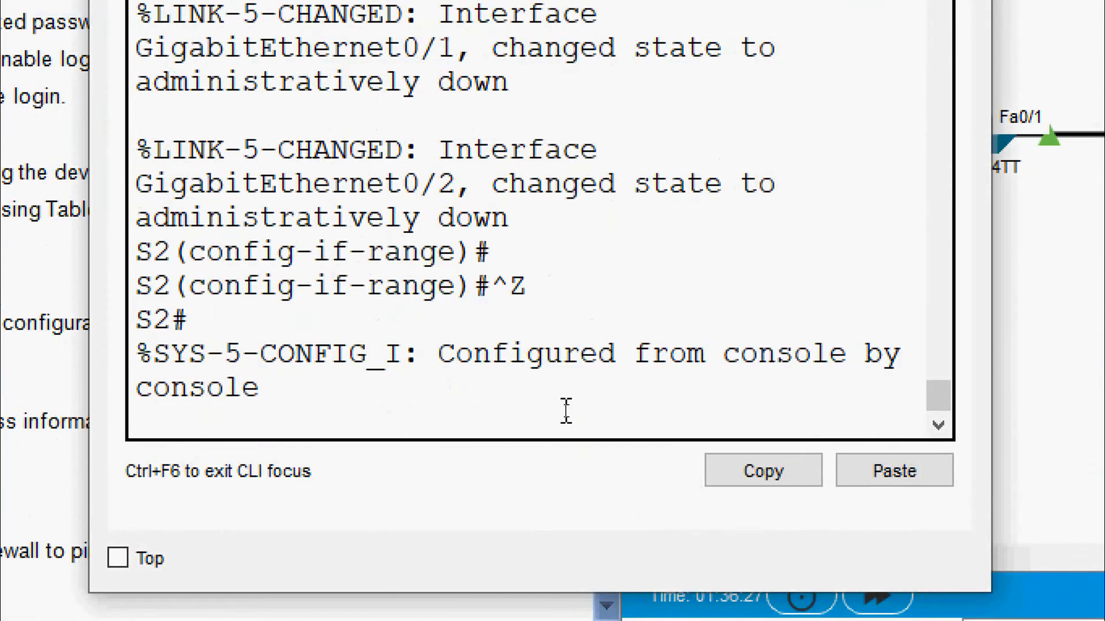
{"action": "key", "text": "Return"}
{"action": "type", "text": "sh"}
{"action": "key", "text": "Tab"}
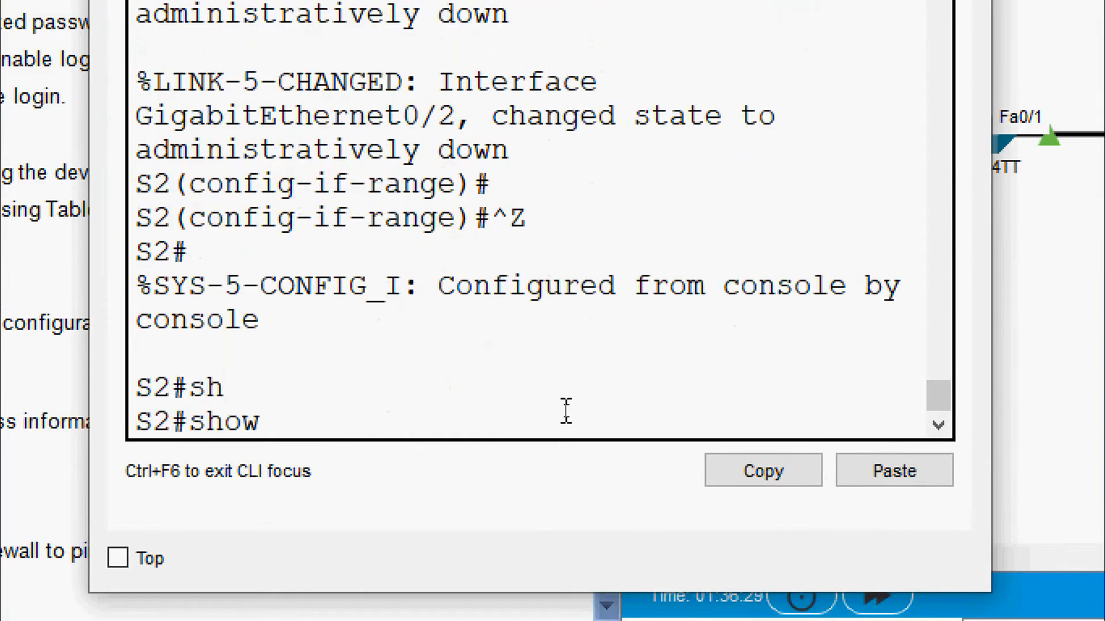
{"action": "type", "text": "clock"}
{"action": "key", "text": "Return"}
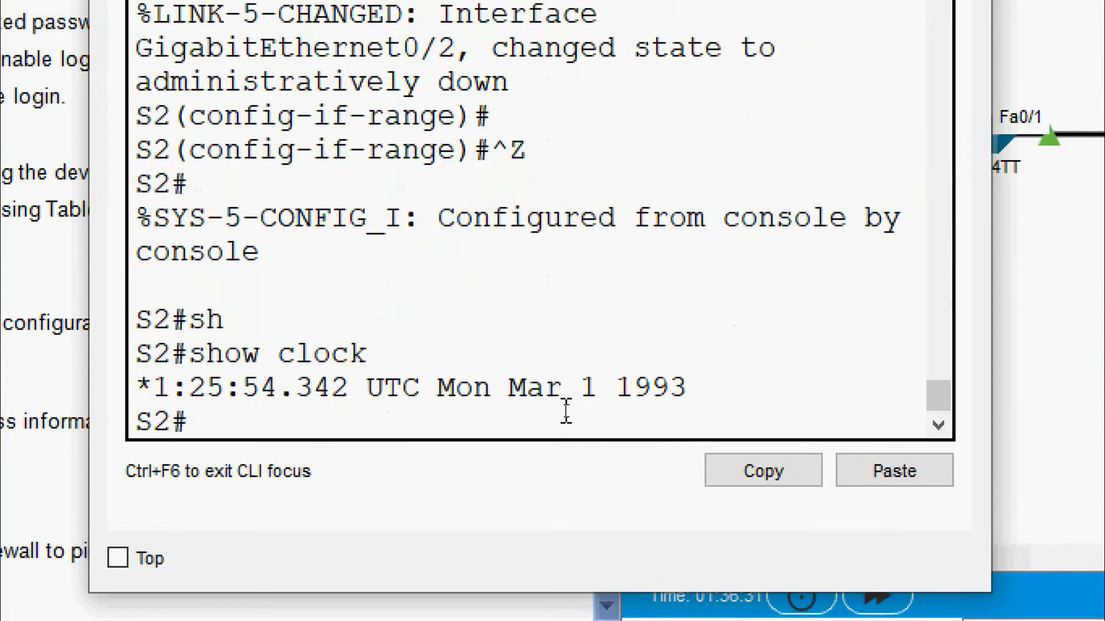
{"action": "left_click_drag", "start_coordinate": [686, 387], "coordinate": [196, 405]}
{"action": "left_click", "coordinate": [213, 421]}
Step: Run 'clock set 10:01:00 3 May 2020' on S2 and verify it with show clock
{"action": "type", "text": "clock set"}
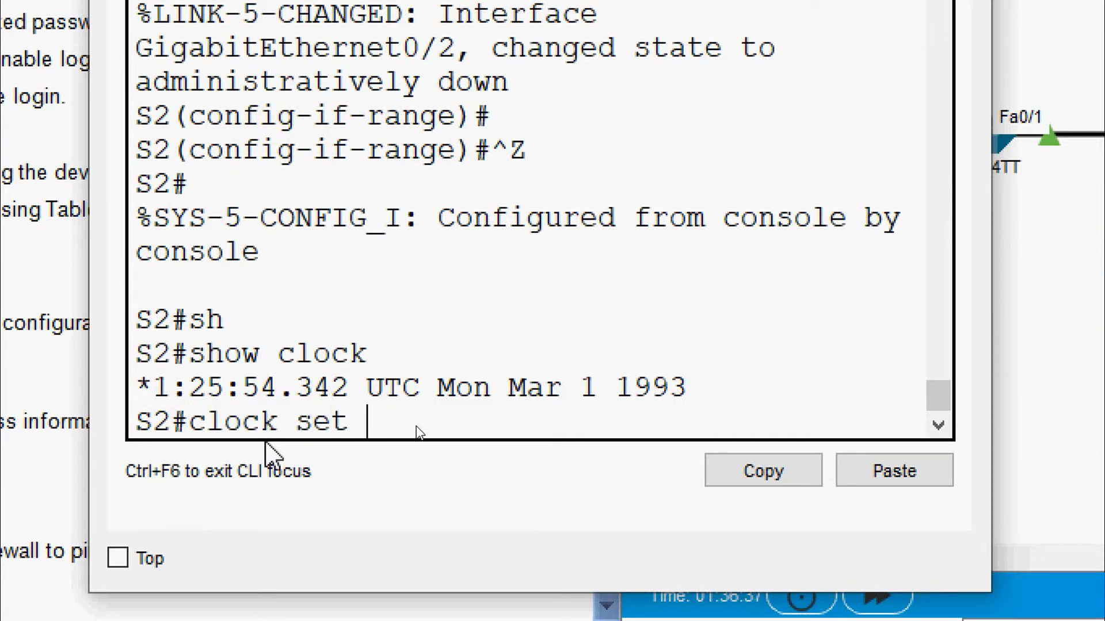
{"action": "type", "text": " 10:01:"}
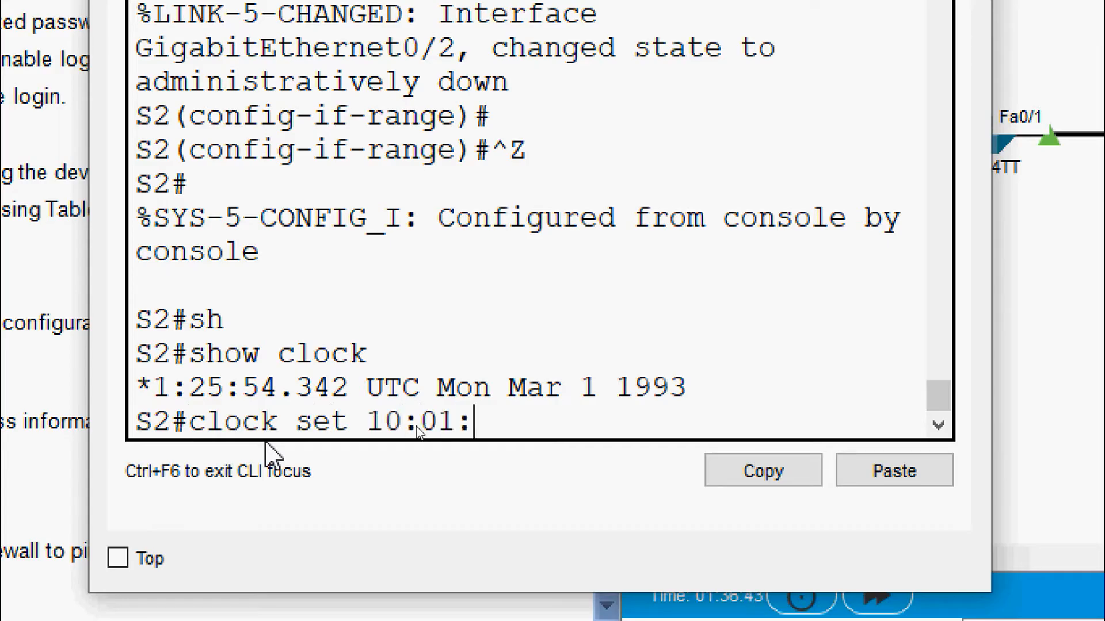
{"action": "type", "text": "00"}
{"action": "type", "text": " ?"}
{"action": "type", "text": "3"}
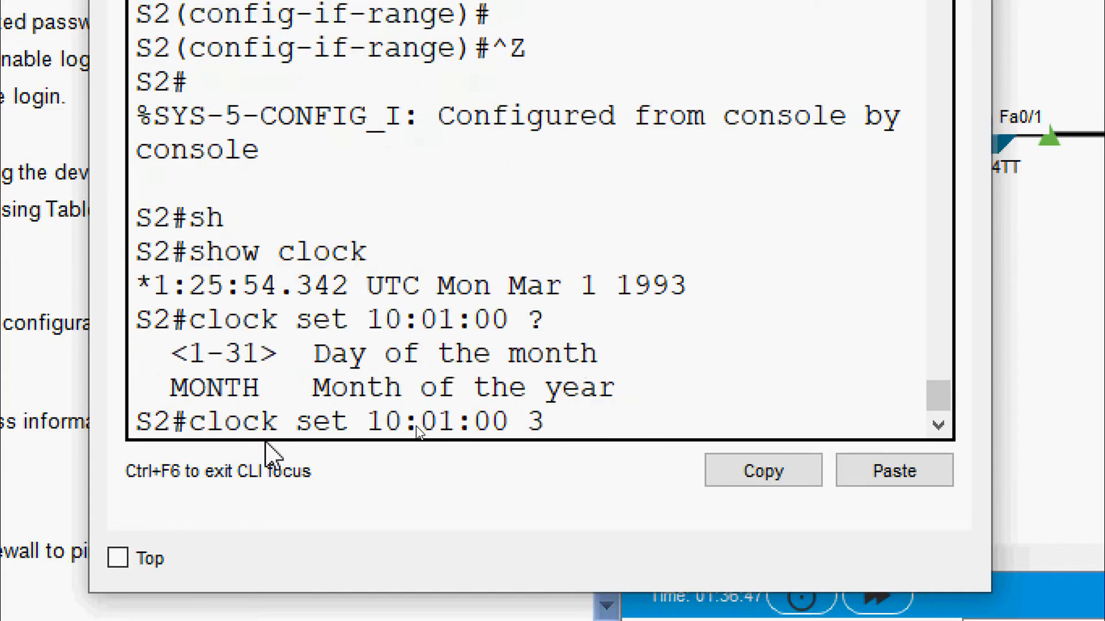
{"action": "type", "text": " May 2020"}
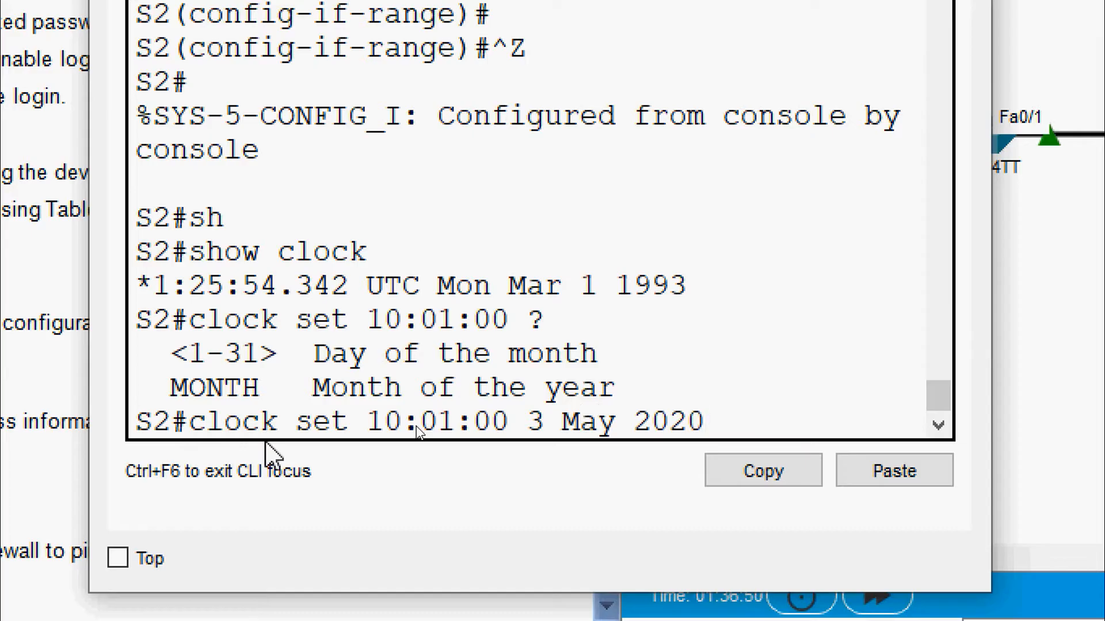
{"action": "key", "text": "Return"}
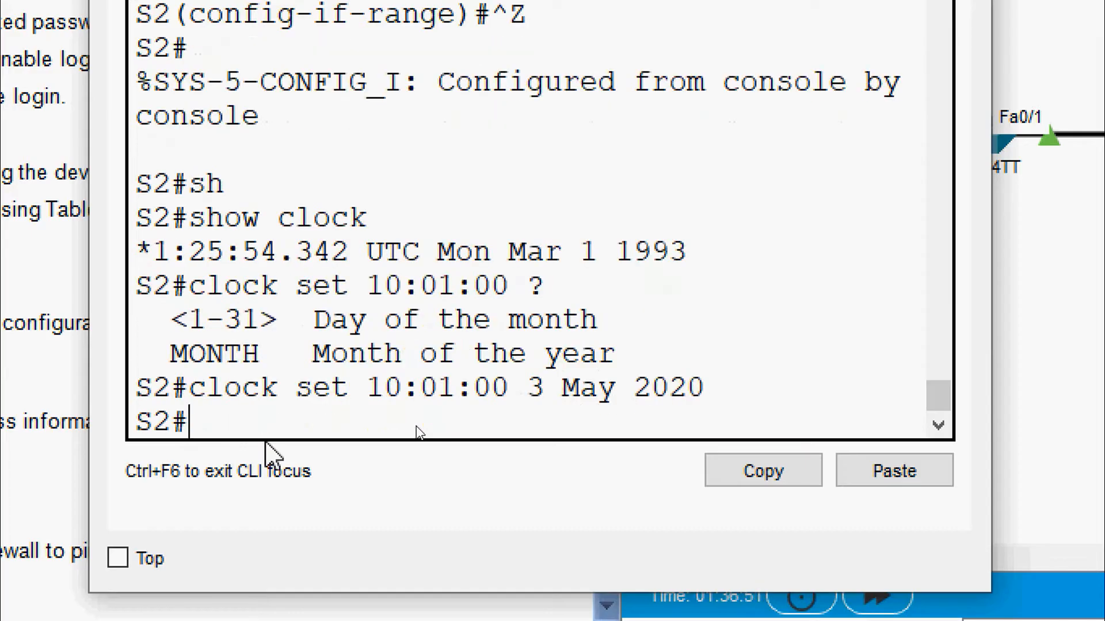
{"action": "type", "text": "sh"}
{"action": "key", "text": "Tab"}
{"action": "type", "text": "clock"}
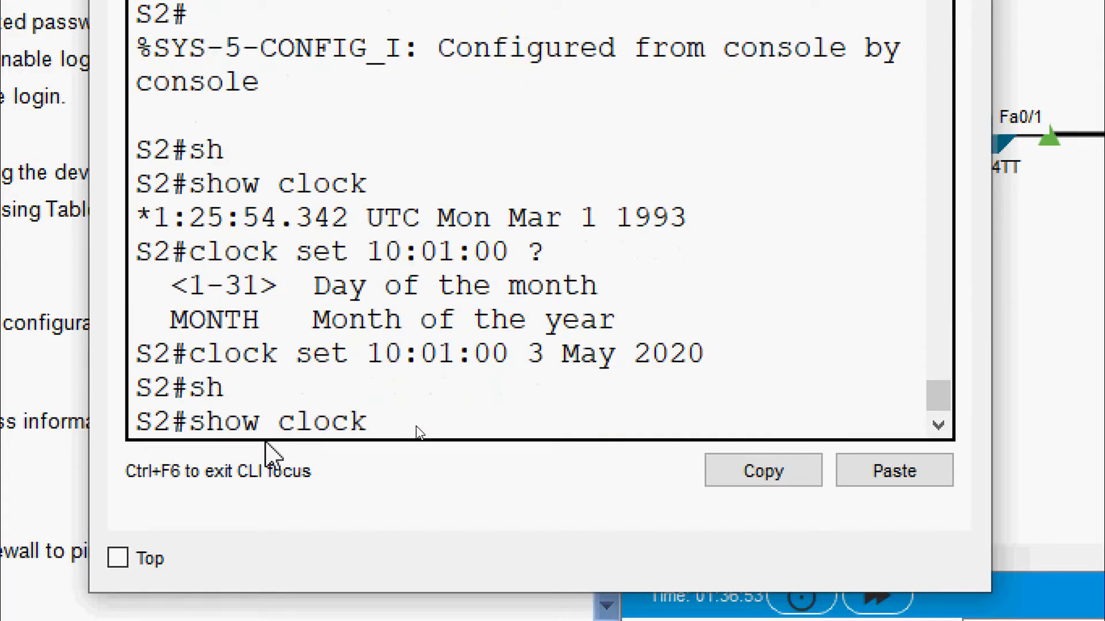
{"action": "key", "text": "Return"}
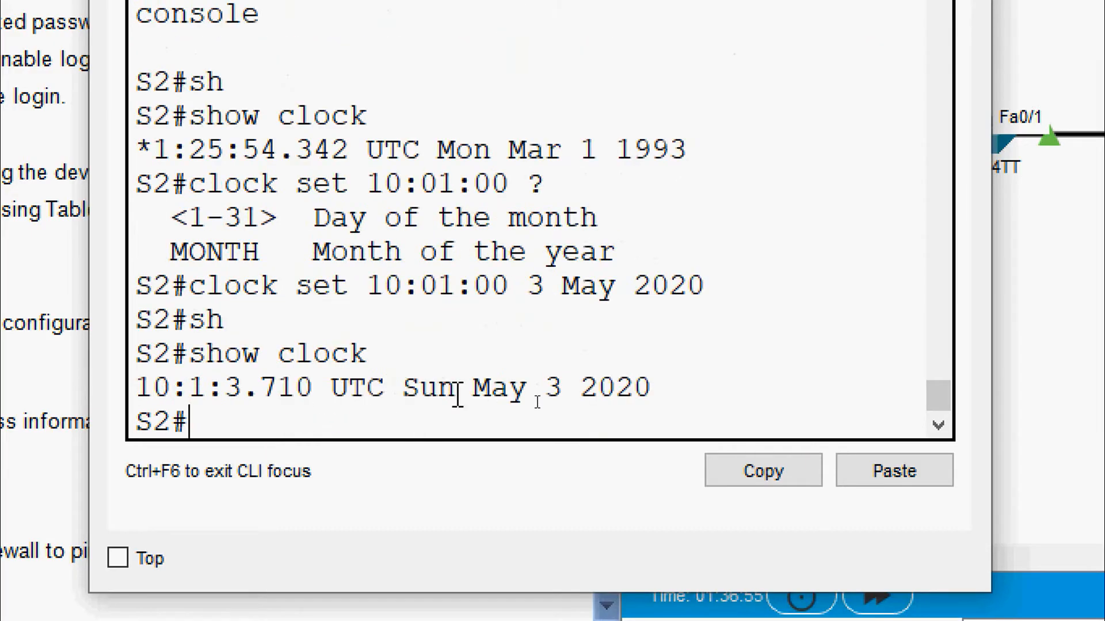
{"action": "left_click_drag", "start_coordinate": [658, 389], "coordinate": [136, 389]}
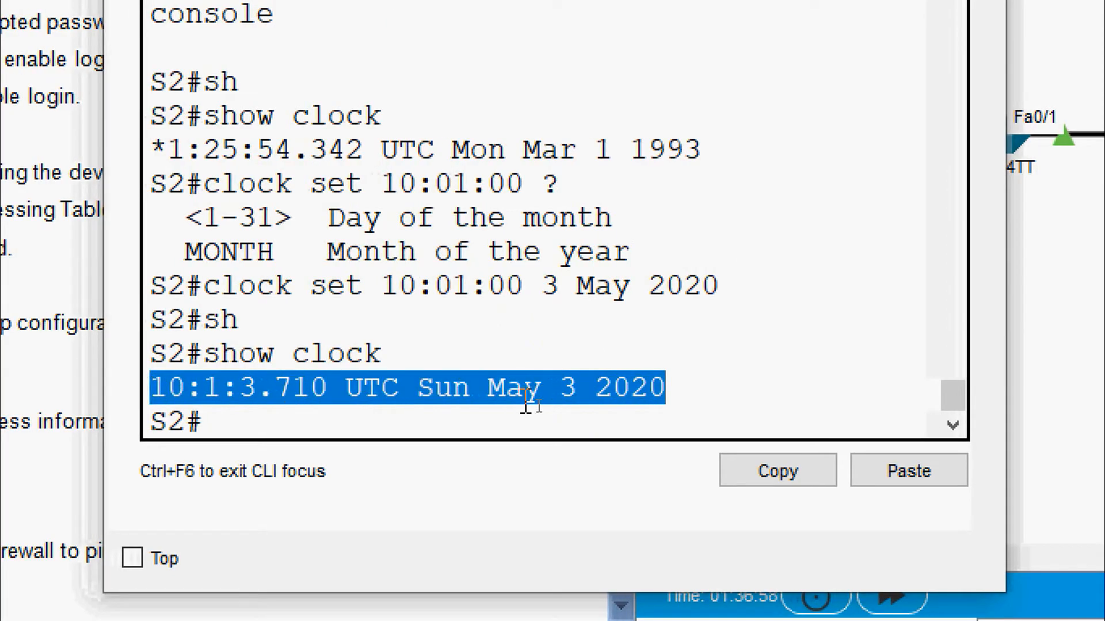
{"action": "left_click_drag", "start_coordinate": [686, 391], "coordinate": [137, 390]}
{"action": "left_click", "coordinate": [285, 390]}
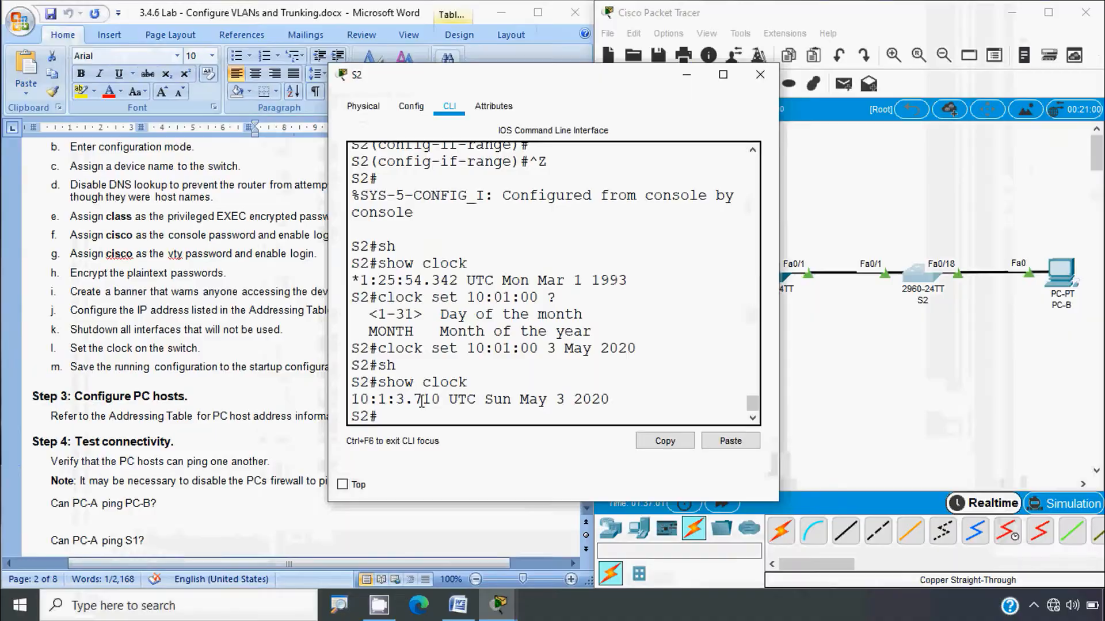
{"action": "left_click", "coordinate": [759, 74]}
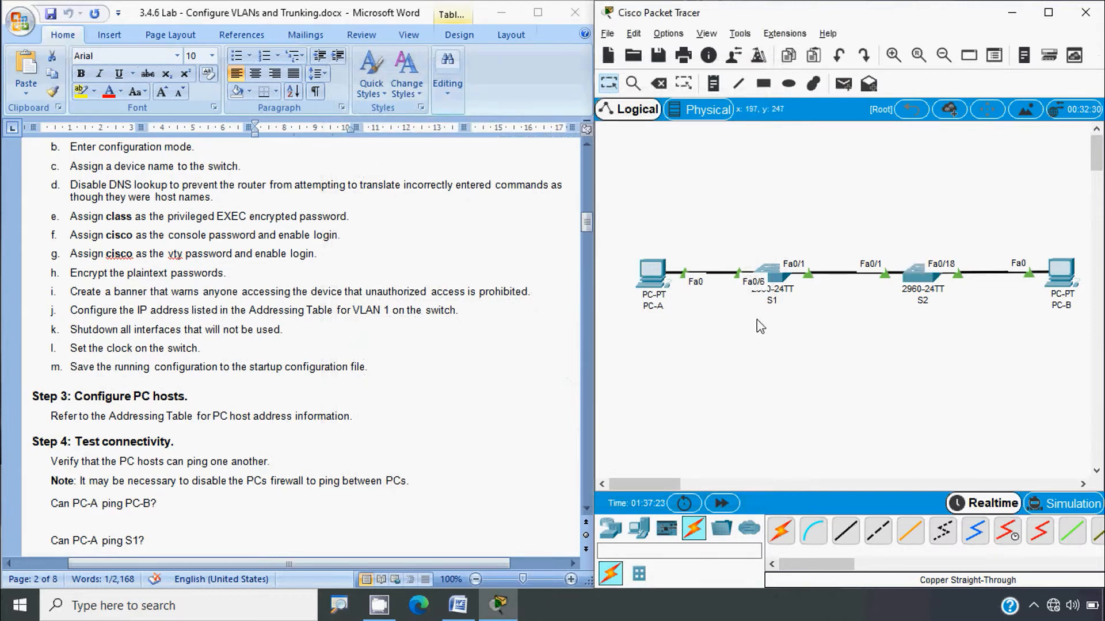
Step: Run copy running-config startup-config on S1, accepting the default startup-config filename
{"action": "left_click", "coordinate": [780, 286]}
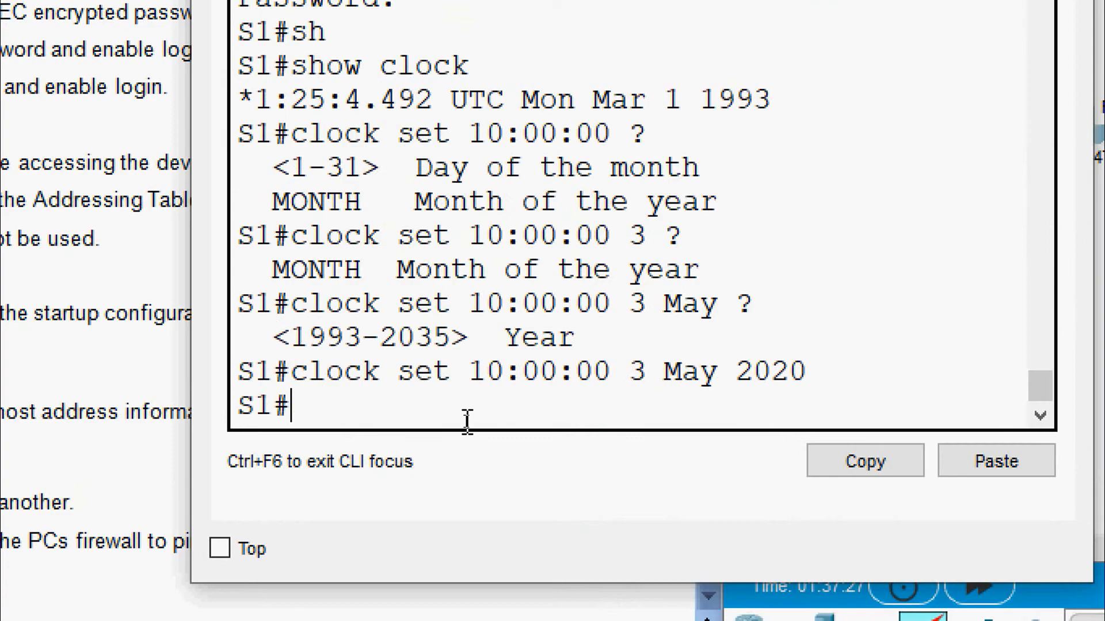
{"action": "type", "text": "copy "}
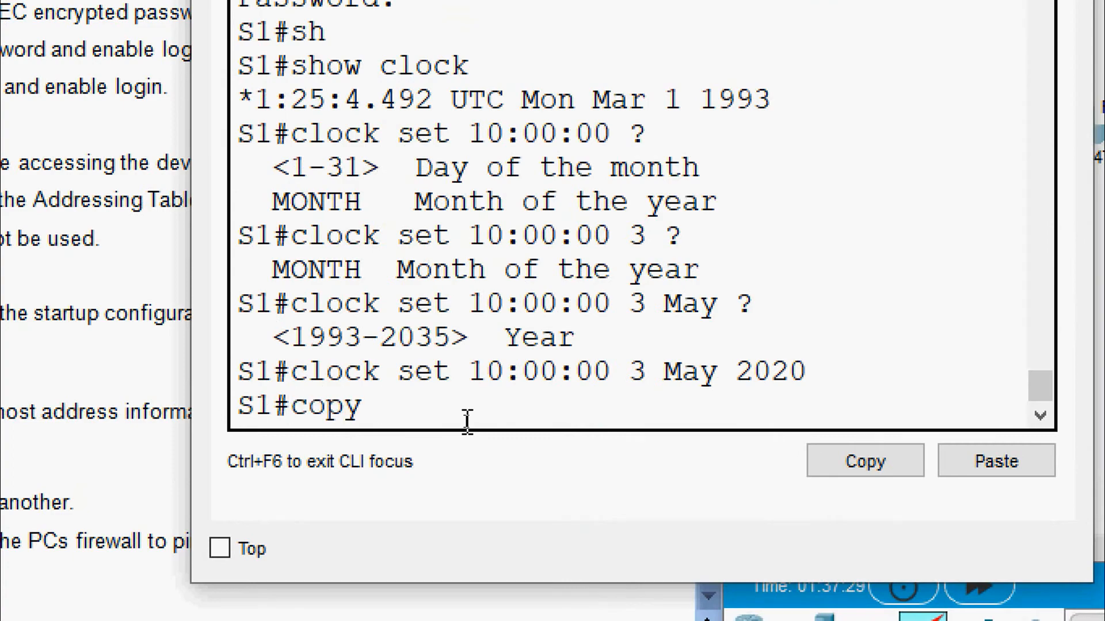
{"action": "type", "text": "r"}
{"action": "key", "text": "Tab"}
{"action": "type", "text": "st"}
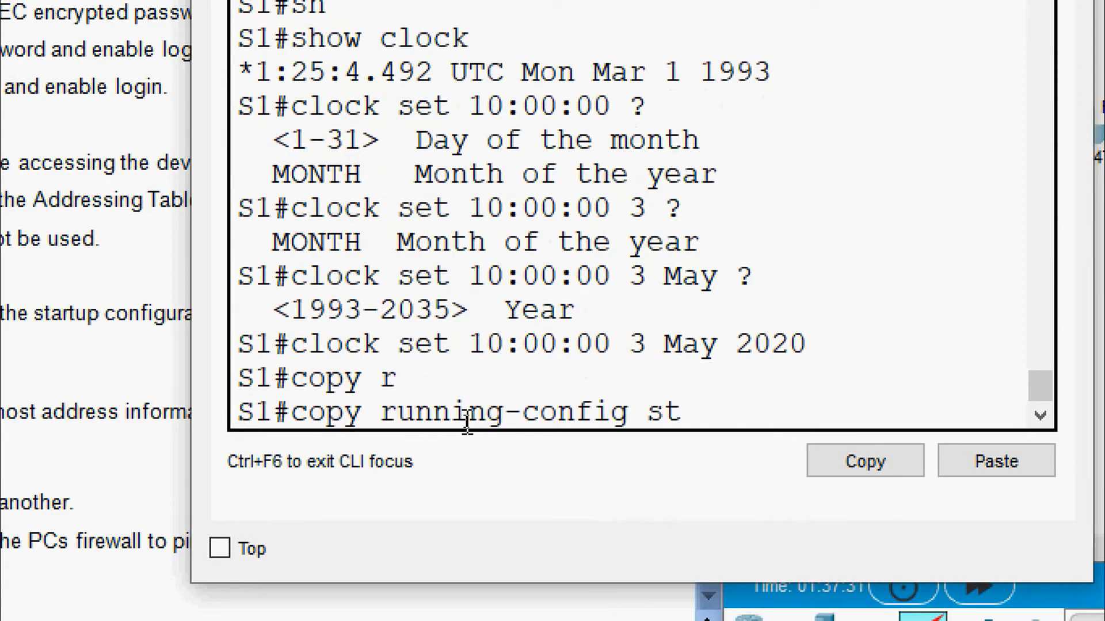
{"action": "key", "text": "Tab"}
{"action": "key", "text": "Return"}
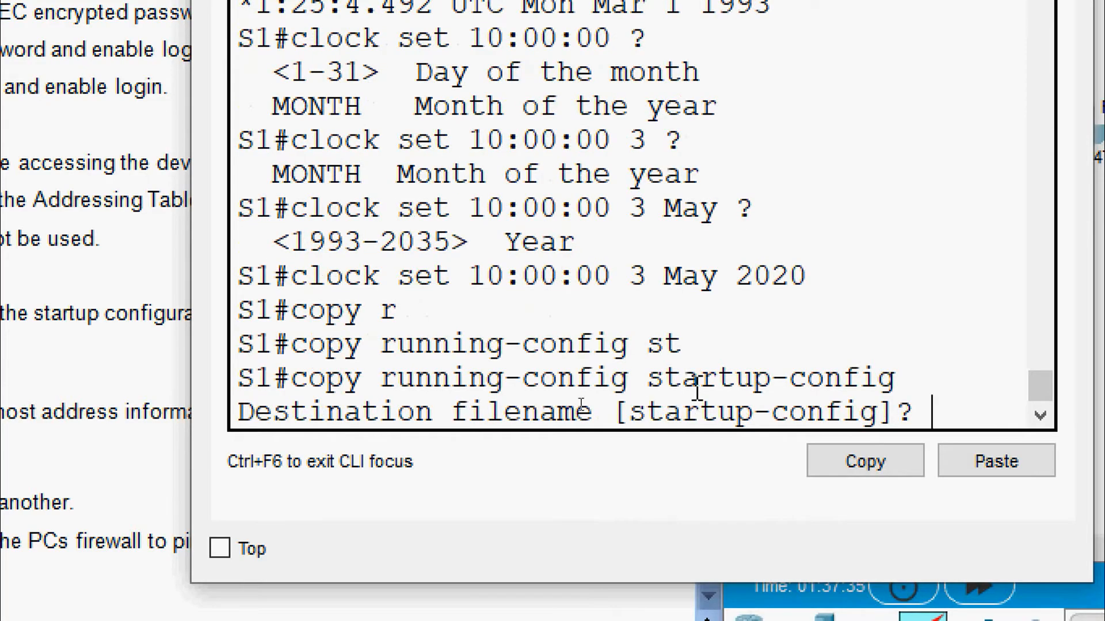
{"action": "key", "text": "Return"}
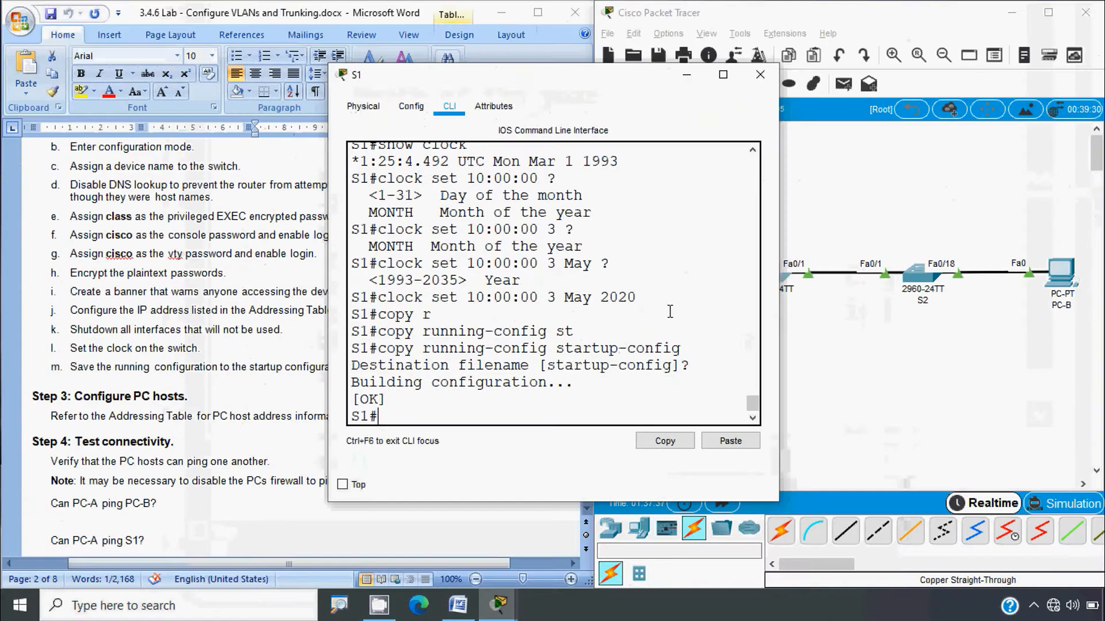
{"action": "left_click", "coordinate": [760, 74]}
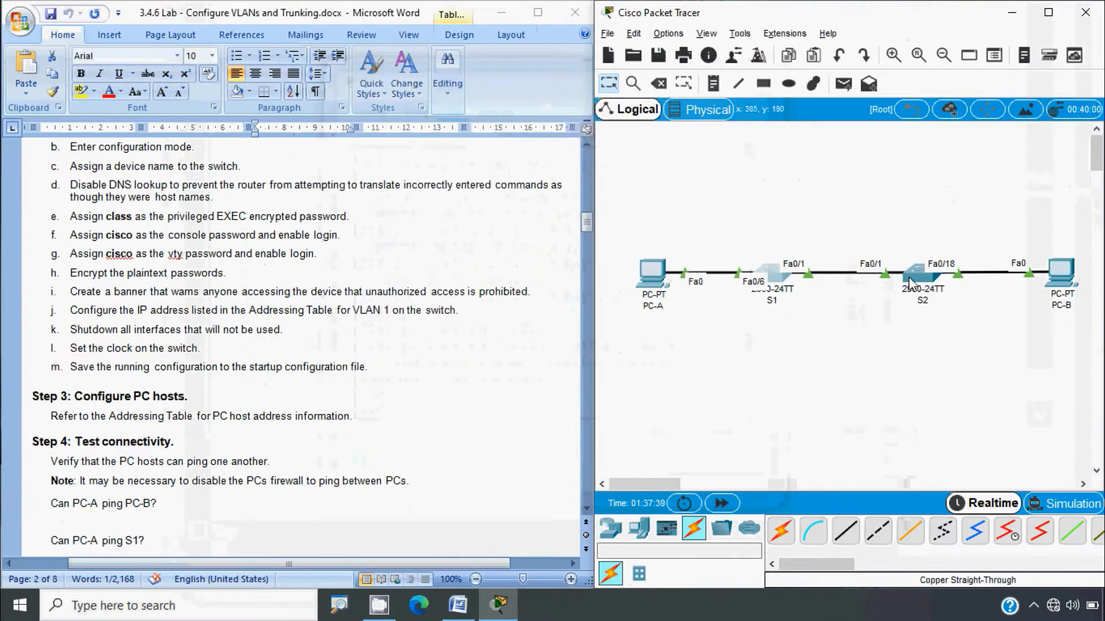
Step: Run copy running-config startup-config on S2, accepting the default destination filename
{"action": "left_click", "coordinate": [909, 278]}
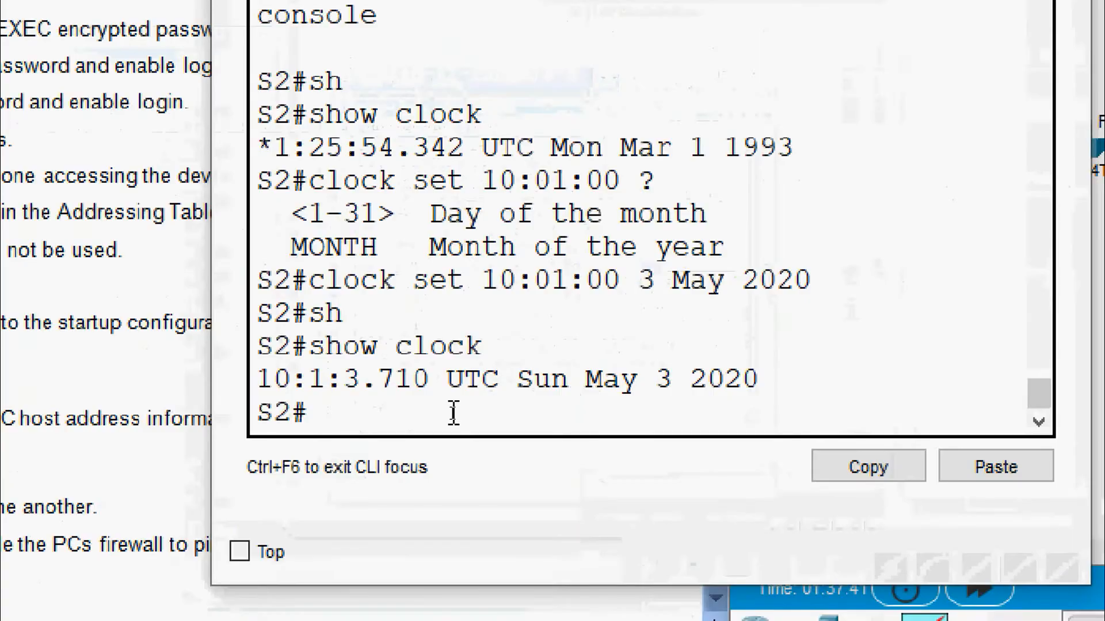
{"action": "type", "text": "copy r"}
{"action": "key", "text": "Tab"}
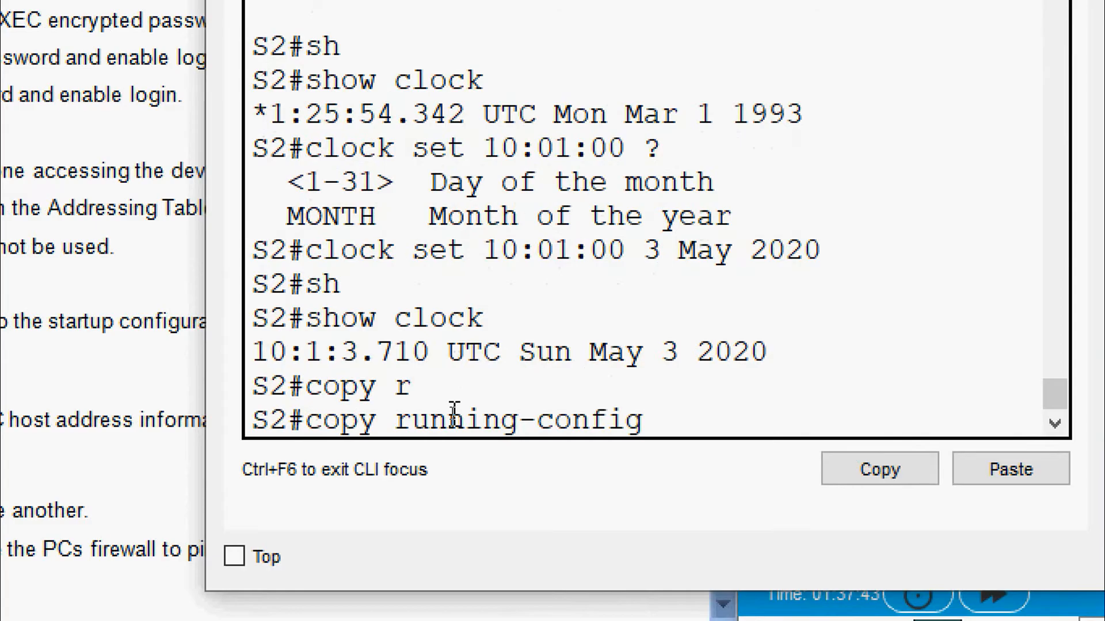
{"action": "type", "text": "st"}
{"action": "key", "text": "Tab"}
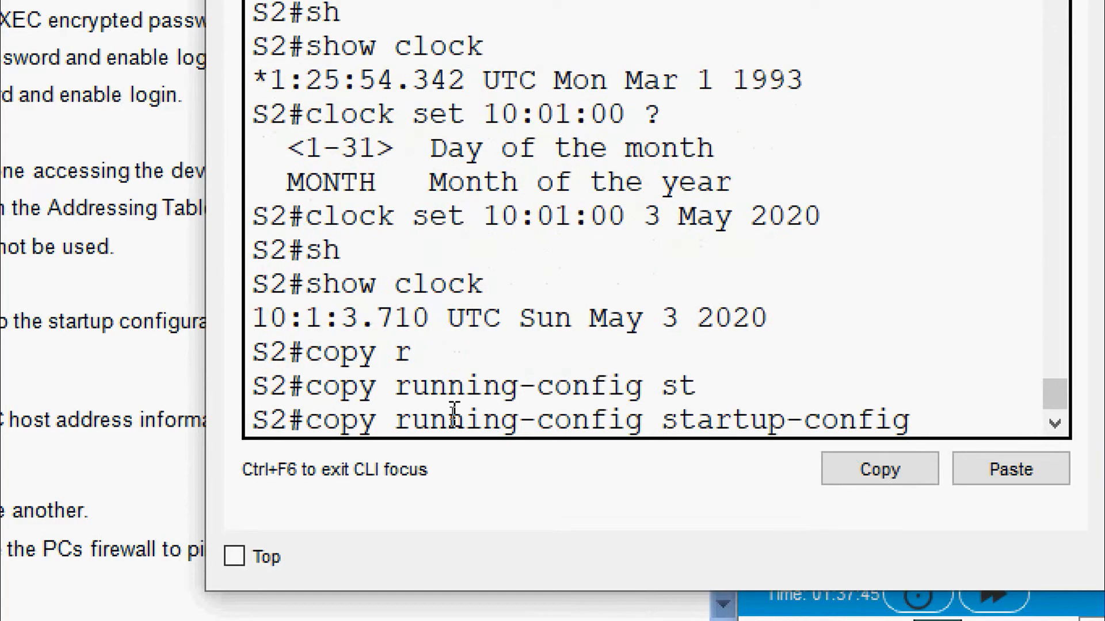
{"action": "key", "text": "Return"}
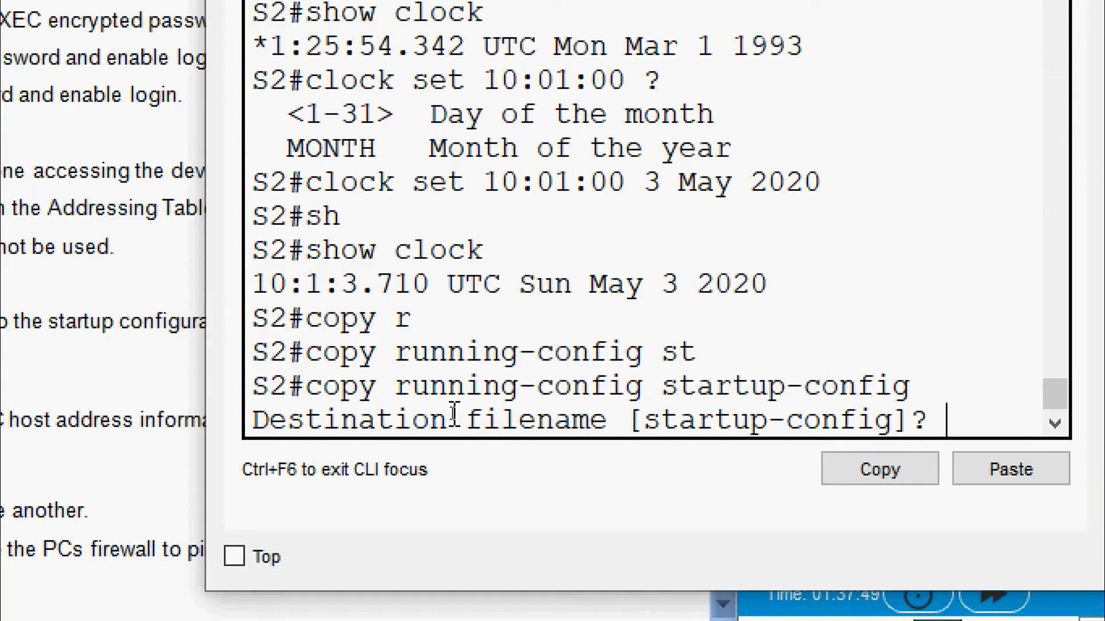
{"action": "key", "text": "Return"}
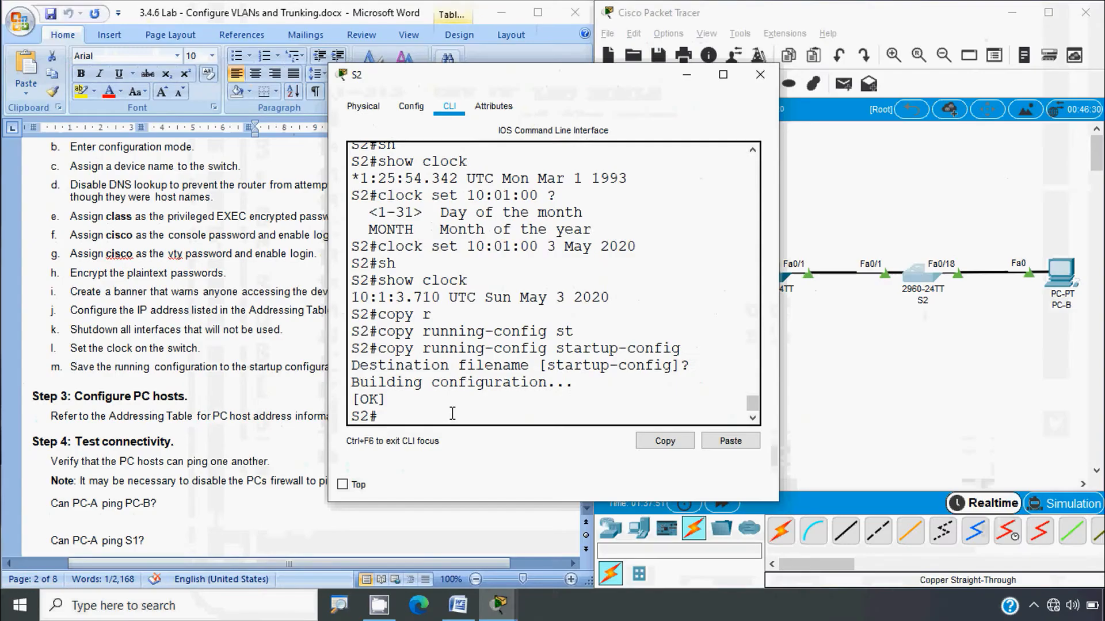
{"action": "left_click", "coordinate": [760, 74]}
{"action": "scroll", "coordinate": [177, 423], "scroll_direction": "down", "scroll_amount": 2}
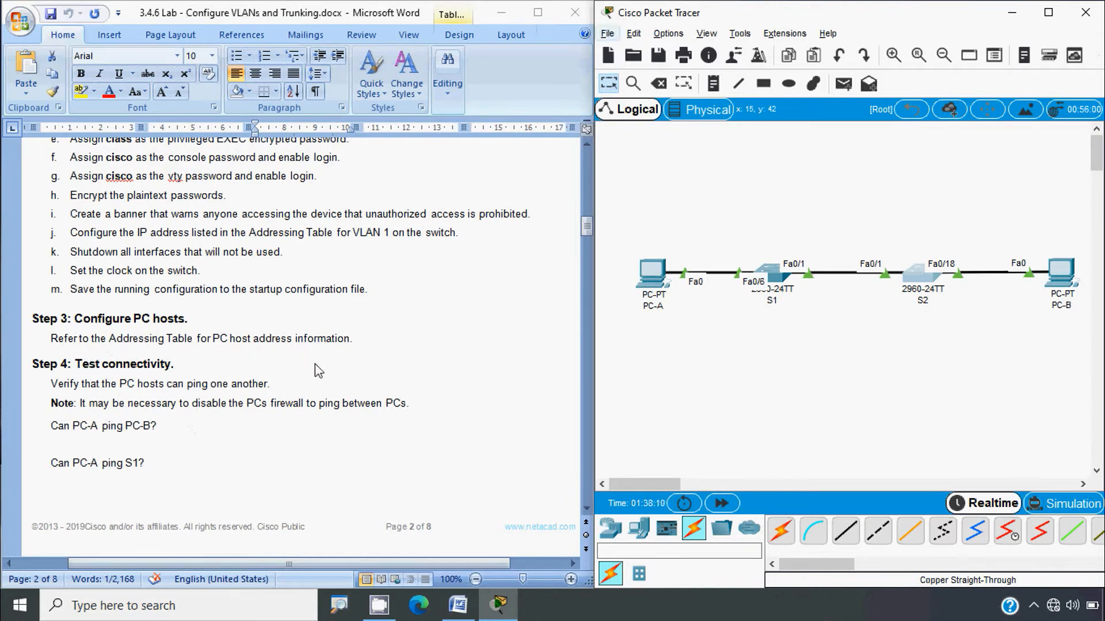
Step: Select PC-A's address 192.168.10.3 in the Addressing Table and open PC-A's device window
{"action": "left_click_drag", "start_coordinate": [586, 227], "coordinate": [588, 164]}
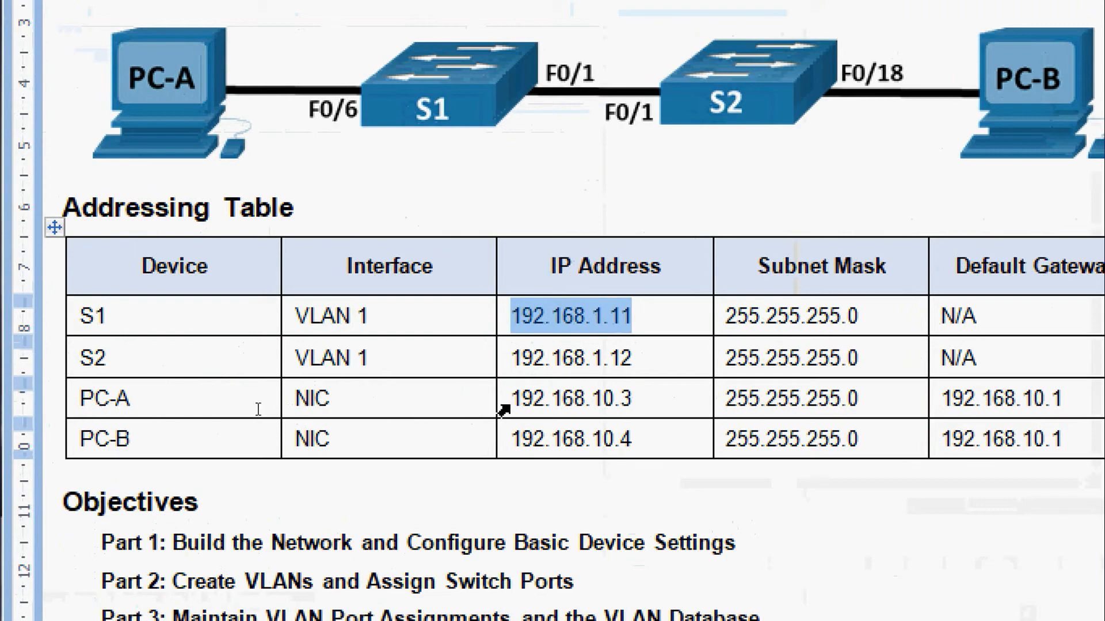
{"action": "left_click", "coordinate": [515, 400]}
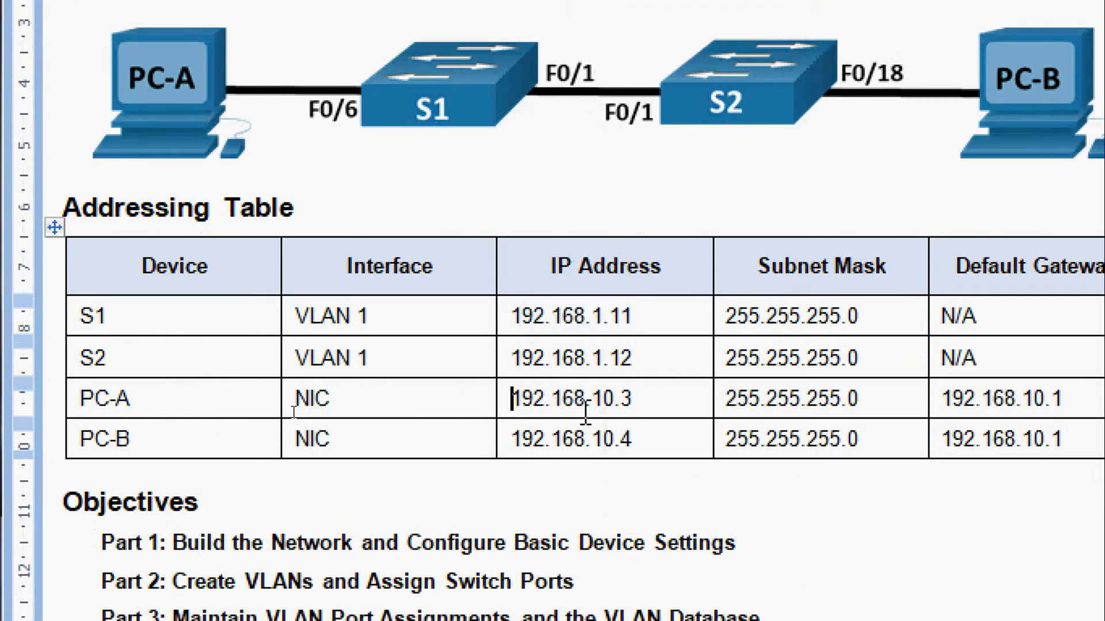
{"action": "left_click", "coordinate": [633, 401], "text": "shift"}
{"action": "key", "text": "ctrl+c"}
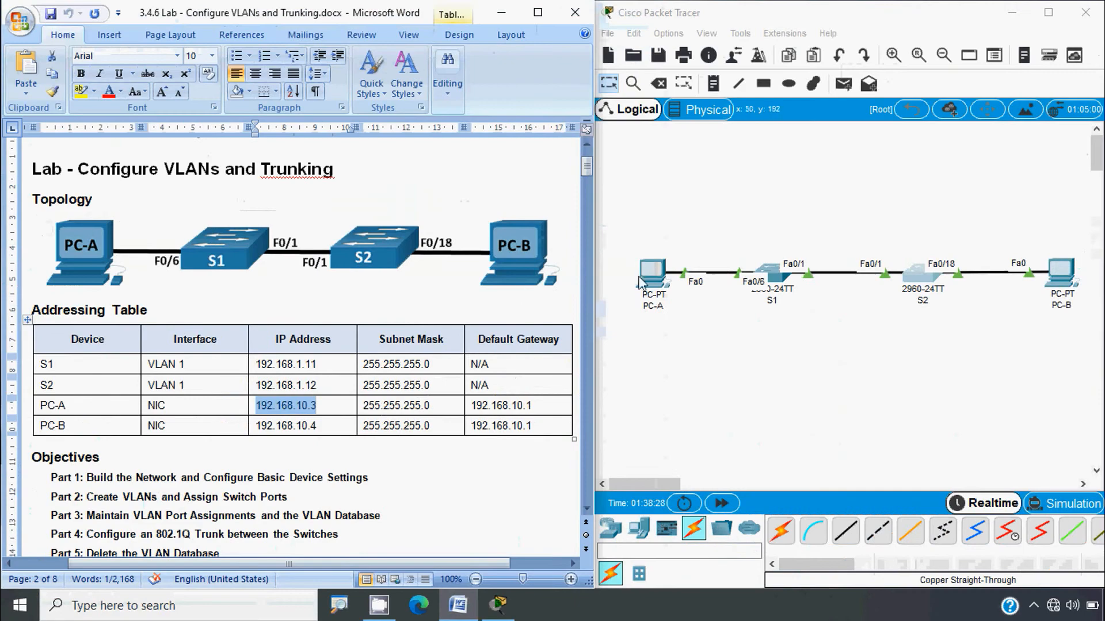
{"action": "left_click", "coordinate": [649, 273]}
Step: In PC-A's IP Configuration, paste IP 192.168.10.3 and accept mask 255.255.255.0
{"action": "left_click", "coordinate": [460, 107]}
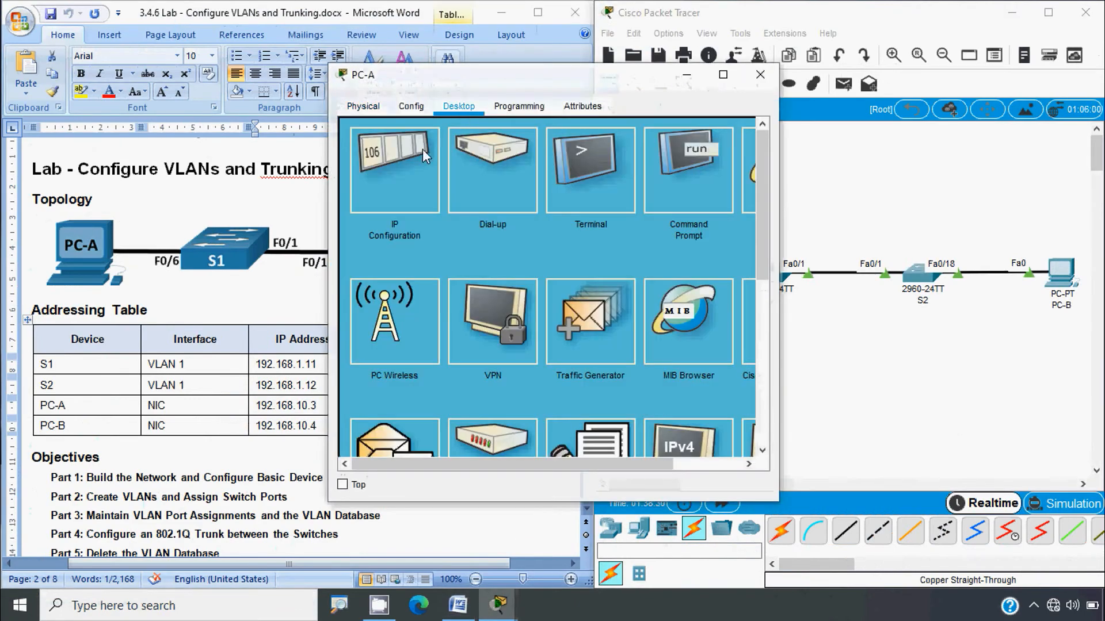
{"action": "left_click", "coordinate": [422, 151]}
{"action": "left_click", "coordinate": [506, 219]}
{"action": "key", "text": "ctrl+v"}
{"action": "left_click", "coordinate": [508, 235]}
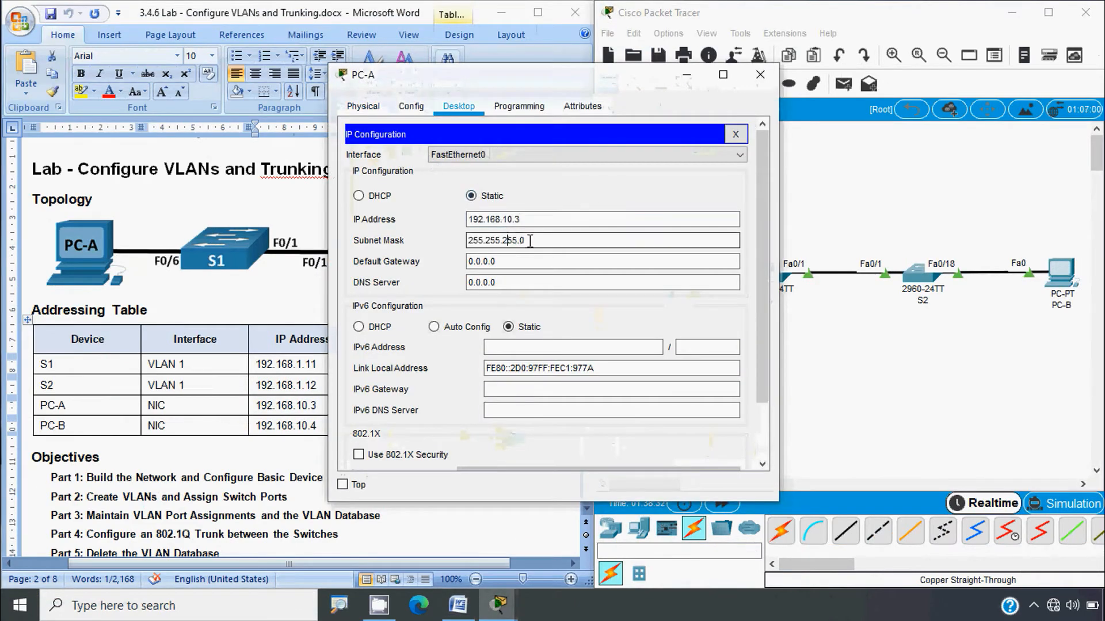
{"action": "left_click_drag", "start_coordinate": [529, 241], "coordinate": [444, 230]}
Step: Set PC-A's default gateway to 192.168.10.1, then select PC-B's address 192.168.10.4 in the document
{"action": "left_click", "coordinate": [317, 371]}
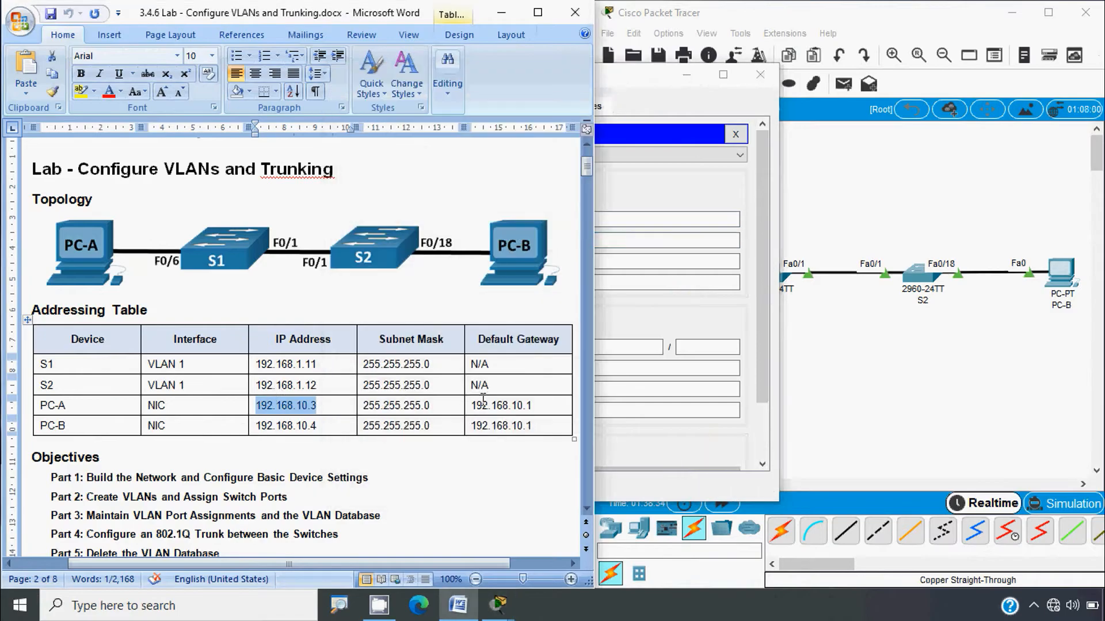
{"action": "left_click", "coordinate": [616, 264]}
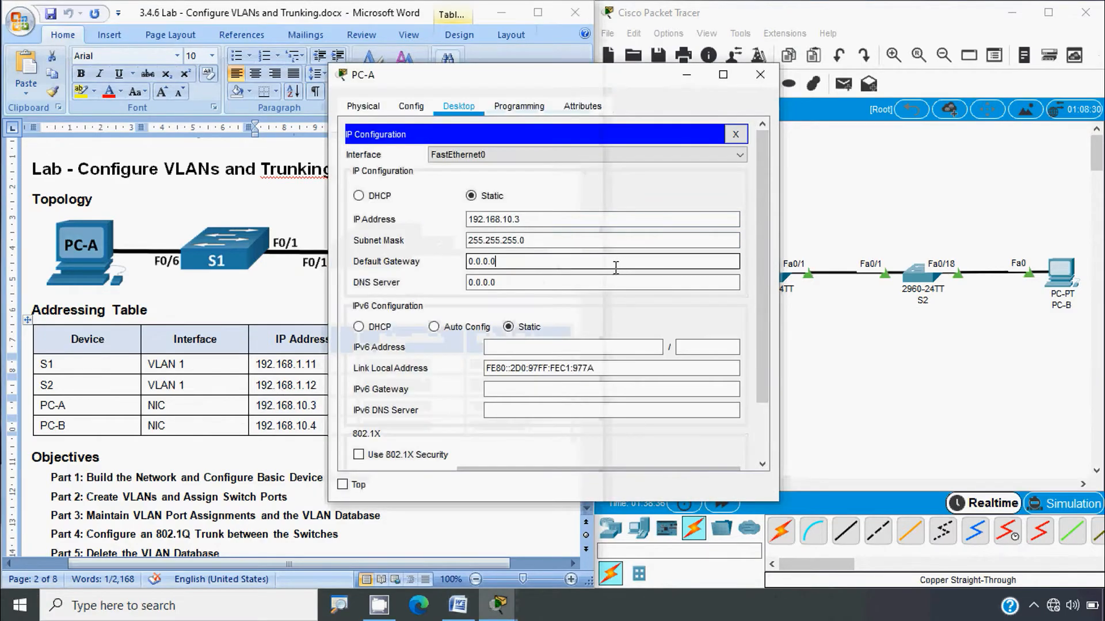
{"action": "double_click", "coordinate": [520, 262]}
{"action": "key", "text": "ctrl+v"}
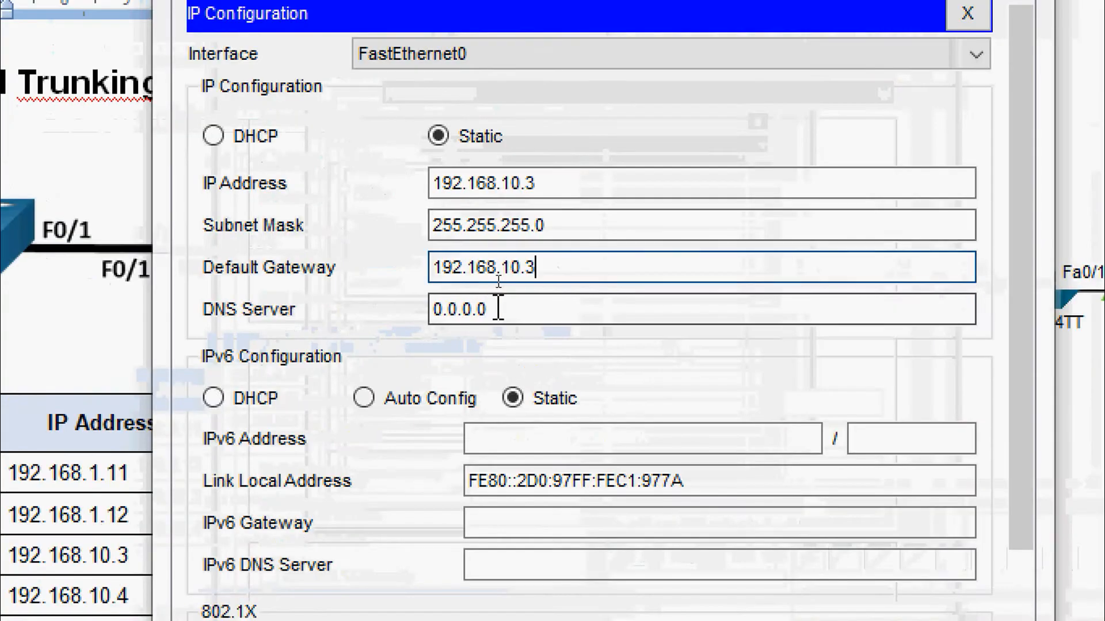
{"action": "key", "text": "BackSpace"}
{"action": "type", "text": "1"}
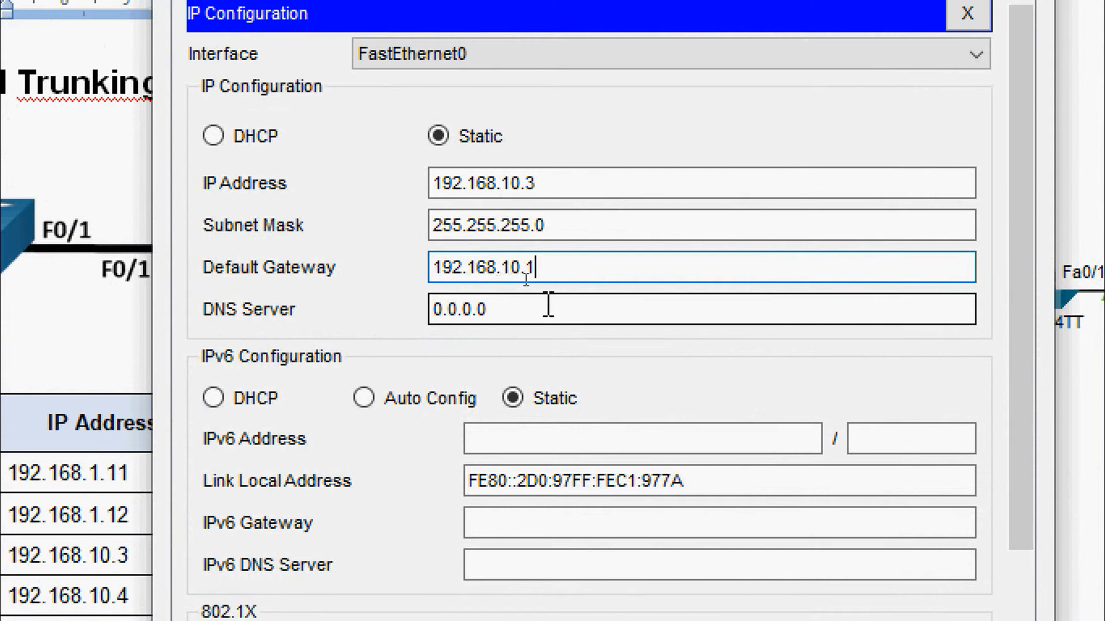
{"action": "left_click", "coordinate": [547, 305]}
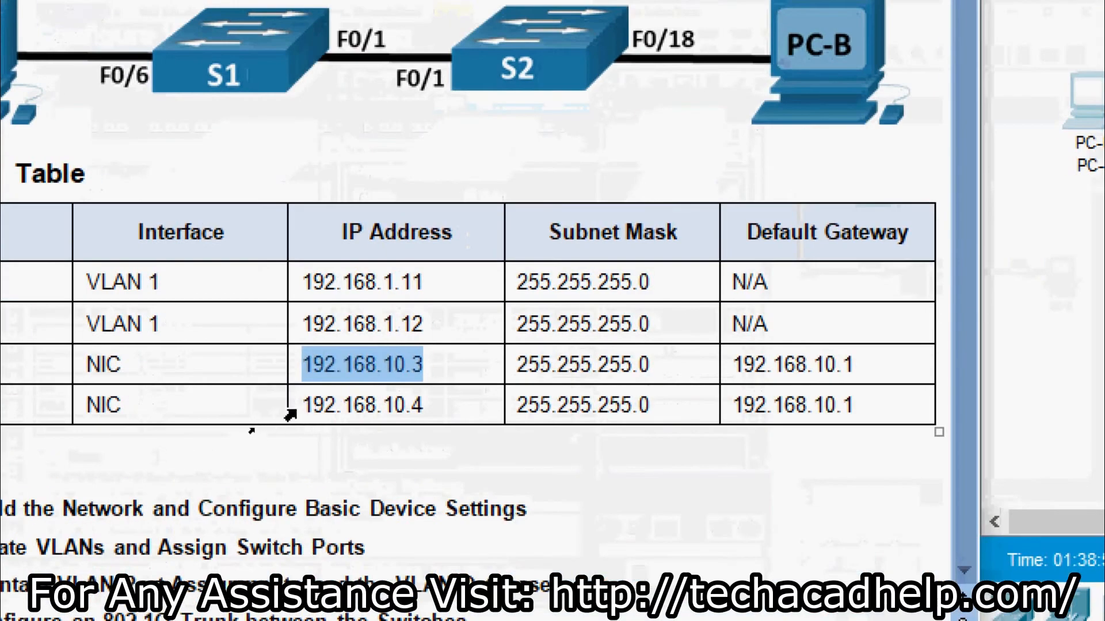
{"action": "left_click_drag", "start_coordinate": [309, 410], "coordinate": [422, 412]}
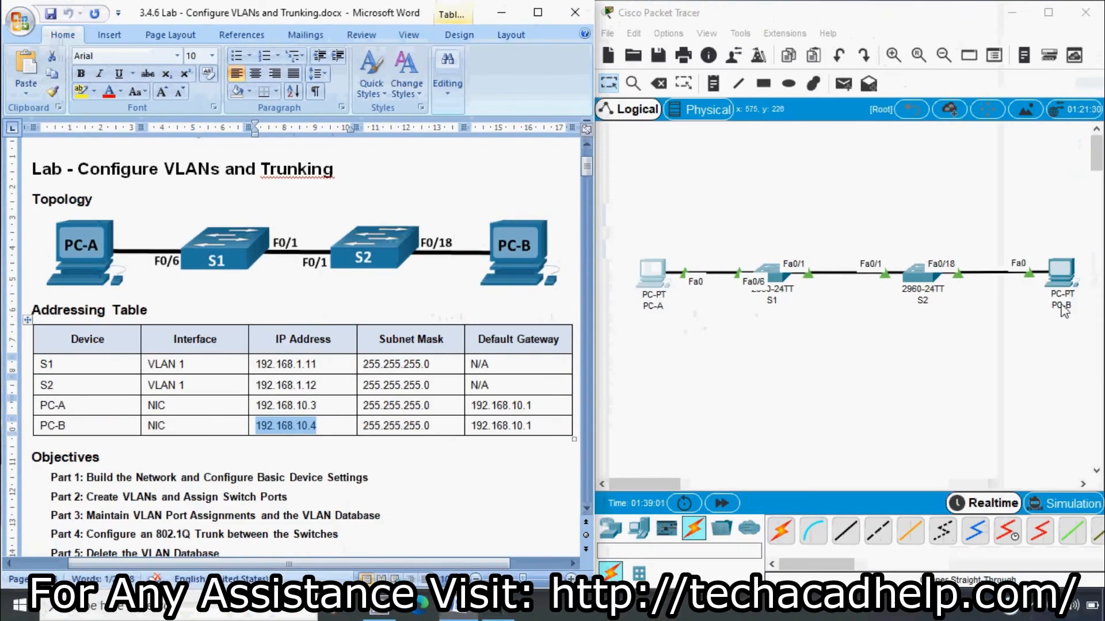
Step: In PC-B's IP Configuration, enter IP 192.168.10.4 with mask 255.255.255.0
{"action": "left_click", "coordinate": [1060, 276]}
{"action": "left_click", "coordinate": [459, 106]}
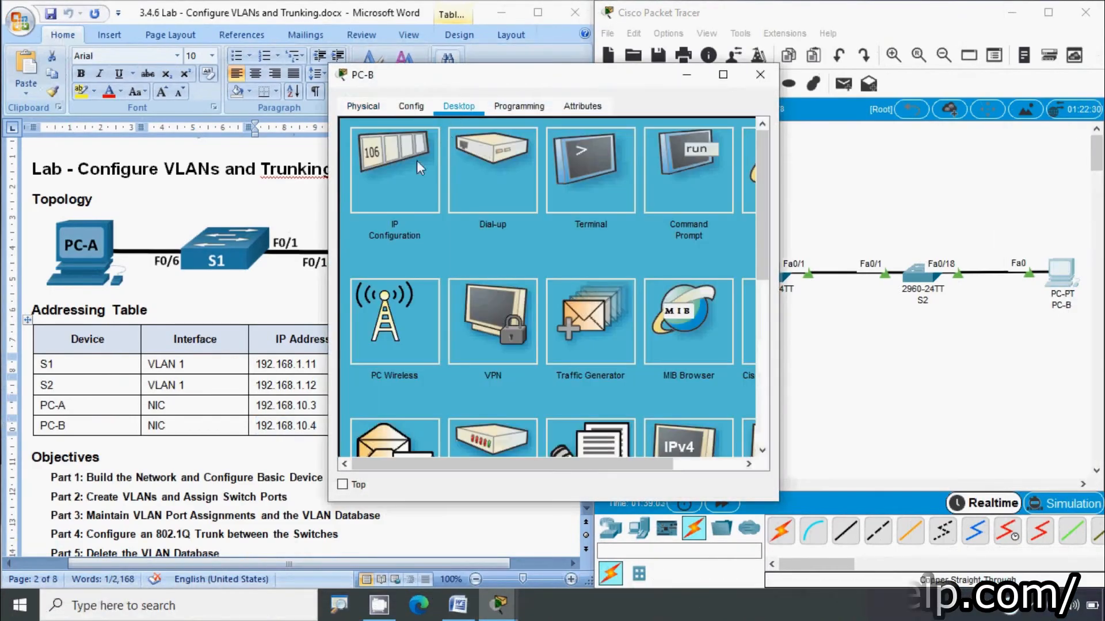
{"action": "left_click", "coordinate": [416, 161]}
{"action": "left_click", "coordinate": [484, 219]}
{"action": "type", "text": "192.168.10.4"}
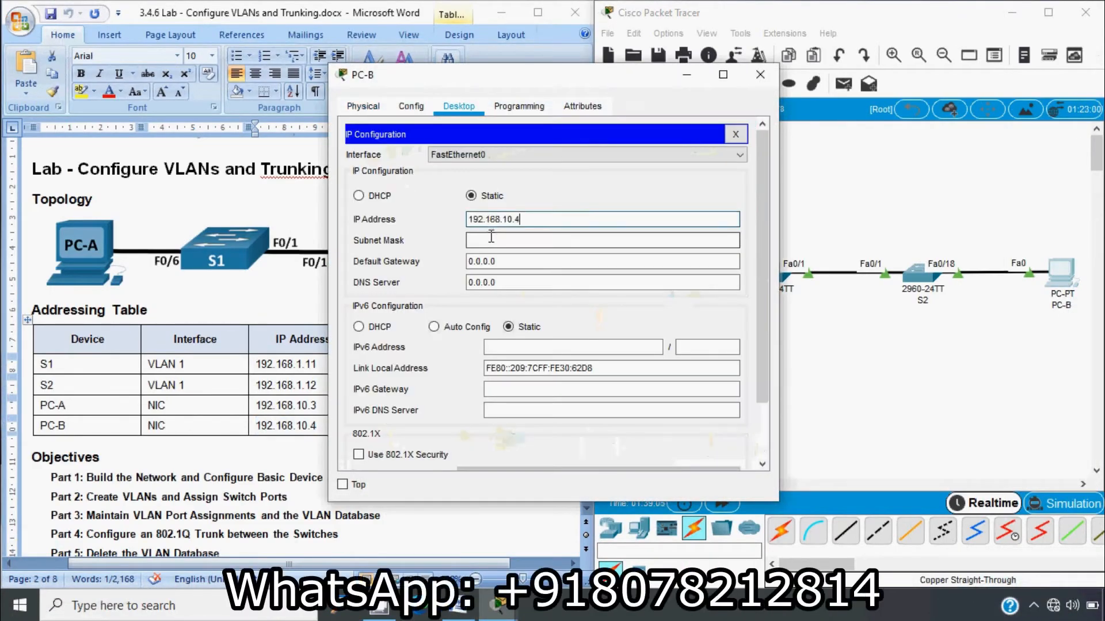
{"action": "left_click", "coordinate": [490, 240]}
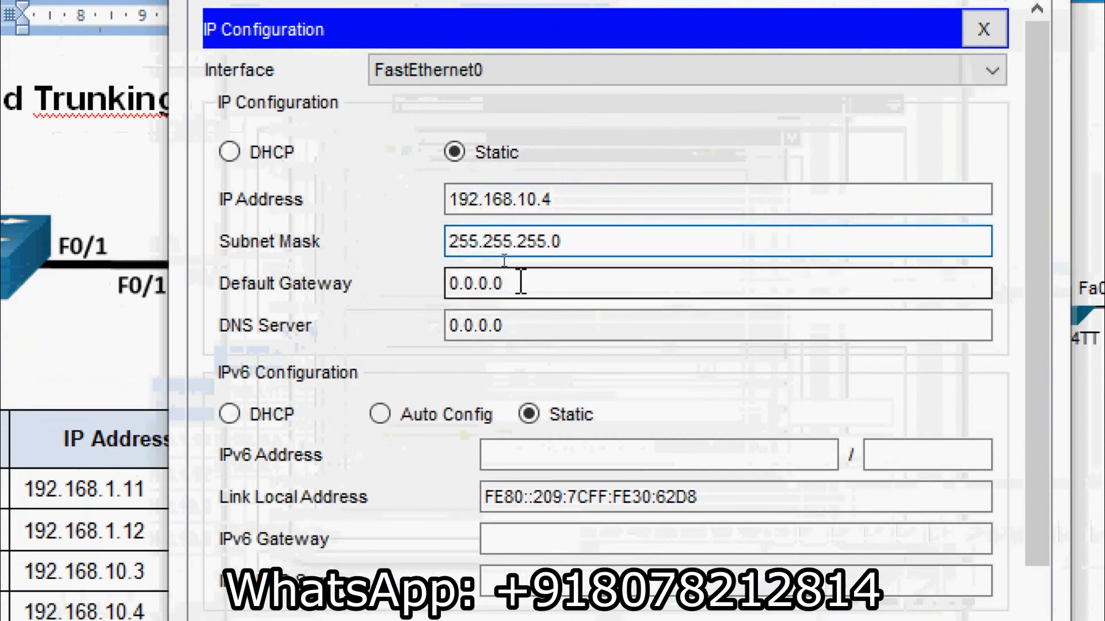
Step: Set PC-B's default gateway to 192.168.10.1 and close its window
{"action": "key", "text": "Tab"}
{"action": "type", "text": "192.168.10.4"}
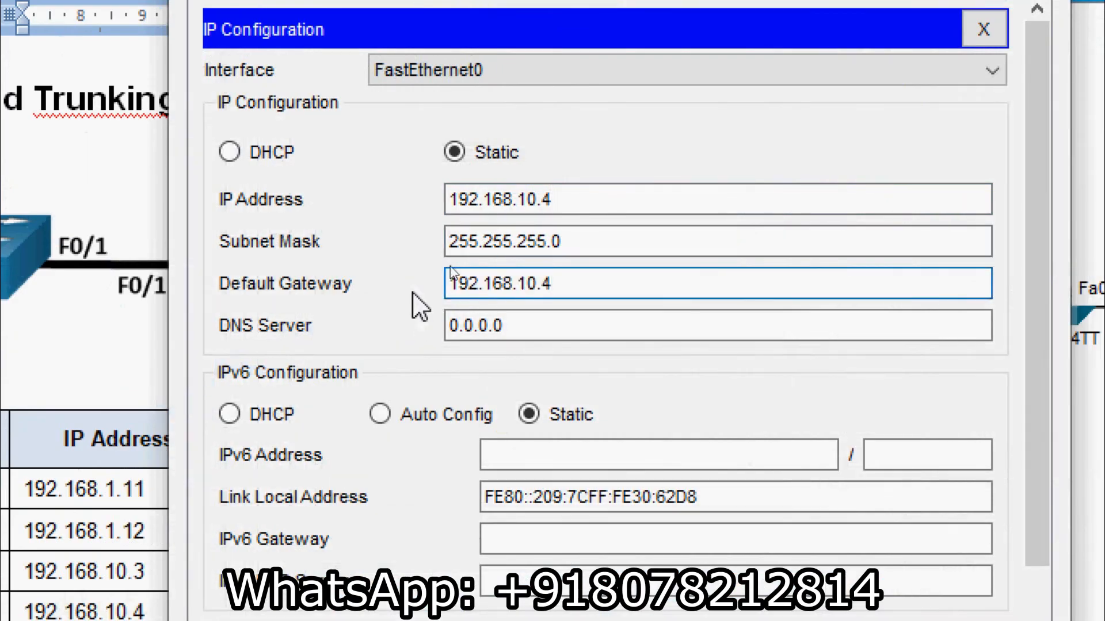
{"action": "key", "text": "BackSpace"}
{"action": "type", "text": "1"}
{"action": "double_click", "coordinate": [83, 610]}
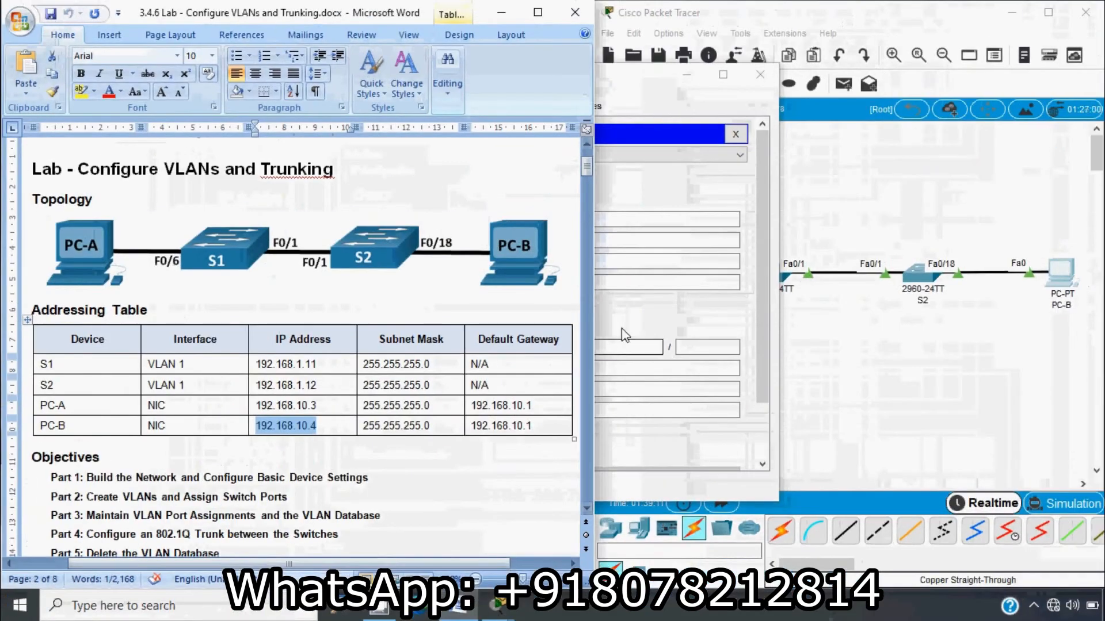
{"action": "left_click", "coordinate": [691, 267]}
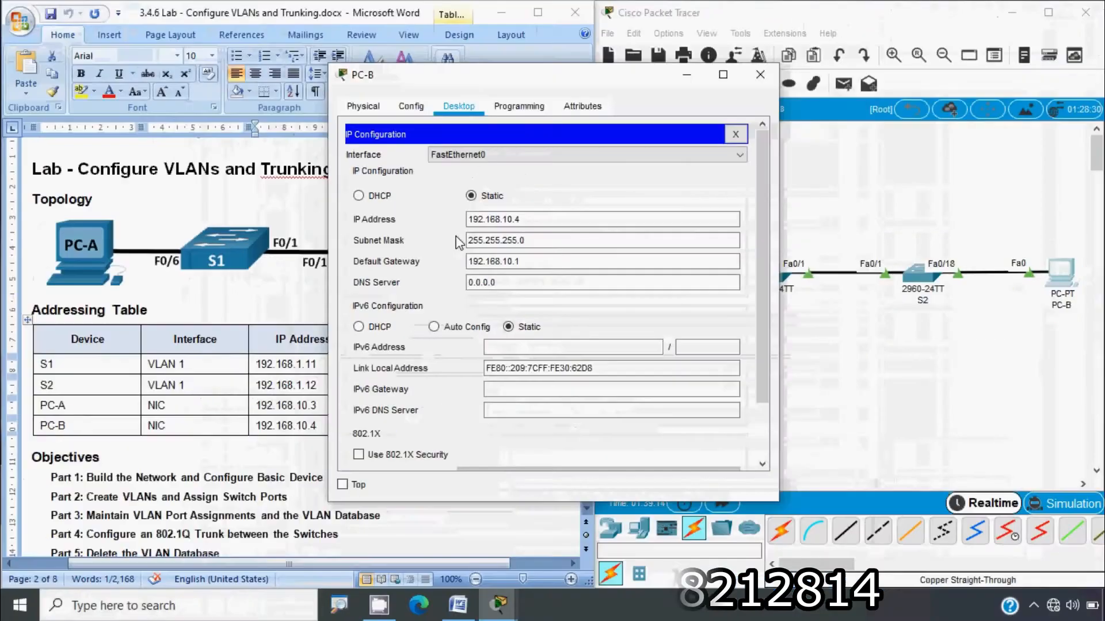
{"action": "left_click", "coordinate": [760, 75]}
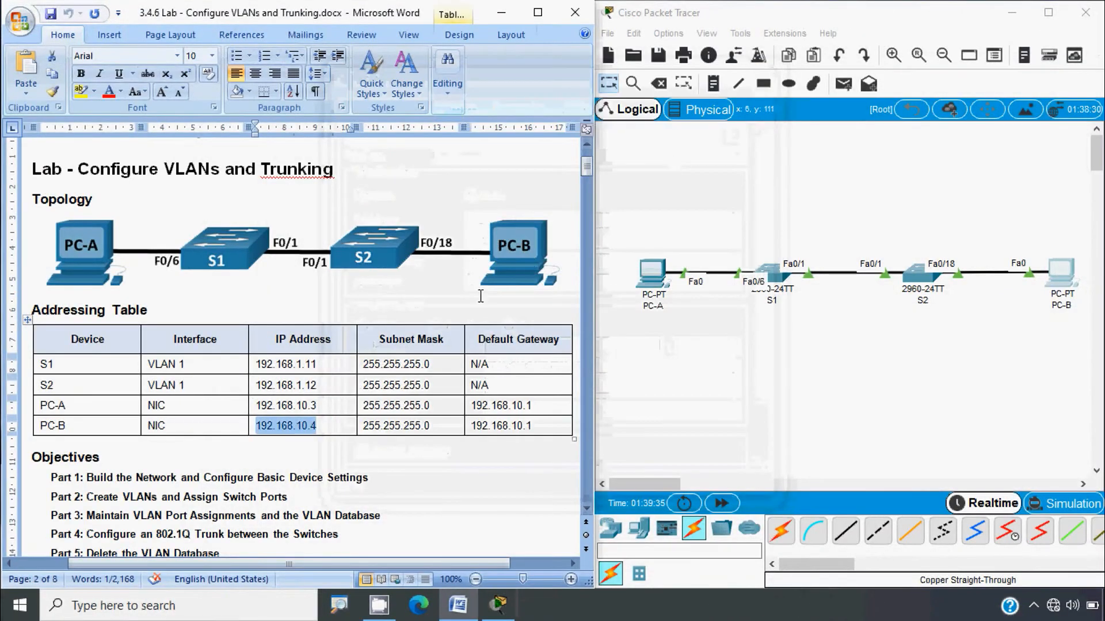
Step: Scroll the lab document to Step 4: Test connectivity on page 2
{"action": "scroll", "coordinate": [402, 452], "scroll_direction": "down", "scroll_amount": 15}
{"action": "scroll", "coordinate": [402, 452], "scroll_direction": "down", "scroll_amount": 20}
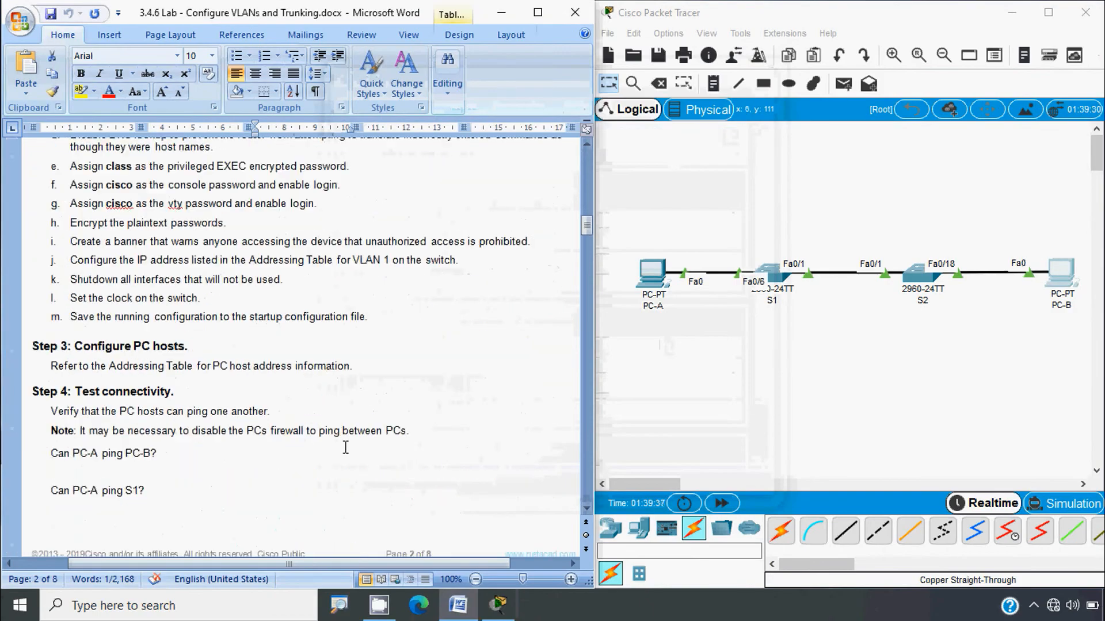
{"action": "scroll", "coordinate": [343, 449], "scroll_direction": "down", "scroll_amount": 3}
{"action": "scroll", "coordinate": [343, 449], "scroll_direction": "up", "scroll_amount": 10}
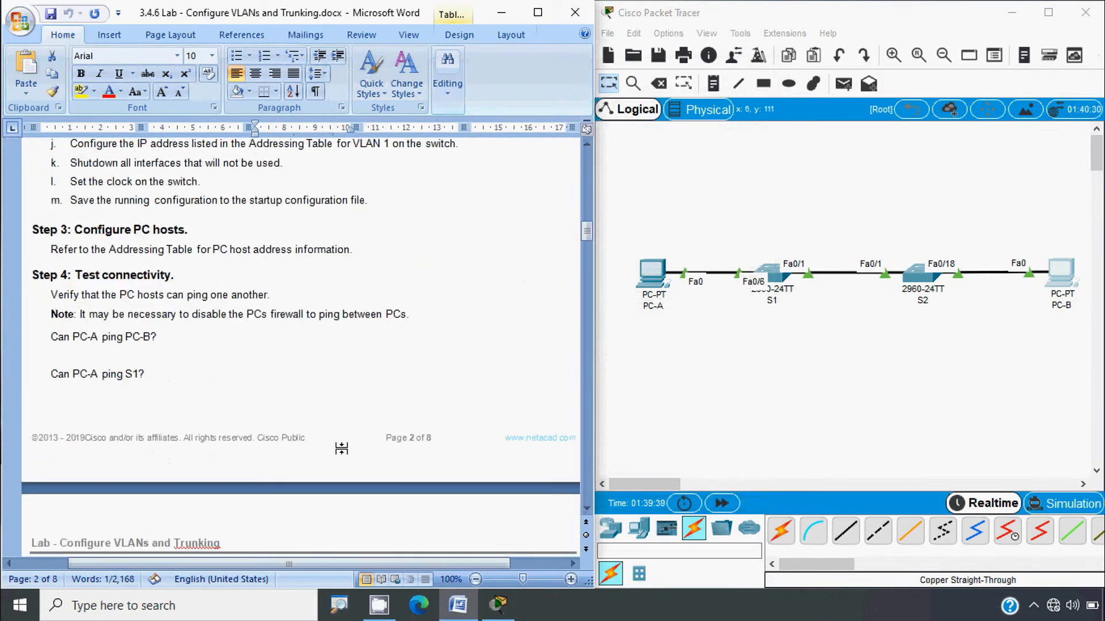
{"action": "scroll", "coordinate": [104, 304], "scroll_direction": "up", "scroll_amount": 3}
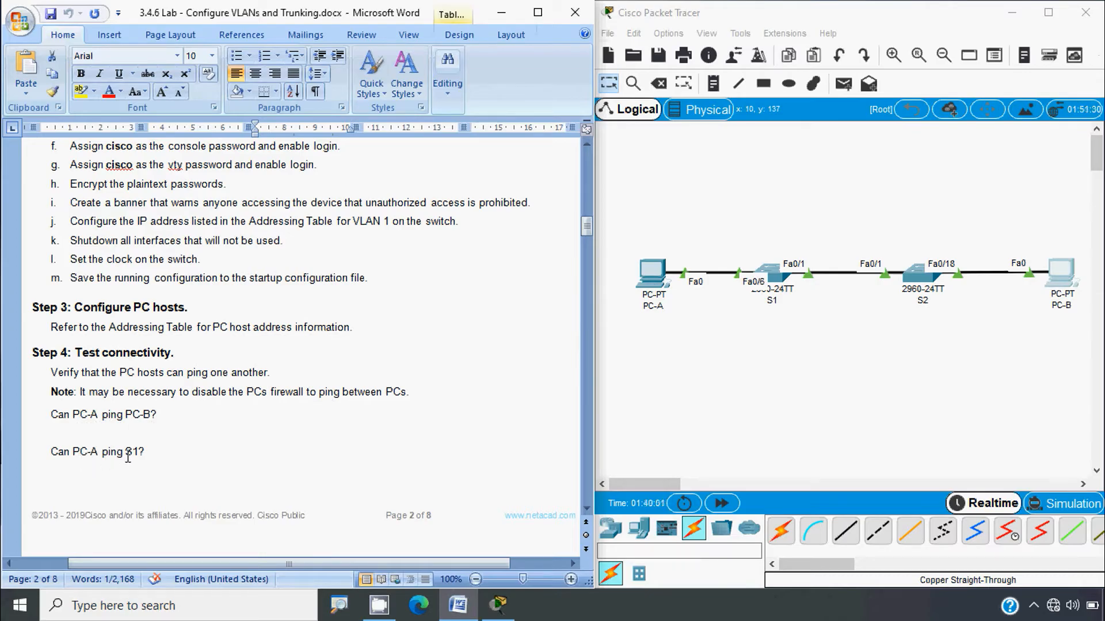
Step: From PC-A's command prompt, ping PC-B at 192.168.10.4 and confirm 4 of 4 replies
{"action": "left_click", "coordinate": [758, 381]}
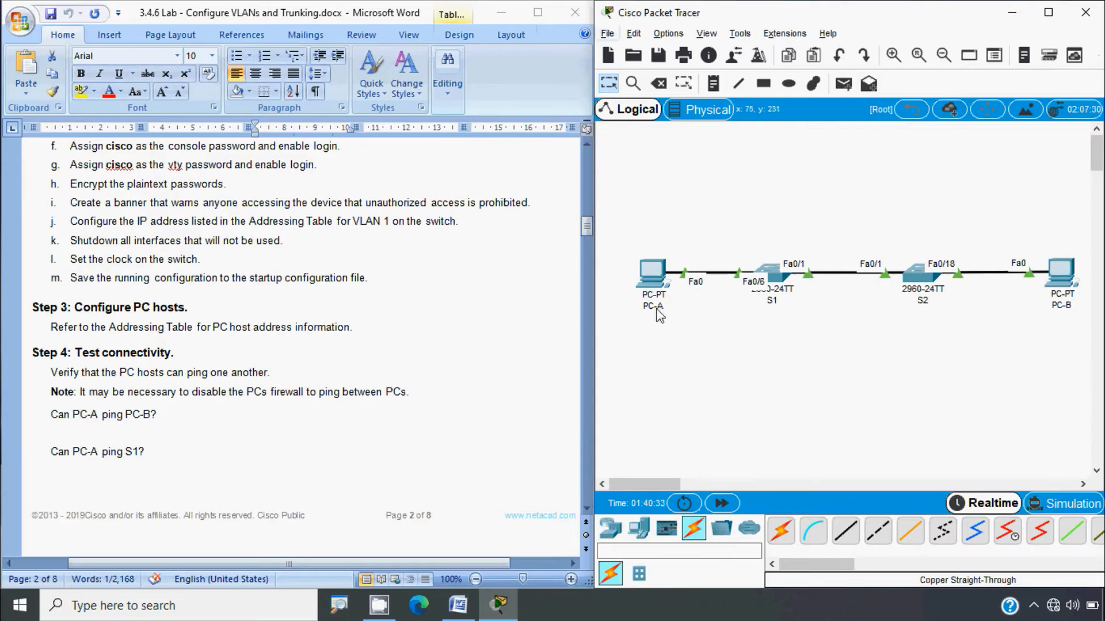
{"action": "left_click", "coordinate": [651, 275]}
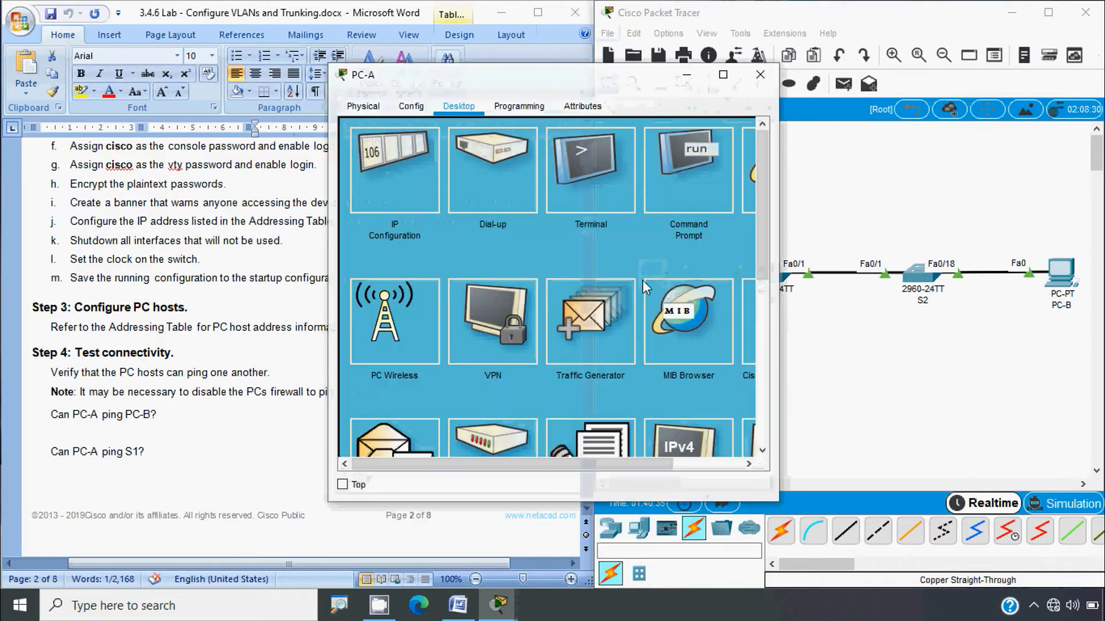
{"action": "left_click", "coordinate": [683, 174]}
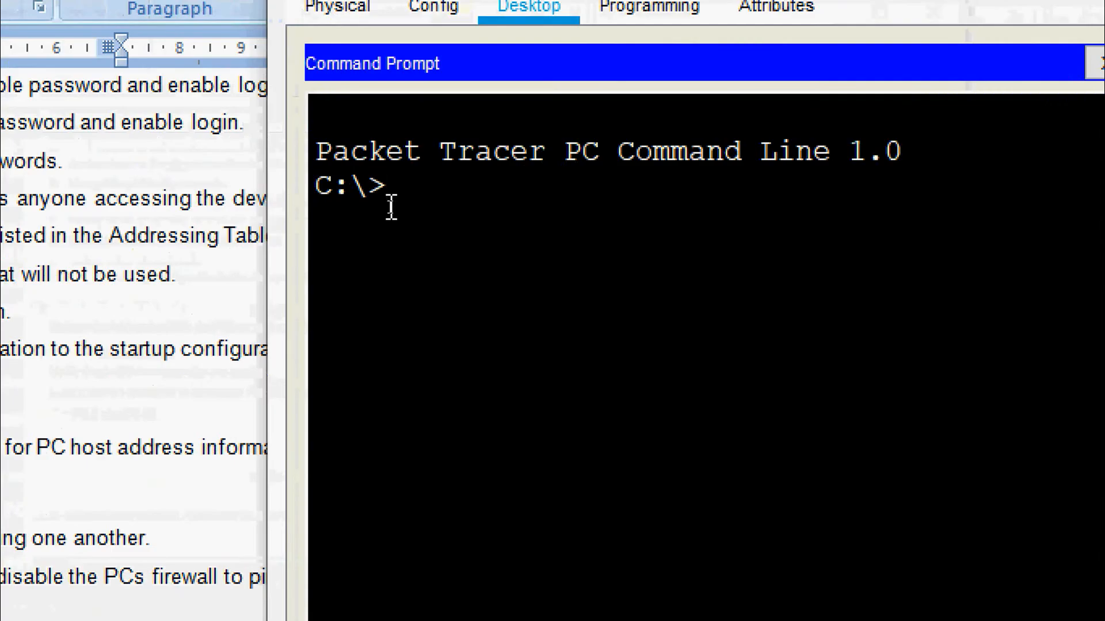
{"action": "type", "text": "ping"}
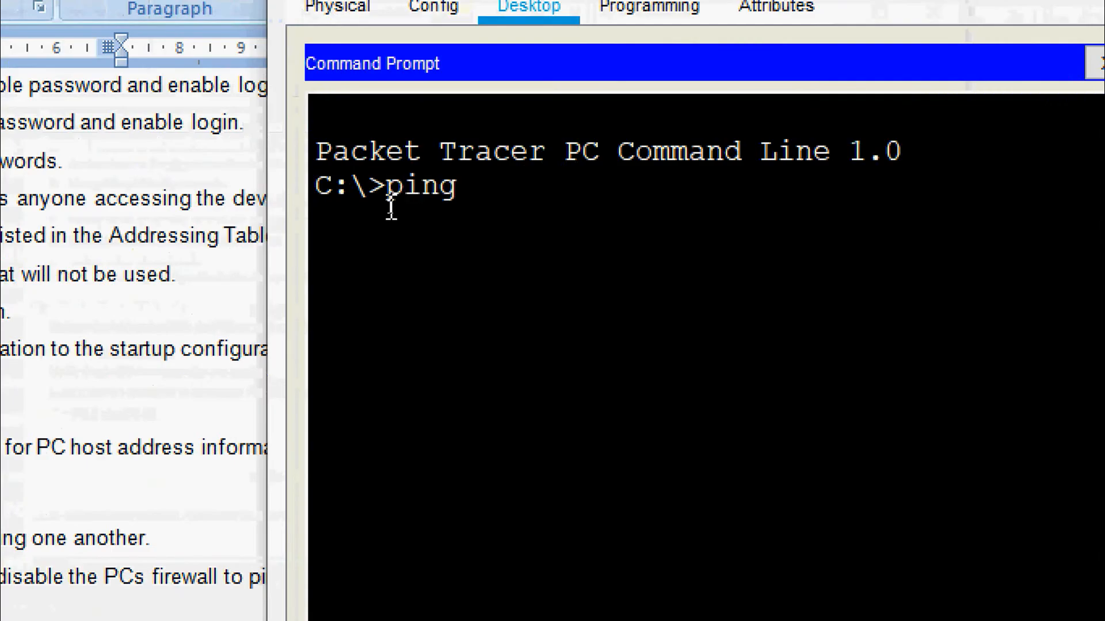
{"action": "right_click", "coordinate": [482, 193]}
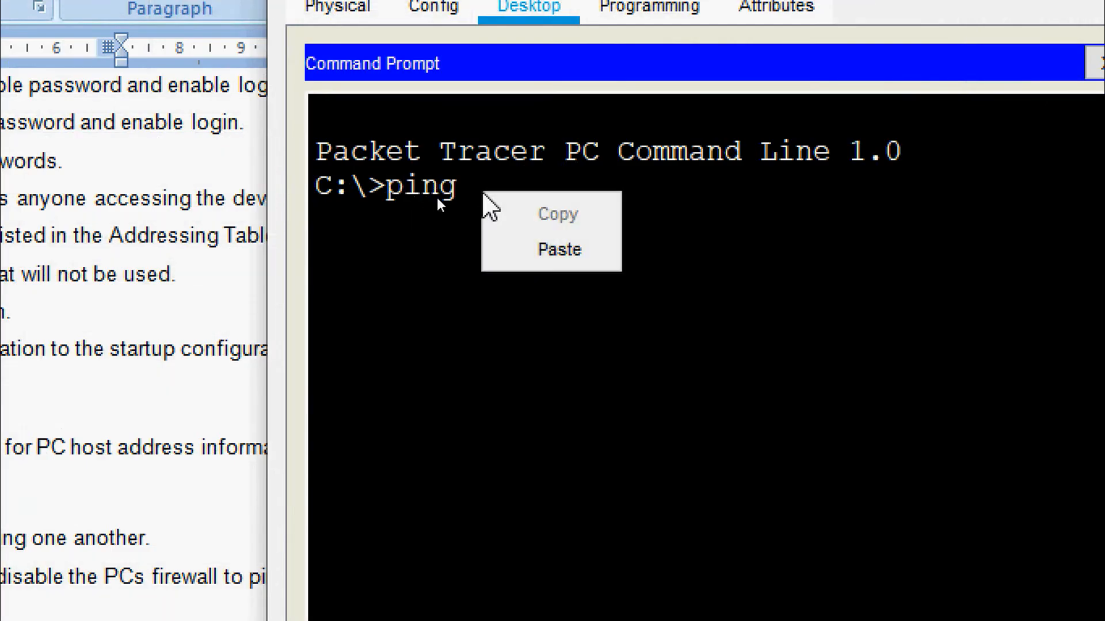
{"action": "left_click", "coordinate": [533, 248]}
{"action": "key", "text": "Return"}
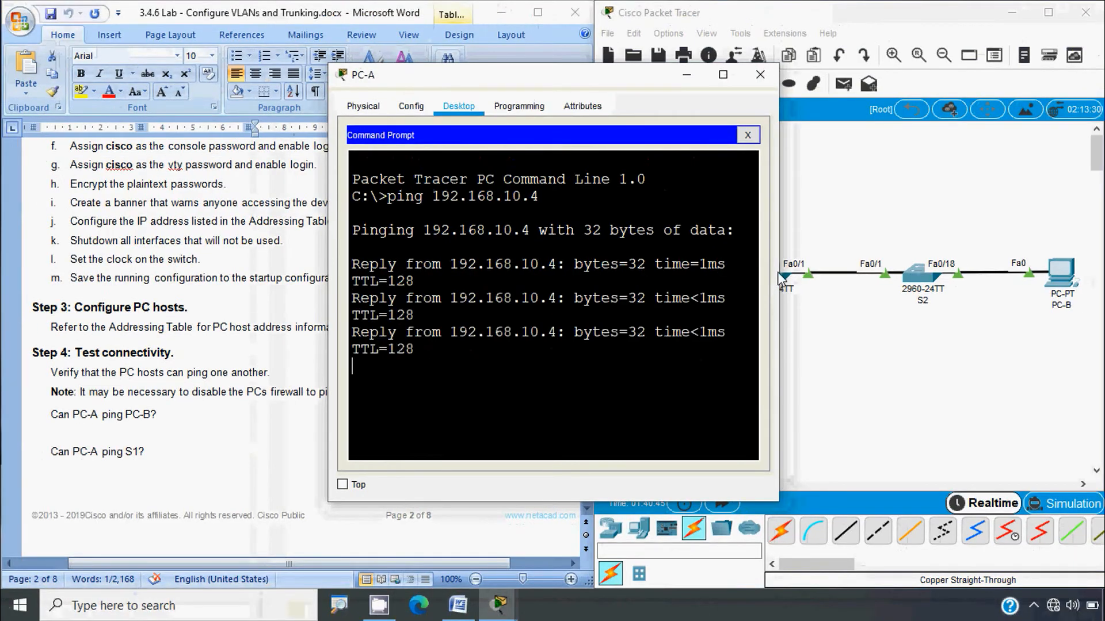
{"action": "left_click_drag", "start_coordinate": [778, 278], "coordinate": [902, 278]}
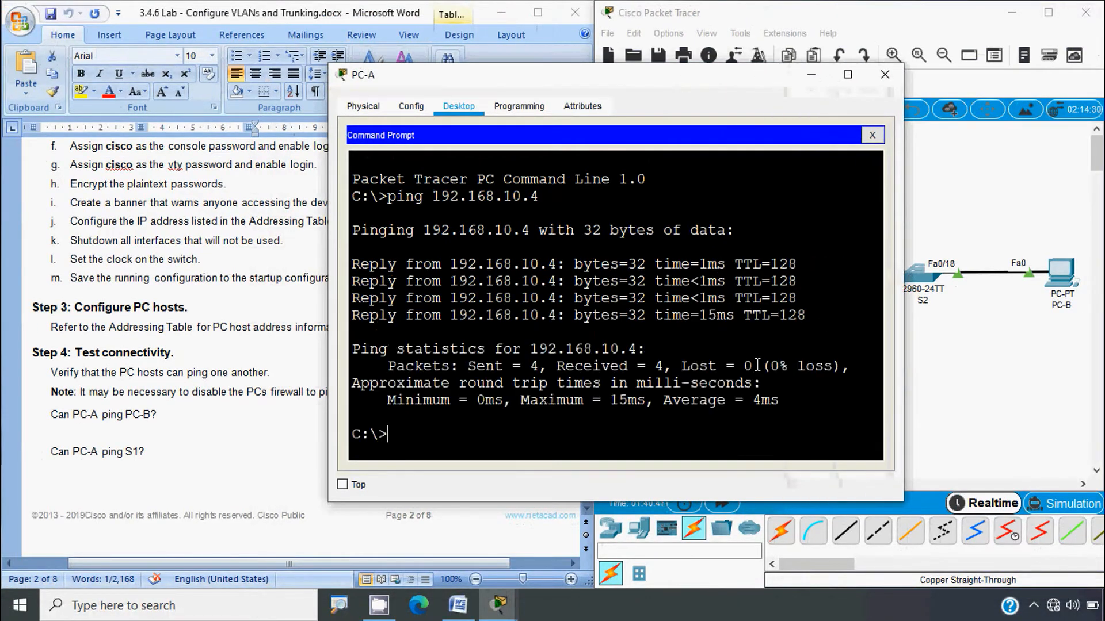
{"action": "left_click", "coordinate": [272, 382]}
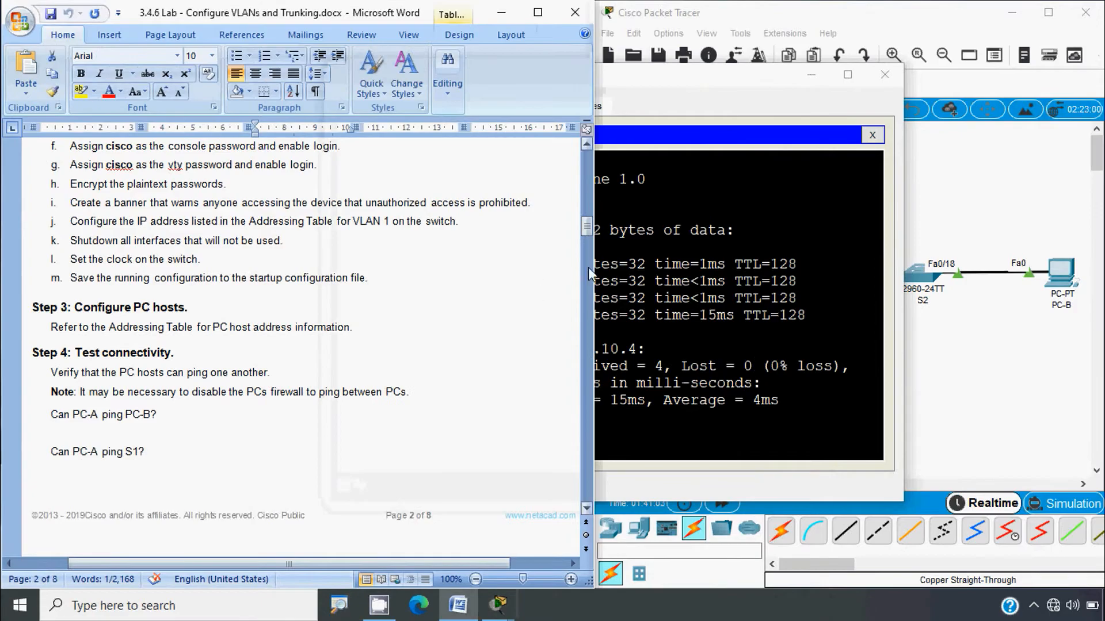
Step: From PC-A, ping S1 at 192.168.1.11 copied from the addressing table; all requests time out
{"action": "left_click_drag", "start_coordinate": [585, 230], "coordinate": [587, 166]}
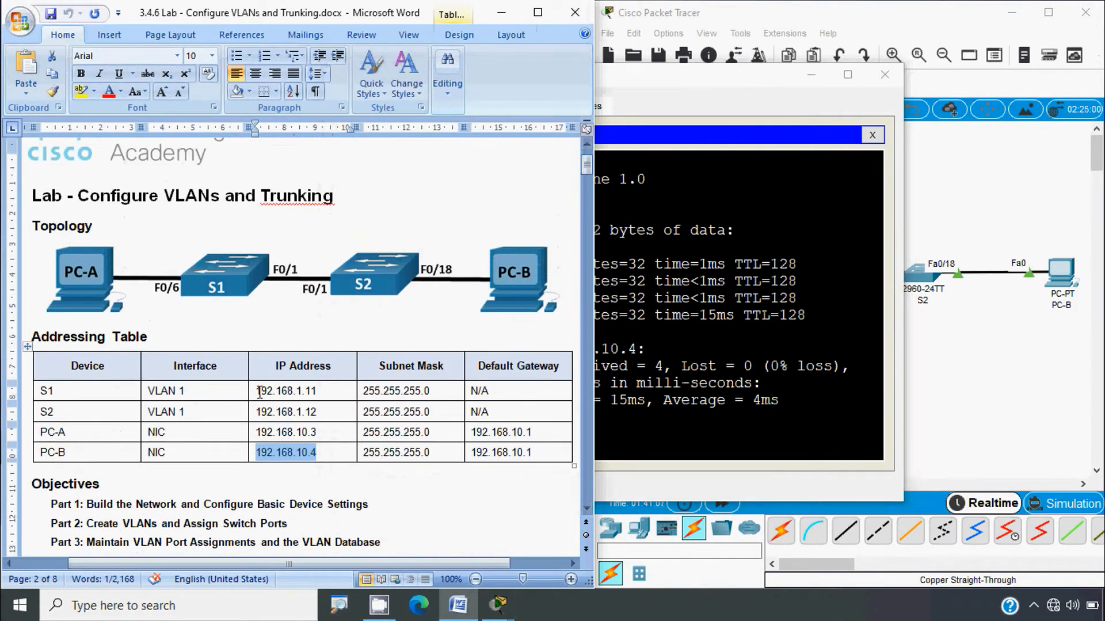
{"action": "left_click", "coordinate": [258, 392]}
{"action": "left_click", "coordinate": [320, 393], "text": "shift"}
{"action": "key", "text": "ctrl+c"}
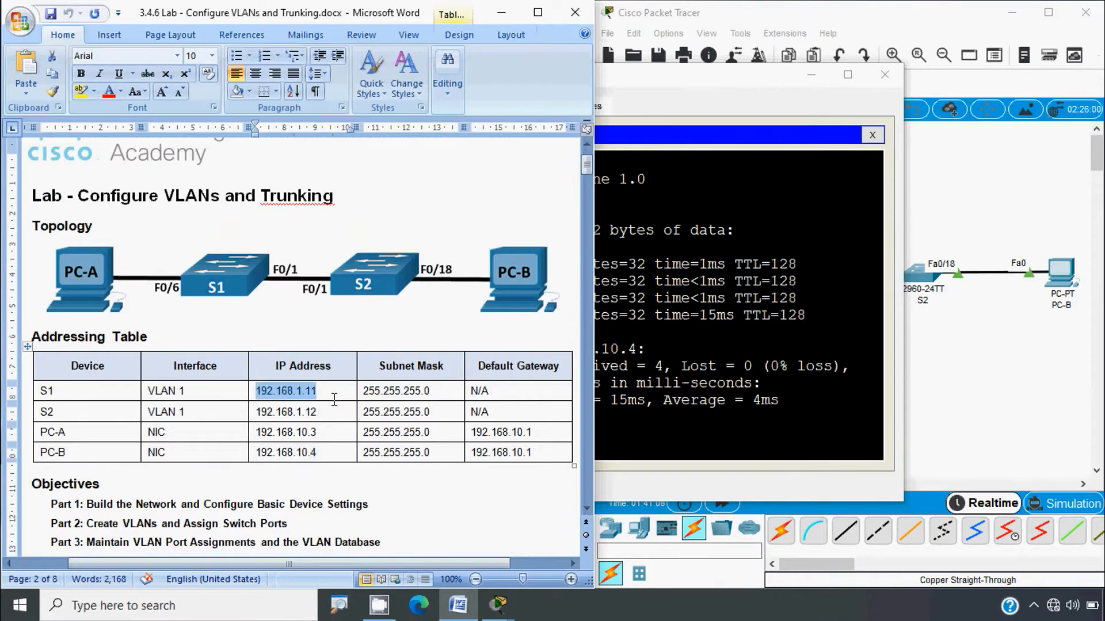
{"action": "left_click", "coordinate": [649, 387]}
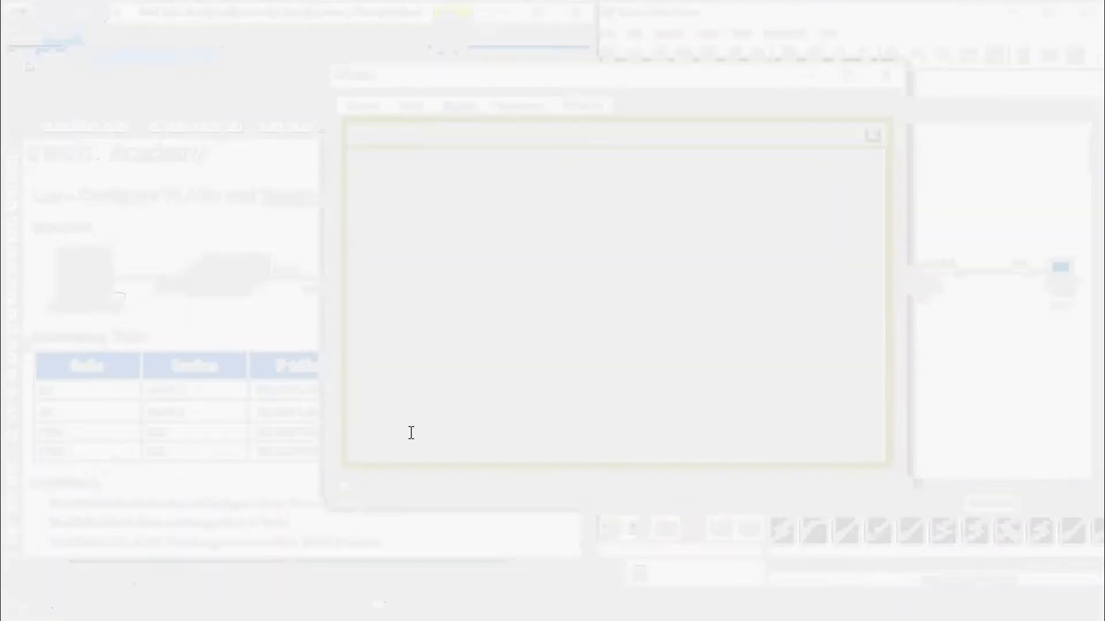
{"action": "type", "text": "ping"}
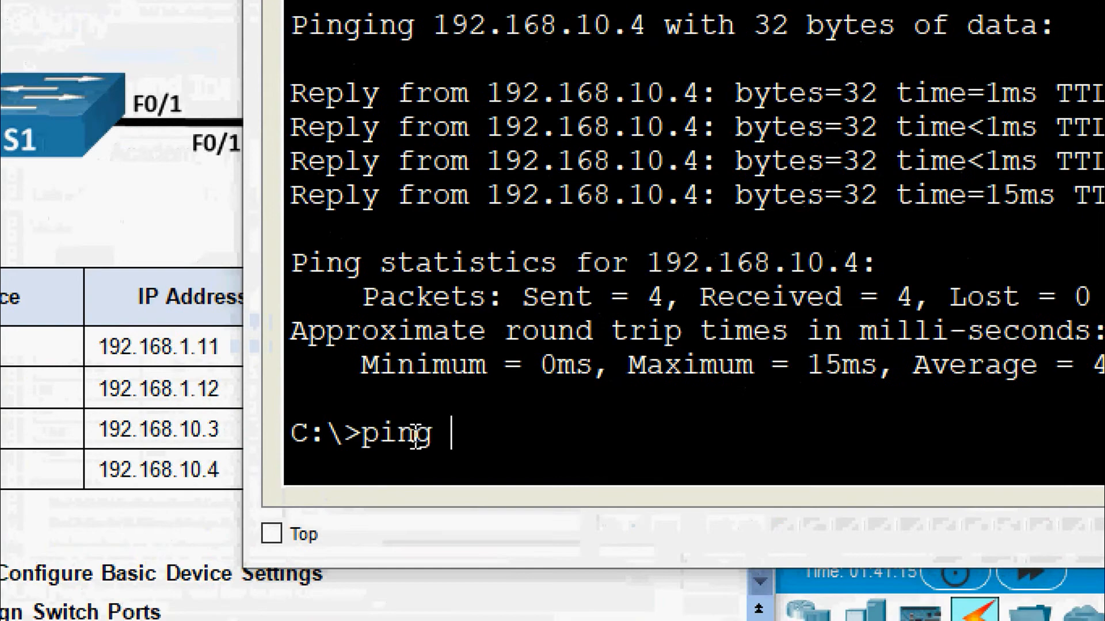
{"action": "right_click", "coordinate": [485, 435]}
{"action": "left_click", "coordinate": [509, 493]}
{"action": "key", "text": "Return"}
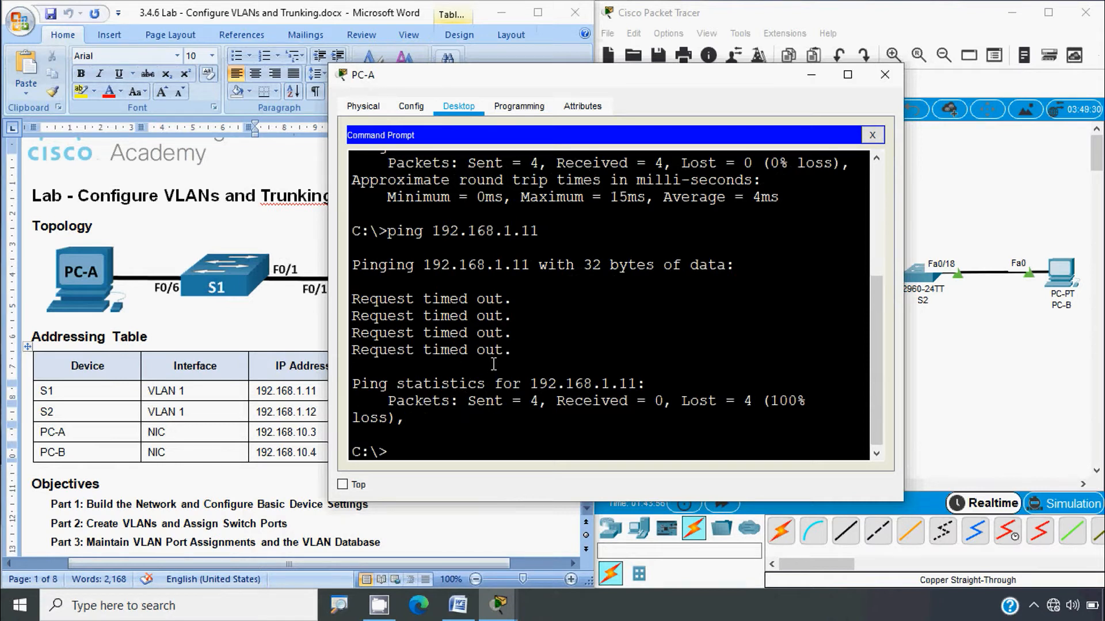
Step: Review the PC addresses in the lab table, copy the ping 192.168.1.11 command, and close PC-A
{"action": "left_click", "coordinate": [246, 321]}
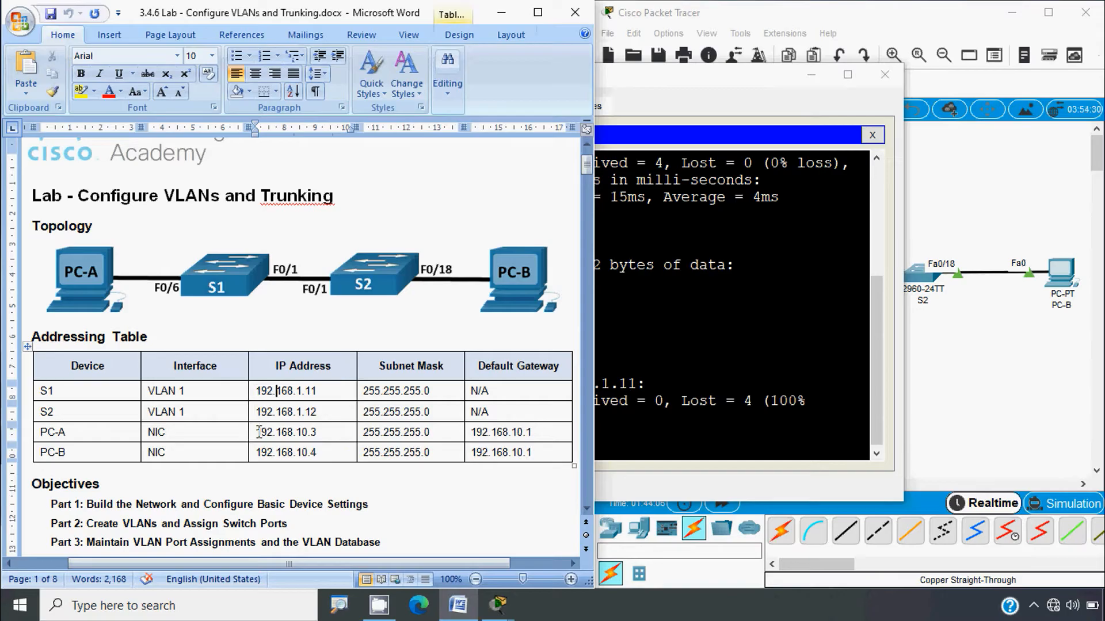
{"action": "left_click_drag", "start_coordinate": [259, 432], "coordinate": [306, 444]}
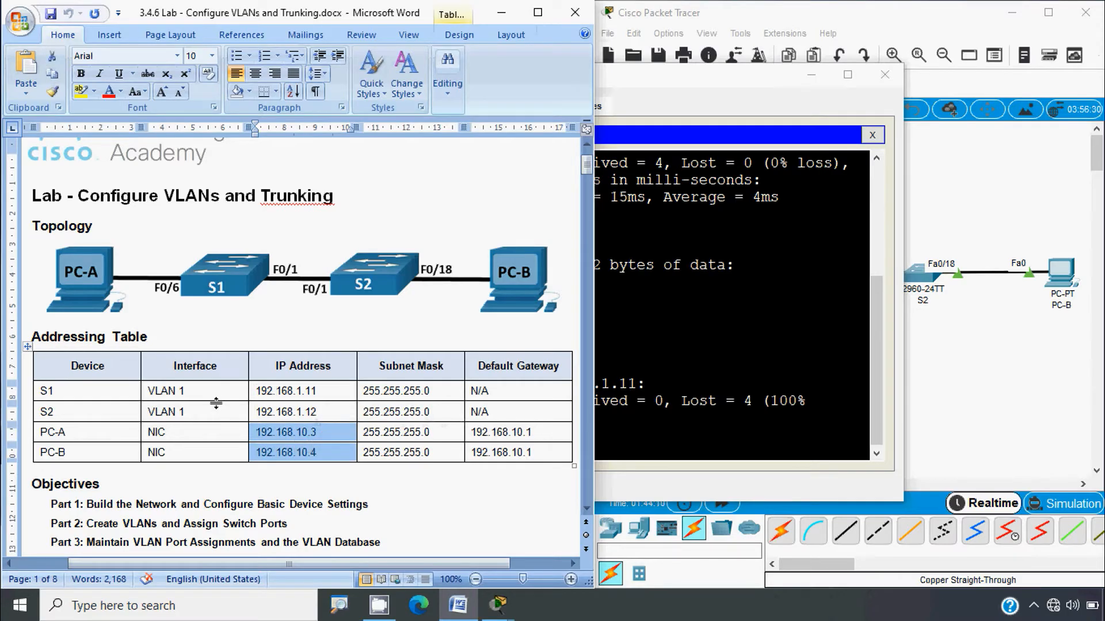
{"action": "key", "text": "alt"}
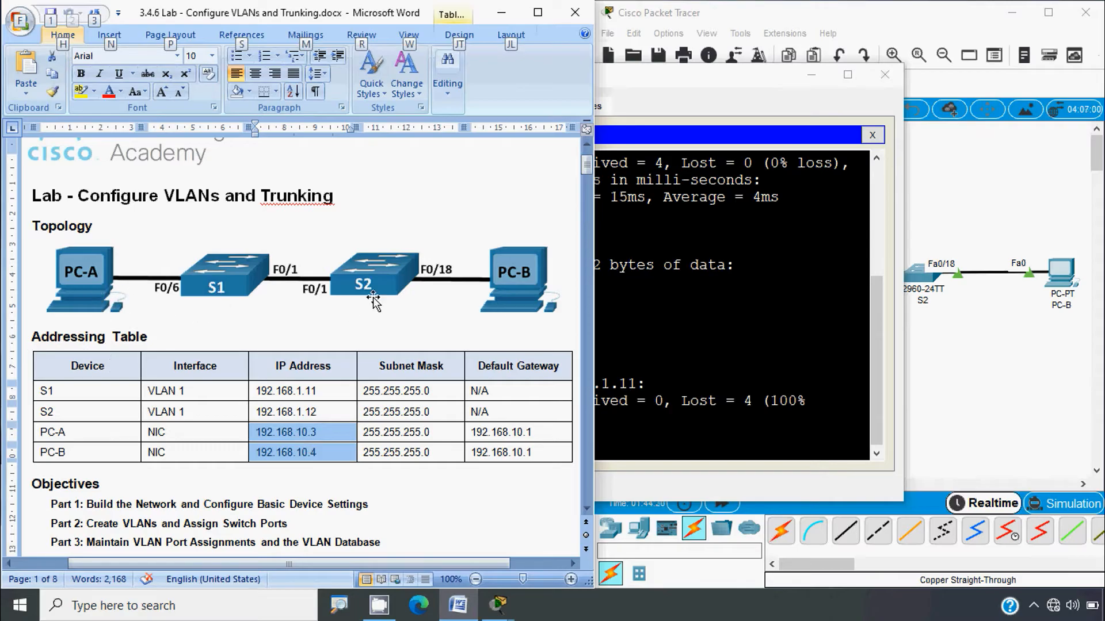
{"action": "left_click", "coordinate": [688, 358]}
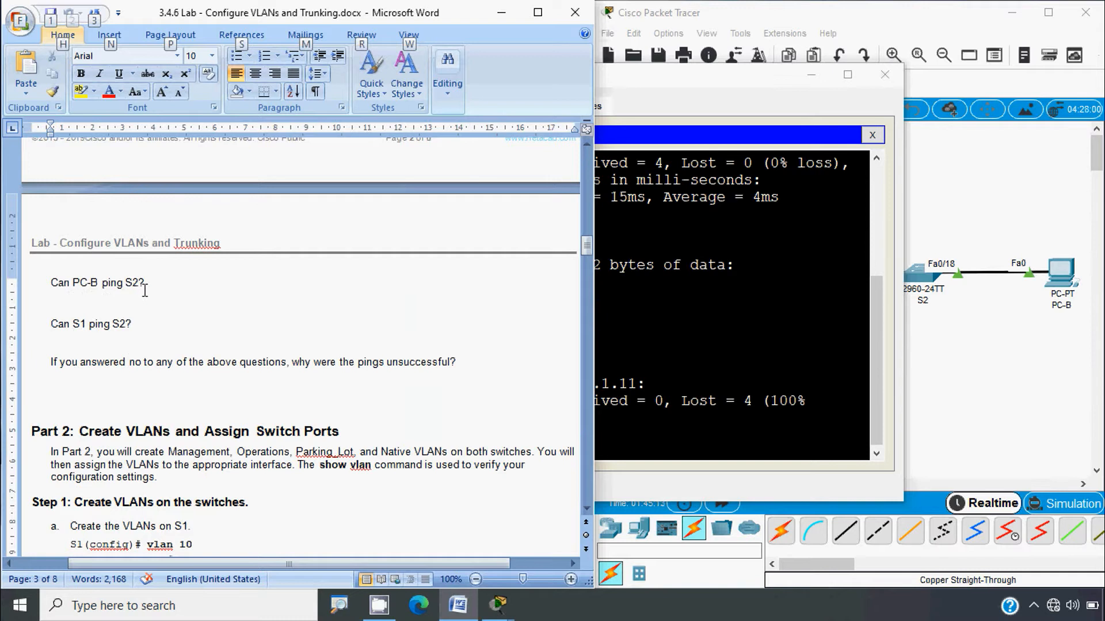
{"action": "left_click", "coordinate": [654, 351]}
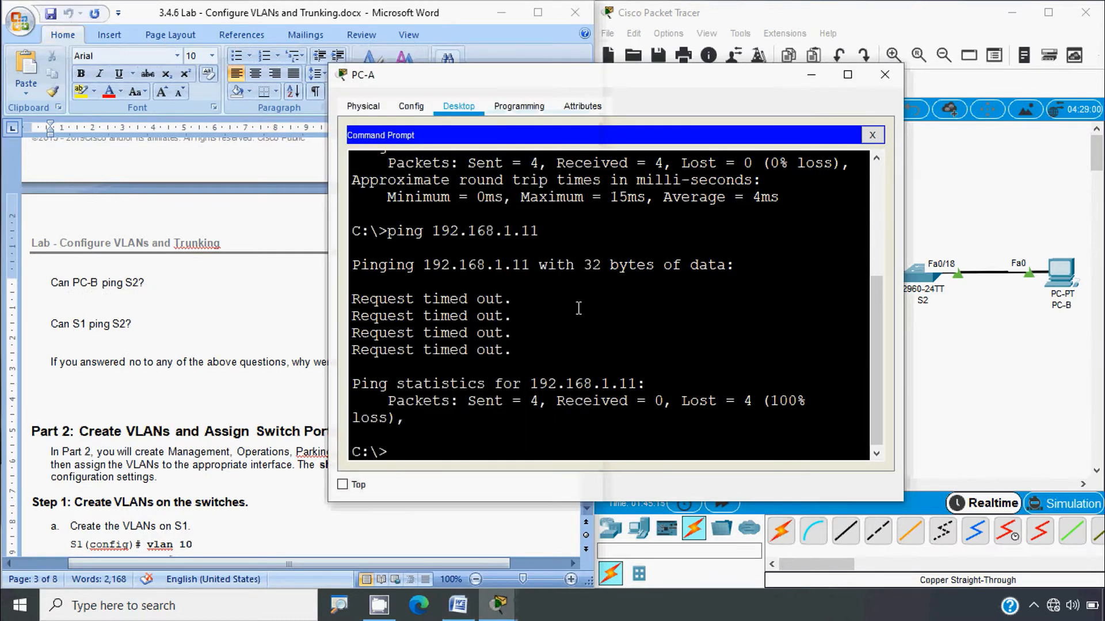
{"action": "left_click_drag", "start_coordinate": [540, 246], "coordinate": [388, 234]}
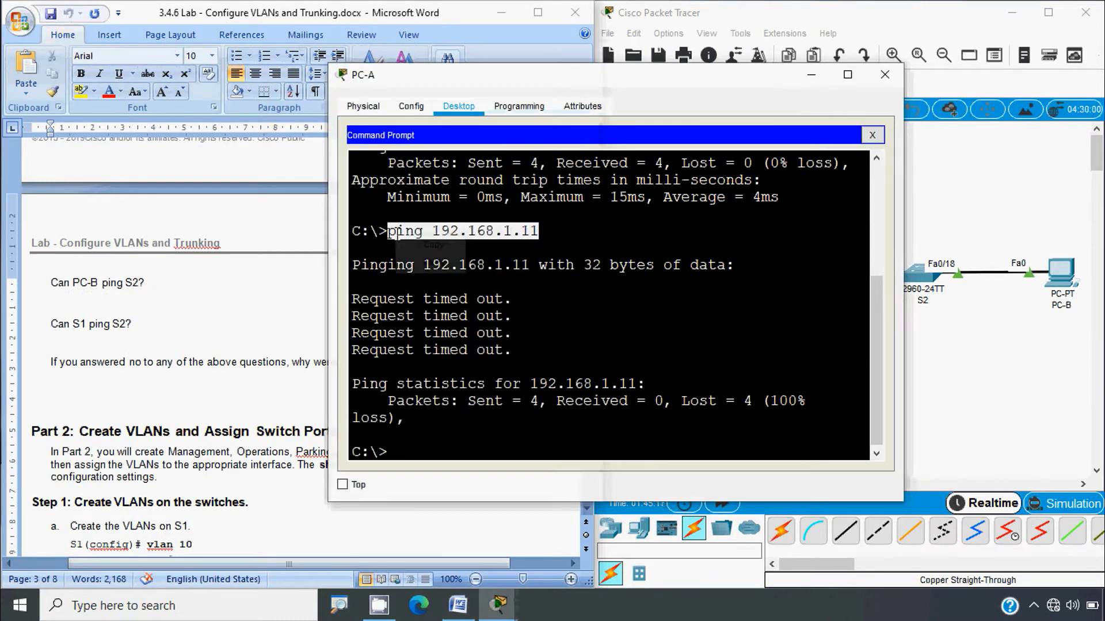
{"action": "right_click", "coordinate": [398, 237]}
{"action": "left_click", "coordinate": [422, 245]}
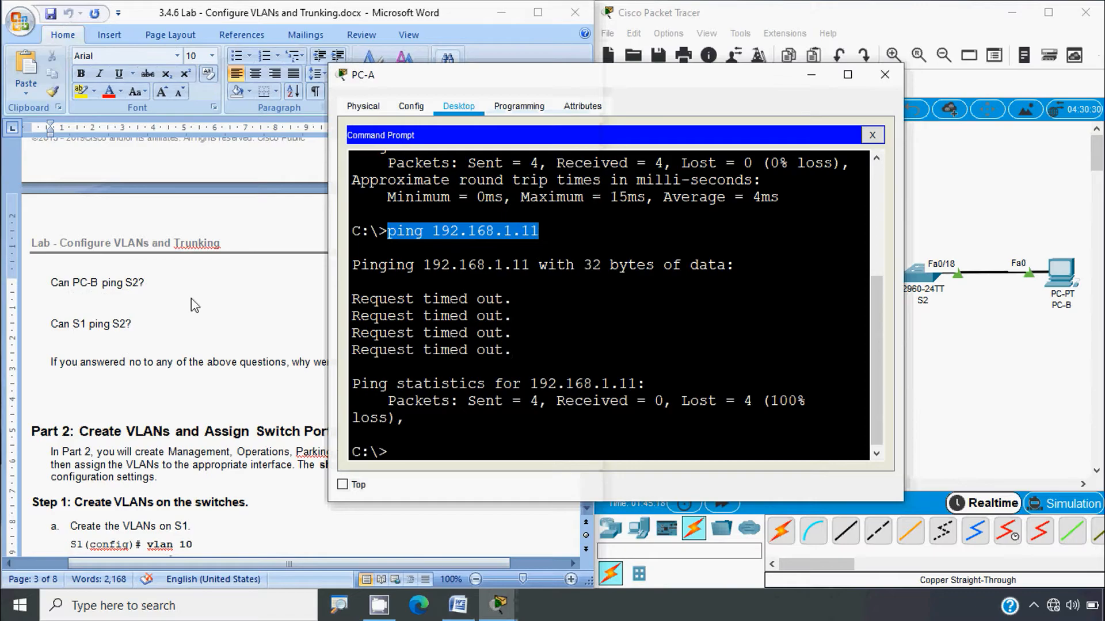
{"action": "left_click", "coordinate": [884, 74]}
Step: From PC-B, ping S2 at 192.168.1.12 using the edited pasted command; it times out, then close PC-B
{"action": "left_click", "coordinate": [1060, 272]}
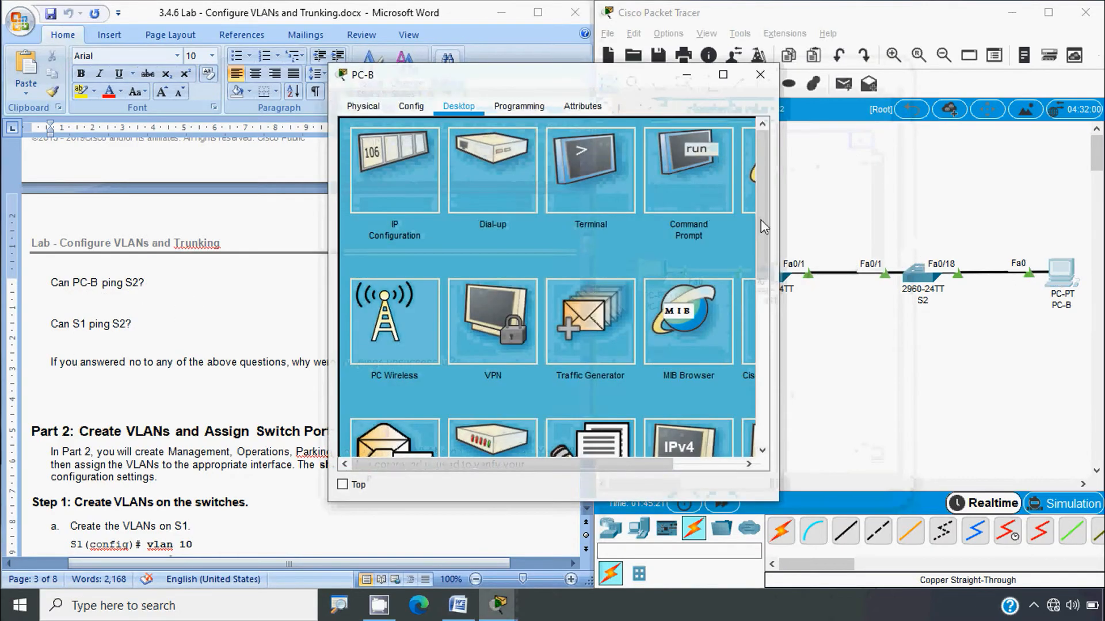
{"action": "left_click", "coordinate": [711, 187]}
{"action": "right_click", "coordinate": [405, 199]}
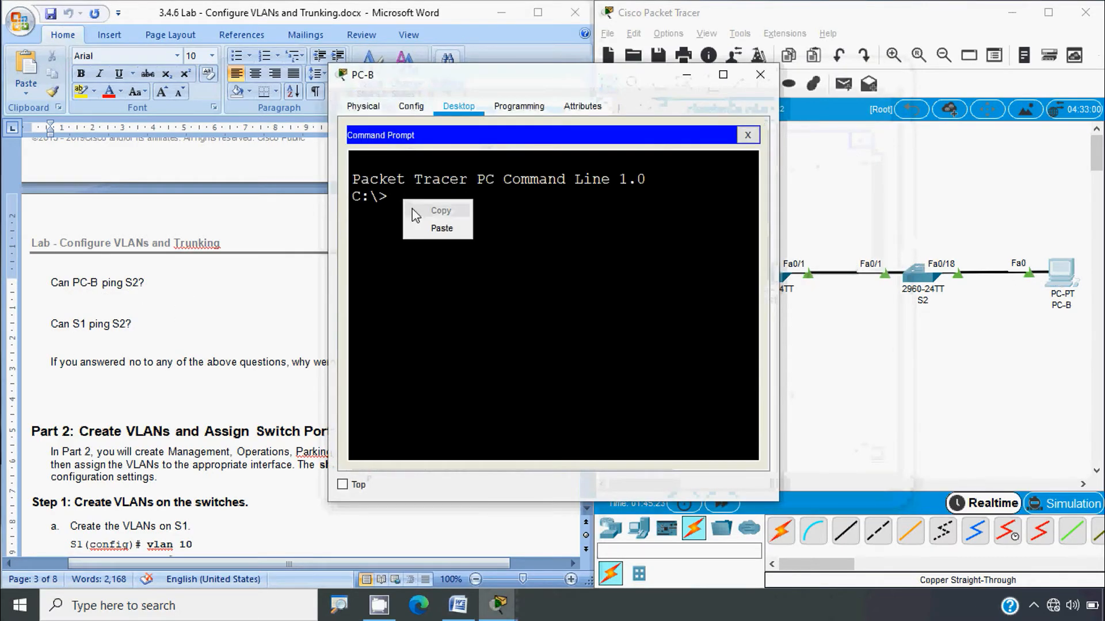
{"action": "left_click", "coordinate": [417, 226]}
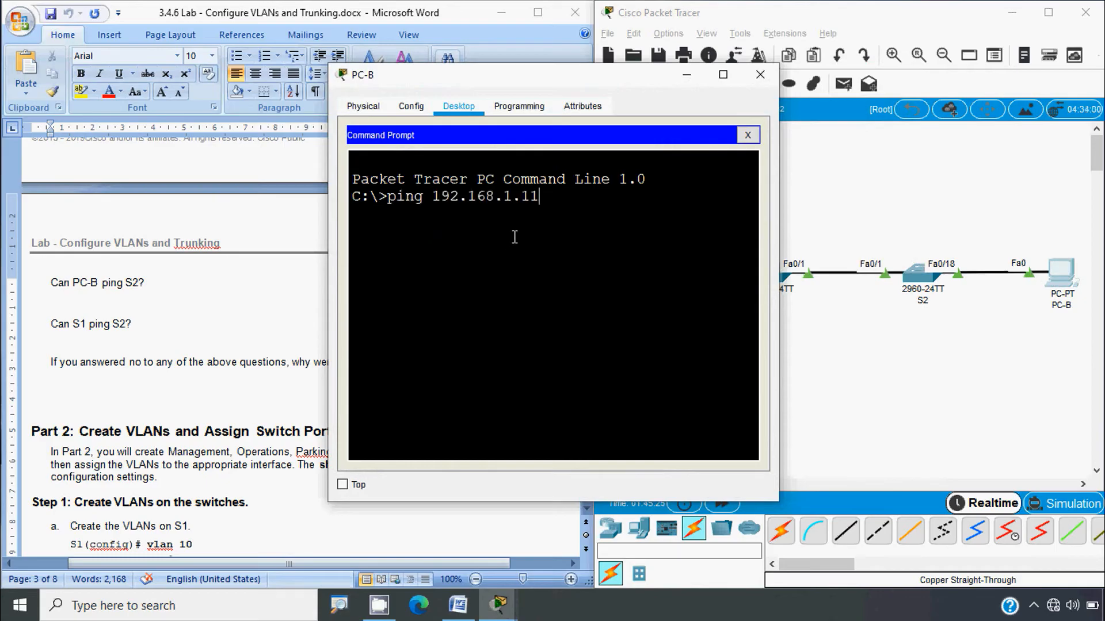
{"action": "key", "text": "BackSpace"}
{"action": "key", "text": "BackSpace"}
{"action": "key", "text": "Return"}
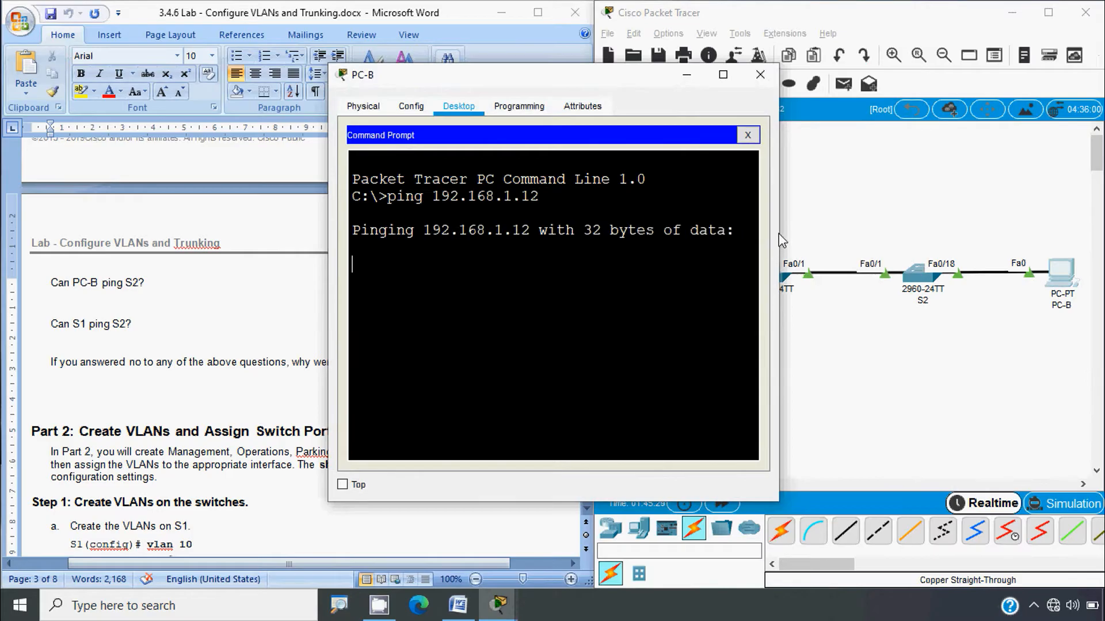
{"action": "left_click_drag", "start_coordinate": [778, 236], "coordinate": [905, 238]}
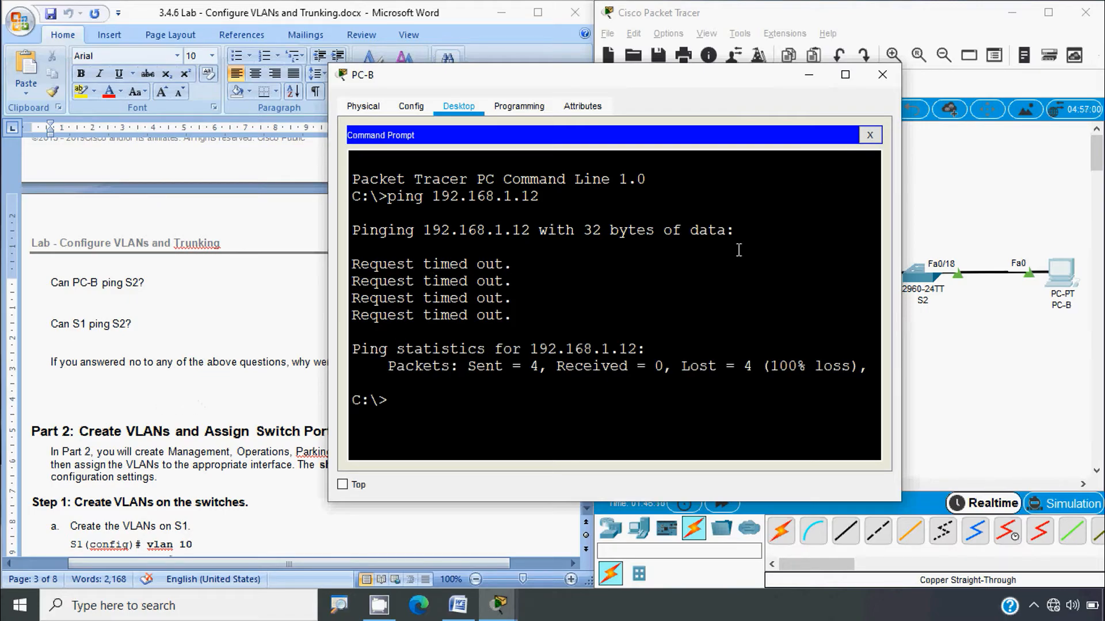
{"action": "left_click", "coordinate": [881, 76]}
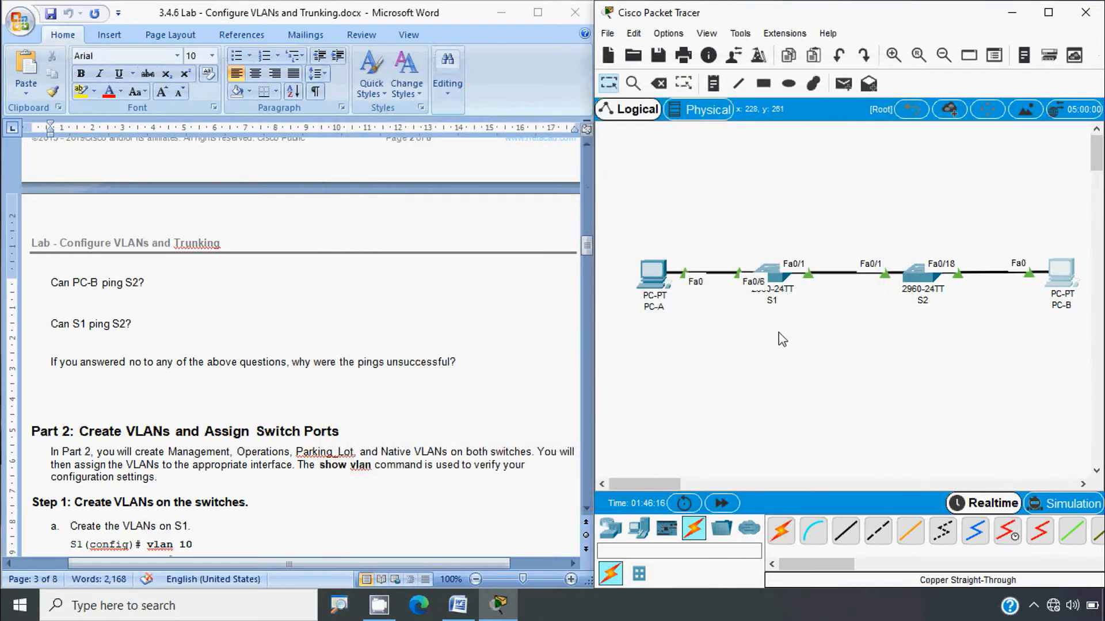
Step: In S1's CLI, ping 192.168.1.12, fixing the duplicated 'ping' word in the pasted command
{"action": "left_click", "coordinate": [778, 284]}
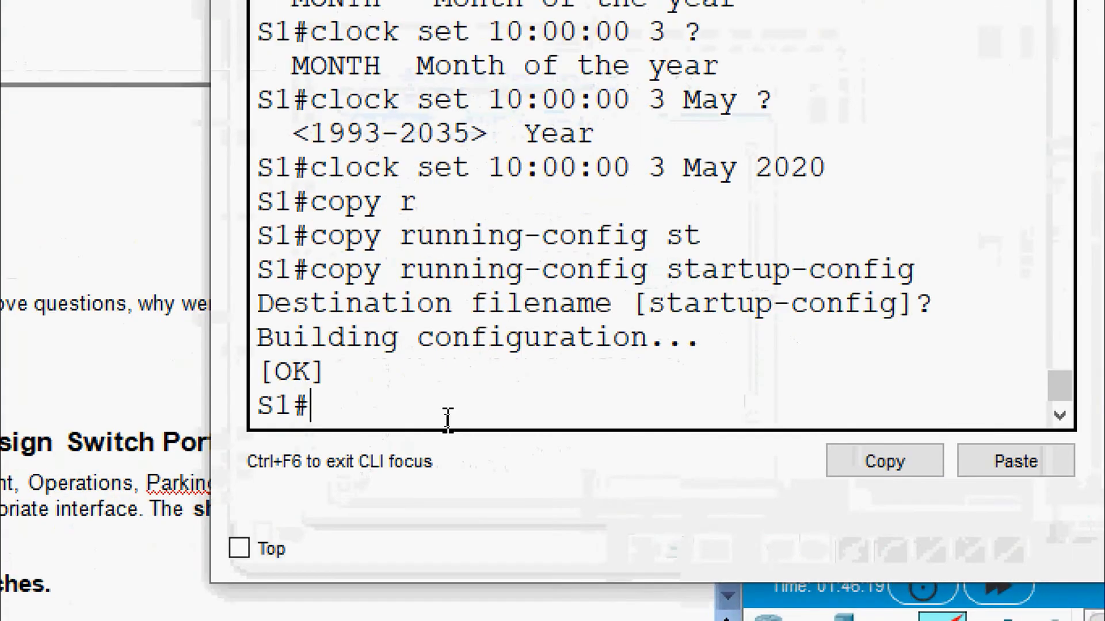
{"action": "type", "text": "ping"}
{"action": "right_click", "coordinate": [468, 411]}
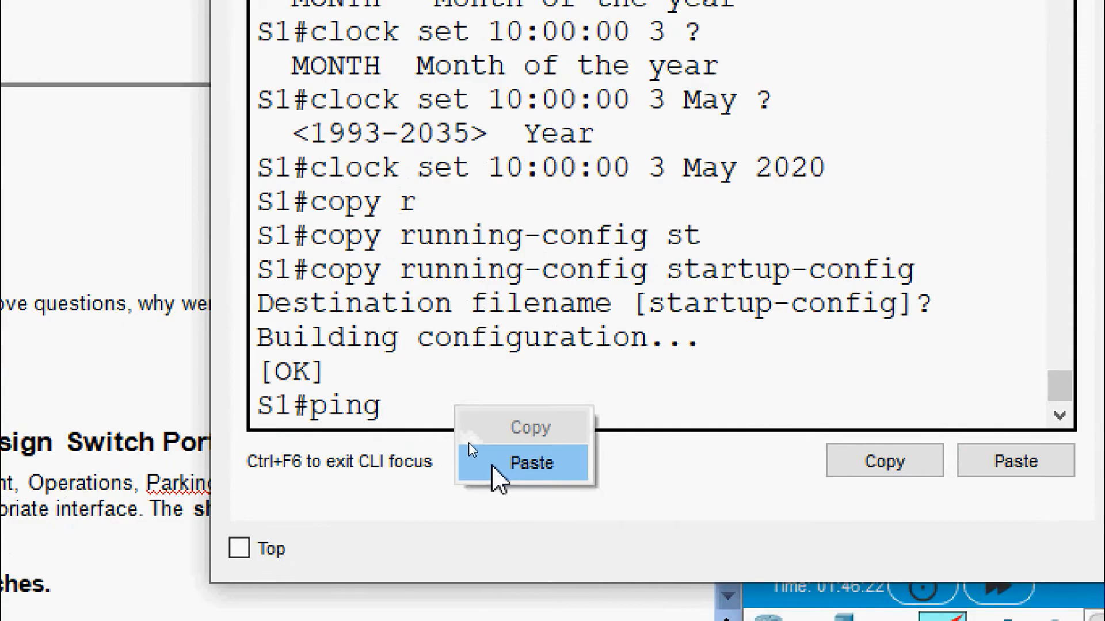
{"action": "left_click", "coordinate": [501, 462]}
{"action": "key", "text": "BackSpace"}
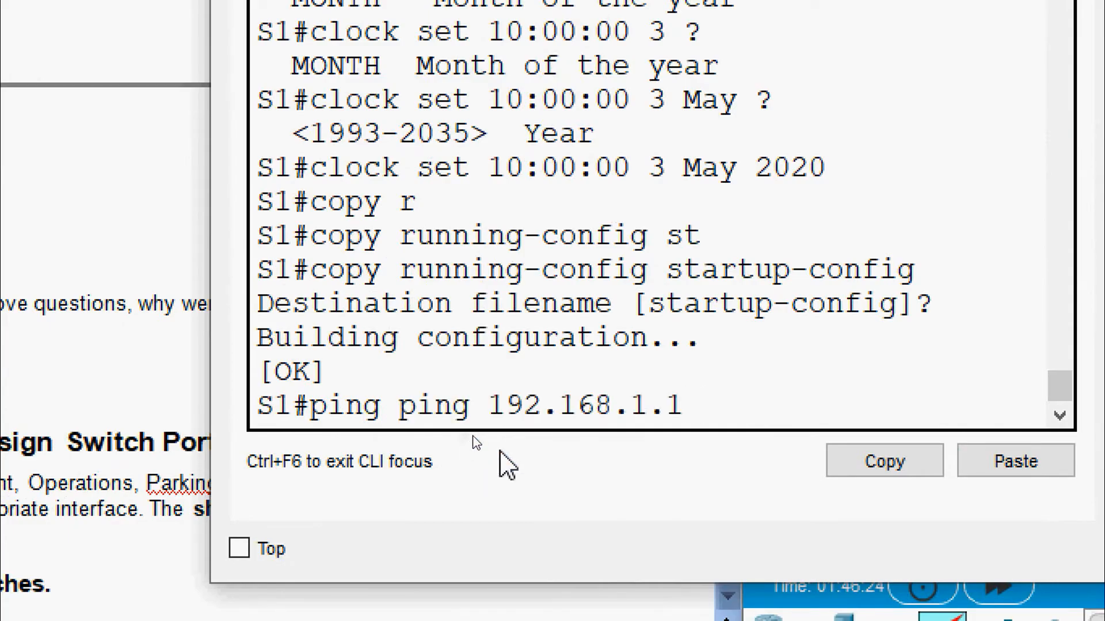
{"action": "type", "text": "2"}
{"action": "key", "text": "Return"}
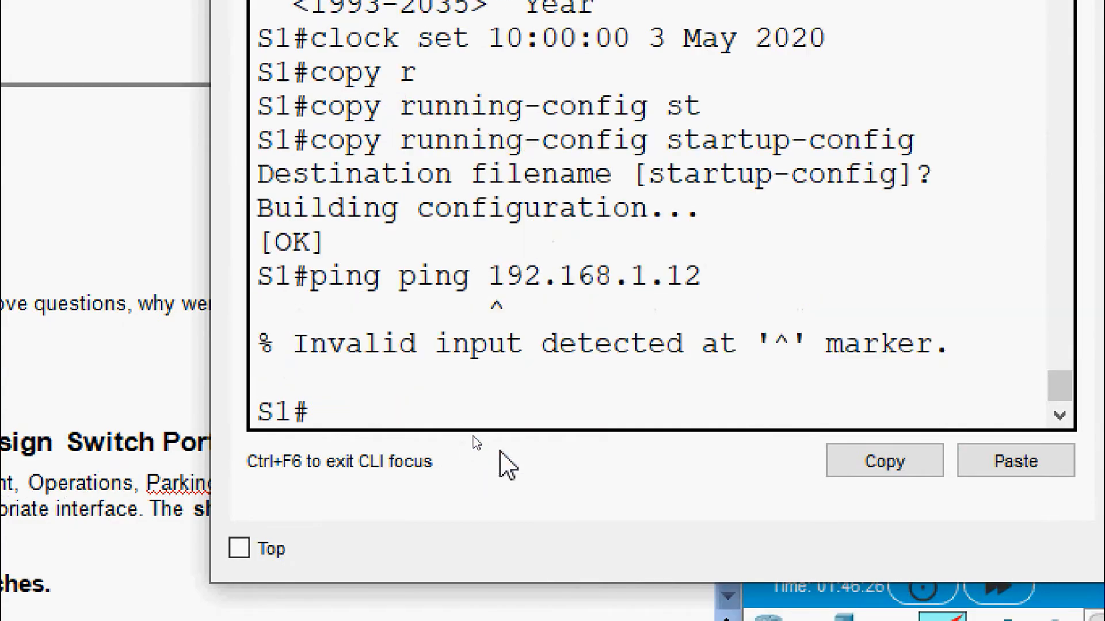
{"action": "key", "text": "Up"}
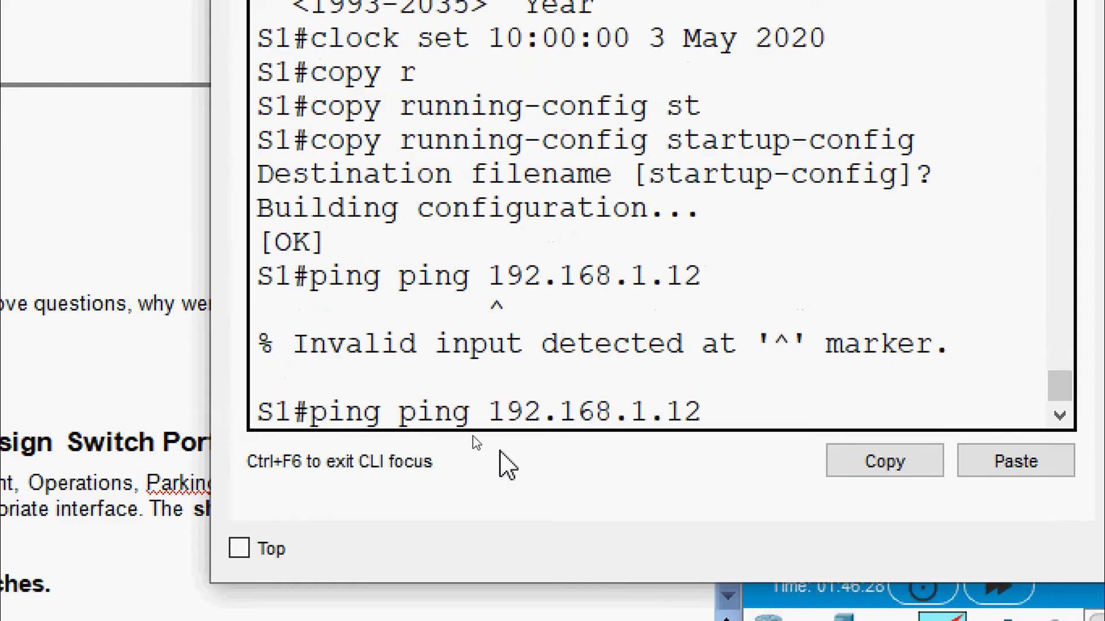
{"action": "key", "text": "Left"}
{"action": "key", "text": "Left"}
{"action": "key", "text": "Left"}
{"action": "key", "text": "Left"}
{"action": "key", "text": "BackSpace"}
{"action": "key", "text": "BackSpace"}
{"action": "key", "text": "BackSpace"}
{"action": "key", "text": "BackSpace"}
{"action": "key", "text": "BackSpace"}
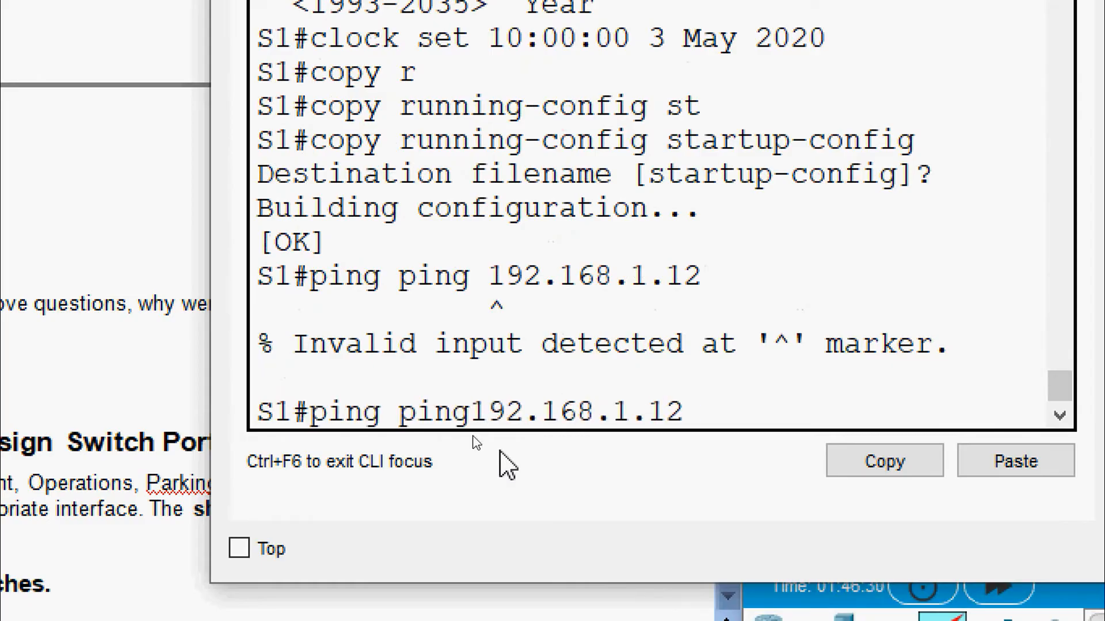
{"action": "key", "text": "Return"}
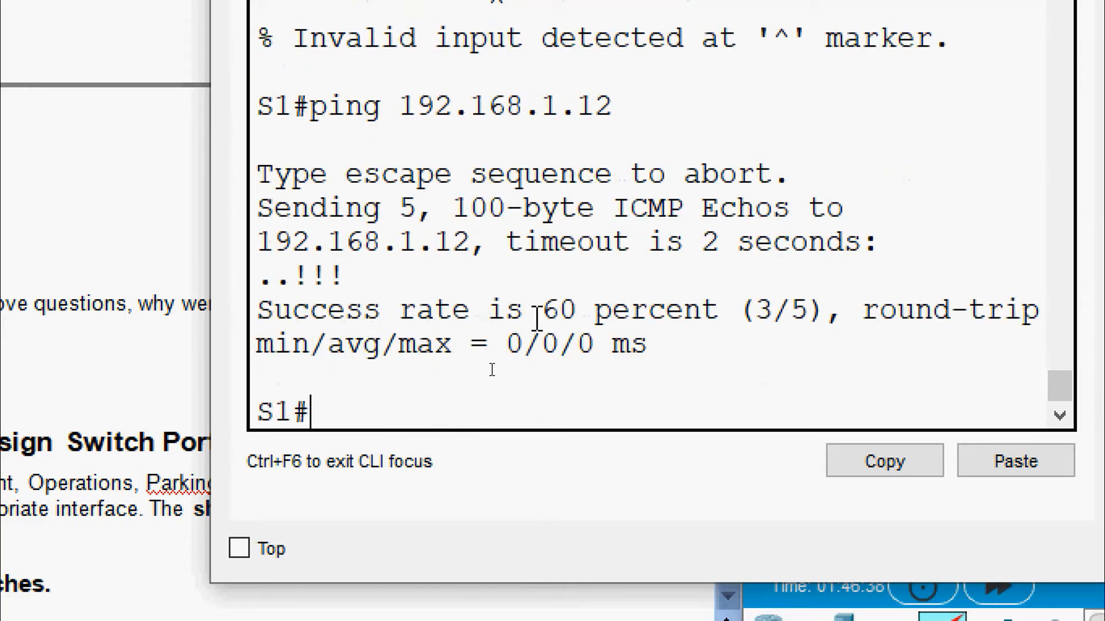
Step: Rerun the ping to 192.168.1.12 until it reaches 100 percent success, then close S1's console
{"action": "left_click_drag", "start_coordinate": [540, 317], "coordinate": [702, 316]}
{"action": "left_click", "coordinate": [420, 405]}
{"action": "key", "text": "Up"}
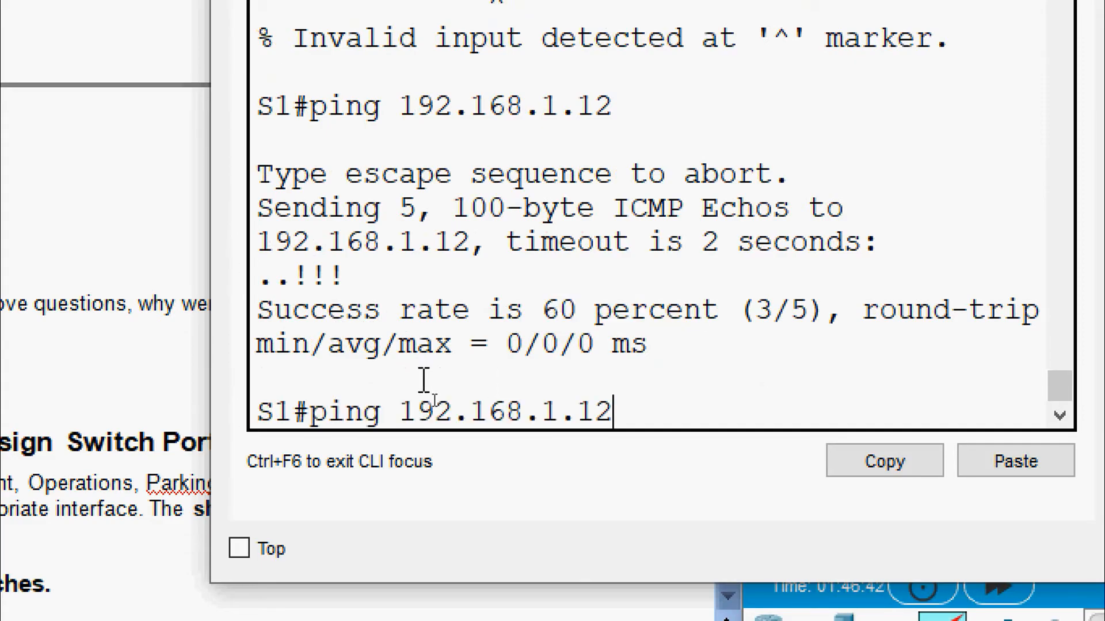
{"action": "key", "text": "Return"}
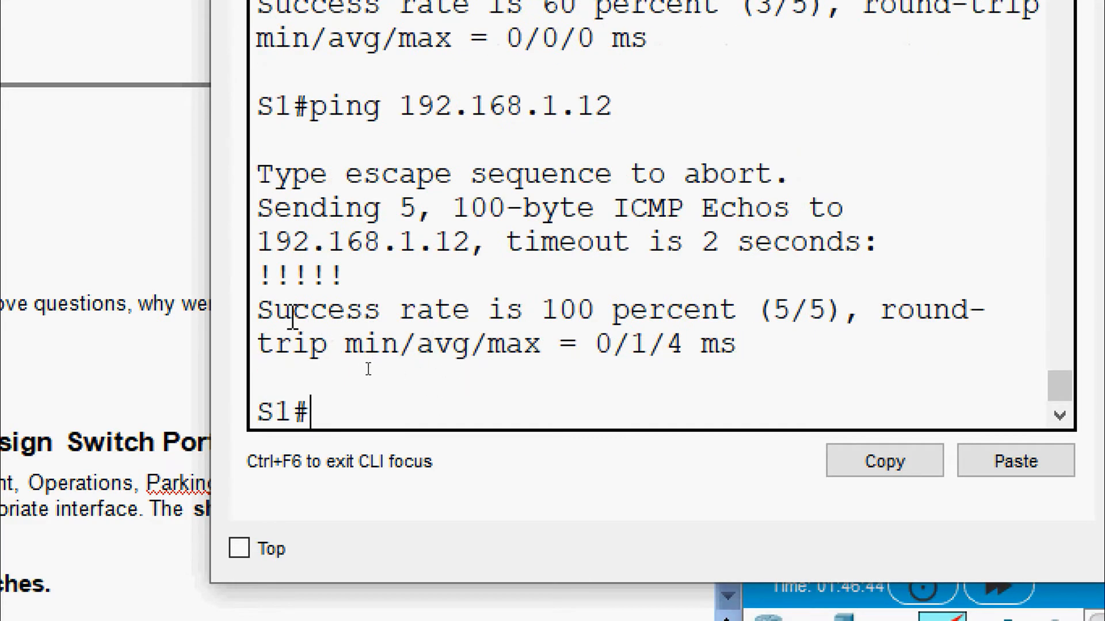
{"action": "left_click_drag", "start_coordinate": [262, 321], "coordinate": [434, 320]}
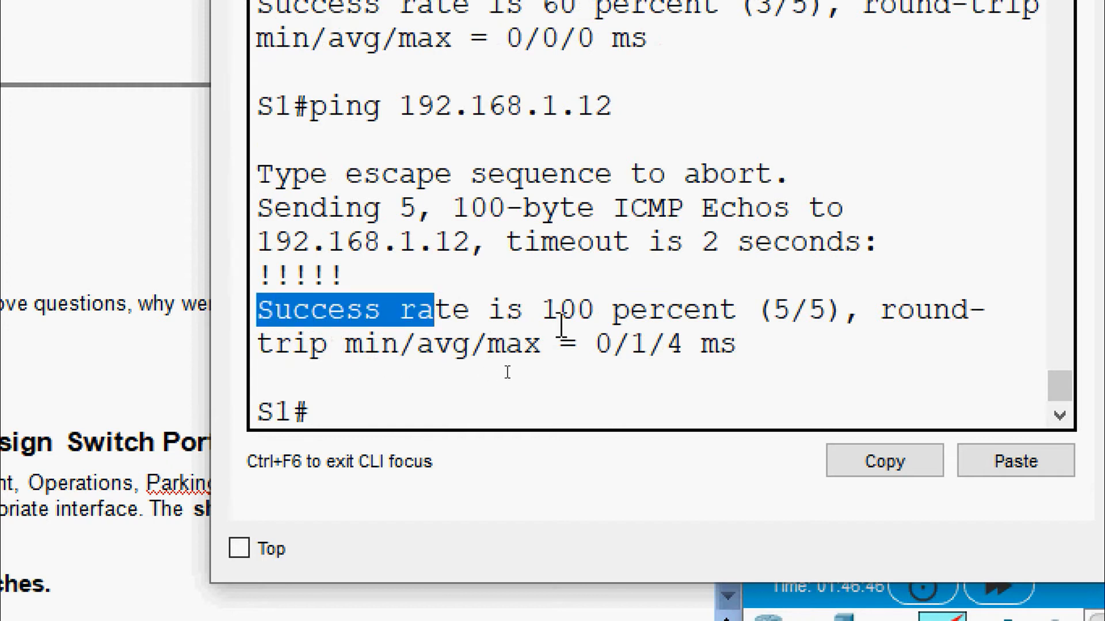
{"action": "double_click", "coordinate": [712, 313]}
{"action": "left_click_drag", "start_coordinate": [755, 314], "coordinate": [830, 333]}
{"action": "left_click", "coordinate": [757, 357]}
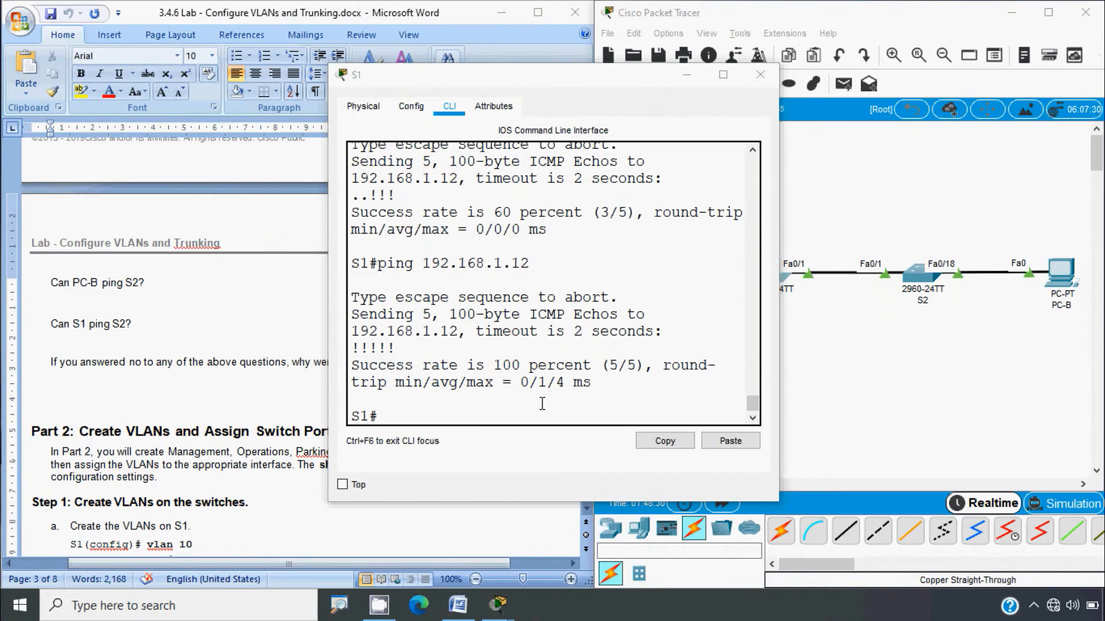
{"action": "left_click", "coordinate": [760, 74]}
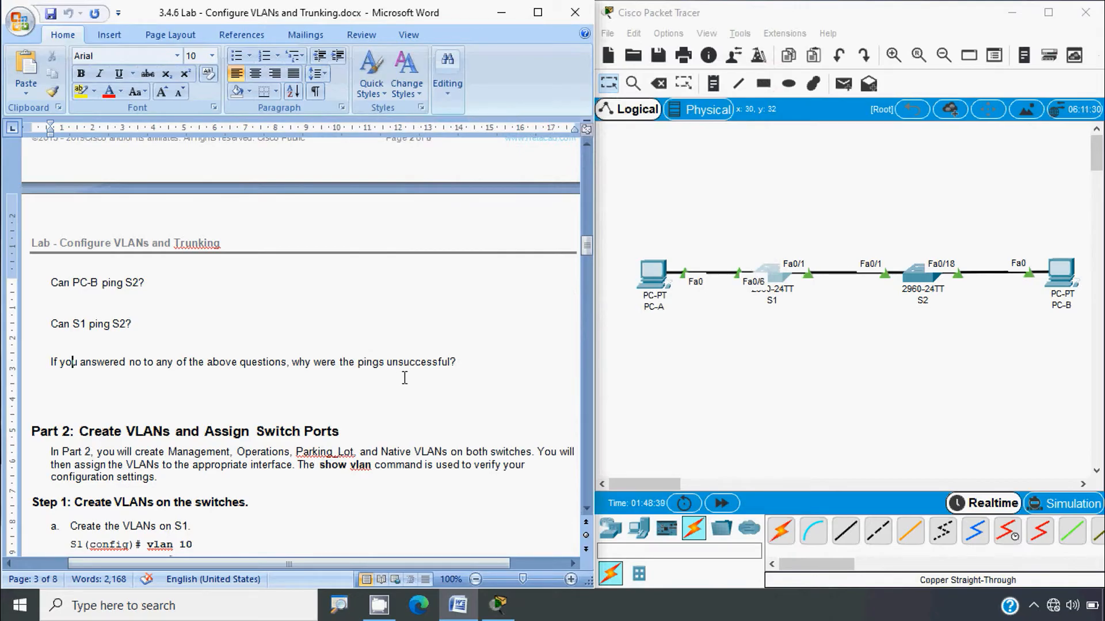
Step: Scroll the lab document to Part 2, Step 1: Create VLANs on the switches
{"action": "scroll", "coordinate": [241, 380], "scroll_direction": "up", "scroll_amount": 5}
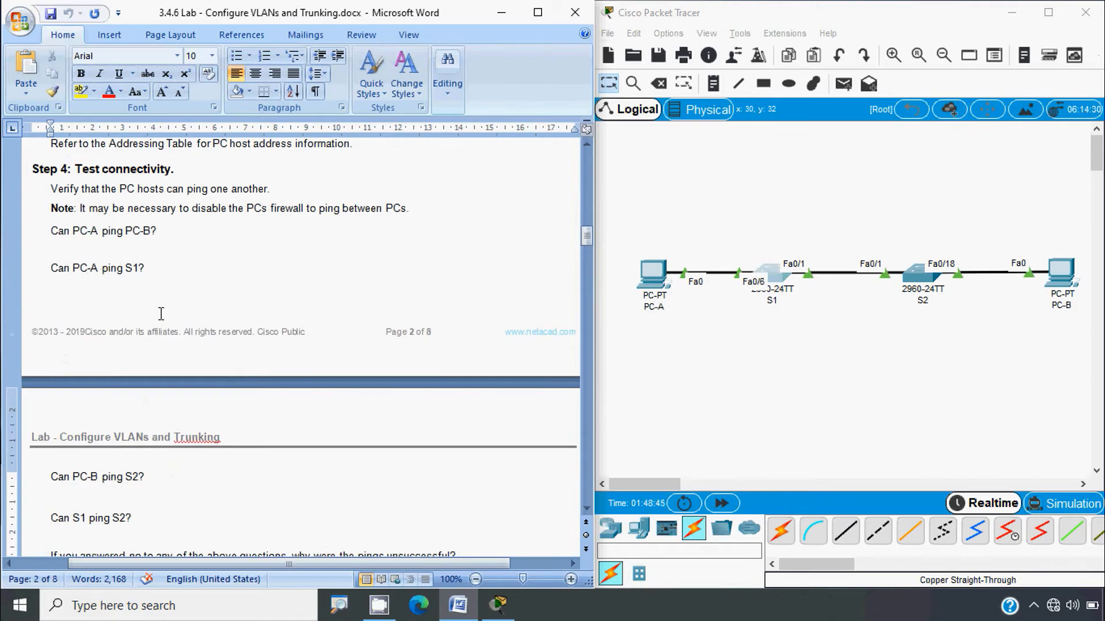
{"action": "scroll", "coordinate": [161, 313], "scroll_direction": "down", "scroll_amount": 1}
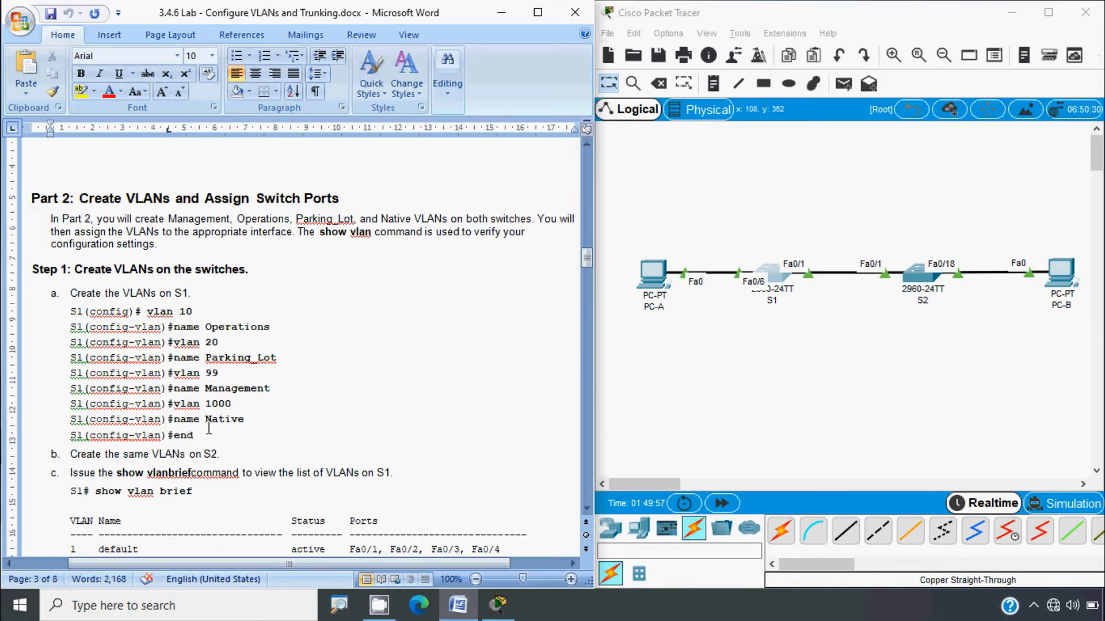
Step: Open S1's CLI beside the lab commands and enter global configuration mode with conf t
{"action": "left_click_drag", "start_coordinate": [92, 311], "coordinate": [205, 433]}
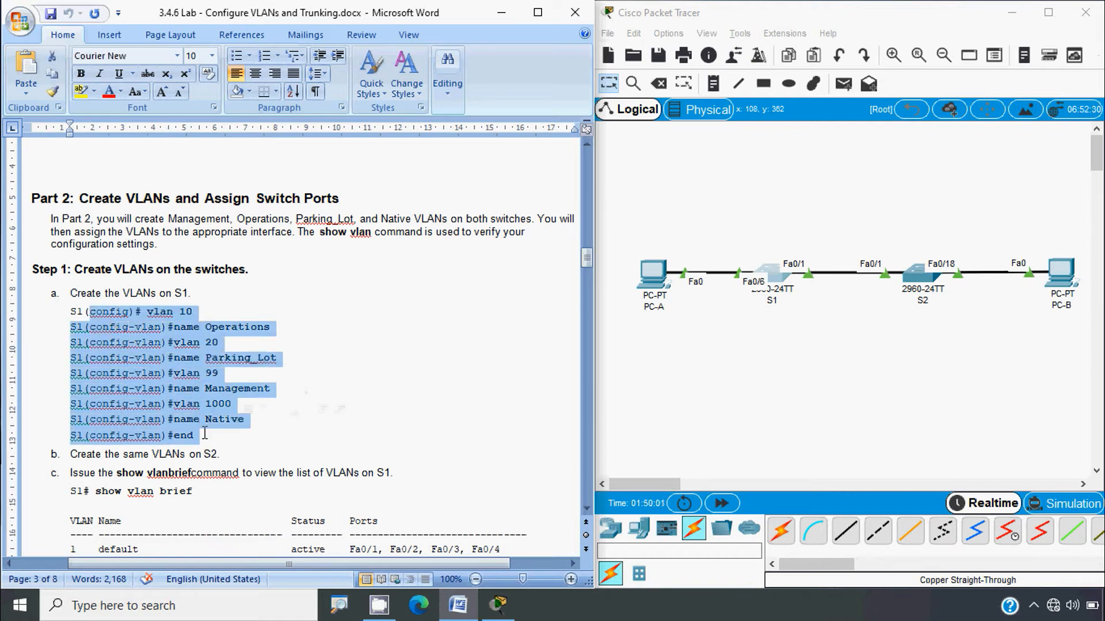
{"action": "left_click", "coordinate": [232, 439]}
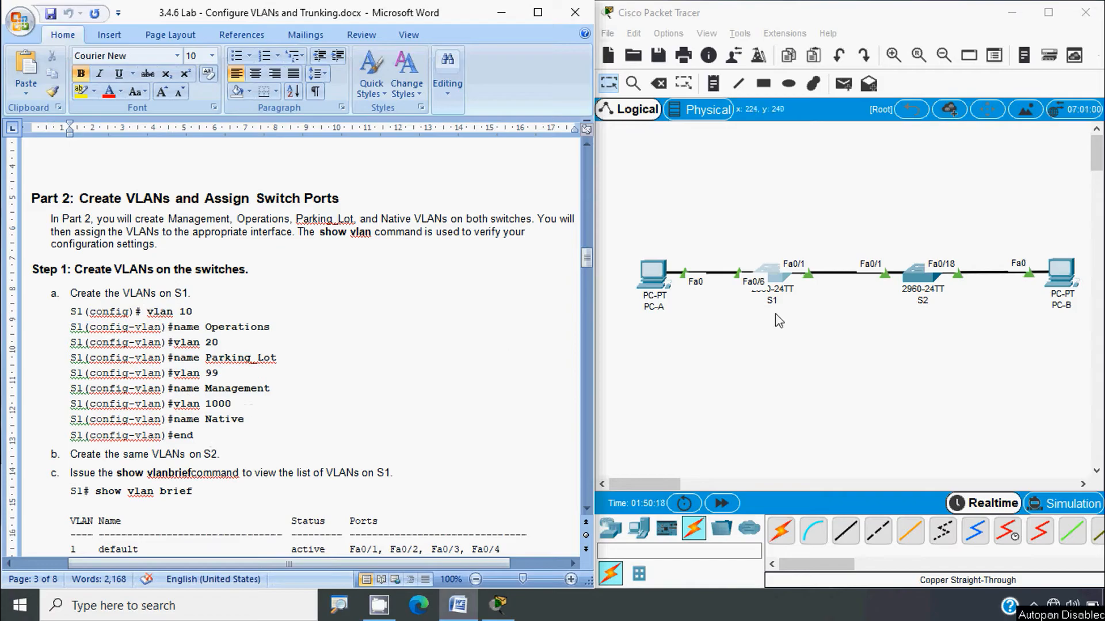
{"action": "left_click", "coordinate": [778, 282]}
{"action": "left_click_drag", "start_coordinate": [551, 87], "coordinate": [823, 51]}
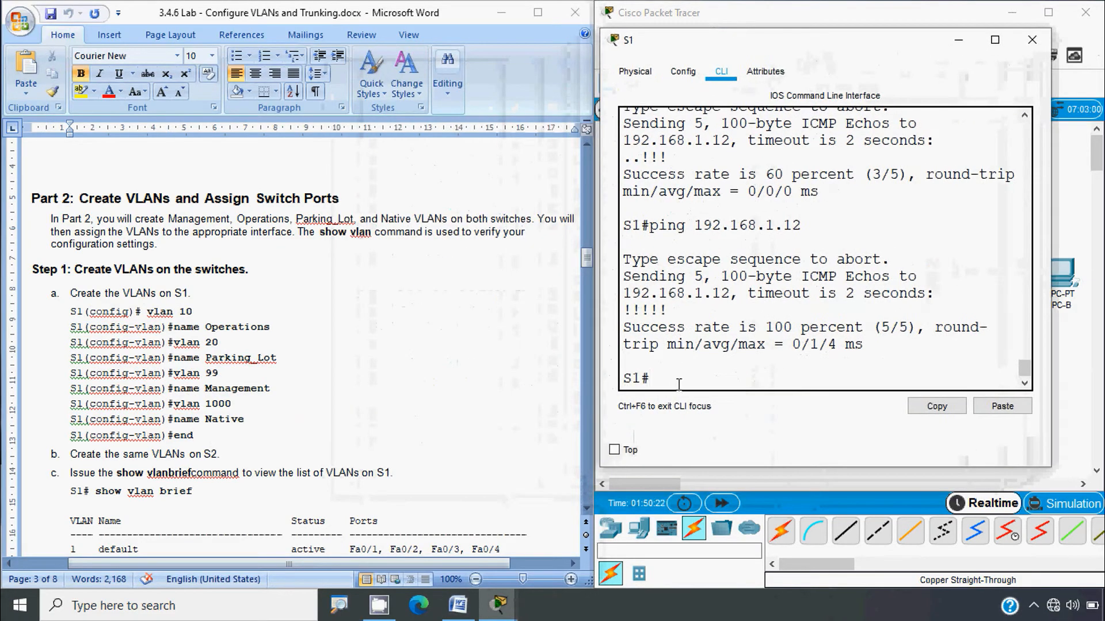
{"action": "left_click_drag", "start_coordinate": [696, 48], "coordinate": [409, 46]}
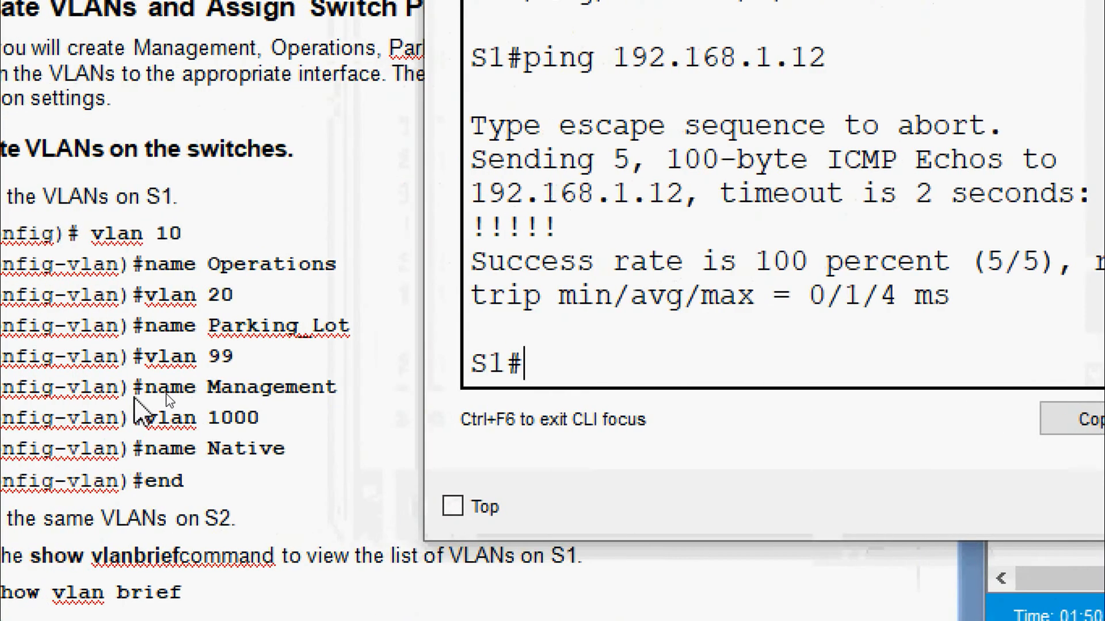
{"action": "type", "text": "conf"}
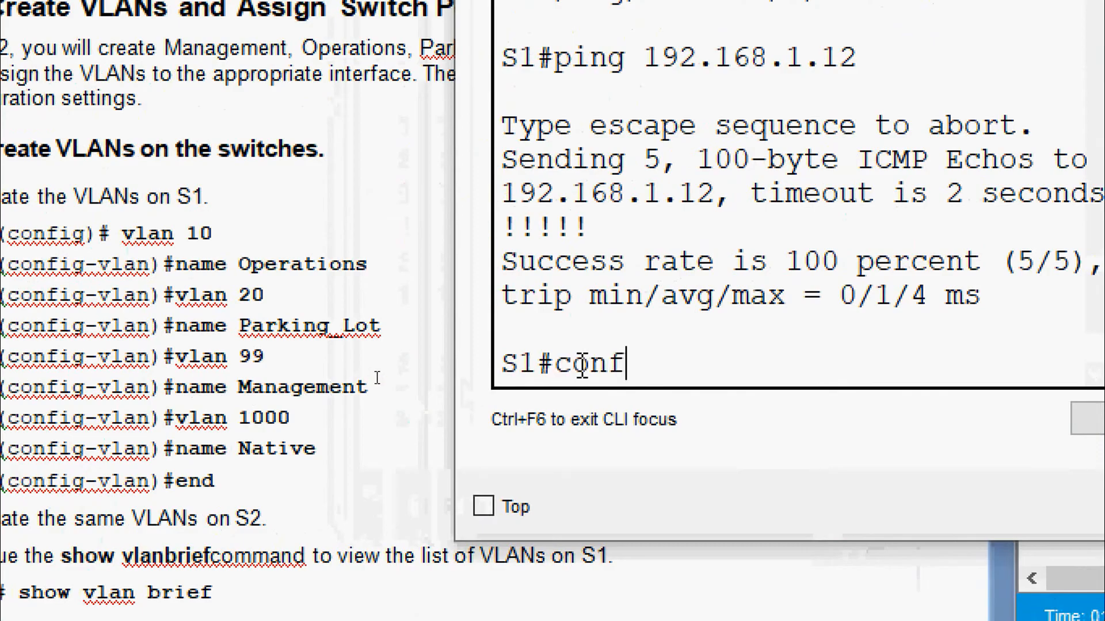
{"action": "key", "text": "Tab"}
{"action": "type", "text": "t"}
Step: Create VLAN 10 named Operations and VLAN 20 named Parking_Lot on S1
{"action": "key", "text": "Tab"}
{"action": "key", "text": "Return"}
{"action": "type", "text": "vl"}
{"action": "key", "text": "Tab"}
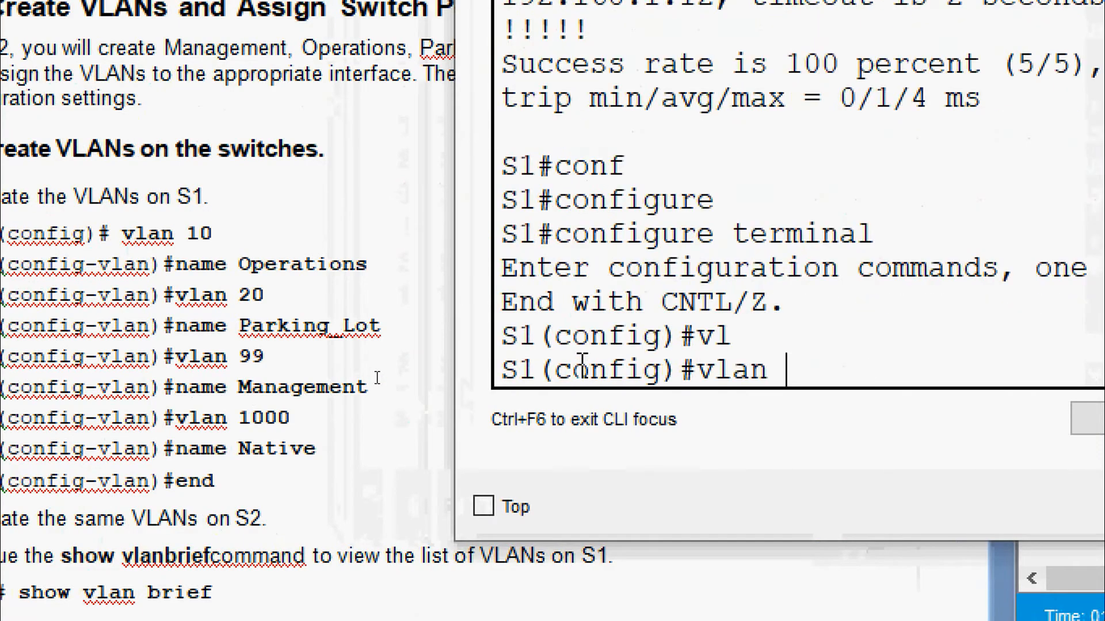
{"action": "type", "text": "10"}
{"action": "key", "text": "Return"}
{"action": "type", "text": "name Opera"}
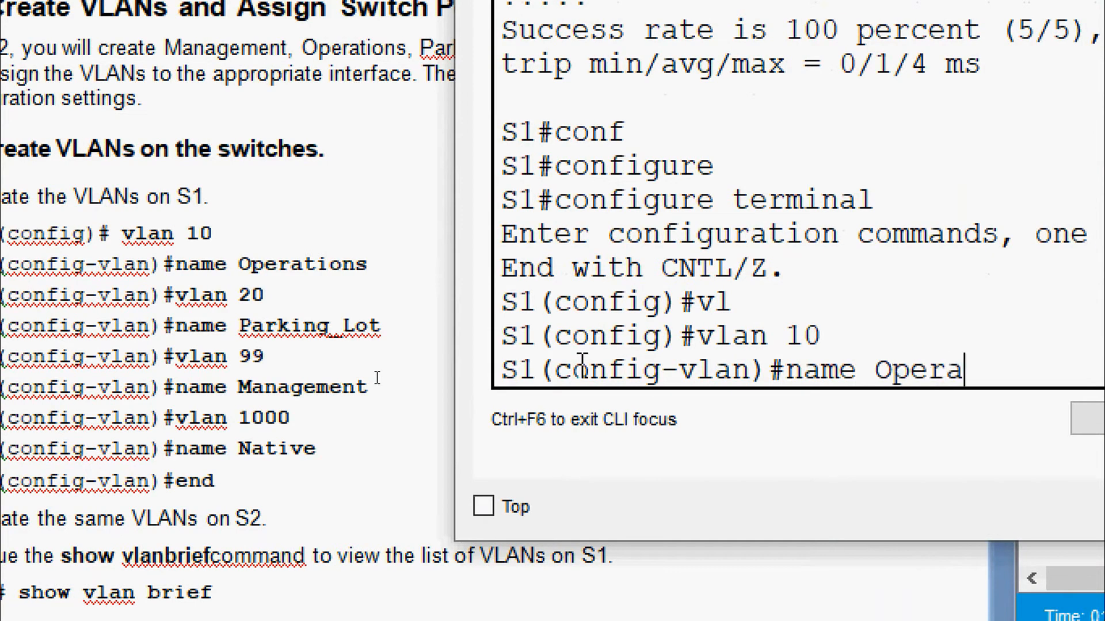
{"action": "type", "text": "tions"}
{"action": "key", "text": "Return"}
{"action": "type", "text": "vl"}
{"action": "key", "text": "BackSpace"}
{"action": "key", "text": "BackSpace"}
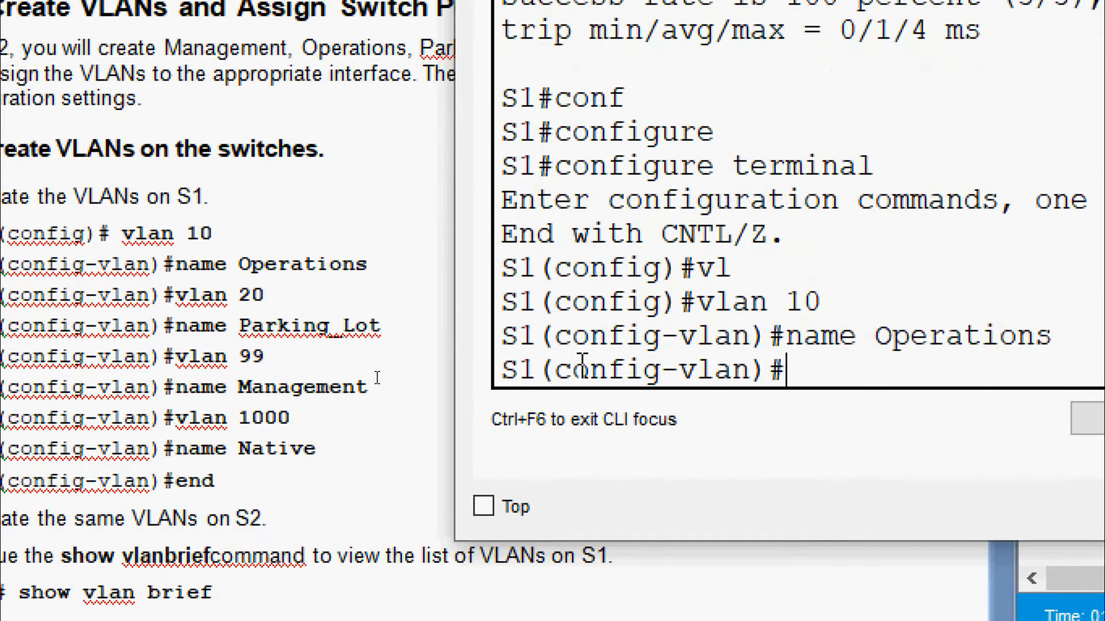
{"action": "type", "text": "vlan"}
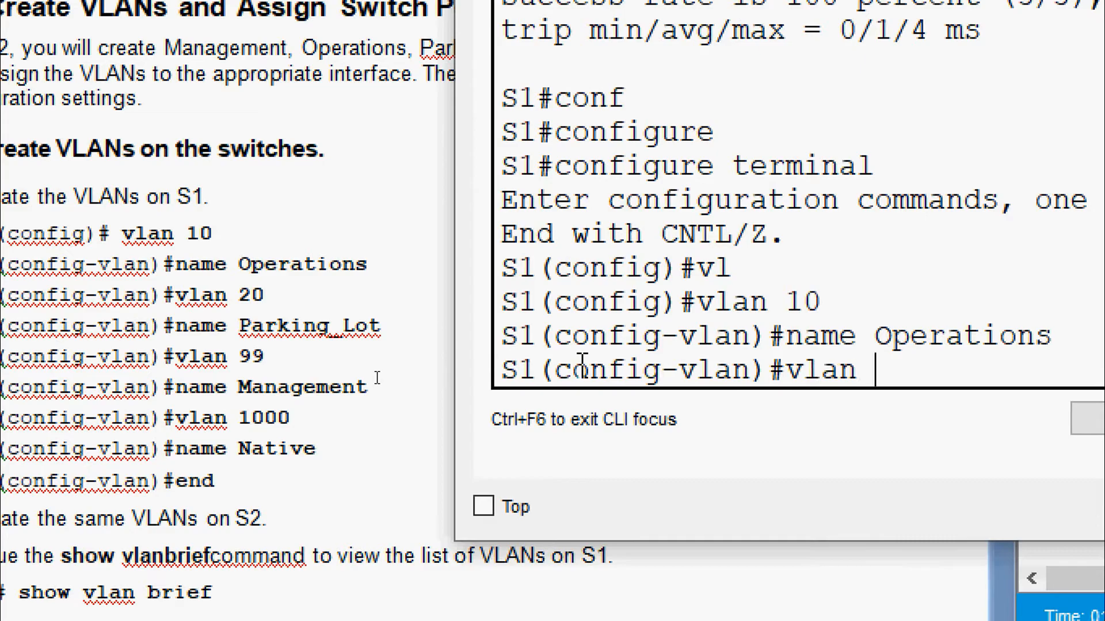
{"action": "type", "text": " 20"}
{"action": "key", "text": "Return"}
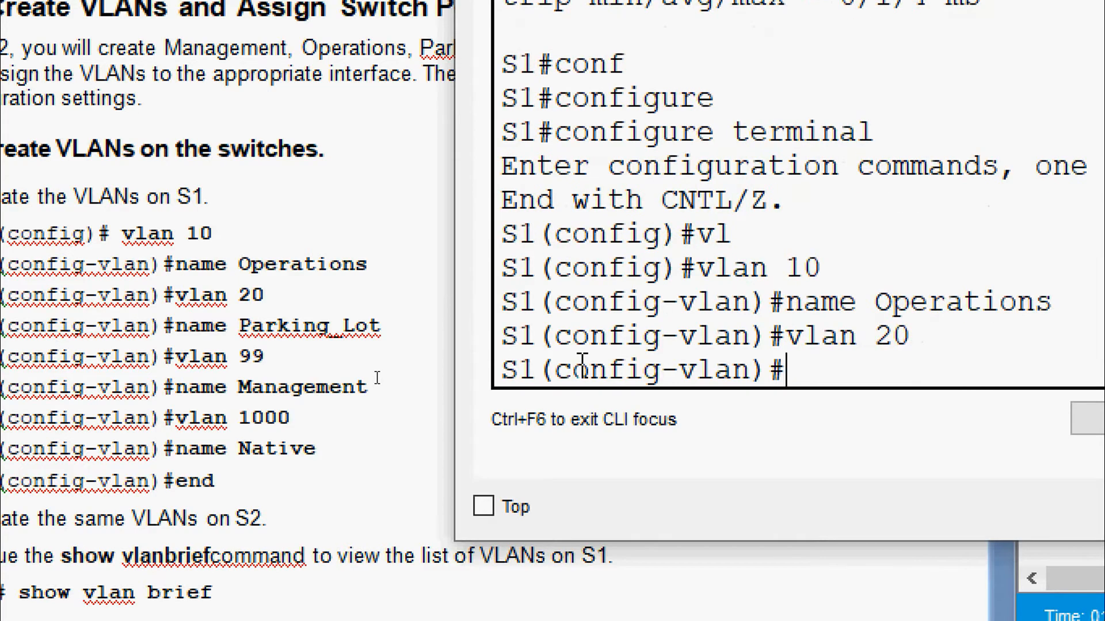
{"action": "type", "text": "name Park"}
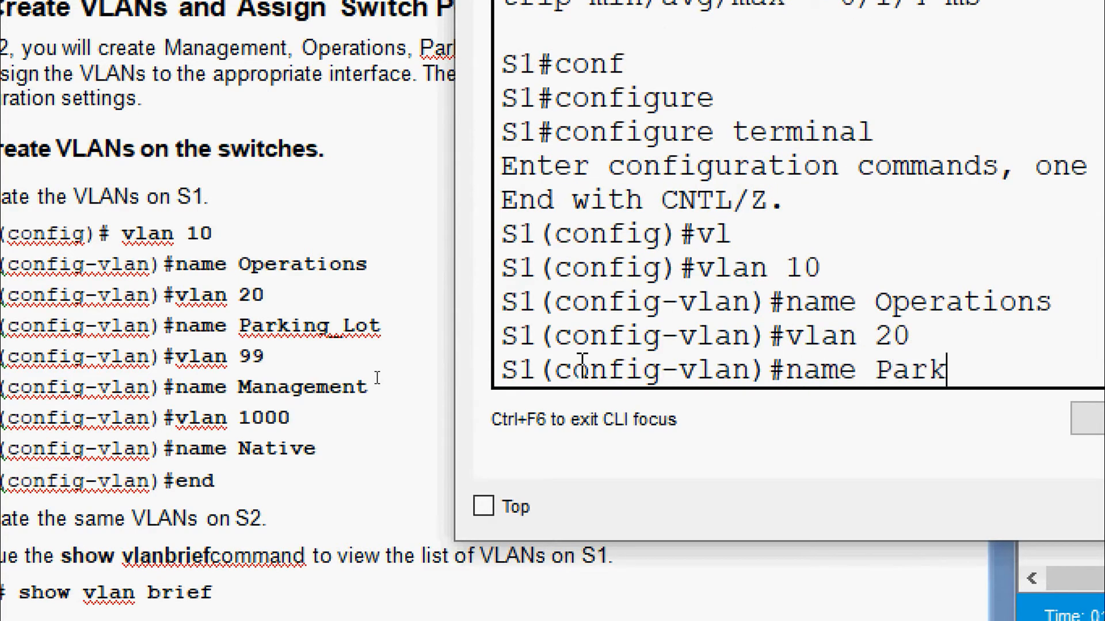
{"action": "type", "text": "ing_Lot"}
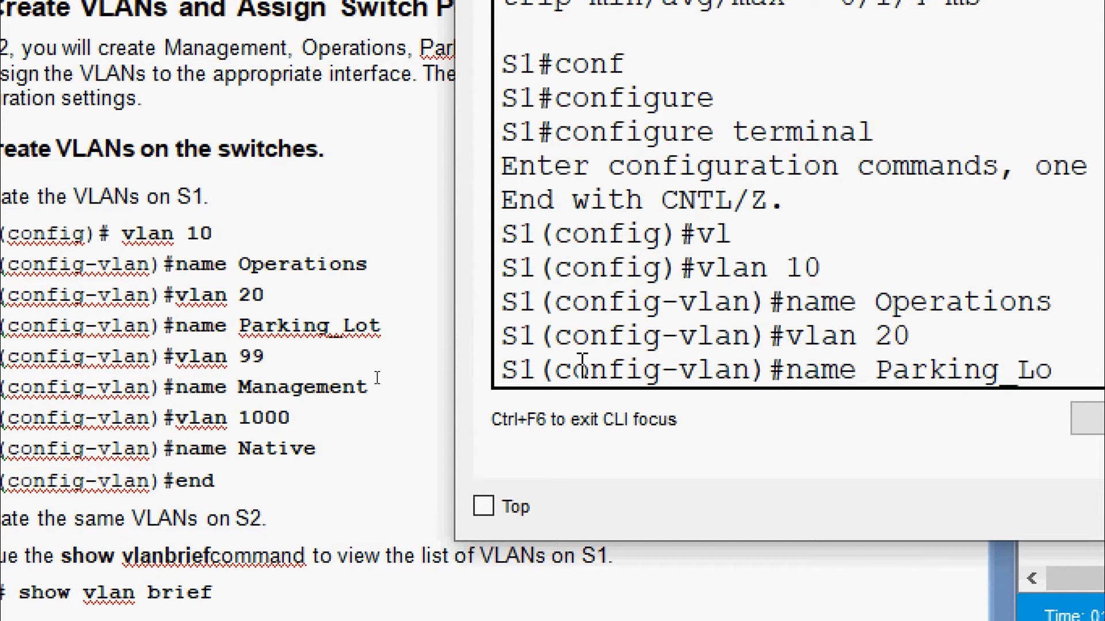
{"action": "key", "text": "Return"}
Step: Create VLAN 99 named Management and VLAN 1000 named Native on S1, then end configuration
{"action": "type", "text": "vlan)#vl"}
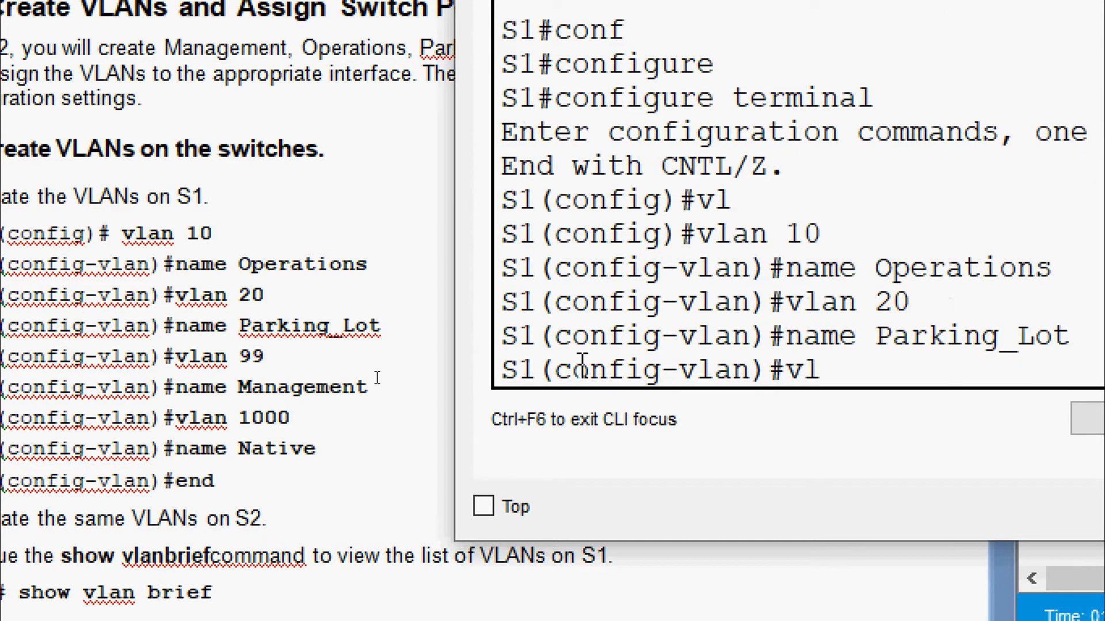
{"action": "type", "text": " 99"}
{"action": "key", "text": "Return"}
{"action": "type", "text": "name Ma"}
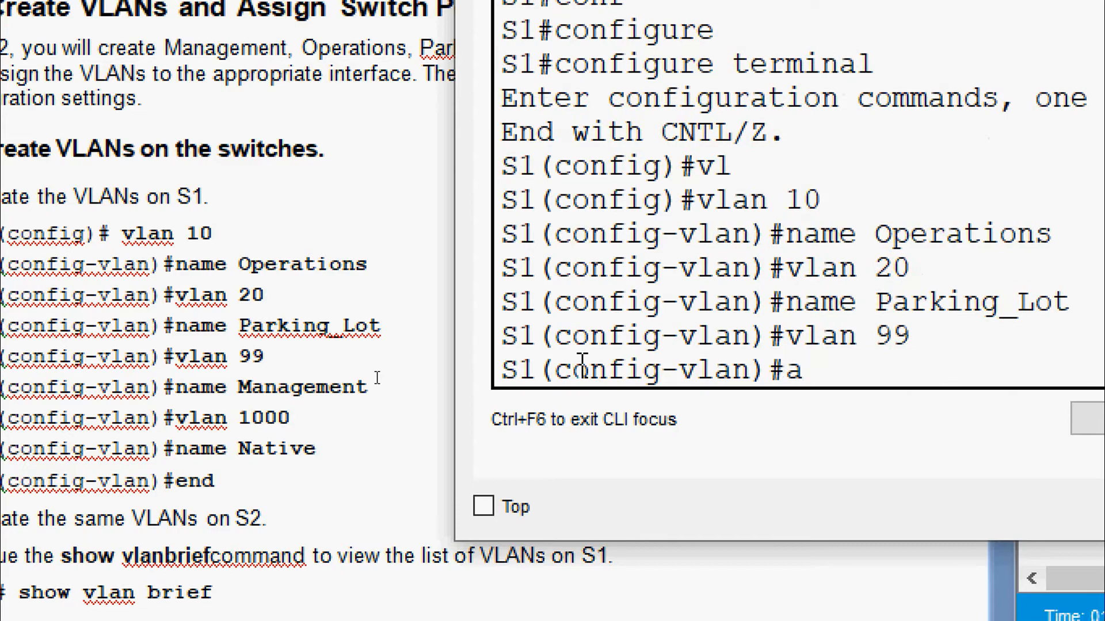
{"action": "type", "text": "nagement"}
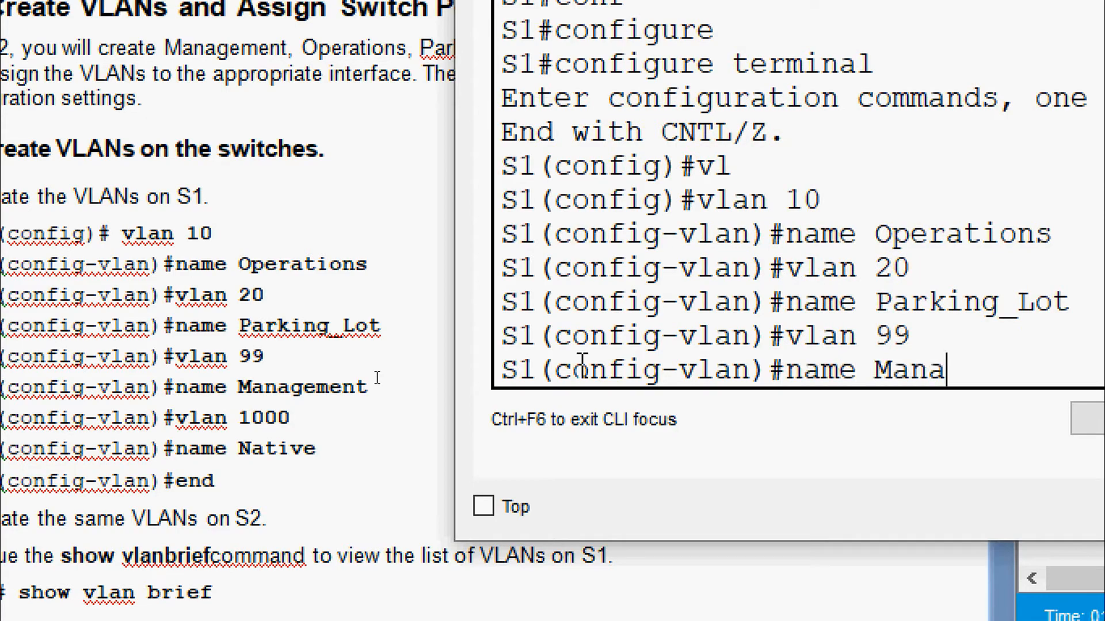
{"action": "key", "text": "Return"}
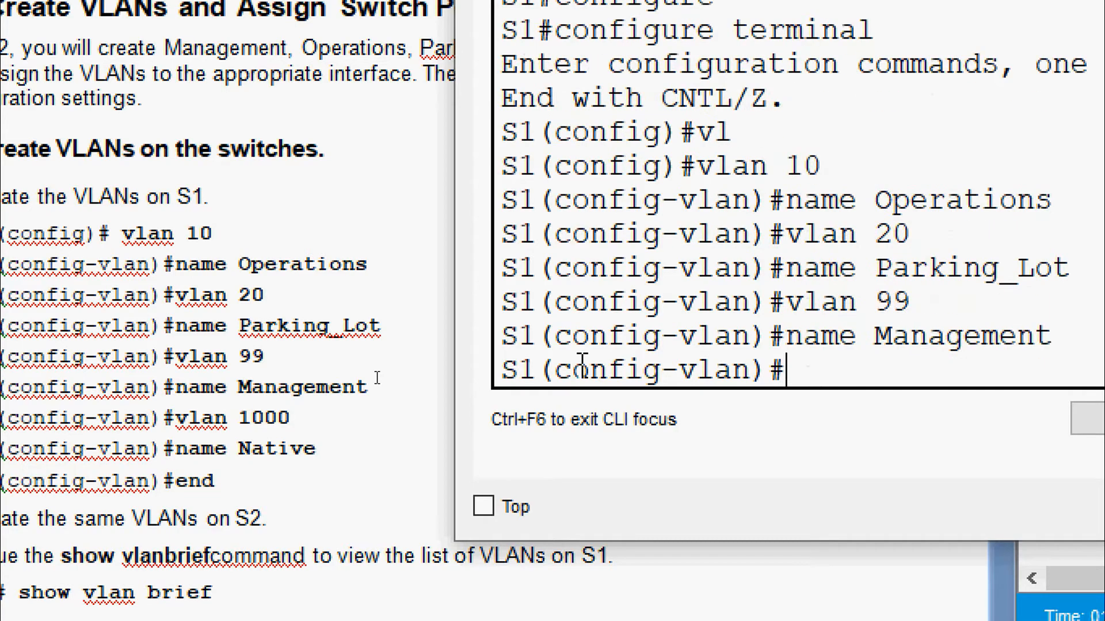
{"action": "type", "text": "vlan "}
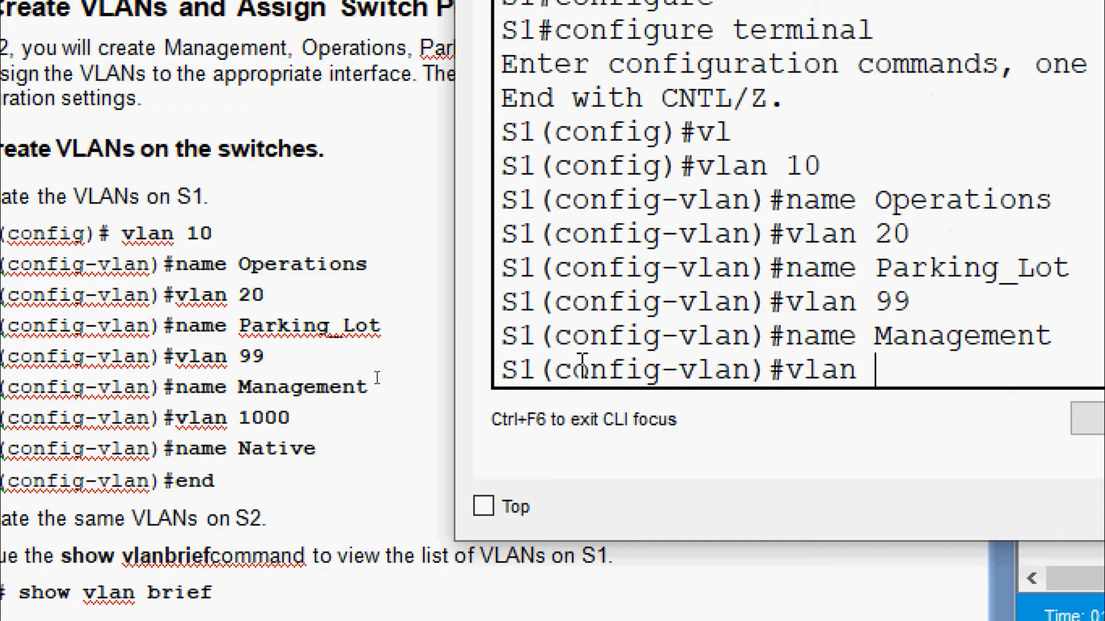
{"action": "type", "text": "1000"}
{"action": "key", "text": "Return"}
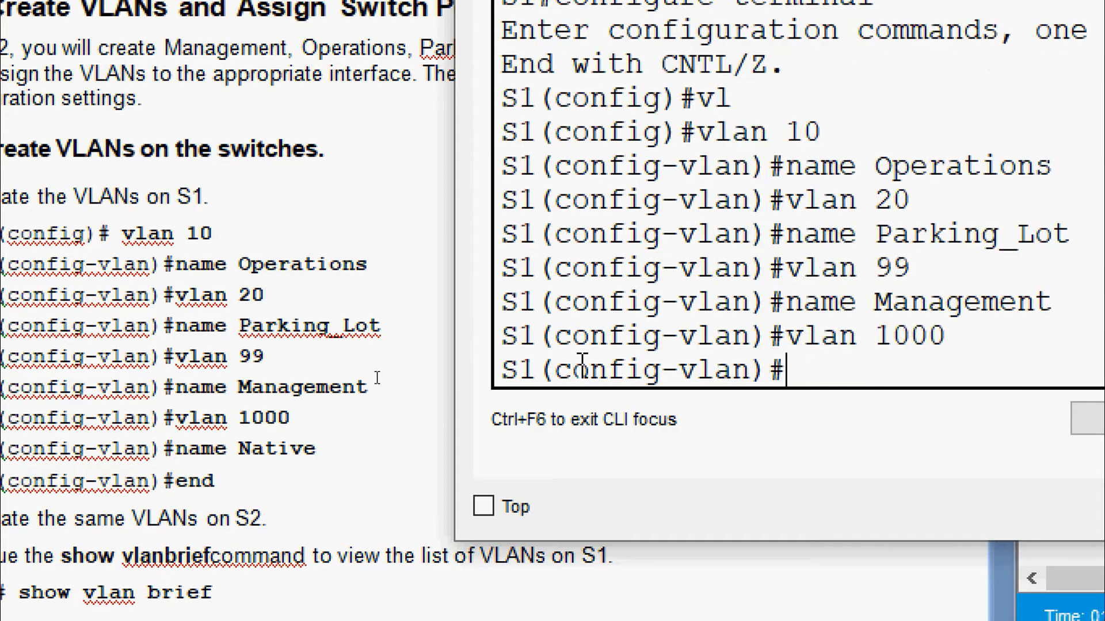
{"action": "type", "text": "name Native"}
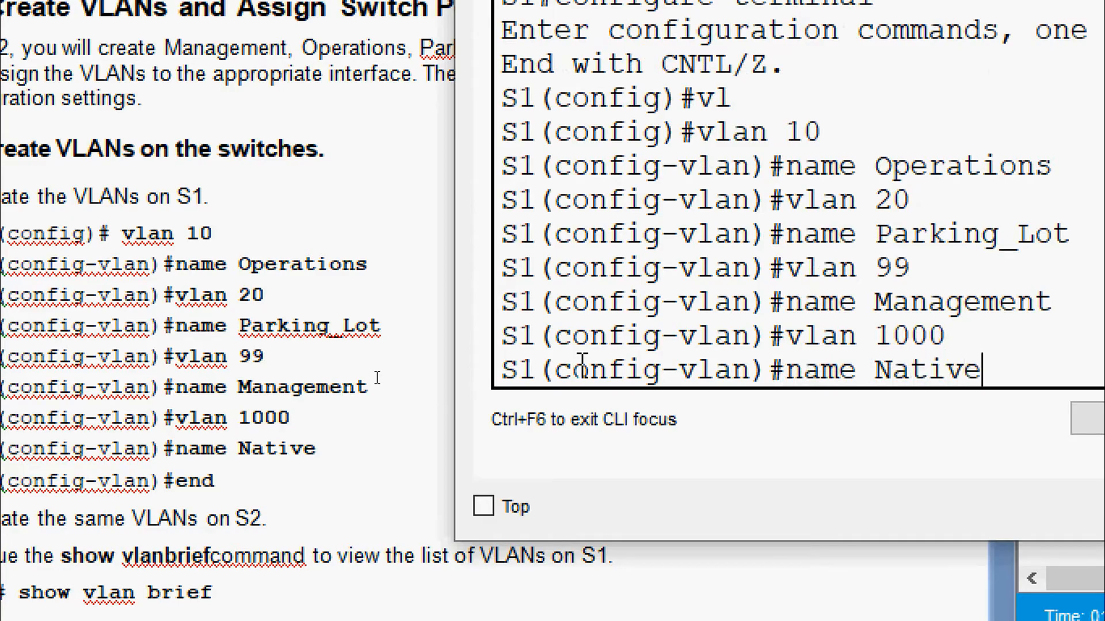
{"action": "key", "text": "Return"}
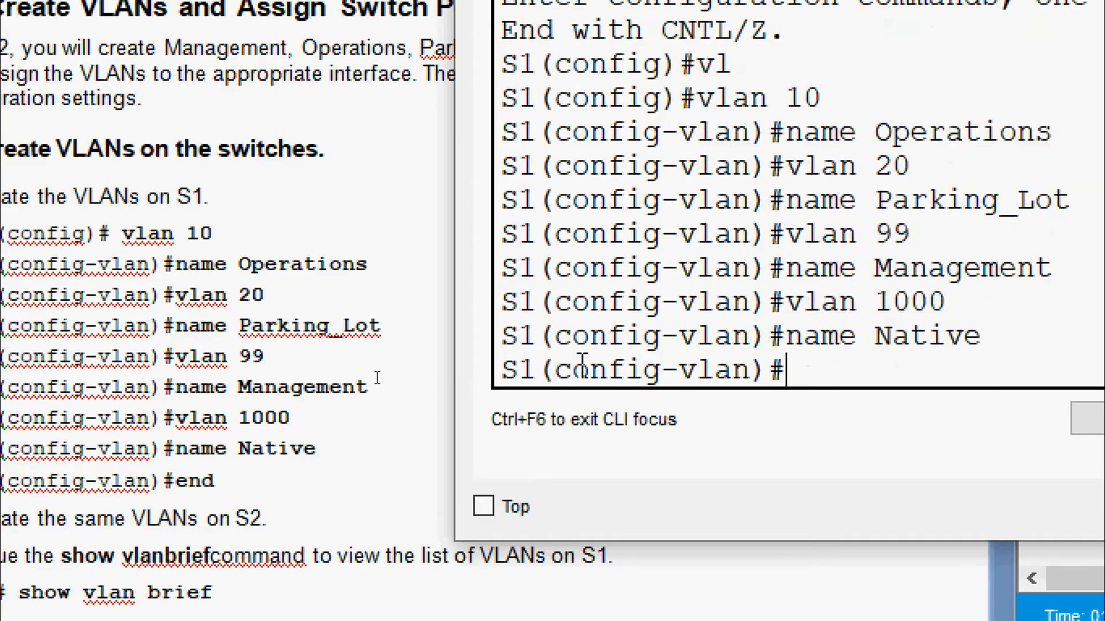
{"action": "type", "text": "end"}
{"action": "key", "text": "Return"}
{"action": "key", "text": "Return"}
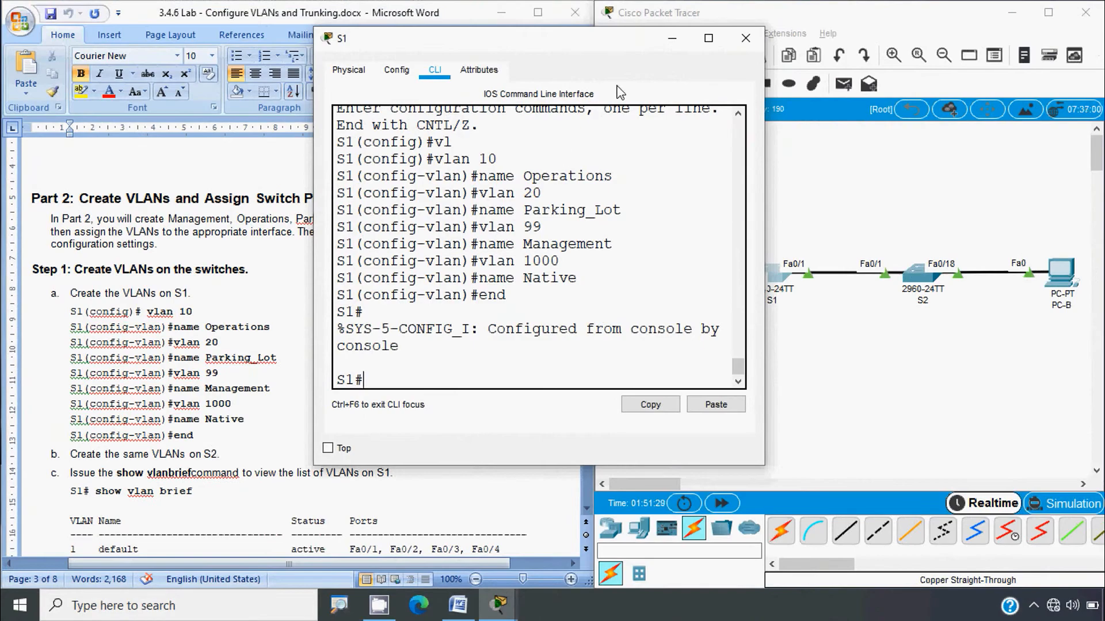
Step: Close S1's console, open S2's CLI, and move its window higher
{"action": "left_click", "coordinate": [746, 38]}
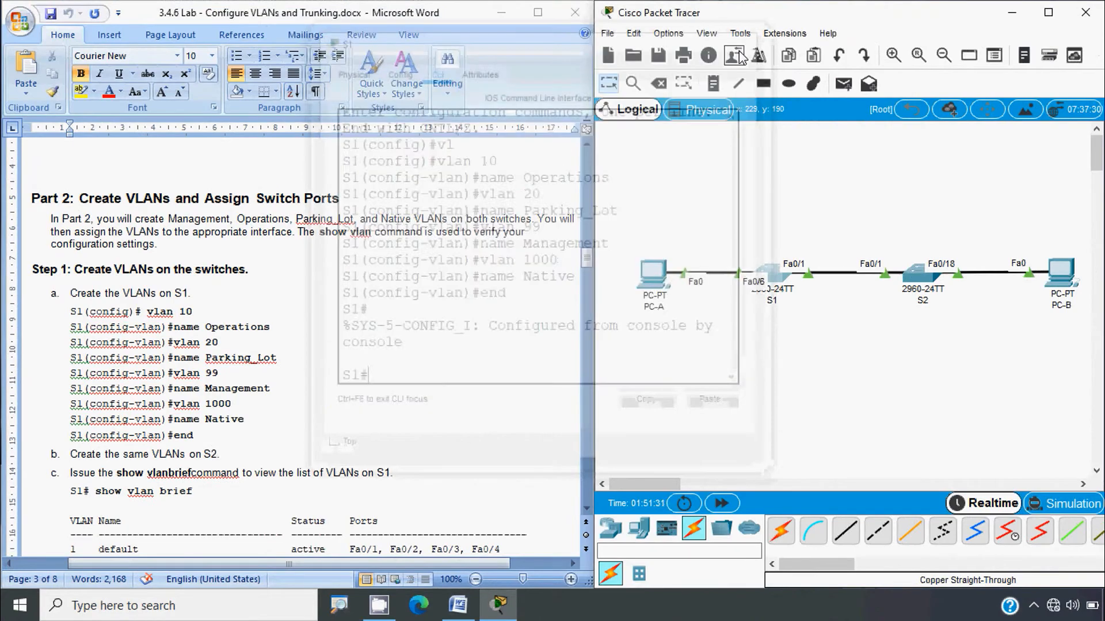
{"action": "left_click", "coordinate": [914, 278]}
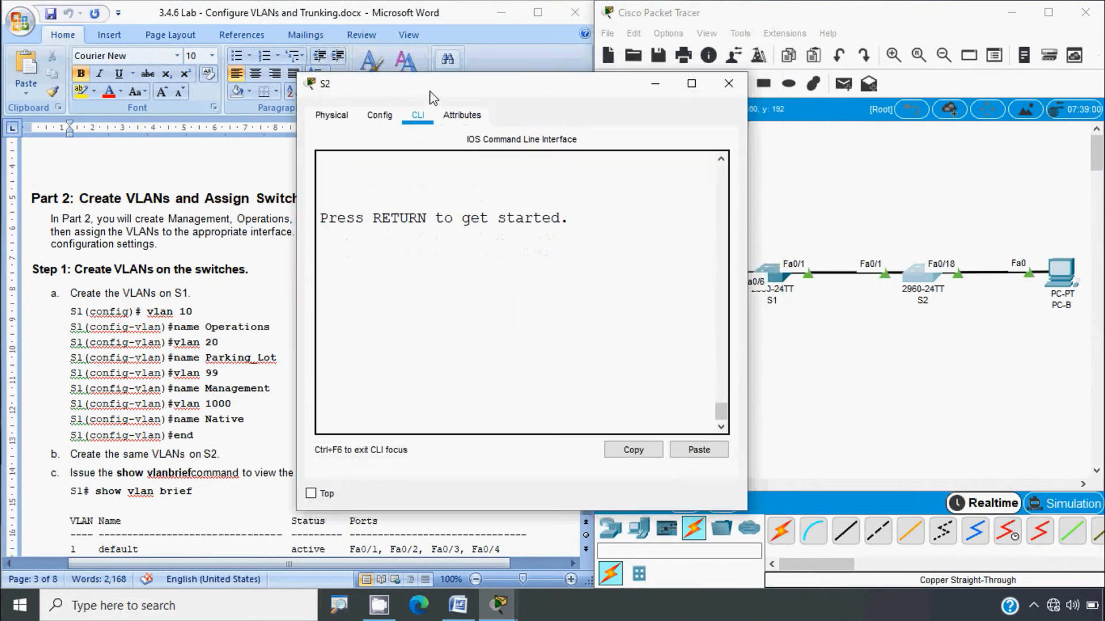
{"action": "left_click_drag", "start_coordinate": [433, 98], "coordinate": [422, 56]}
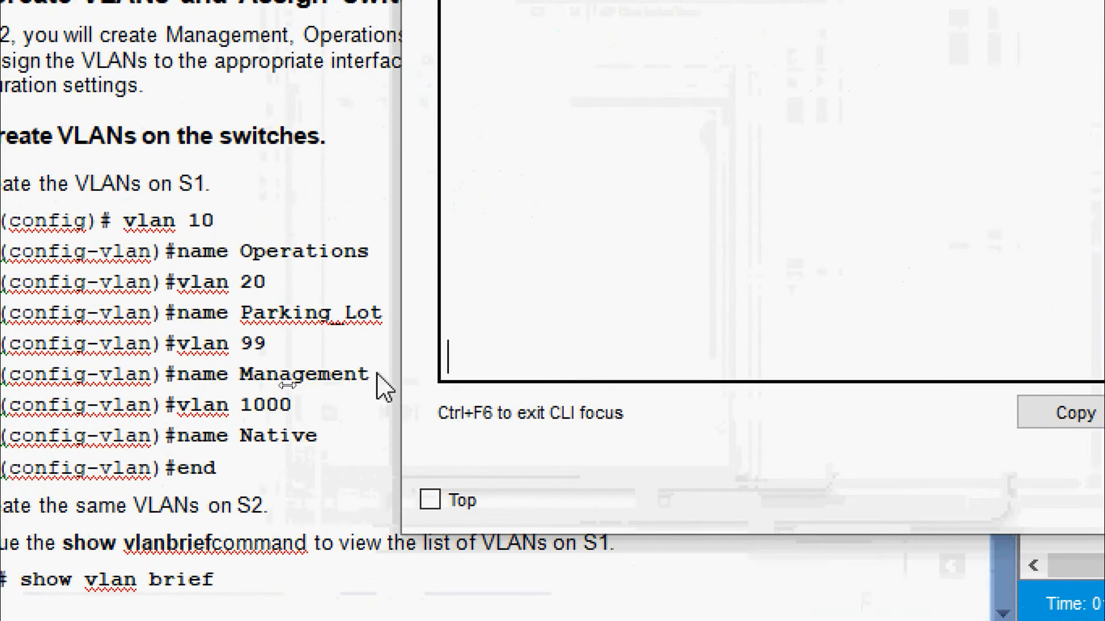
Step: Log in to S2's console, enter privileged mode, and start global configuration with conf t
{"action": "key", "text": "Return"}
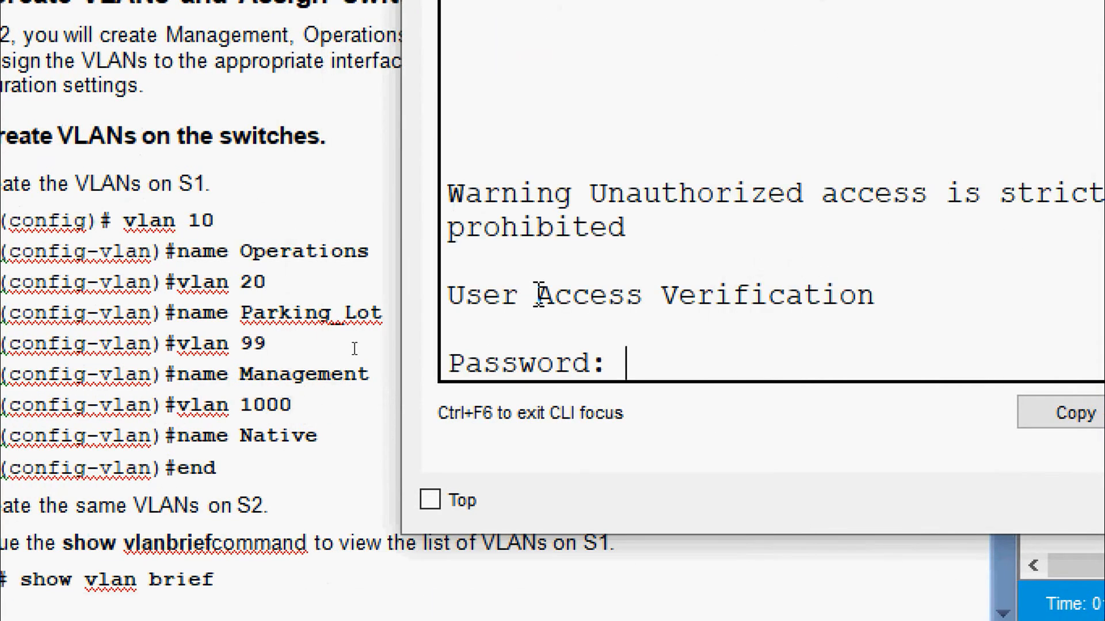
{"action": "key", "text": "Return"}
{"action": "type", "text": "enable"}
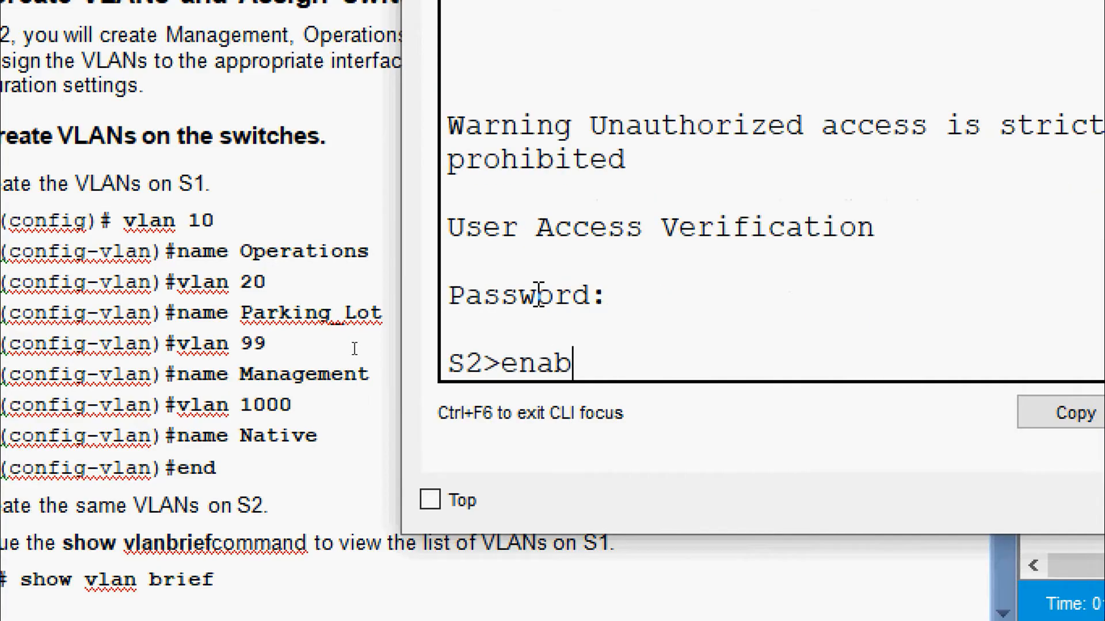
{"action": "key", "text": "Return"}
{"action": "key", "text": "Return"}
{"action": "type", "text": "con"}
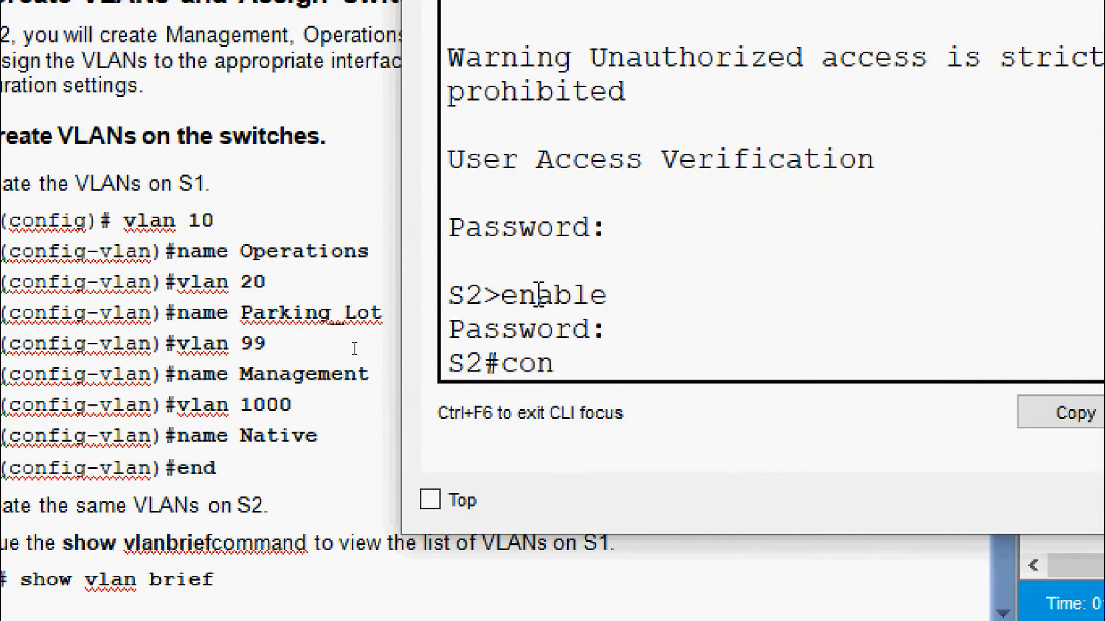
{"action": "type", "text": "f t"}
{"action": "key", "text": "Return"}
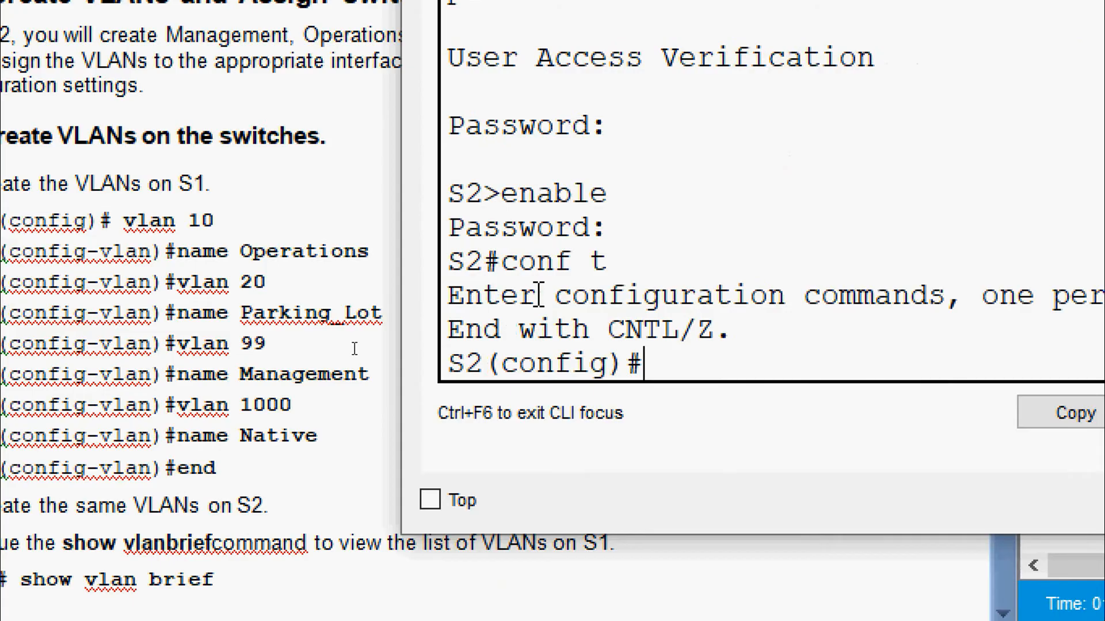
Step: Create VLAN 10 named Operations and VLAN 20 named Parking_Lot on S2
{"action": "type", "text": "vlan 10"}
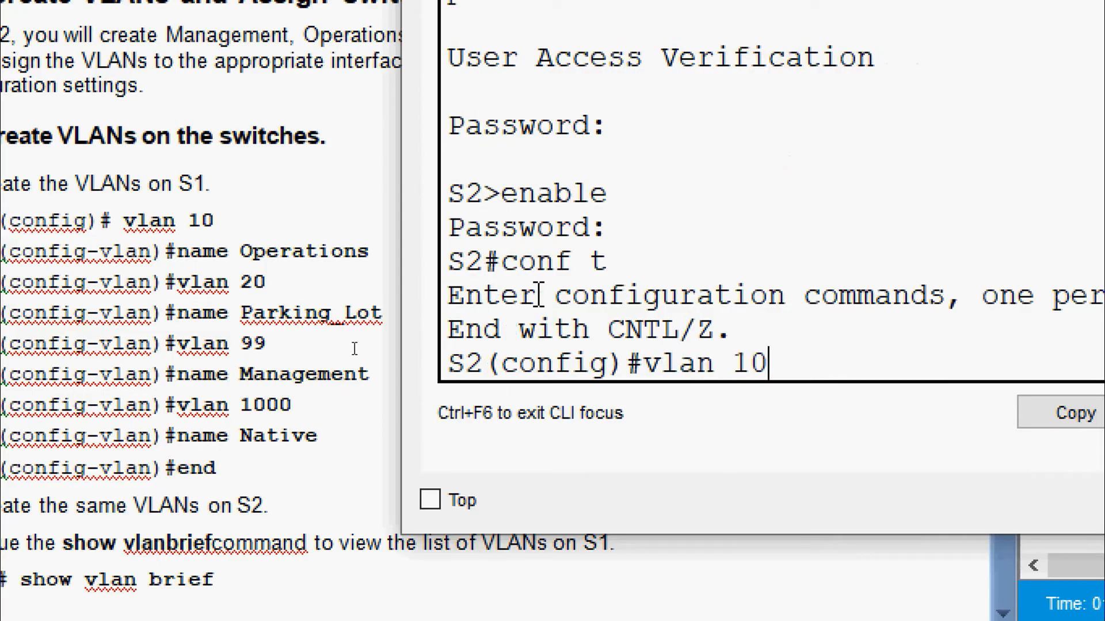
{"action": "key", "text": "Return"}
{"action": "type", "text": "name O"}
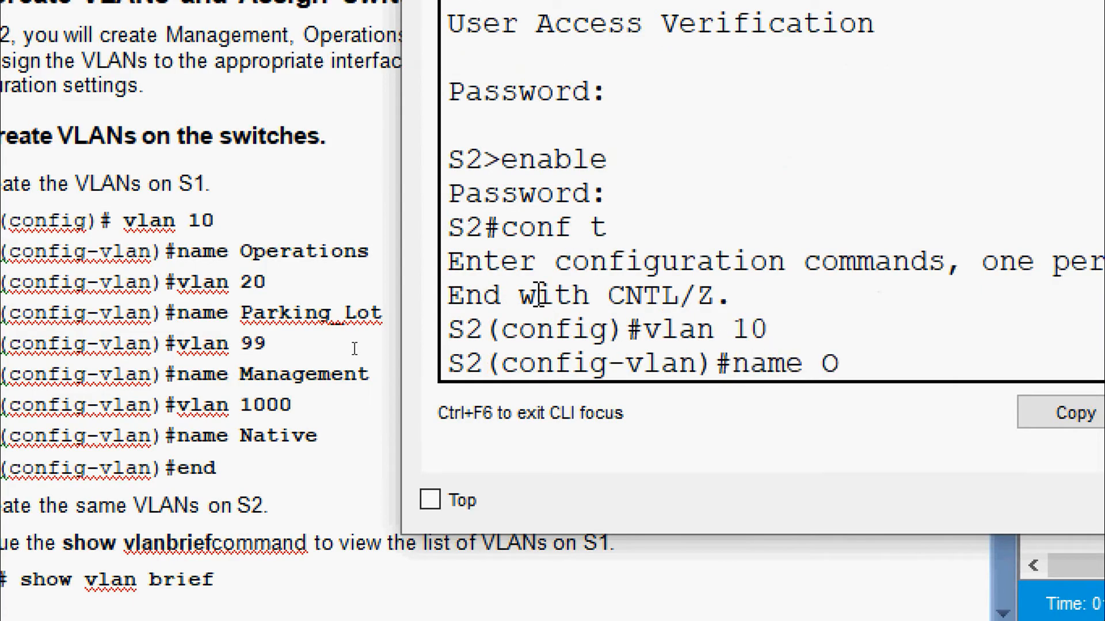
{"action": "type", "text": "perations"}
{"action": "key", "text": "Return"}
{"action": "type", "text": "vlan)#v"}
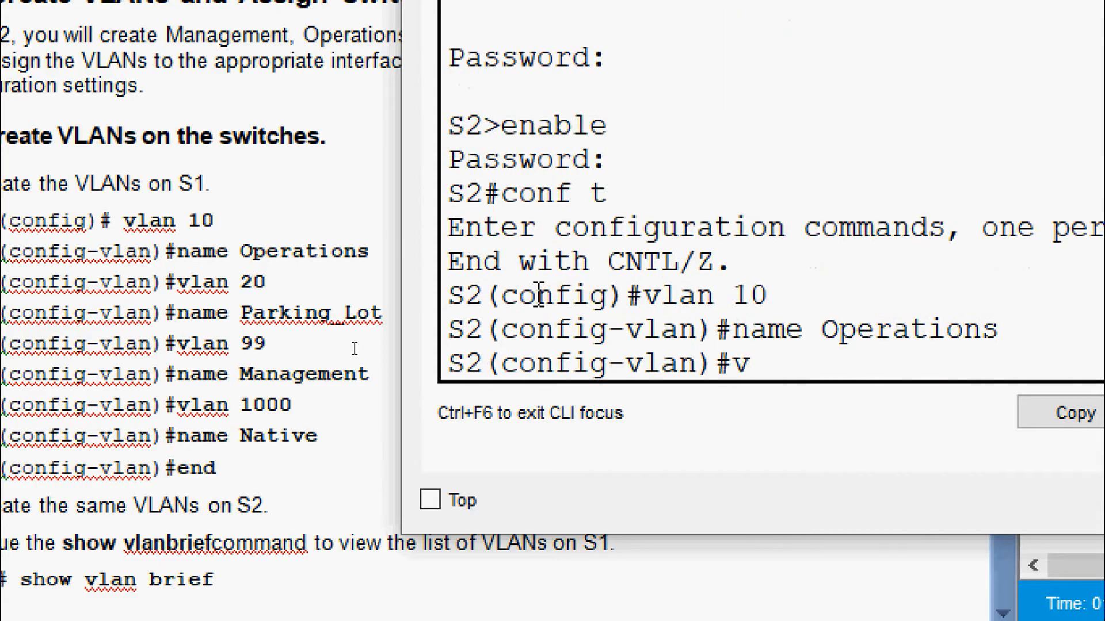
{"action": "type", "text": " 20"}
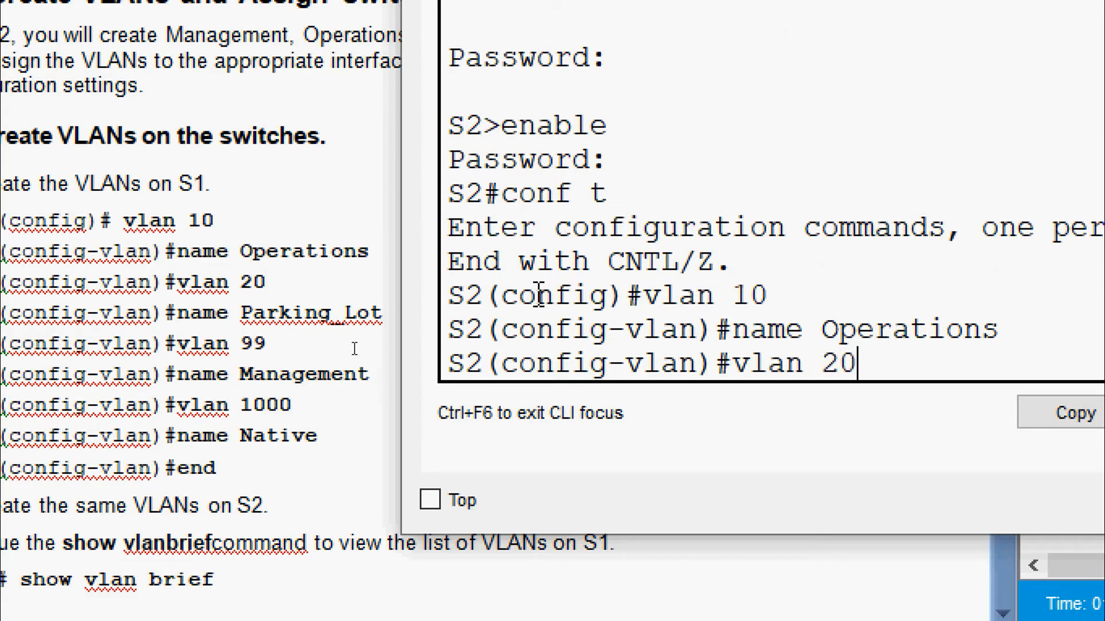
{"action": "key", "text": "Return"}
{"action": "type", "text": "name"}
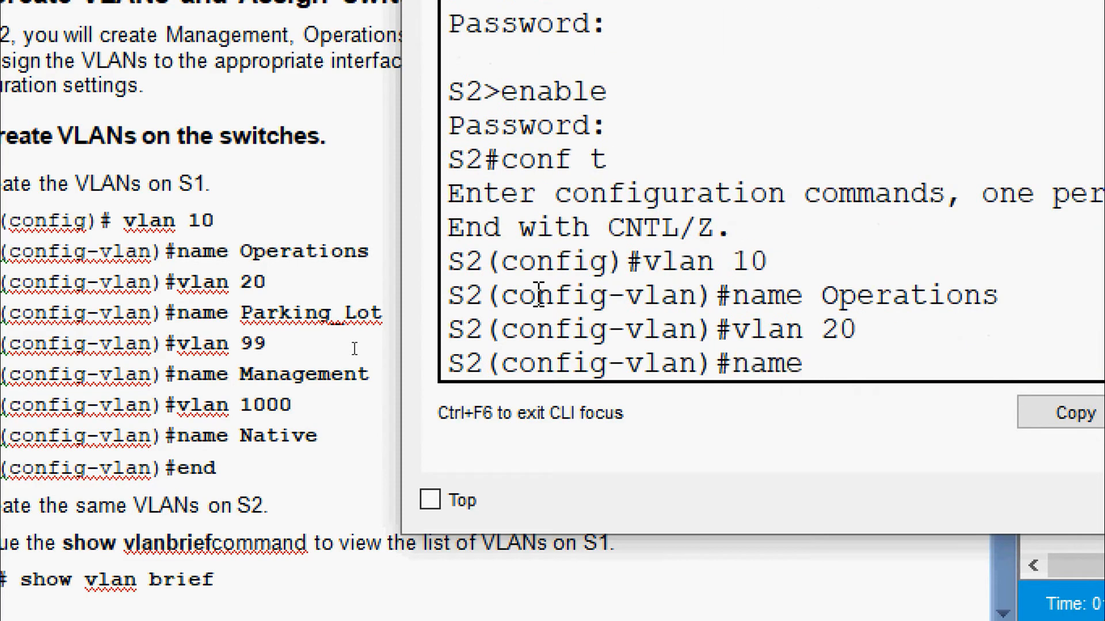
{"action": "type", "text": " Parking_"}
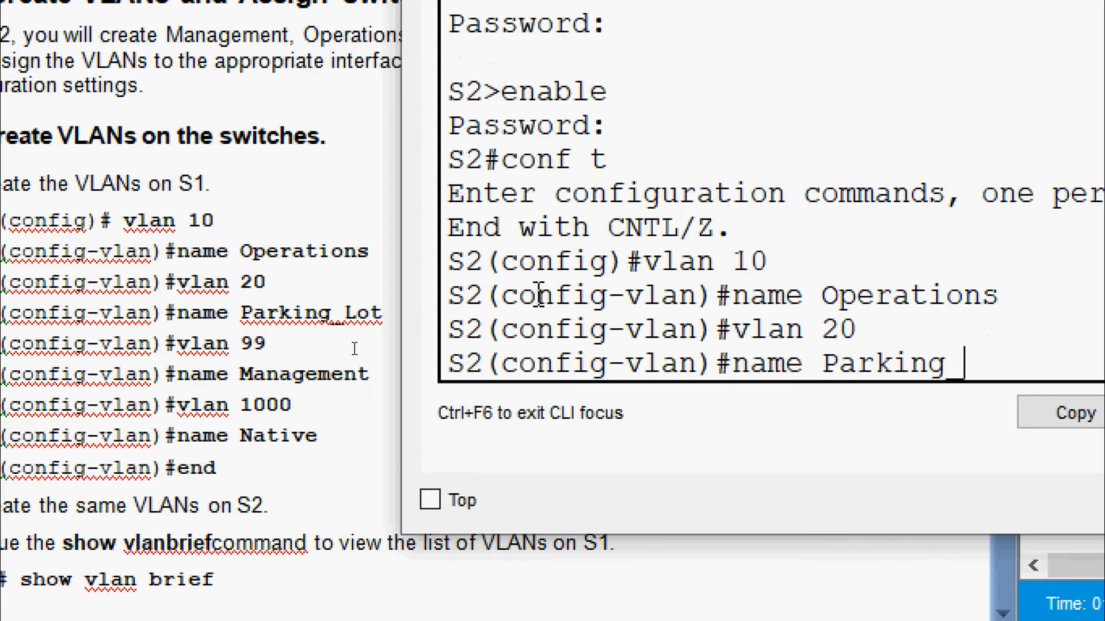
{"action": "type", "text": "Lot"}
{"action": "key", "text": "Return"}
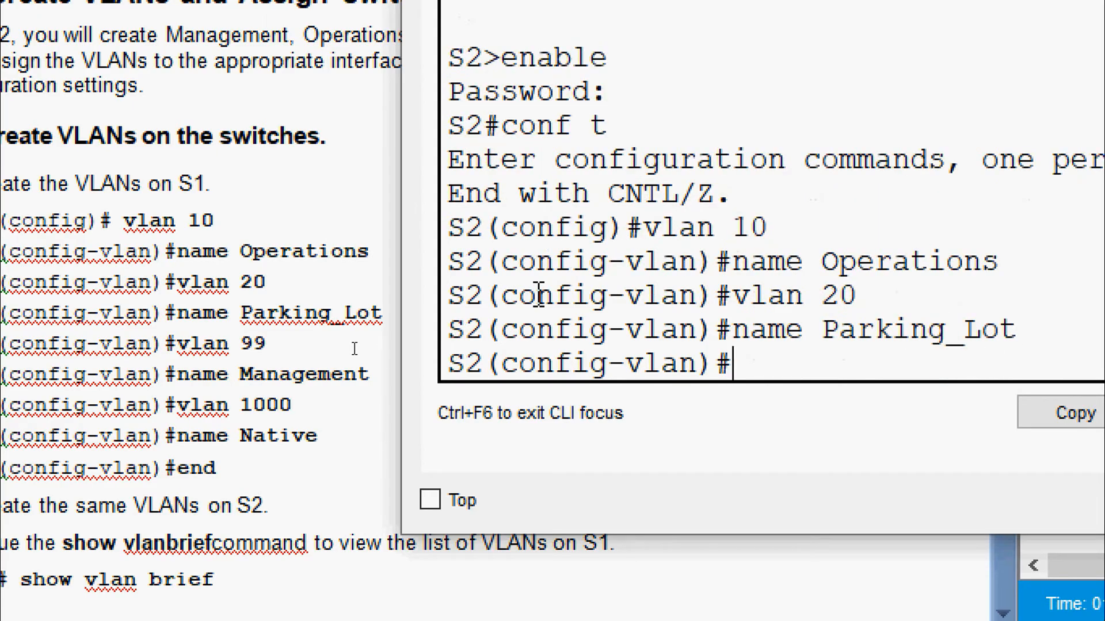
Step: Create VLAN 99 named Management and VLAN 1000 named Native on S2, then end configuration
{"action": "type", "text": "vl 99"}
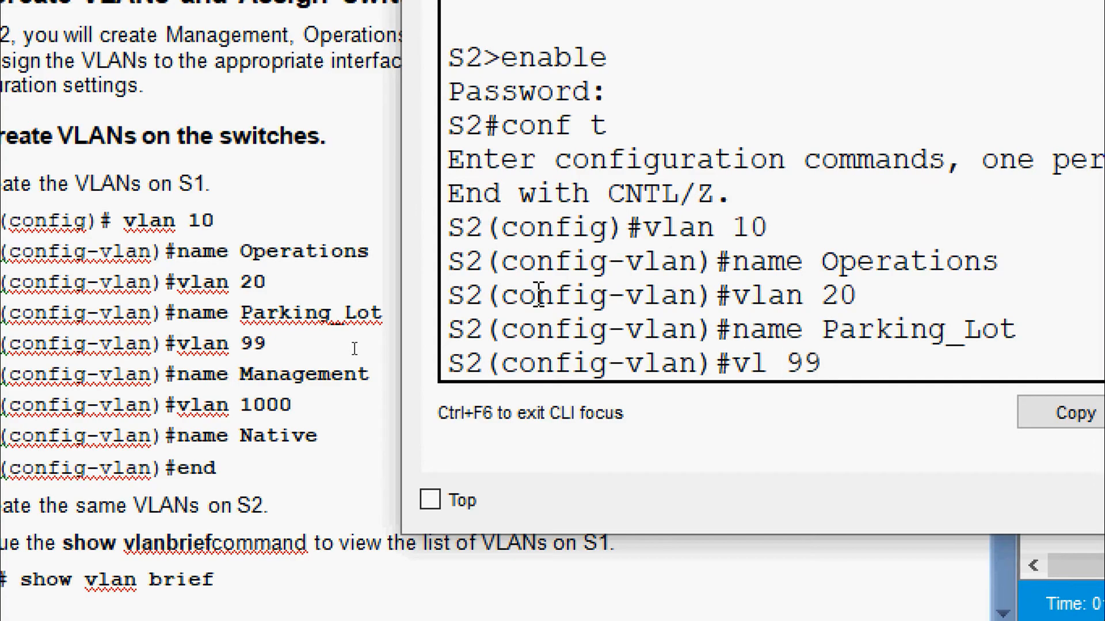
{"action": "key", "text": "Return"}
{"action": "type", "text": "name Management"}
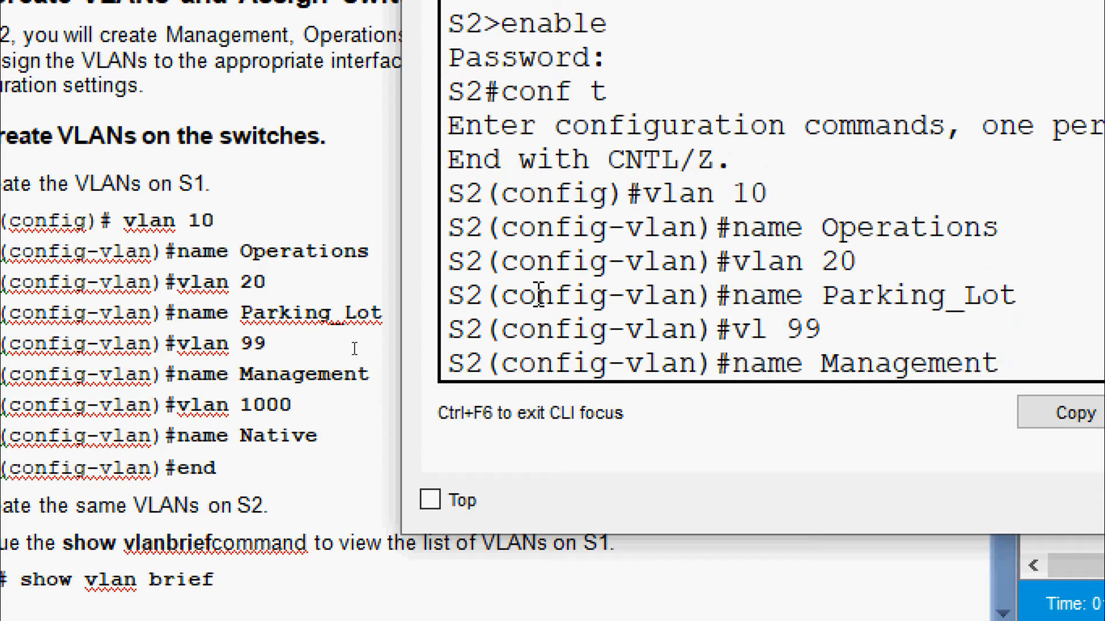
{"action": "key", "text": "Return"}
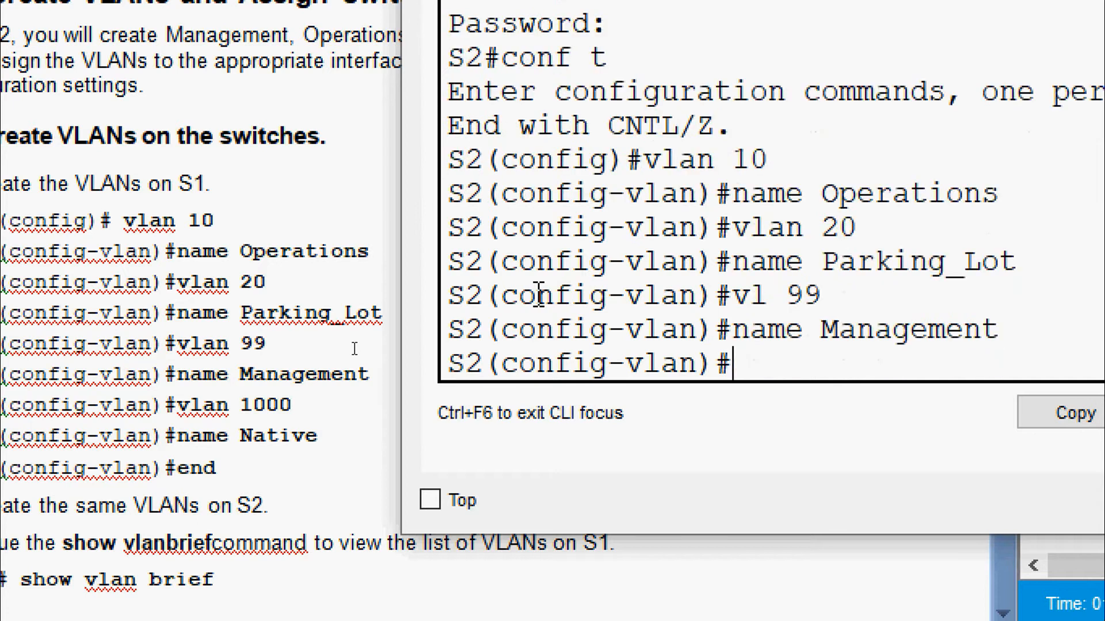
{"action": "type", "text": "vlan"}
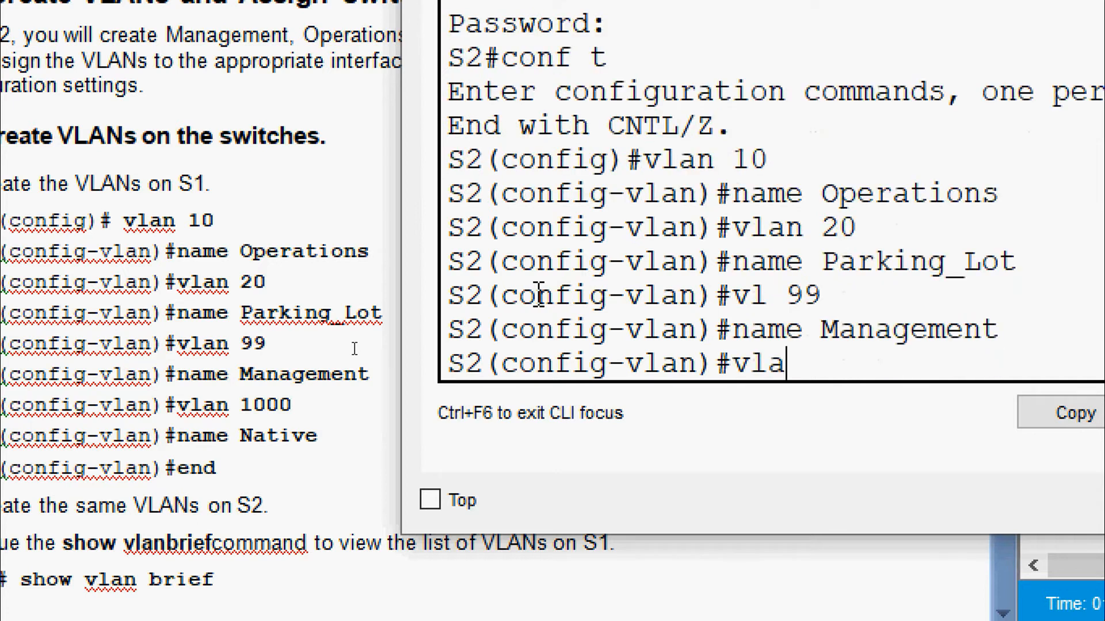
{"action": "type", "text": " 100"}
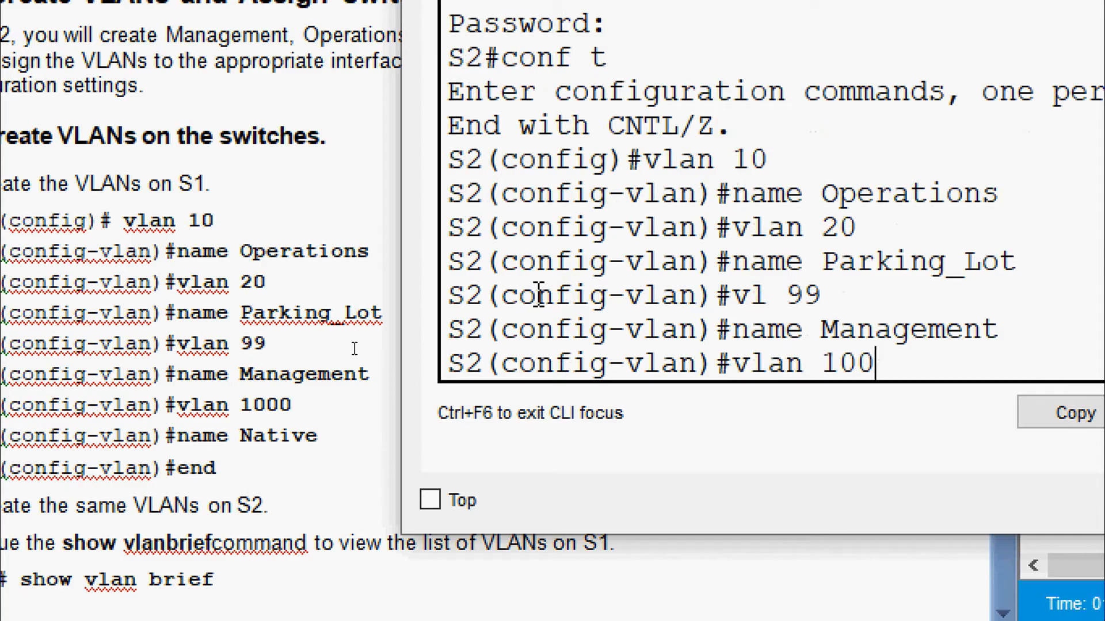
{"action": "type", "text": "0"}
{"action": "key", "text": "Return"}
{"action": "type", "text": "name "}
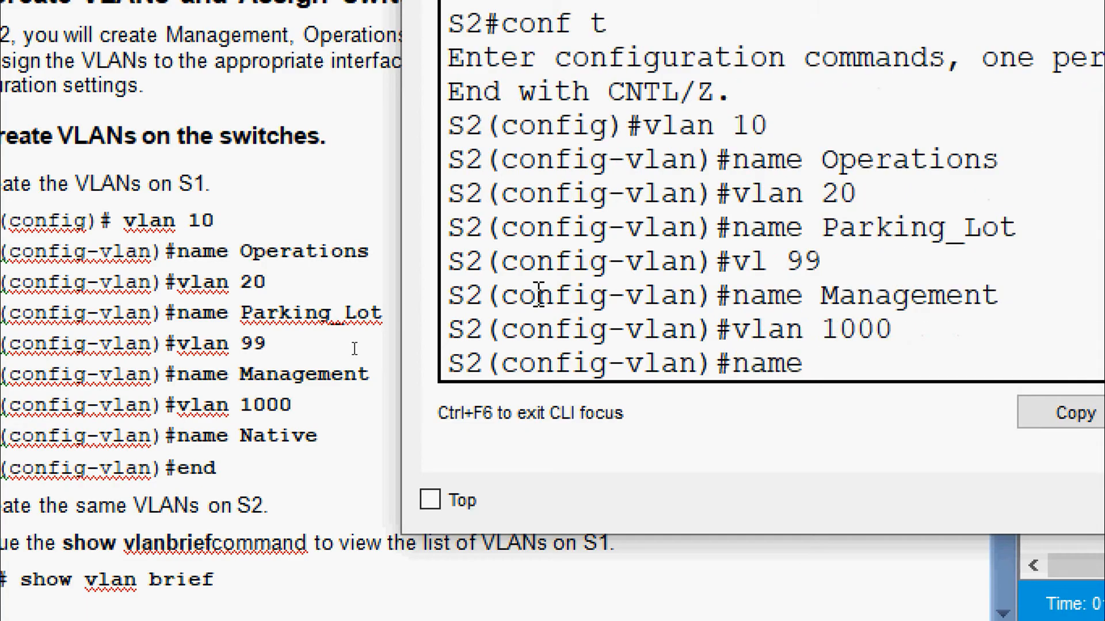
{"action": "type", "text": "Native"}
{"action": "key", "text": "Return"}
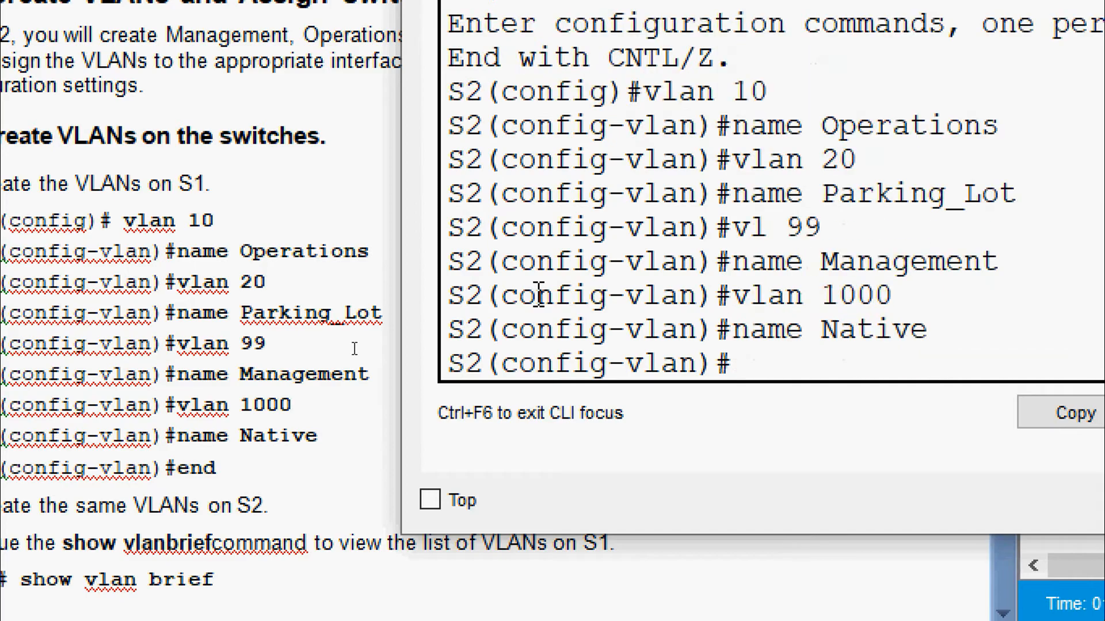
{"action": "type", "text": "end"}
{"action": "key", "text": "Return"}
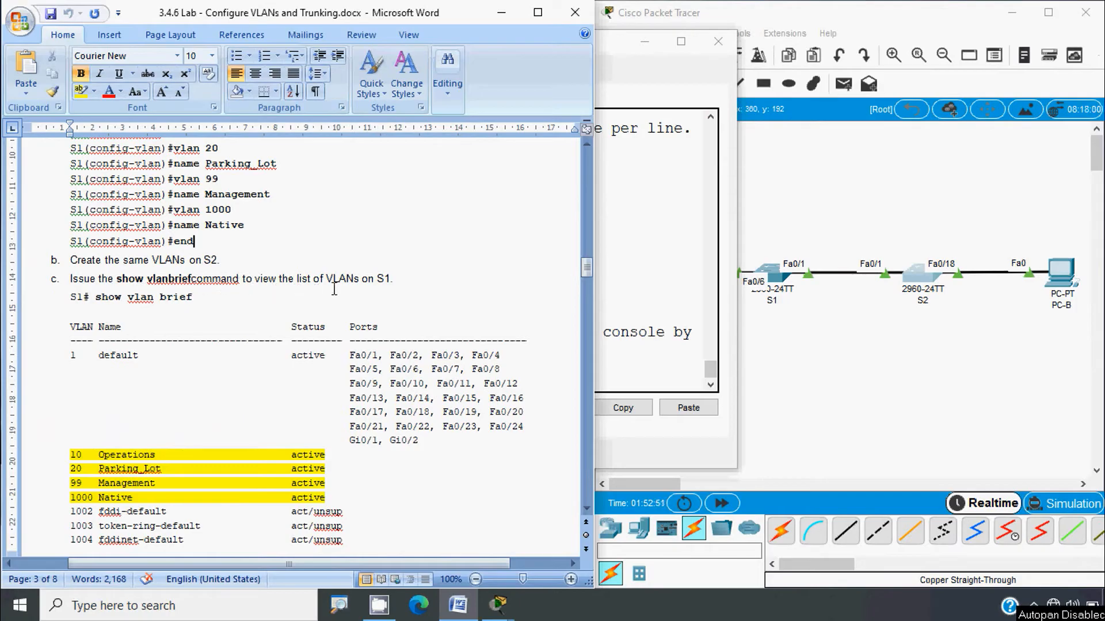
Step: Scroll the lab document to the sample show vlan brief output
{"action": "left_click", "coordinate": [229, 303]}
{"action": "scroll", "coordinate": [219, 330], "scroll_direction": "down", "scroll_amount": 2}
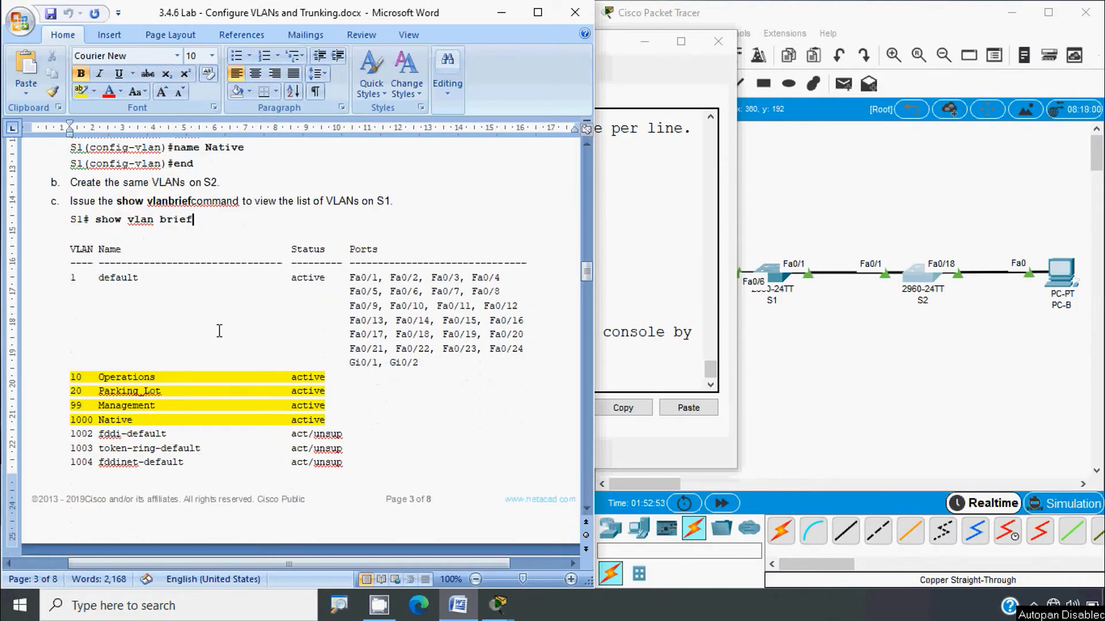
{"action": "scroll", "coordinate": [219, 330], "scroll_direction": "up", "scroll_amount": 1}
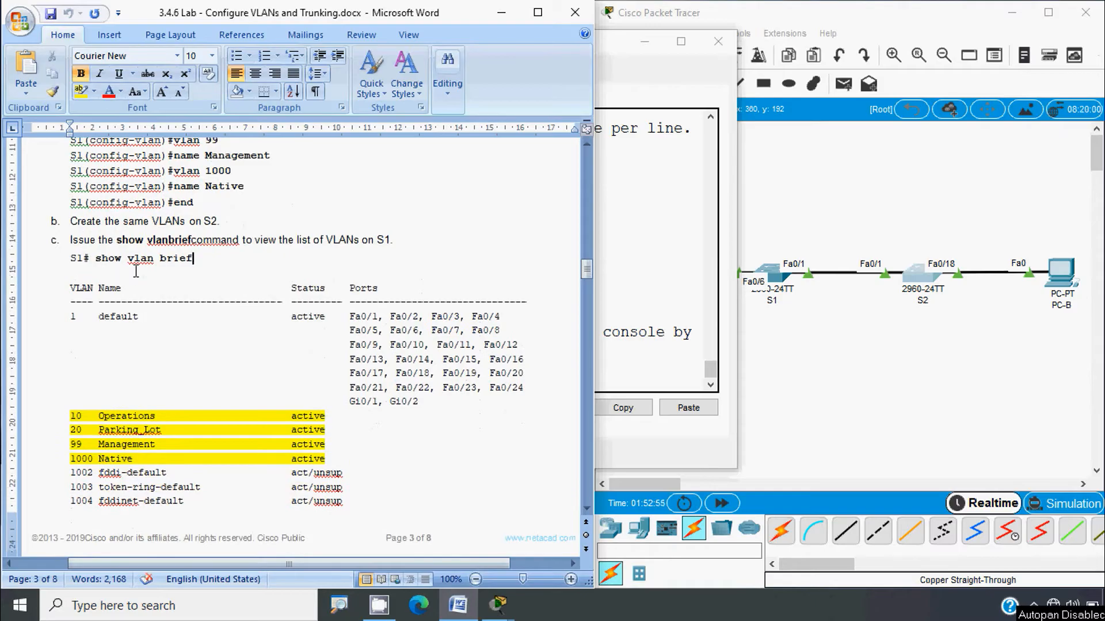
{"action": "scroll", "coordinate": [160, 430], "scroll_direction": "down", "scroll_amount": 1}
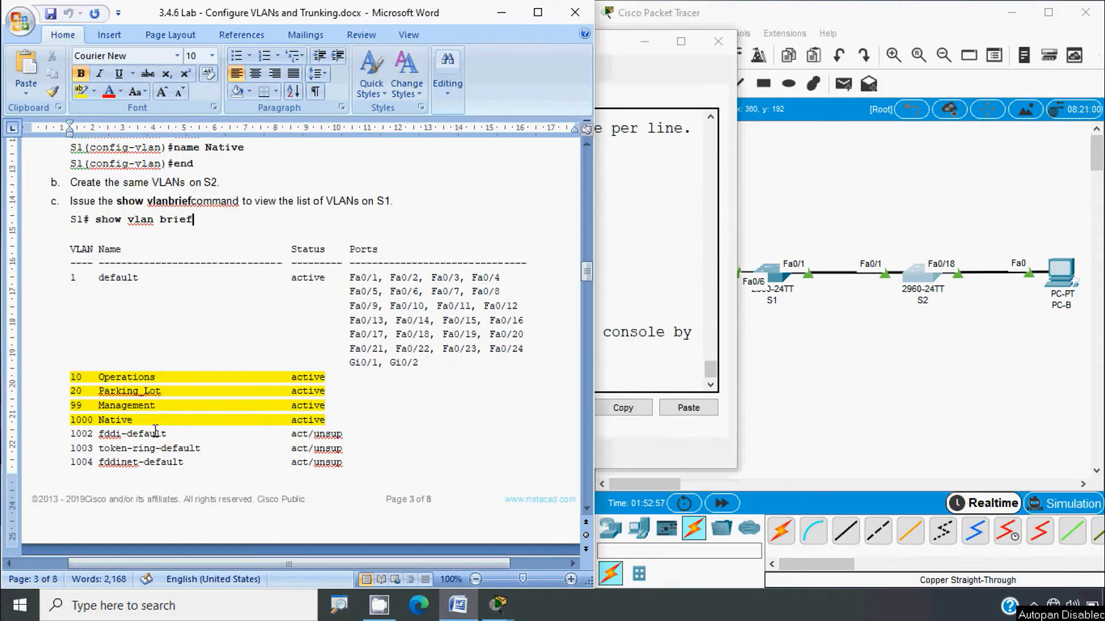
{"action": "scroll", "coordinate": [155, 431], "scroll_direction": "down", "scroll_amount": 2}
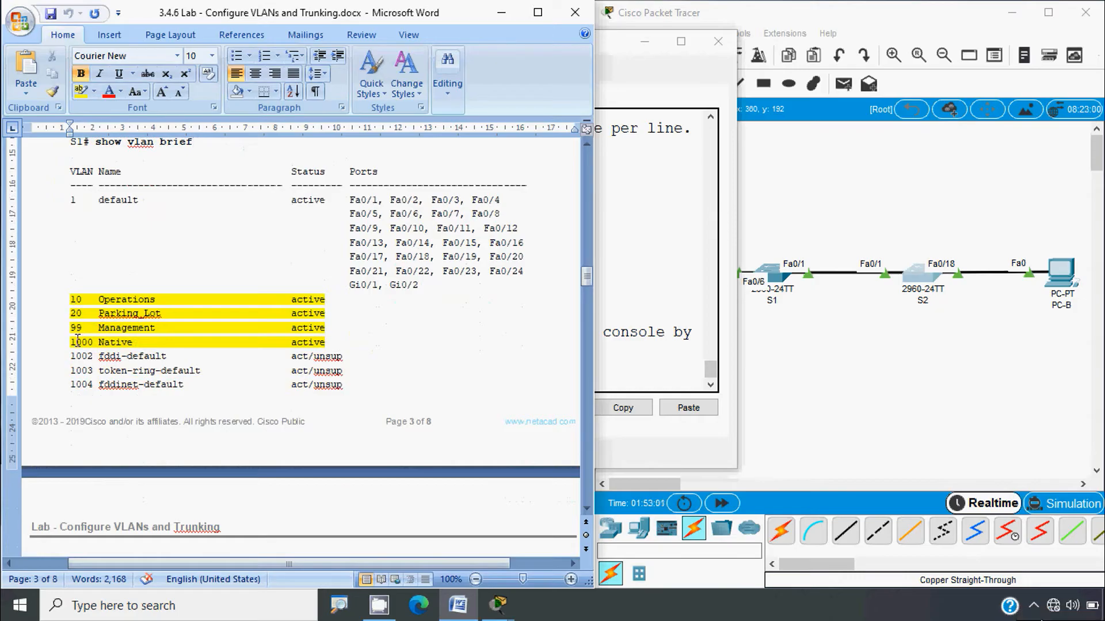
{"action": "scroll", "coordinate": [161, 384], "scroll_direction": "down", "scroll_amount": 8}
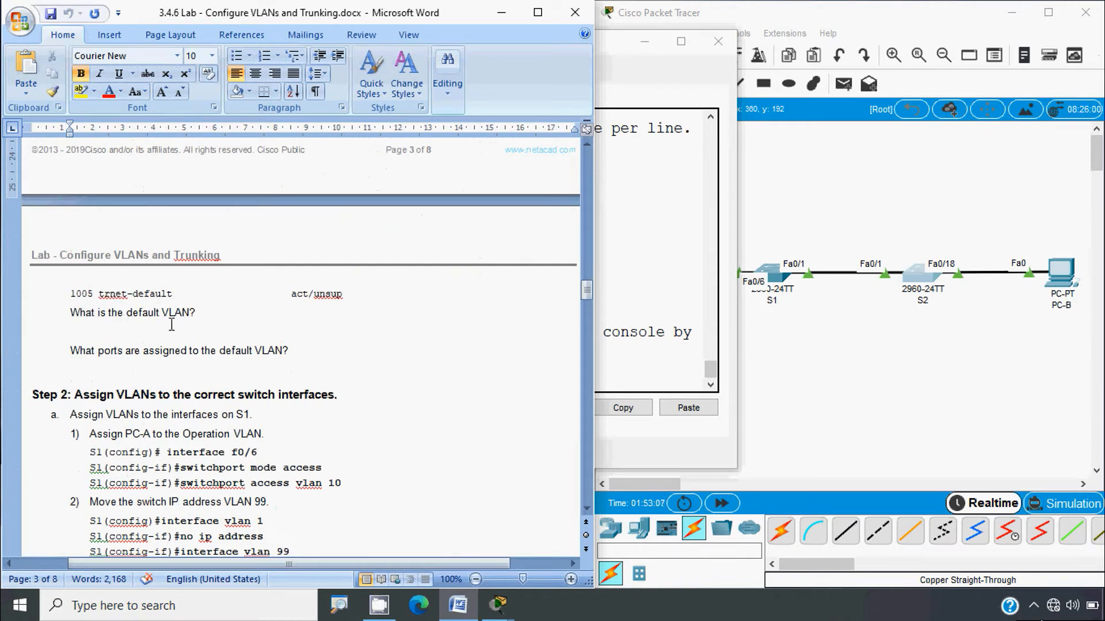
{"action": "scroll", "coordinate": [183, 324], "scroll_direction": "up", "scroll_amount": 9}
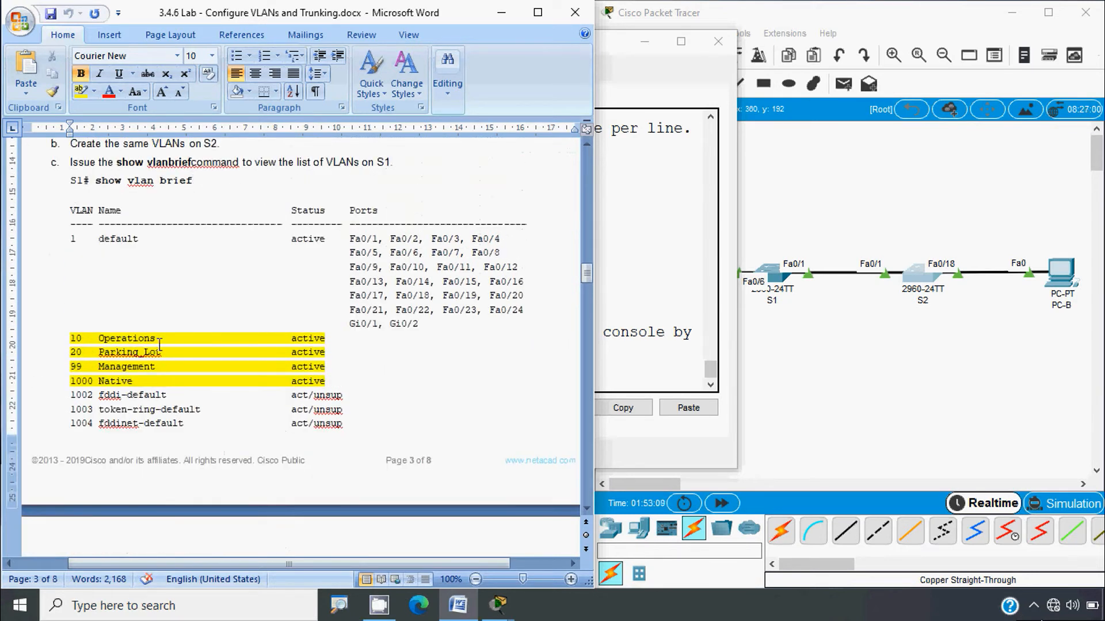
Step: Highlight the default VLAN 1 entry, status and ports in the sample output, then return to S2
{"action": "left_click_drag", "start_coordinate": [81, 239], "coordinate": [150, 241]}
{"action": "scroll", "coordinate": [178, 353], "scroll_direction": "down", "scroll_amount": 7}
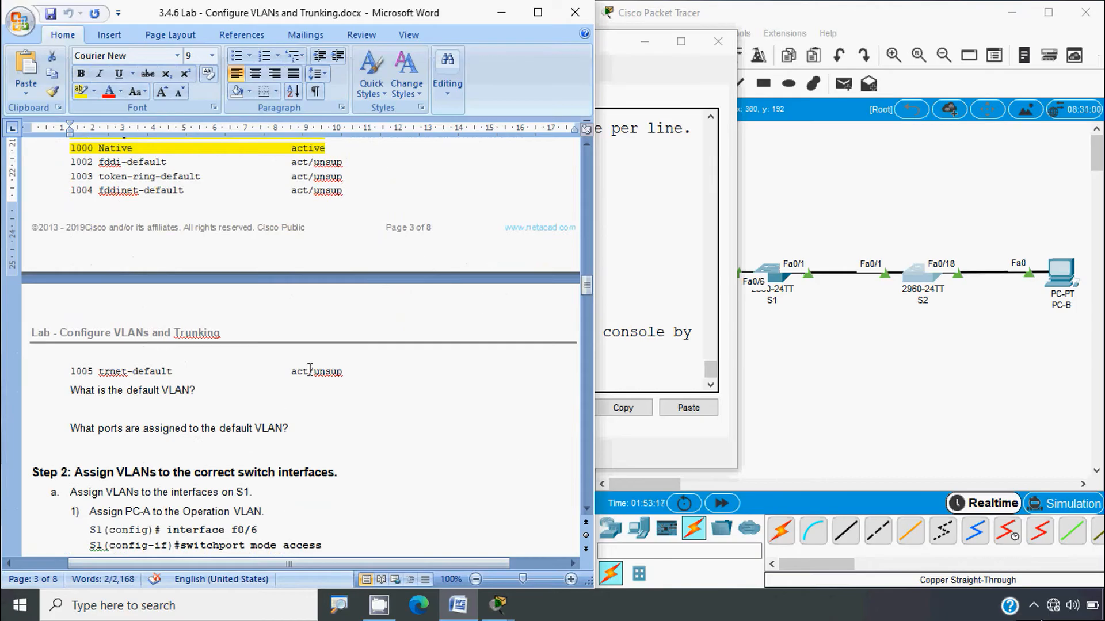
{"action": "scroll", "coordinate": [309, 368], "scroll_direction": "up", "scroll_amount": 5}
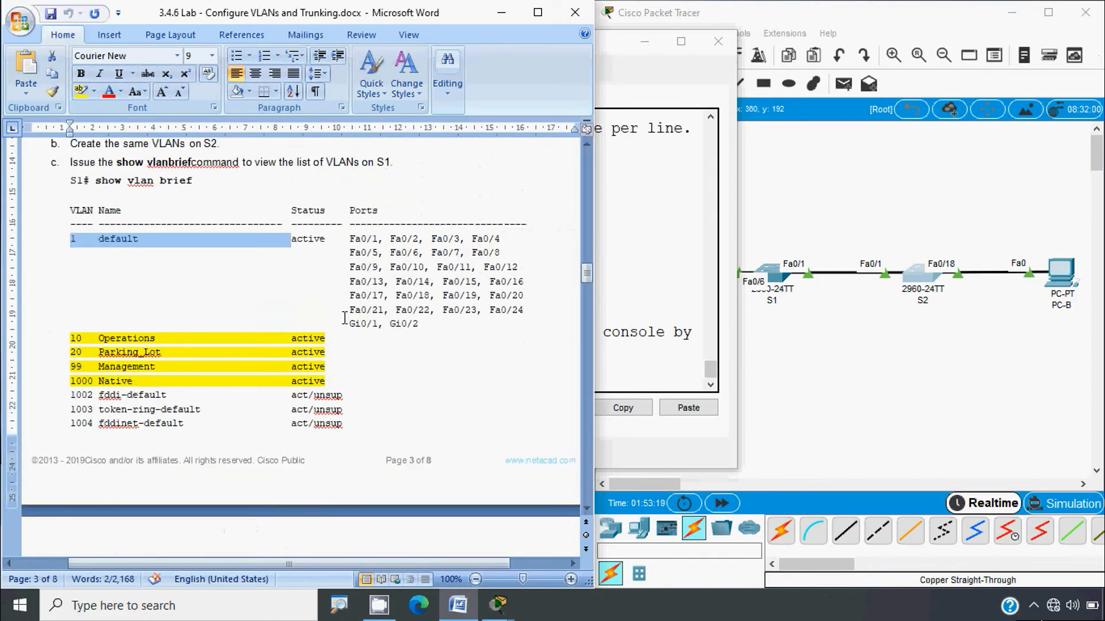
{"action": "left_click_drag", "start_coordinate": [347, 239], "coordinate": [498, 313]}
{"action": "left_click", "coordinate": [424, 324]}
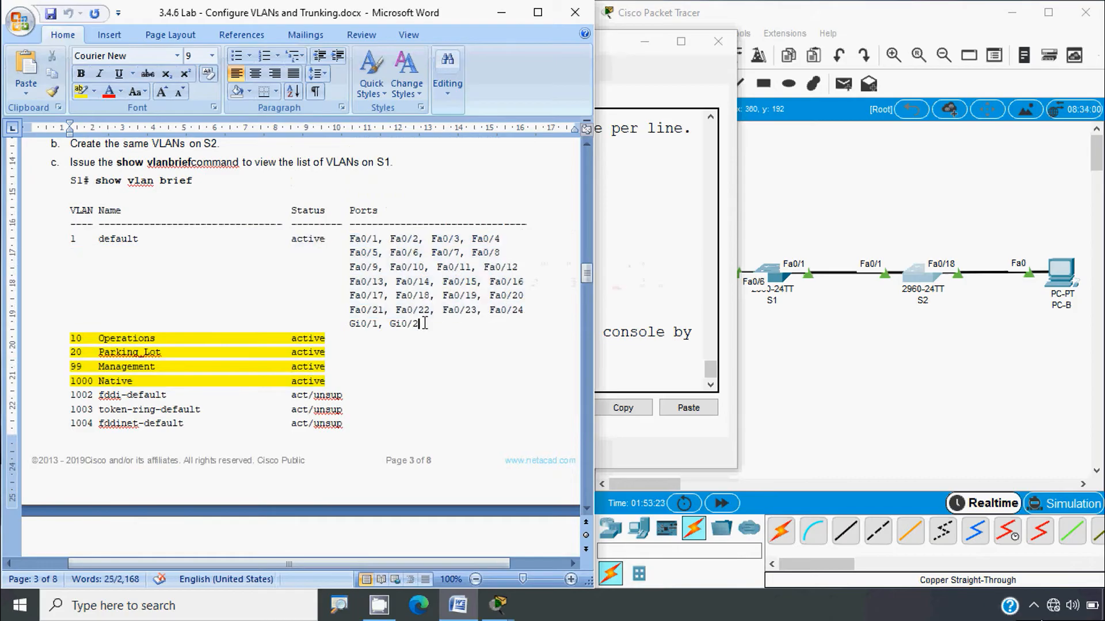
{"action": "left_click_drag", "start_coordinate": [424, 325], "coordinate": [355, 326]}
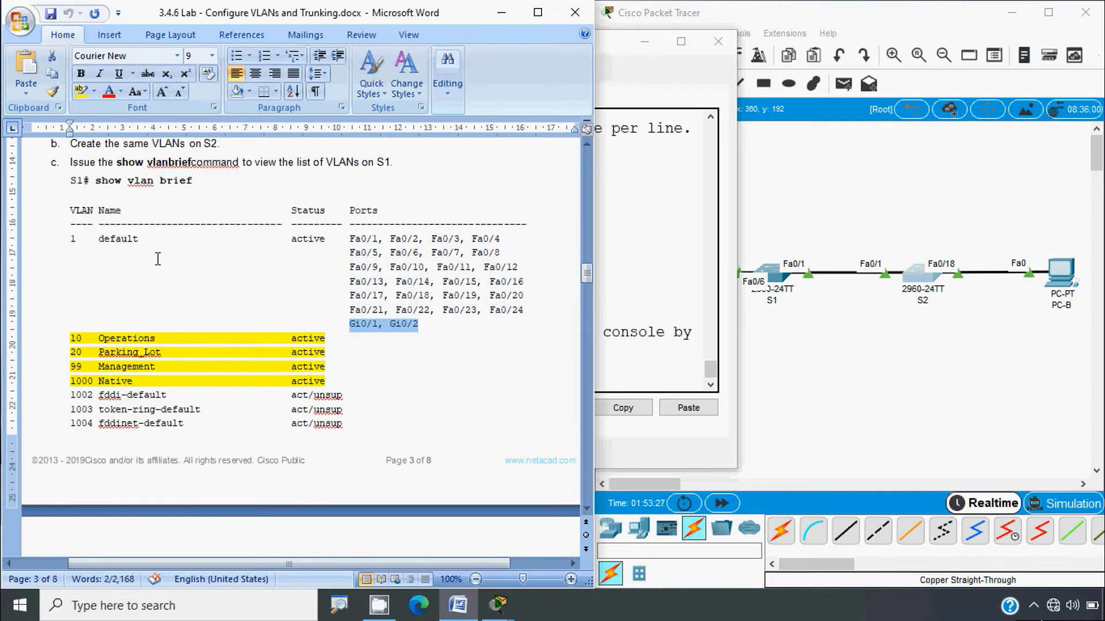
{"action": "left_click_drag", "start_coordinate": [152, 242], "coordinate": [69, 247]}
{"action": "left_click", "coordinate": [395, 291]}
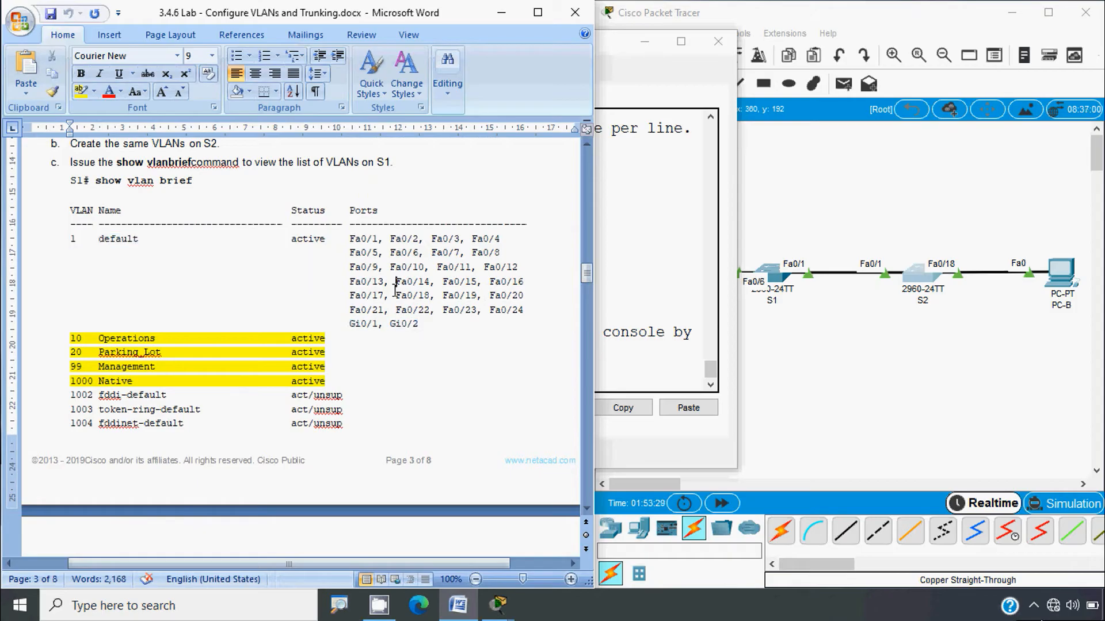
{"action": "left_click", "coordinate": [658, 380]}
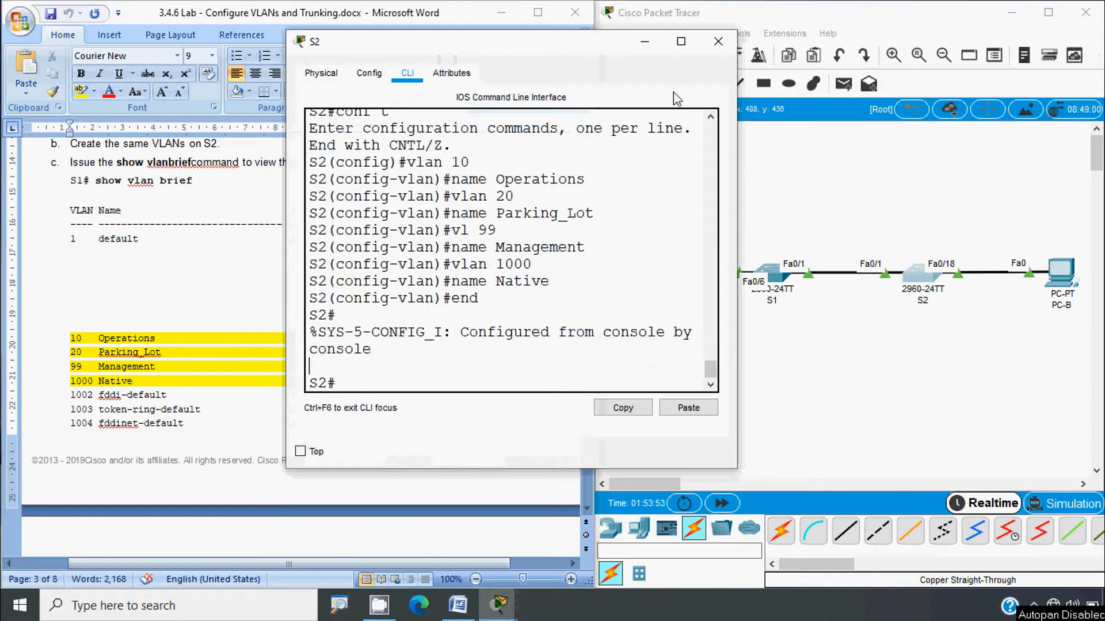
Step: Close S2's console and run 'show vlan brief' on S1
{"action": "left_click", "coordinate": [718, 41]}
{"action": "left_click", "coordinate": [771, 276]}
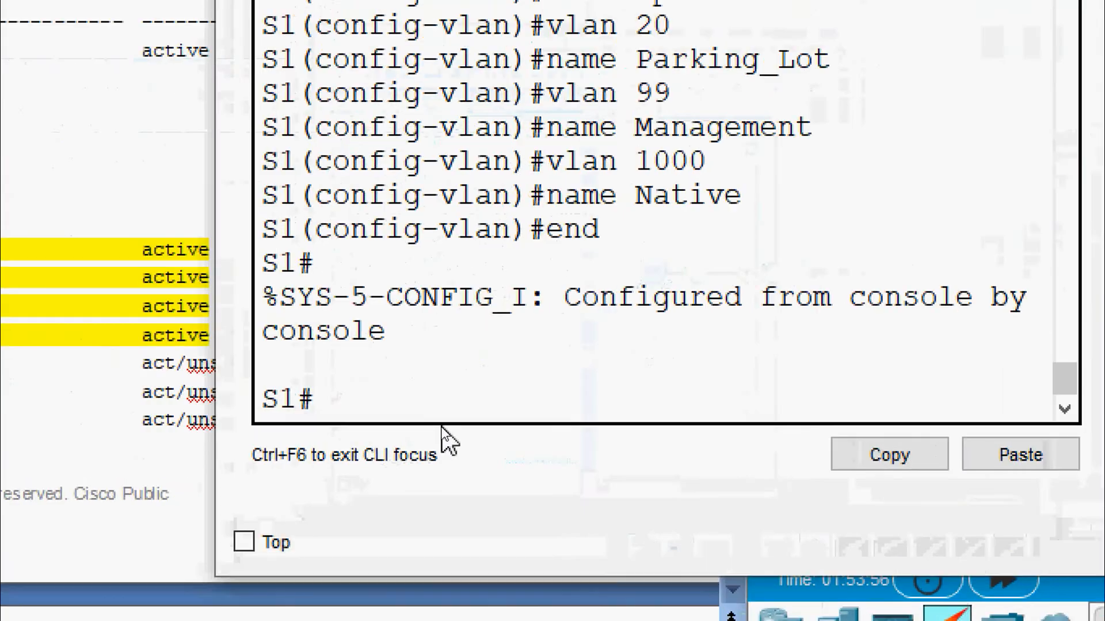
{"action": "type", "text": "sh"}
{"action": "key", "text": "Tab"}
{"action": "type", "text": "vl"}
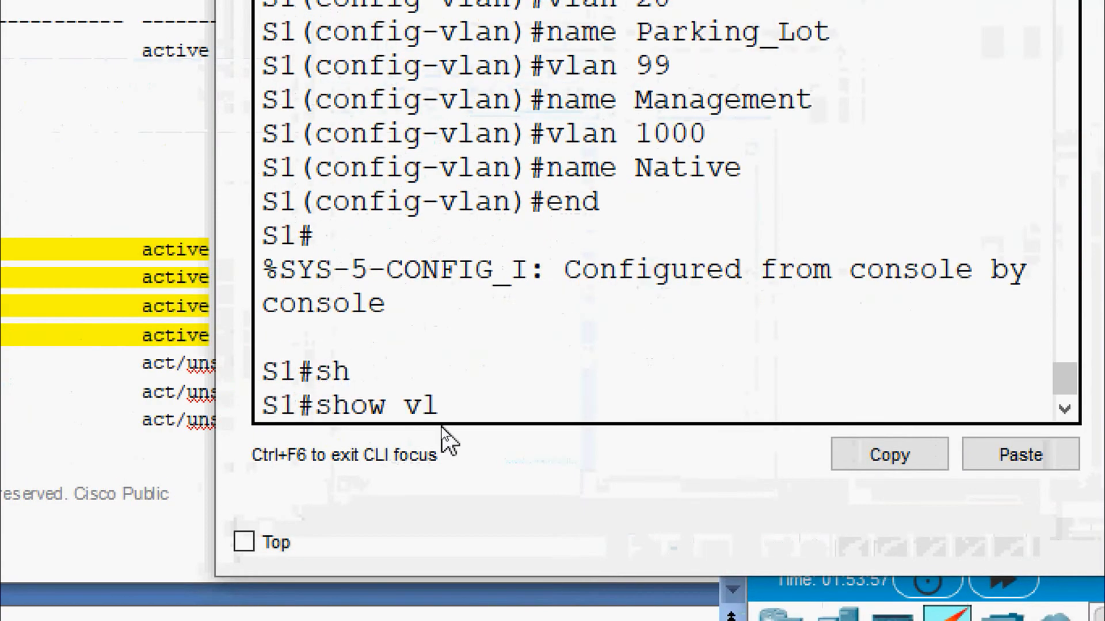
{"action": "type", "text": "an b"}
{"action": "type", "text": "rief"}
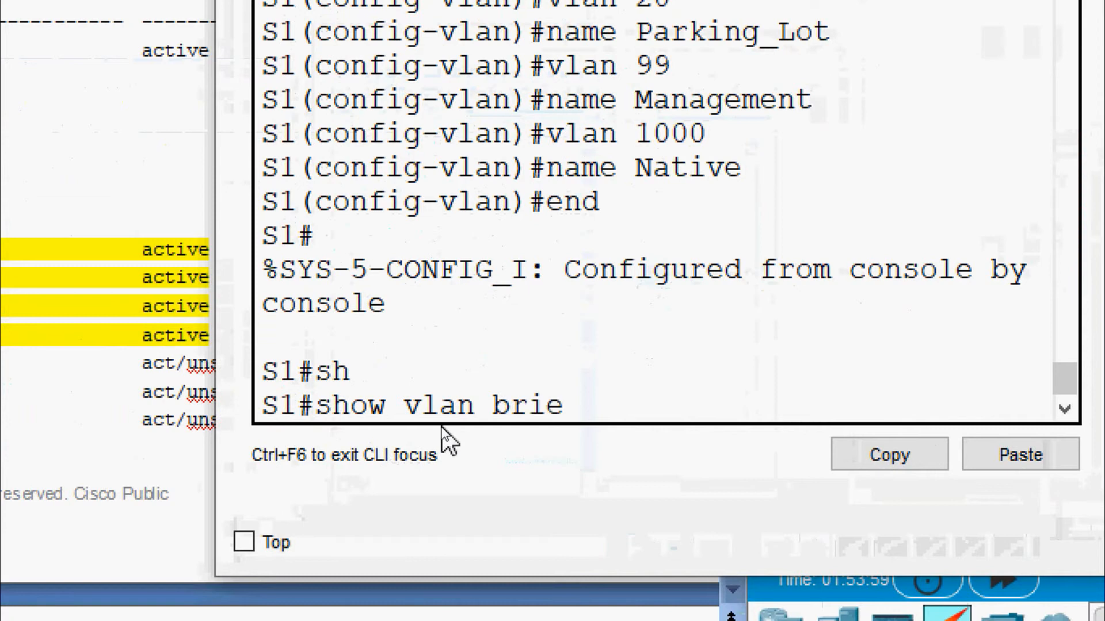
{"action": "key", "text": "Return"}
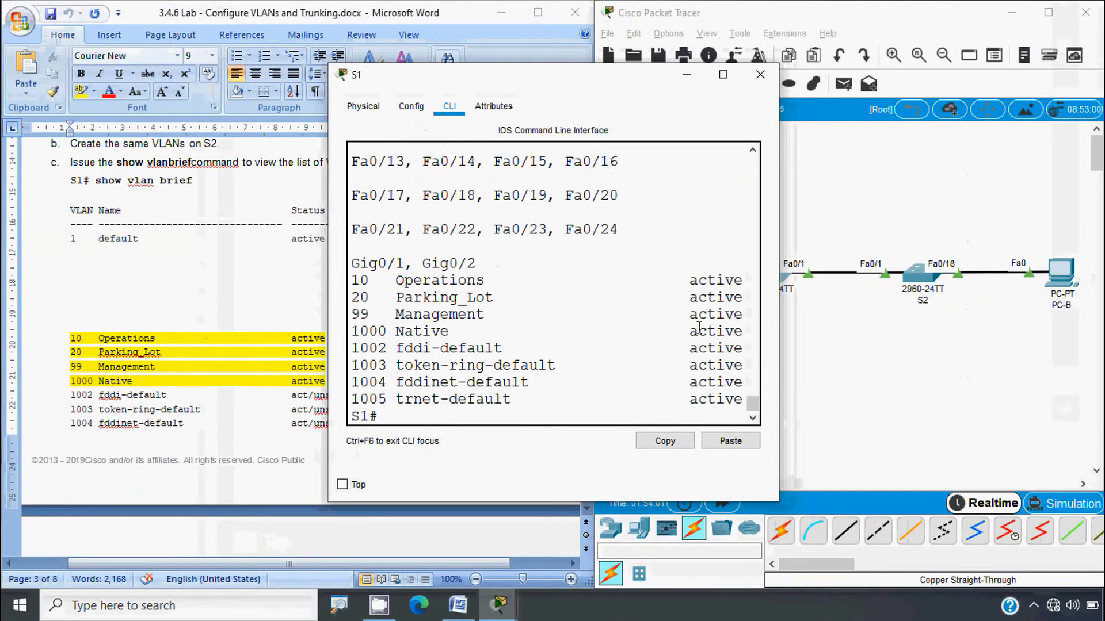
Step: Widen S1's console to check VLANs 10, 20, 99 and 1000 are active, then close it
{"action": "left_click_drag", "start_coordinate": [779, 302], "coordinate": [1060, 305]}
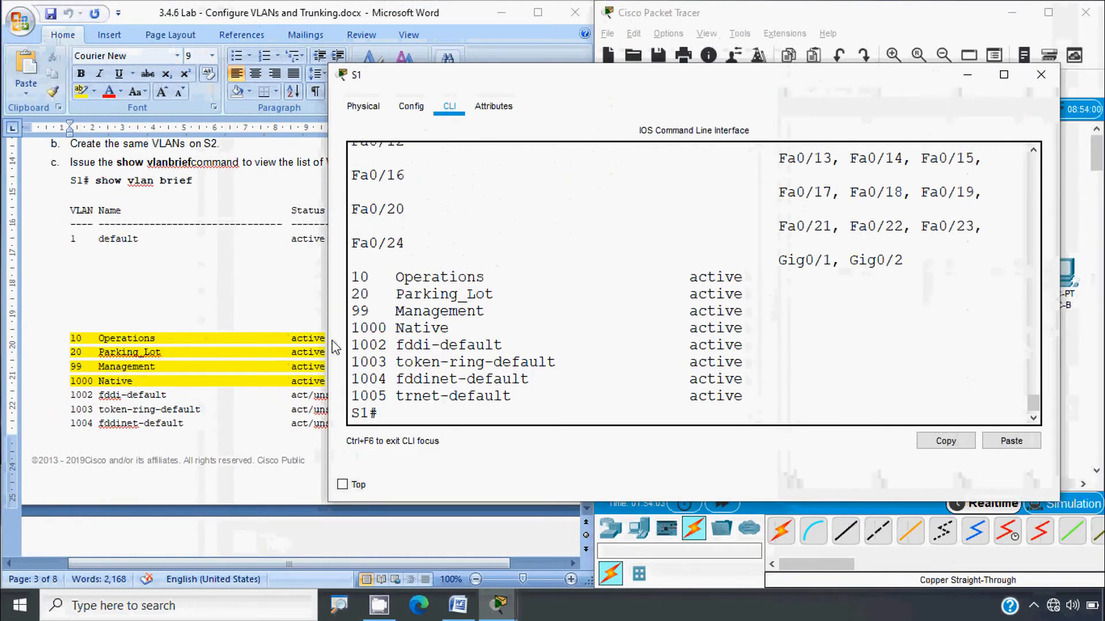
{"action": "left_click_drag", "start_coordinate": [325, 339], "coordinate": [84, 340]}
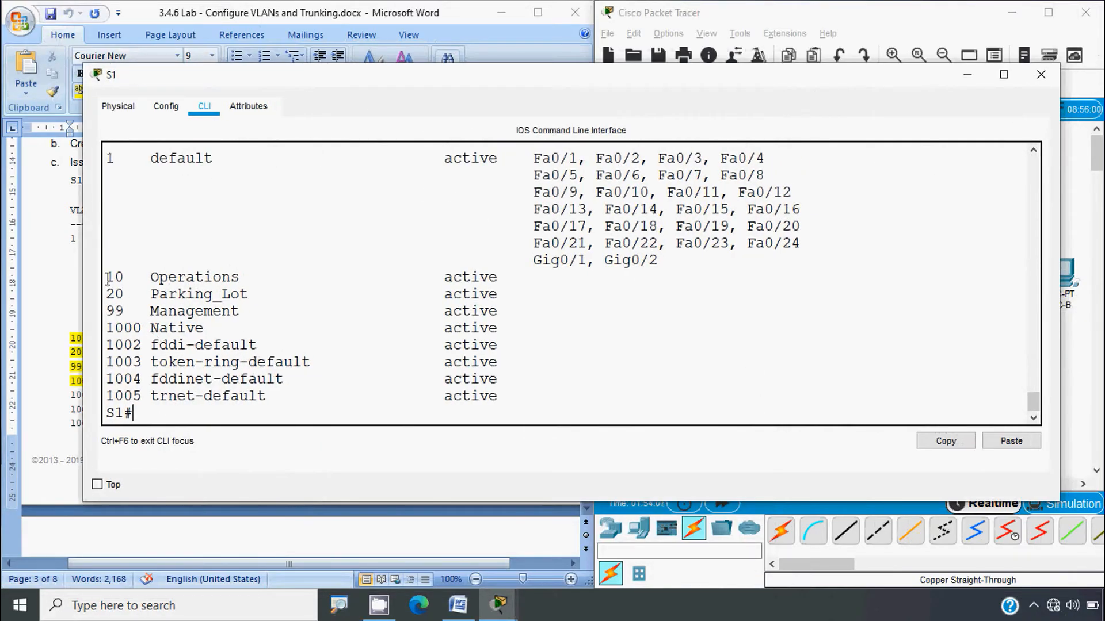
{"action": "left_click_drag", "start_coordinate": [106, 275], "coordinate": [515, 329]}
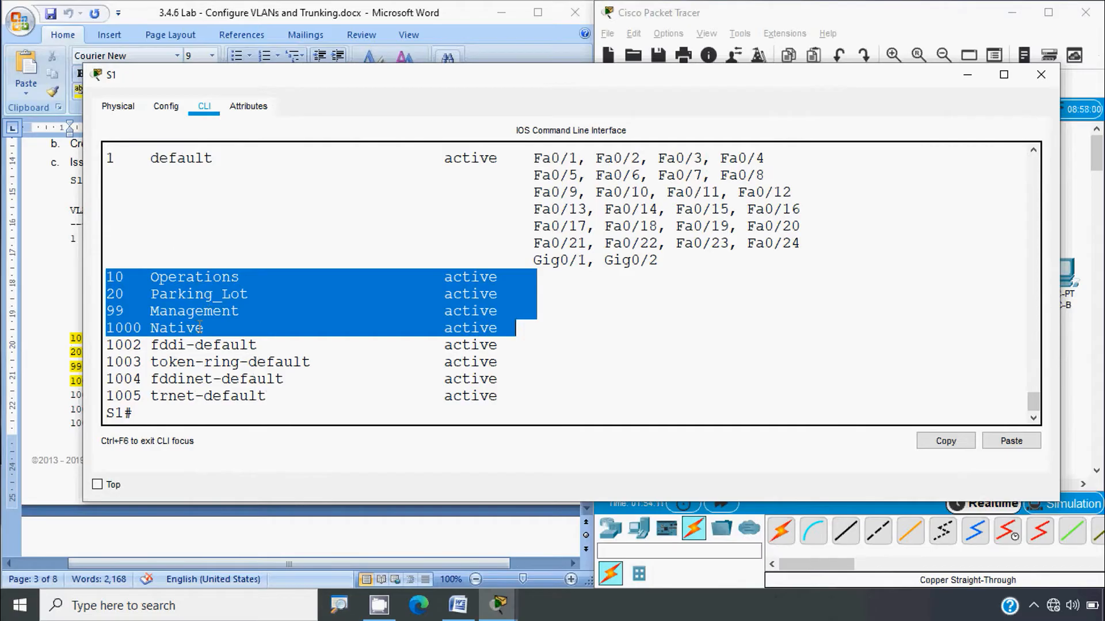
{"action": "scroll", "coordinate": [196, 320], "scroll_direction": "up", "scroll_amount": 2}
{"action": "scroll", "coordinate": [175, 293], "scroll_direction": "down", "scroll_amount": 2}
{"action": "scroll", "coordinate": [469, 290], "scroll_direction": "up", "scroll_amount": 2}
{"action": "scroll", "coordinate": [466, 346], "scroll_direction": "down", "scroll_amount": 1}
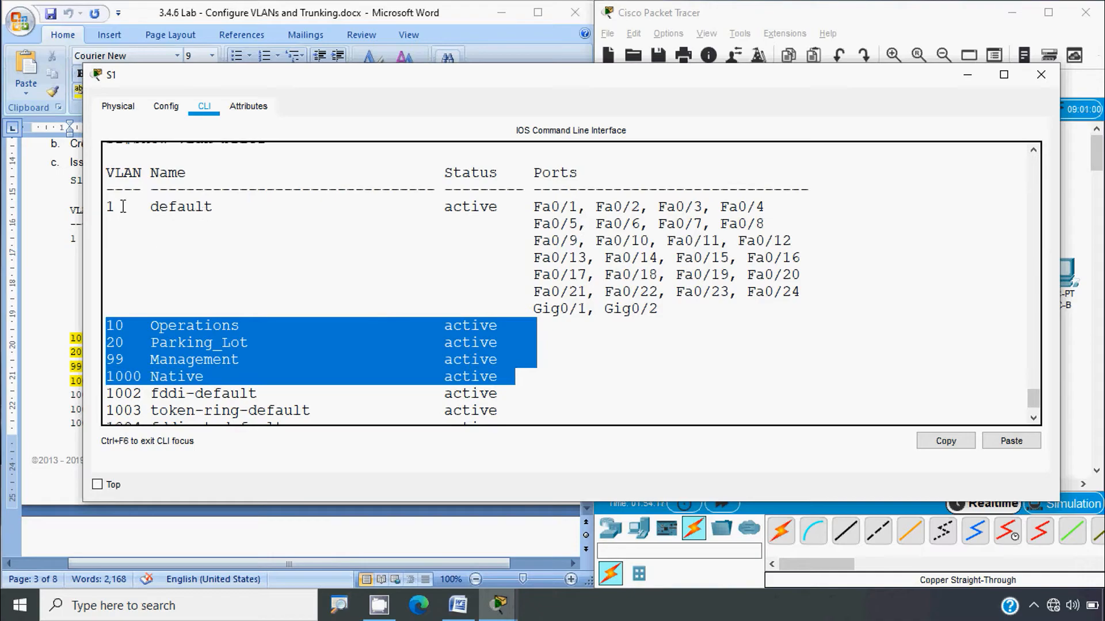
{"action": "left_click", "coordinate": [123, 207]}
{"action": "left_click_drag", "start_coordinate": [143, 207], "coordinate": [213, 206]}
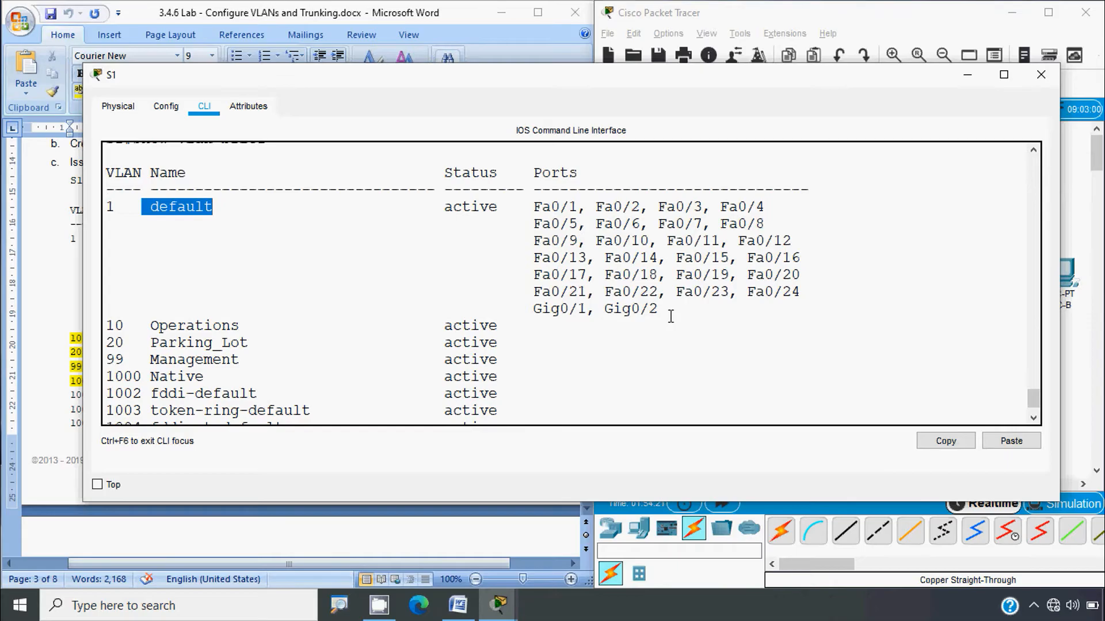
{"action": "left_click_drag", "start_coordinate": [670, 317], "coordinate": [103, 201]}
{"action": "scroll", "coordinate": [388, 282], "scroll_direction": "down", "scroll_amount": 1}
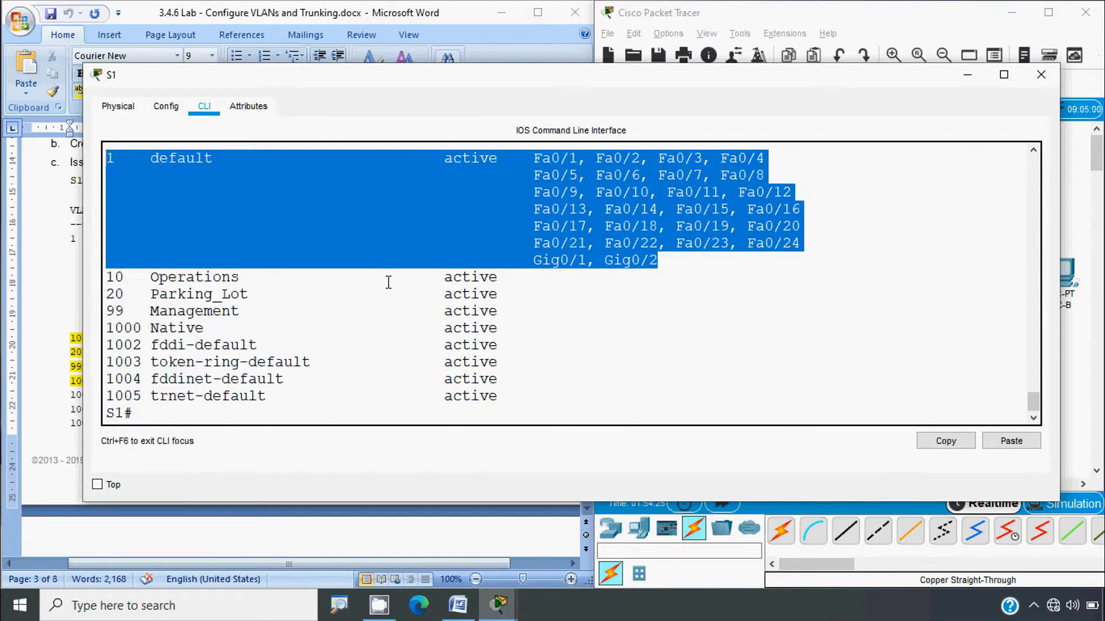
{"action": "left_click", "coordinate": [1040, 75]}
Step: Scroll the lab document to 'Step 2: Assign VLANs to the correct switch interfaces'
{"action": "left_click", "coordinate": [343, 347]}
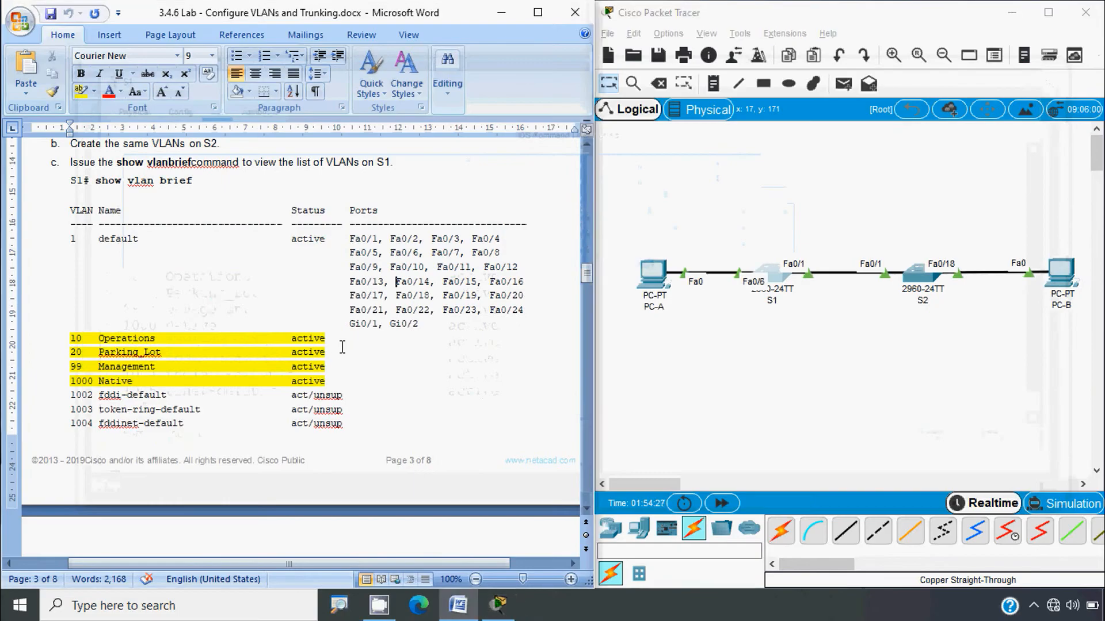
{"action": "scroll", "coordinate": [343, 347], "scroll_direction": "down", "scroll_amount": 12}
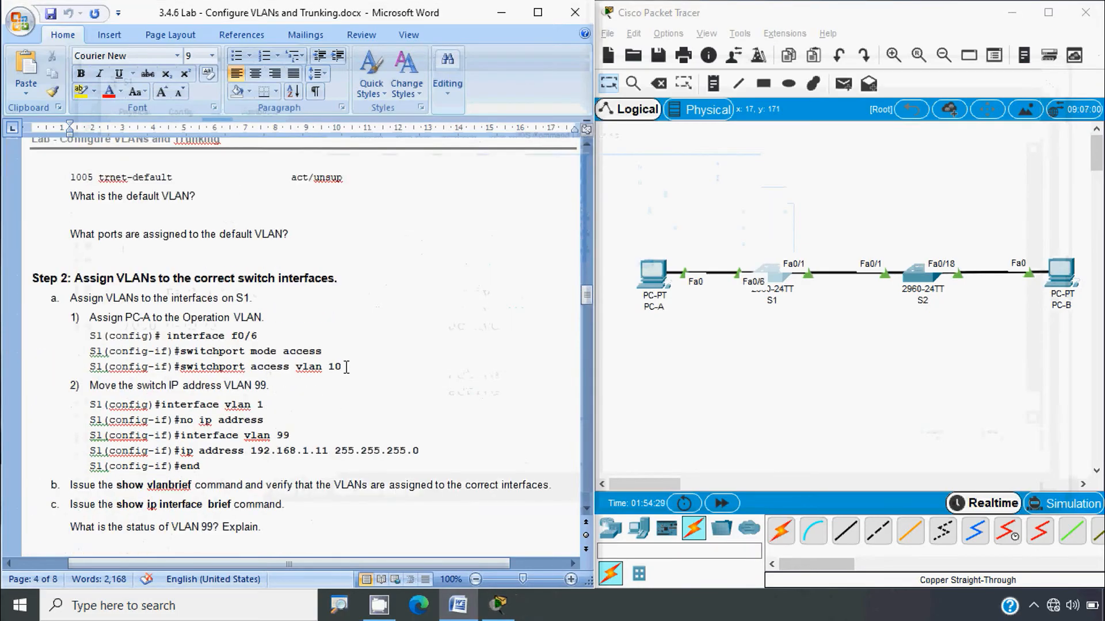
{"action": "key", "text": "alt"}
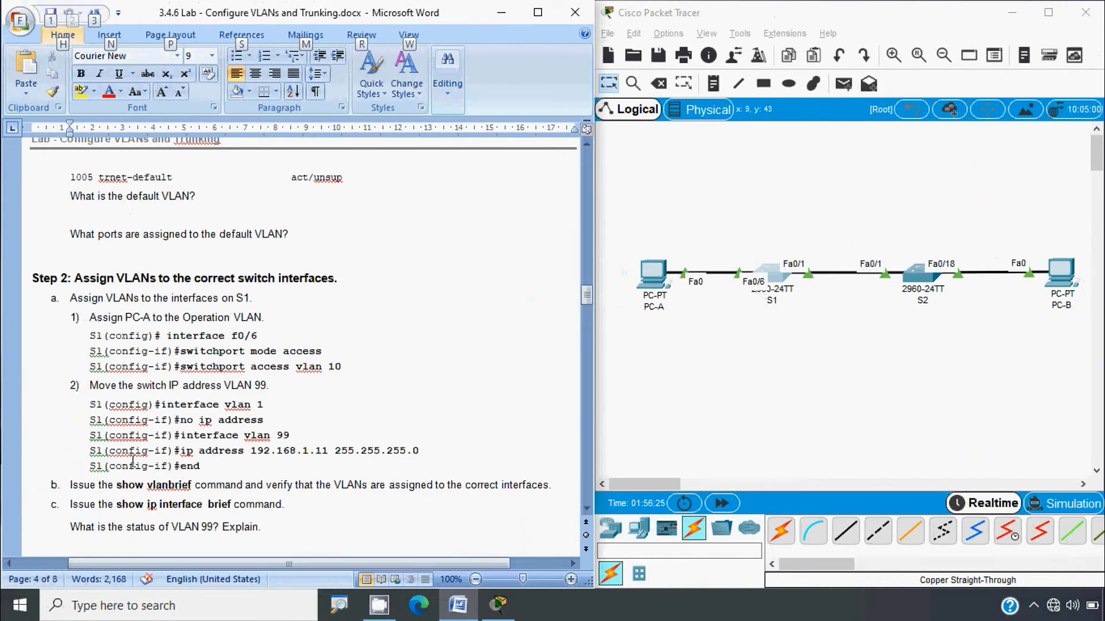
Step: On S1, enter global configuration and select interface FastEthernet 0/6
{"action": "left_click", "coordinate": [769, 279]}
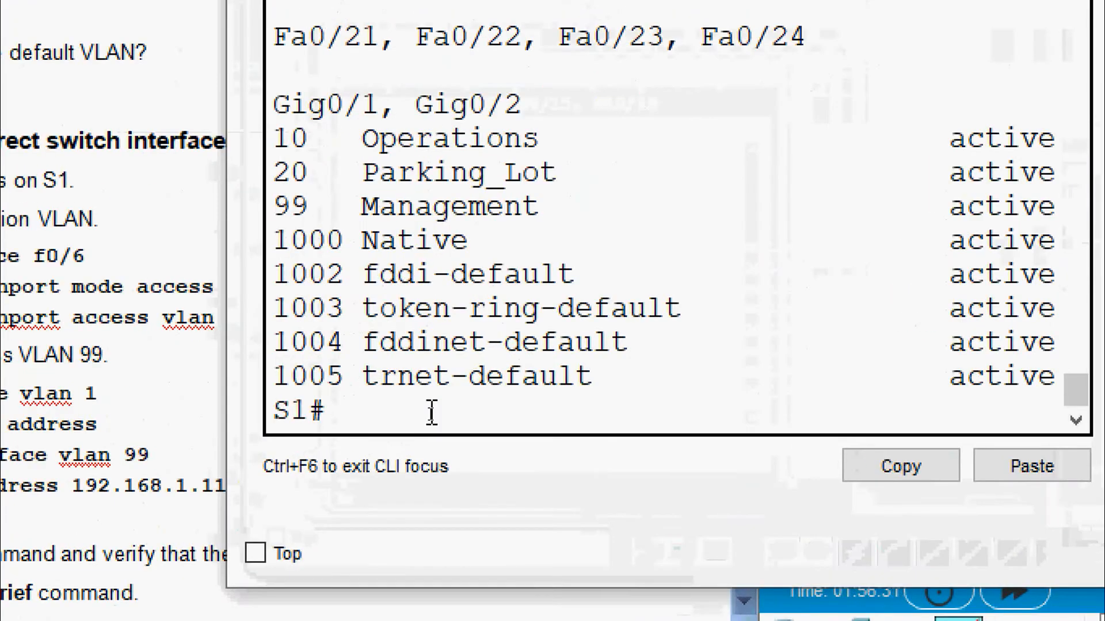
{"action": "type", "text": "conf"}
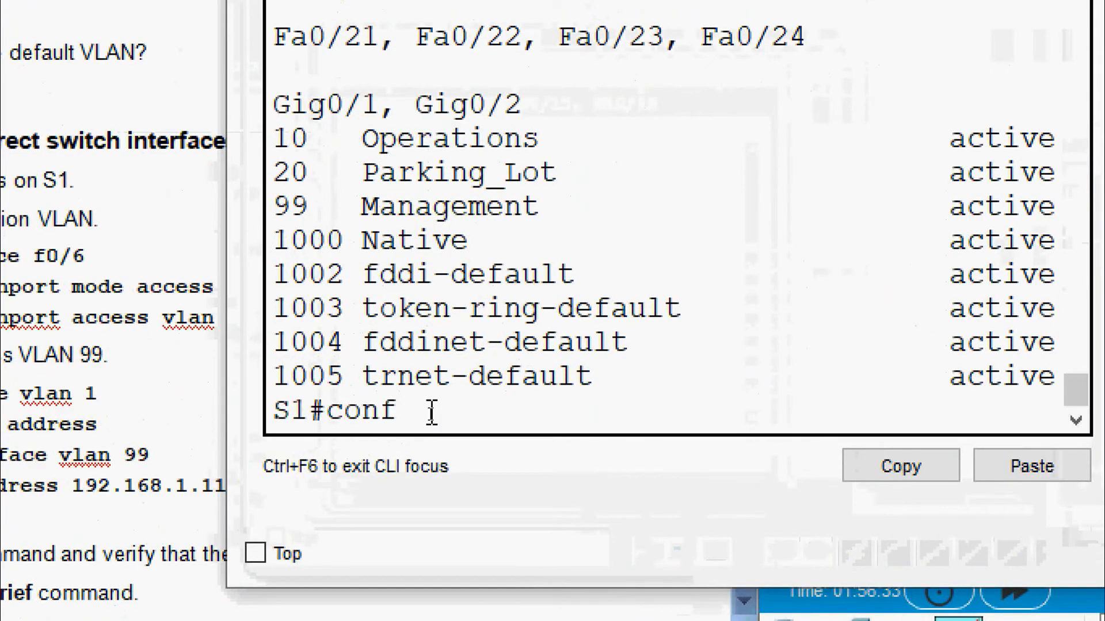
{"action": "type", "text": " t"}
{"action": "key", "text": "Return"}
{"action": "type", "text": "in"}
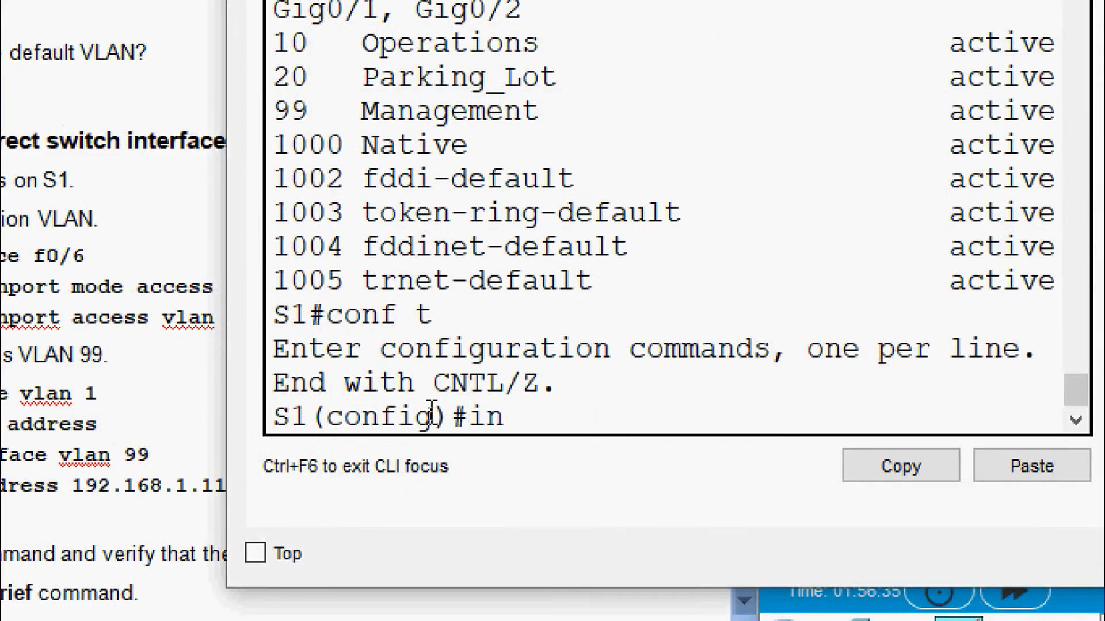
{"action": "type", "text": "terface "}
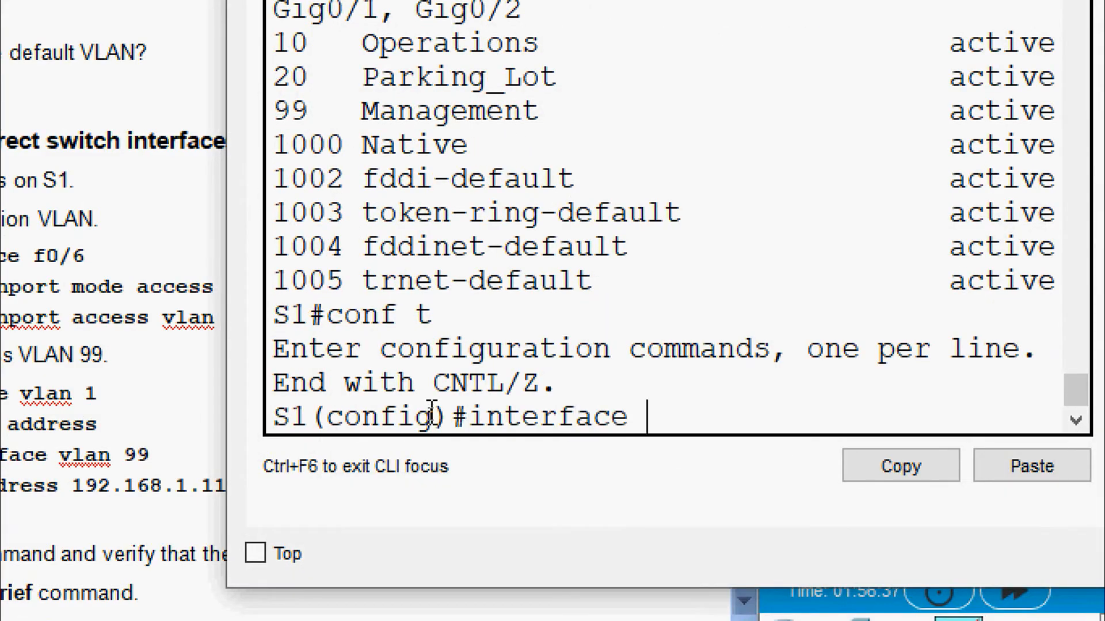
{"action": "type", "text": "f"}
{"action": "key", "text": "Tab"}
{"action": "type", "text": "0/6"}
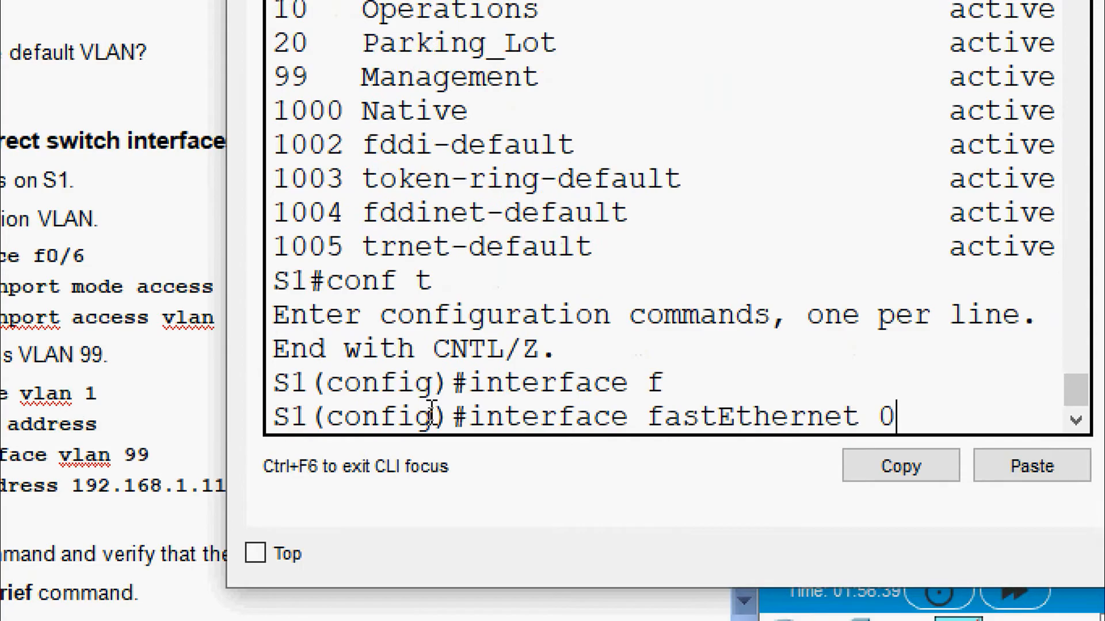
{"action": "key", "text": "Return"}
Step: Set FastEthernet 0/6 to access mode and assign it to VLAN 10
{"action": "type", "text": "sw"}
{"action": "key", "text": "Tab"}
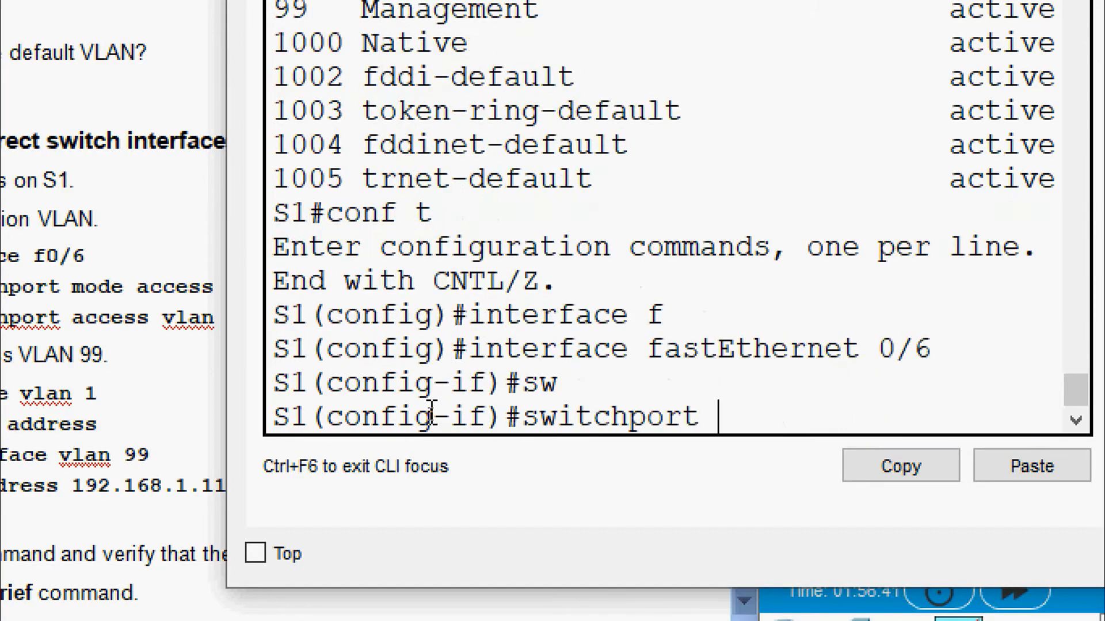
{"action": "type", "text": "mode access"}
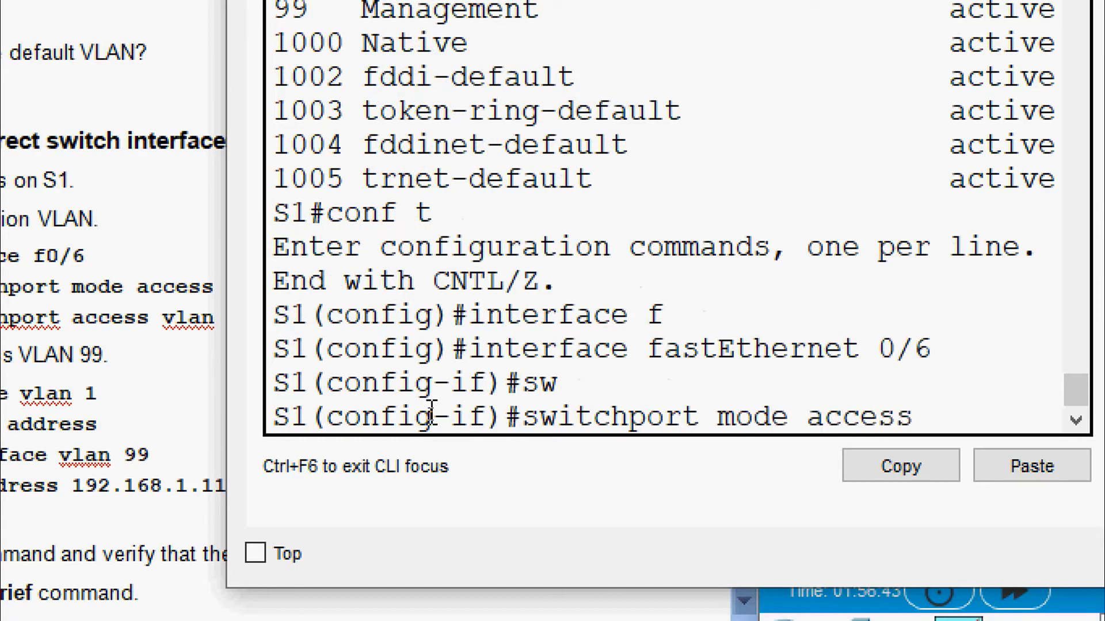
{"action": "key", "text": "Return"}
{"action": "type", "text": "sw"}
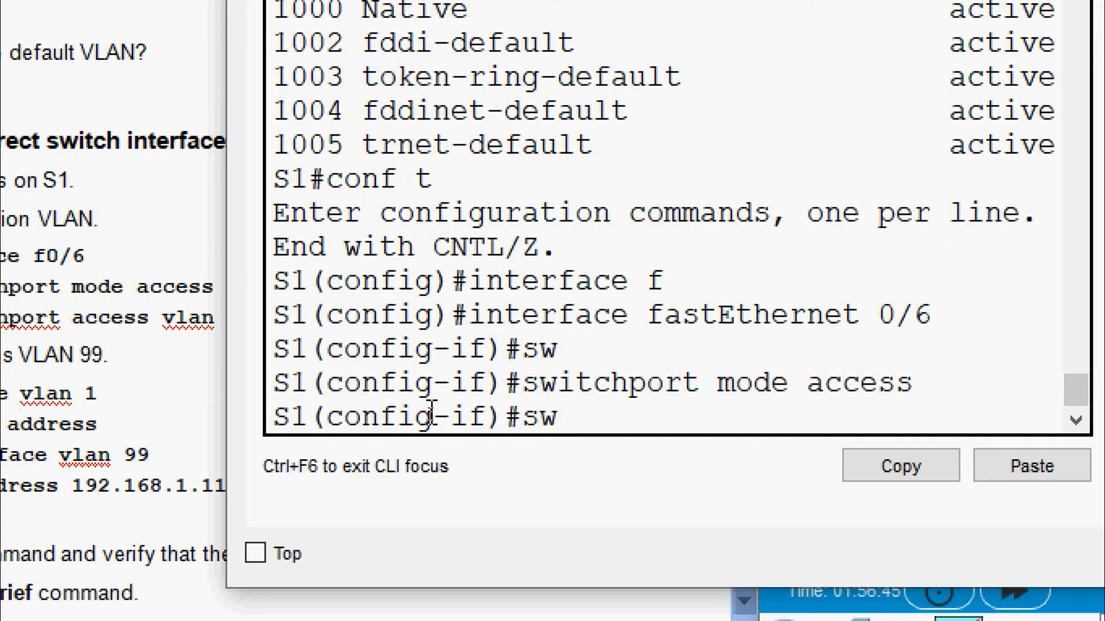
{"action": "key", "text": "Tab"}
{"action": "type", "text": "access vlan"}
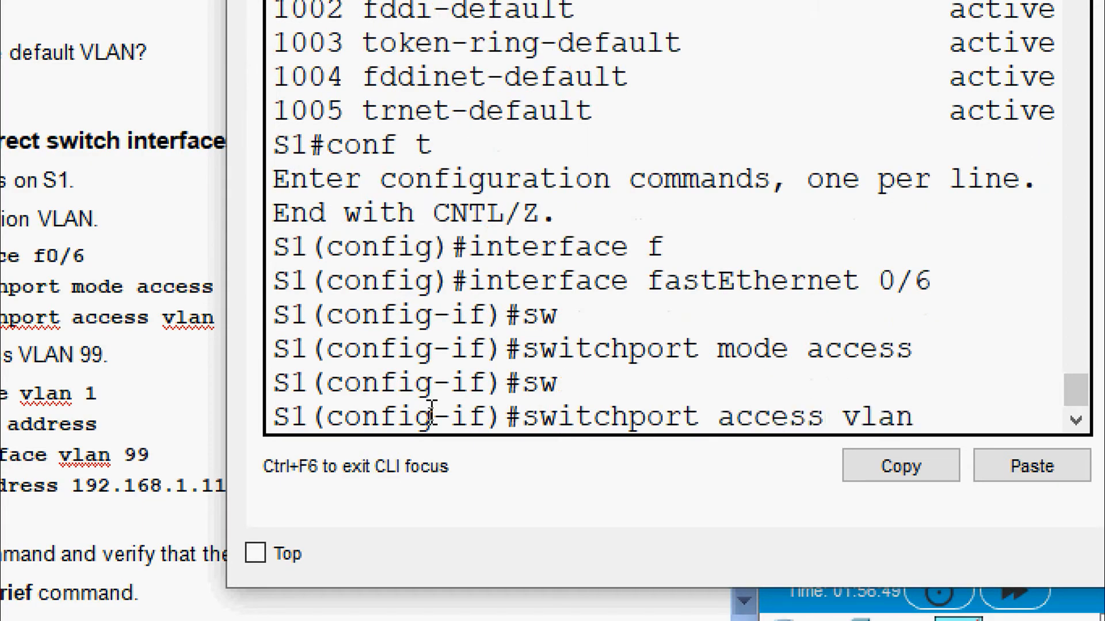
{"action": "type", "text": " 10"}
{"action": "key", "text": "Return"}
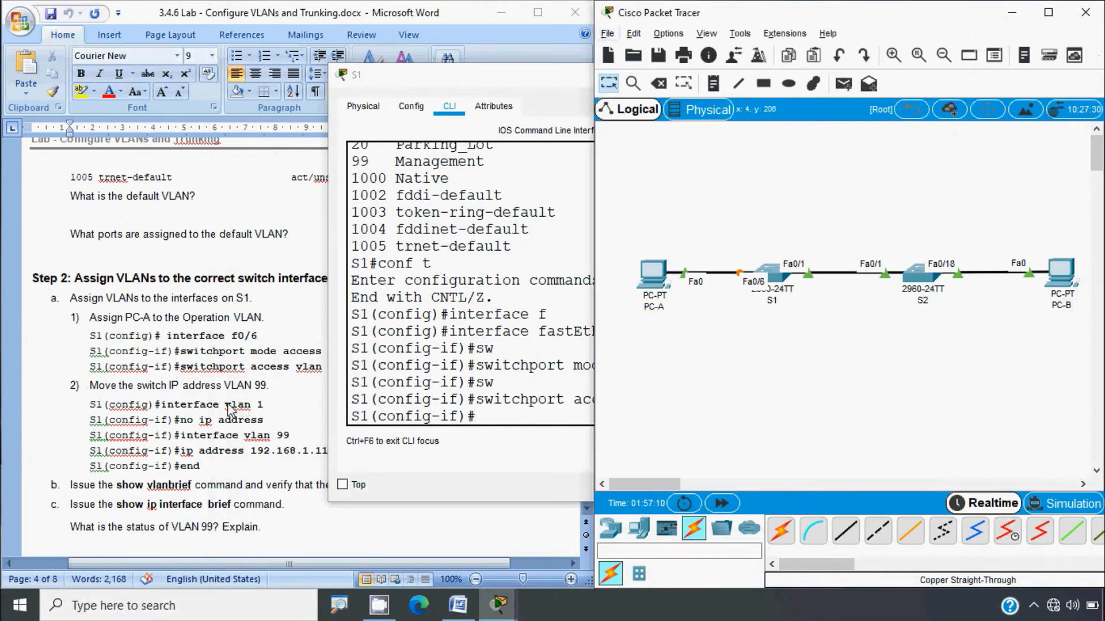
{"action": "left_click", "coordinate": [232, 411]}
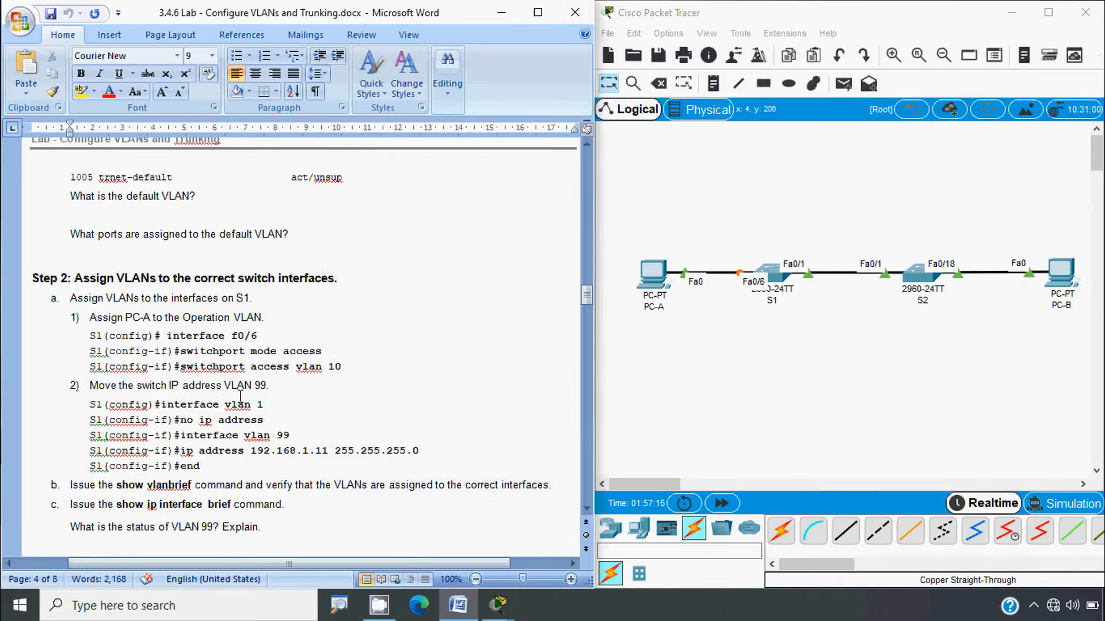
{"action": "left_click_drag", "start_coordinate": [225, 405], "coordinate": [262, 408]}
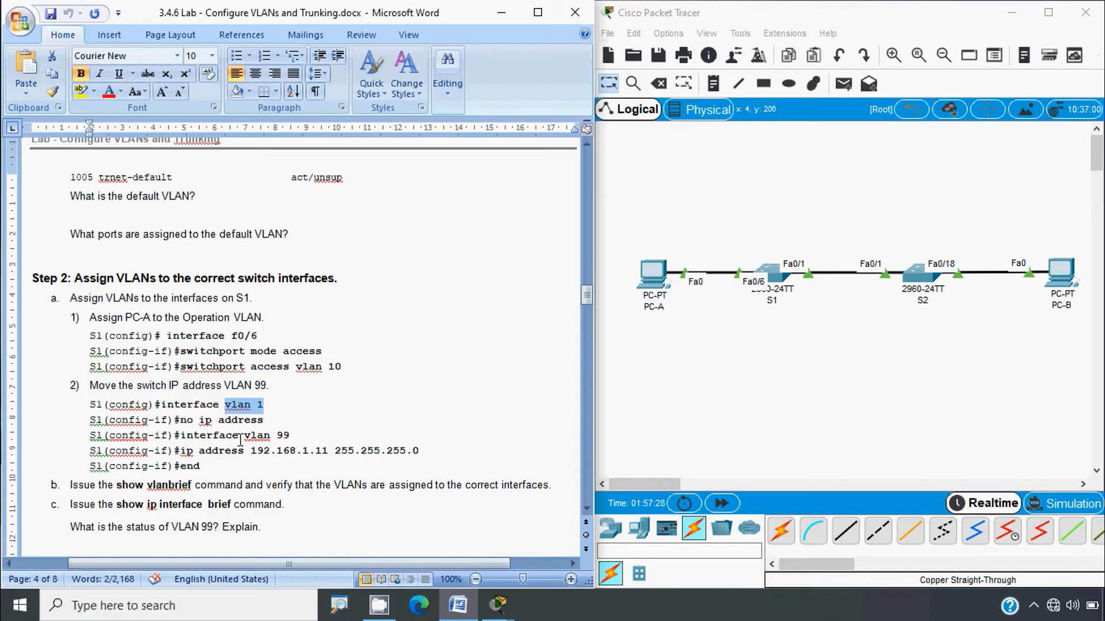
{"action": "left_click", "coordinate": [237, 433]}
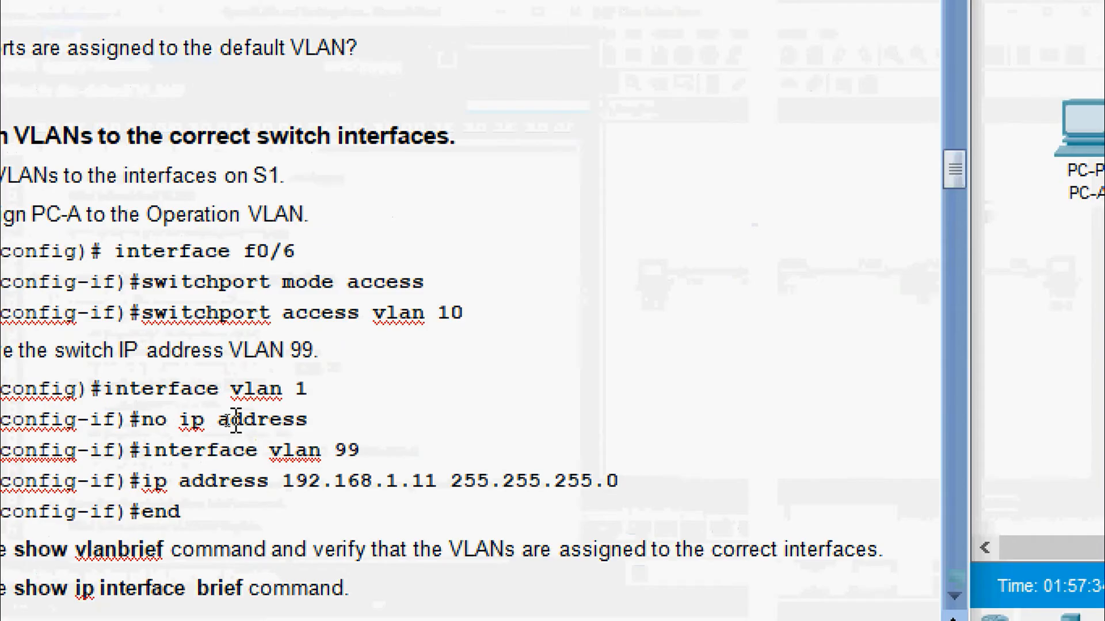
{"action": "left_click_drag", "start_coordinate": [267, 450], "coordinate": [374, 452]}
{"action": "left_click", "coordinate": [242, 504]}
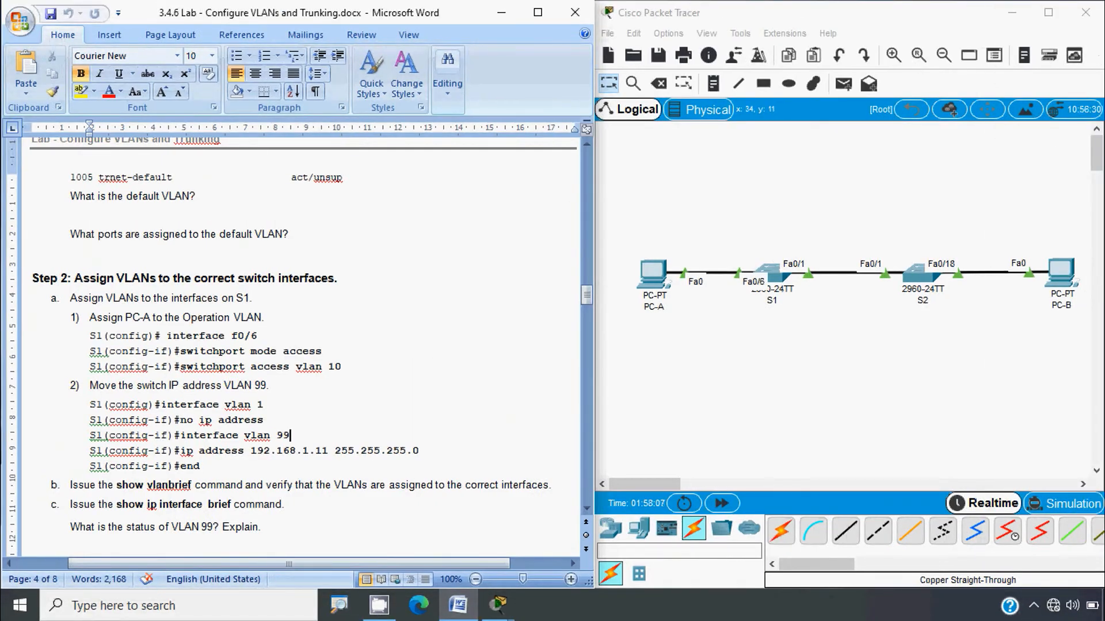
{"action": "left_click", "coordinate": [764, 379]}
Step: Remove the IP address from S1's VLAN 1 interface
{"action": "left_click", "coordinate": [774, 275]}
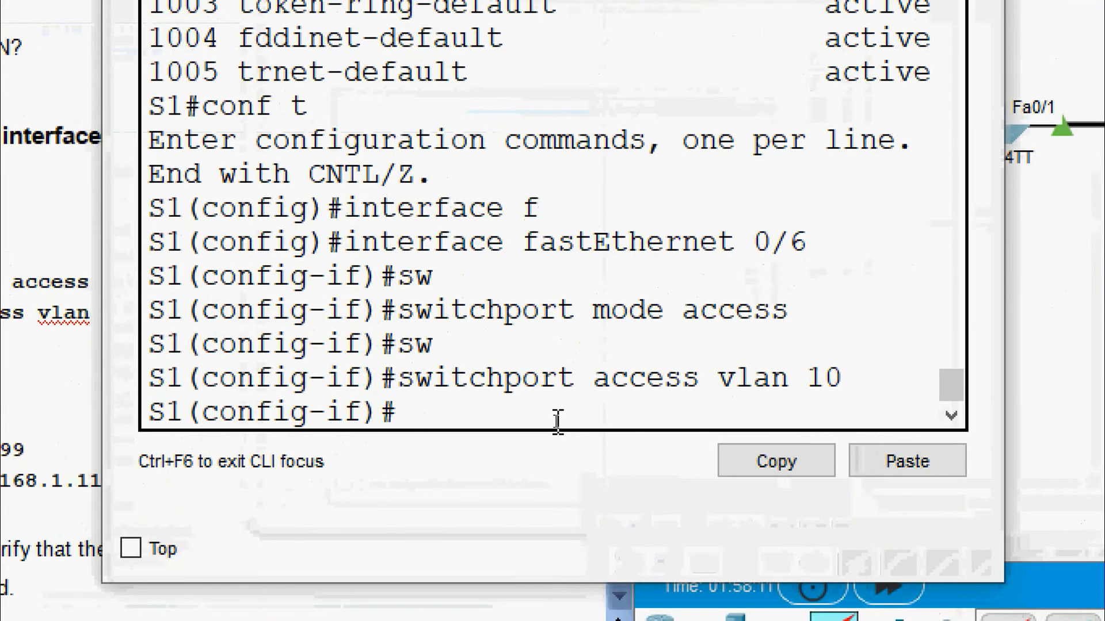
{"action": "type", "text": "exit"}
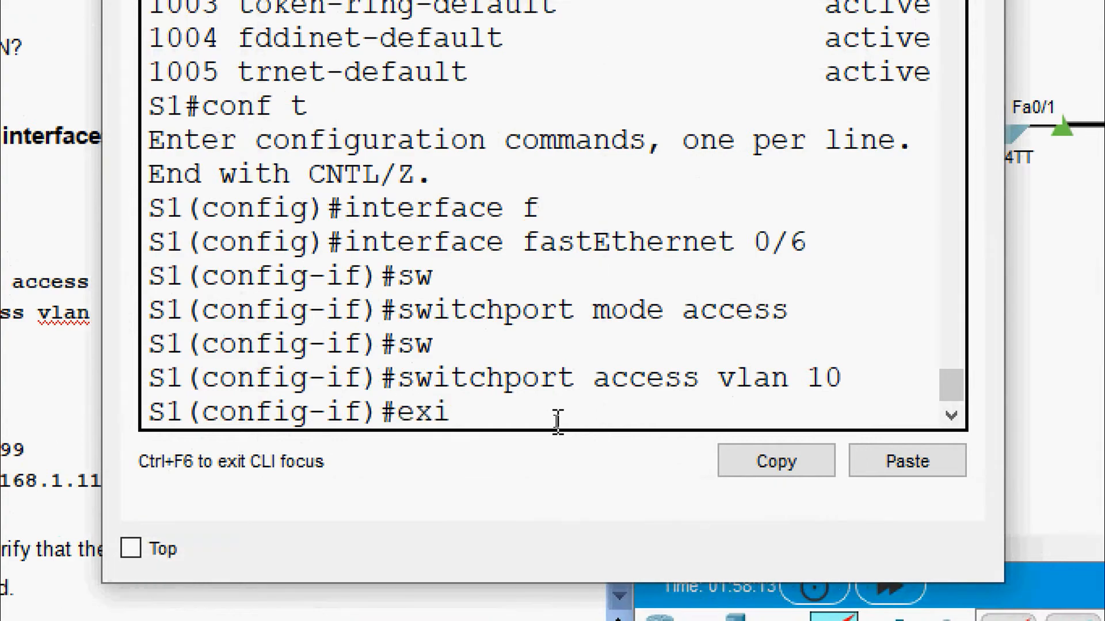
{"action": "key", "text": "Return"}
{"action": "type", "text": "int"}
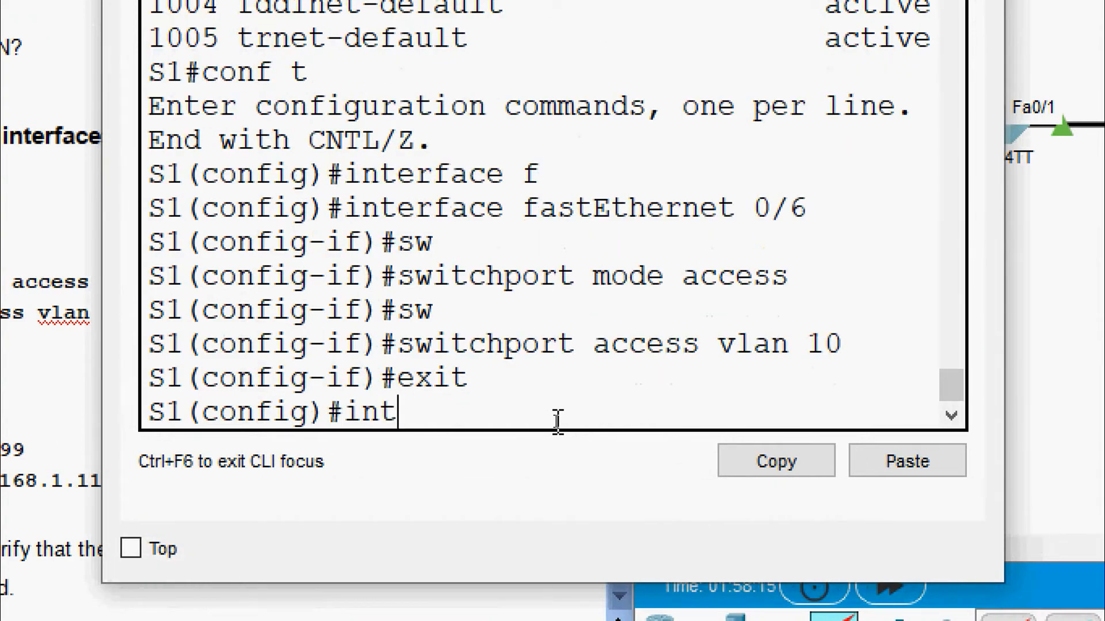
{"action": "type", "text": "erface vla"}
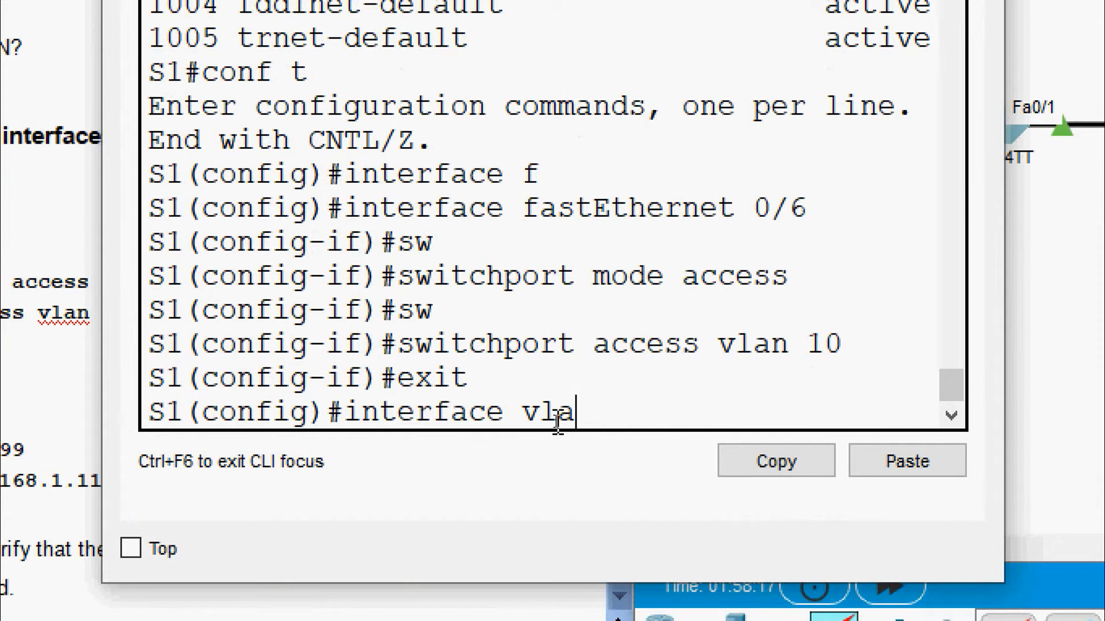
{"action": "type", "text": "n 1"}
{"action": "key", "text": "Return"}
{"action": "type", "text": "n"}
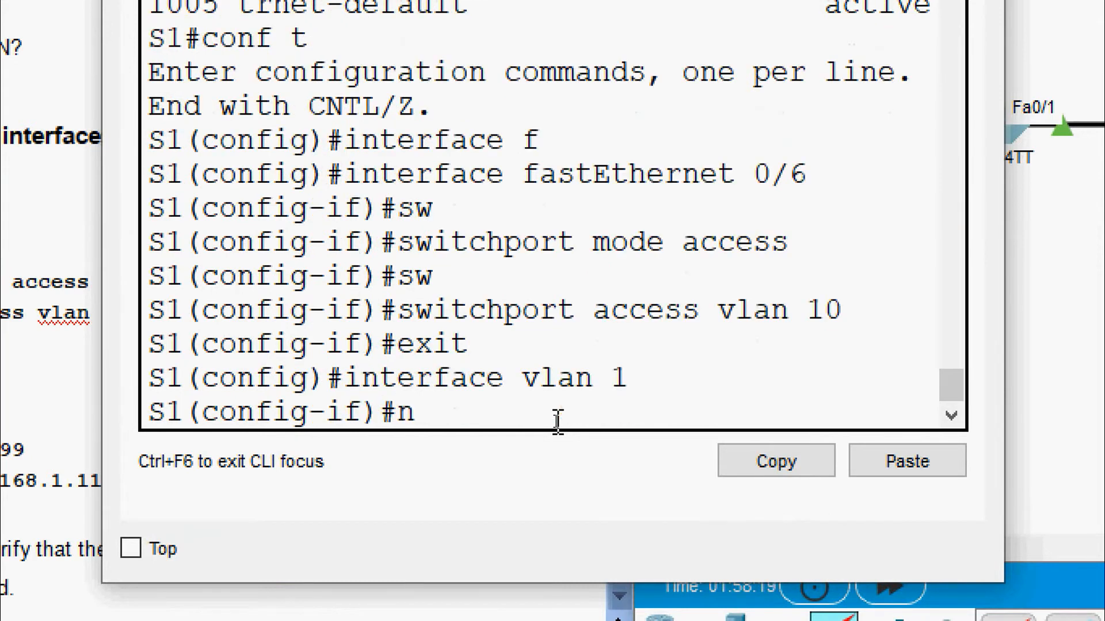
{"action": "type", "text": "o ip add"}
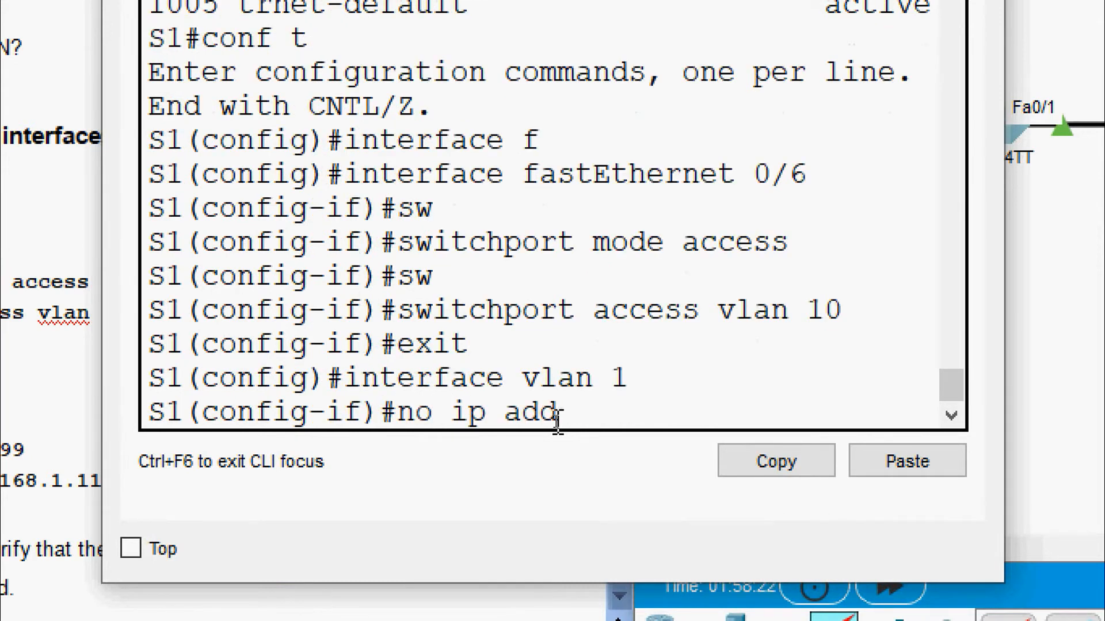
{"action": "type", "text": "ress"}
{"action": "key", "text": "Return"}
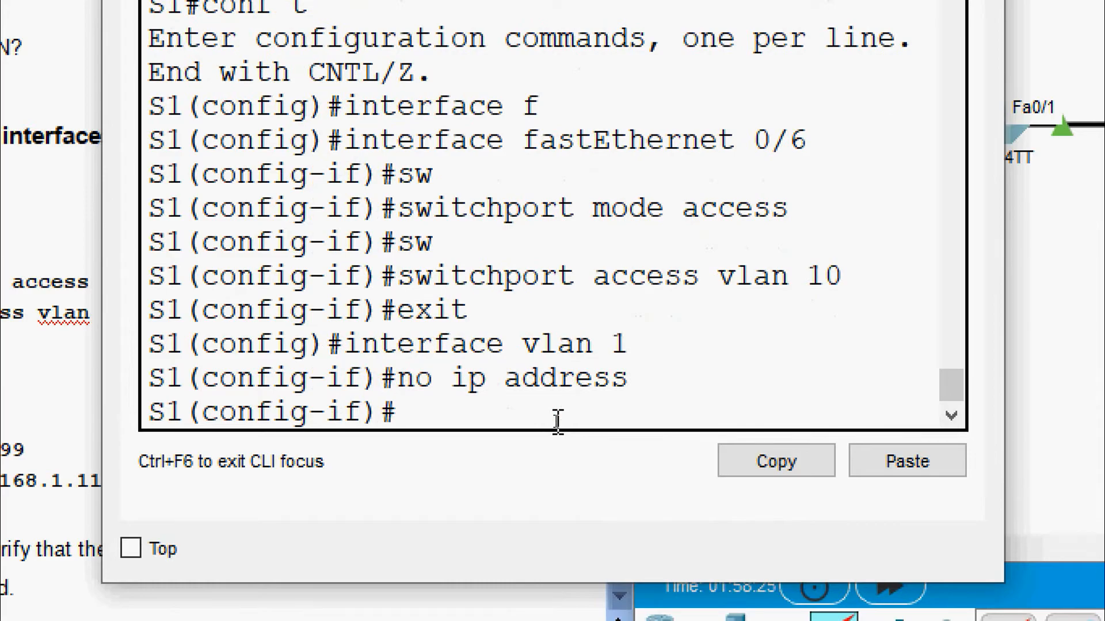
{"action": "type", "text": "exit"}
{"action": "key", "text": "Return"}
Step: Give interface VLAN 99 the address 192.168.1.11 255.255.255.0 and leave configuration mode
{"action": "type", "text": "interface vlan"}
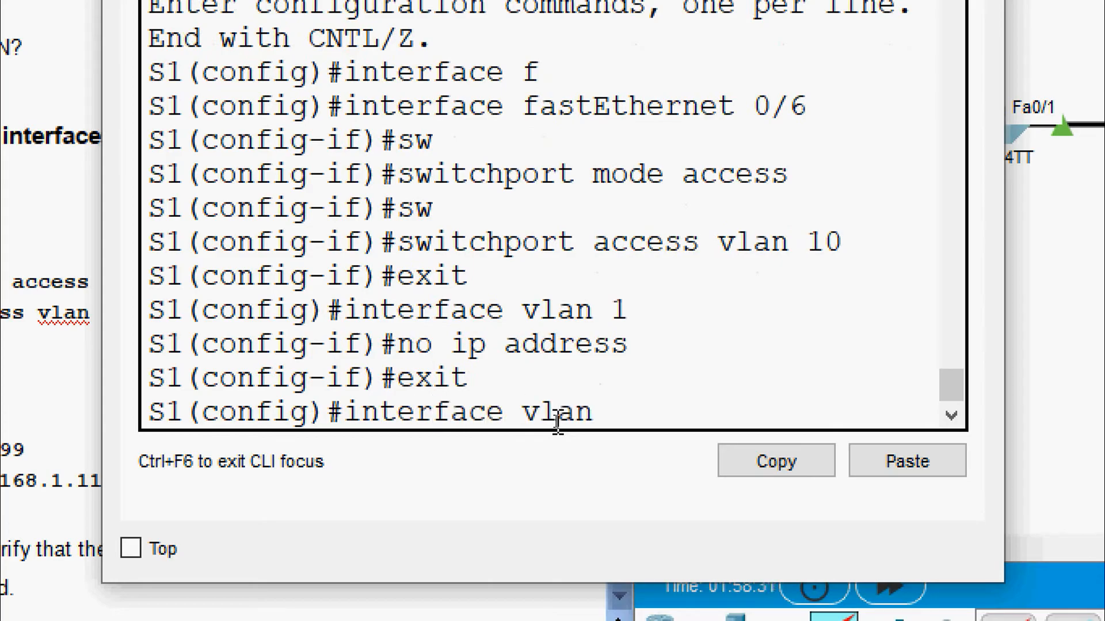
{"action": "type", "text": " 99"}
{"action": "key", "text": "Return"}
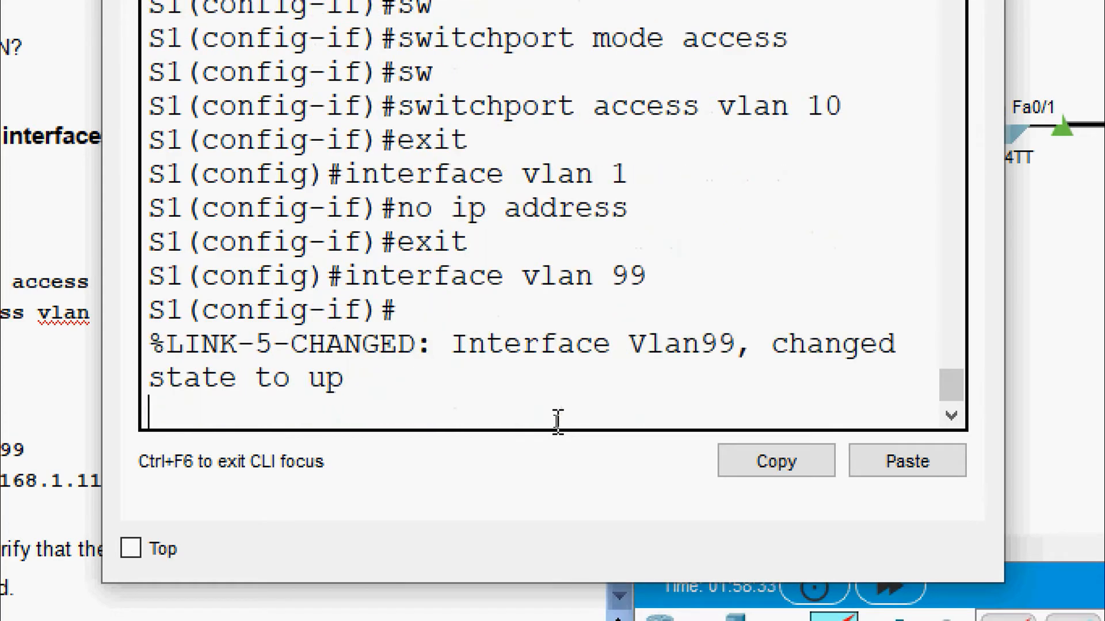
{"action": "key", "text": "Return"}
{"action": "type", "text": "ip address"}
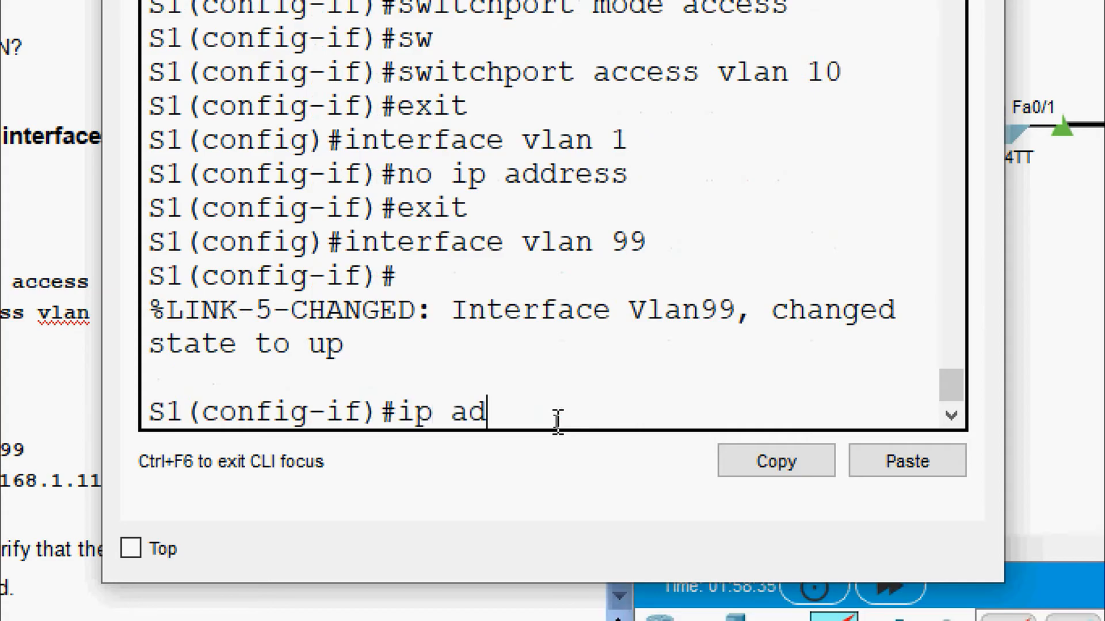
{"action": "right_click", "coordinate": [613, 402]}
{"action": "left_click", "coordinate": [656, 459]}
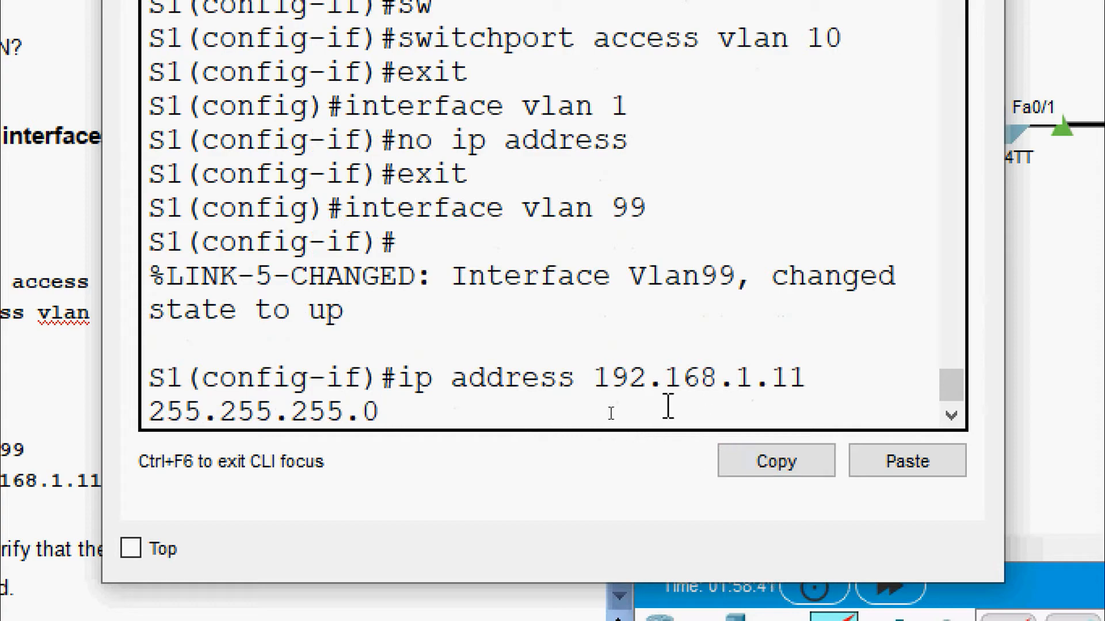
{"action": "key", "text": "Return"}
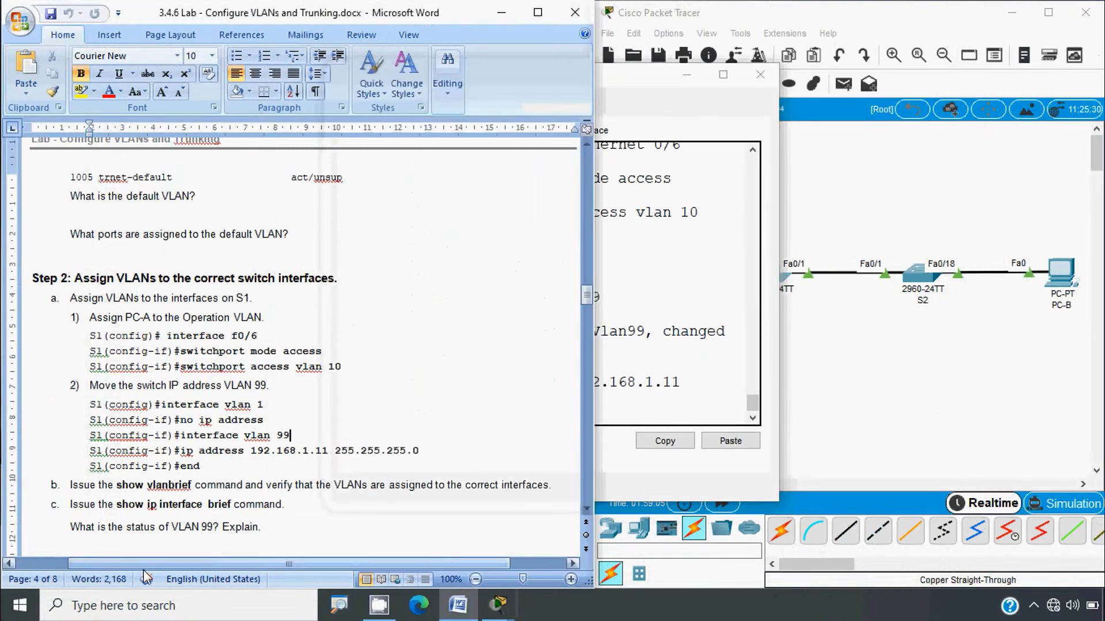
{"action": "scroll", "coordinate": [113, 527], "scroll_direction": "down", "scroll_amount": 3}
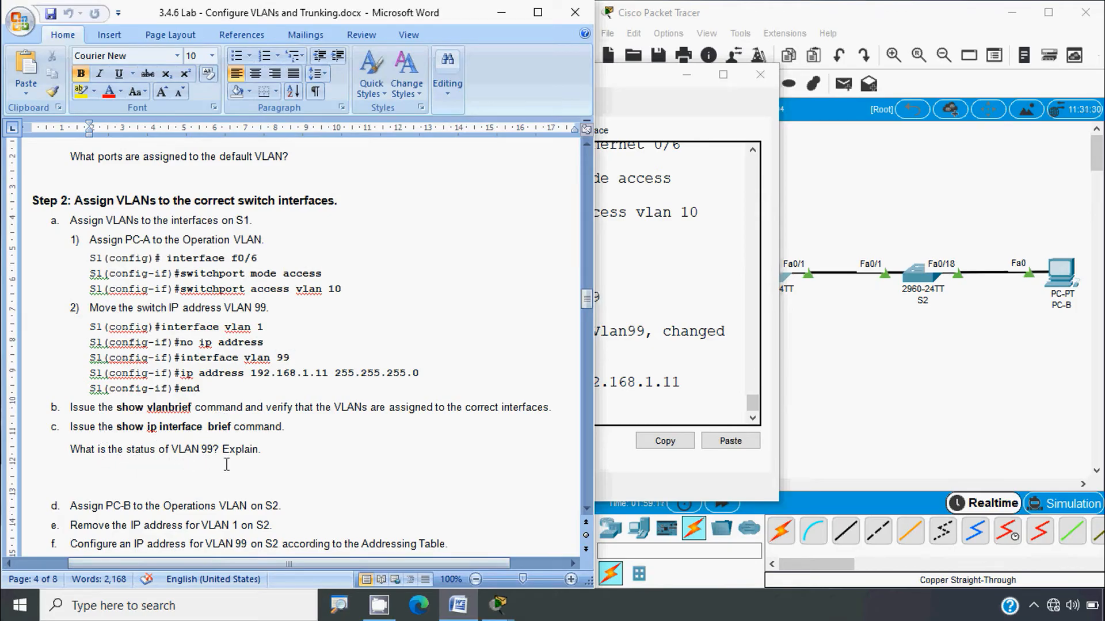
{"action": "left_click", "coordinate": [636, 404]}
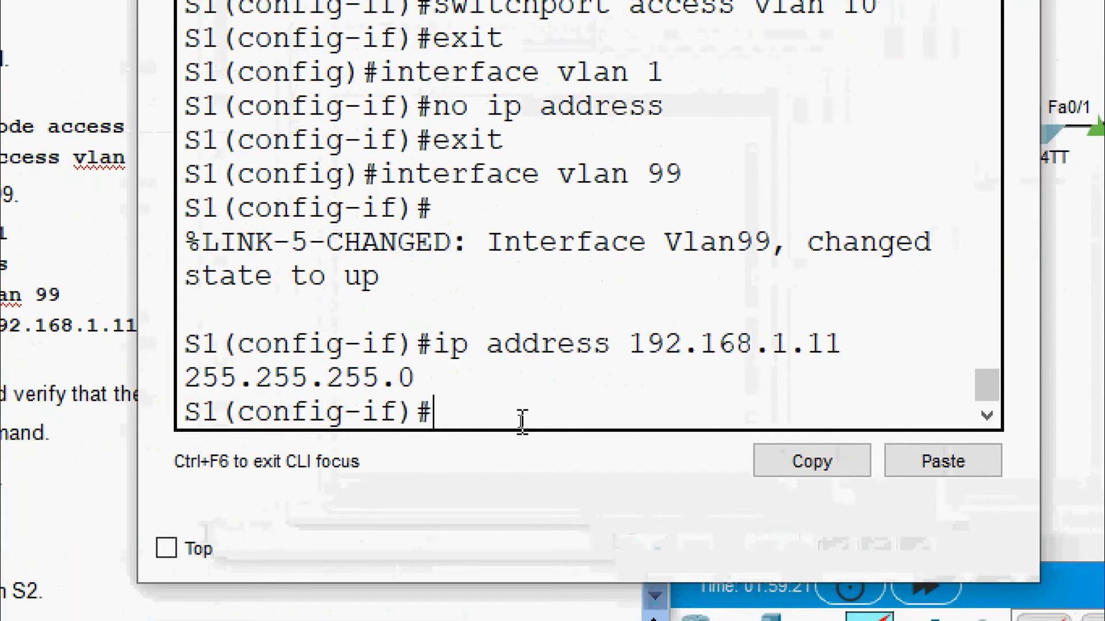
{"action": "key", "text": "ctrl+z"}
Step: Run 'show vlan brief' on S1
{"action": "key", "text": "Return"}
{"action": "key", "text": "Return"}
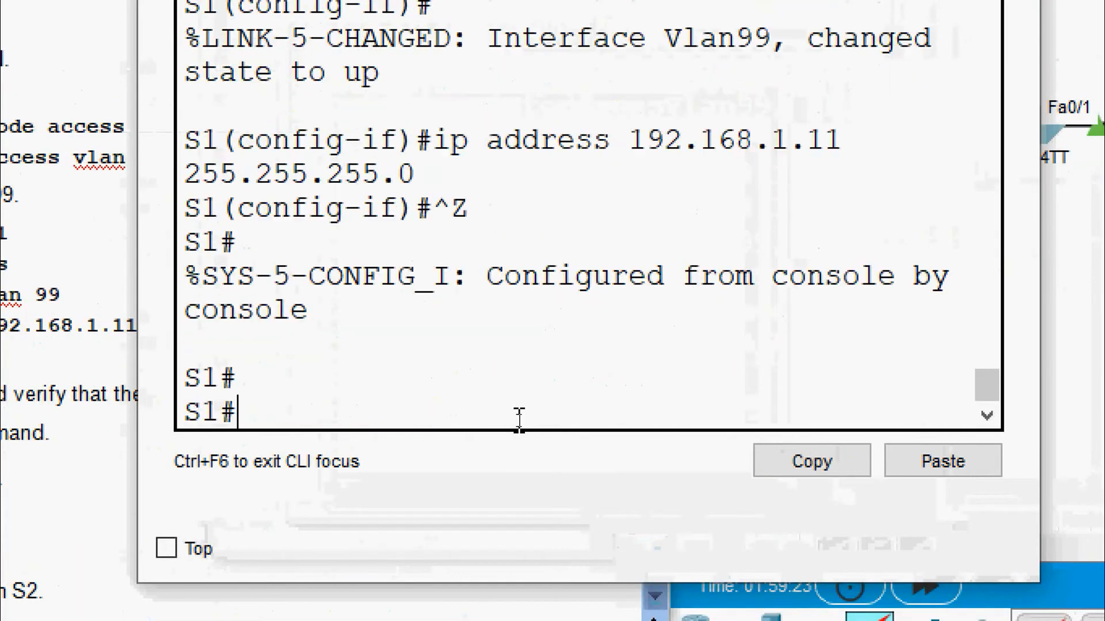
{"action": "type", "text": "sh"}
{"action": "key", "text": "Tab"}
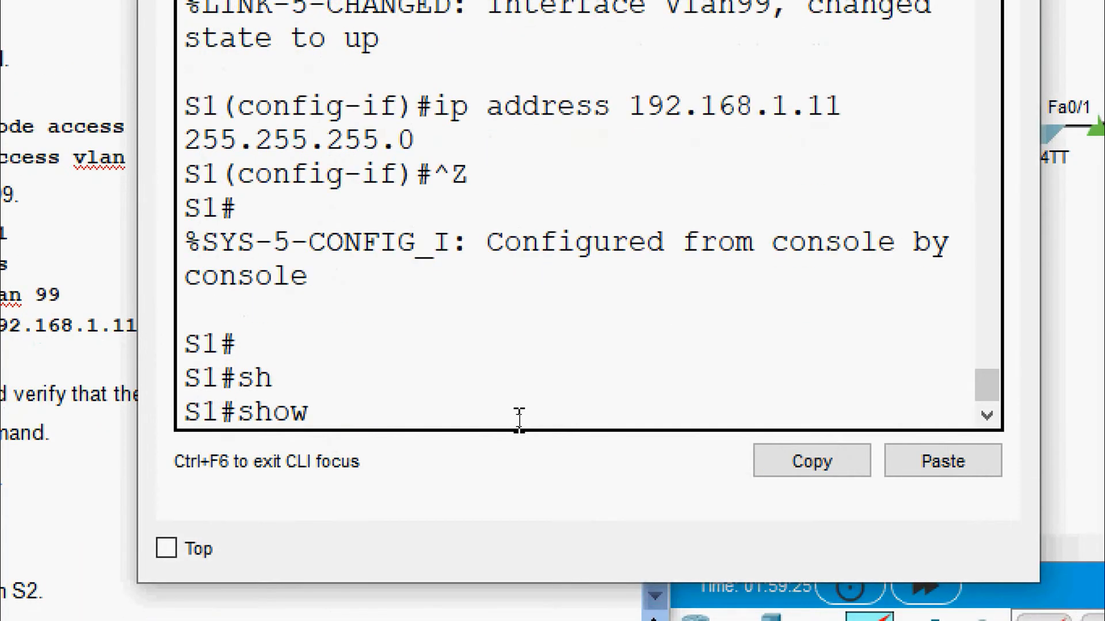
{"action": "type", "text": "vl"}
{"action": "key", "text": "Tab"}
{"action": "type", "text": "b"}
{"action": "key", "text": "Tab"}
{"action": "key", "text": "Return"}
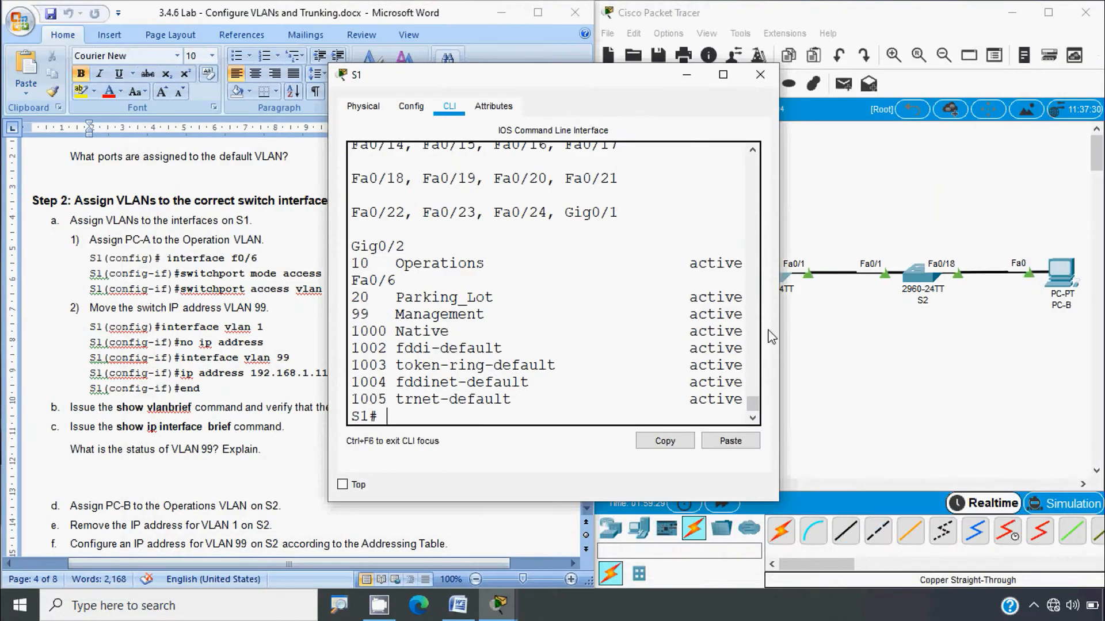
Step: Widen the console and check that Fa0/6 is listed under VLAN 10 Operations
{"action": "left_click_drag", "start_coordinate": [779, 311], "coordinate": [1067, 315]}
{"action": "left_click_drag", "start_coordinate": [329, 341], "coordinate": [191, 342]}
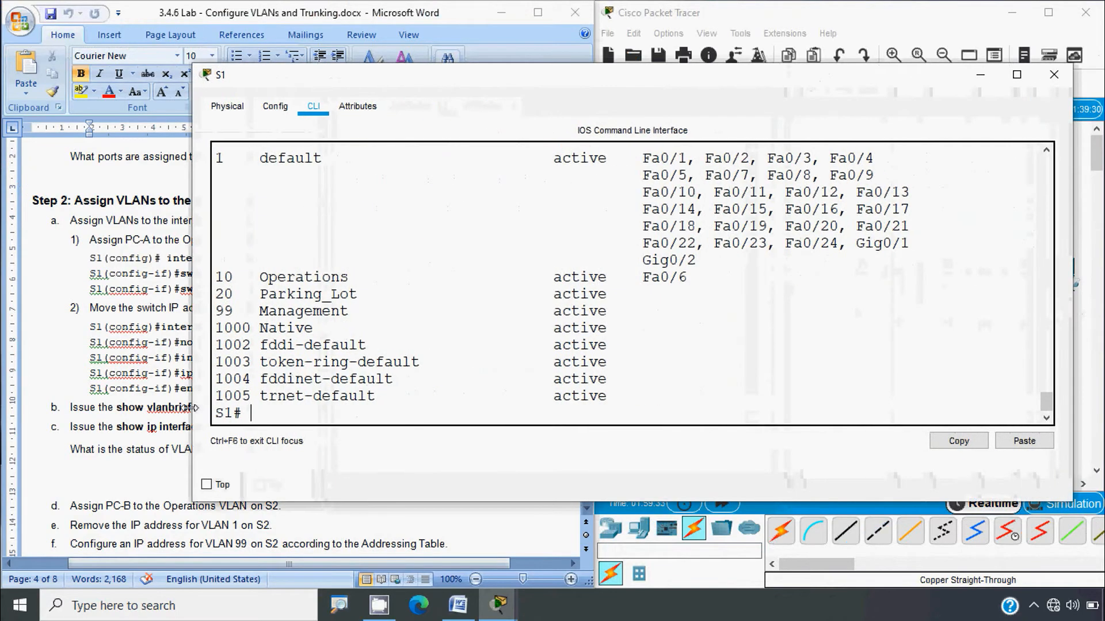
{"action": "scroll", "coordinate": [617, 354], "scroll_direction": "up", "scroll_amount": 1}
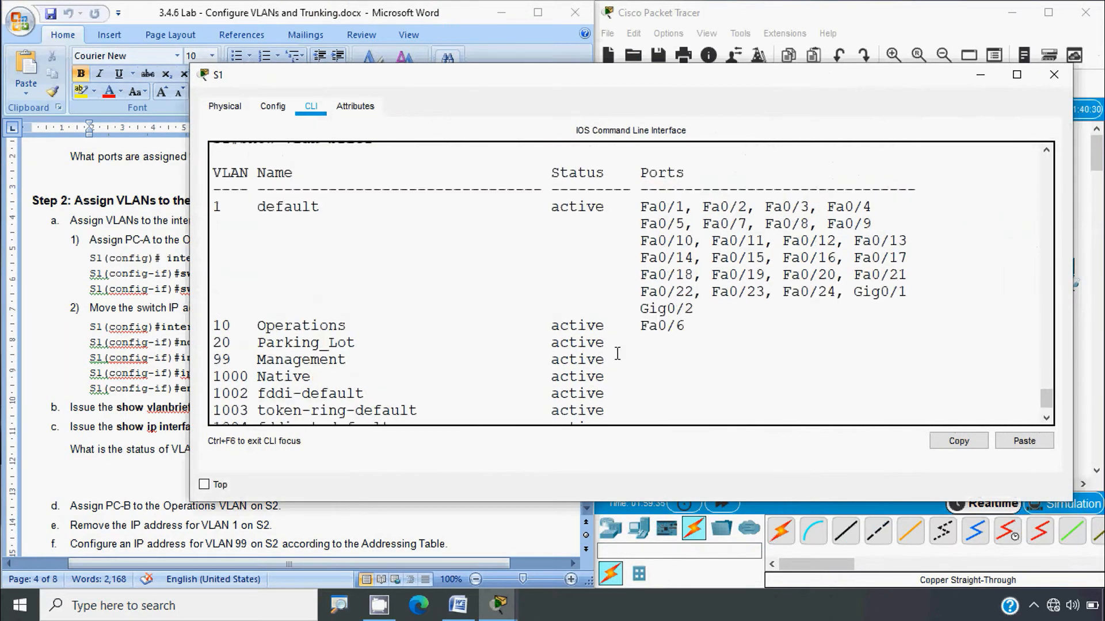
{"action": "left_click_drag", "start_coordinate": [680, 326], "coordinate": [212, 324]}
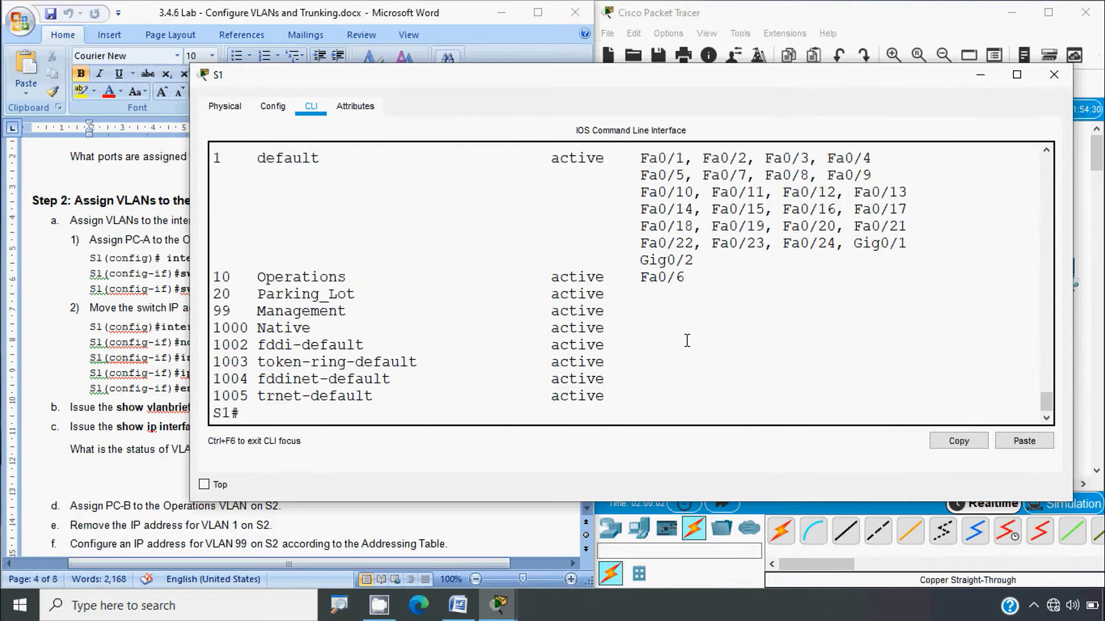
{"action": "left_click", "coordinate": [686, 341]}
{"action": "left_click", "coordinate": [141, 441]}
{"action": "left_click", "coordinate": [703, 382]}
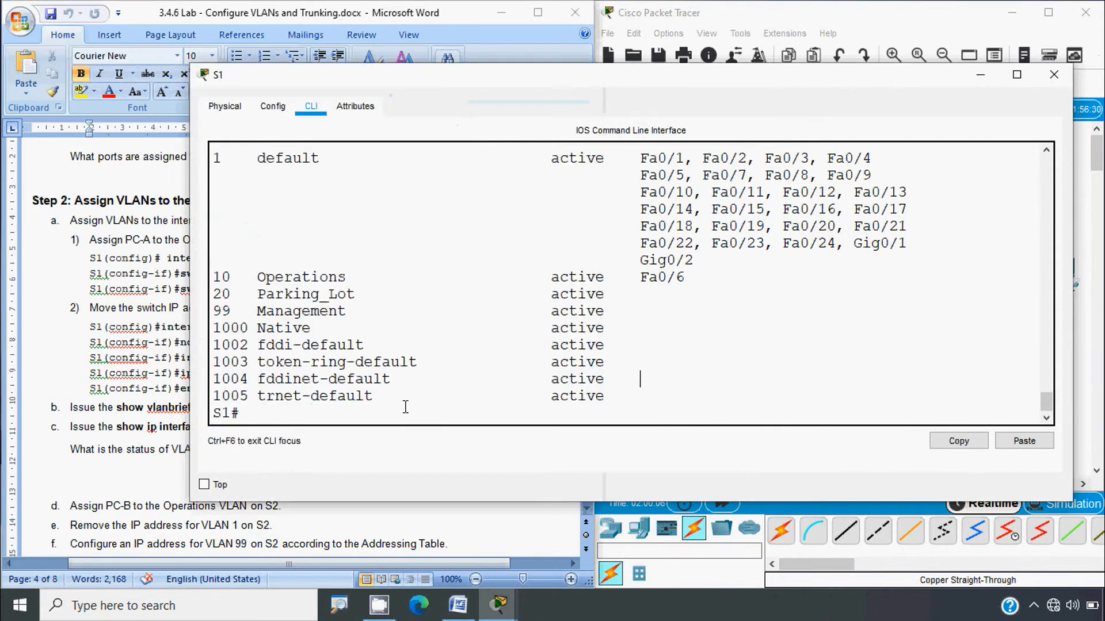
Step: Run 'show ip interface brief' on S1 and page through the full list
{"action": "type", "text": "sh"}
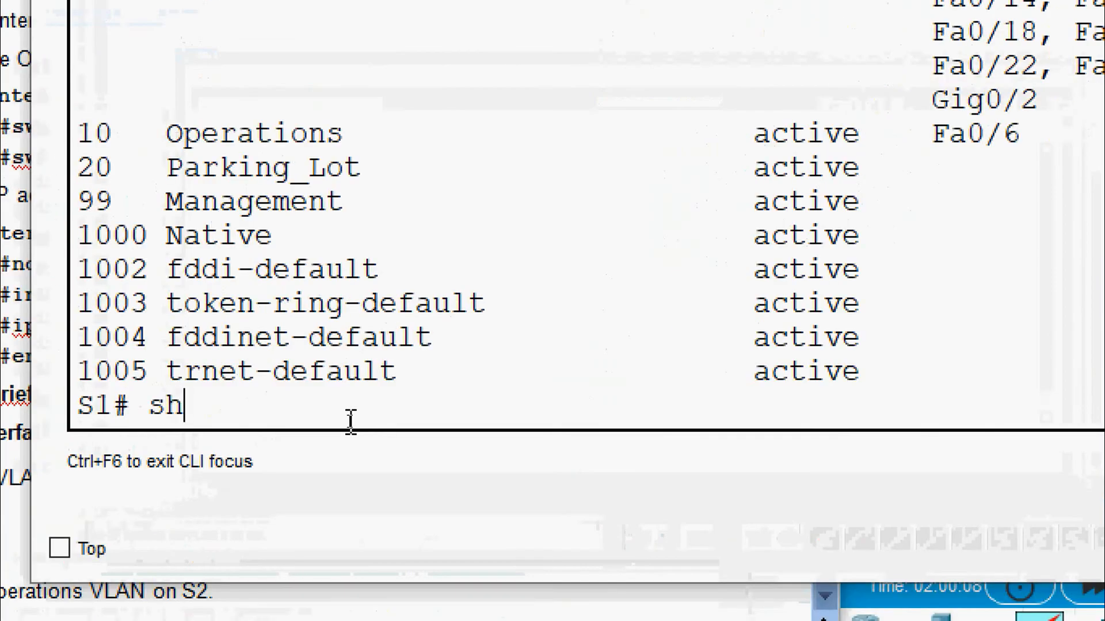
{"action": "key", "text": "Tab"}
{"action": "type", "text": "ip inter"}
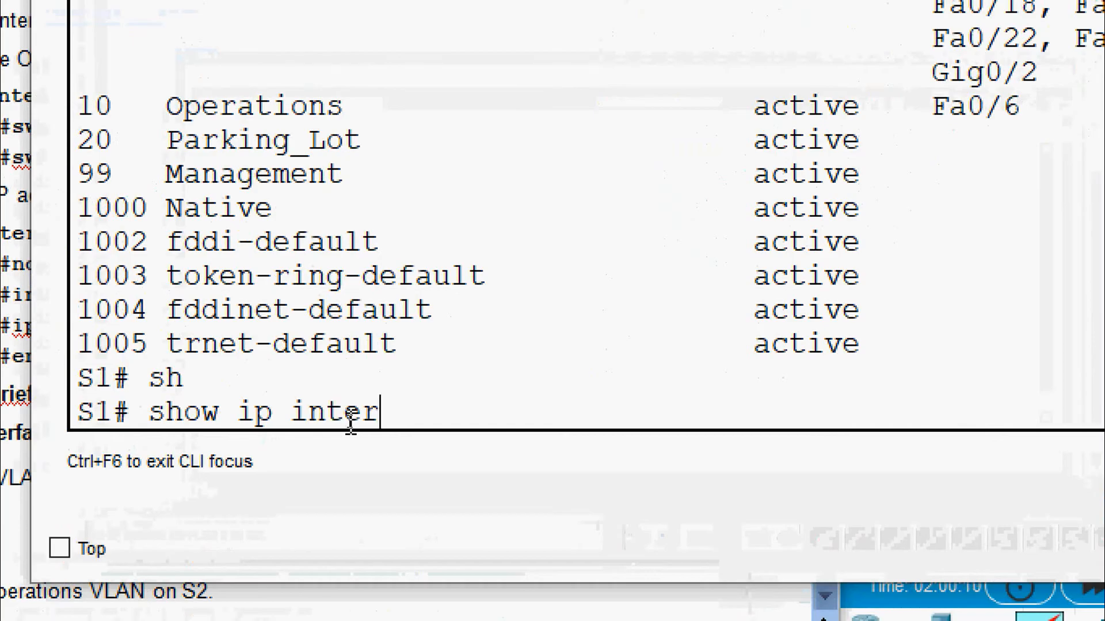
{"action": "key", "text": "Tab"}
{"action": "type", "text": "b"}
{"action": "key", "text": "Tab"}
{"action": "key", "text": "Return"}
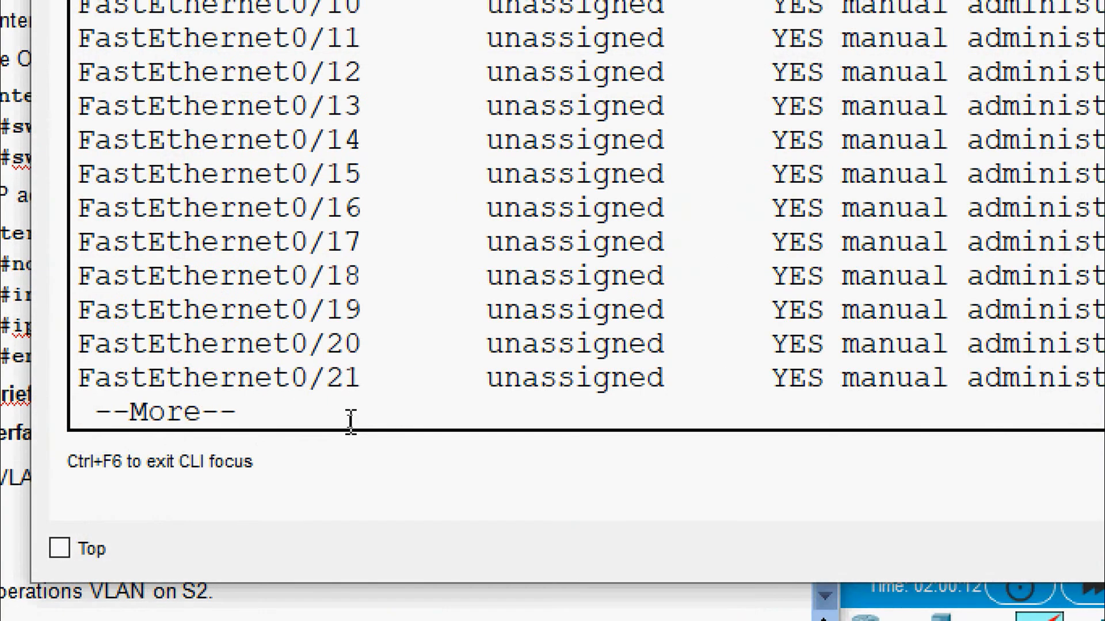
{"action": "key", "text": "space"}
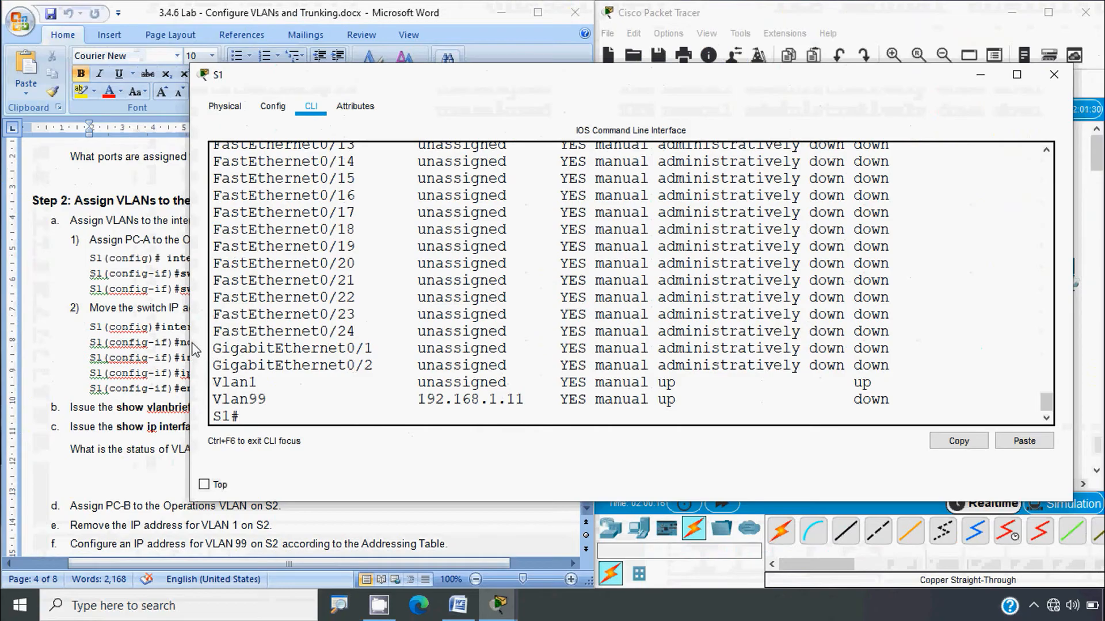
Step: Inspect Vlan99 in the output: 192.168.1.11, status up, protocol down
{"action": "left_click", "coordinate": [145, 434]}
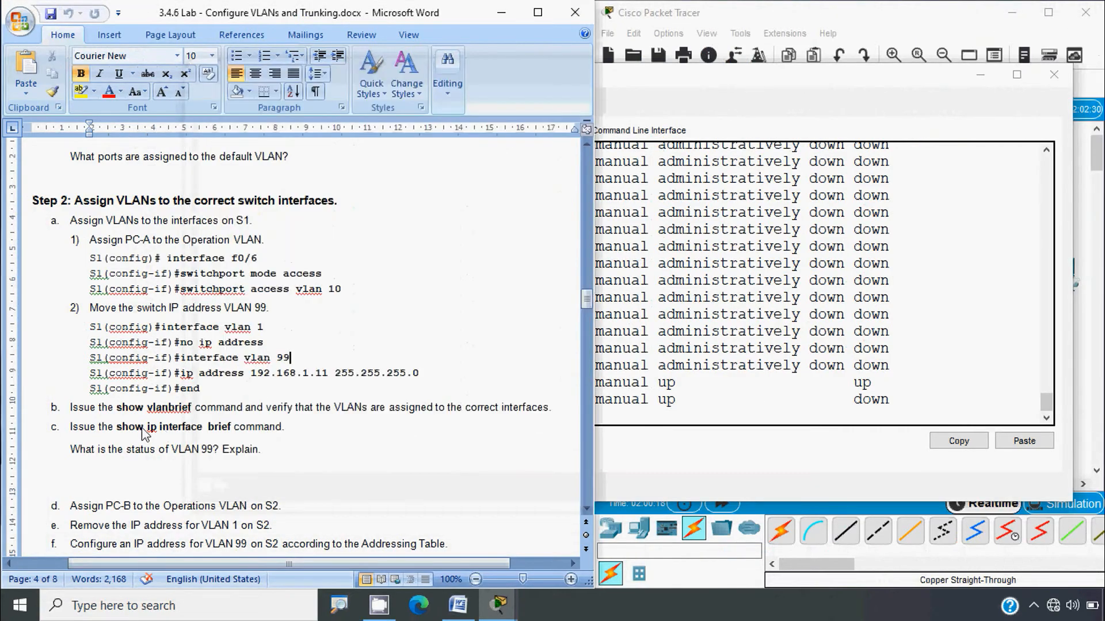
{"action": "left_click", "coordinate": [706, 374]}
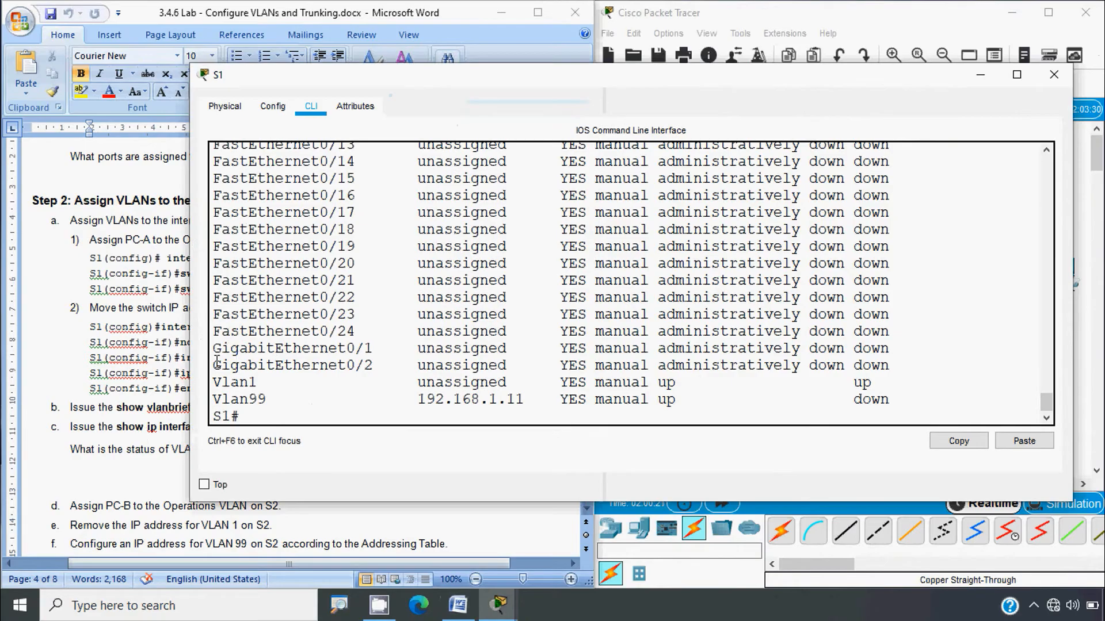
{"action": "left_click_drag", "start_coordinate": [190, 348], "coordinate": [74, 362]}
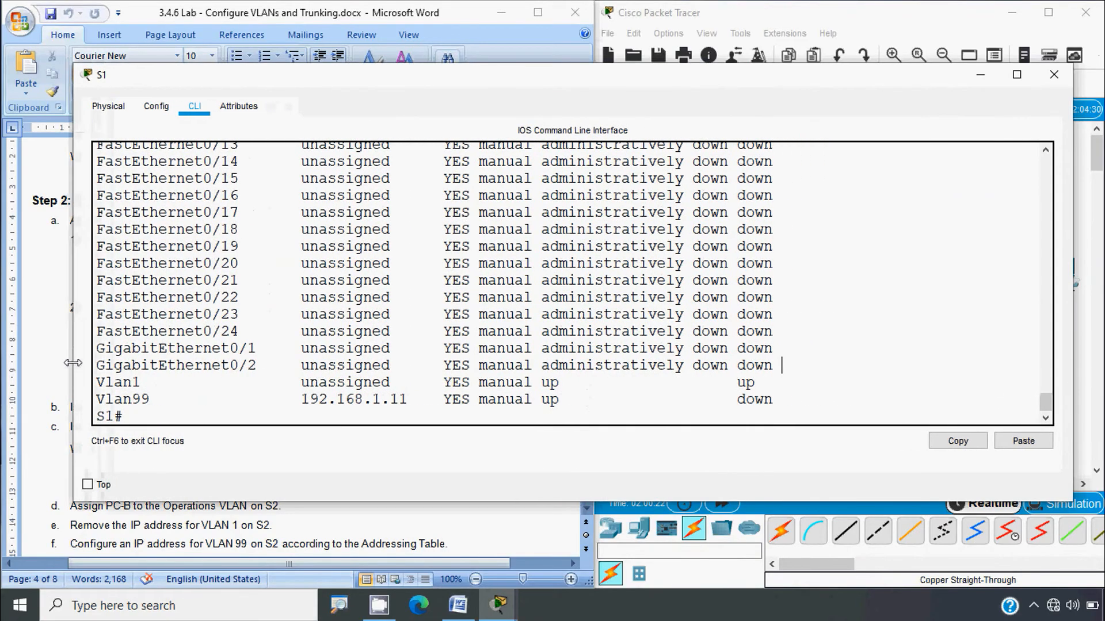
{"action": "left_click_drag", "start_coordinate": [95, 399], "coordinate": [199, 399]}
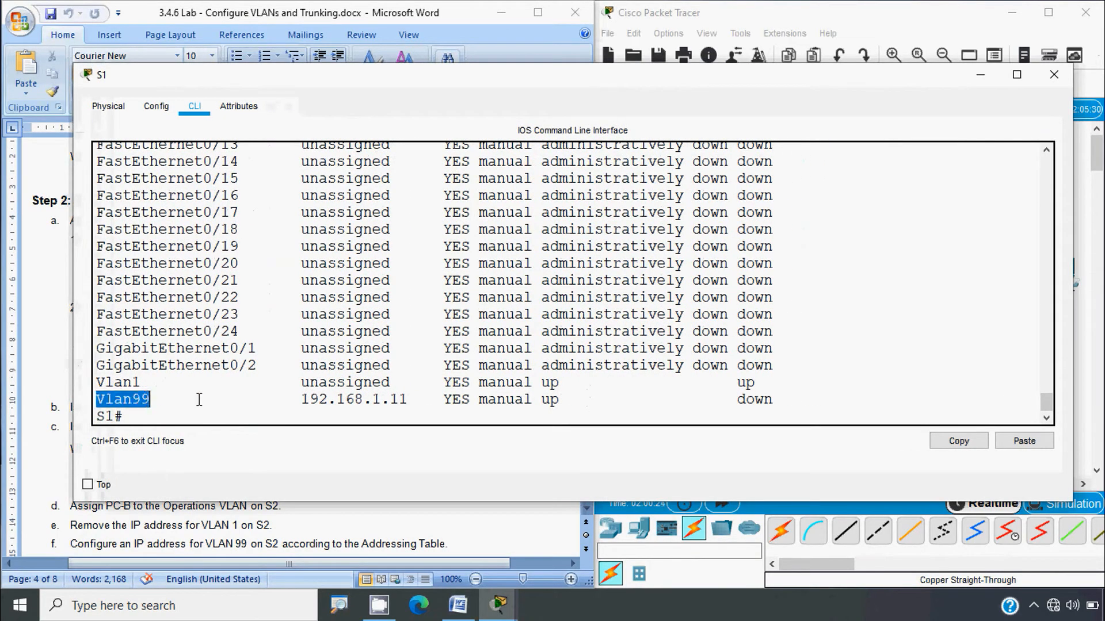
{"action": "scroll", "coordinate": [478, 403], "scroll_direction": "up", "scroll_amount": 8}
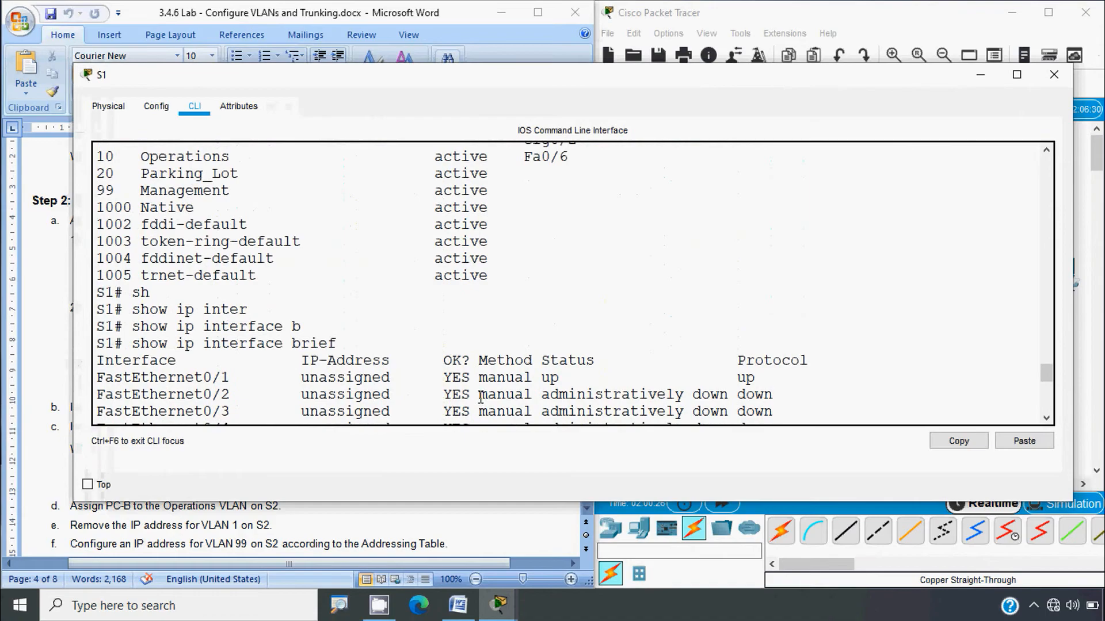
{"action": "scroll", "coordinate": [480, 397], "scroll_direction": "down", "scroll_amount": 9}
{"action": "scroll", "coordinate": [611, 383], "scroll_direction": "up", "scroll_amount": 4}
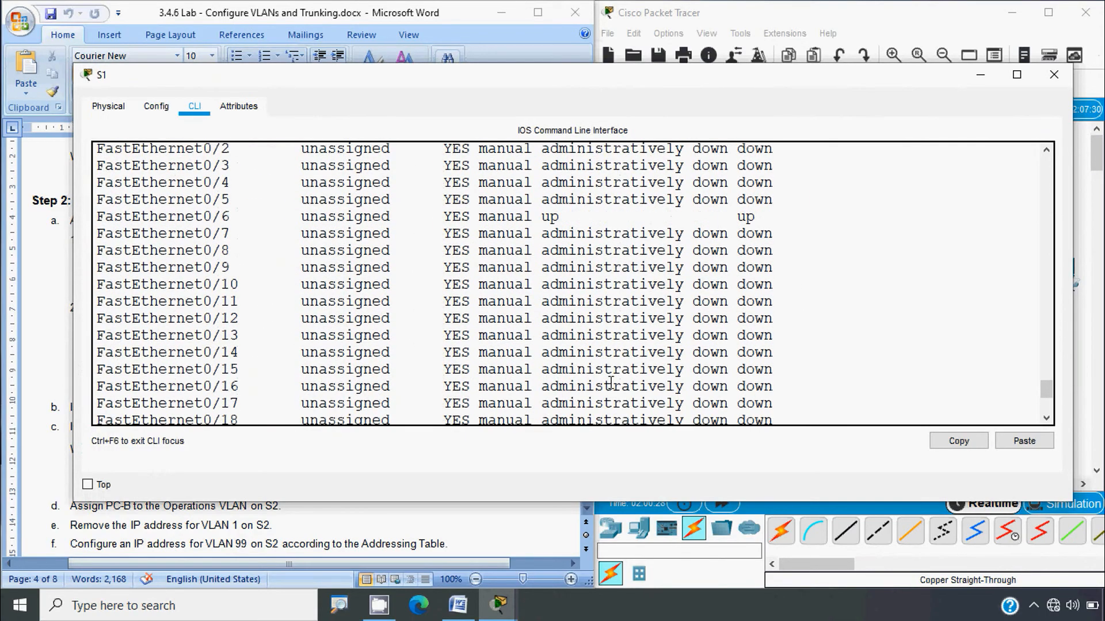
{"action": "scroll", "coordinate": [656, 375], "scroll_direction": "down", "scroll_amount": 4}
{"action": "left_click_drag", "start_coordinate": [773, 397], "coordinate": [704, 399]}
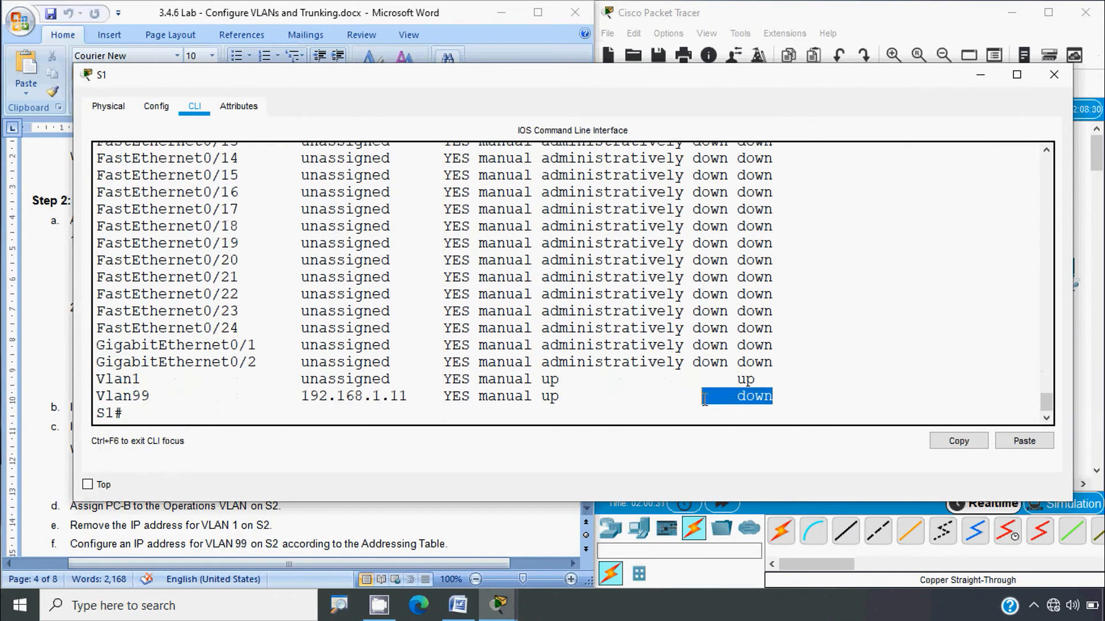
{"action": "left_click", "coordinate": [713, 381]}
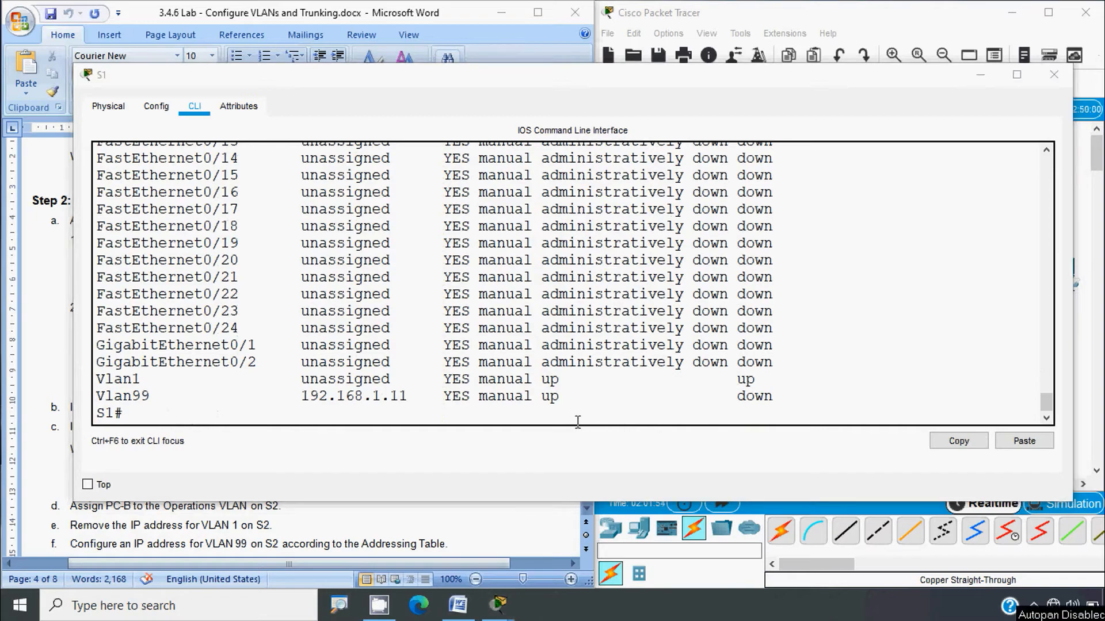
{"action": "left_click_drag", "start_coordinate": [558, 397], "coordinate": [544, 399]}
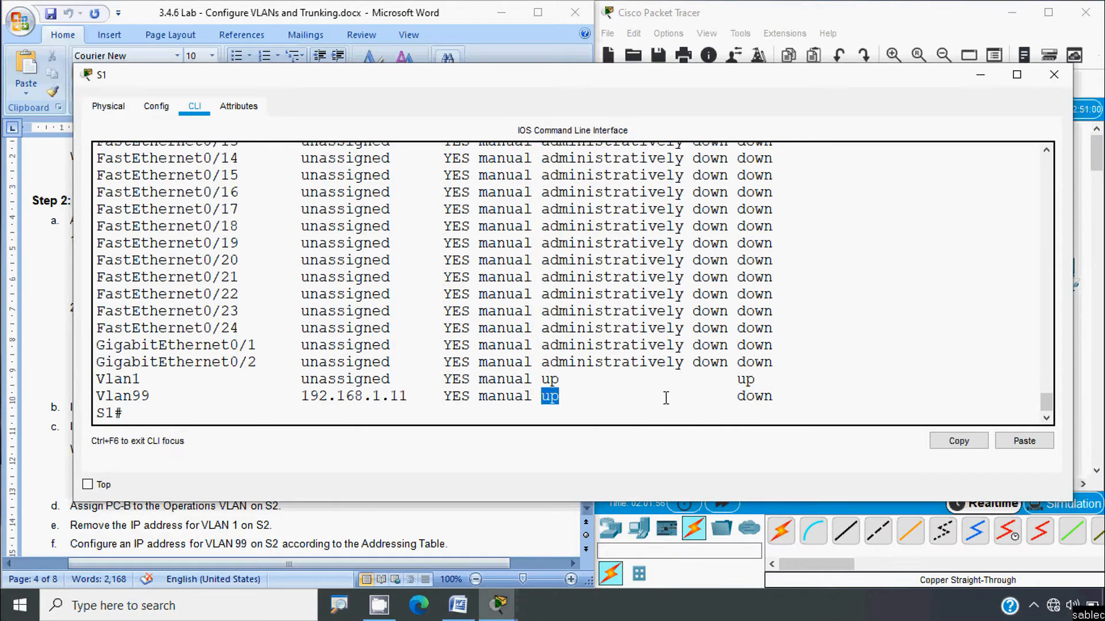
{"action": "mouse_move", "coordinate": [773, 397]}
{"action": "left_mouse_down"}
{"action": "mouse_move", "coordinate": [736, 399]}
{"action": "mouse_move", "coordinate": [765, 397]}
{"action": "left_mouse_up"}
{"action": "left_click_drag", "start_coordinate": [159, 397], "coordinate": [132, 397]}
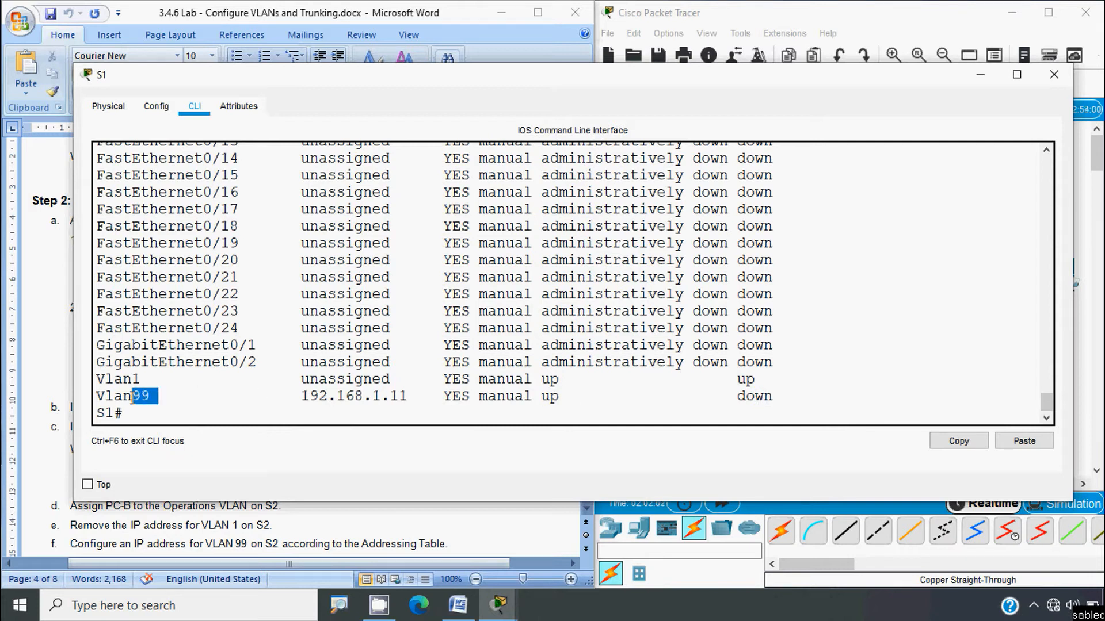
{"action": "left_click_drag", "start_coordinate": [561, 401], "coordinate": [531, 400]}
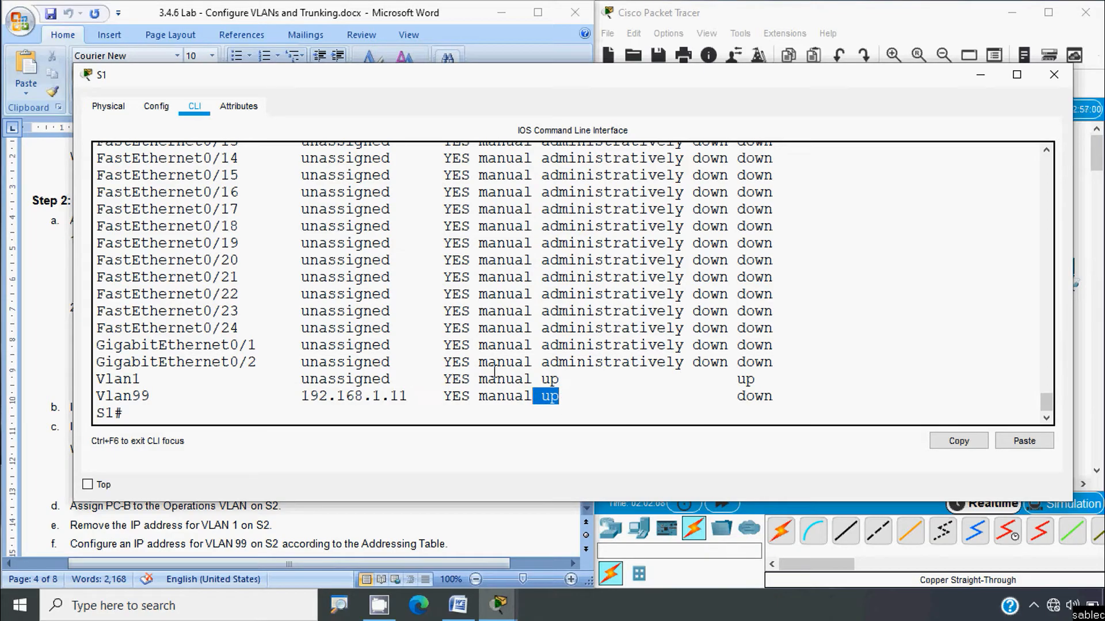
{"action": "scroll", "coordinate": [678, 369], "scroll_direction": "up", "scroll_amount": 7}
{"action": "scroll", "coordinate": [767, 330], "scroll_direction": "down", "scroll_amount": 7}
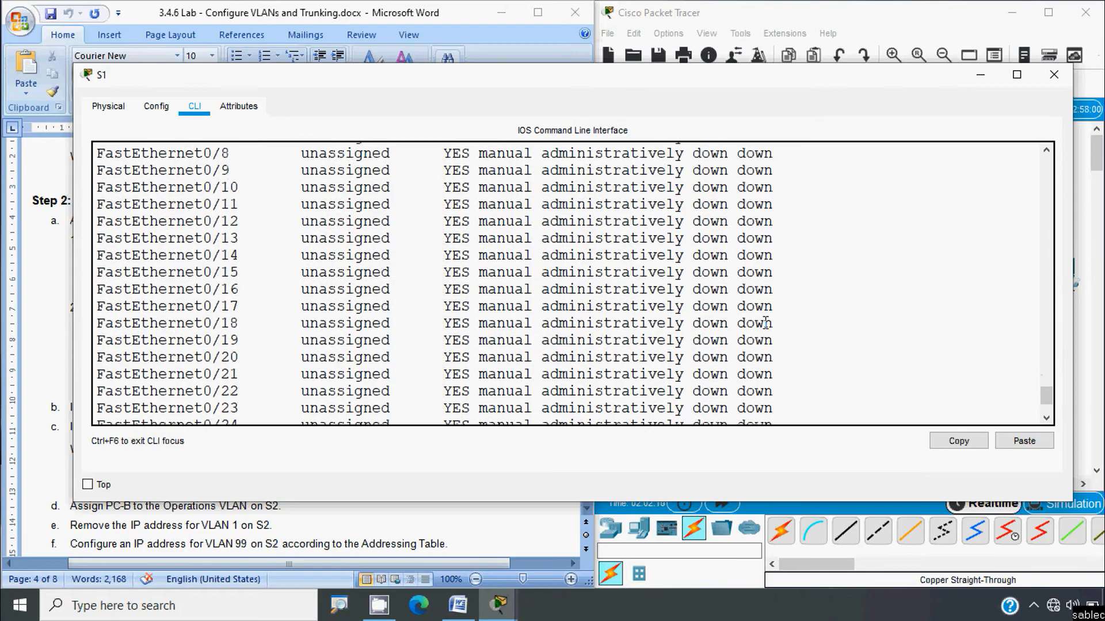
{"action": "left_click_drag", "start_coordinate": [745, 395], "coordinate": [770, 394]}
{"action": "left_click", "coordinate": [805, 397]}
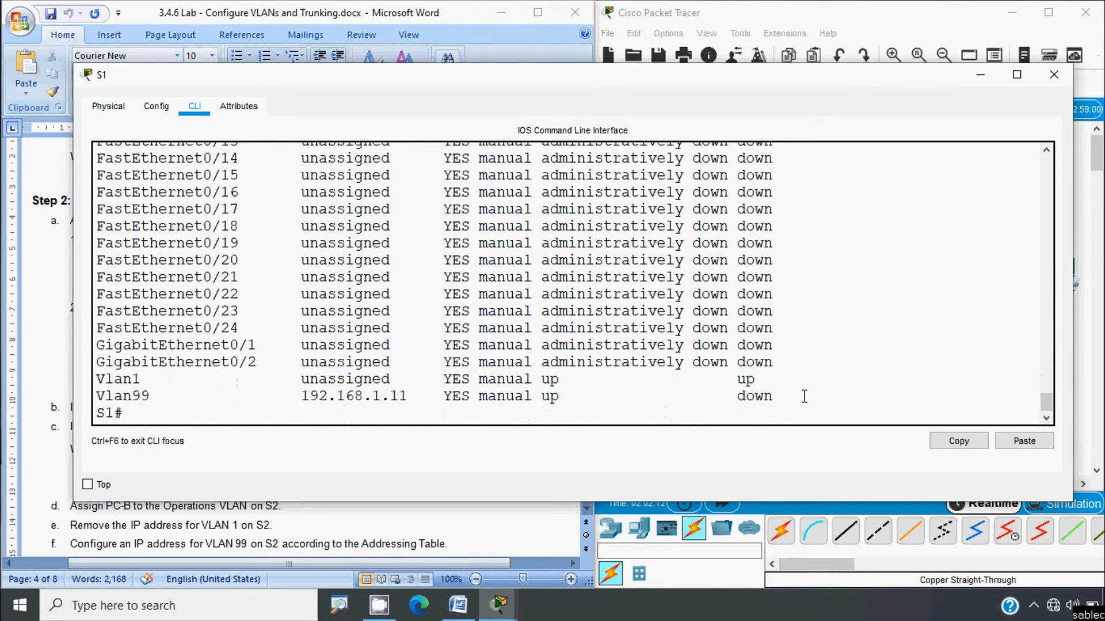
Step: Close S1's window, open S2's console and log in with the line password
{"action": "left_click", "coordinate": [1053, 74]}
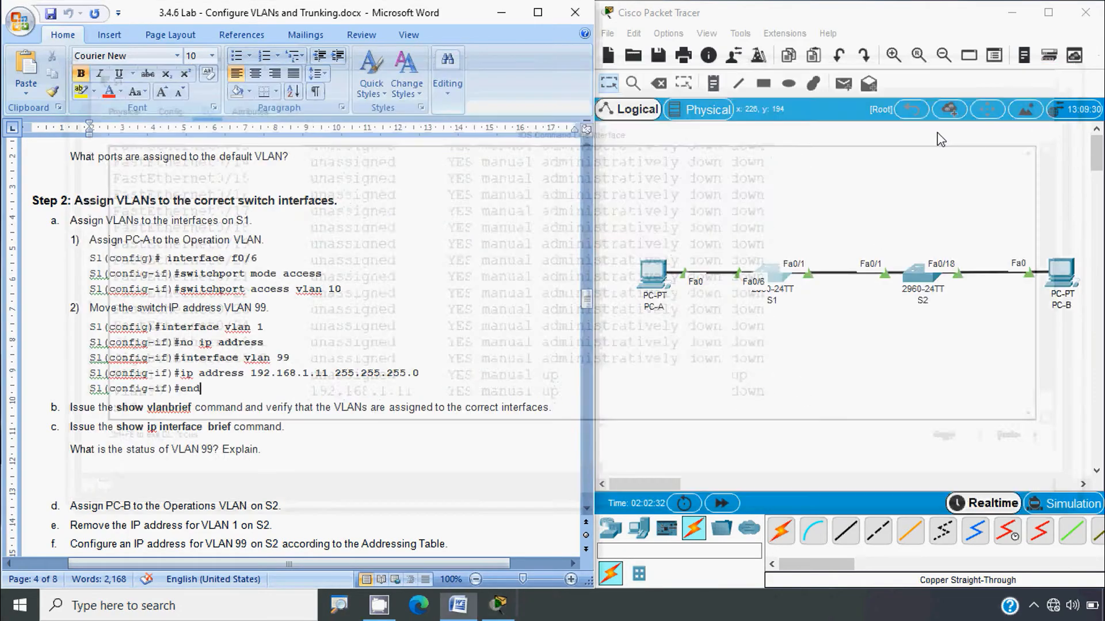
{"action": "left_click", "coordinate": [313, 357]}
{"action": "scroll", "coordinate": [271, 435], "scroll_direction": "down", "scroll_amount": 3}
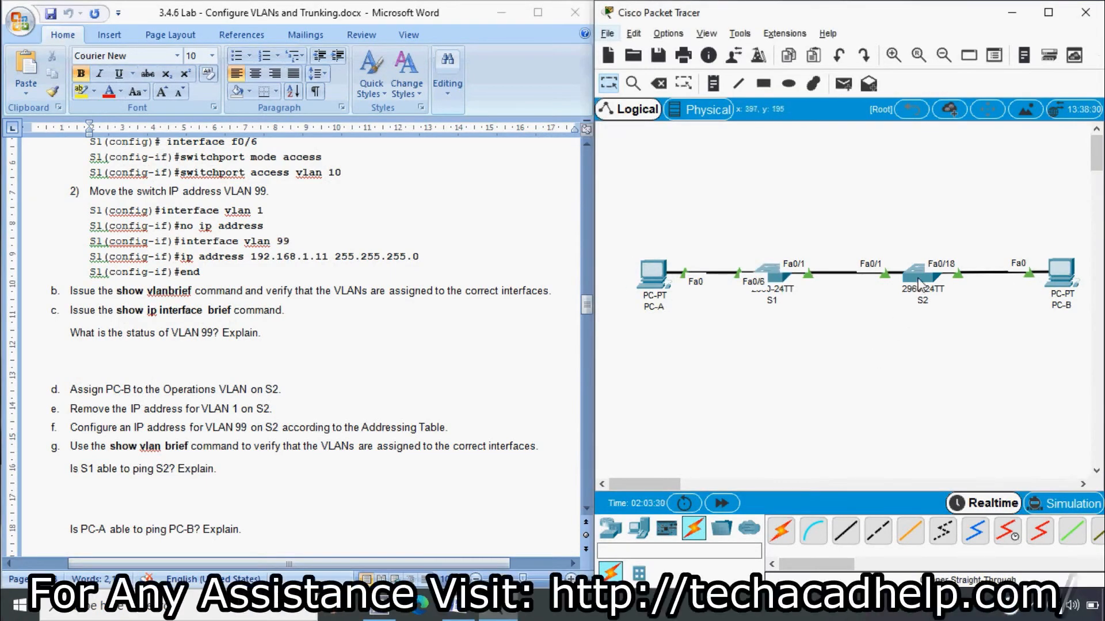
{"action": "left_click", "coordinate": [919, 283]}
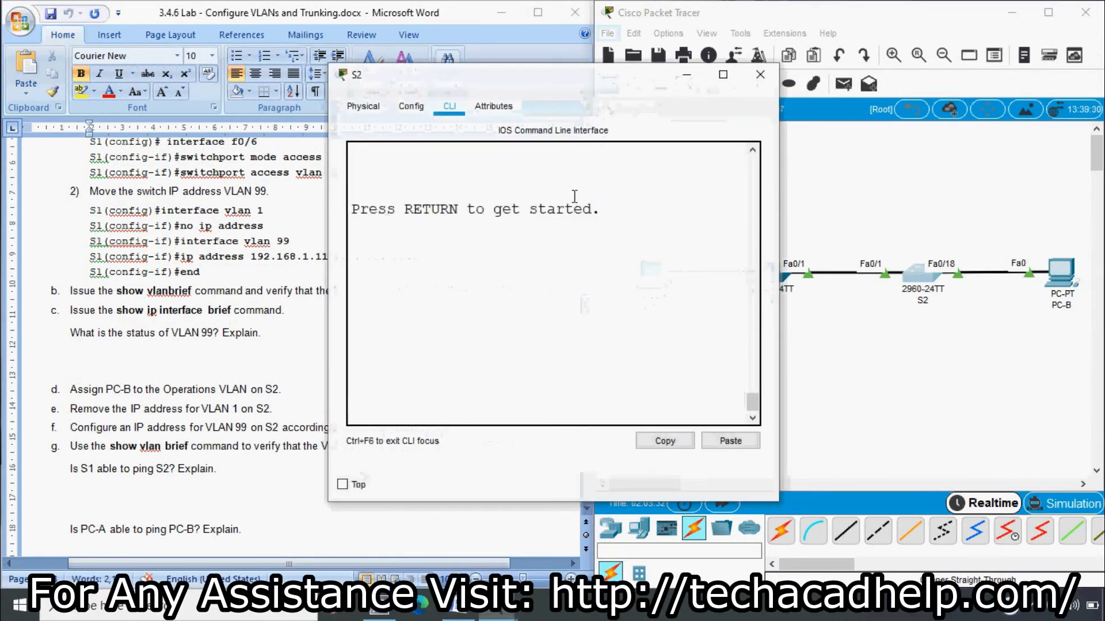
{"action": "key", "text": "Return"}
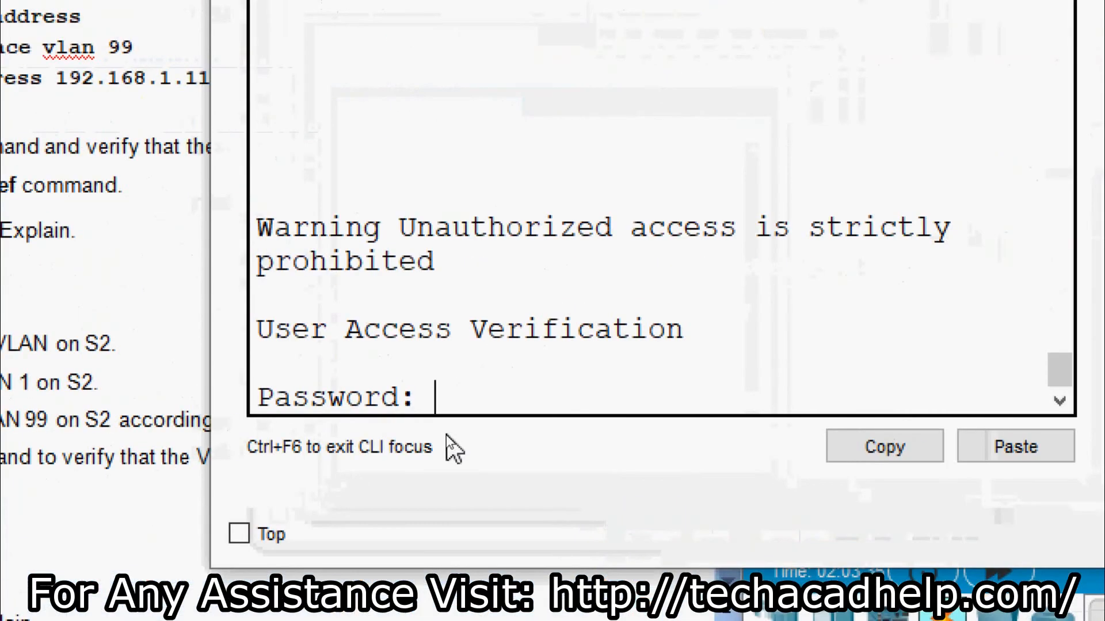
{"action": "type", "text": "cisco"}
{"action": "key", "text": "Return"}
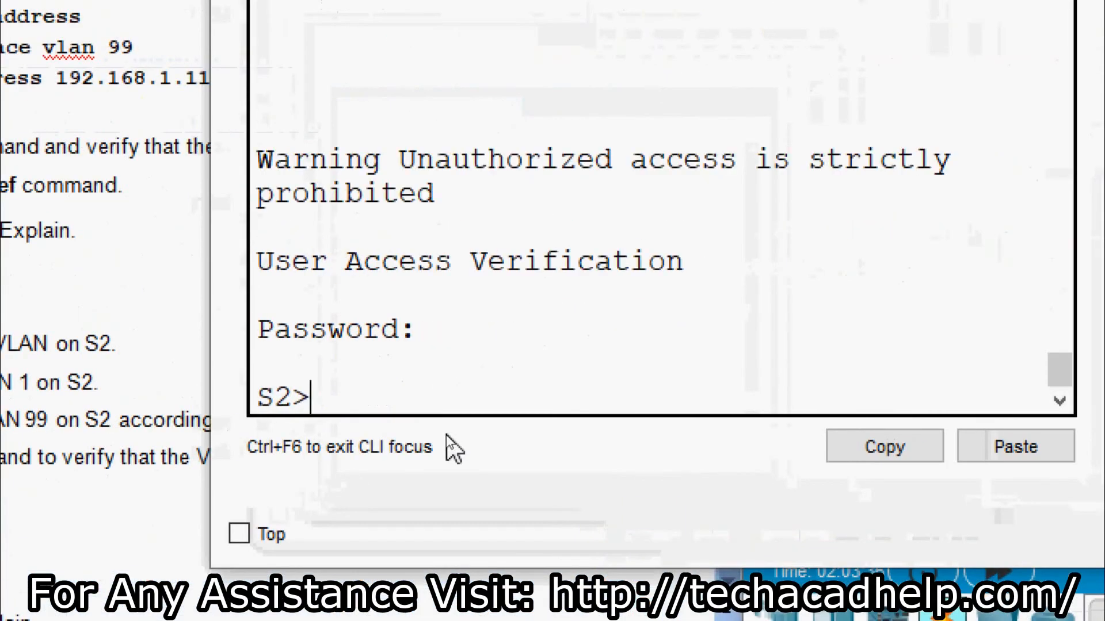
Step: Enter privileged mode with the enable password and start global configuration on S2
{"action": "type", "text": "ena"}
{"action": "key", "text": "Tab"}
{"action": "key", "text": "Return"}
{"action": "key", "text": "Return"}
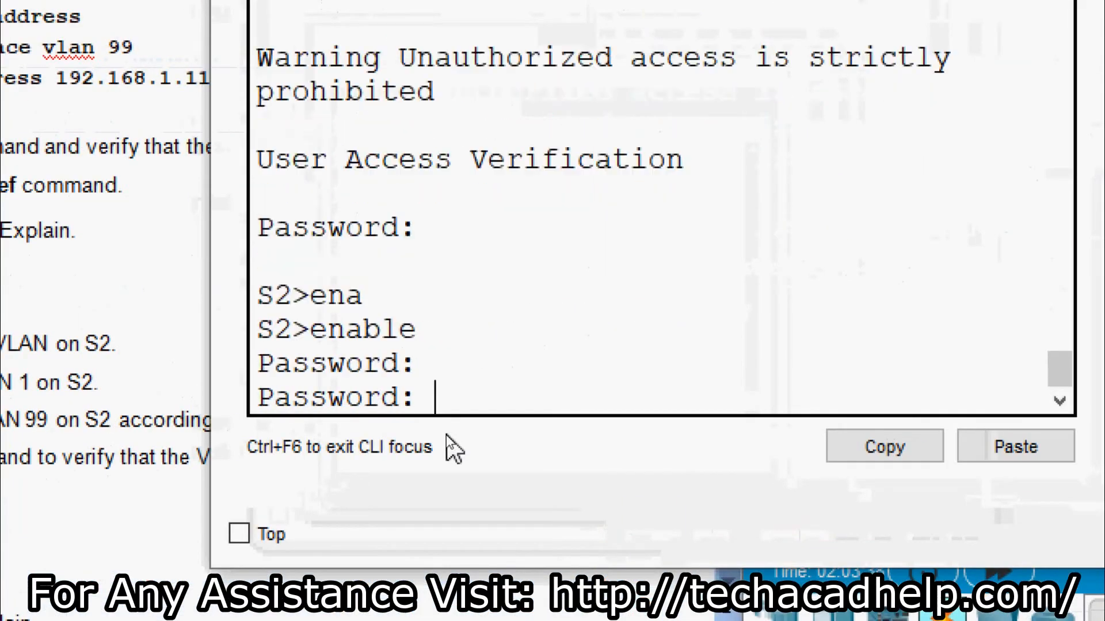
{"action": "key", "text": "Return"}
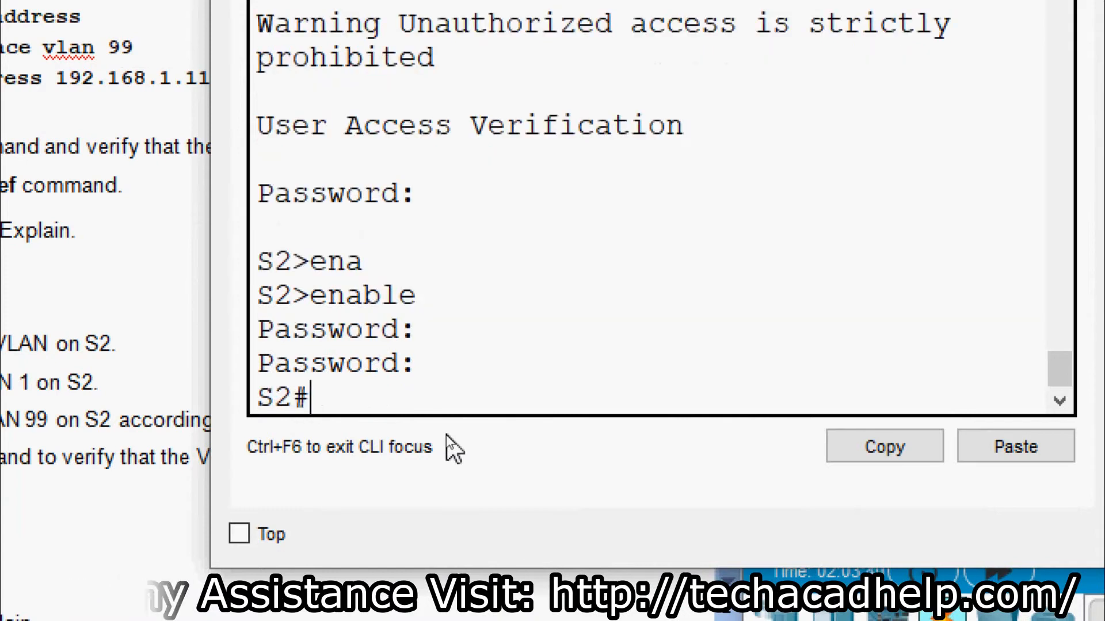
{"action": "type", "text": "conf"}
{"action": "key", "text": "Tab"}
Step: Enter global configuration on S2 and select interface FastEthernet 0/18
{"action": "type", "text": "t"}
{"action": "key", "text": "Tab"}
{"action": "key", "text": "Return"}
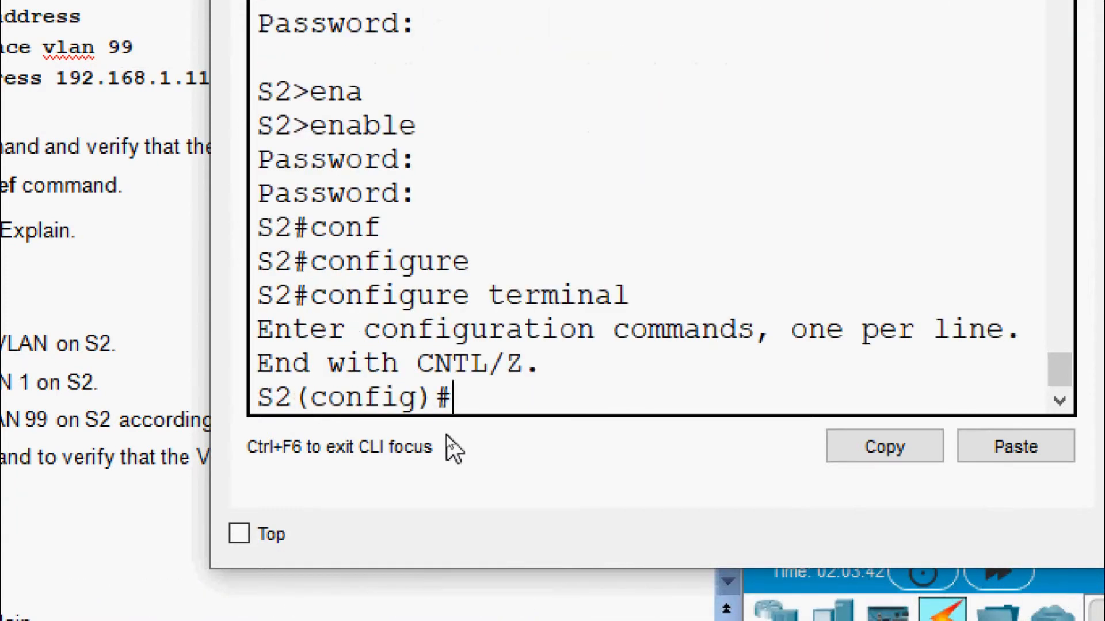
{"action": "type", "text": "inter"}
{"action": "key", "text": "Tab"}
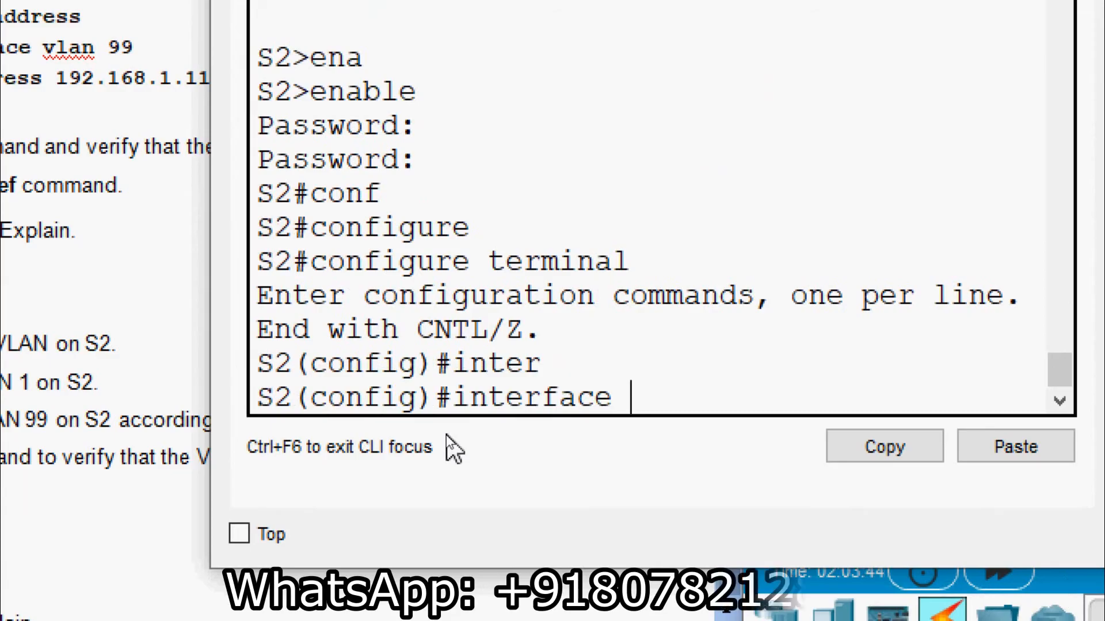
{"action": "type", "text": "f"}
{"action": "key", "text": "Tab"}
{"action": "type", "text": "0/1"}
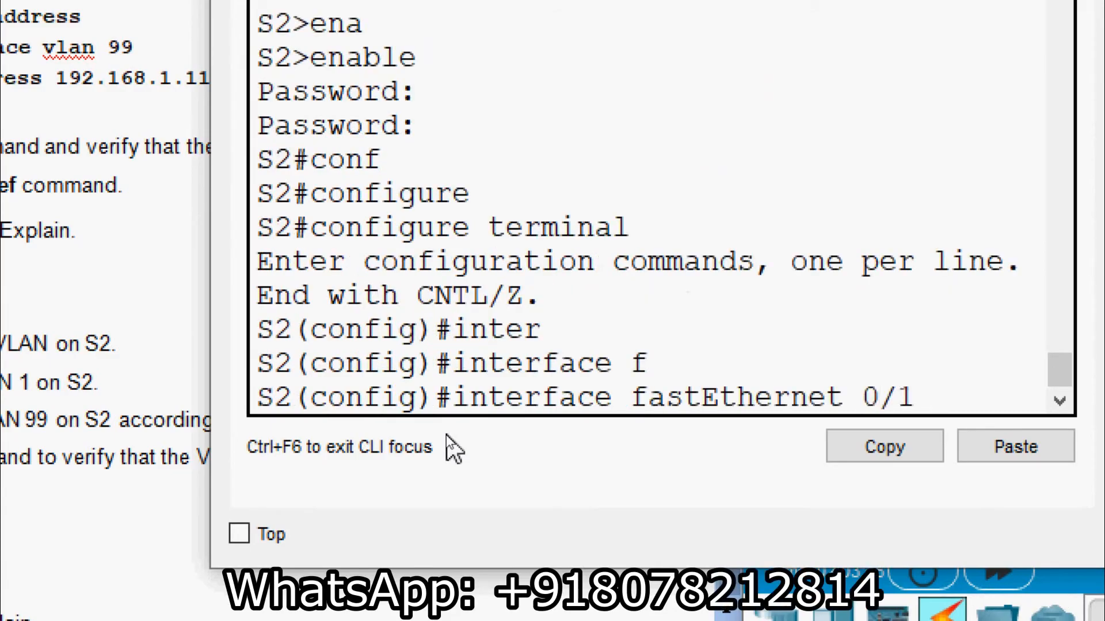
{"action": "type", "text": "8"}
{"action": "key", "text": "Return"}
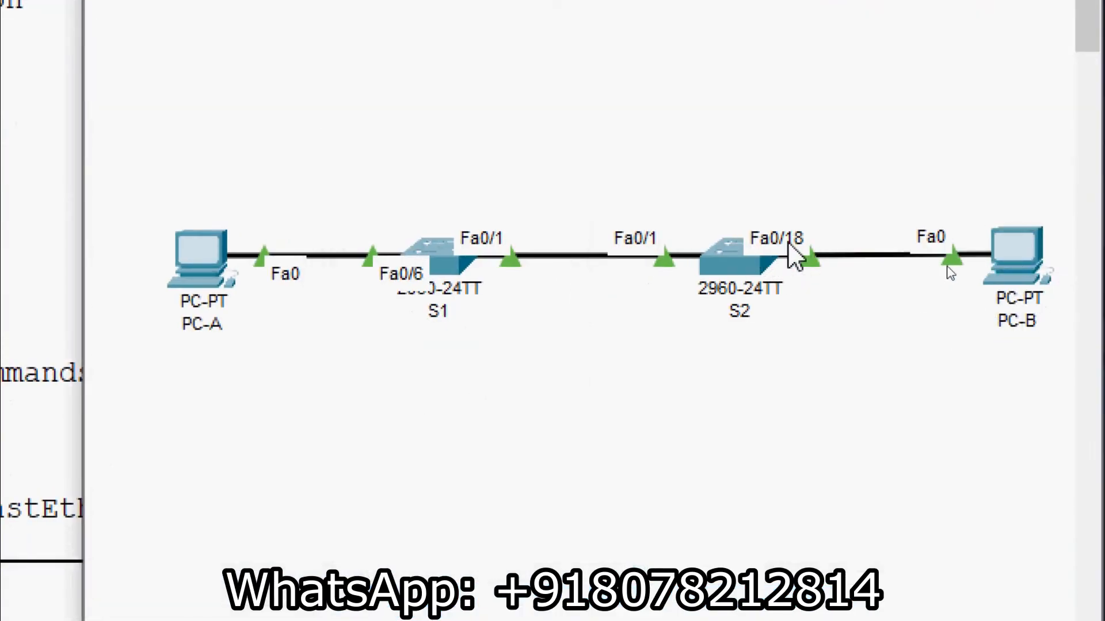
Step: Set Fa0/18 to switchport mode access and assign it to access VLAN 10
{"action": "left_click", "coordinate": [748, 268]}
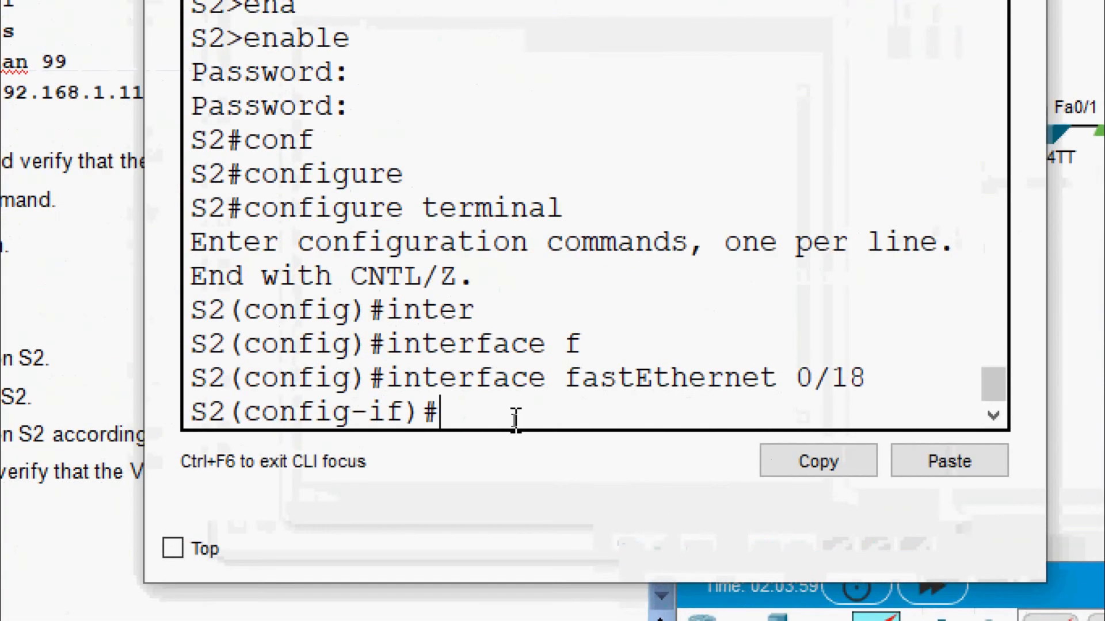
{"action": "type", "text": "d"}
{"action": "key", "text": "BackSpace"}
{"action": "type", "text": "sw"}
{"action": "key", "text": "Tab"}
{"action": "type", "text": "mod"}
{"action": "key", "text": "Tab"}
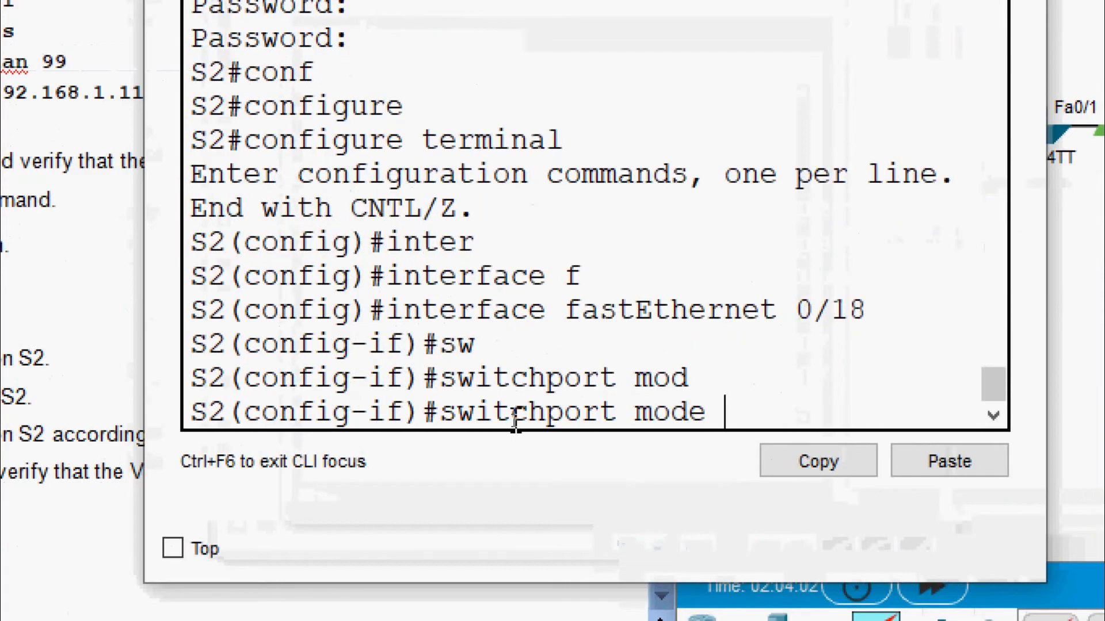
{"action": "type", "text": "acc"}
{"action": "key", "text": "Tab"}
{"action": "key", "text": "Return"}
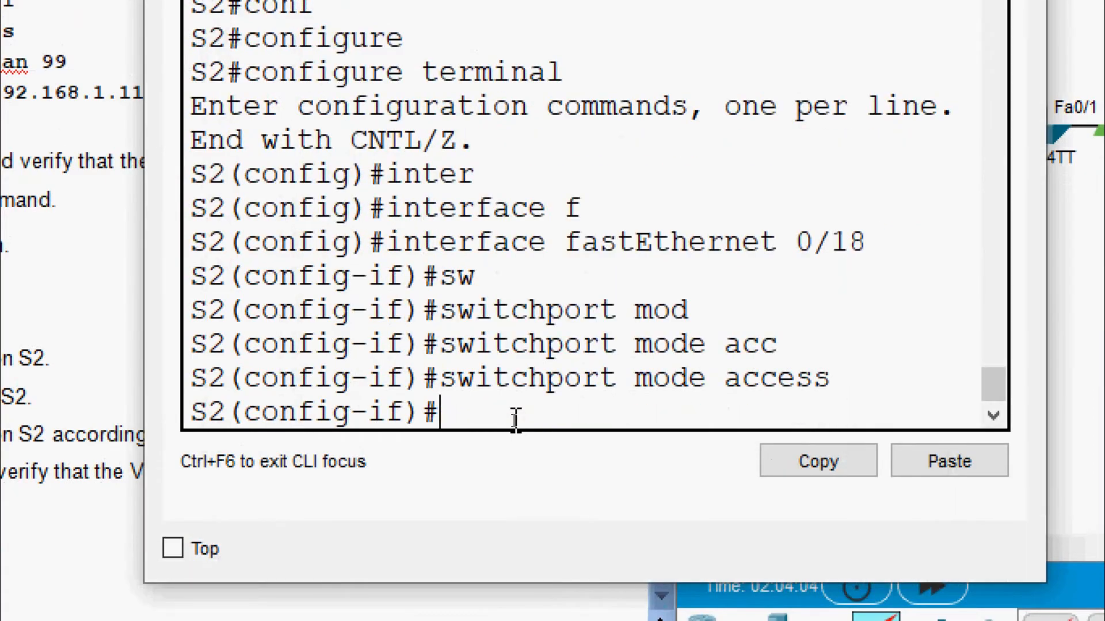
{"action": "type", "text": "sw"}
{"action": "key", "text": "Tab"}
{"action": "type", "text": "ac"}
{"action": "key", "text": "Tab"}
{"action": "type", "text": "v"}
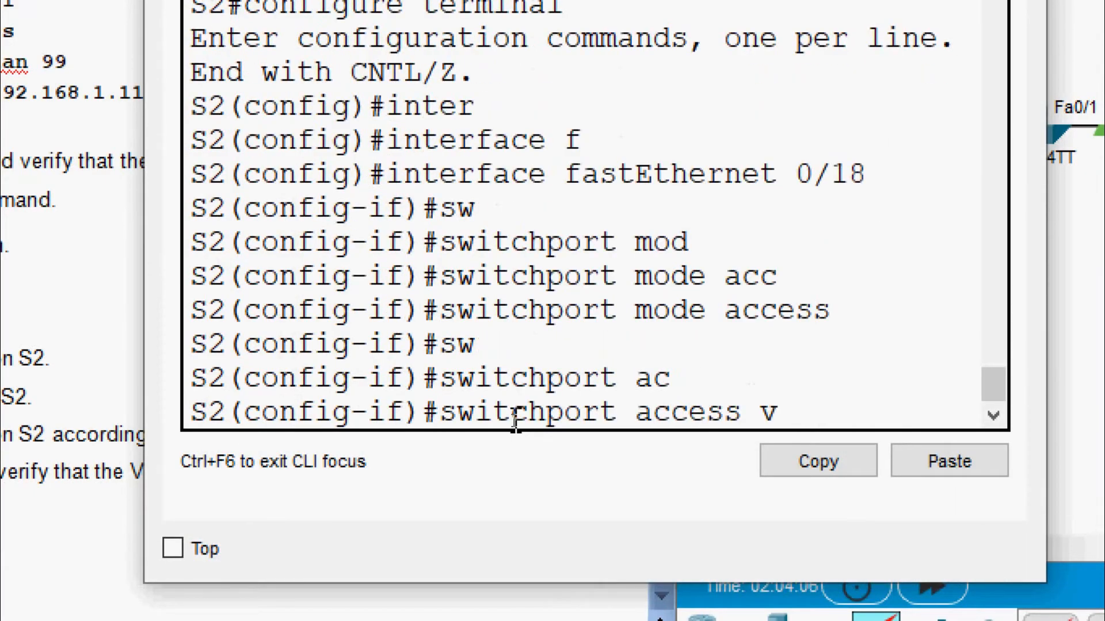
{"action": "type", "text": "l"}
{"action": "key", "text": "Tab"}
{"action": "type", "text": "10"}
{"action": "key", "text": "Return"}
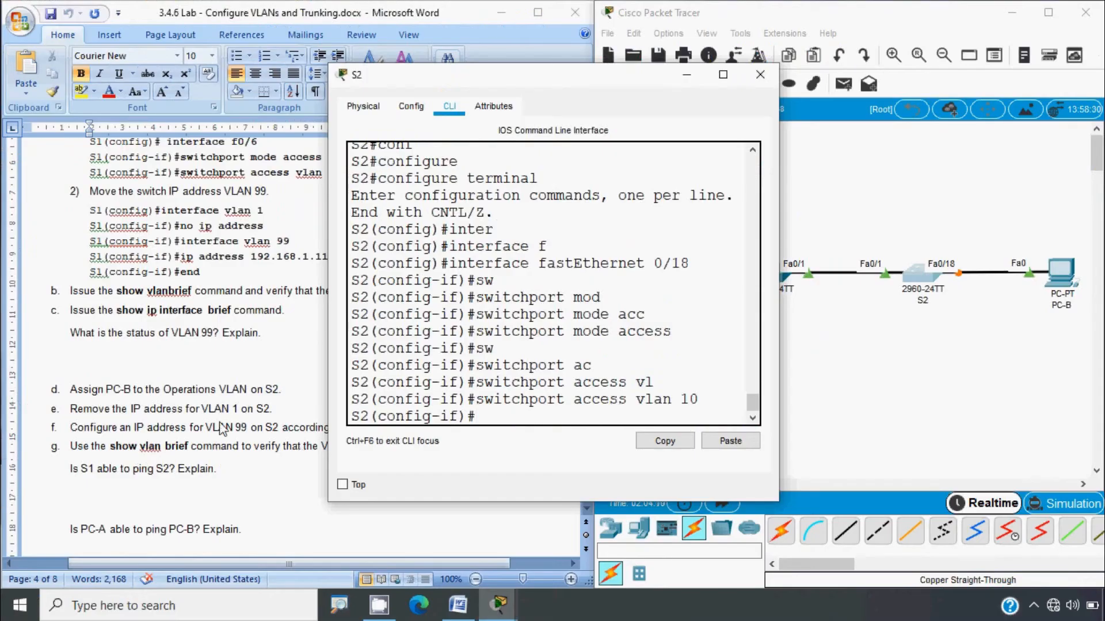
Step: Check the lab instructions document, then return to S2's console
{"action": "left_click", "coordinate": [221, 429]}
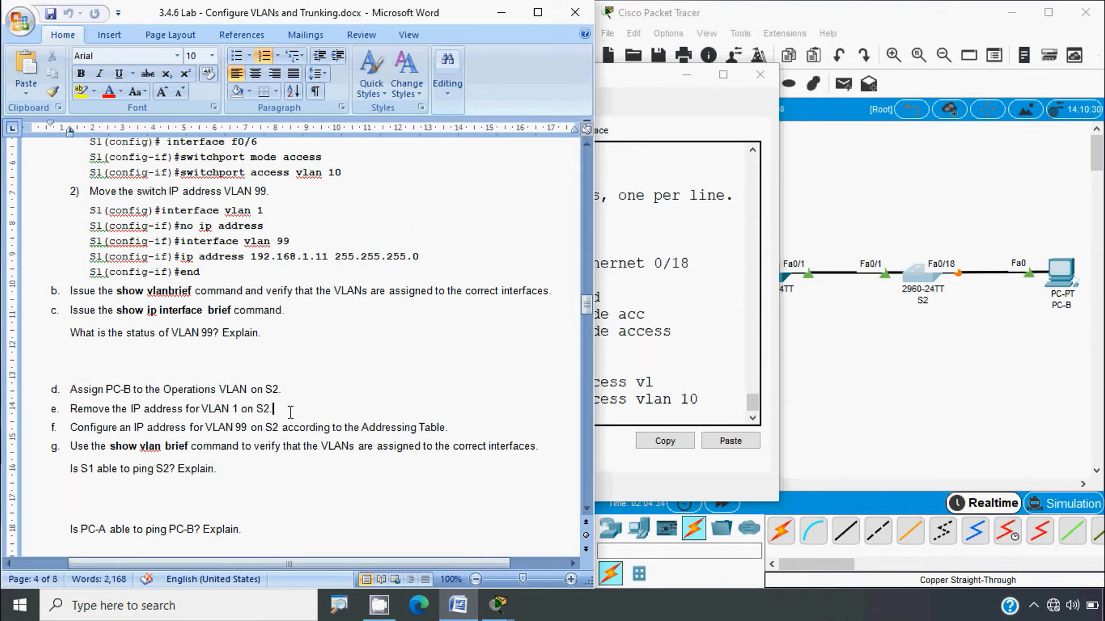
{"action": "key", "text": "alt+Tab"}
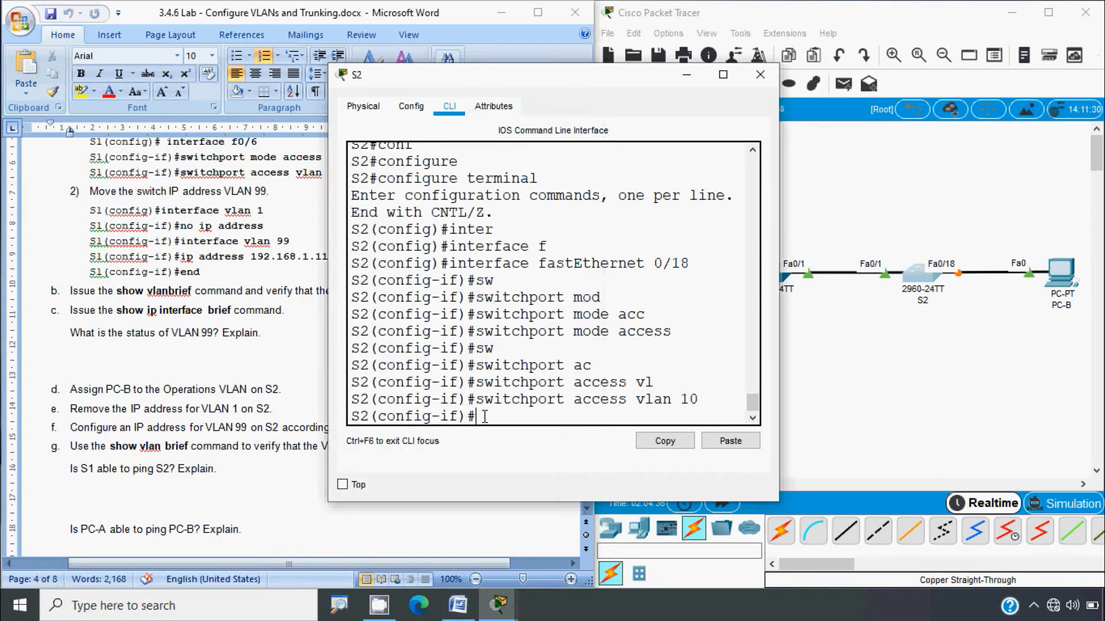
{"action": "key", "text": "alt+Tab"}
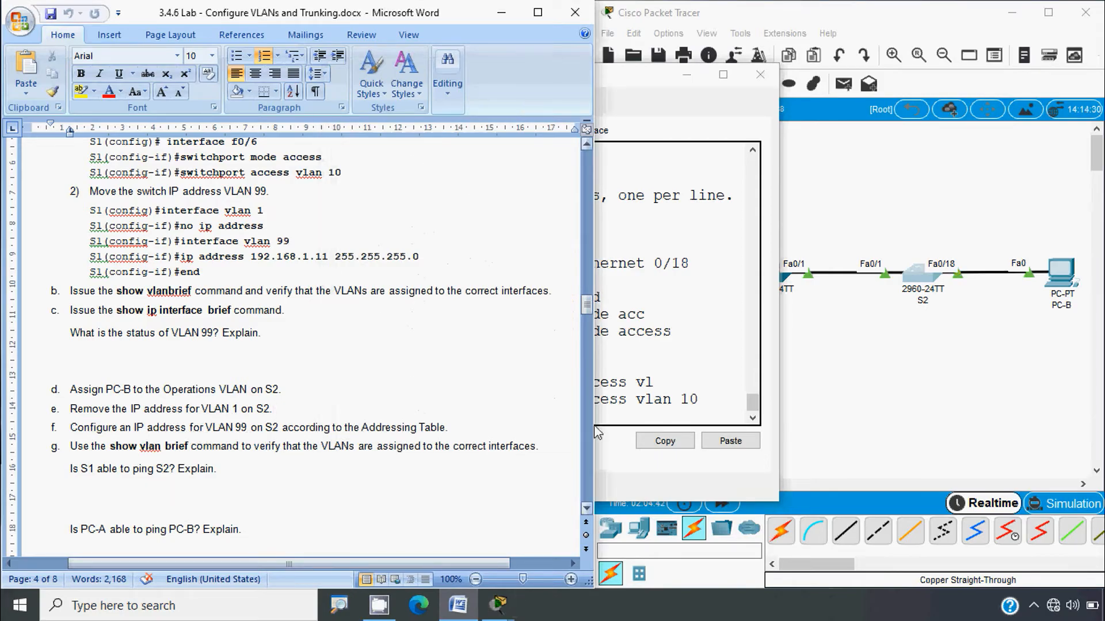
{"action": "left_click", "coordinate": [612, 420]}
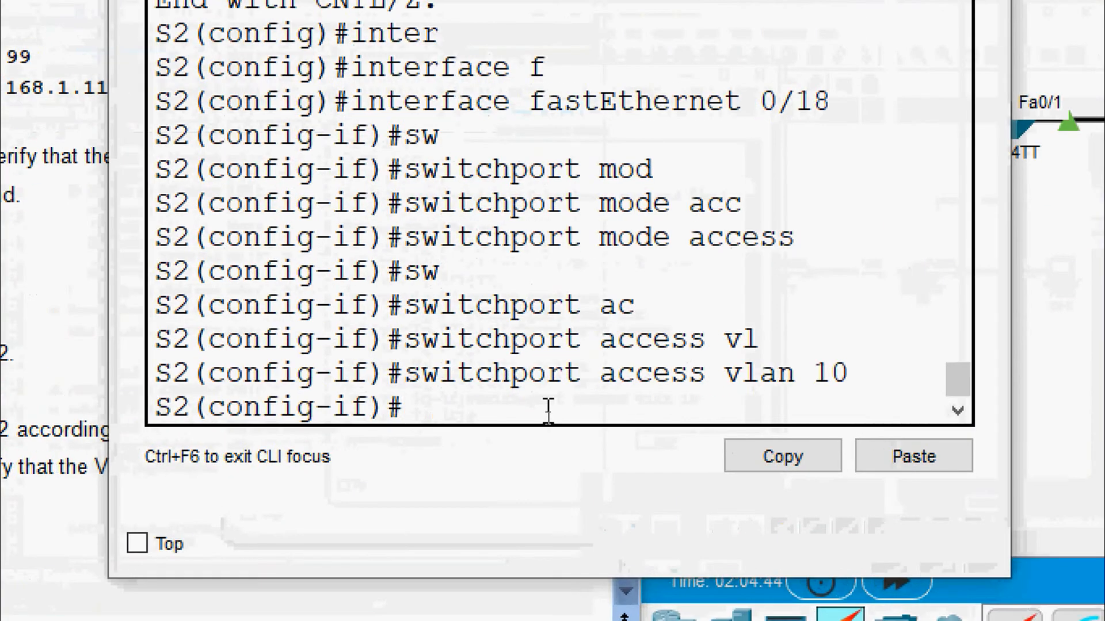
Step: Remove the IP address from S2's VLAN 1 interface
{"action": "type", "text": "exit"}
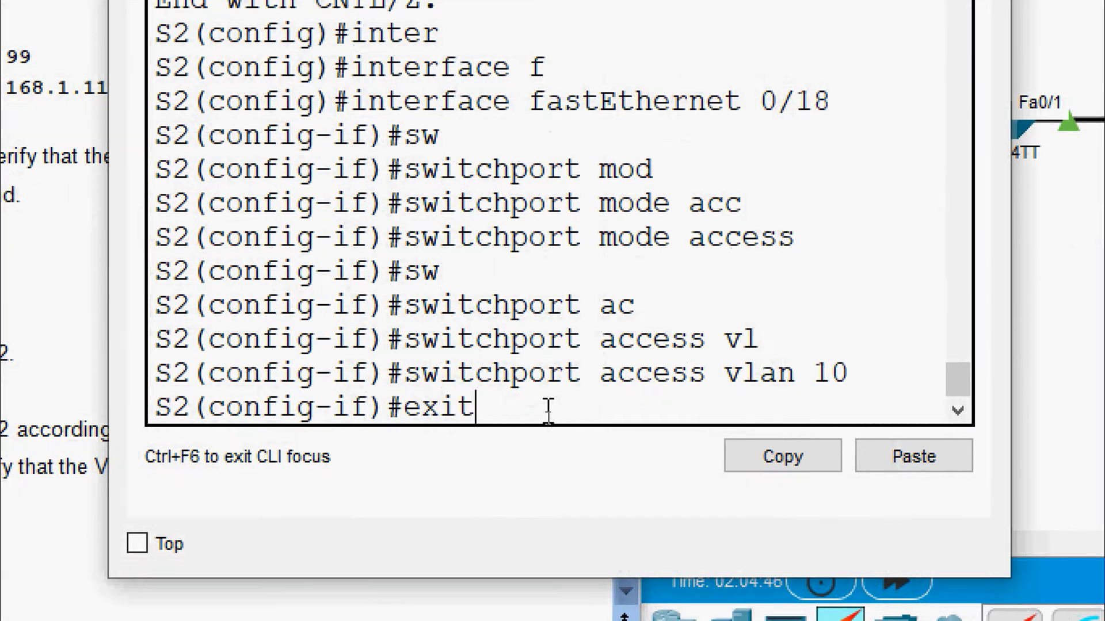
{"action": "key", "text": "Return"}
{"action": "type", "text": "inter"}
{"action": "key", "text": "Tab"}
{"action": "type", "text": "v"}
{"action": "key", "text": "Tab"}
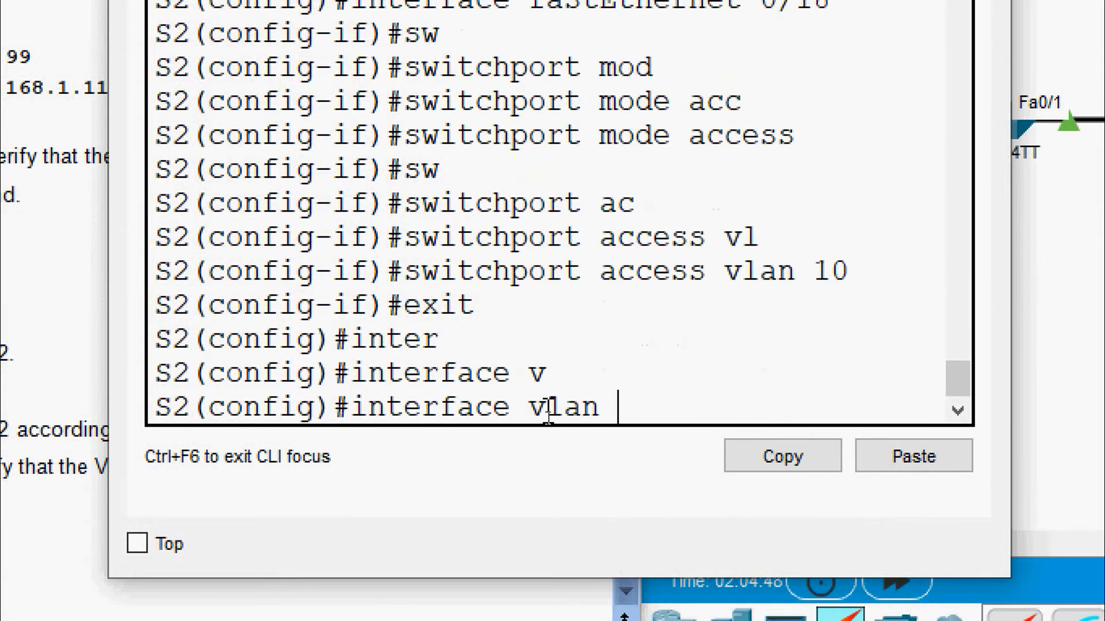
{"action": "type", "text": "1"}
{"action": "key", "text": "Return"}
{"action": "type", "text": "no"}
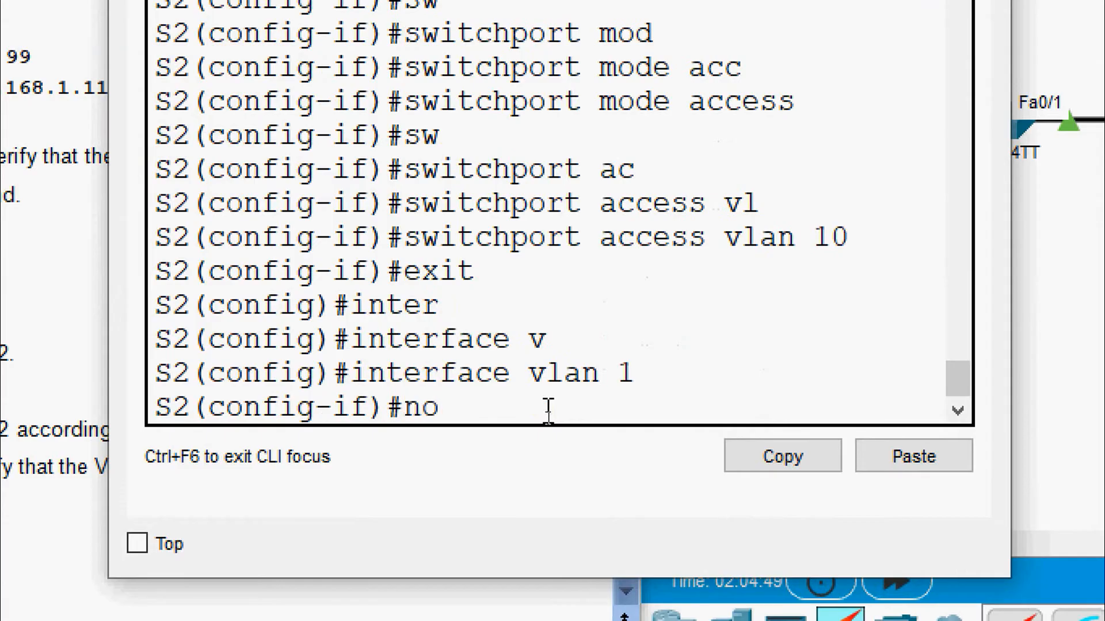
{"action": "type", "text": " ip add"}
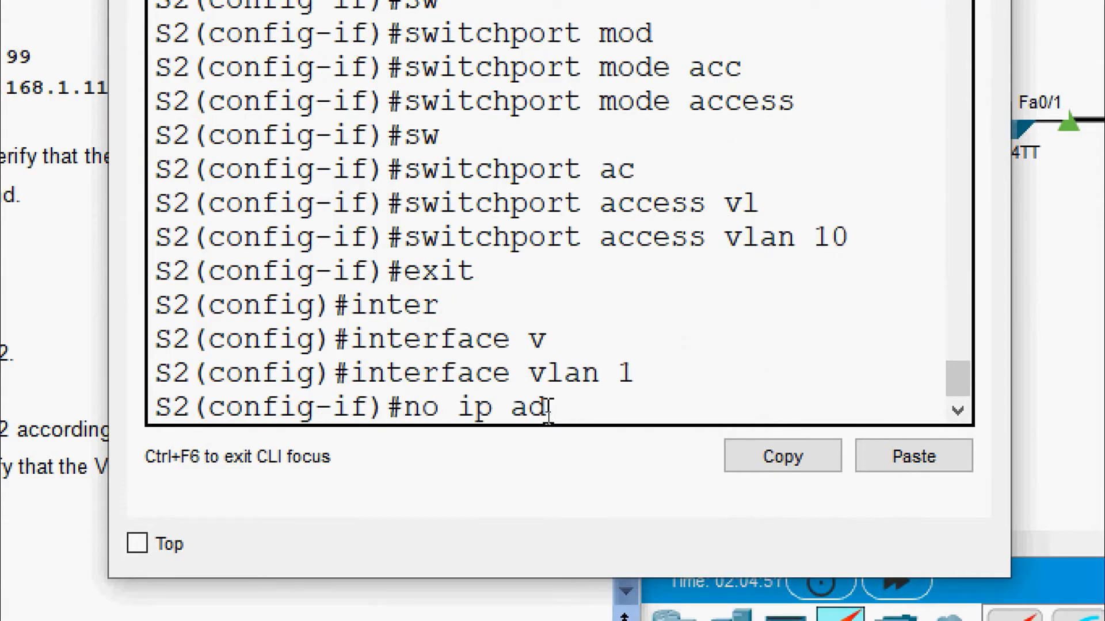
{"action": "key", "text": "Tab"}
{"action": "key", "text": "Return"}
{"action": "key", "text": "Return"}
{"action": "type", "text": "exit"}
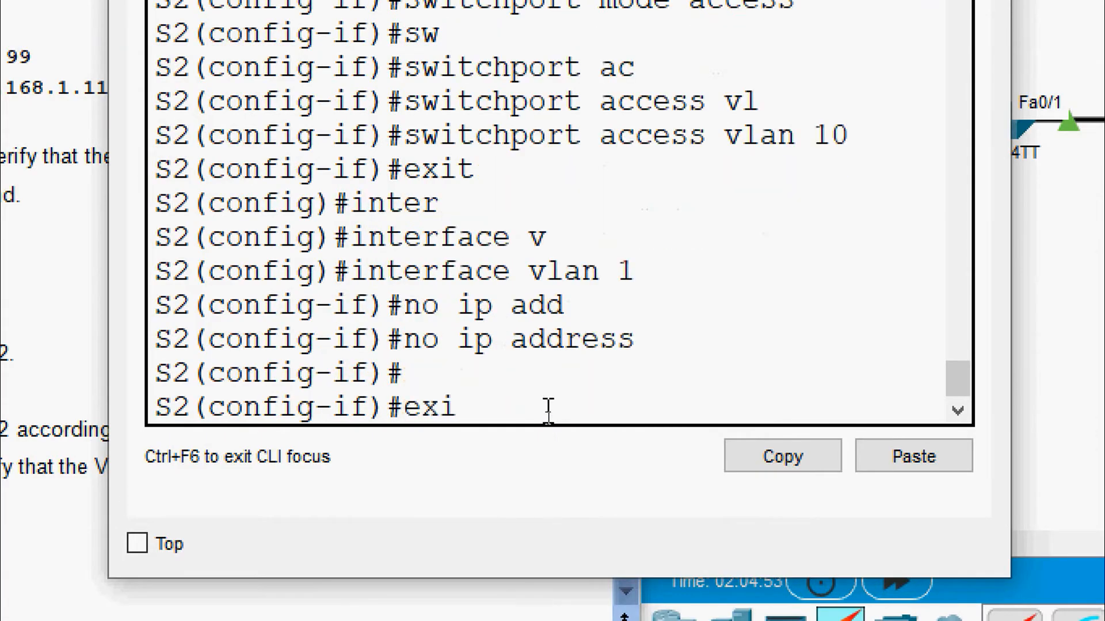
{"action": "key", "text": "Return"}
Step: On interface VLAN 99, set ip address 192.168.1.12 255.255.255.0
{"action": "type", "text": "inter"}
{"action": "key", "text": "Tab"}
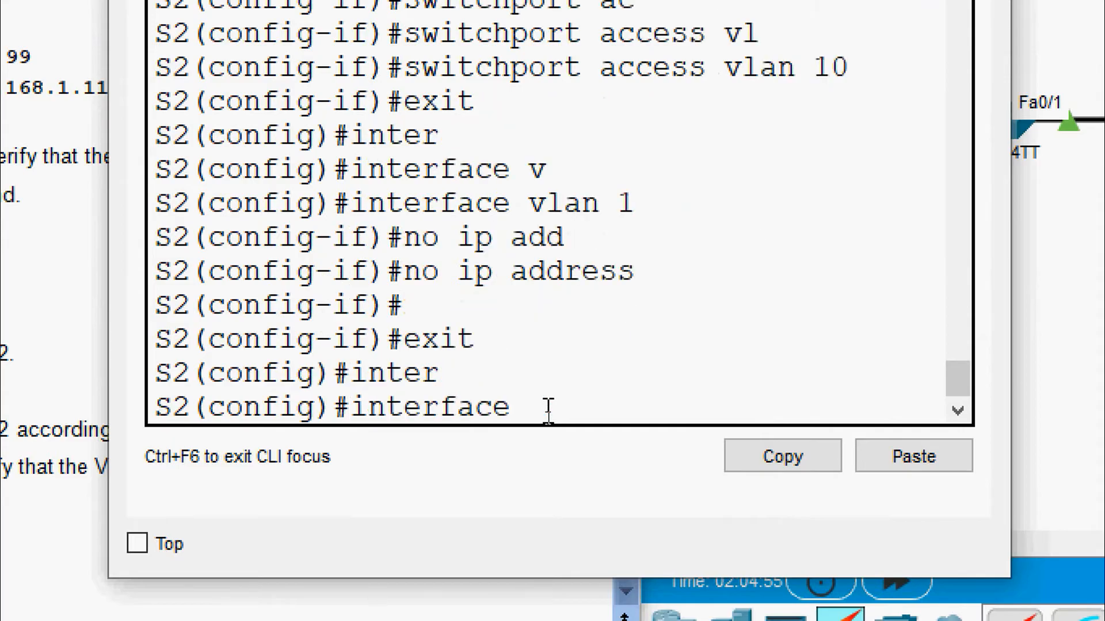
{"action": "type", "text": "vl"}
{"action": "key", "text": "Tab"}
{"action": "type", "text": "99"}
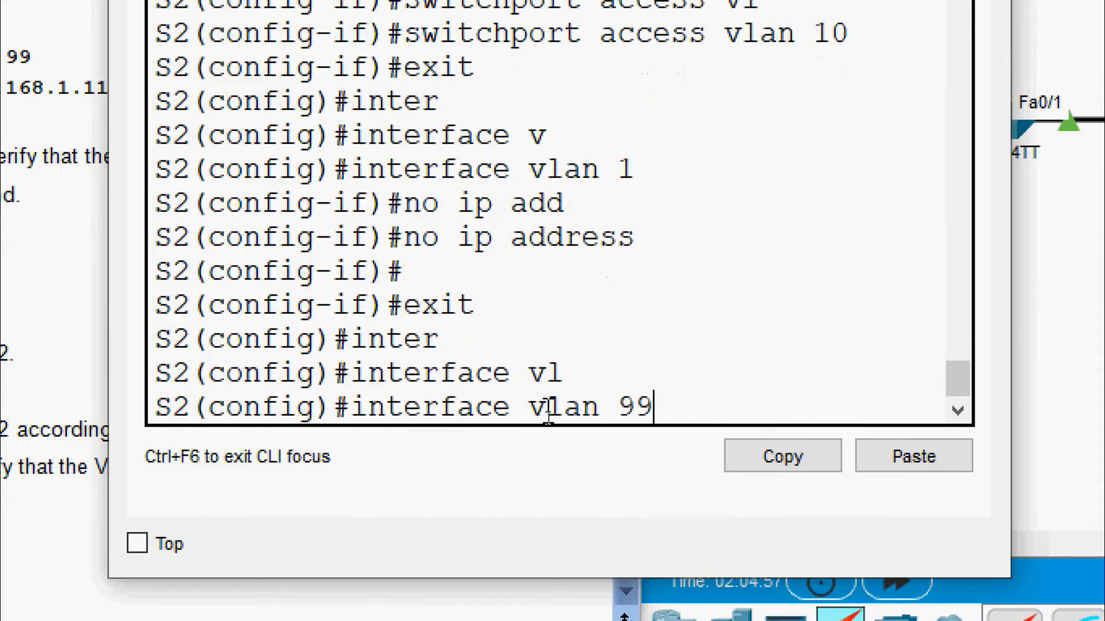
{"action": "key", "text": "Return"}
{"action": "key", "text": "Return"}
{"action": "type", "text": "ip add"}
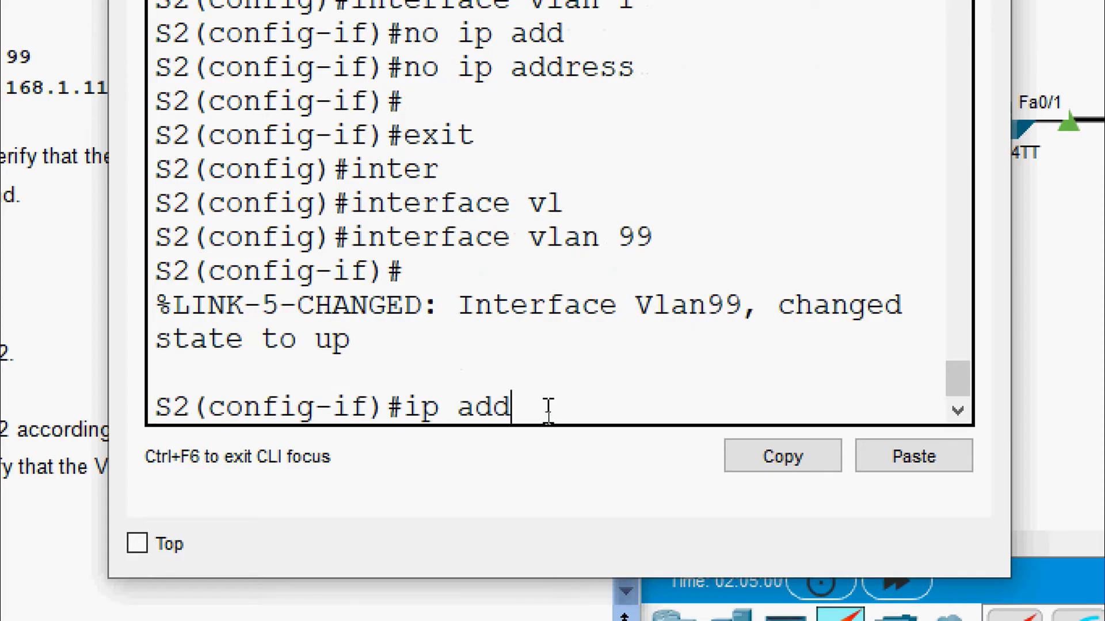
{"action": "key", "text": "Tab"}
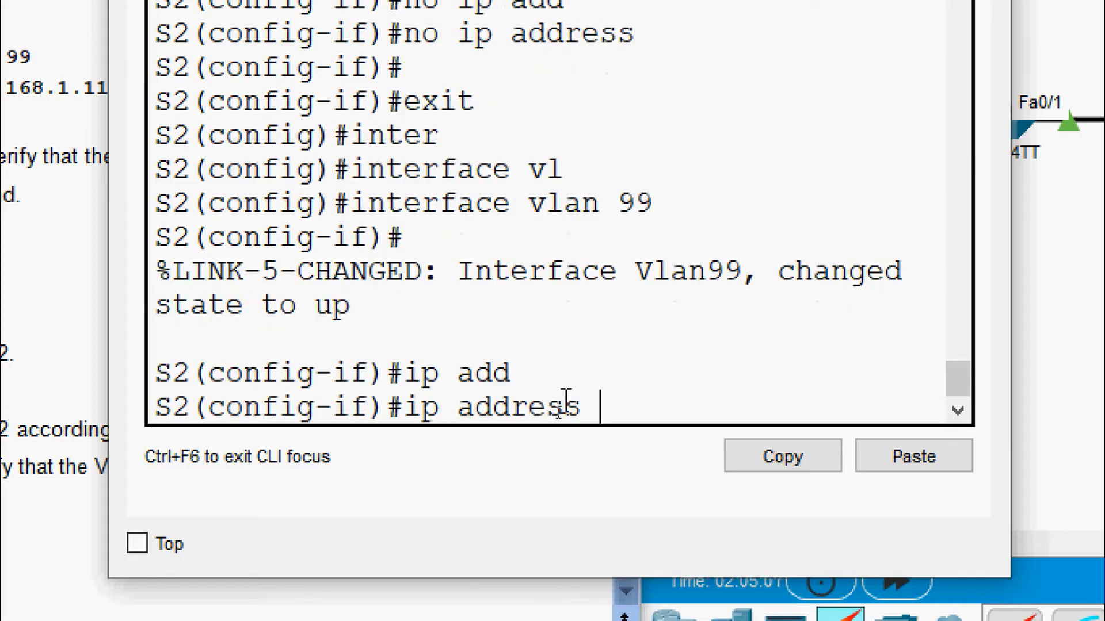
{"action": "right_click", "coordinate": [602, 400]}
{"action": "left_click", "coordinate": [653, 440]}
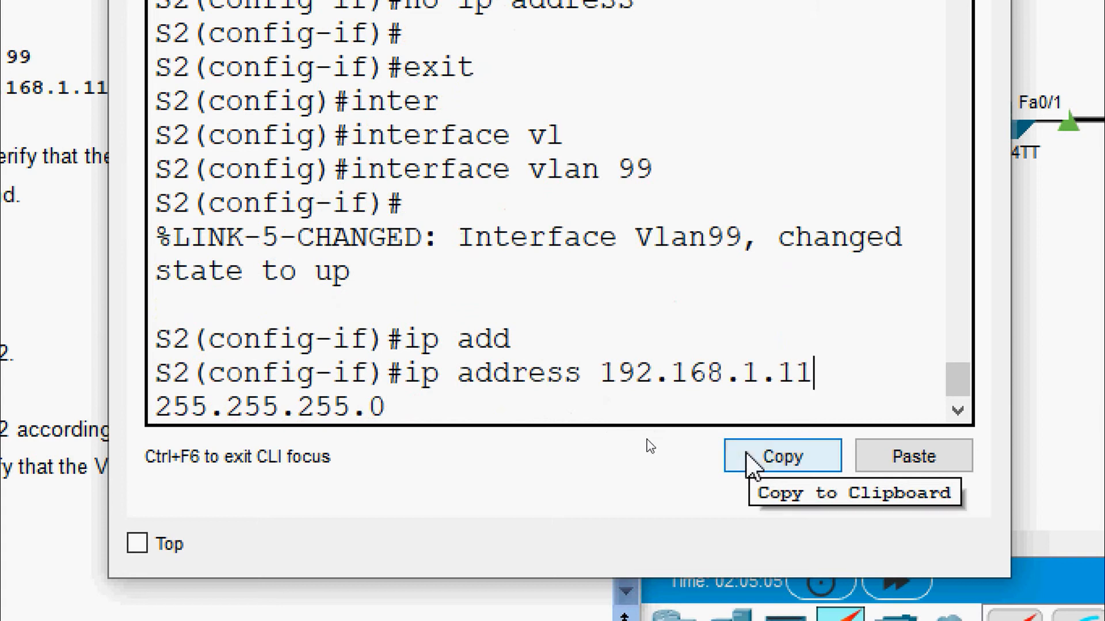
{"action": "key", "text": "BackSpace"}
{"action": "type", "text": "2"}
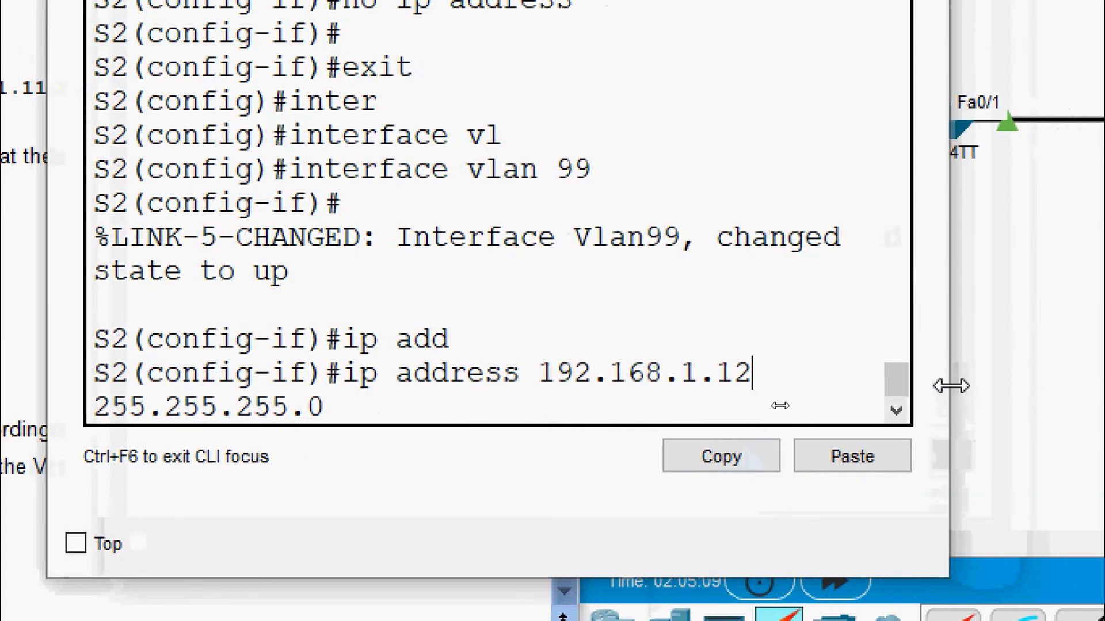
{"action": "left_click_drag", "start_coordinate": [1012, 384], "coordinate": [1104, 384]}
{"action": "left_click_drag", "start_coordinate": [963, 384], "coordinate": [1016, 385]}
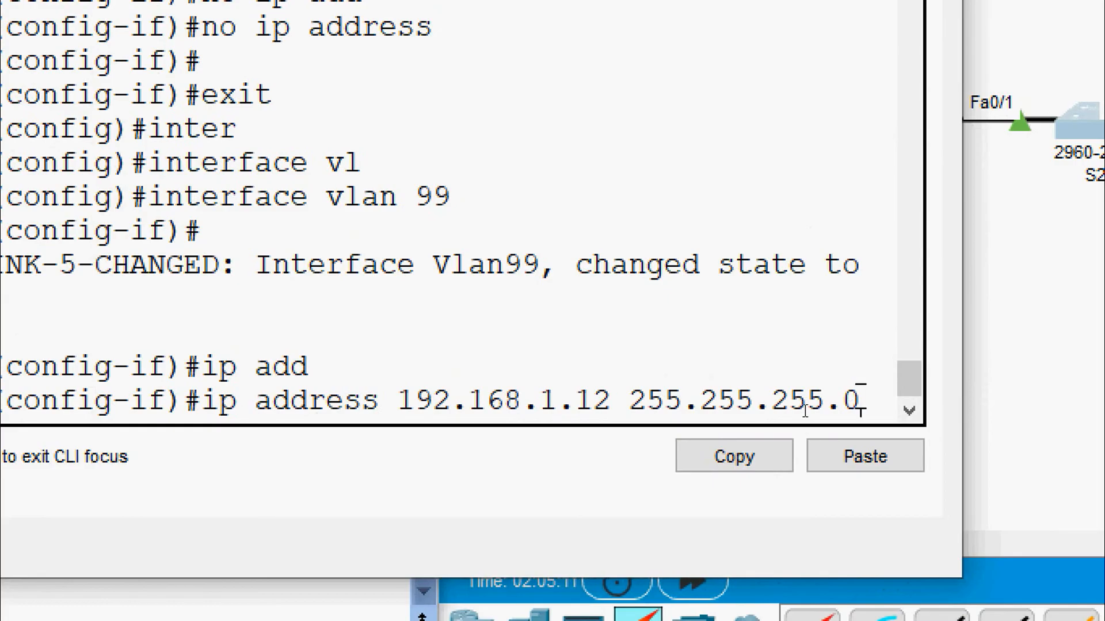
{"action": "key", "text": "Return"}
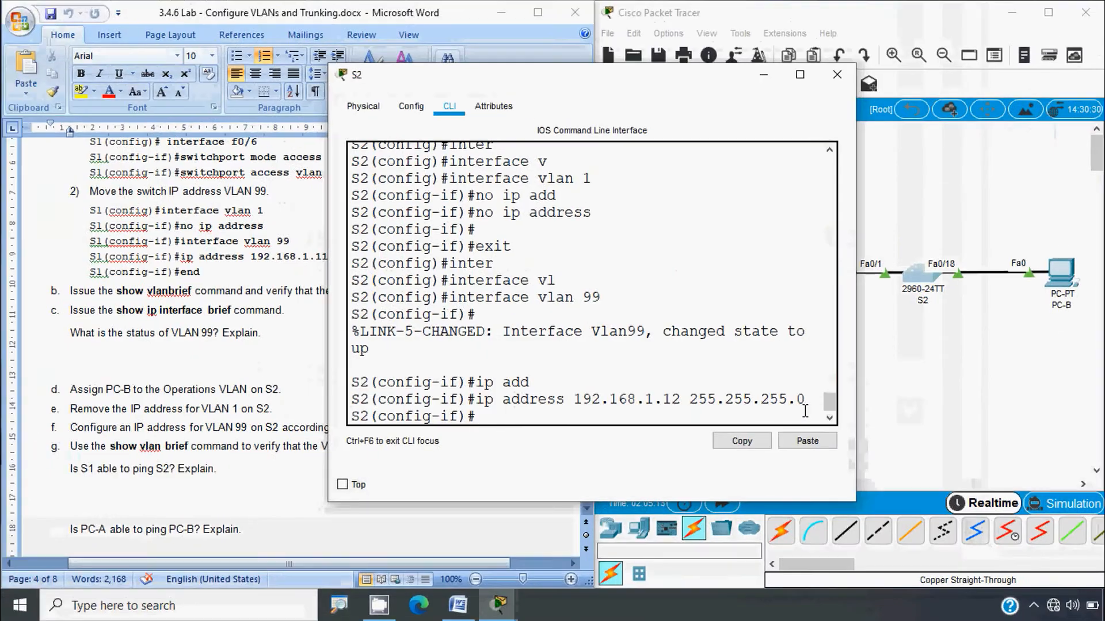
Step: Exit configuration mode with Ctrl+Z and run show vlan brief on S2
{"action": "left_click", "coordinate": [106, 469]}
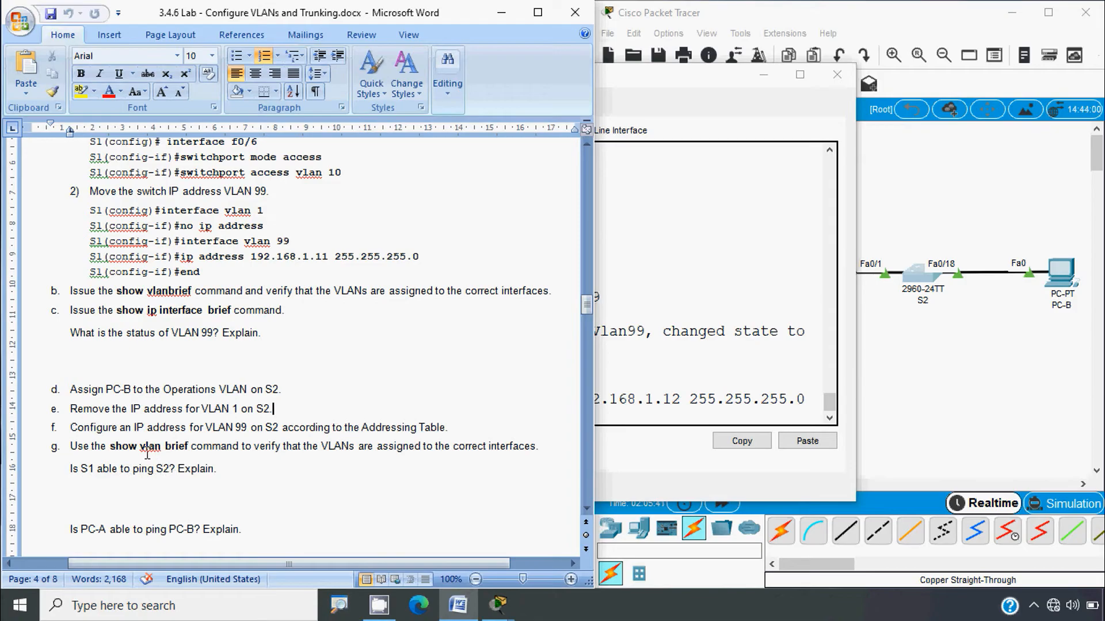
{"action": "key", "text": "alt+Tab"}
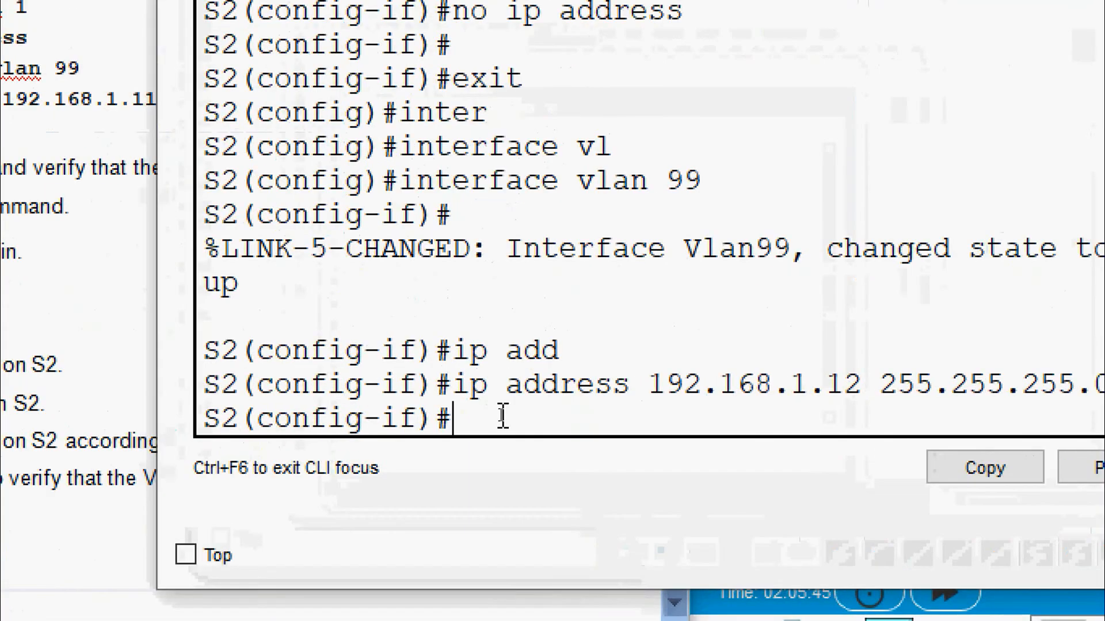
{"action": "key", "text": "ctrl+z"}
{"action": "key", "text": "Return"}
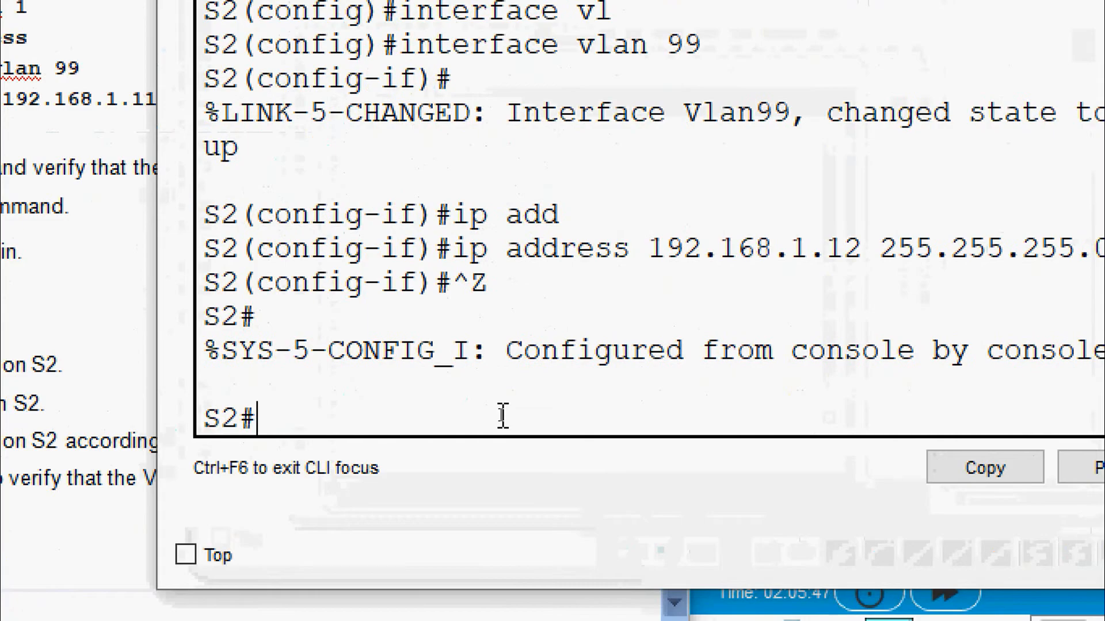
{"action": "type", "text": "sh"}
{"action": "key", "text": "Tab"}
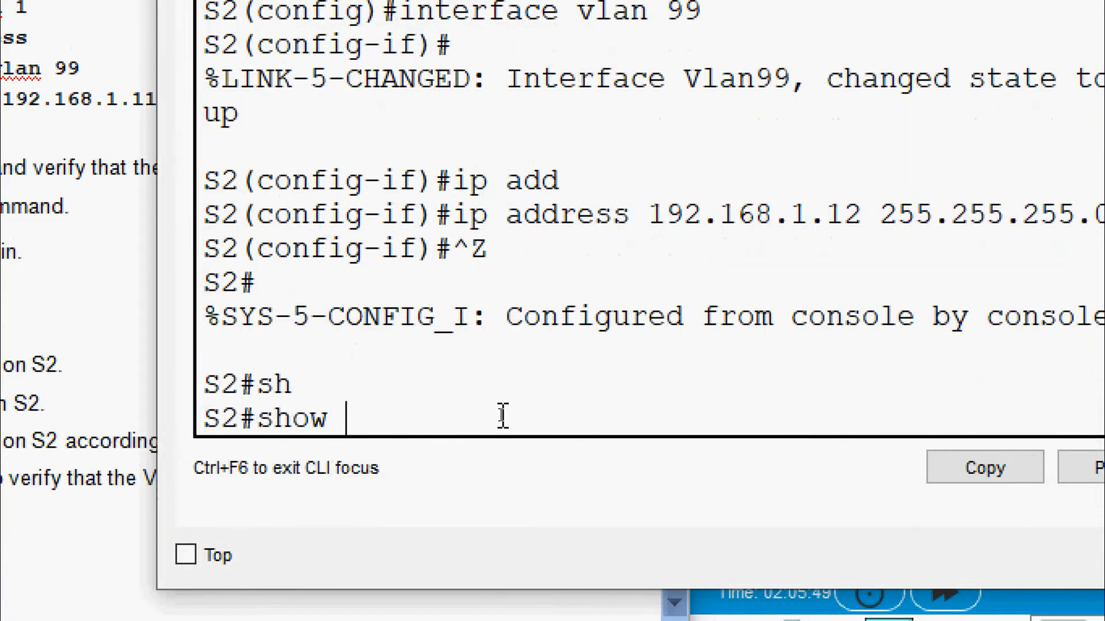
{"action": "type", "text": "vla"}
{"action": "key", "text": "Tab"}
{"action": "type", "text": "b"}
{"action": "key", "text": "Tab"}
{"action": "key", "text": "Return"}
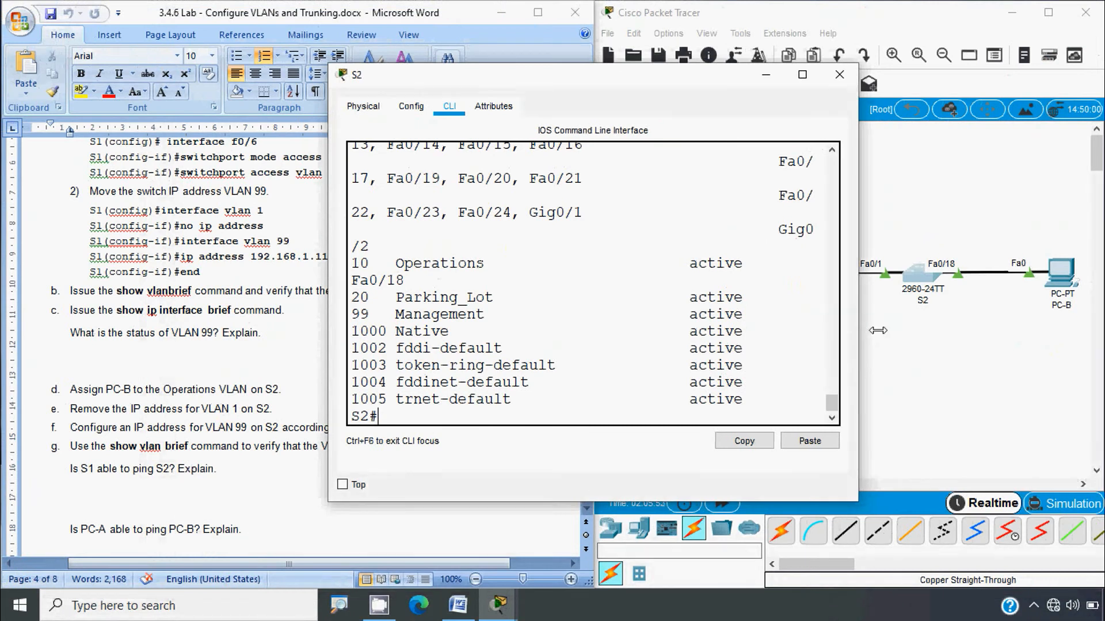
Step: Widen the console, highlight the VLAN 10 Operations row with Fa0/18, and close S2's window
{"action": "left_click_drag", "start_coordinate": [864, 342], "coordinate": [1098, 341]}
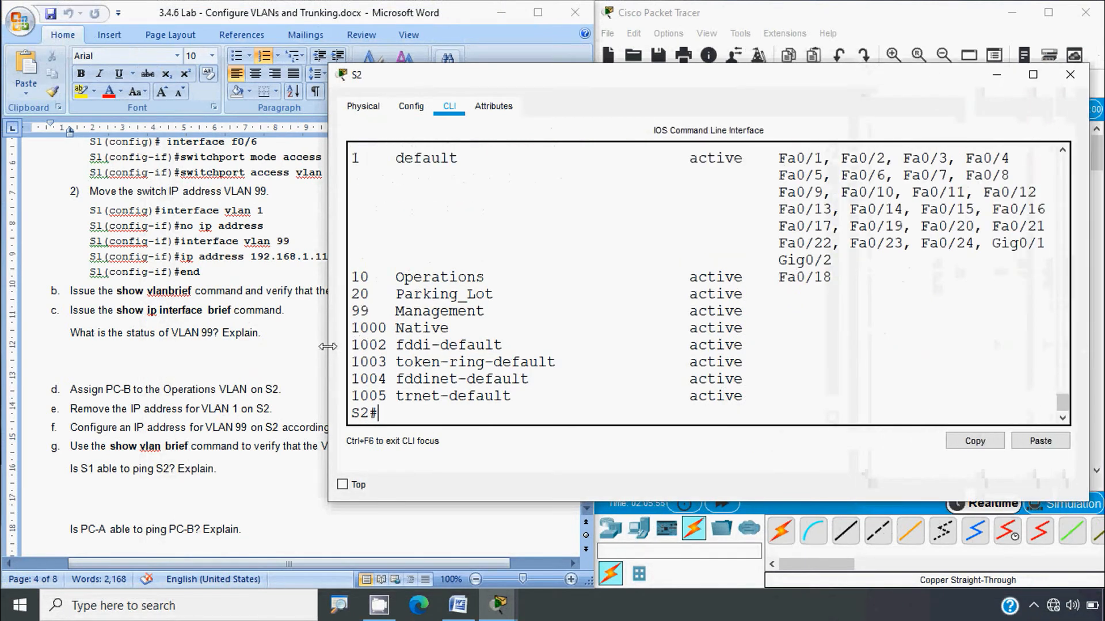
{"action": "left_click_drag", "start_coordinate": [329, 348], "coordinate": [122, 355]}
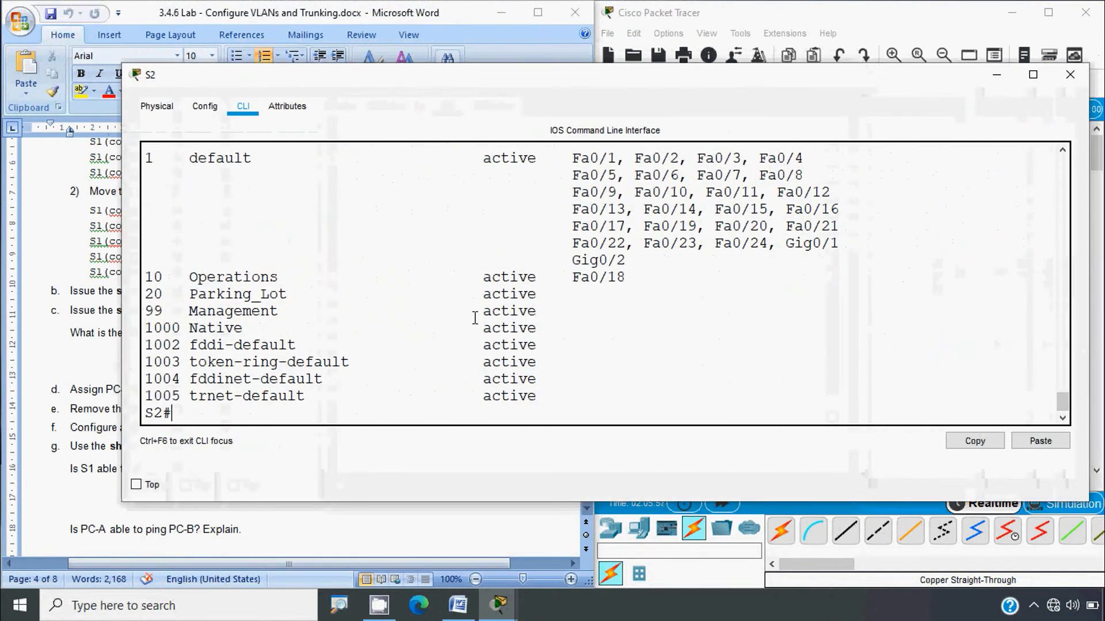
{"action": "left_click_drag", "start_coordinate": [625, 278], "coordinate": [145, 282]}
{"action": "left_click", "coordinate": [250, 323]}
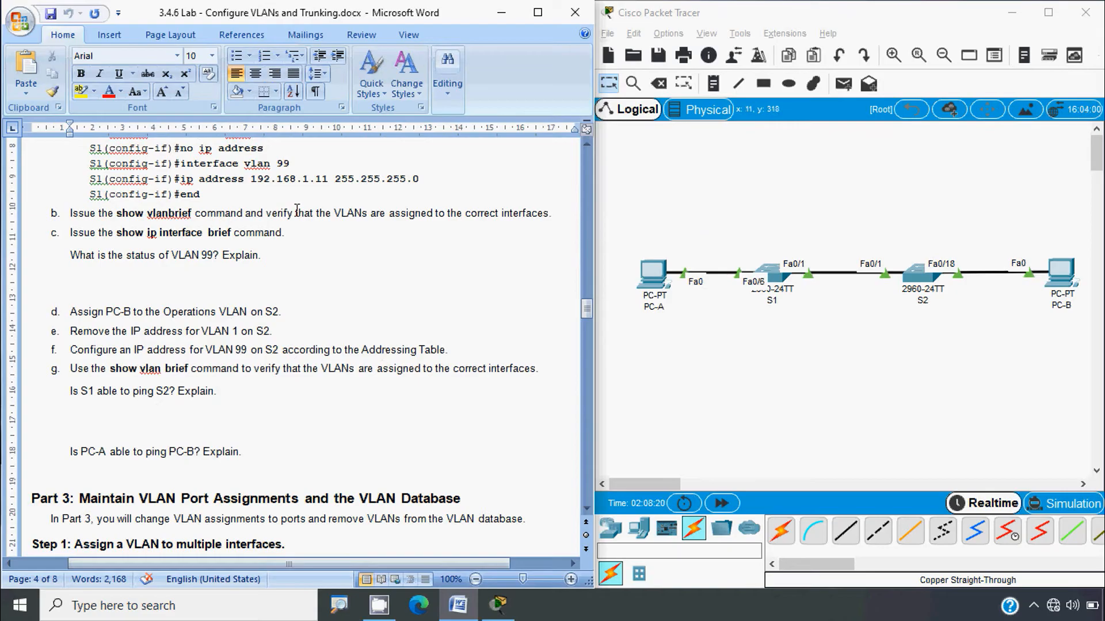
Step: Copy 192.168.1.11 from the lab sheet and ping 192.168.1.12 from S1's console
{"action": "left_click", "coordinate": [252, 179]}
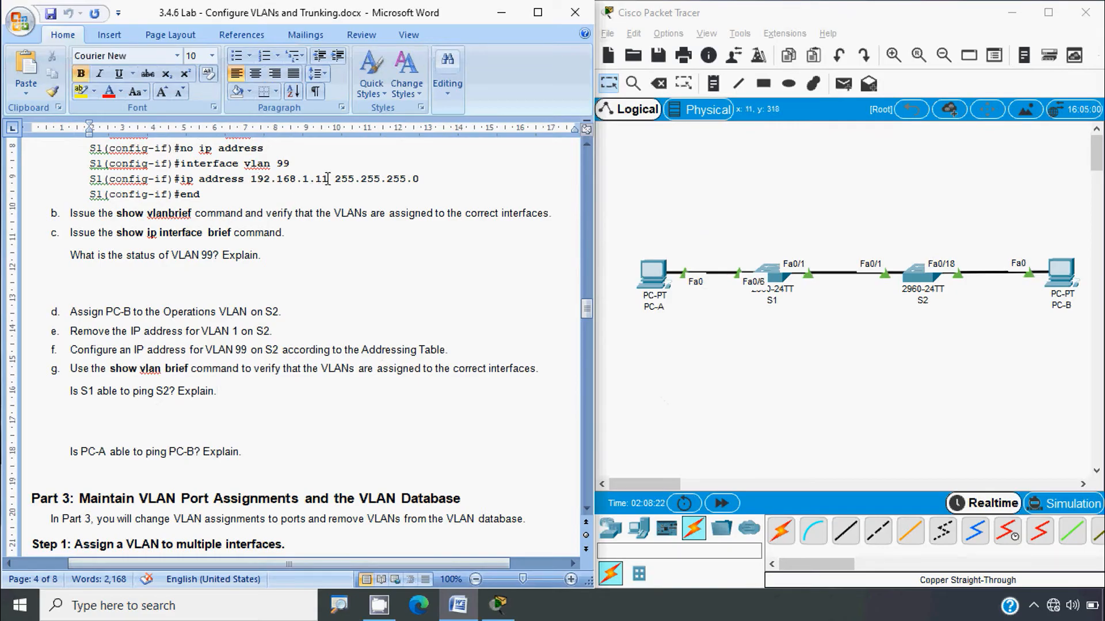
{"action": "left_click", "coordinate": [328, 179], "text": "shift"}
{"action": "key", "text": "ctrl+c"}
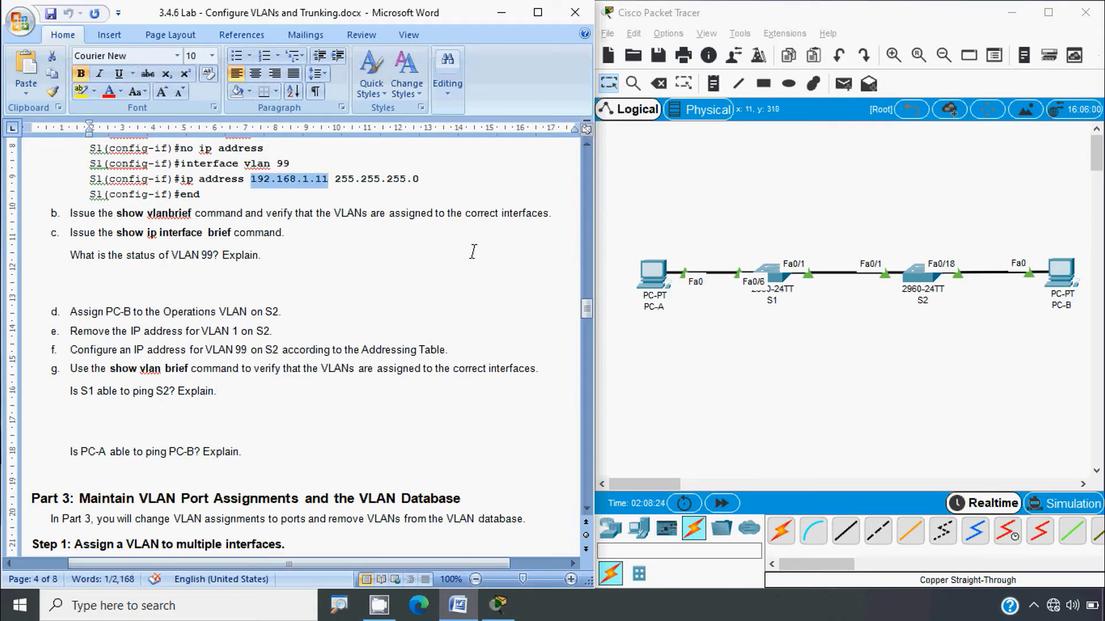
{"action": "left_click", "coordinate": [770, 275]}
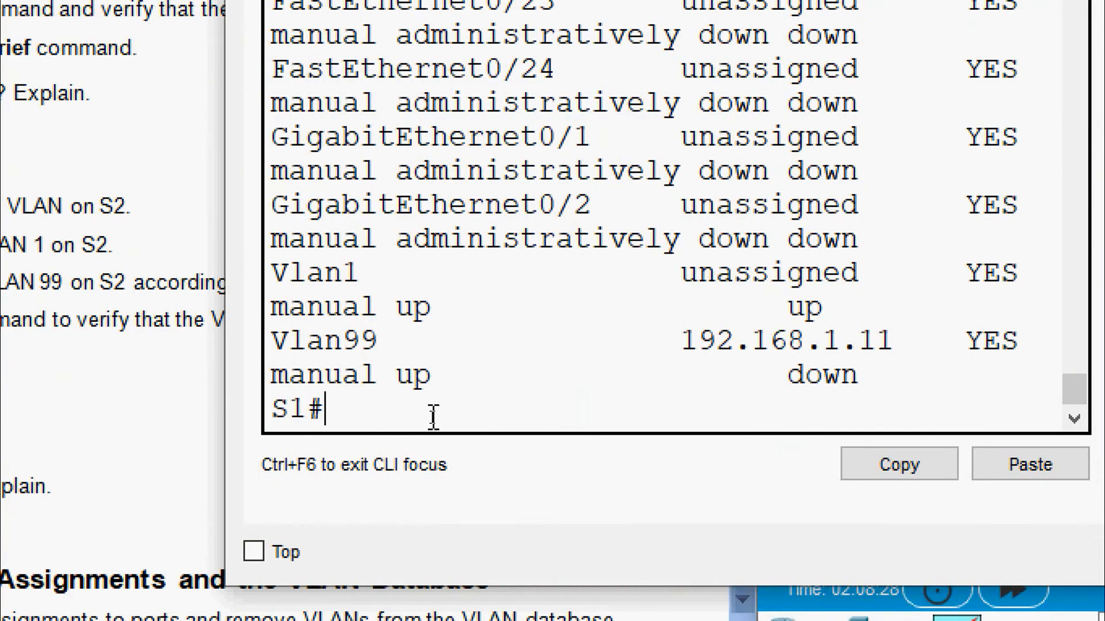
{"action": "type", "text": "ping"}
{"action": "right_click", "coordinate": [435, 414]}
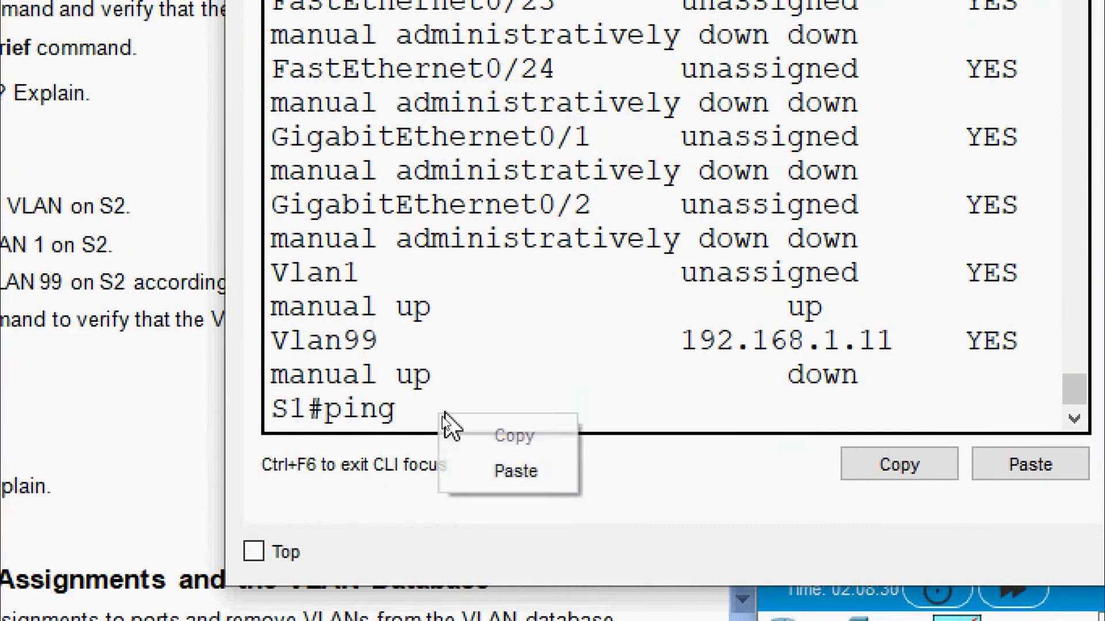
{"action": "left_click", "coordinate": [486, 470]}
{"action": "key", "text": "BackSpace"}
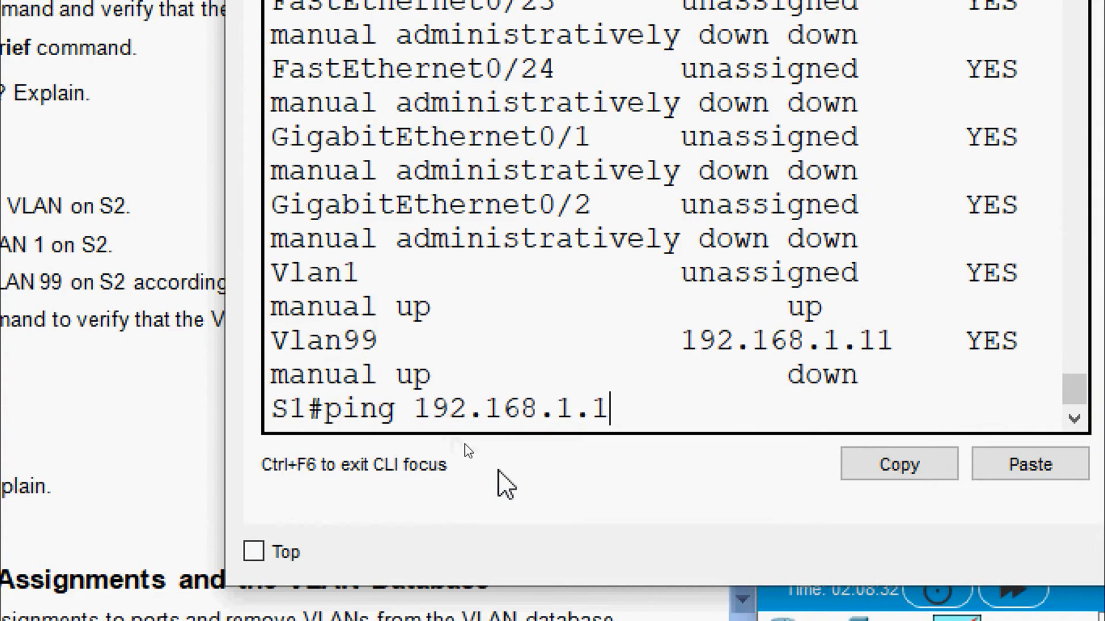
{"action": "type", "text": "2"}
{"action": "key", "text": "Return"}
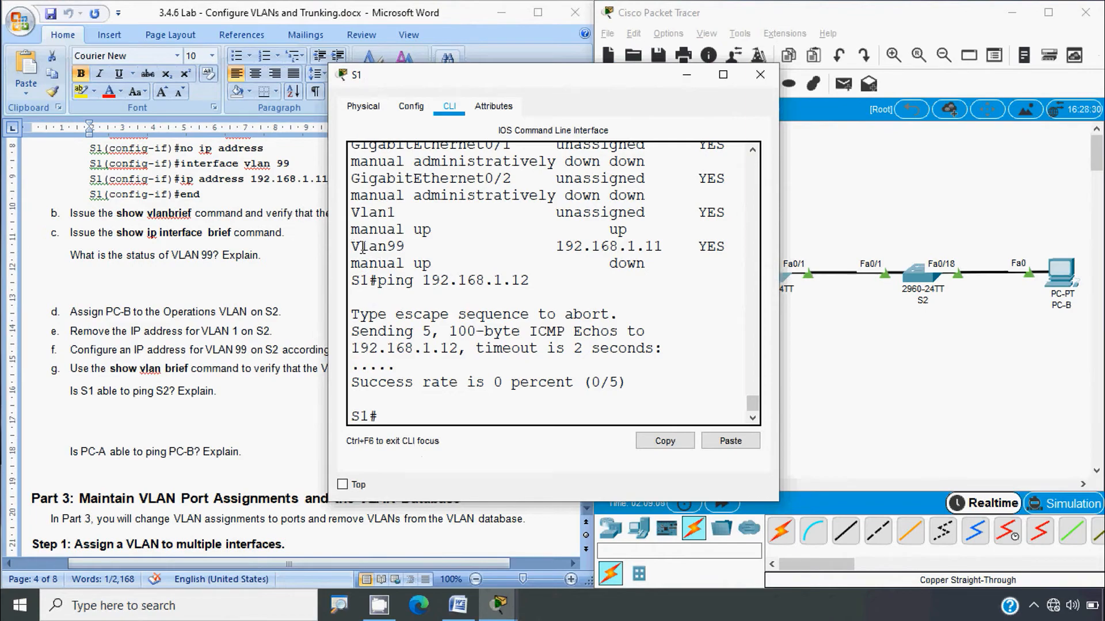
Step: Highlight Vlan99 in S1's output and review the topology and lab sheet
{"action": "left_click_drag", "start_coordinate": [356, 248], "coordinate": [405, 247]}
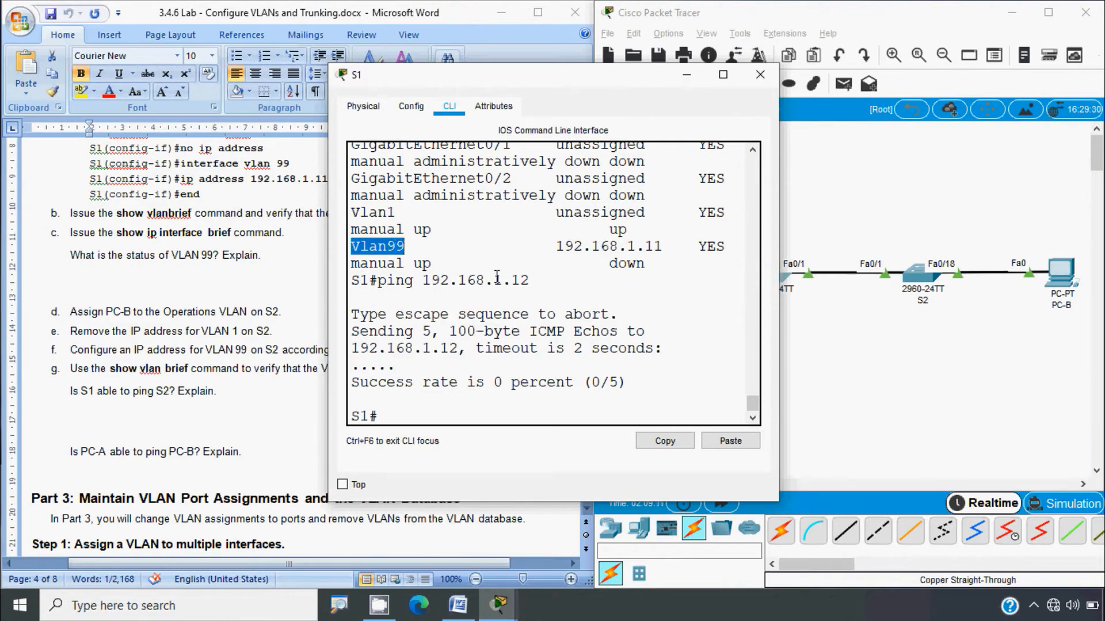
{"action": "left_click", "coordinate": [821, 371]}
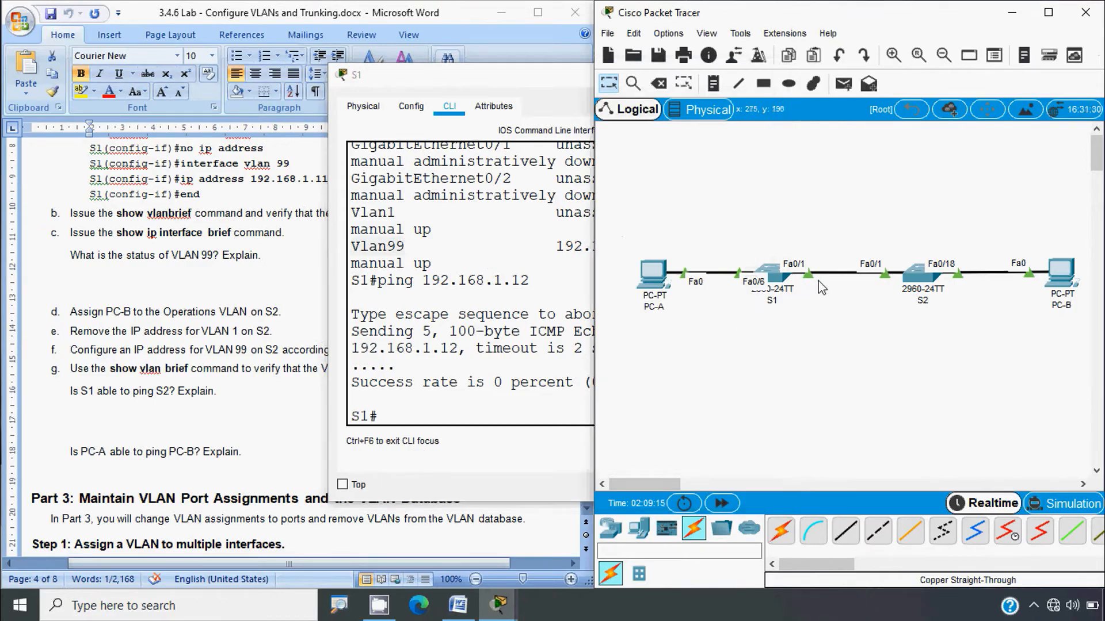
{"action": "left_click", "coordinate": [437, 415]}
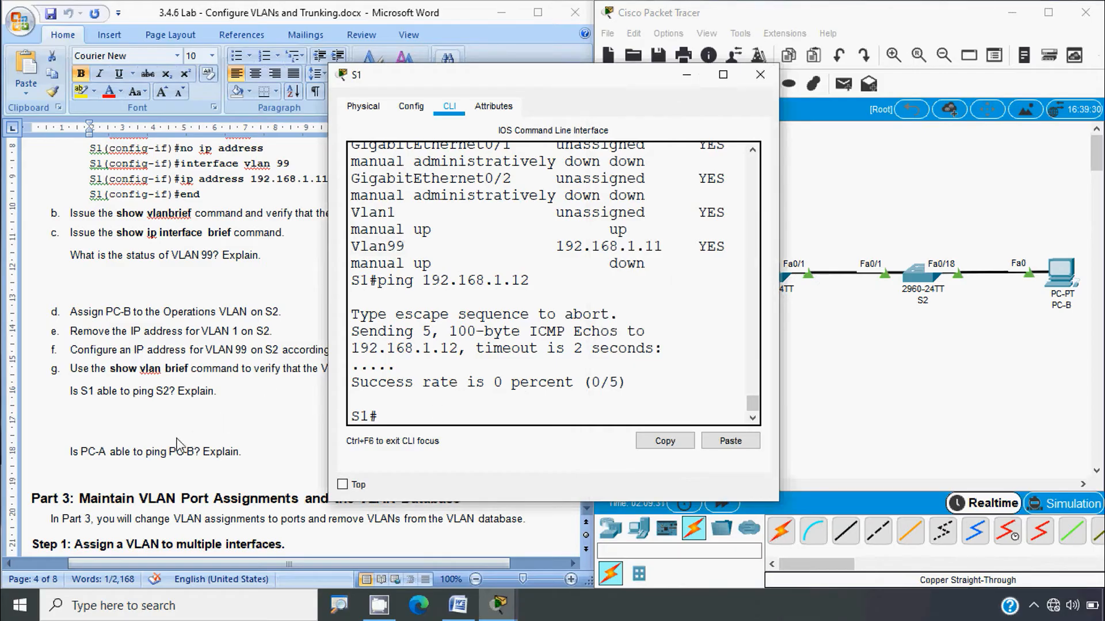
{"action": "left_click", "coordinate": [117, 471]}
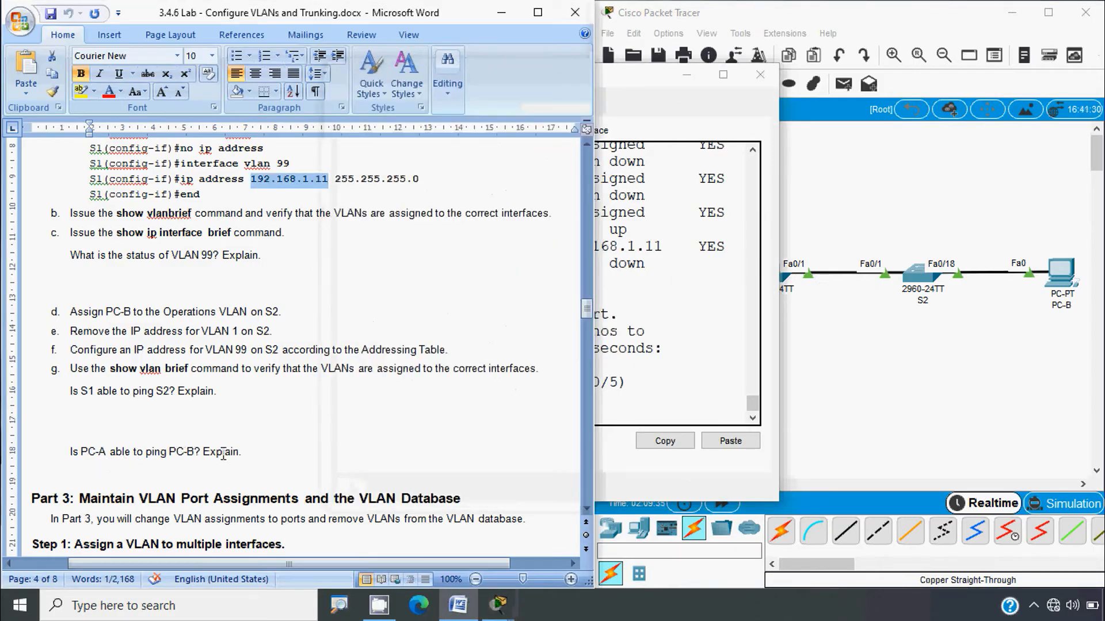
Step: Close S1's console window and open PC-A's device window
{"action": "left_click", "coordinate": [760, 74]}
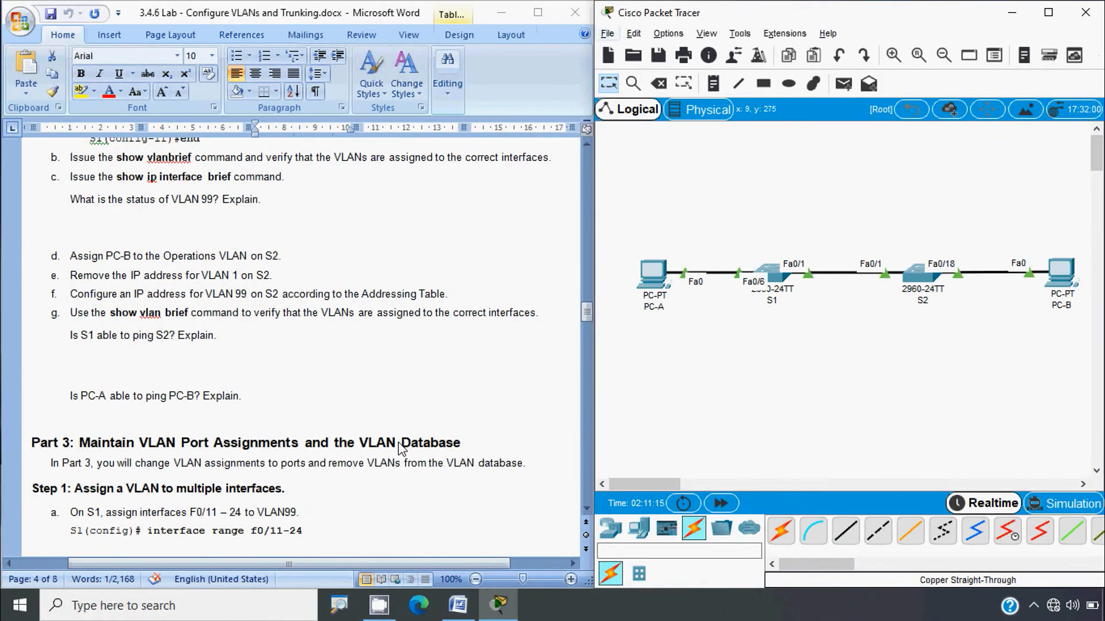
{"action": "left_click", "coordinate": [648, 281]}
Step: From PC-A's Command Prompt, ping 192.168.10.4 and highlight the lost-packet count
{"action": "left_click", "coordinate": [678, 201]}
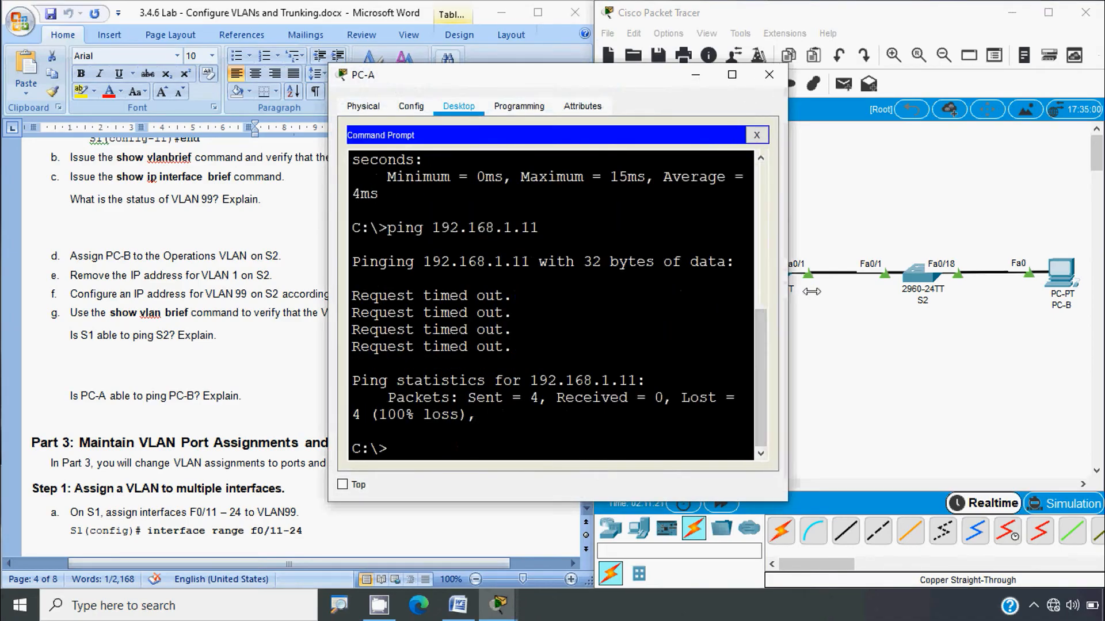
{"action": "left_click_drag", "start_coordinate": [779, 295], "coordinate": [977, 299]}
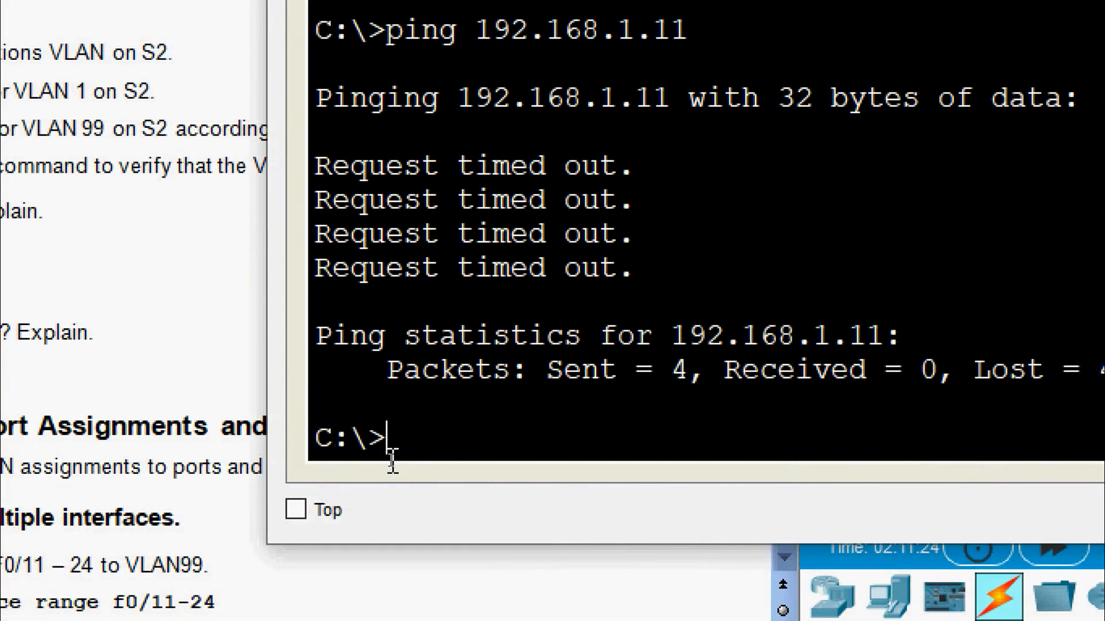
{"action": "type", "text": "ping"}
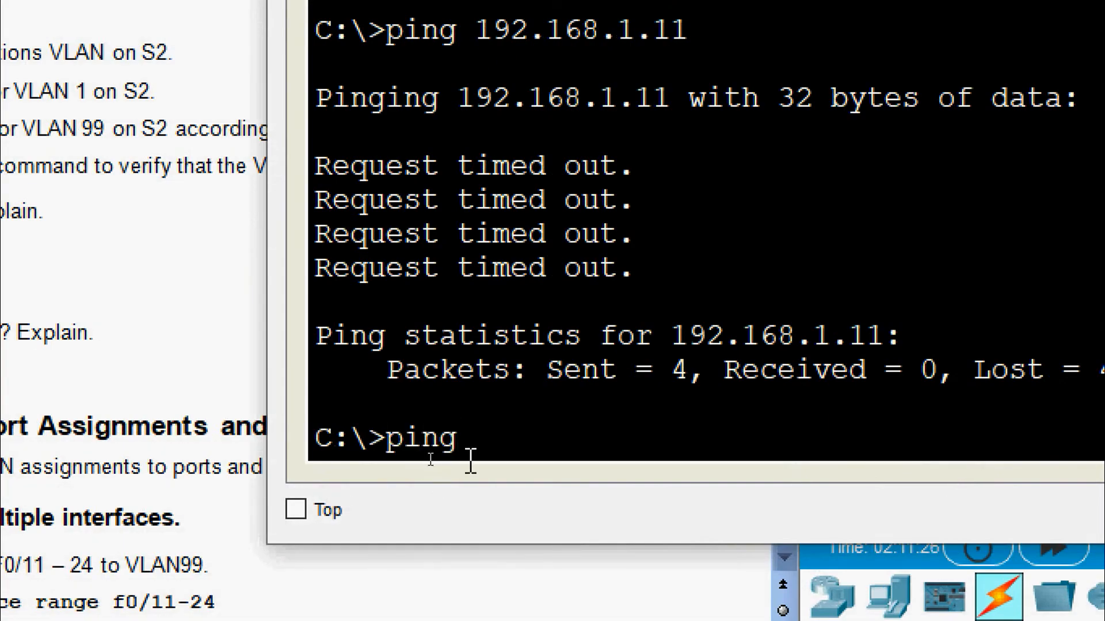
{"action": "right_click", "coordinate": [498, 439]}
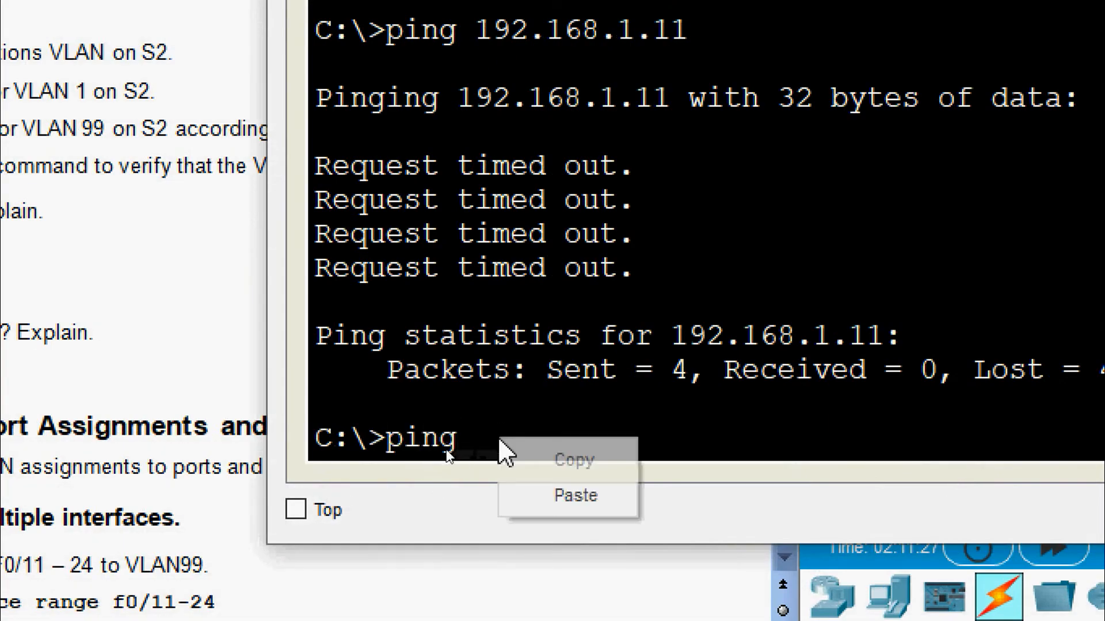
{"action": "left_click", "coordinate": [534, 492]}
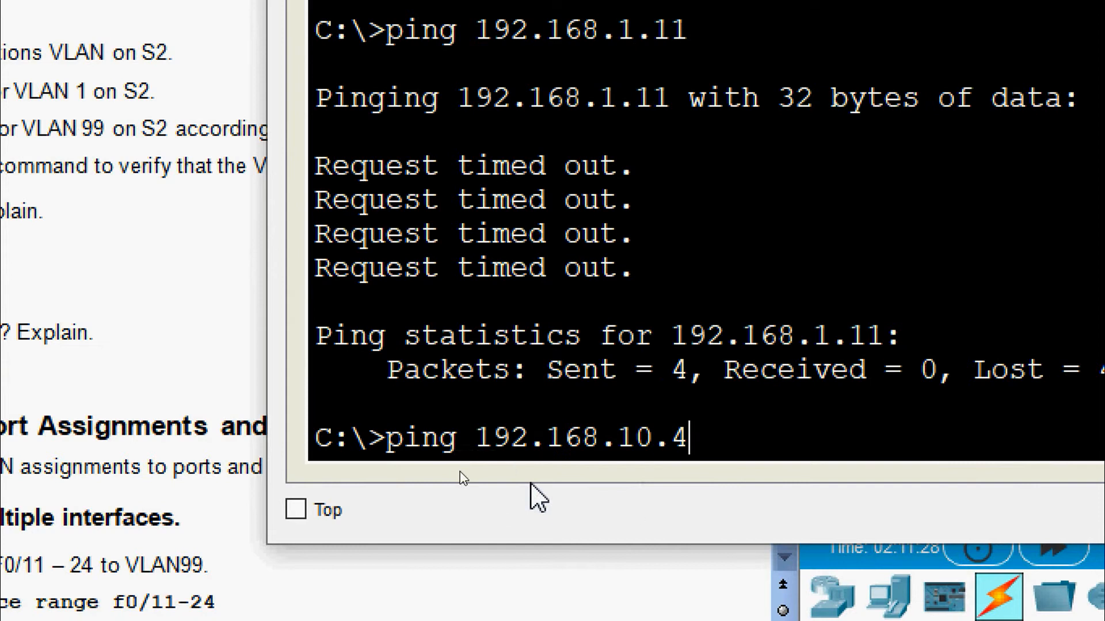
{"action": "key", "text": "Return"}
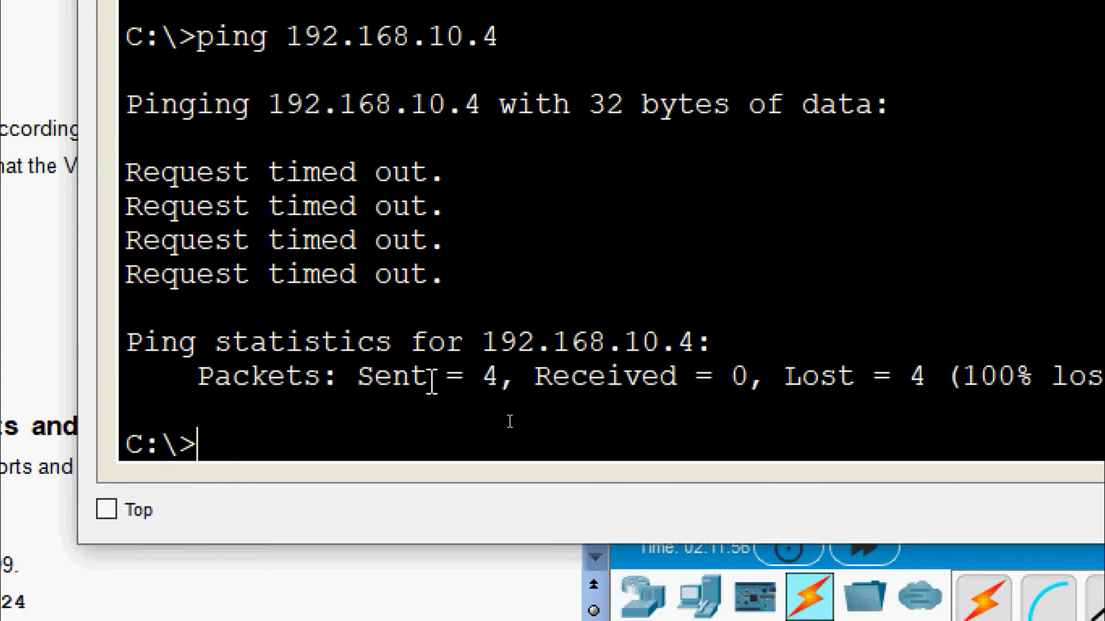
{"action": "left_click_drag", "start_coordinate": [535, 383], "coordinate": [941, 378]}
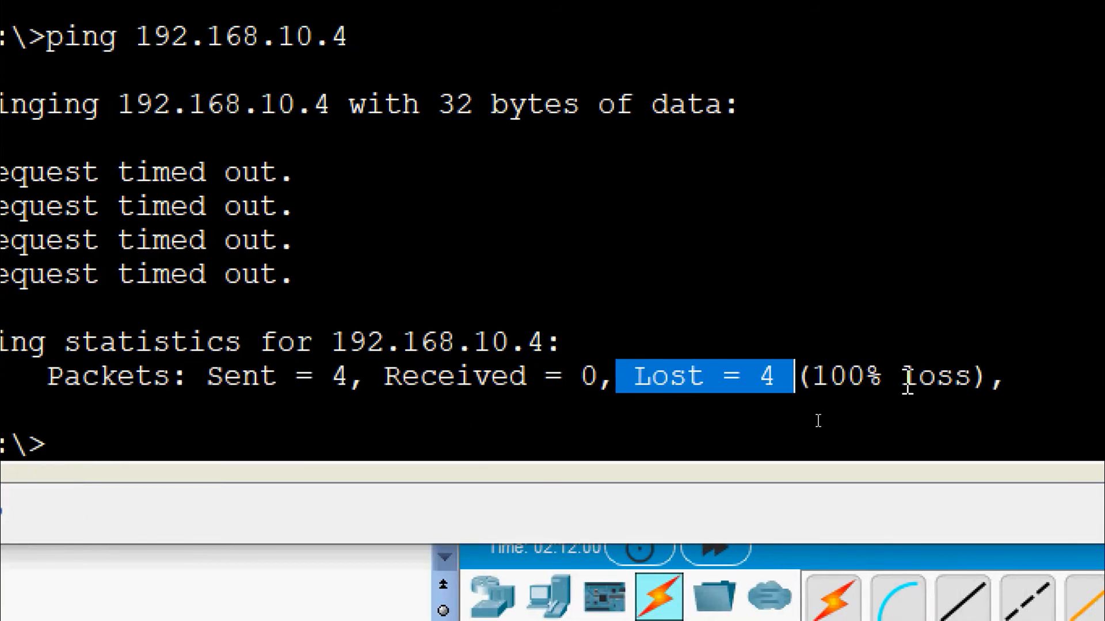
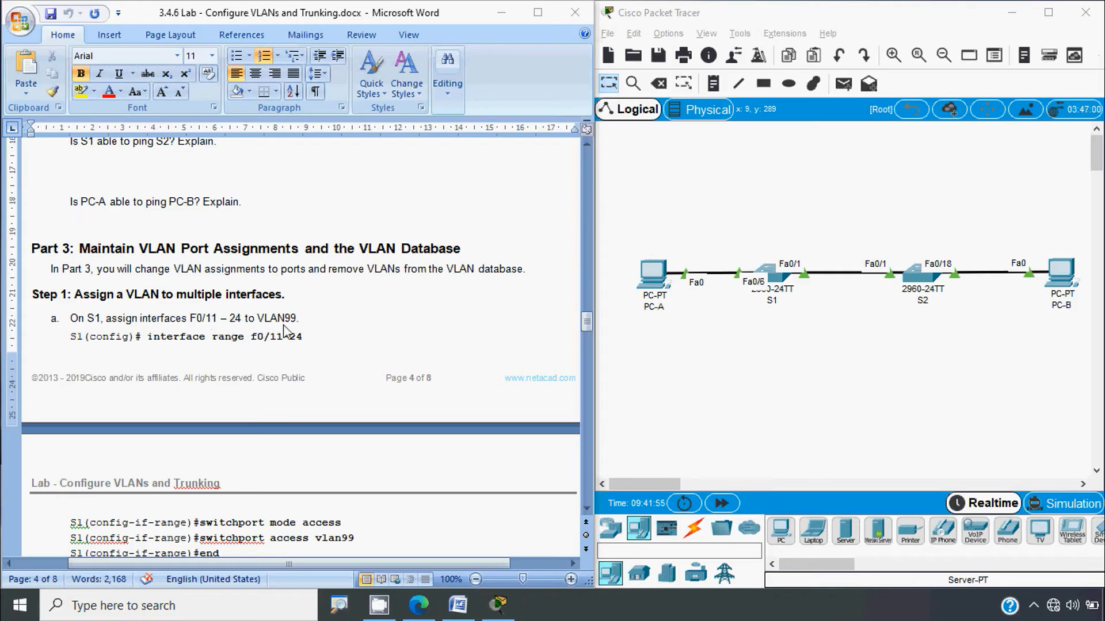
Step: In S1's CLI, enter global configuration and select interface range F0/11-24
{"action": "scroll", "coordinate": [240, 354], "scroll_direction": "down", "scroll_amount": 3}
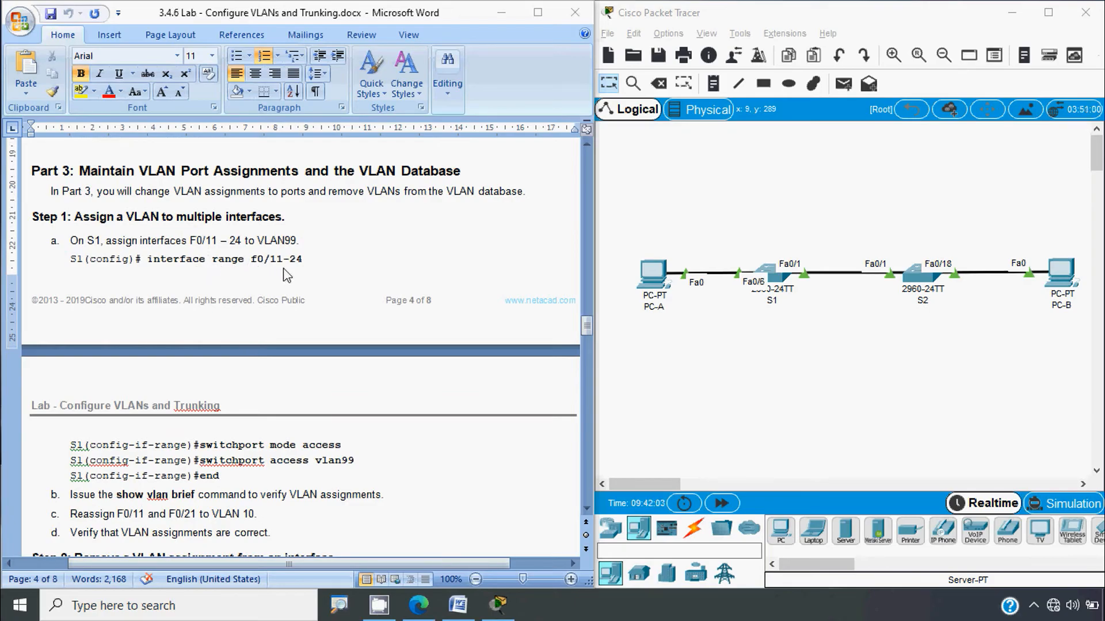
{"action": "scroll", "coordinate": [233, 449], "scroll_direction": "down", "scroll_amount": 1}
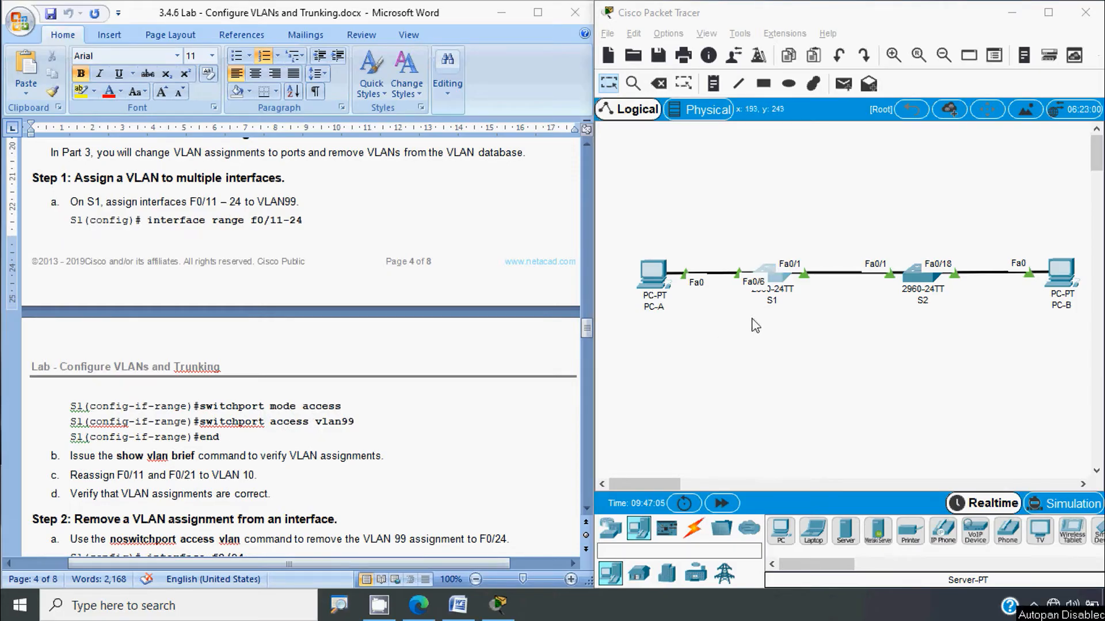
{"action": "left_click", "coordinate": [765, 282]}
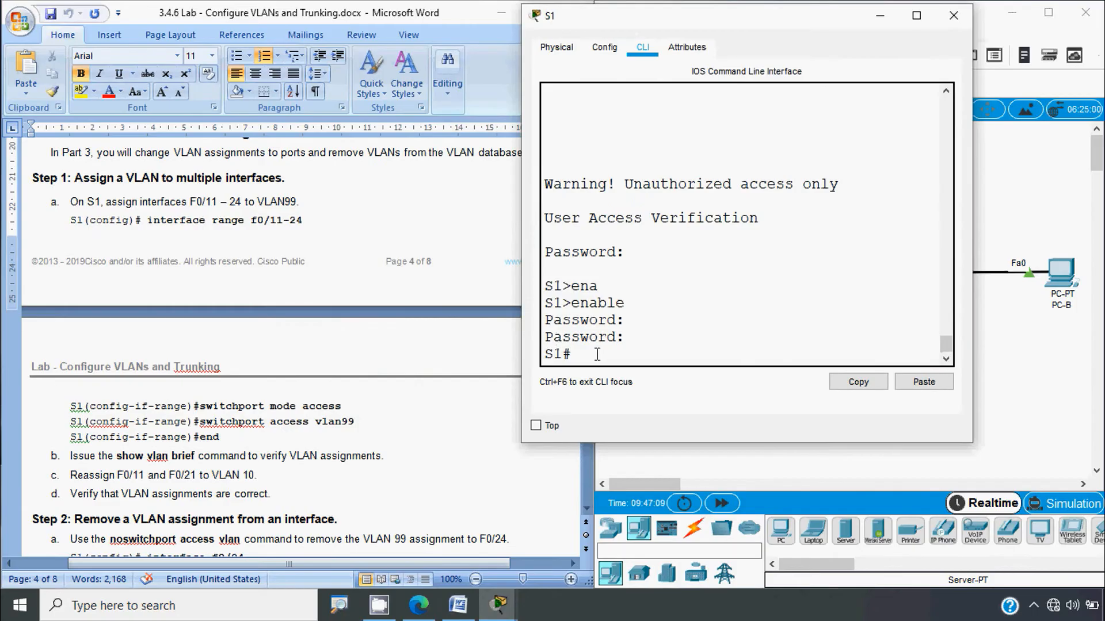
{"action": "type", "text": "conf t"}
{"action": "key", "text": "Return"}
{"action": "key", "text": "Return"}
{"action": "type", "text": "int"}
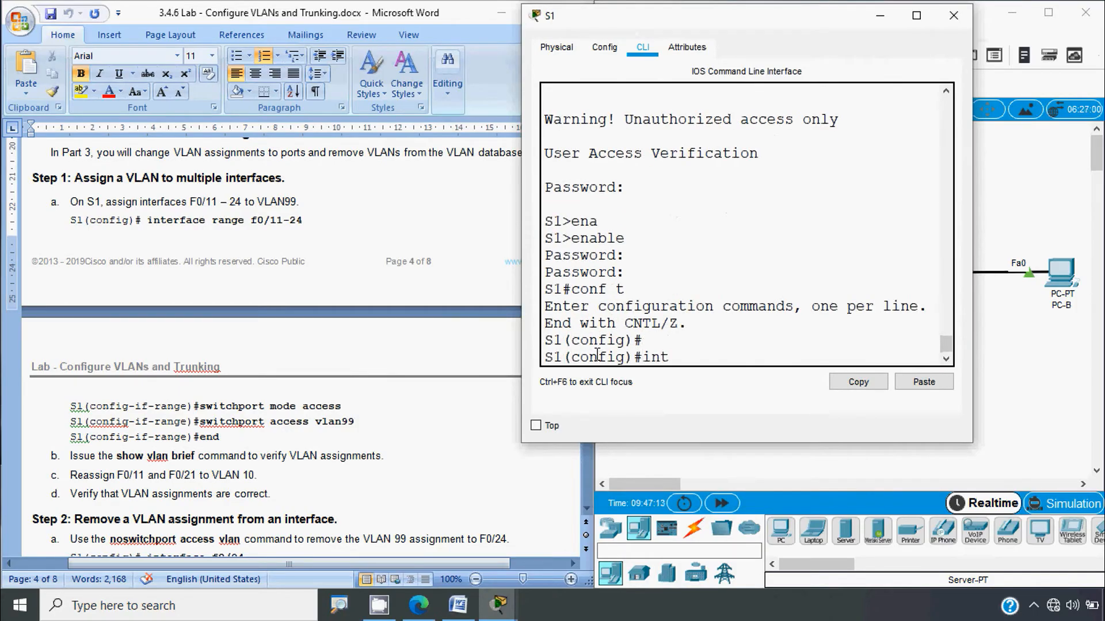
{"action": "type", "text": "er"}
{"action": "key", "text": "Tab"}
{"action": "type", "text": "r"}
{"action": "key", "text": "Tab"}
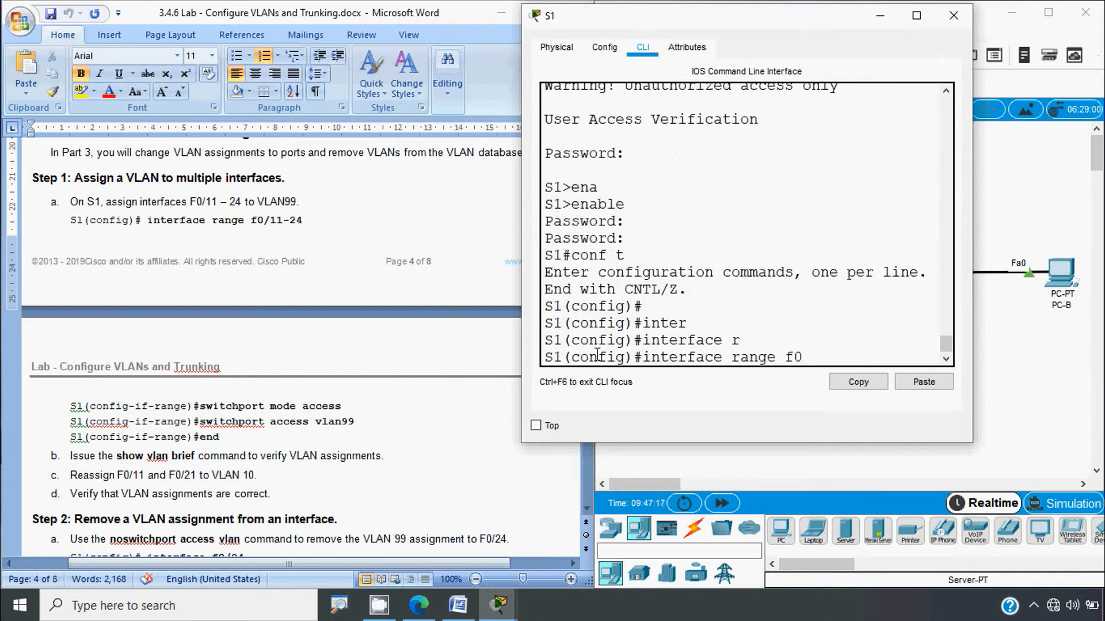
{"action": "type", "text": "f0/11-24"}
{"action": "left_click_drag", "start_coordinate": [673, 23], "coordinate": [552, 36]}
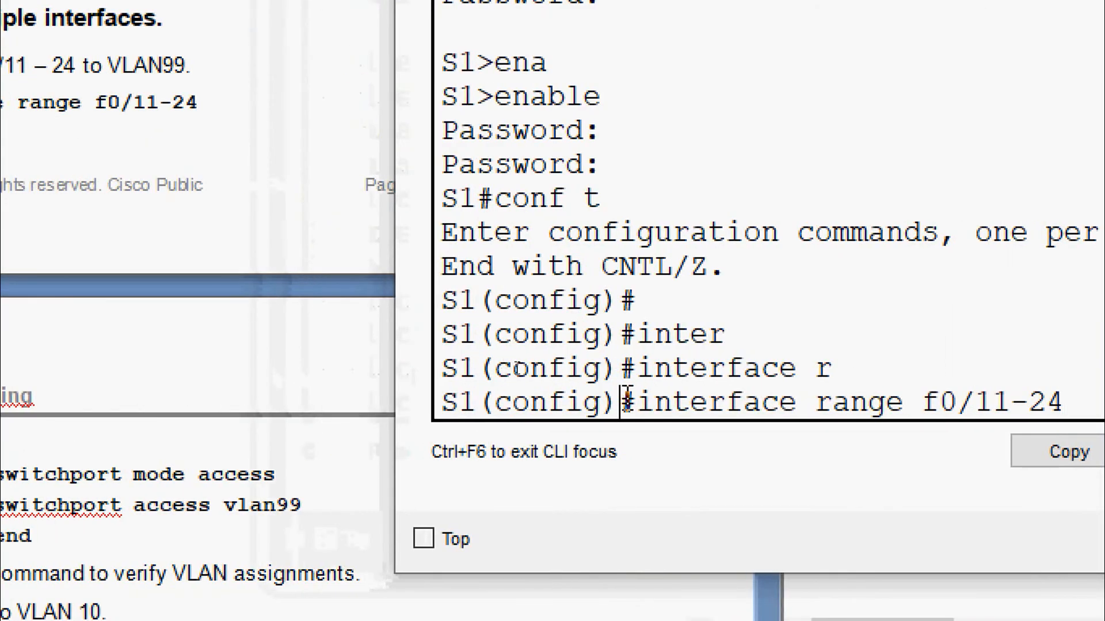
{"action": "key", "text": "Return"}
Step: Set F0/11-24 to access mode in VLAN 99 and return to privileged mode
{"action": "type", "text": "sw"}
{"action": "key", "text": "Tab"}
{"action": "type", "text": "mod"}
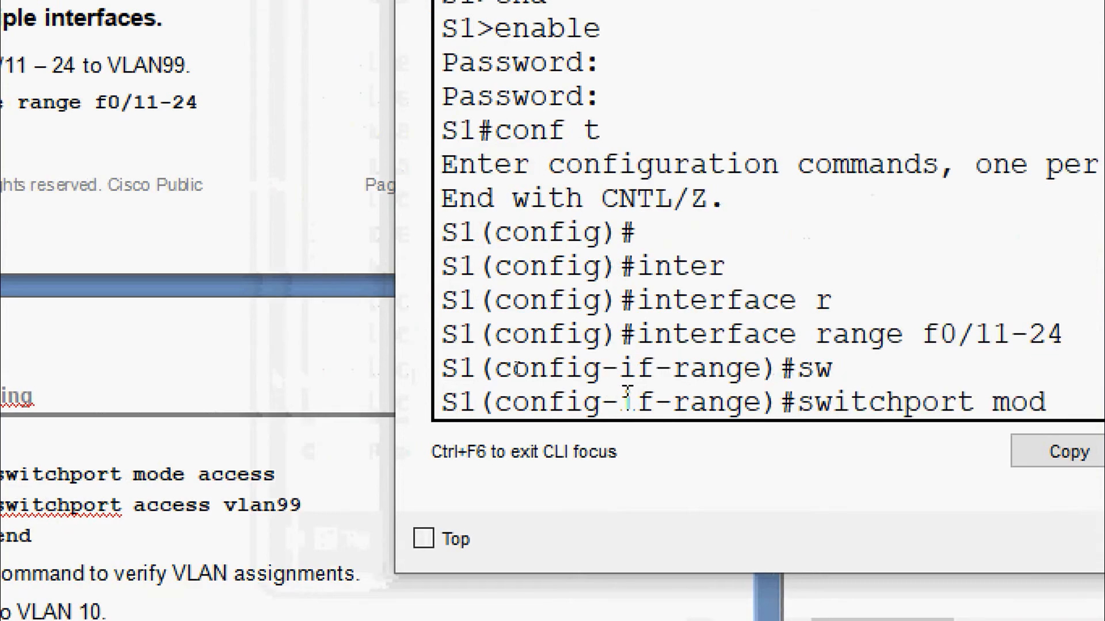
{"action": "key", "text": "Tab"}
{"action": "type", "text": "ac"}
{"action": "key", "text": "Tab"}
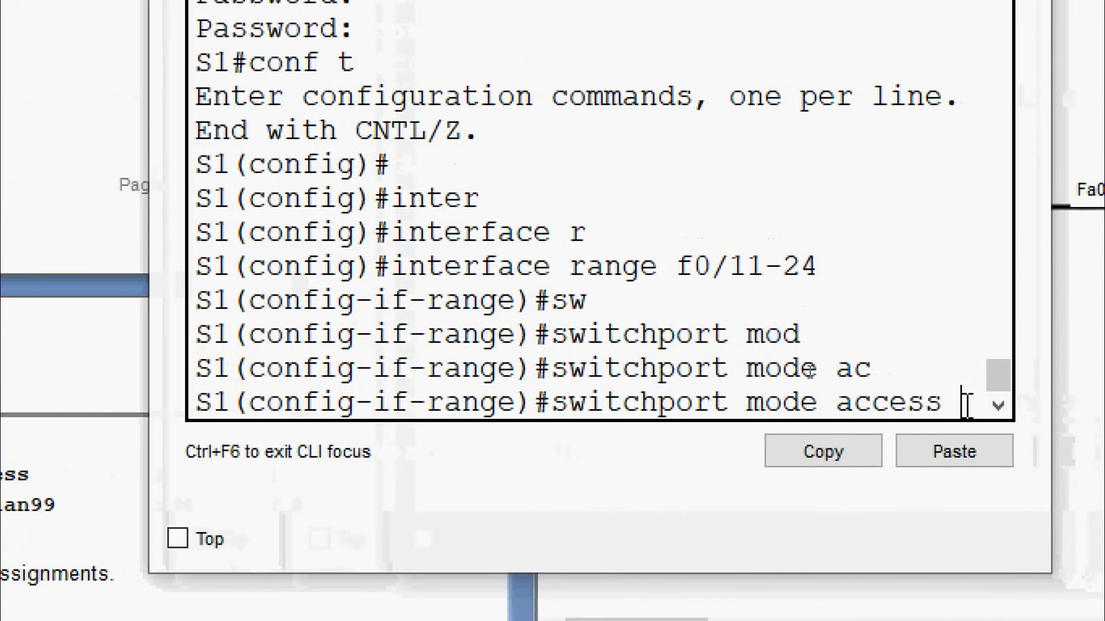
{"action": "key", "text": "Return"}
{"action": "type", "text": "sw"}
{"action": "key", "text": "Tab"}
{"action": "type", "text": "ac"}
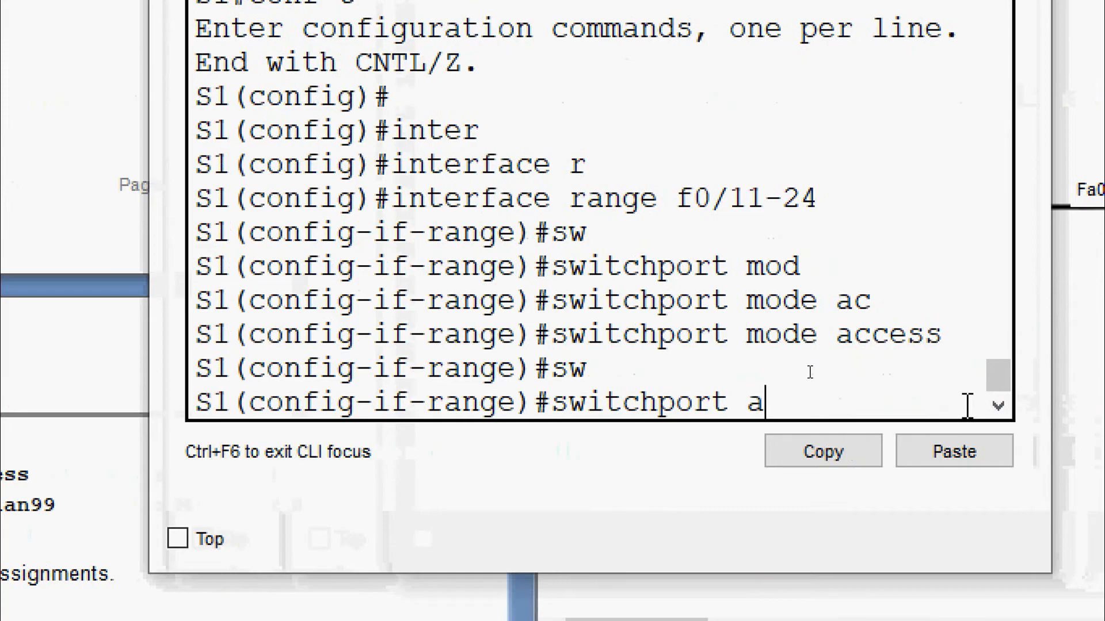
{"action": "key", "text": "Tab"}
{"action": "type", "text": "v"}
{"action": "key", "text": "Tab"}
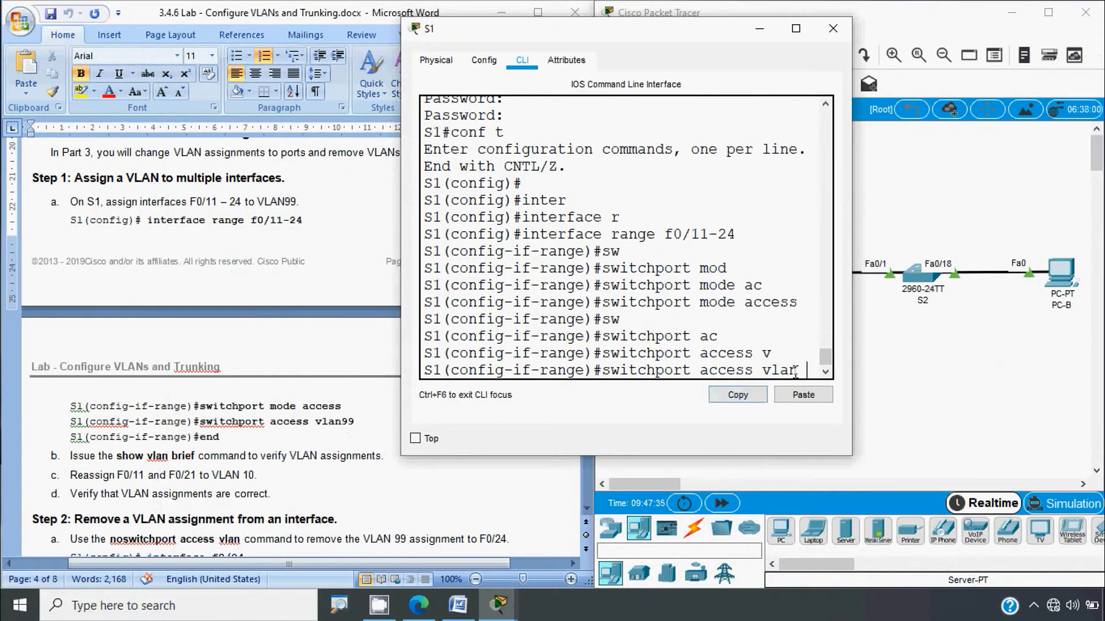
{"action": "type", "text": "99"}
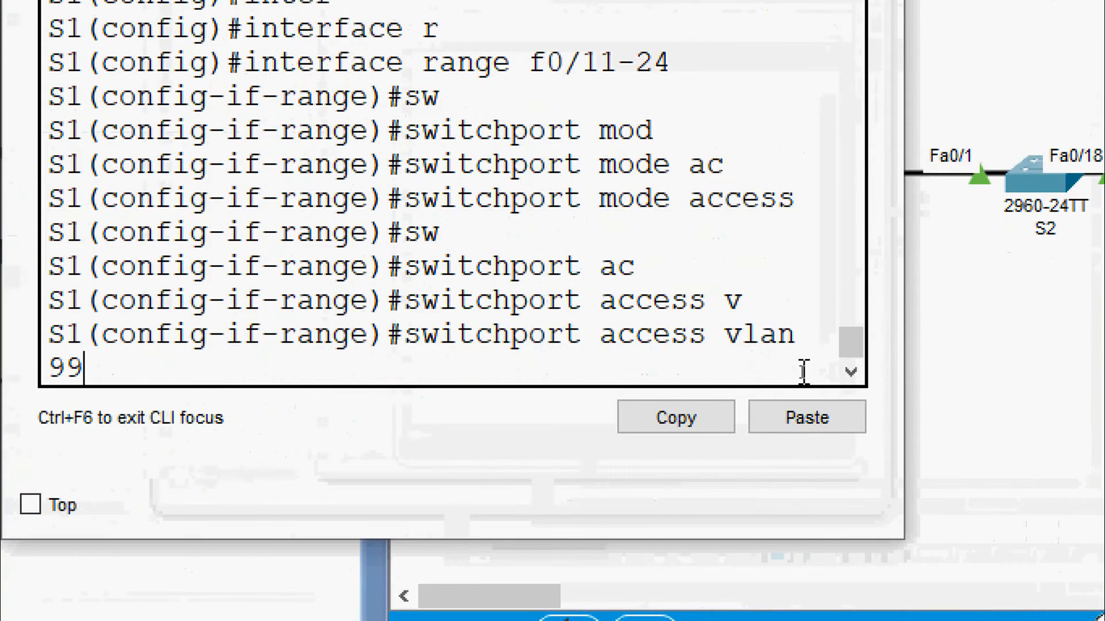
{"action": "key", "text": "Return"}
{"action": "type", "text": "end"}
{"action": "key", "text": "Return"}
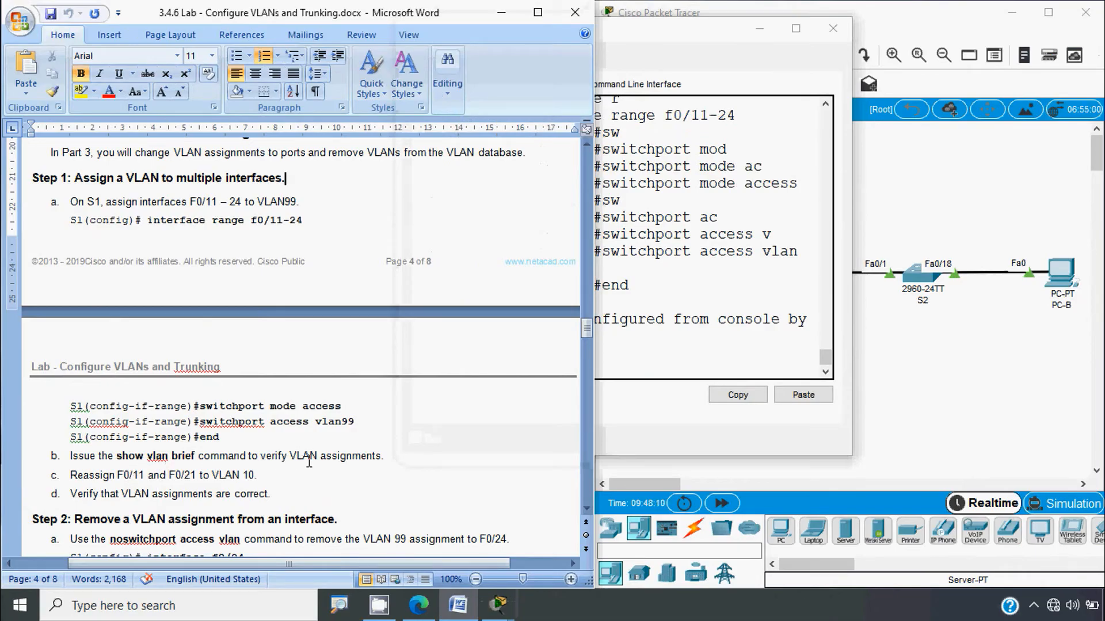
{"action": "left_click", "coordinate": [616, 376]}
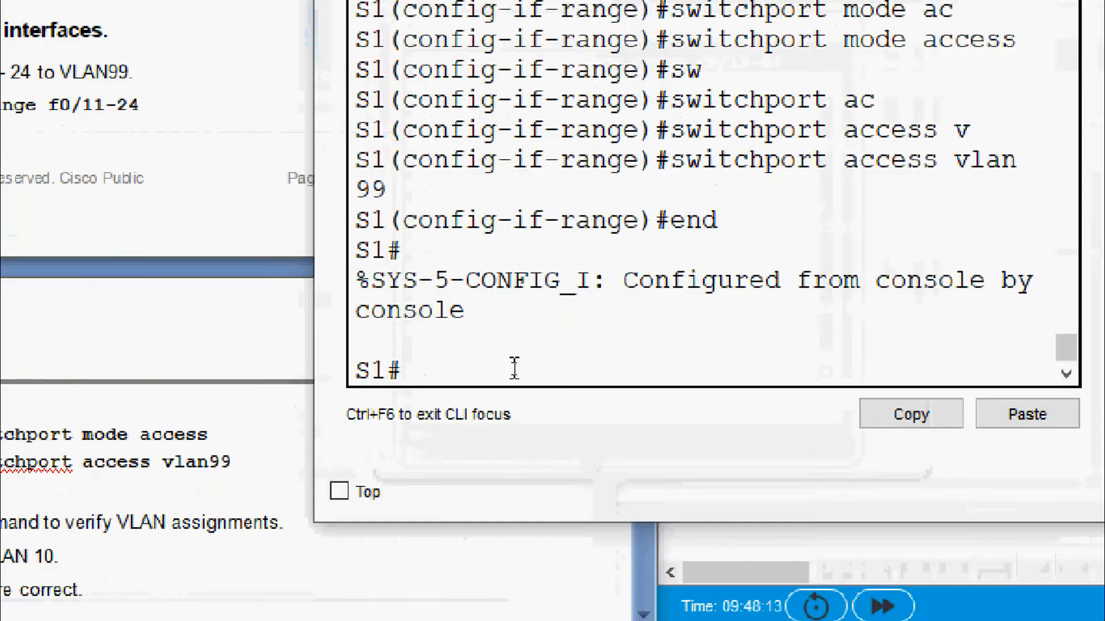
Step: Run show vlan brief on S1, highlight Fa0/11–Fa0/24 under VLAN 99, then return to Word
{"action": "type", "text": "sho"}
{"action": "key", "text": "Tab"}
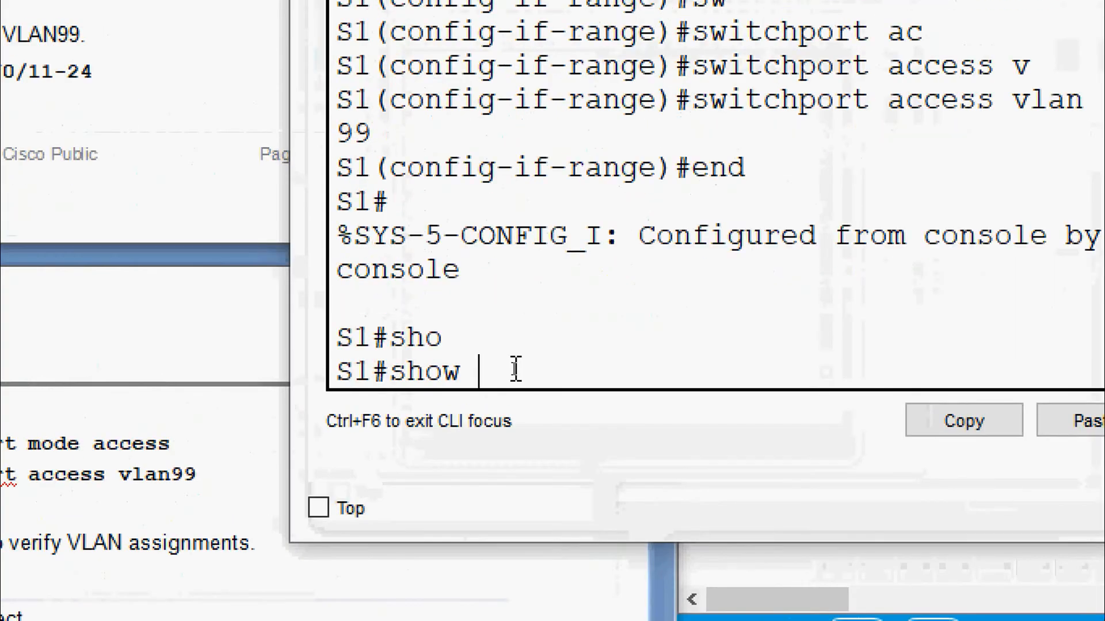
{"action": "type", "text": "v"}
{"action": "key", "text": "Tab"}
{"action": "type", "text": "lan"}
{"action": "key", "text": "Tab"}
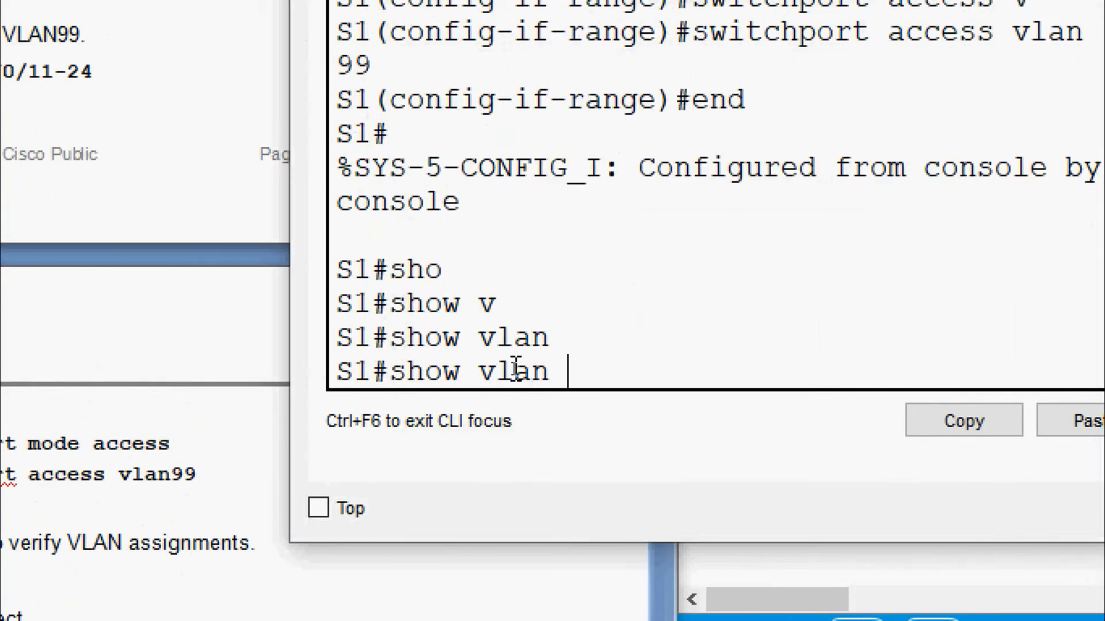
{"action": "key", "text": "Return"}
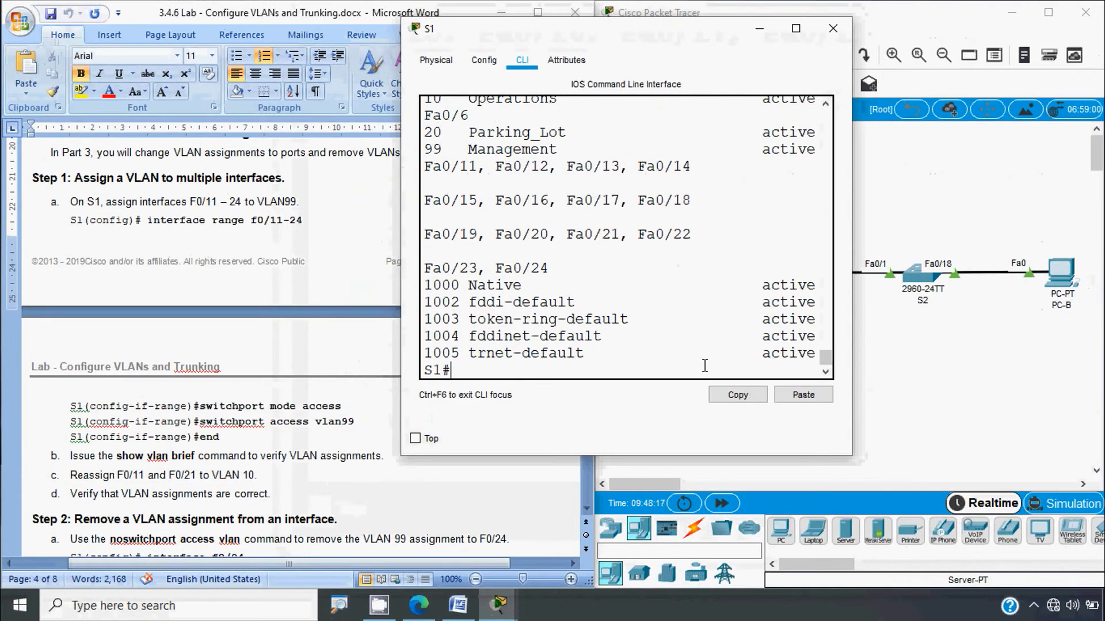
{"action": "left_click_drag", "start_coordinate": [852, 309], "coordinate": [1032, 305]}
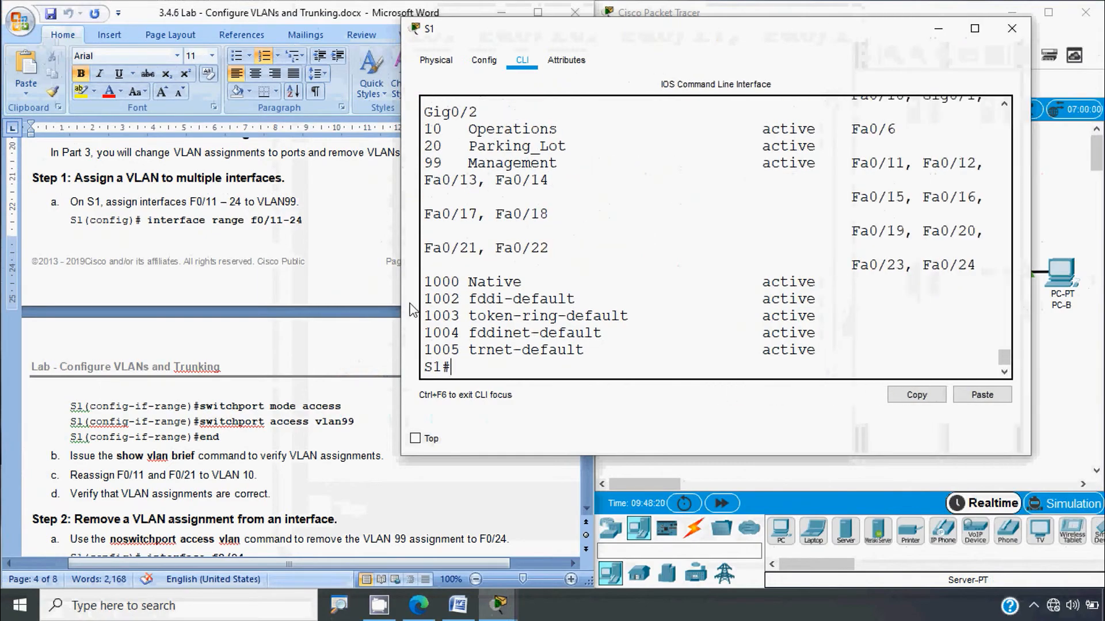
{"action": "left_click_drag", "start_coordinate": [401, 311], "coordinate": [134, 337]}
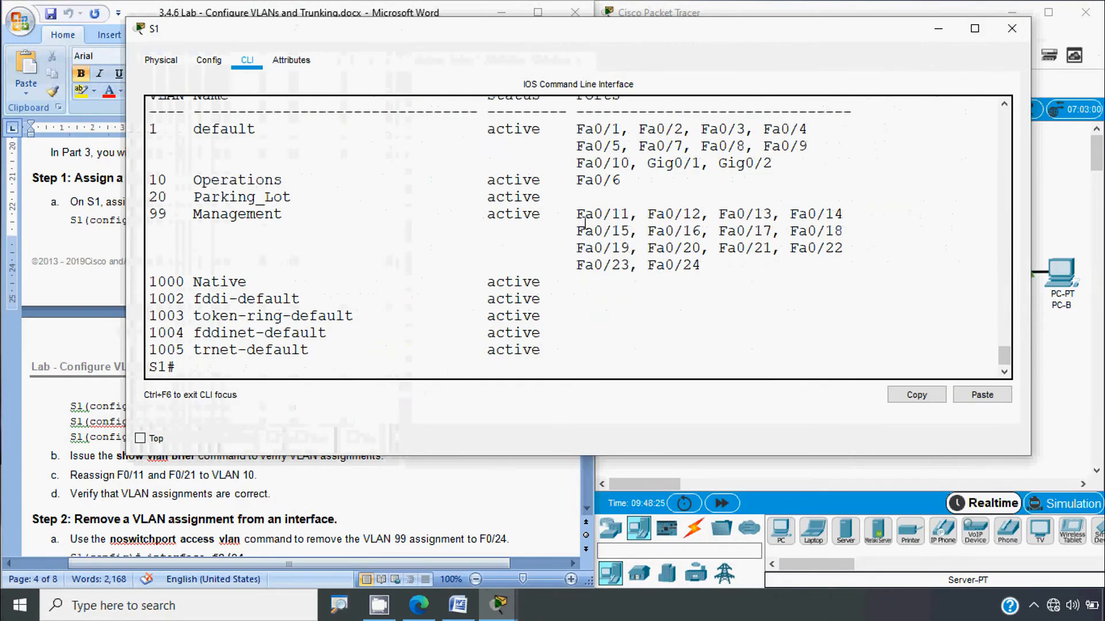
{"action": "left_click_drag", "start_coordinate": [576, 214], "coordinate": [149, 210]}
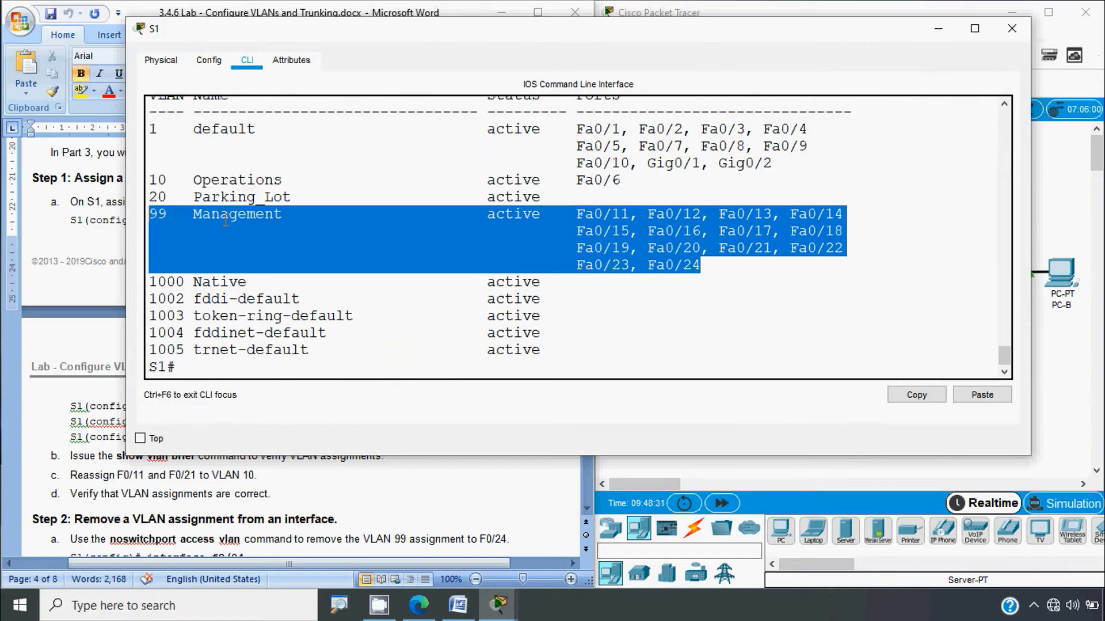
{"action": "left_click", "coordinate": [88, 459]}
{"action": "key", "text": "alt"}
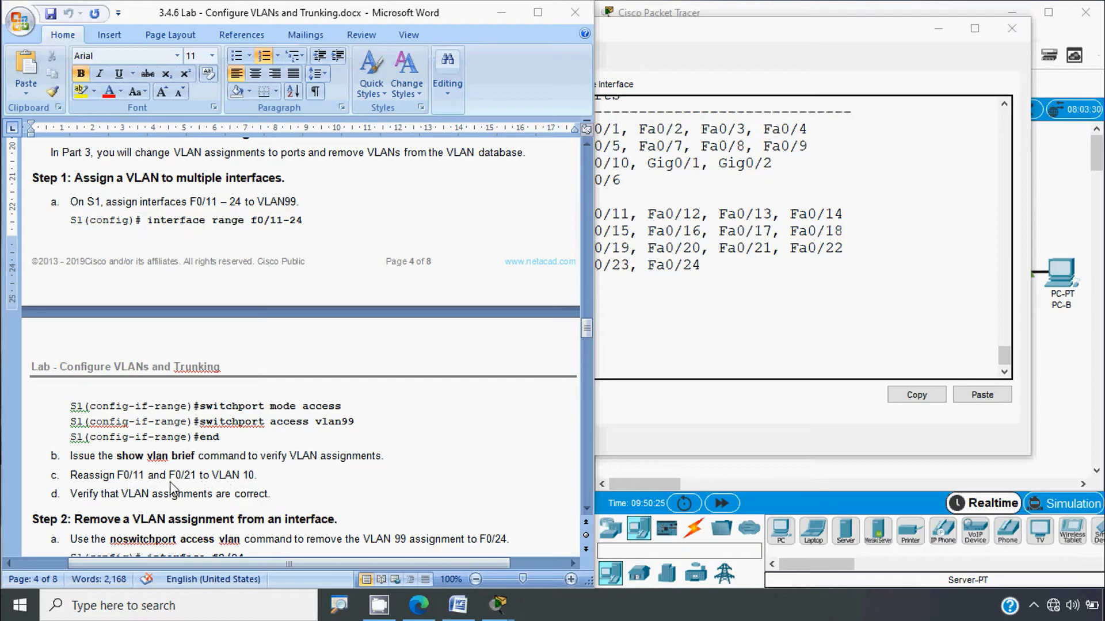
Step: In S1's configuration mode, select the interface range FastEthernet 0/11 and 0/21
{"action": "left_click", "coordinate": [624, 342]}
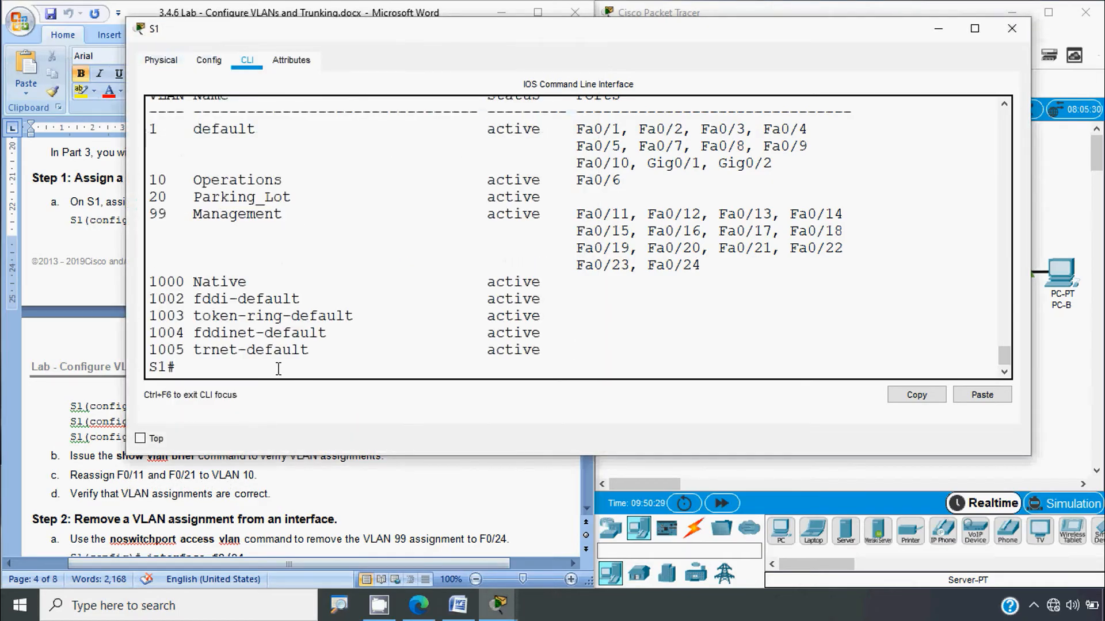
{"action": "type", "text": "conf"}
{"action": "key", "text": "Return"}
{"action": "key", "text": "Return"}
{"action": "type", "text": "int"}
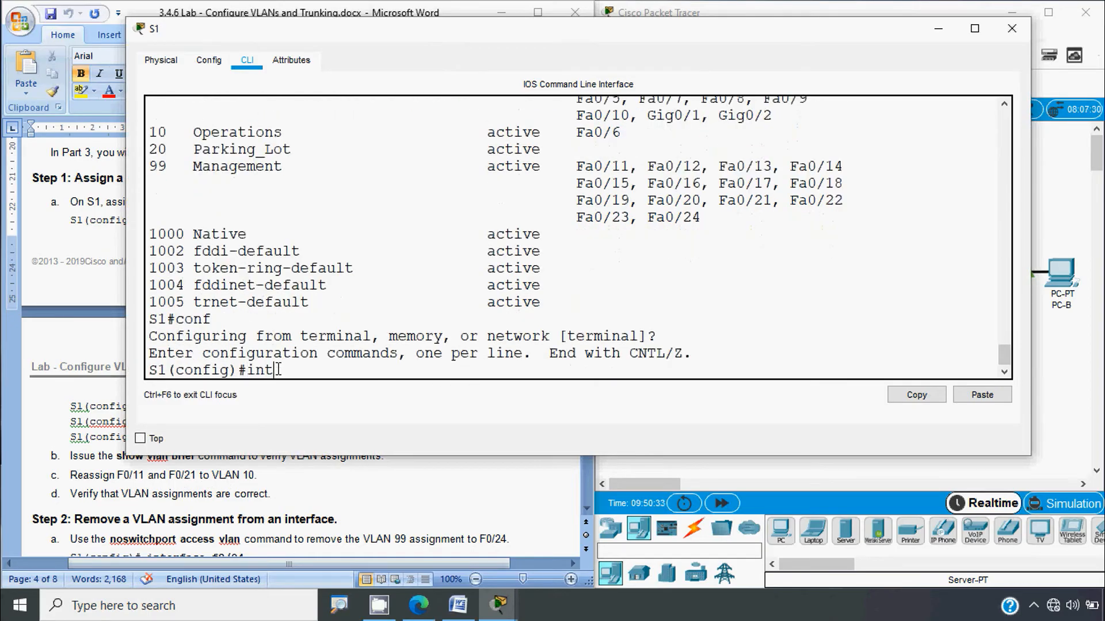
{"action": "key", "text": "Tab"}
{"action": "type", "text": "r"}
{"action": "key", "text": "Tab"}
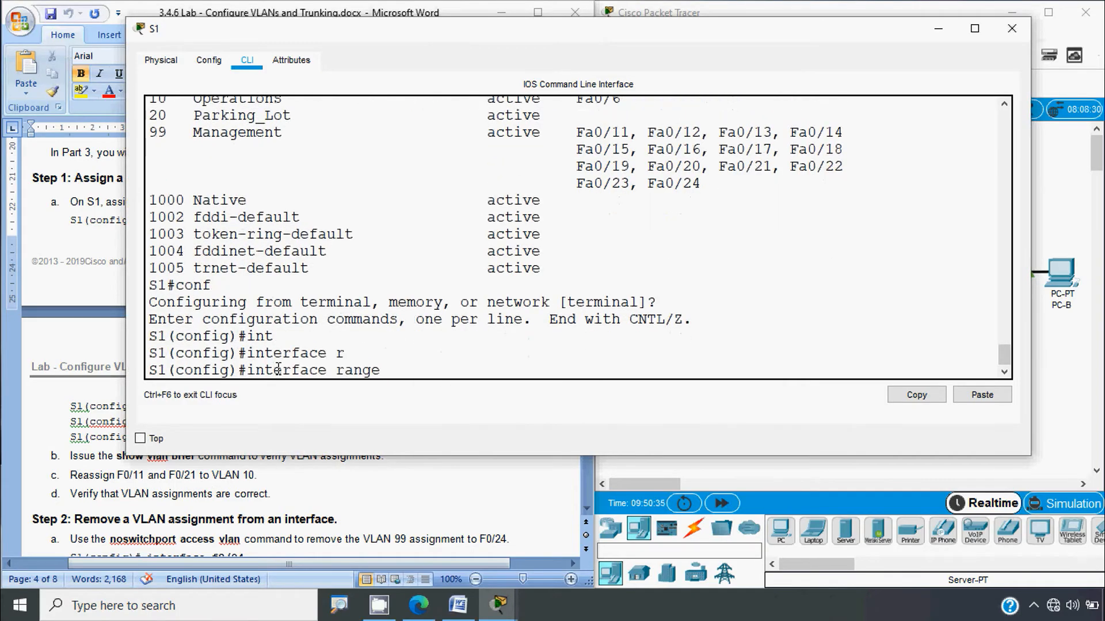
{"action": "type", "text": "f"}
{"action": "key", "text": "Tab"}
{"action": "type", "text": "0/"}
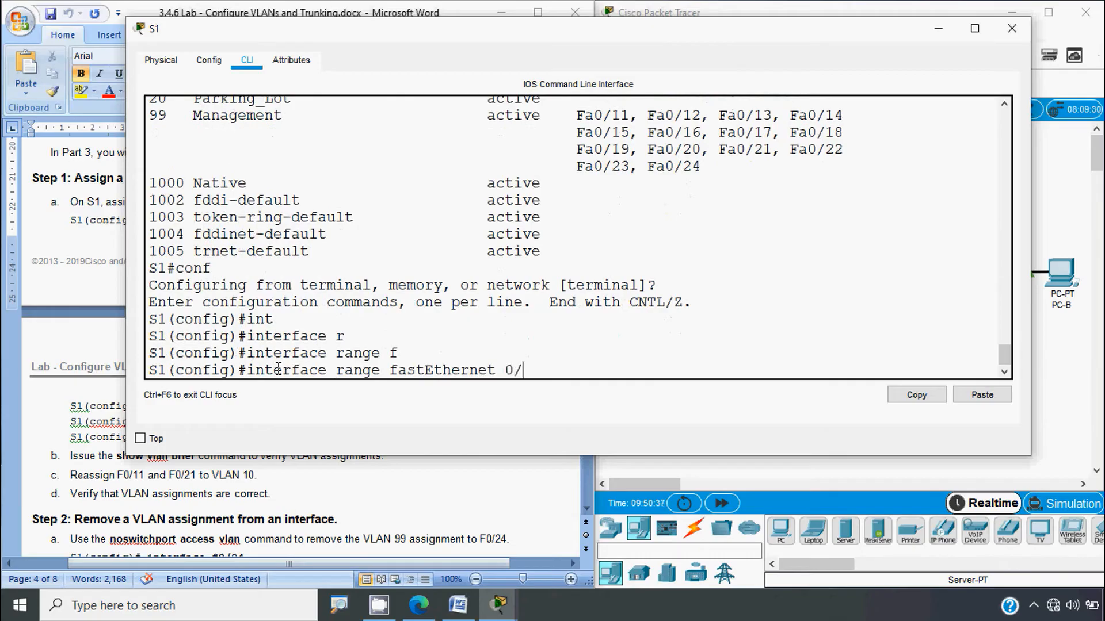
{"action": "type", "text": "11, fa0/21"}
{"action": "key", "text": "Return"}
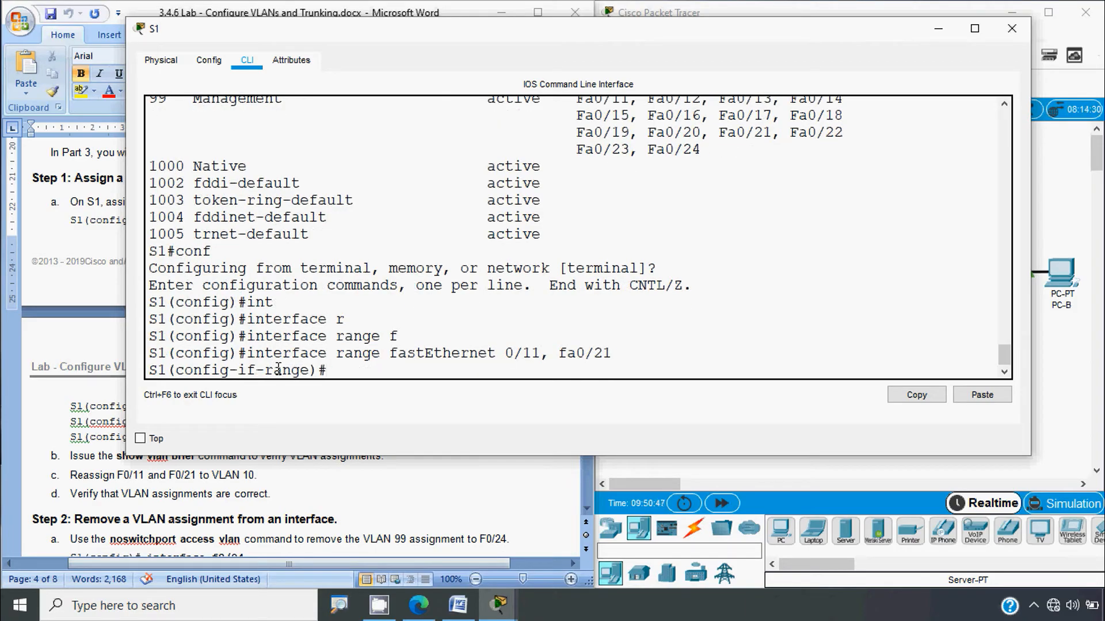
Step: Assign F0/11 and F0/21 to access VLAN 10 and return to the privileged prompt
{"action": "type", "text": "sw"}
{"action": "key", "text": "Tab"}
{"action": "type", "text": "mo"}
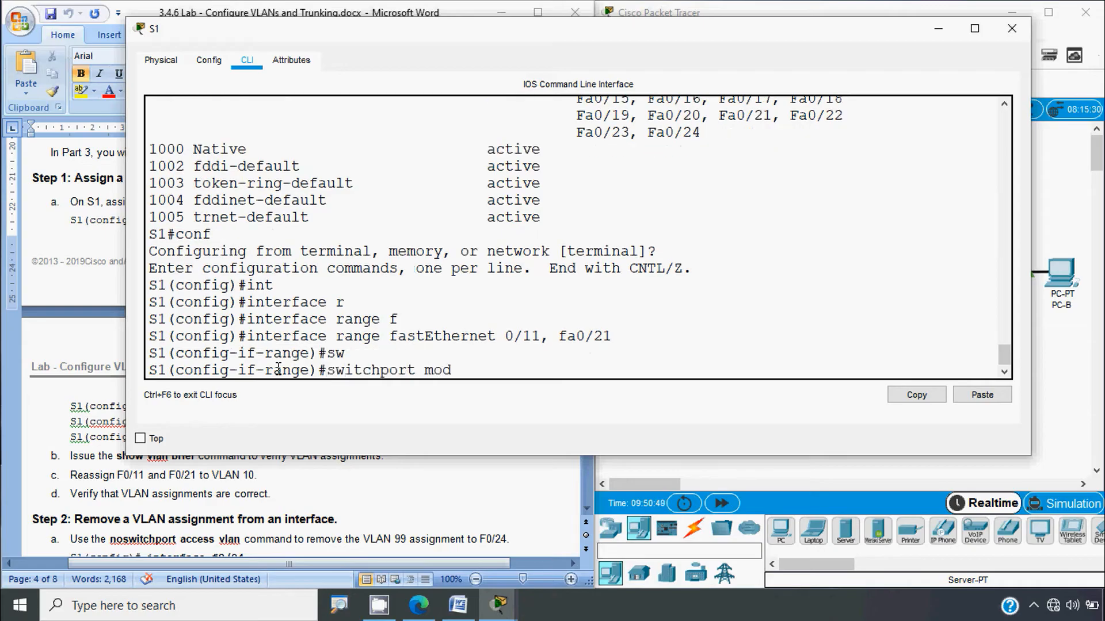
{"action": "type", "text": "d"}
{"action": "key", "text": "BackSpace"}
{"action": "key", "text": "BackSpace"}
{"action": "key", "text": "BackSpace"}
{"action": "type", "text": "a"}
{"action": "key", "text": "Tab"}
{"action": "key", "text": "Tab"}
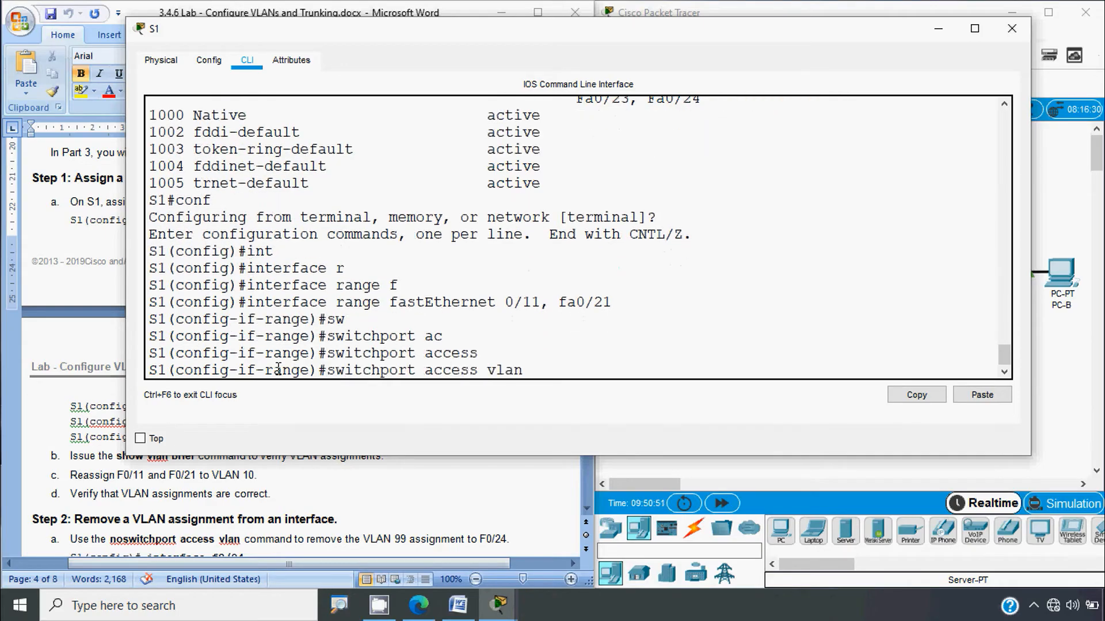
{"action": "type", "text": "10"}
{"action": "key", "text": "Return"}
{"action": "type", "text": "e)#e"}
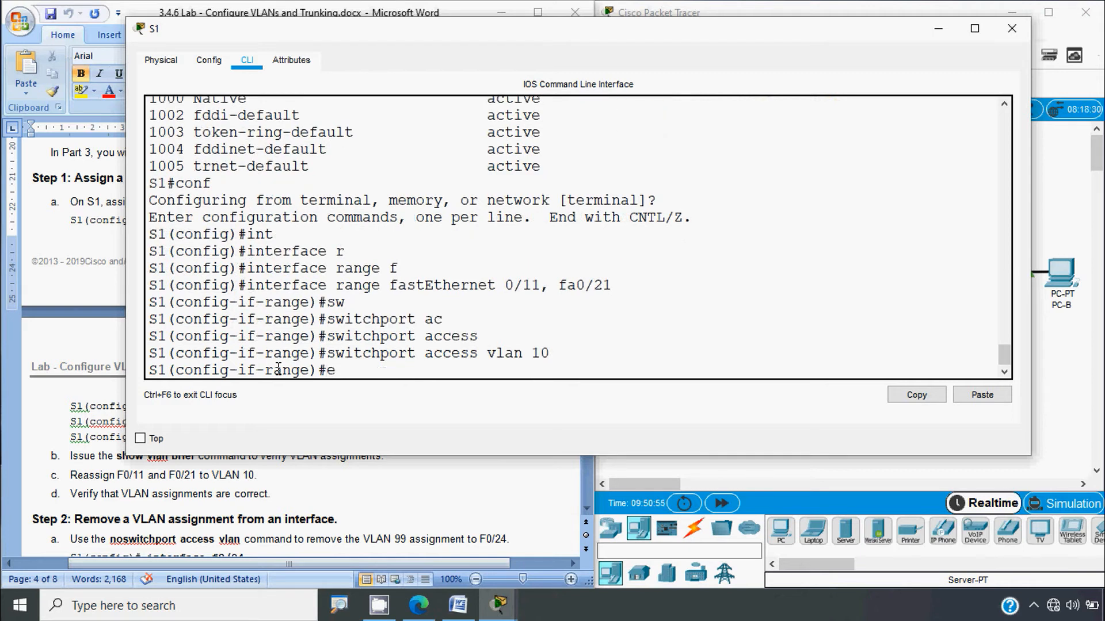
{"action": "type", "text": "nd"}
{"action": "key", "text": "Return"}
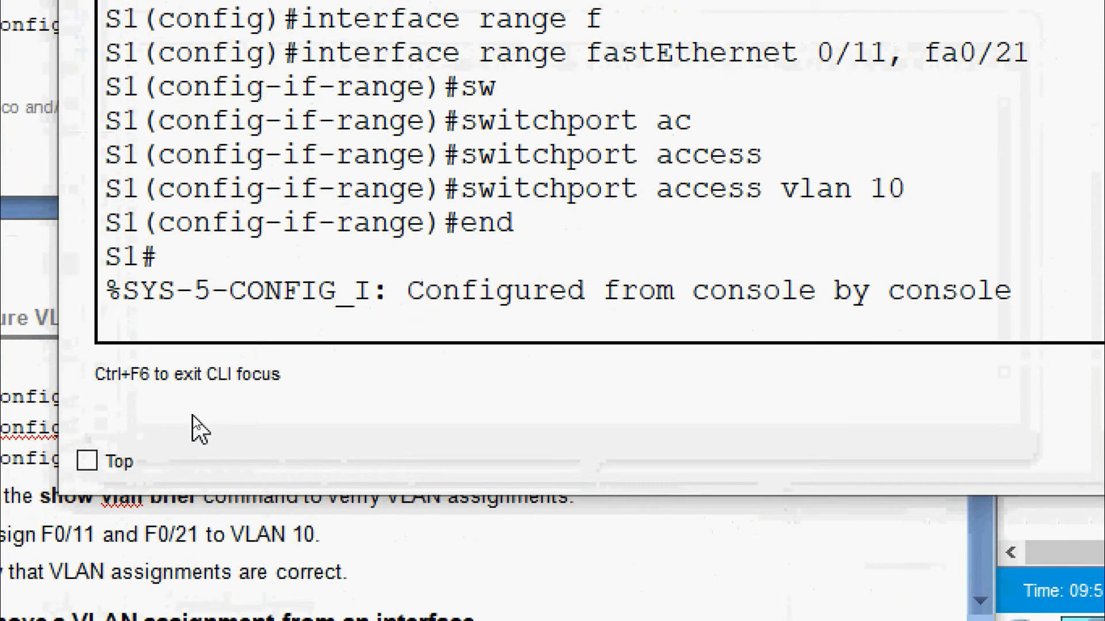
{"action": "key", "text": "Return"}
Step: Run show vlan brief on S1 and widen the console to fit the VLAN table
{"action": "type", "text": "sh"}
{"action": "key", "text": "Tab"}
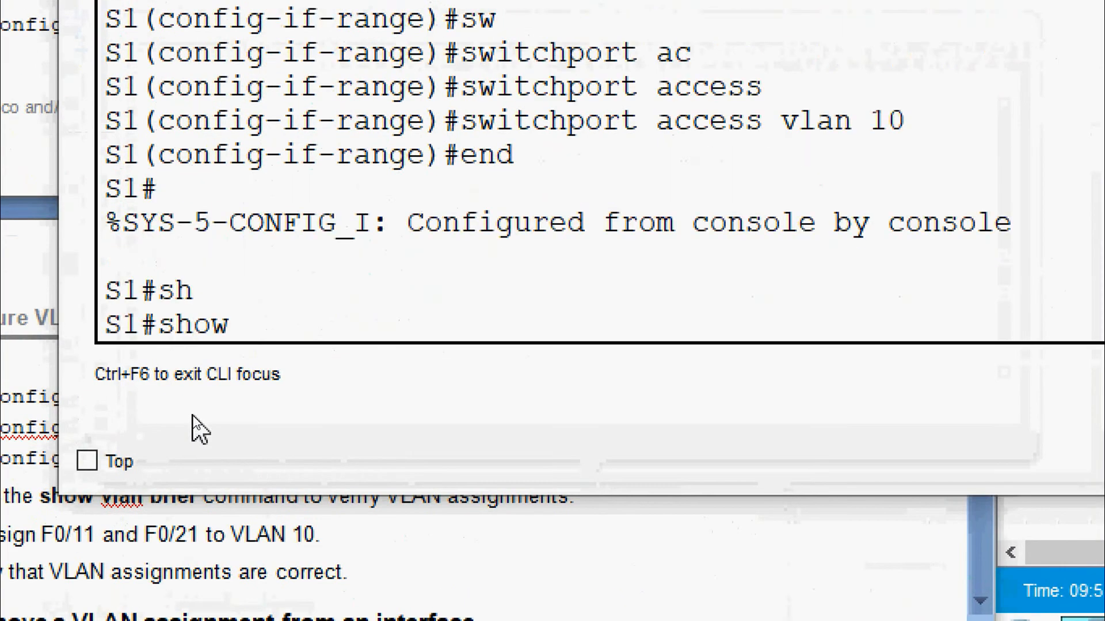
{"action": "type", "text": "vl"}
{"action": "key", "text": "Tab"}
{"action": "type", "text": "b"}
{"action": "key", "text": "Tab"}
{"action": "key", "text": "Return"}
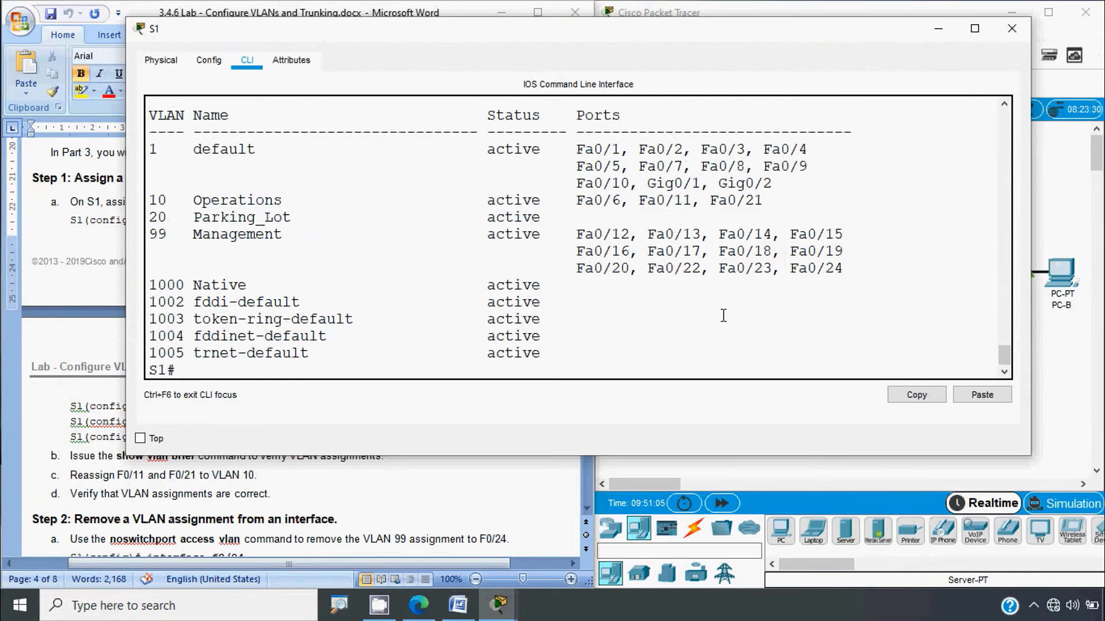
{"action": "left_click_drag", "start_coordinate": [1030, 271], "coordinate": [1069, 279]}
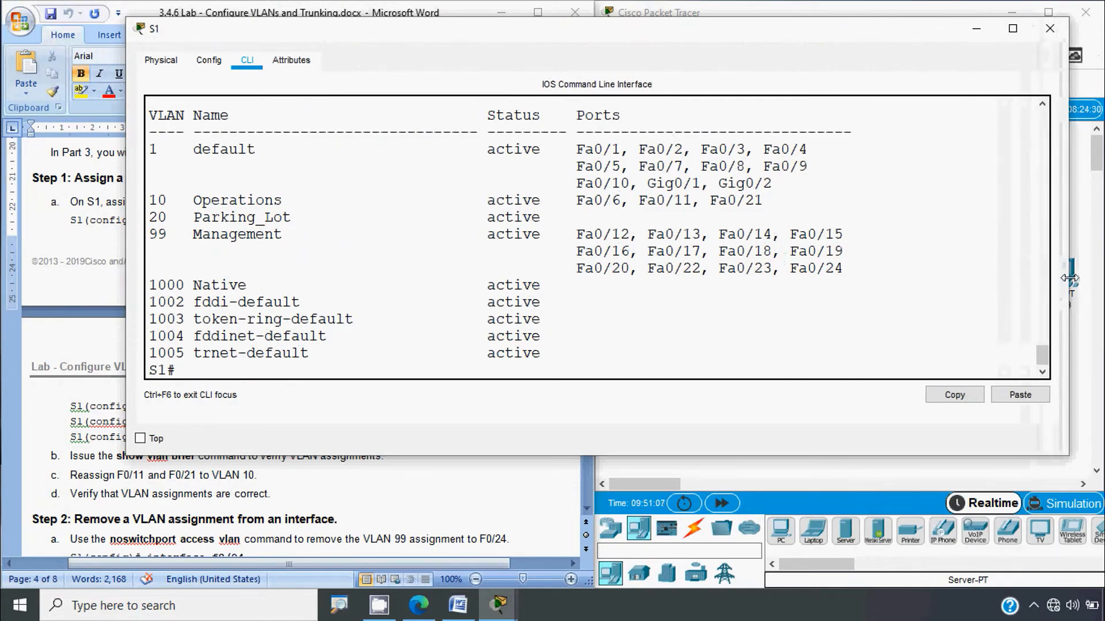
{"action": "left_click_drag", "start_coordinate": [127, 269], "coordinate": [25, 320]}
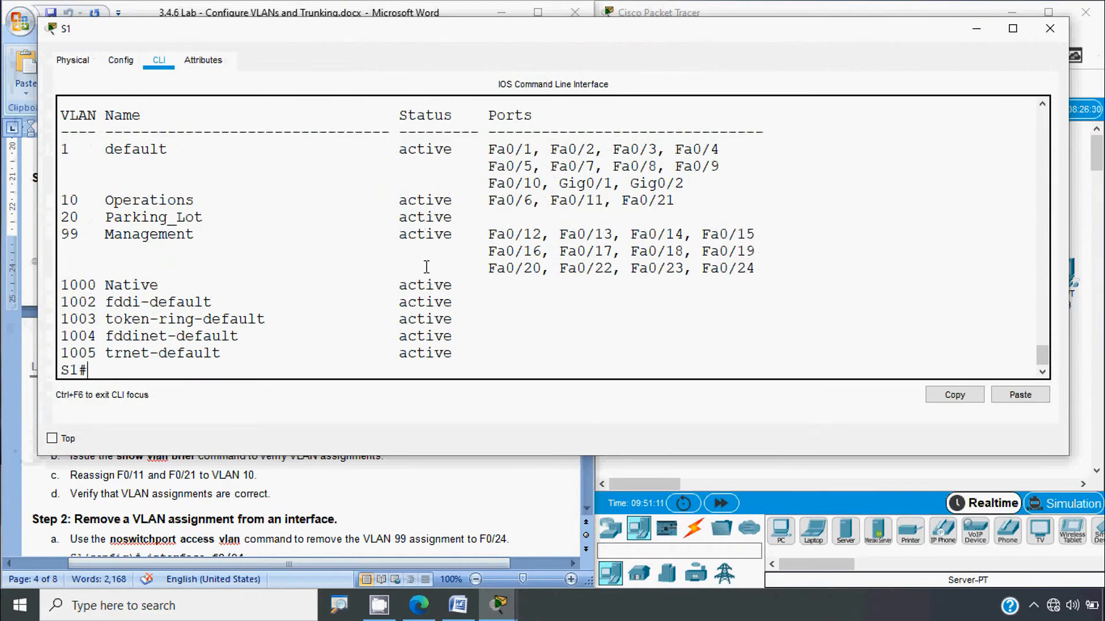
Step: Highlight the VLAN 99 Management ports, then Fa0/11 and Fa0/21 in the VLAN 10 row
{"action": "left_click_drag", "start_coordinate": [488, 234], "coordinate": [695, 265]}
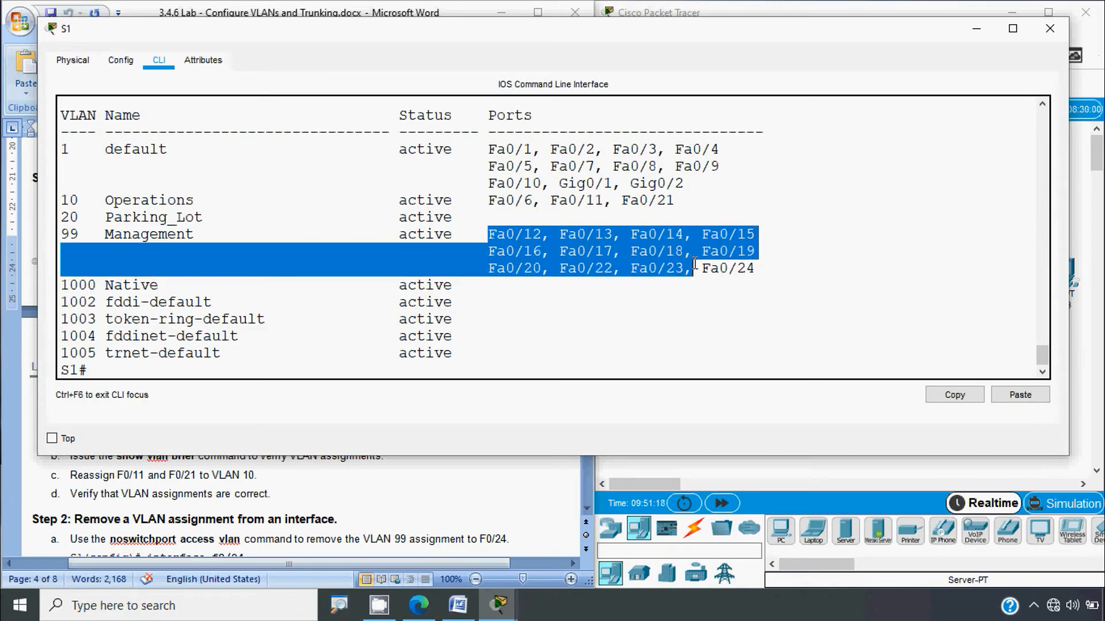
{"action": "left_click", "coordinate": [582, 262]}
{"action": "left_click_drag", "start_coordinate": [679, 204], "coordinate": [61, 203]}
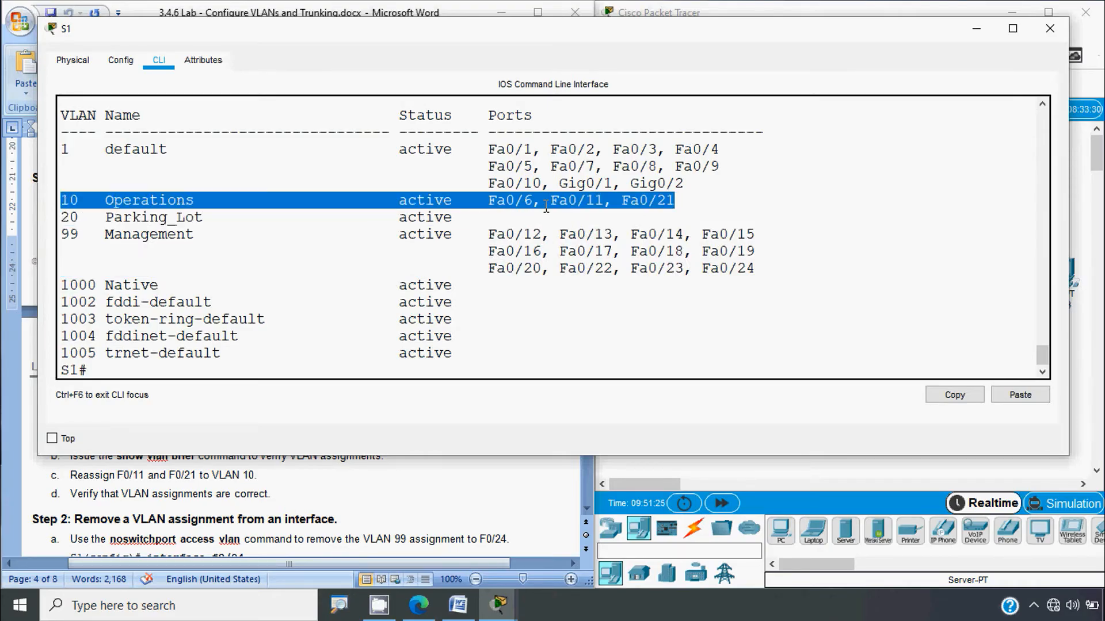
{"action": "left_click", "coordinate": [679, 203]}
{"action": "left_click_drag", "start_coordinate": [679, 203], "coordinate": [550, 201]}
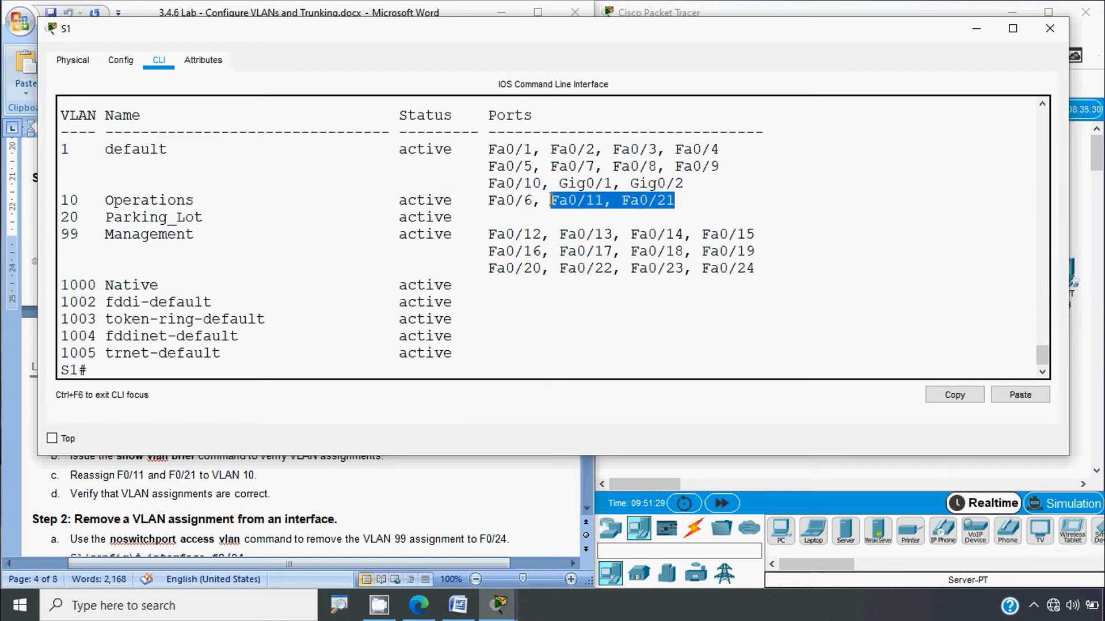
{"action": "left_click_drag", "start_coordinate": [88, 201], "coordinate": [61, 201]}
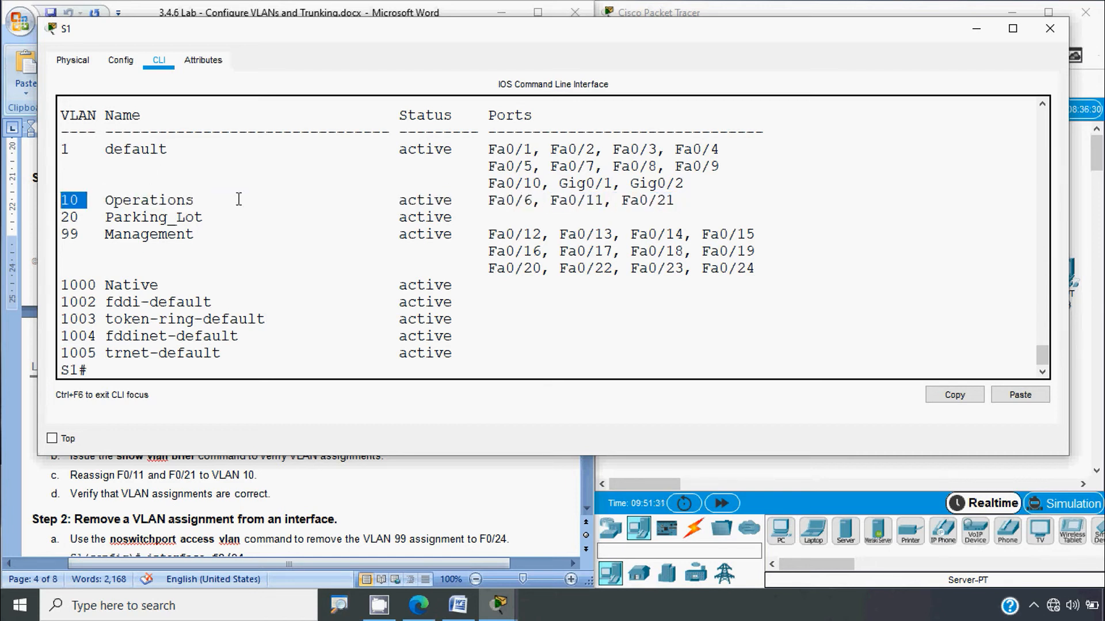
{"action": "left_click", "coordinate": [509, 214]}
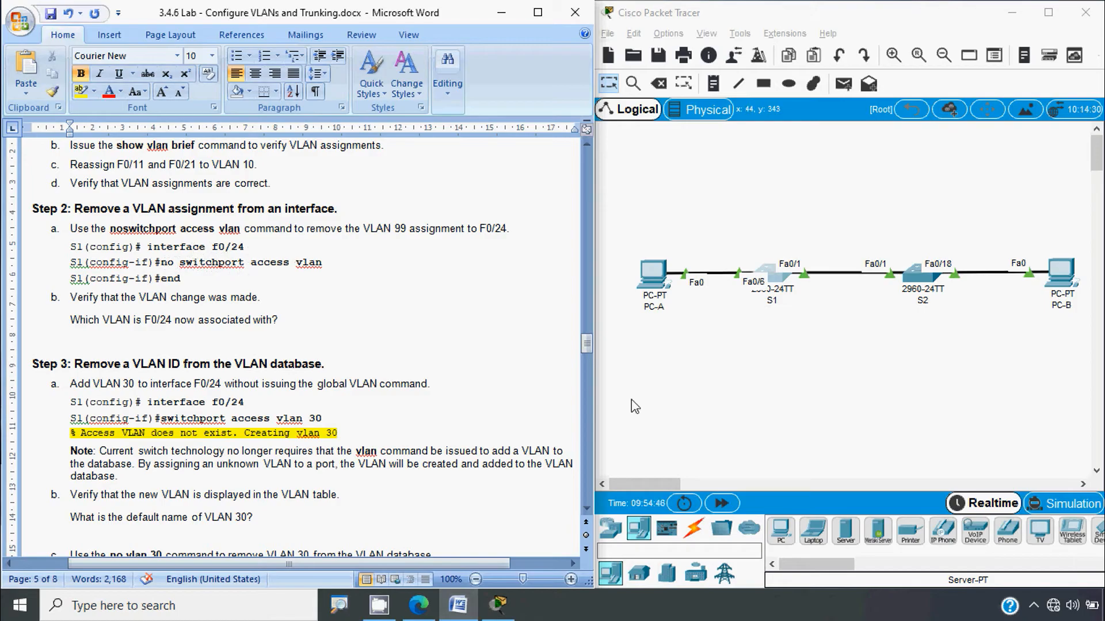
Step: Open S1's CLI and enter interface configuration for FastEthernet 0/24
{"action": "left_click", "coordinate": [787, 288]}
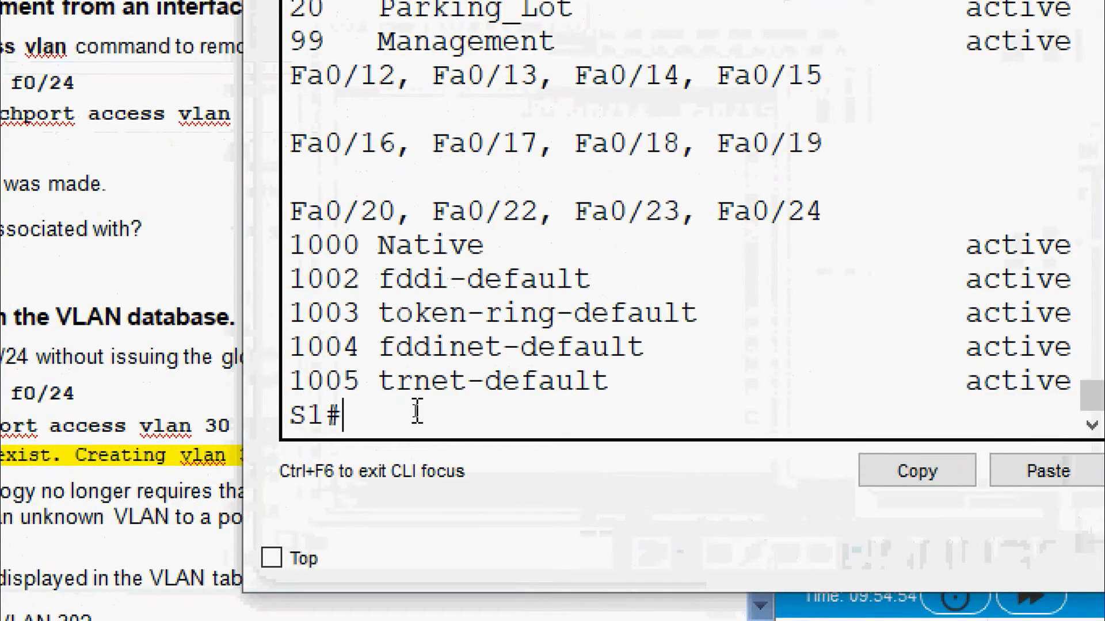
{"action": "type", "text": "conf"}
{"action": "key", "text": "Tab"}
{"action": "type", "text": "t"}
{"action": "key", "text": "Tab"}
{"action": "key", "text": "Return"}
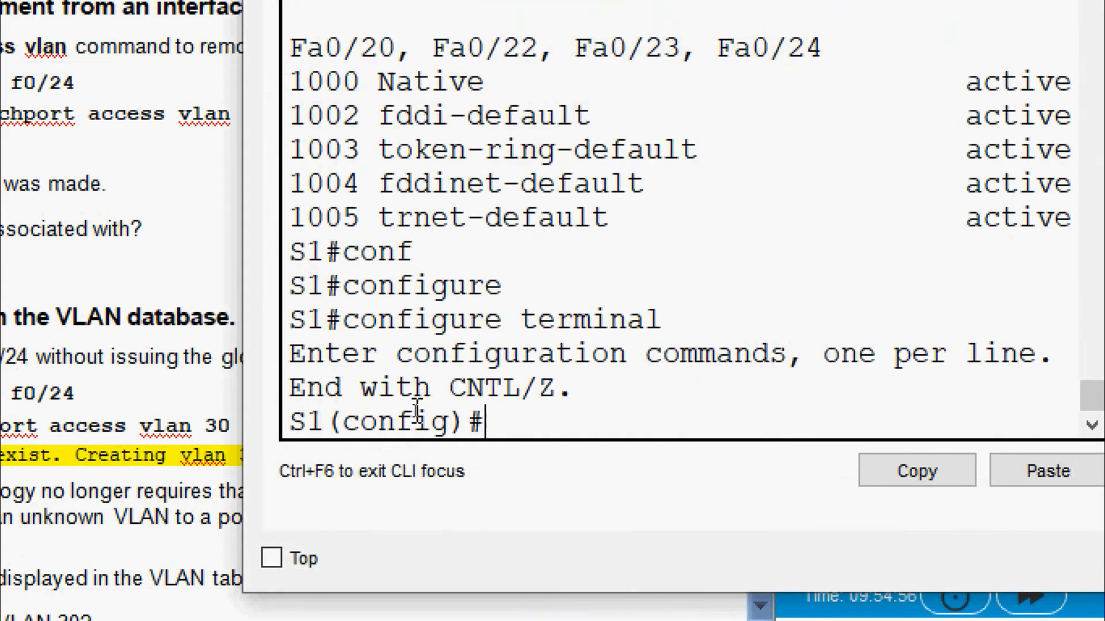
{"action": "type", "text": "inter"}
{"action": "key", "text": "Tab"}
{"action": "type", "text": "g"}
{"action": "key", "text": "Tab"}
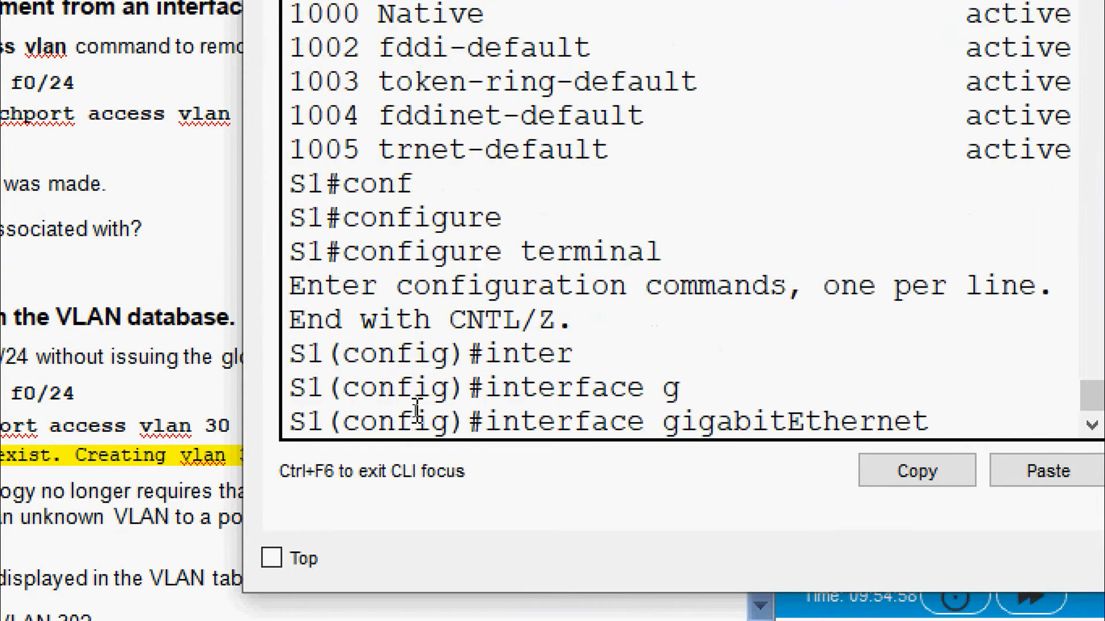
{"action": "key", "text": "BackSpace"}
{"action": "key", "text": "BackSpace"}
{"action": "key", "text": "BackSpace"}
{"action": "key", "text": "BackSpace"}
{"action": "key", "text": "BackSpace"}
{"action": "key", "text": "BackSpace"}
{"action": "key", "text": "BackSpace"}
{"action": "key", "text": "BackSpace"}
{"action": "key", "text": "BackSpace"}
{"action": "key", "text": "BackSpace"}
{"action": "key", "text": "BackSpace"}
{"action": "key", "text": "BackSpace"}
{"action": "key", "text": "BackSpace"}
{"action": "key", "text": "BackSpace"}
{"action": "key", "text": "BackSpace"}
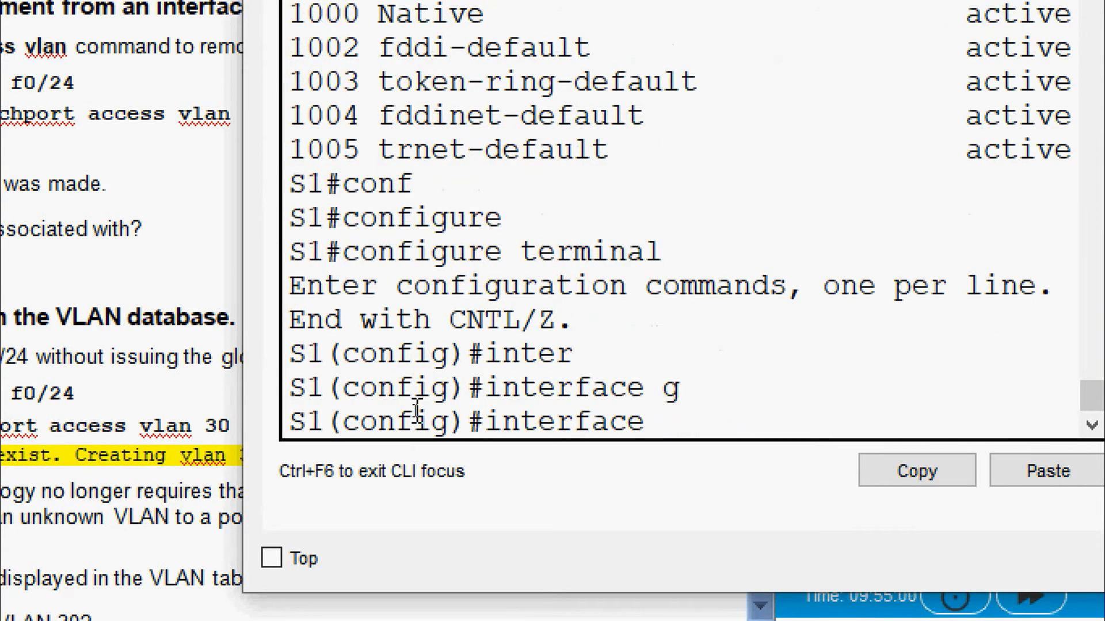
{"action": "type", "text": "f"}
{"action": "key", "text": "Tab"}
{"action": "type", "text": "0/24"}
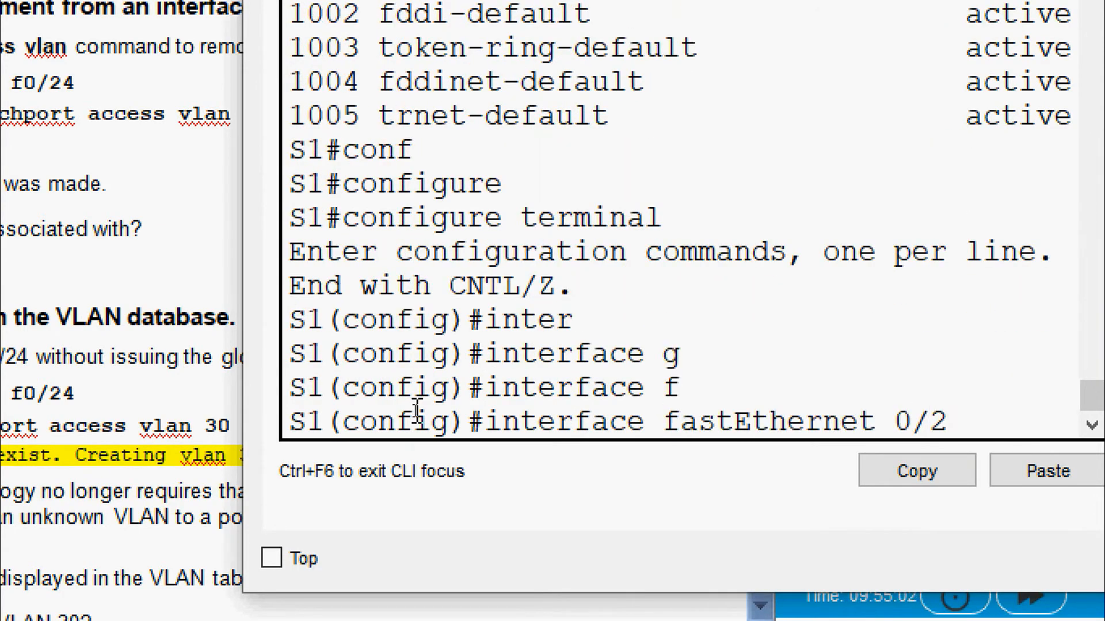
{"action": "key", "text": "Return"}
Step: Remove F0/24's access VLAN with 'no switchport access vlan' and exit configuration mode
{"action": "type", "text": "no "}
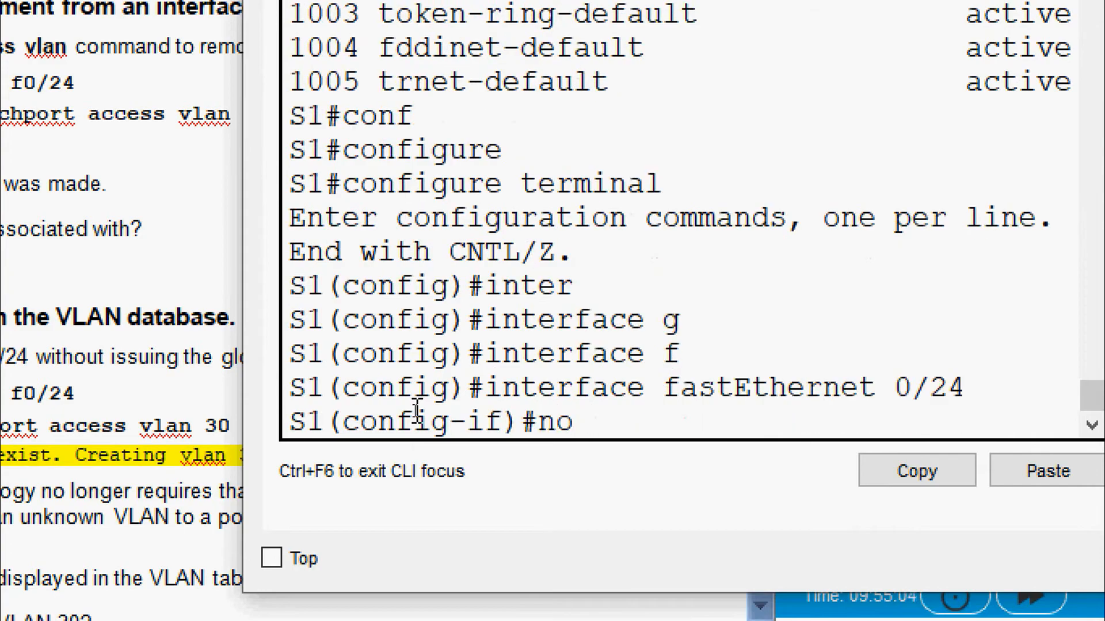
{"action": "type", "text": "sw"}
{"action": "key", "text": "Tab"}
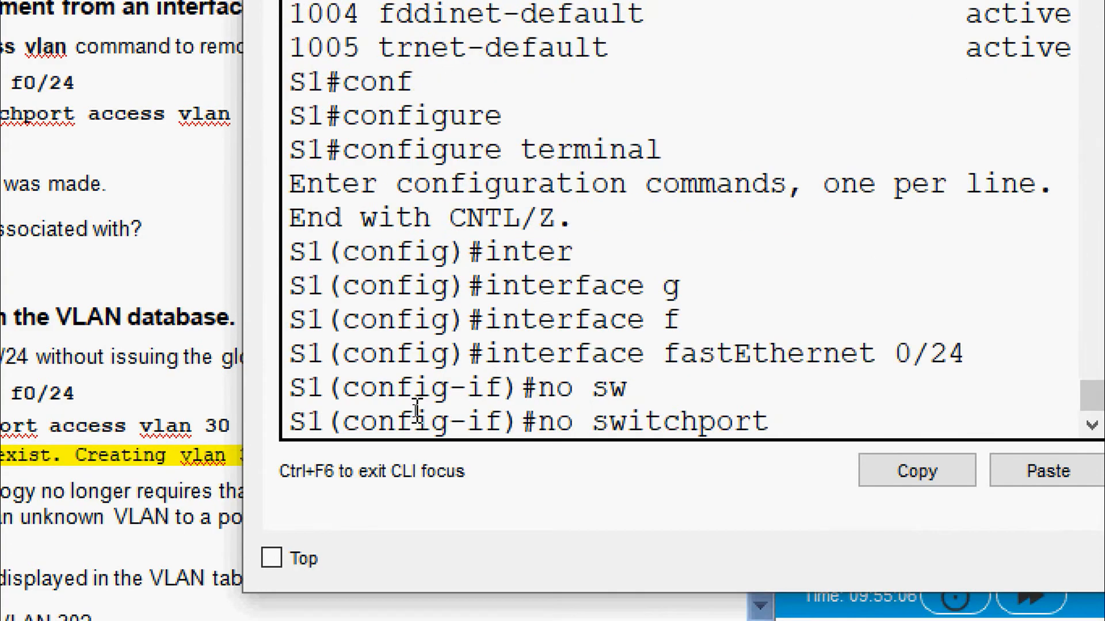
{"action": "type", "text": "ac"}
{"action": "key", "text": "Tab"}
{"action": "type", "text": "v"}
{"action": "key", "text": "Tab"}
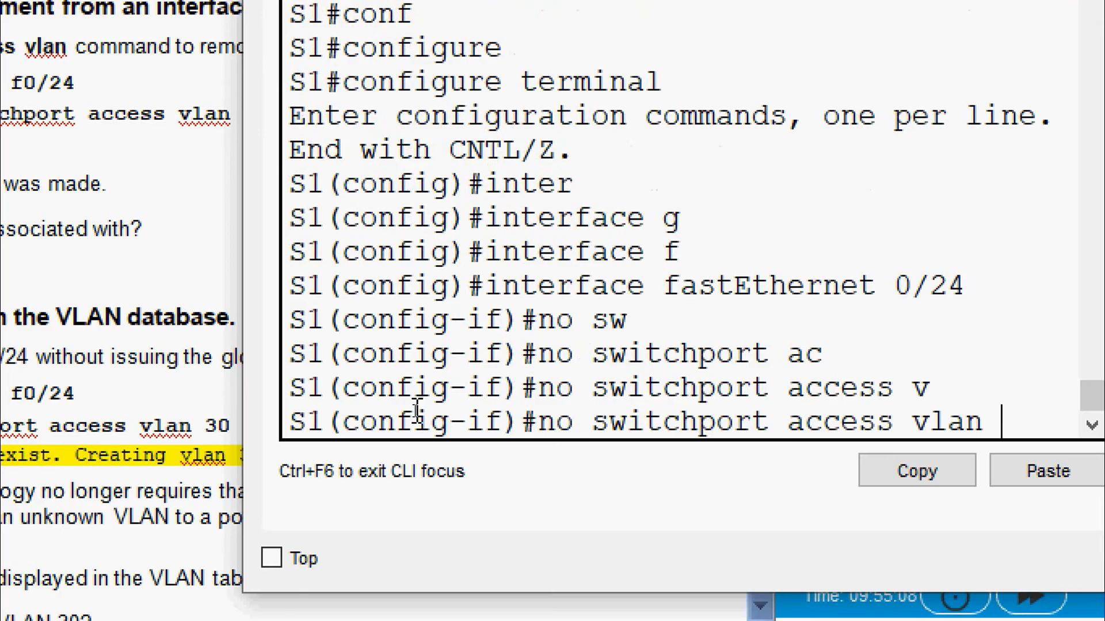
{"action": "type", "text": "?"}
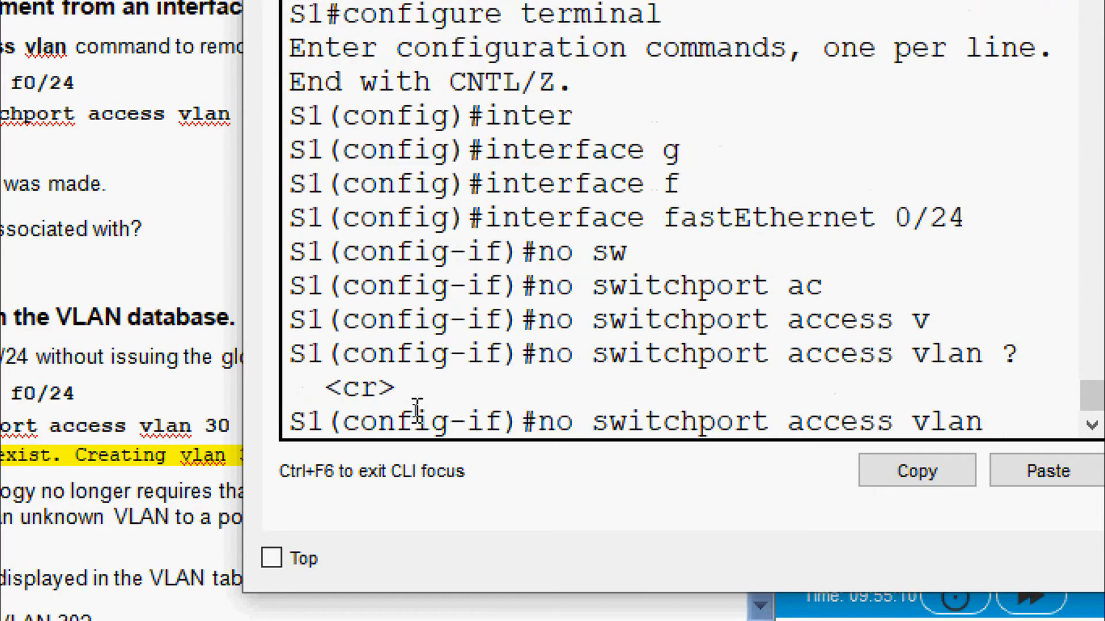
{"action": "key", "text": "Return"}
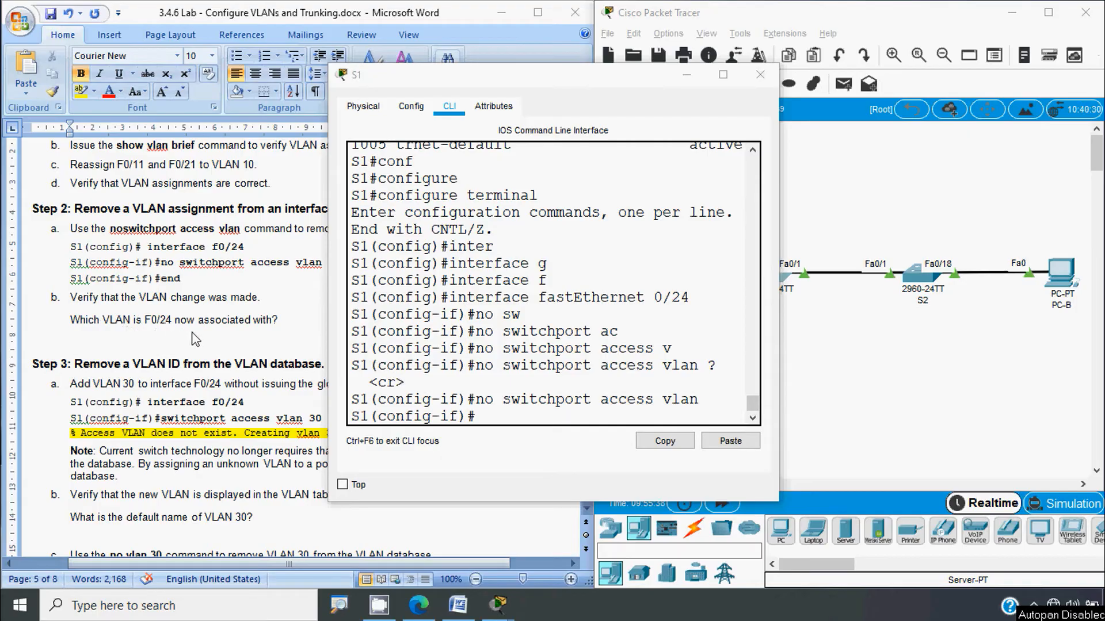
{"action": "left_click", "coordinate": [491, 417]}
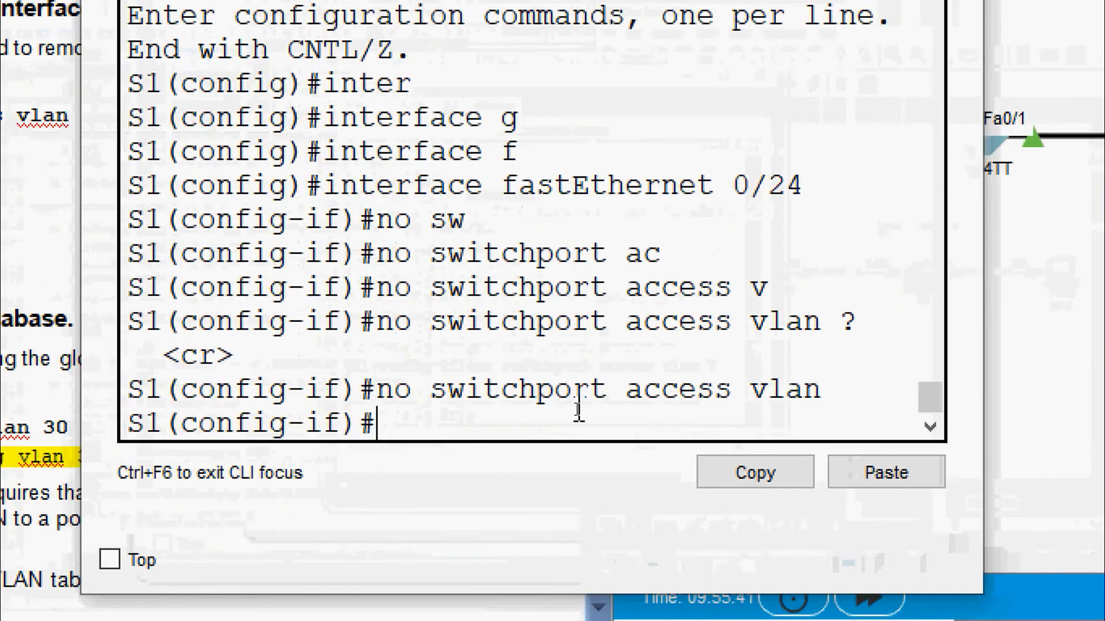
{"action": "type", "text": "end"}
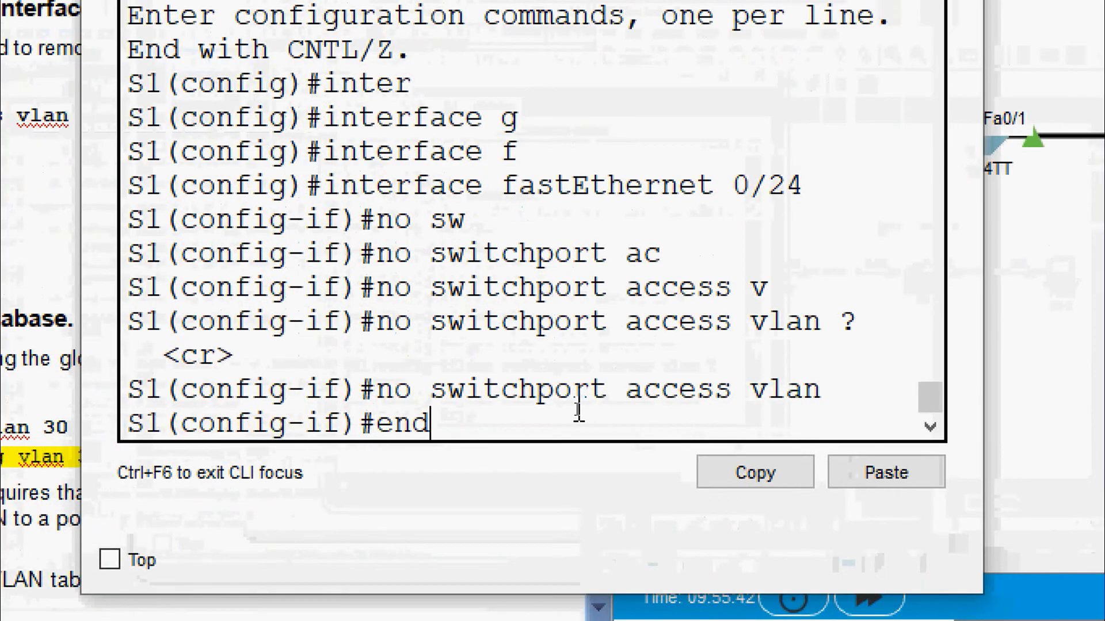
{"action": "key", "text": "Return"}
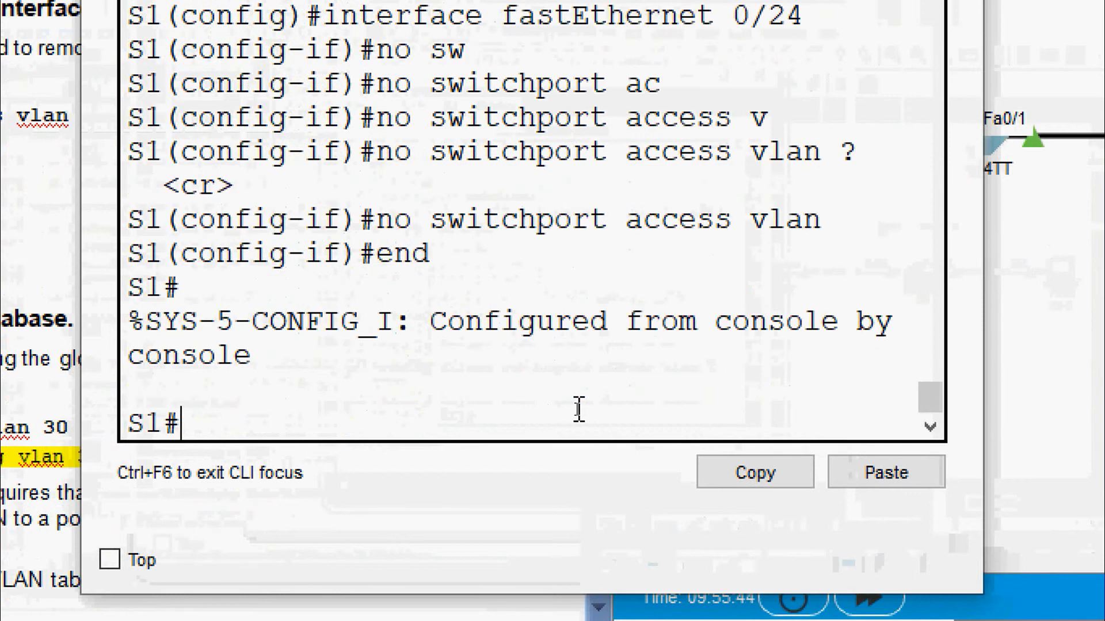
{"action": "type", "text": "sh"}
{"action": "key", "text": "Tab"}
Step: Show S1's VLAN brief and highlight Fa0/24 now listed under default VLAN 1
{"action": "type", "text": "vl"}
{"action": "key", "text": "Tab"}
{"action": "type", "text": "b"}
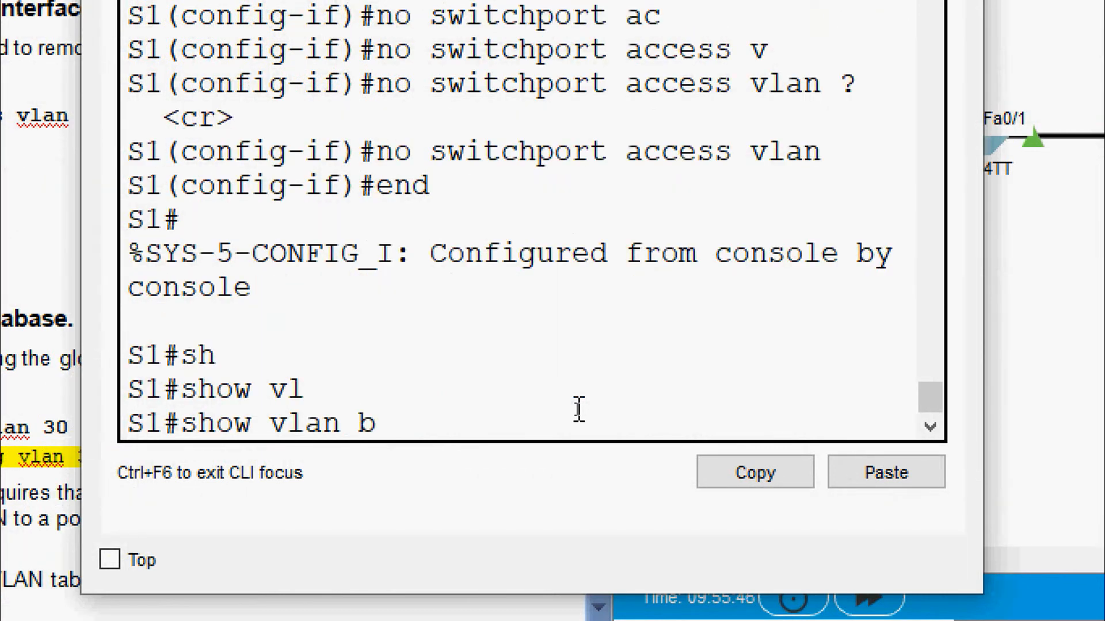
{"action": "key", "text": "Tab"}
{"action": "key", "text": "Return"}
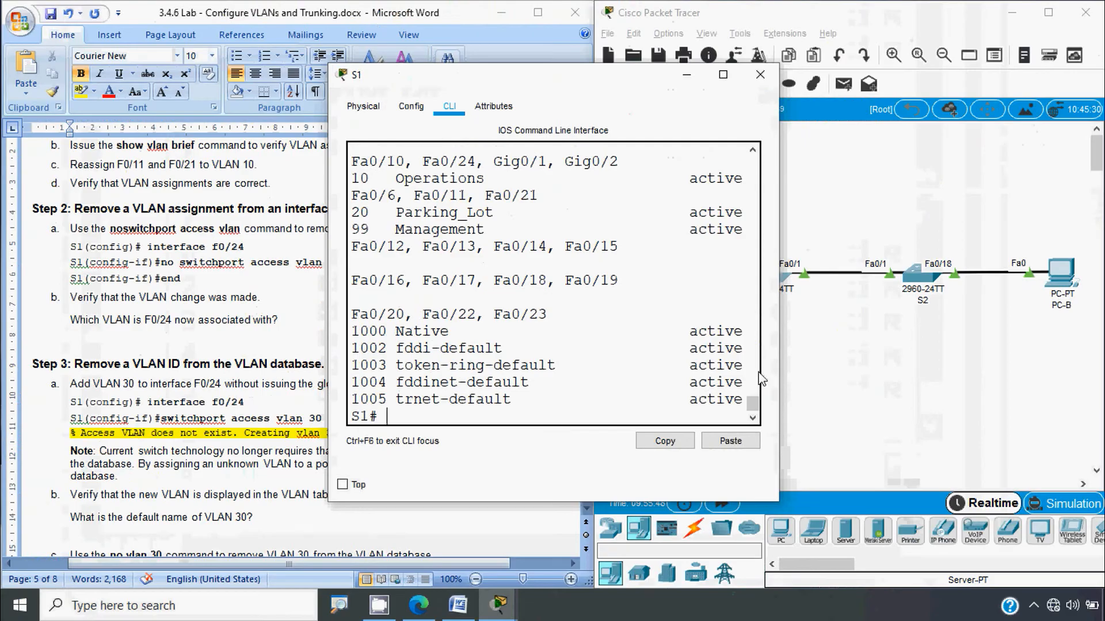
{"action": "left_click_drag", "start_coordinate": [782, 344], "coordinate": [970, 343]}
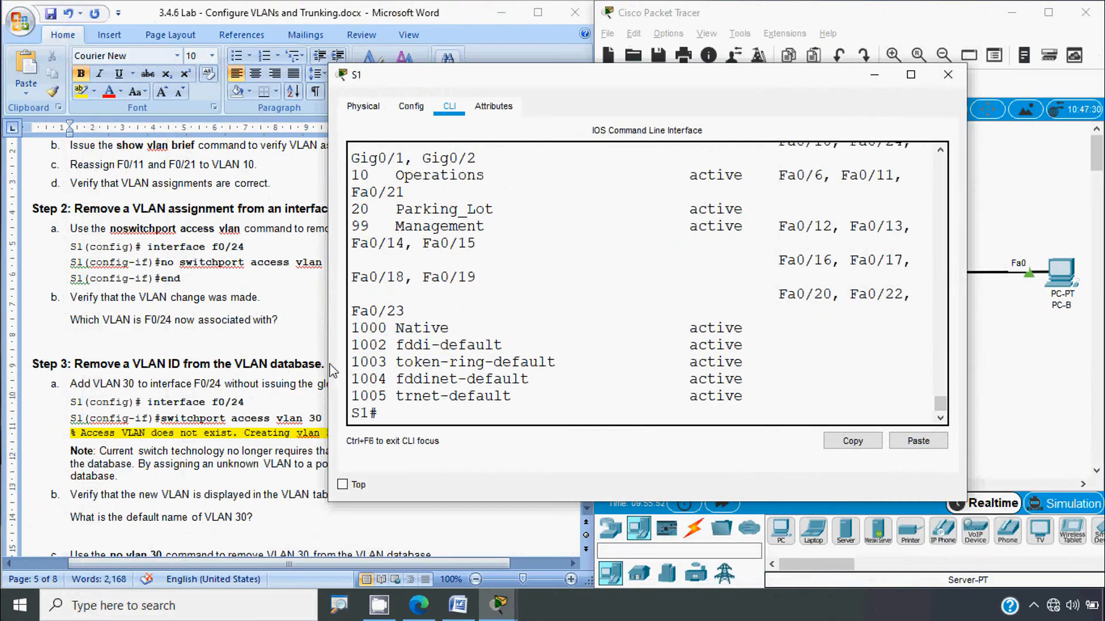
{"action": "left_click_drag", "start_coordinate": [331, 371], "coordinate": [43, 384]}
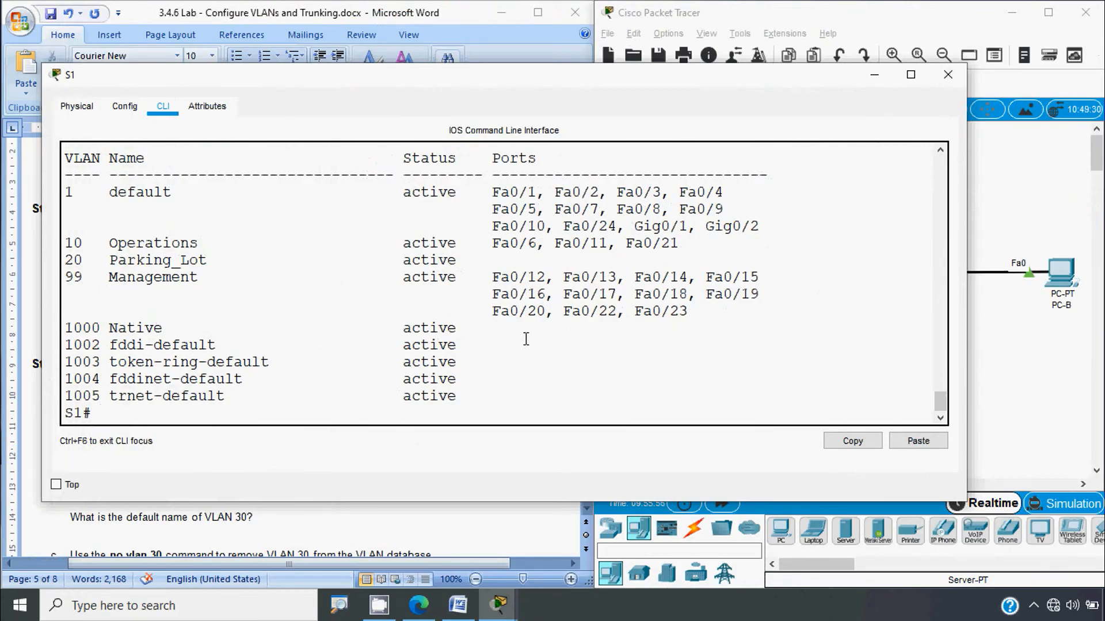
{"action": "left_click_drag", "start_coordinate": [691, 311], "coordinate": [492, 278]}
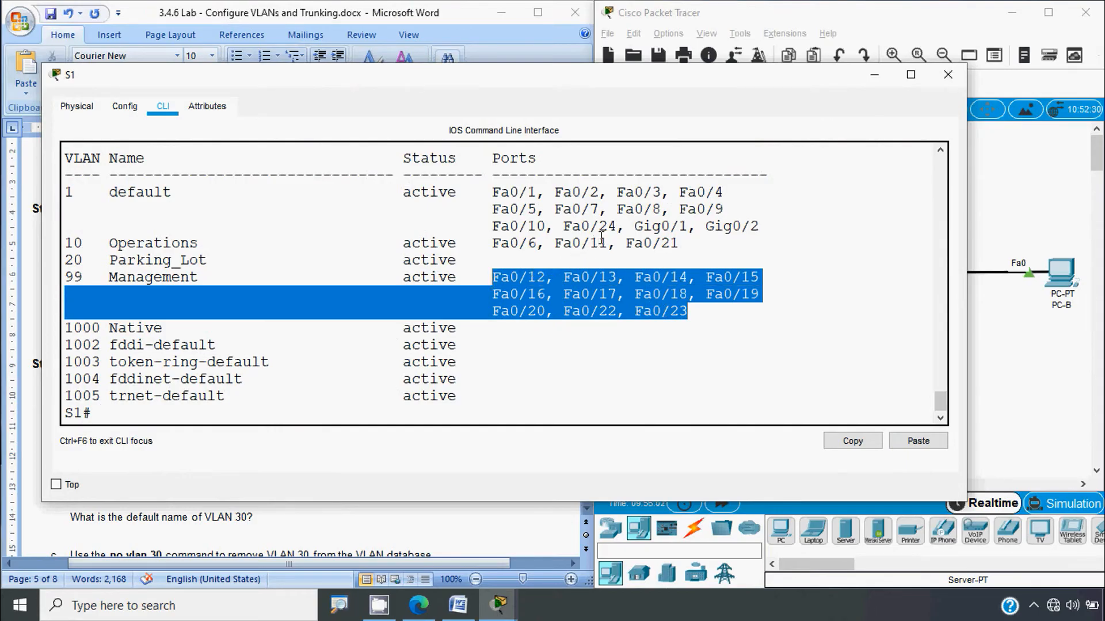
{"action": "left_click_drag", "start_coordinate": [615, 228], "coordinate": [66, 191]}
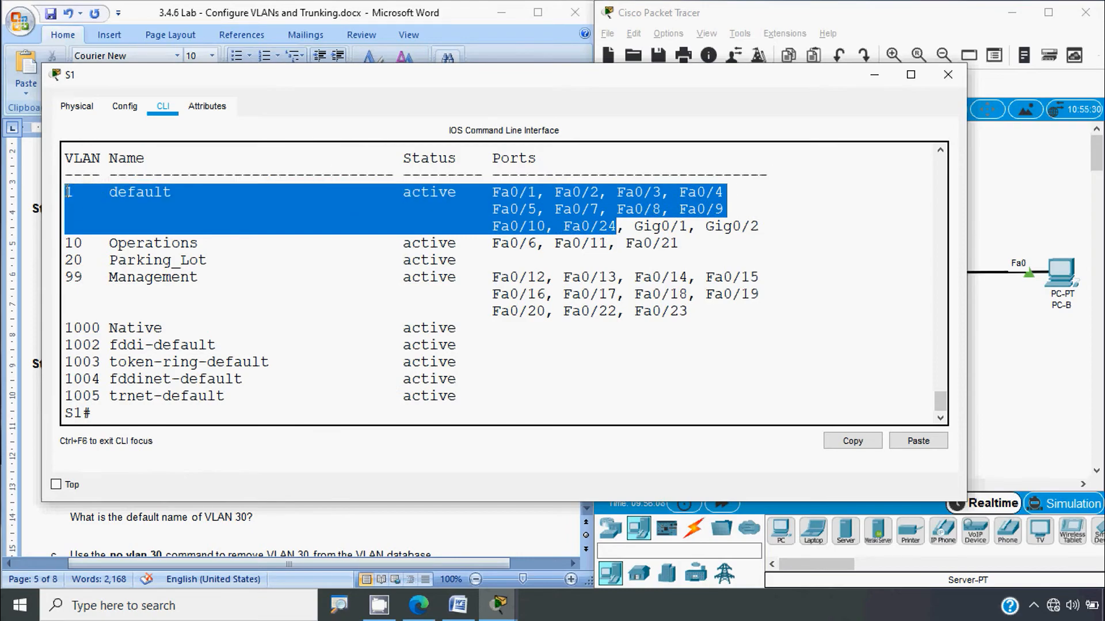
{"action": "left_click", "coordinate": [465, 232]}
Step: Close S1's window and scroll the Word handout to Step 3, marking f0/24 in it
{"action": "left_click", "coordinate": [948, 74]}
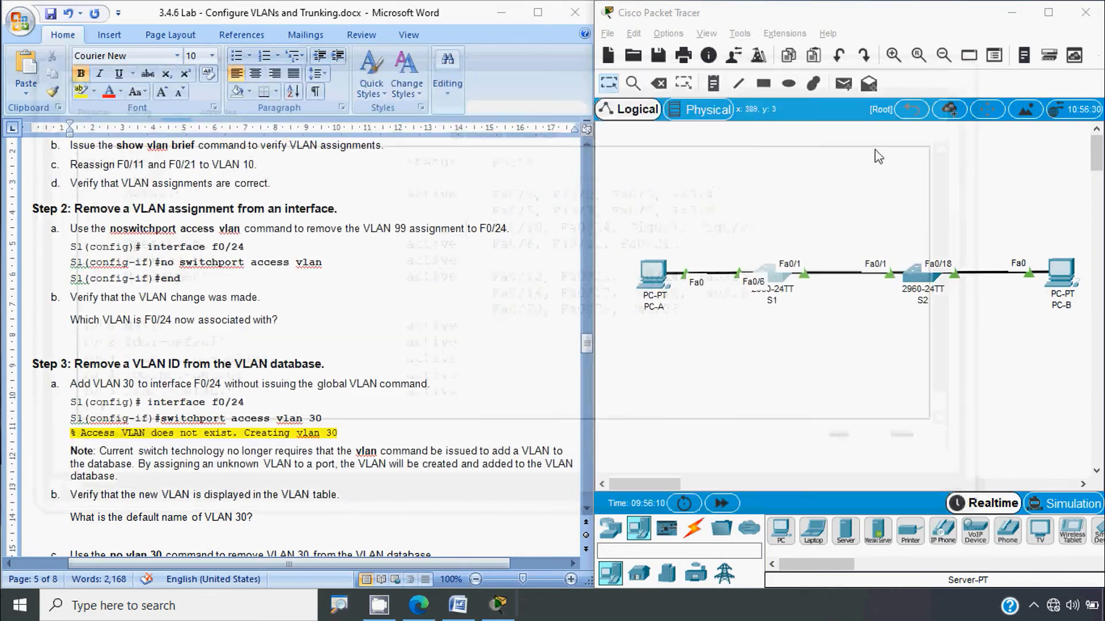
{"action": "key", "text": "alt+Tab"}
{"action": "scroll", "coordinate": [123, 328], "scroll_direction": "down", "scroll_amount": 3}
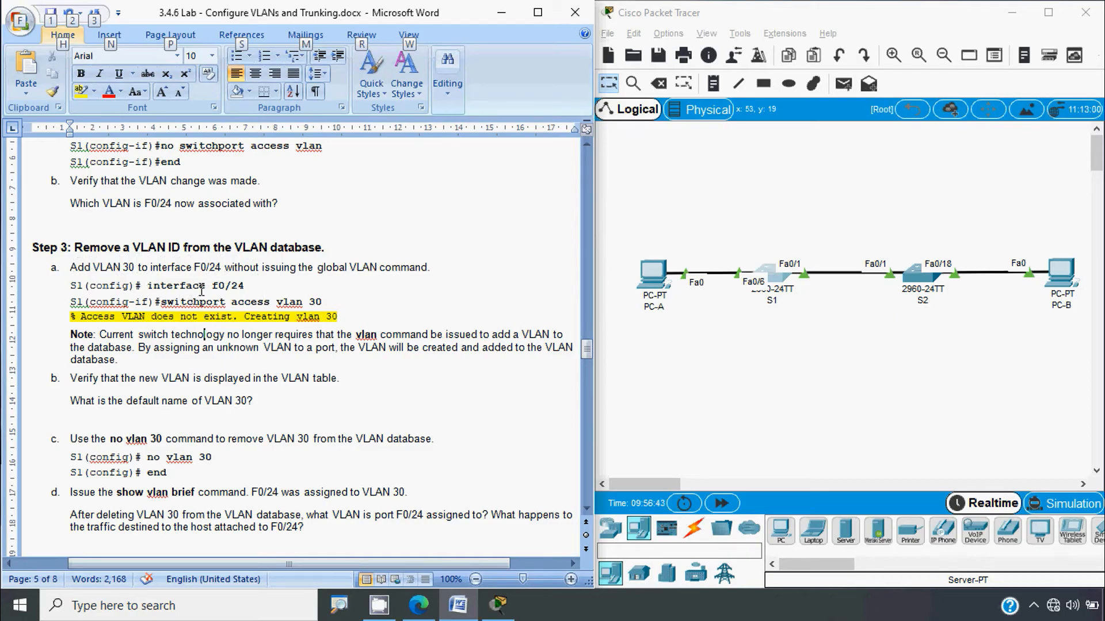
{"action": "left_click_drag", "start_coordinate": [212, 287], "coordinate": [245, 286]}
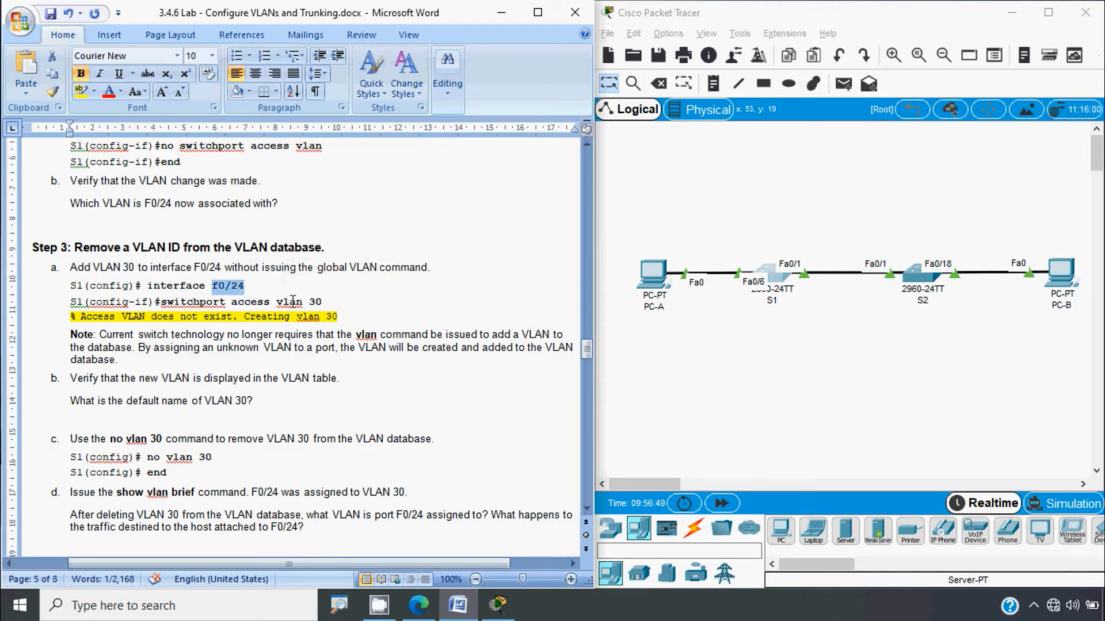
{"action": "scroll", "coordinate": [120, 332], "scroll_direction": "down", "scroll_amount": 1}
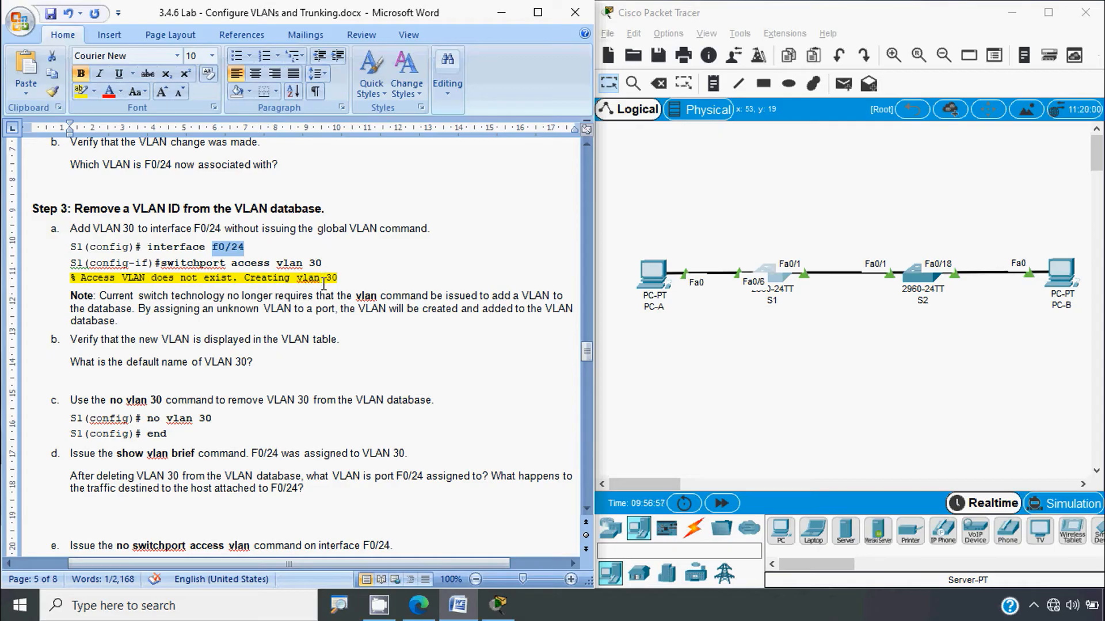
{"action": "key", "text": "alt"}
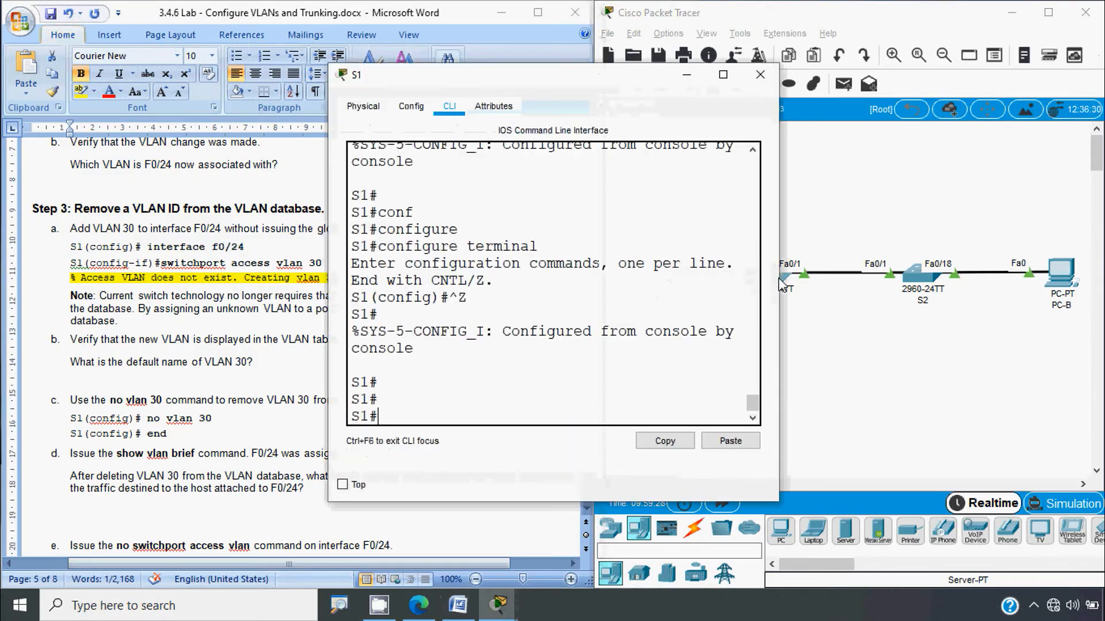
Step: In S1's CLI, enter global configuration and select interface FastEthernet 0/24
{"action": "left_click", "coordinate": [774, 275]}
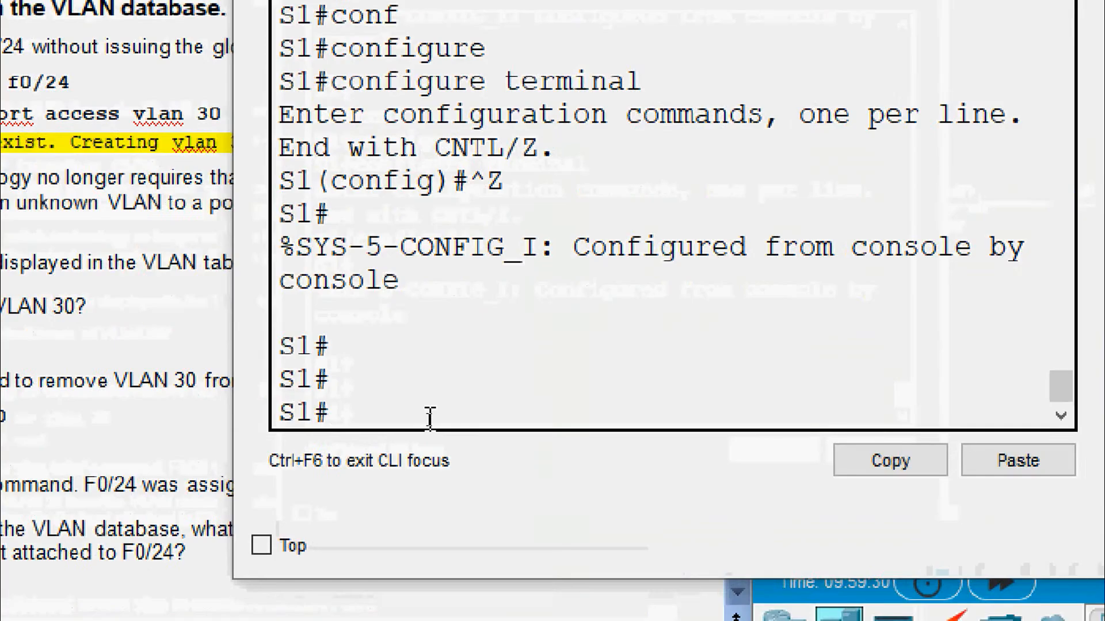
{"action": "type", "text": "conf"}
{"action": "key", "text": "Tab"}
{"action": "type", "text": "t"}
{"action": "key", "text": "Tab"}
{"action": "key", "text": "Return"}
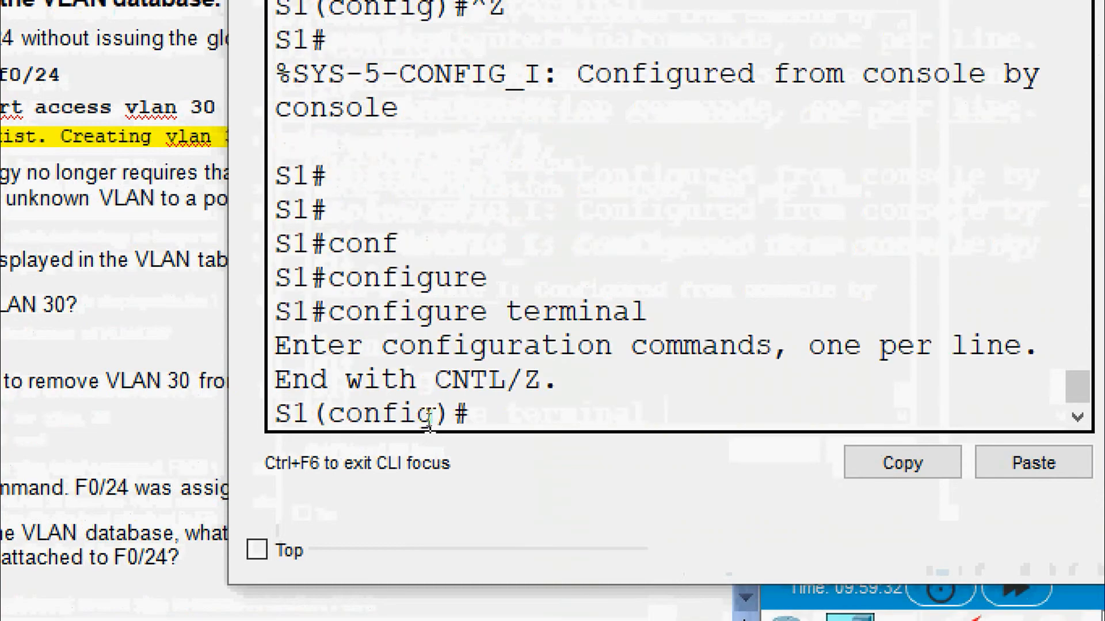
{"action": "type", "text": "inter"}
{"action": "key", "text": "Tab"}
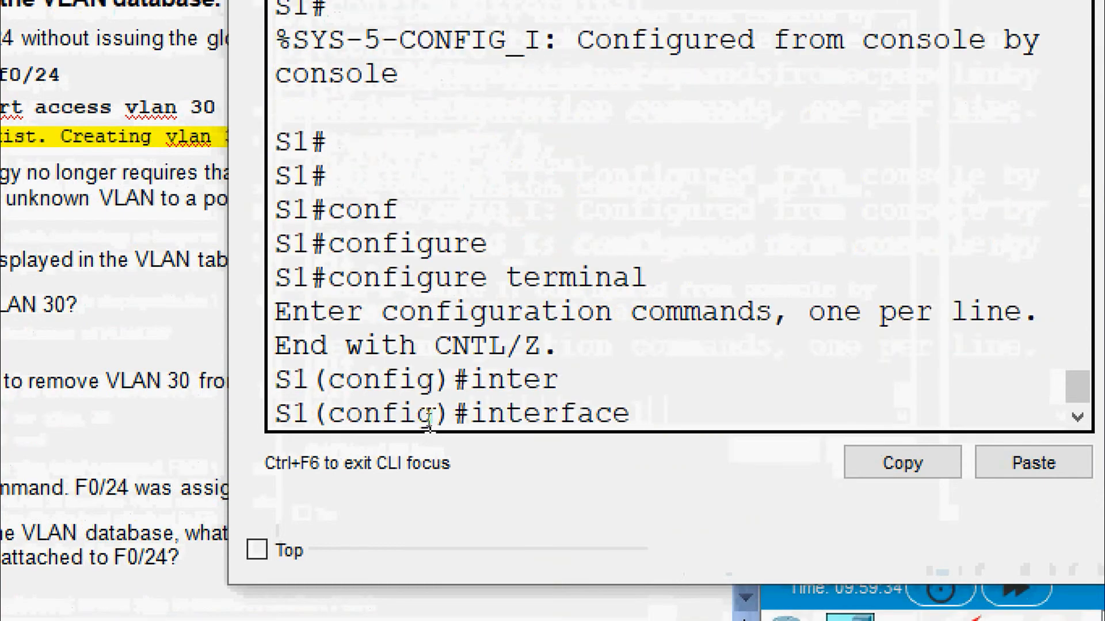
{"action": "type", "text": "f"}
{"action": "key", "text": "Tab"}
{"action": "type", "text": "0/"}
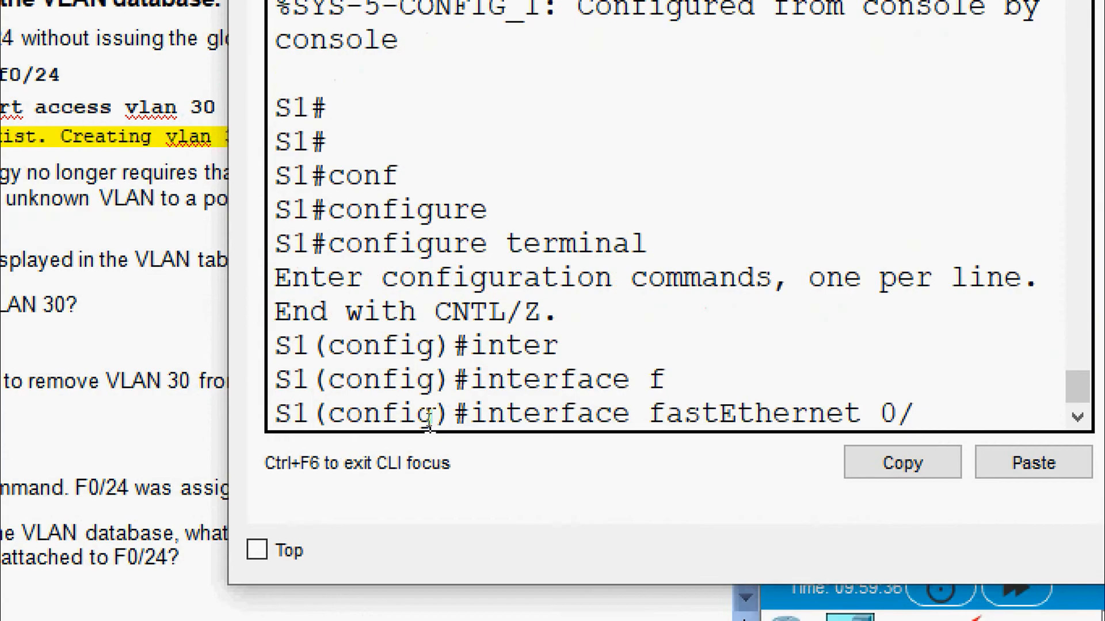
{"action": "type", "text": "24"}
{"action": "key", "text": "Return"}
Step: Assign Fa0/24 to access VLAN 30 with switchport access vlan 30
{"action": "type", "text": "sw"}
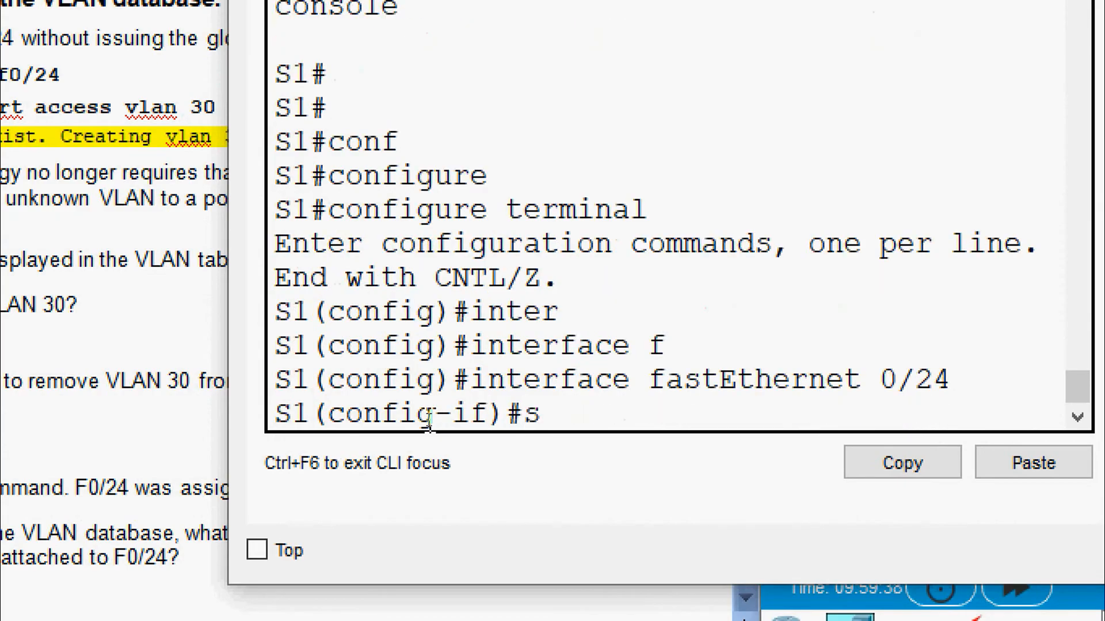
{"action": "key", "text": "Tab"}
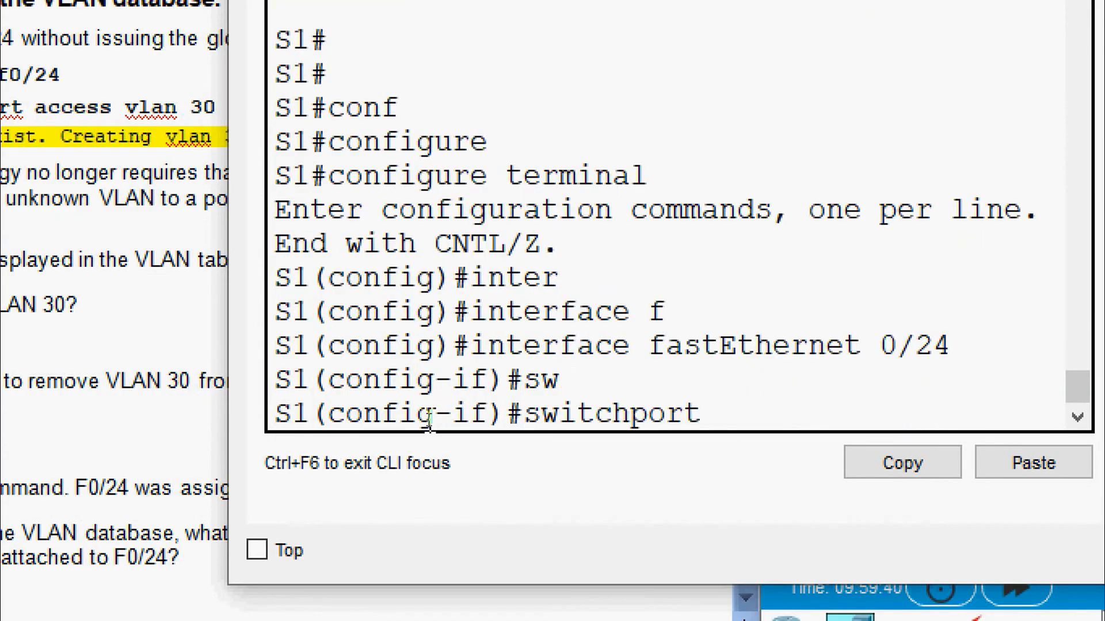
{"action": "type", "text": "ac"}
{"action": "key", "text": "Tab"}
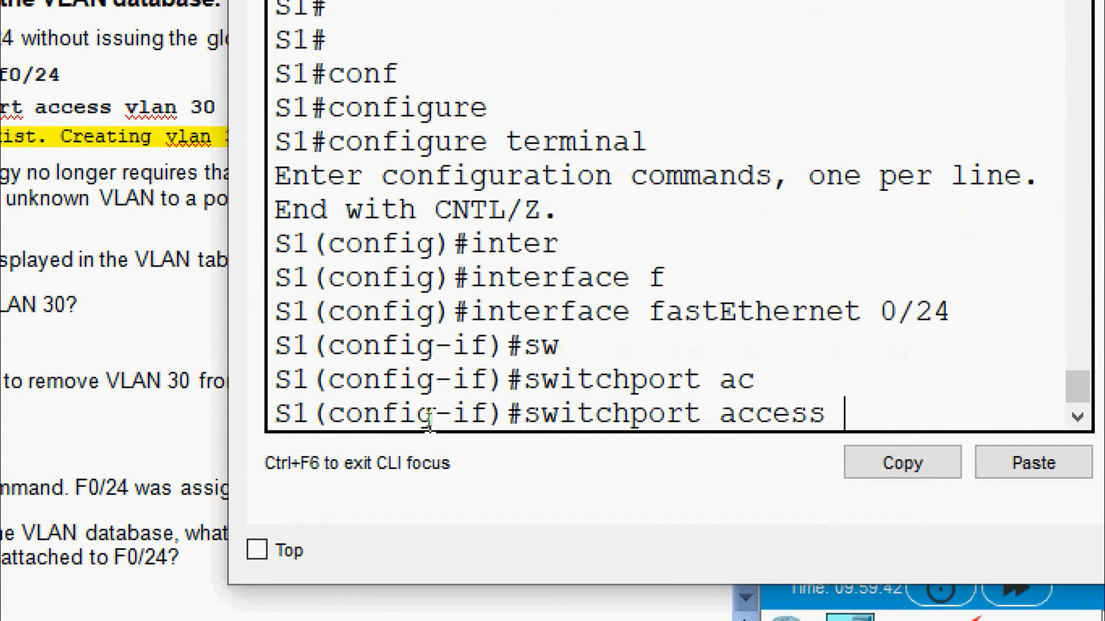
{"action": "type", "text": "v"}
{"action": "key", "text": "Tab"}
{"action": "type", "text": "30"}
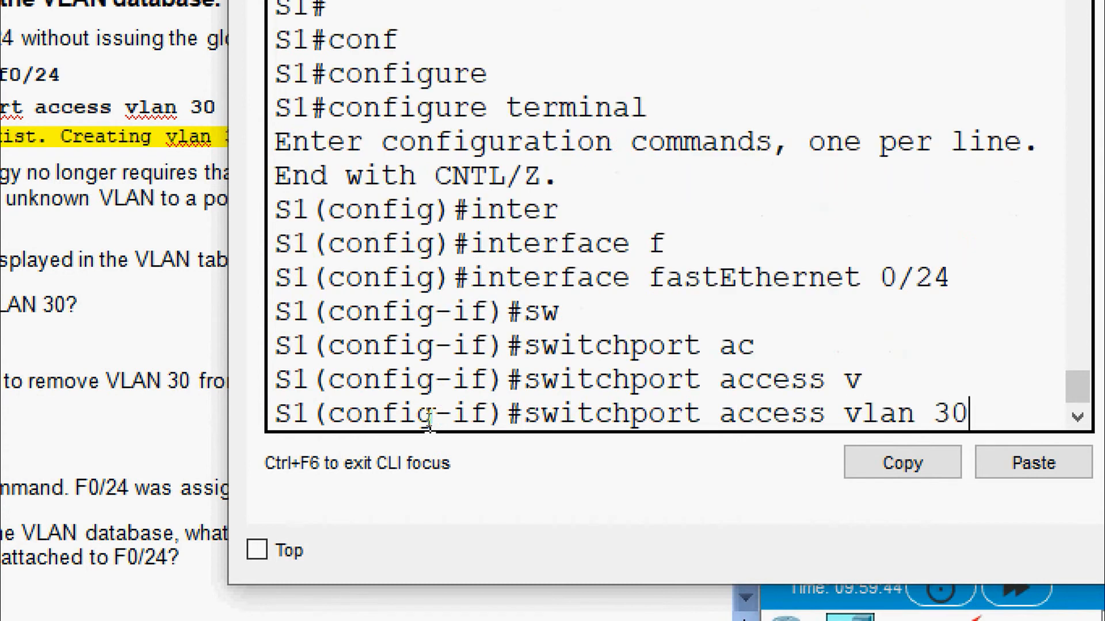
{"action": "key", "text": "Return"}
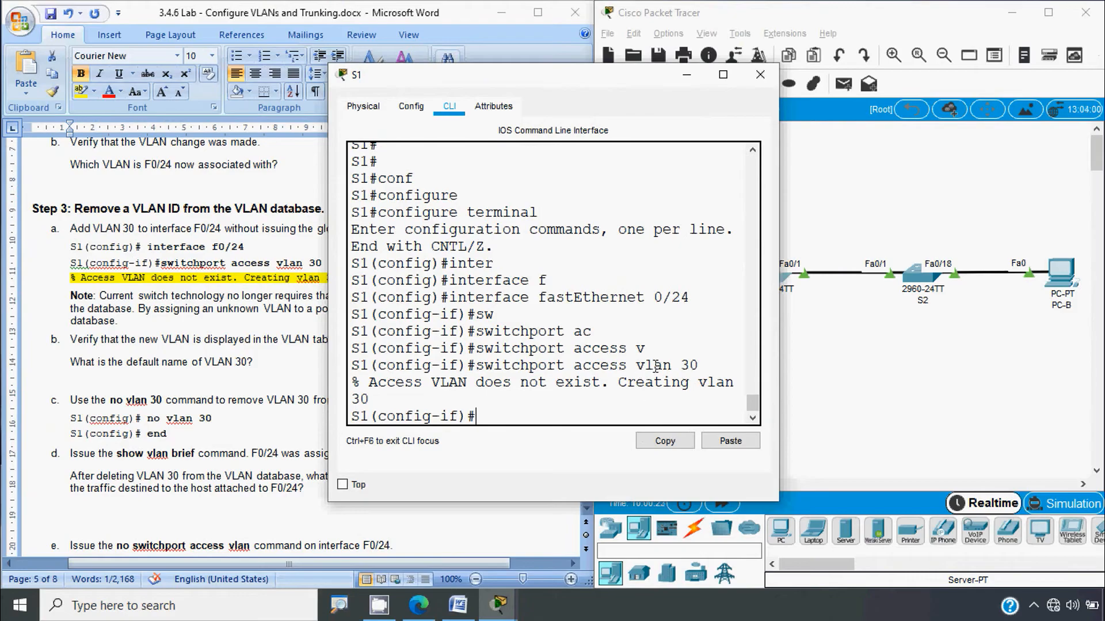
Step: Highlight the VLAN 30 creation message and compare it against the lab document
{"action": "left_click_drag", "start_coordinate": [626, 383], "coordinate": [725, 383]}
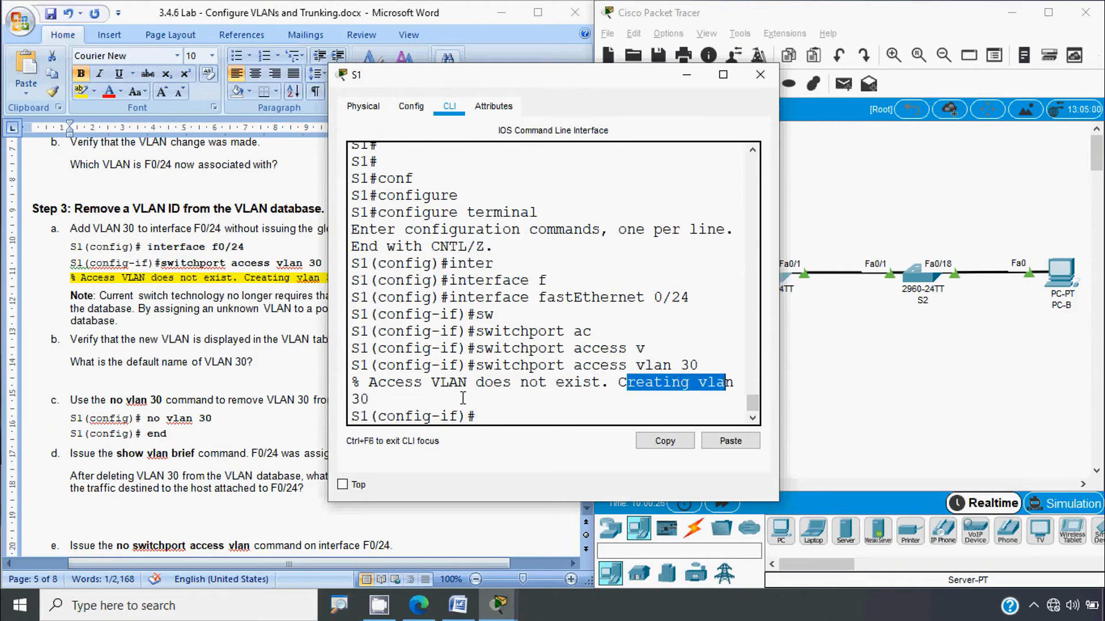
{"action": "left_click", "coordinate": [191, 370]}
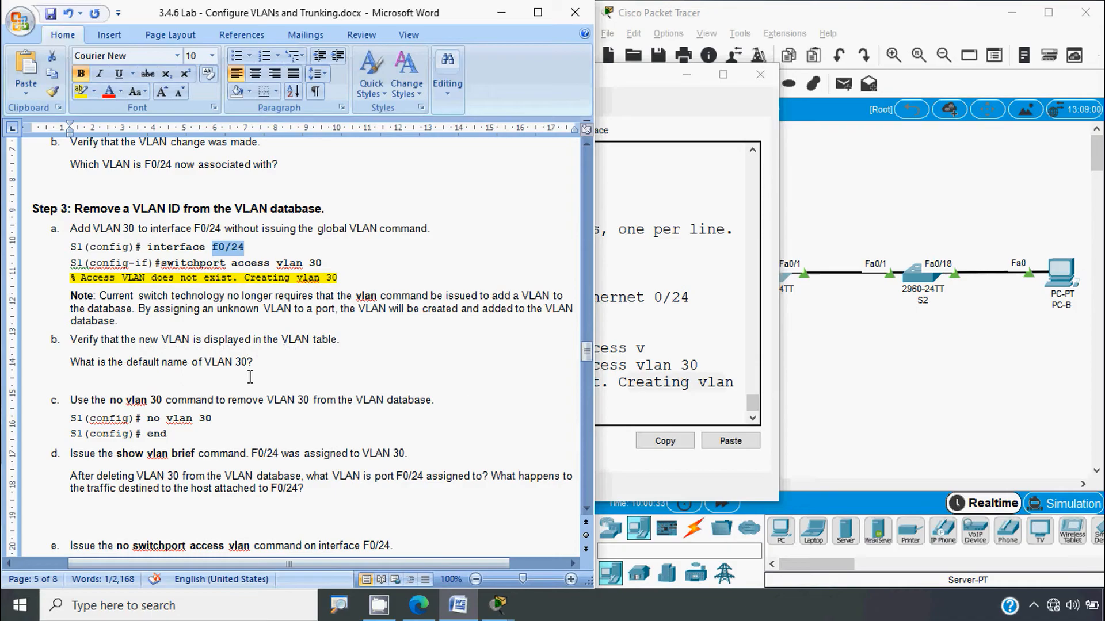
{"action": "key", "text": "alt+Tab"}
{"action": "left_click", "coordinate": [507, 413]}
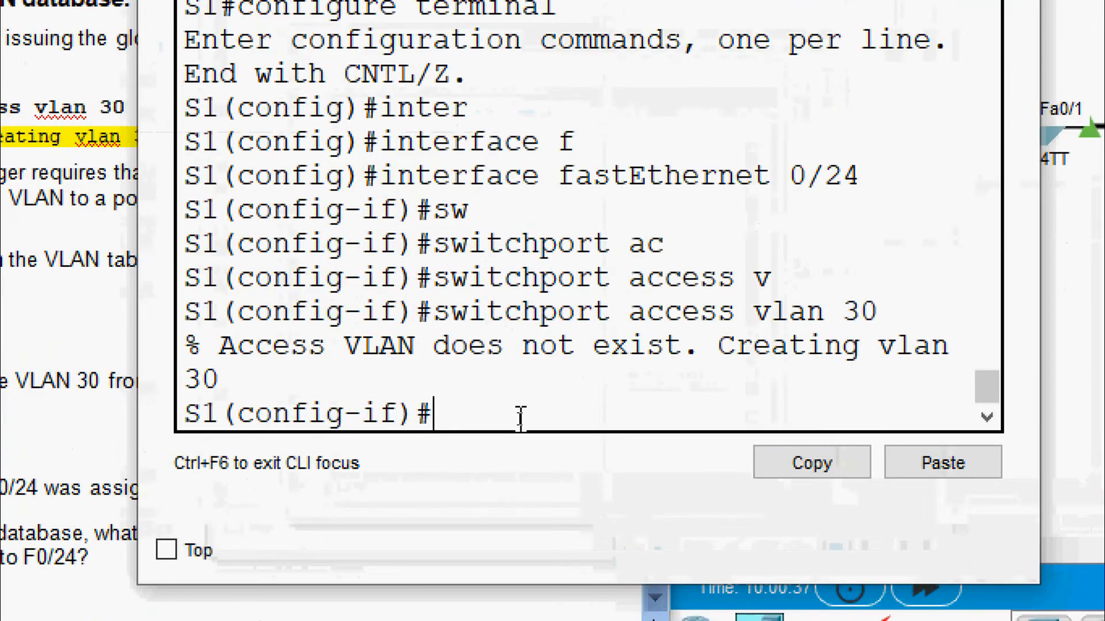
Step: Exit configuration mode and run show vlan brief on S1
{"action": "type", "text": "end"}
{"action": "key", "text": "Return"}
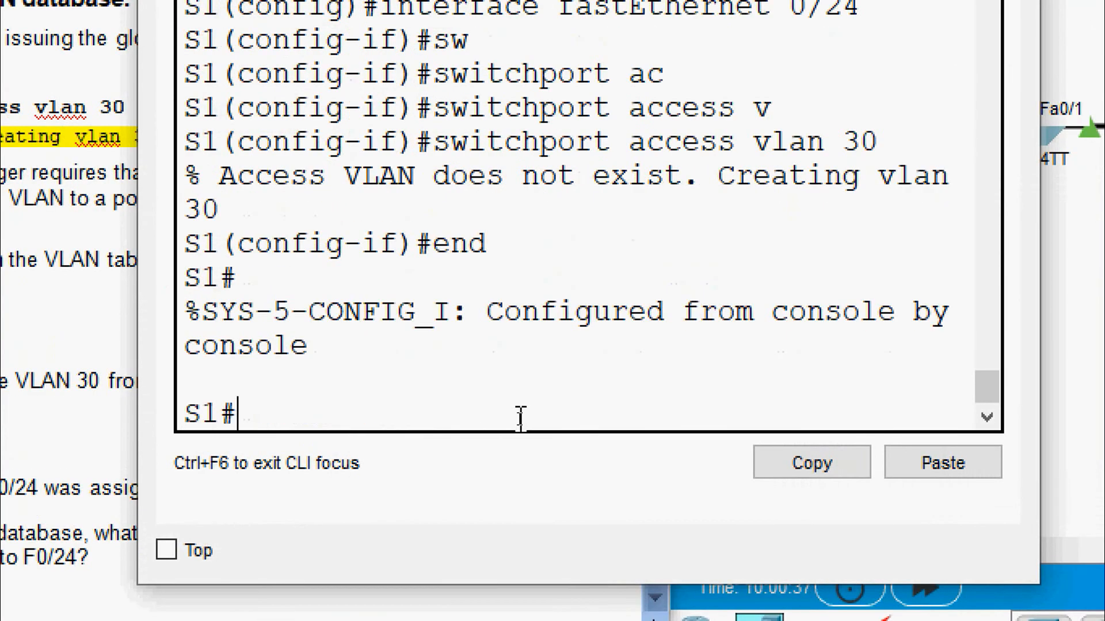
{"action": "type", "text": "sh"}
{"action": "key", "text": "Tab"}
{"action": "type", "text": "vl"}
{"action": "key", "text": "Tab"}
{"action": "type", "text": "b"}
{"action": "key", "text": "Tab"}
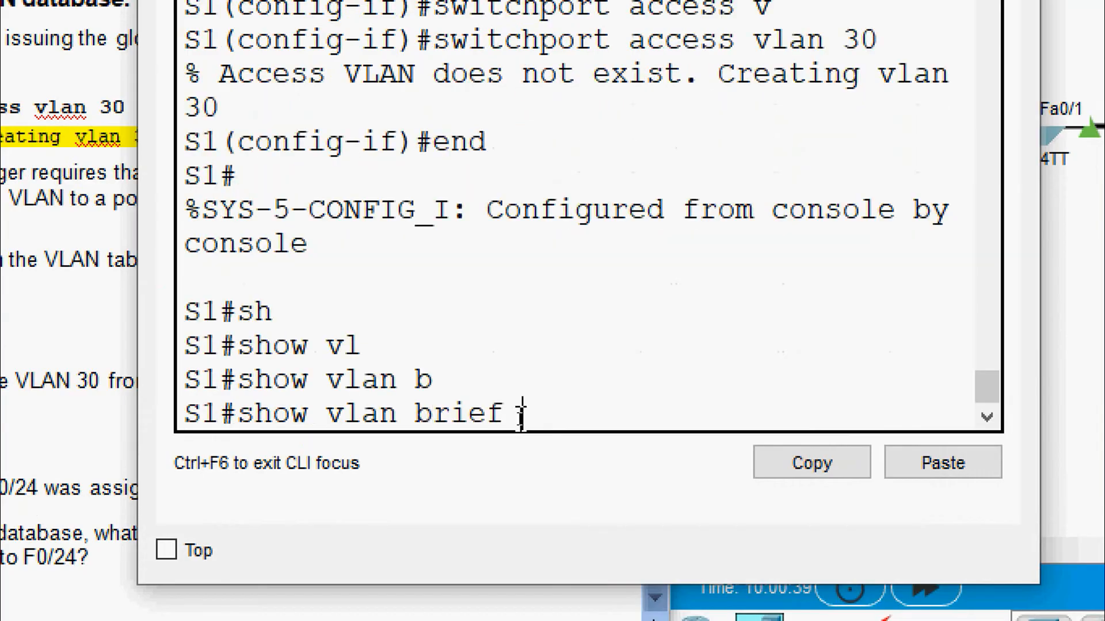
{"action": "key", "text": "Return"}
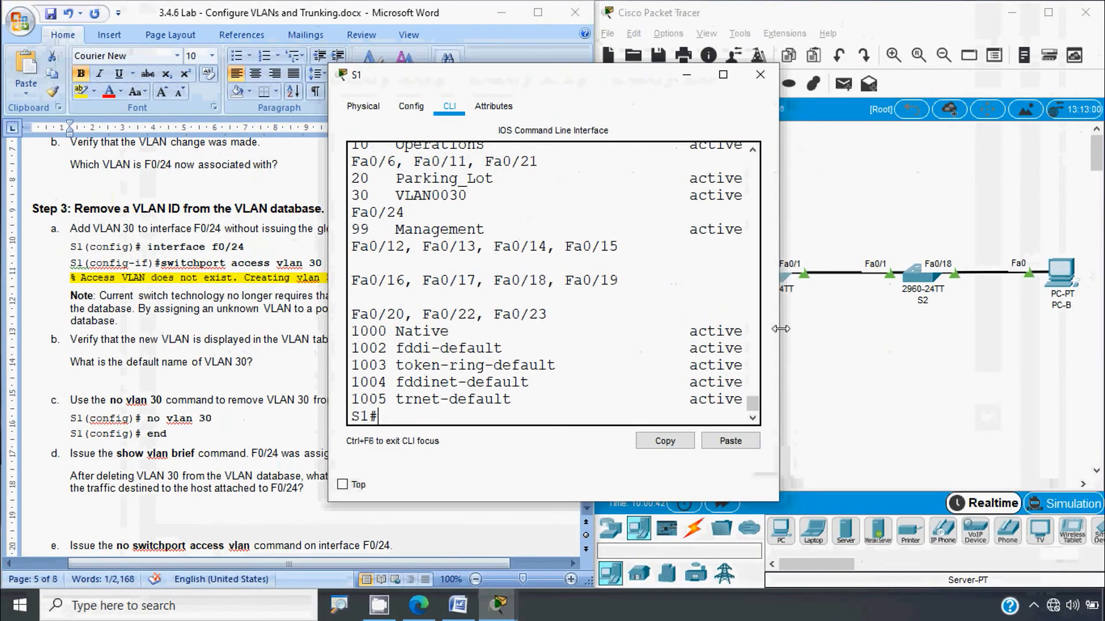
Step: Widen the console and highlight the VLAN0030 row holding Fa0/24
{"action": "left_click_drag", "start_coordinate": [779, 328], "coordinate": [1019, 325]}
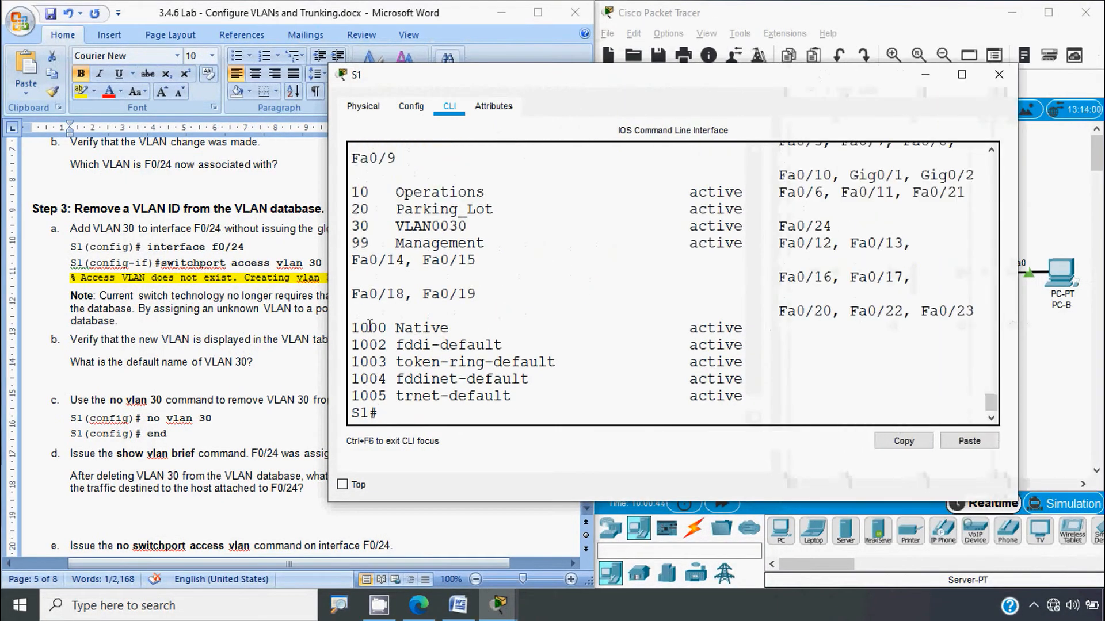
{"action": "left_click_drag", "start_coordinate": [330, 327], "coordinate": [164, 327]}
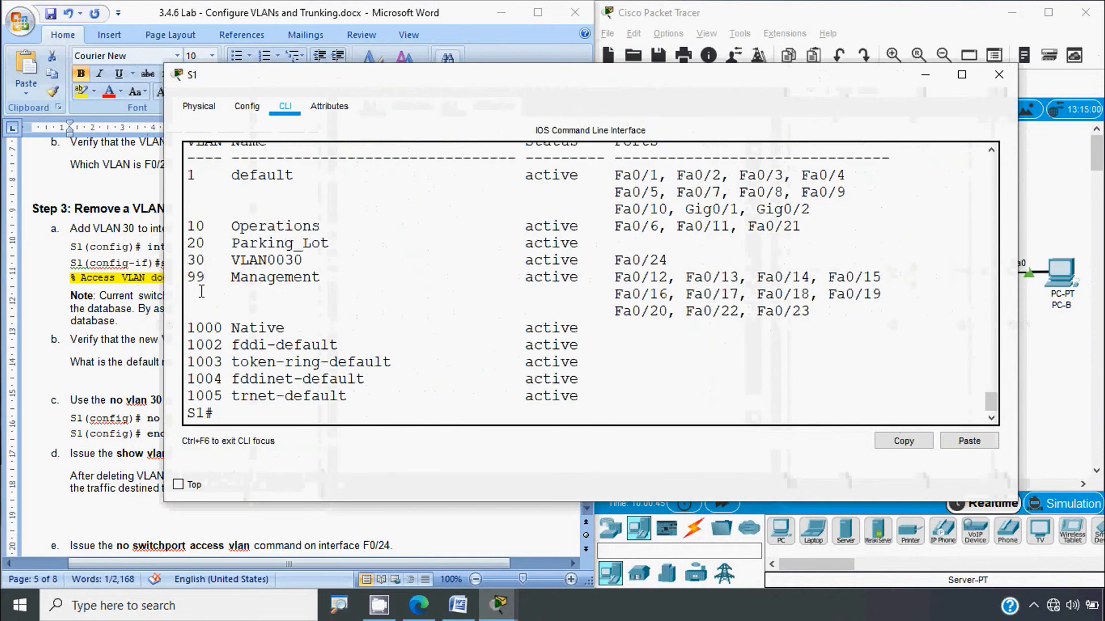
{"action": "left_click_drag", "start_coordinate": [191, 263], "coordinate": [216, 260]}
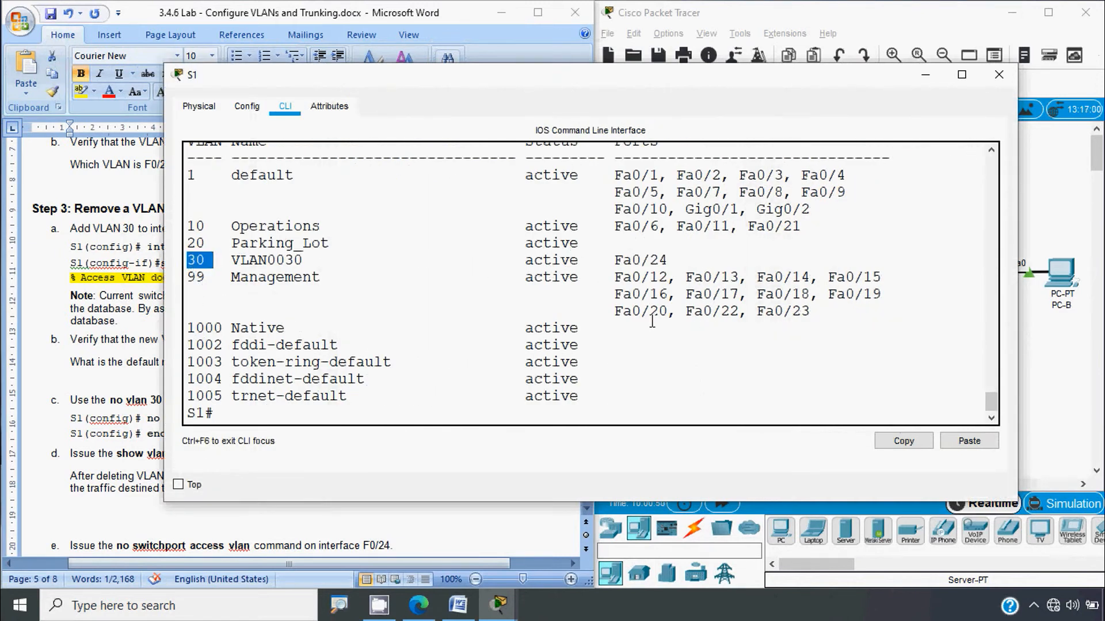
{"action": "left_click", "coordinate": [663, 262]}
{"action": "left_click_drag", "start_coordinate": [664, 261], "coordinate": [532, 261]}
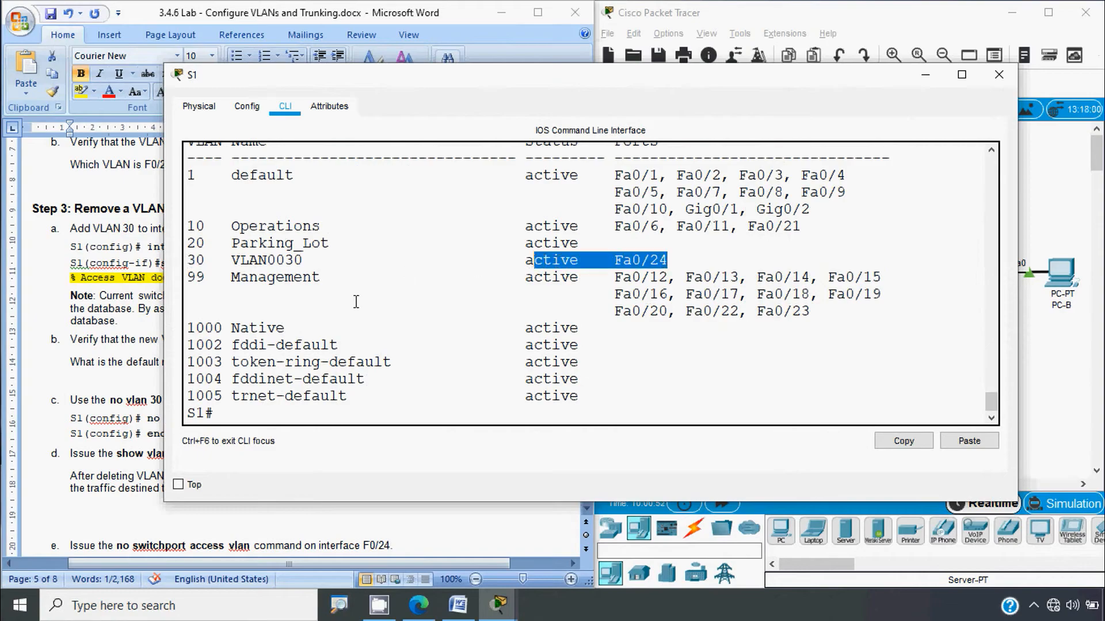
{"action": "scroll", "coordinate": [356, 301], "scroll_direction": "up", "scroll_amount": 1}
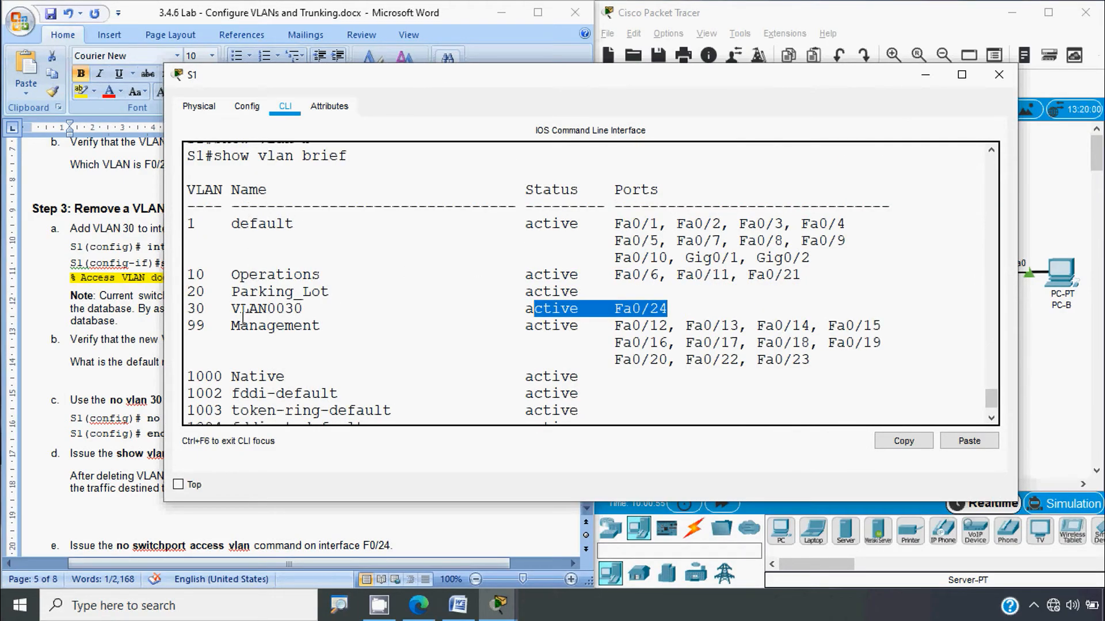
{"action": "left_click_drag", "start_coordinate": [230, 313], "coordinate": [303, 310]}
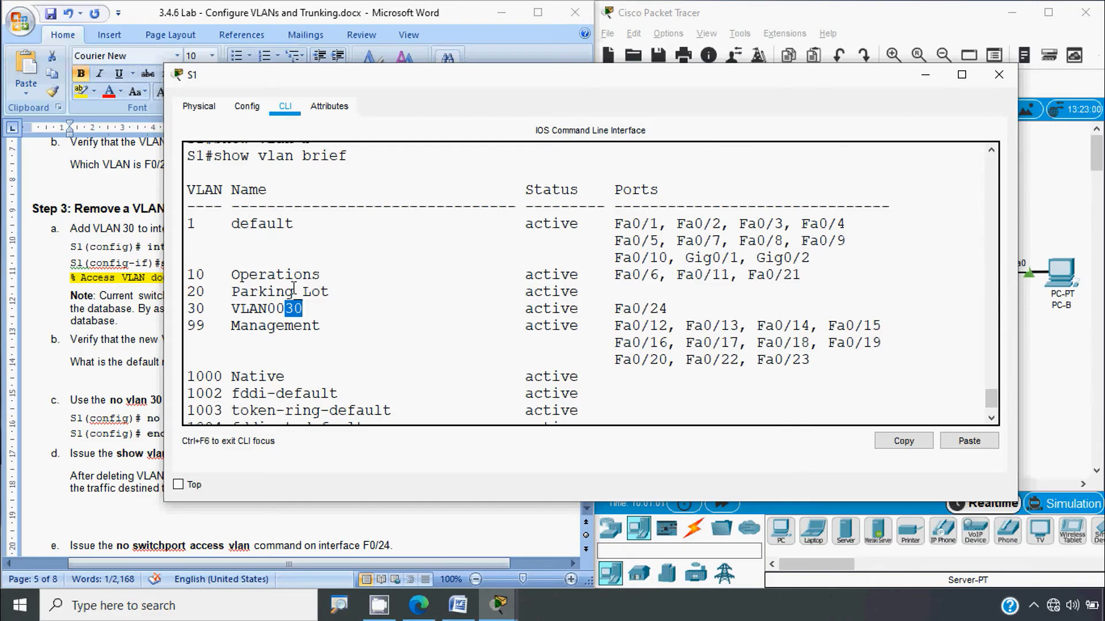
{"action": "double_click", "coordinate": [209, 309]}
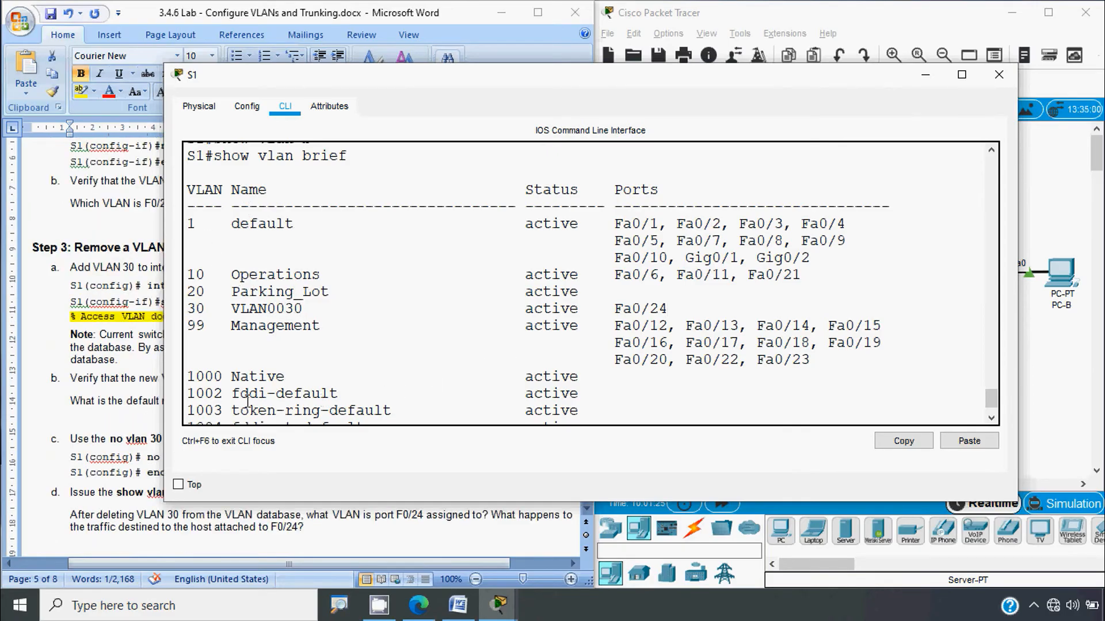
Step: Scroll the Word lab document to Step 3 items c–f on deleting VLAN 30
{"action": "left_click", "coordinate": [142, 396]}
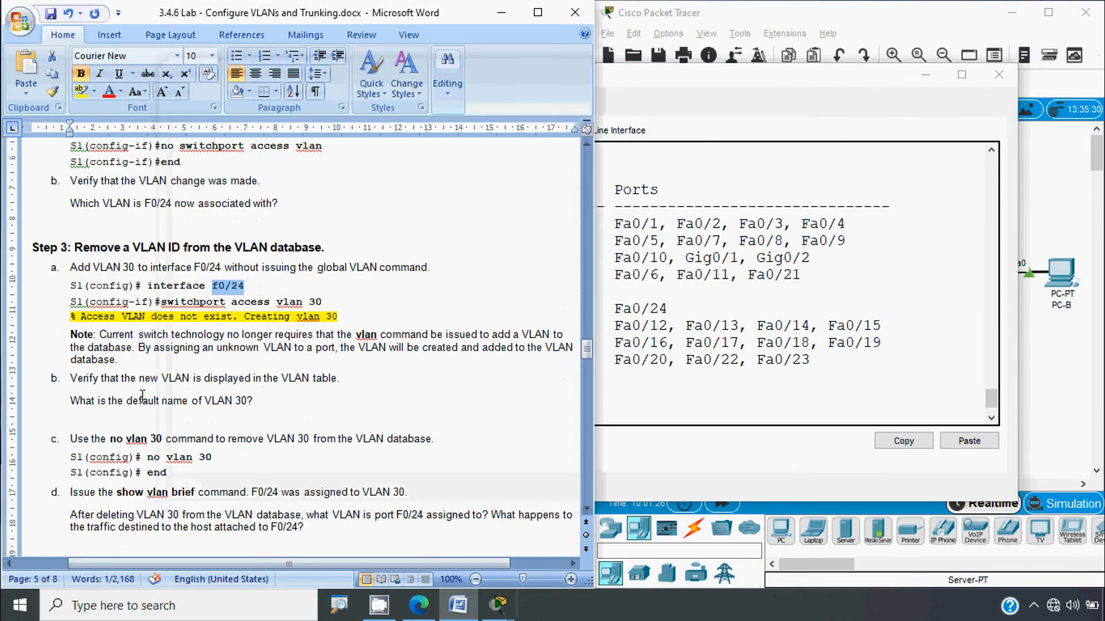
{"action": "scroll", "coordinate": [167, 456], "scroll_direction": "down", "scroll_amount": 3}
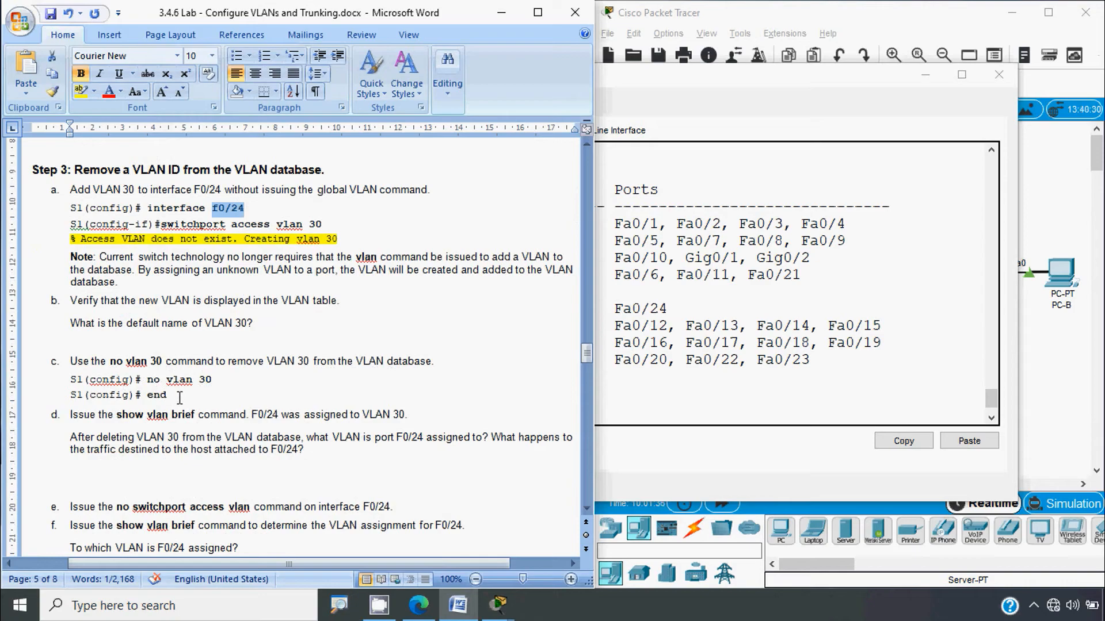
{"action": "left_click_drag", "start_coordinate": [168, 397], "coordinate": [149, 397]}
{"action": "left_click", "coordinate": [229, 401]}
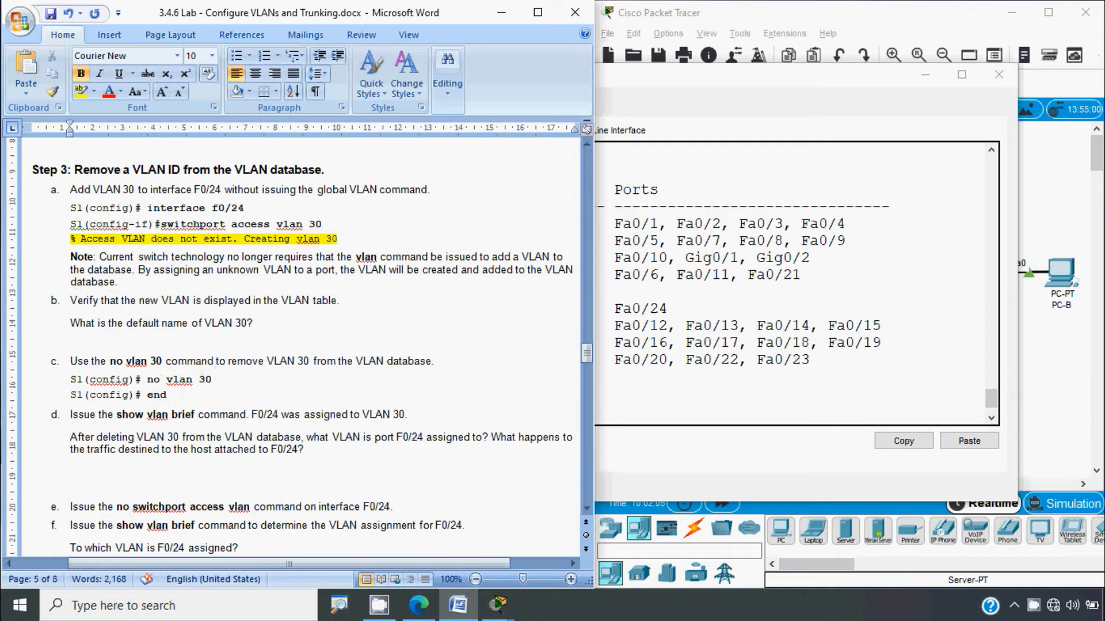
{"action": "key", "text": "alt"}
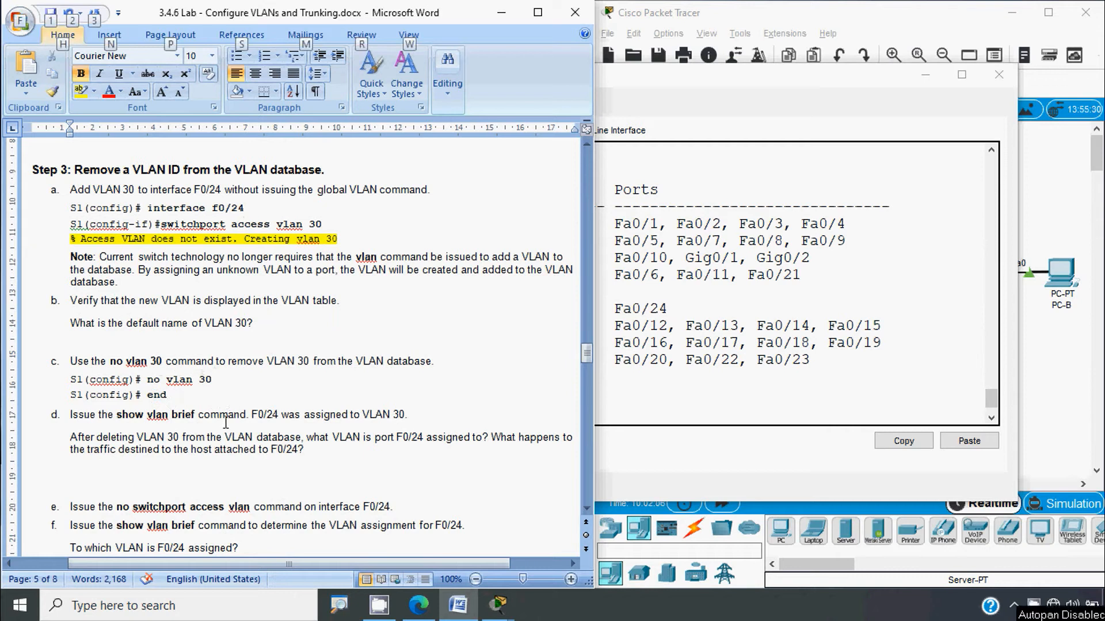
Step: On S1, run configure terminal and no vlan 30 to remove the VLAN
{"action": "key", "text": "alt+Tab"}
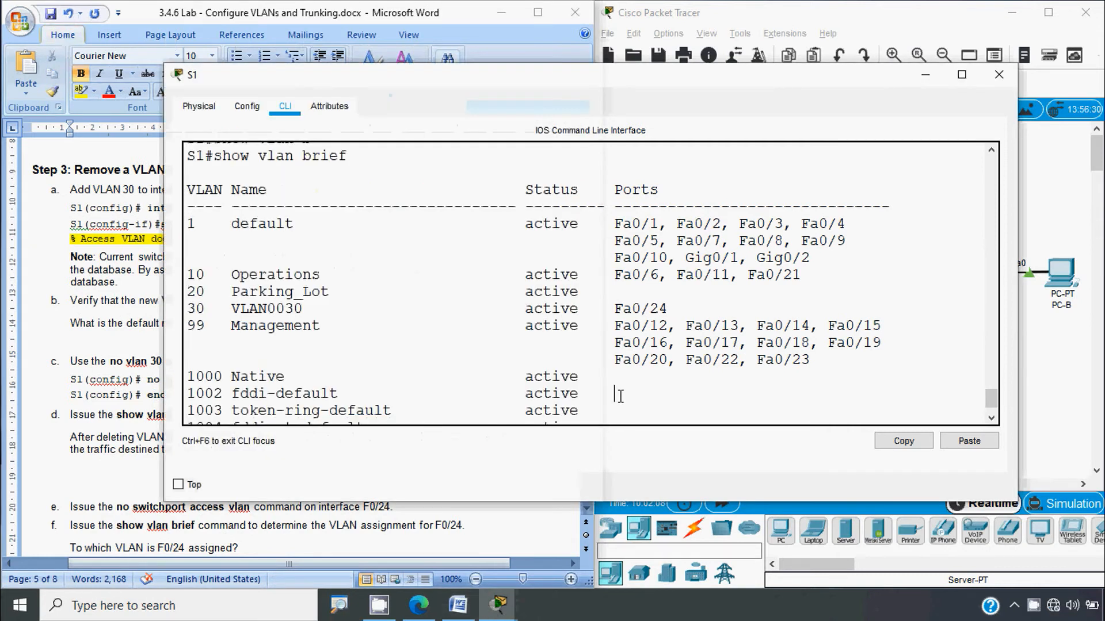
{"action": "scroll", "coordinate": [459, 352], "scroll_direction": "down", "scroll_amount": 1}
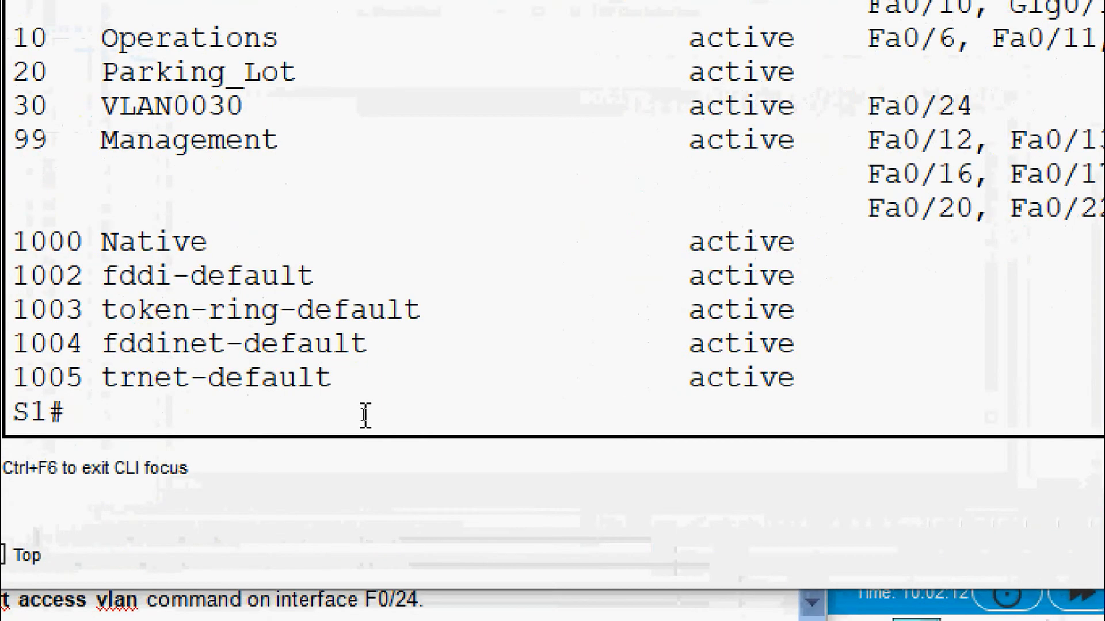
{"action": "type", "text": "conf"}
{"action": "key", "text": "Tab"}
{"action": "type", "text": "terminal"}
{"action": "key", "text": "Return"}
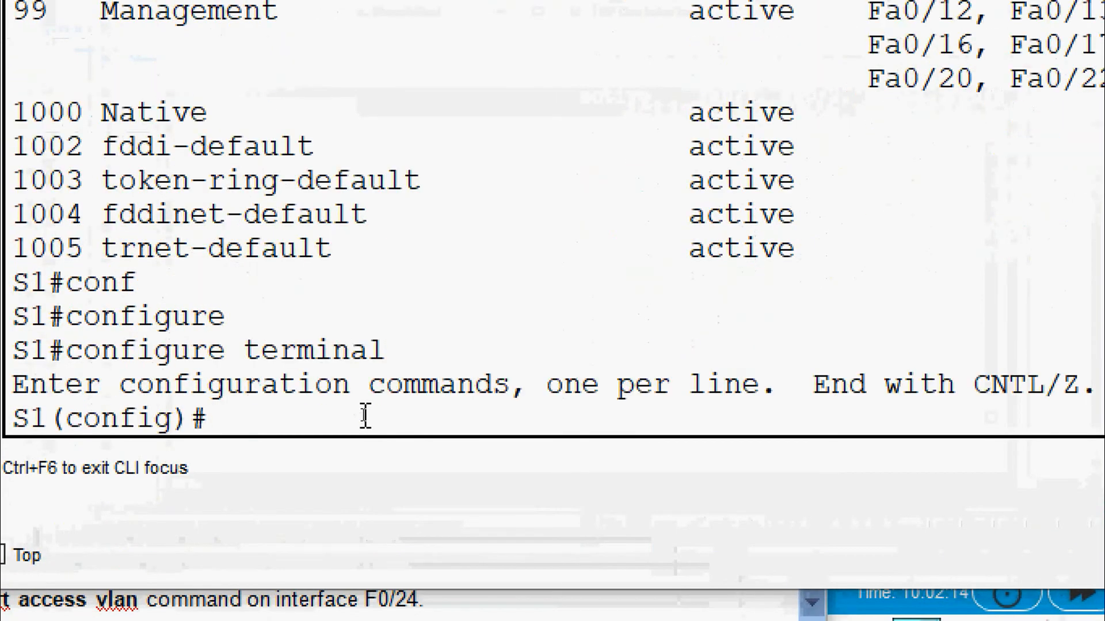
{"action": "type", "text": "no vl"}
{"action": "key", "text": "Tab"}
{"action": "type", "text": "30"}
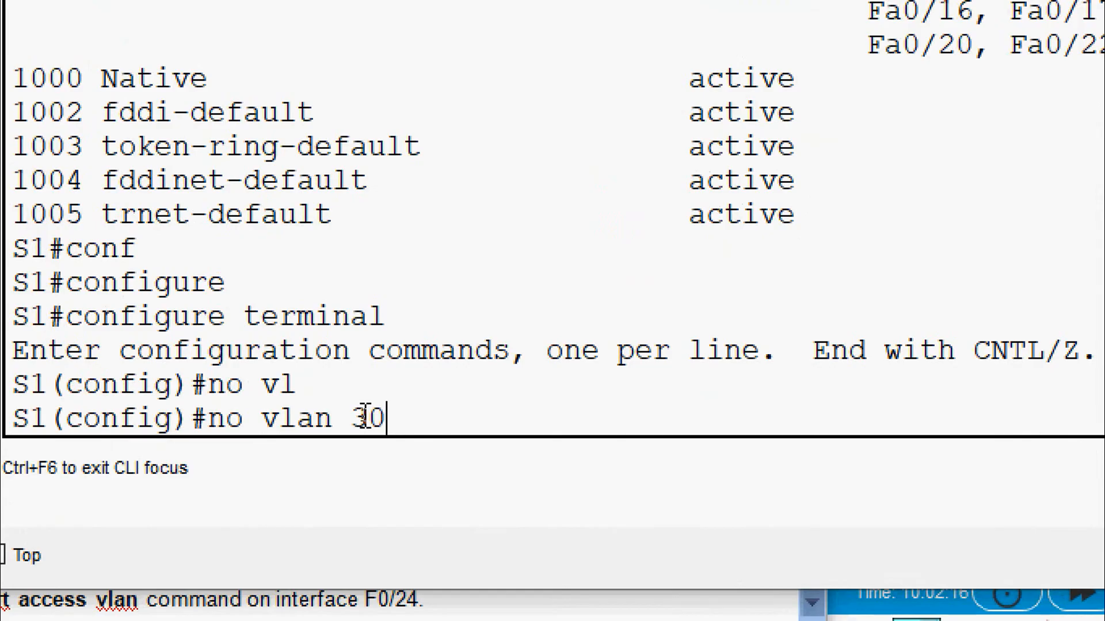
{"action": "key", "text": "Return"}
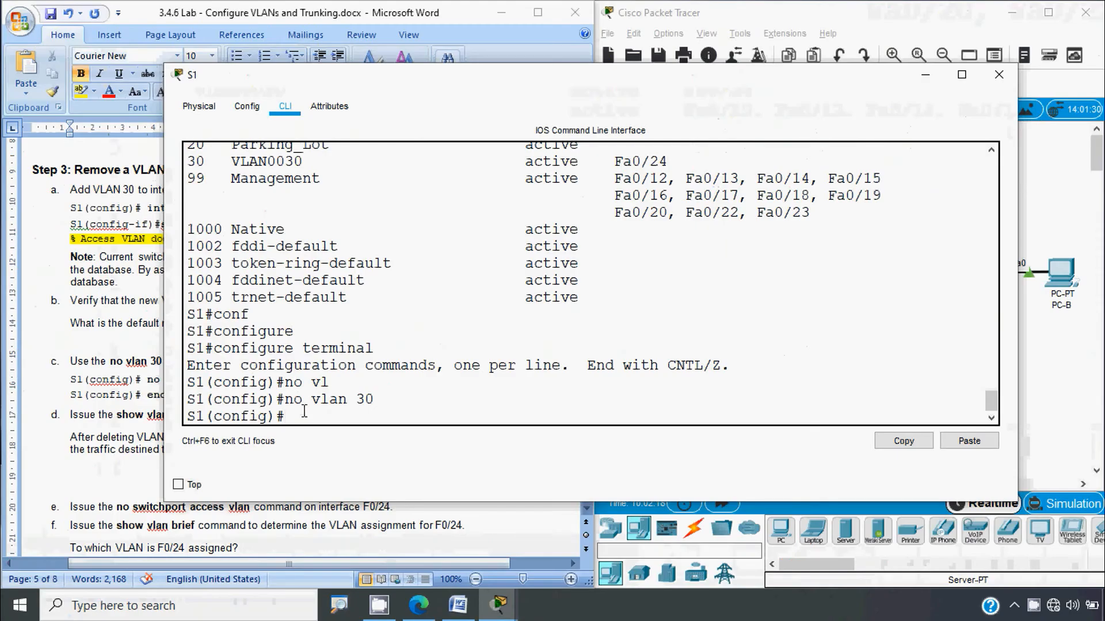
Step: Check the lab guide, then exit configuration and run show vlan brief
{"action": "left_click", "coordinate": [101, 427]}
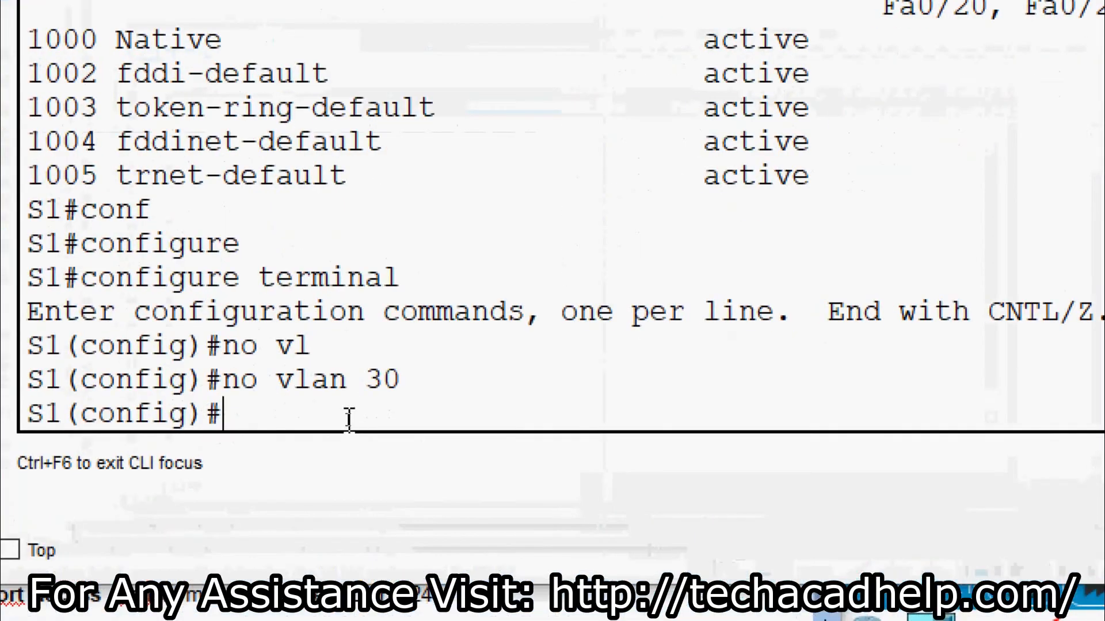
{"action": "type", "text": "end"}
{"action": "key", "text": "Return"}
{"action": "key", "text": "Return"}
{"action": "type", "text": "s"}
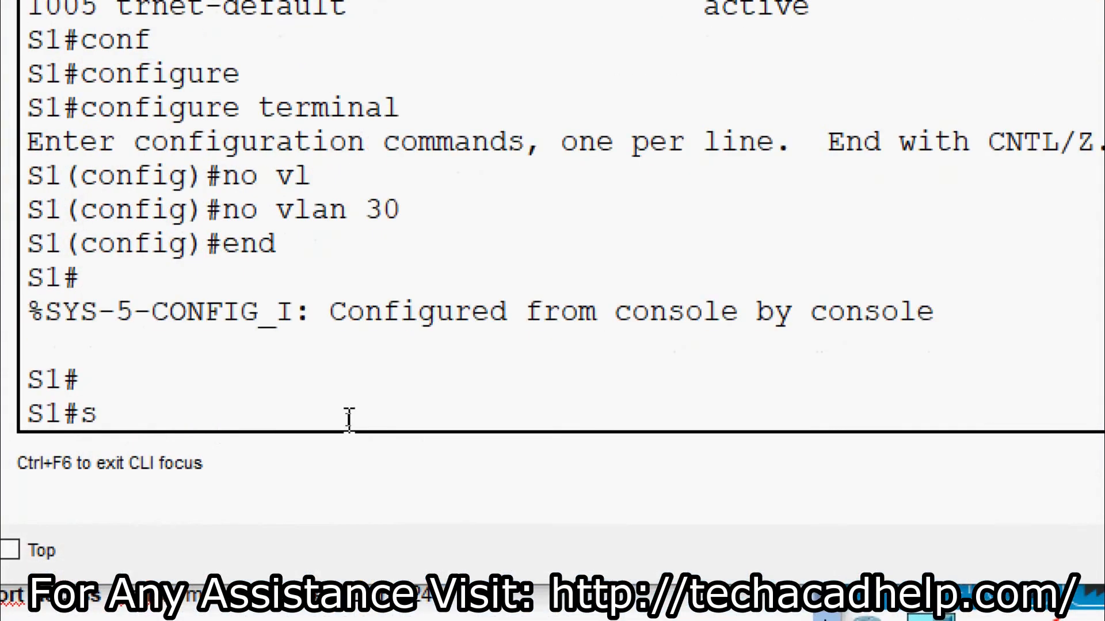
{"action": "type", "text": "h"}
{"action": "key", "text": "Tab"}
{"action": "type", "text": "vl"}
{"action": "key", "text": "Tab"}
{"action": "type", "text": "b"}
{"action": "key", "text": "Tab"}
{"action": "key", "text": "Return"}
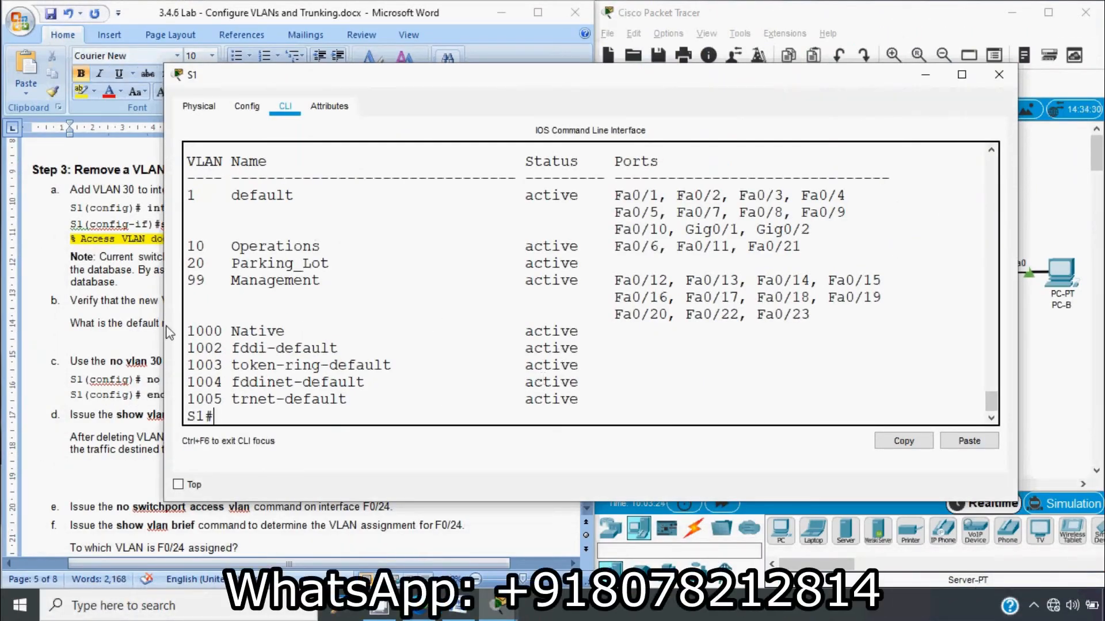
Step: Widen S1's console and highlight VLAN rows 1–99, confirming VLAN 30 and Fa0/24 are gone
{"action": "left_click_drag", "start_coordinate": [164, 325], "coordinate": [79, 325]}
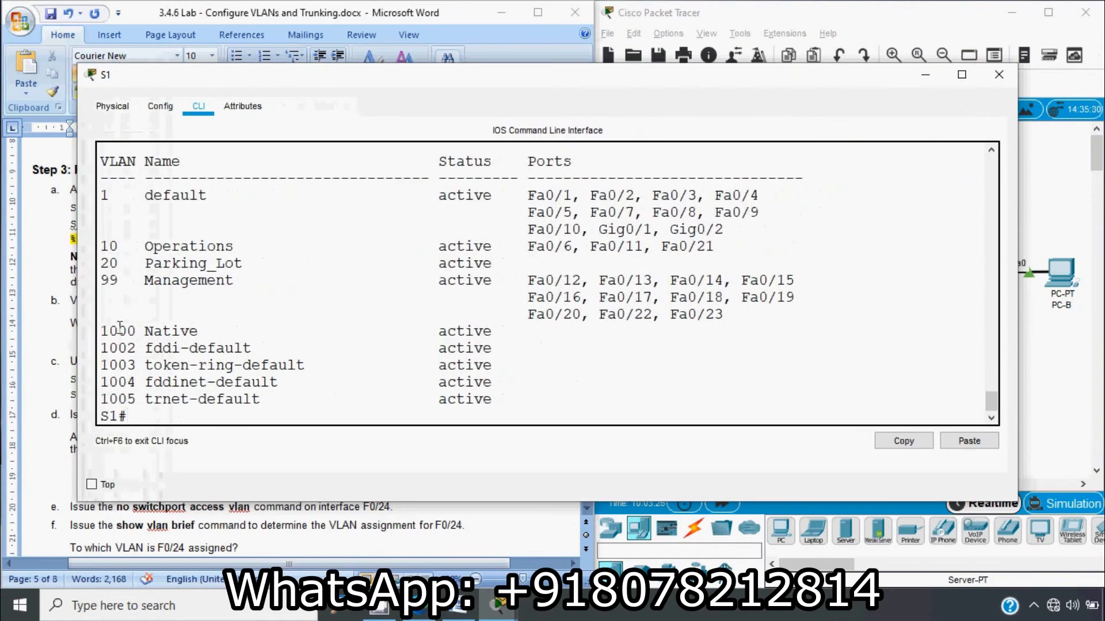
{"action": "left_click_drag", "start_coordinate": [101, 264], "coordinate": [536, 266]}
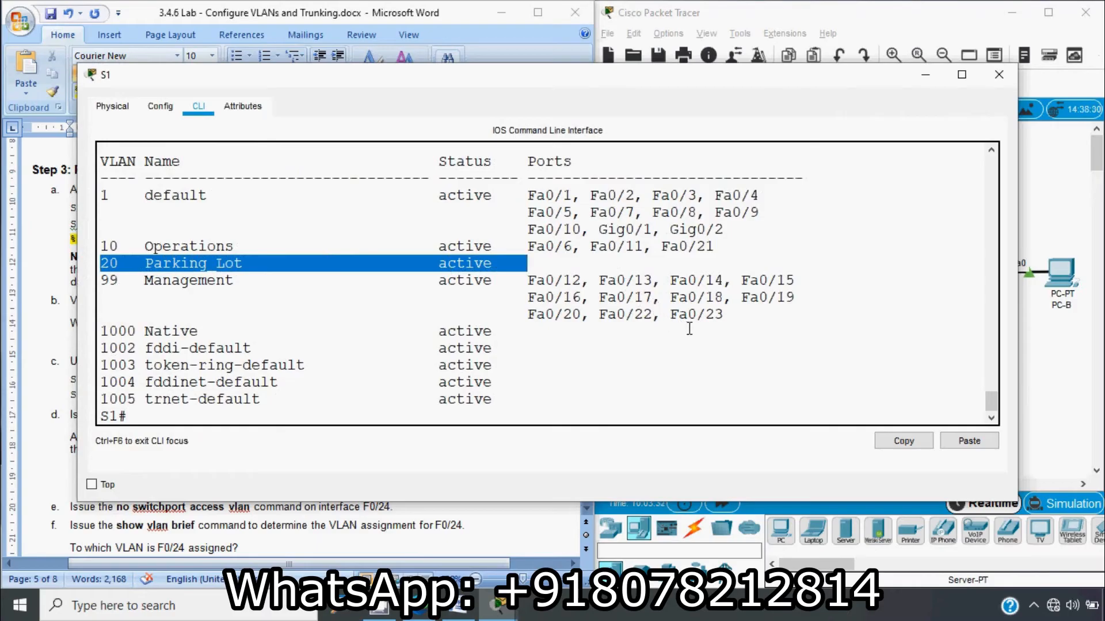
{"action": "left_click_drag", "start_coordinate": [723, 323], "coordinate": [96, 200]}
{"action": "left_click", "coordinate": [351, 281]}
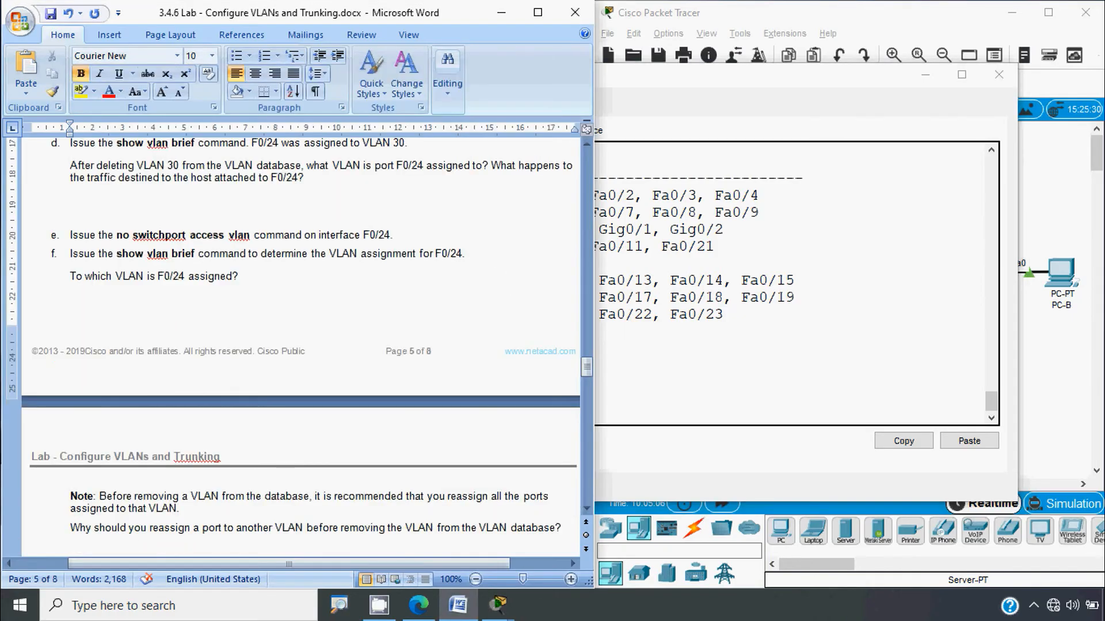
{"action": "key", "text": "alt"}
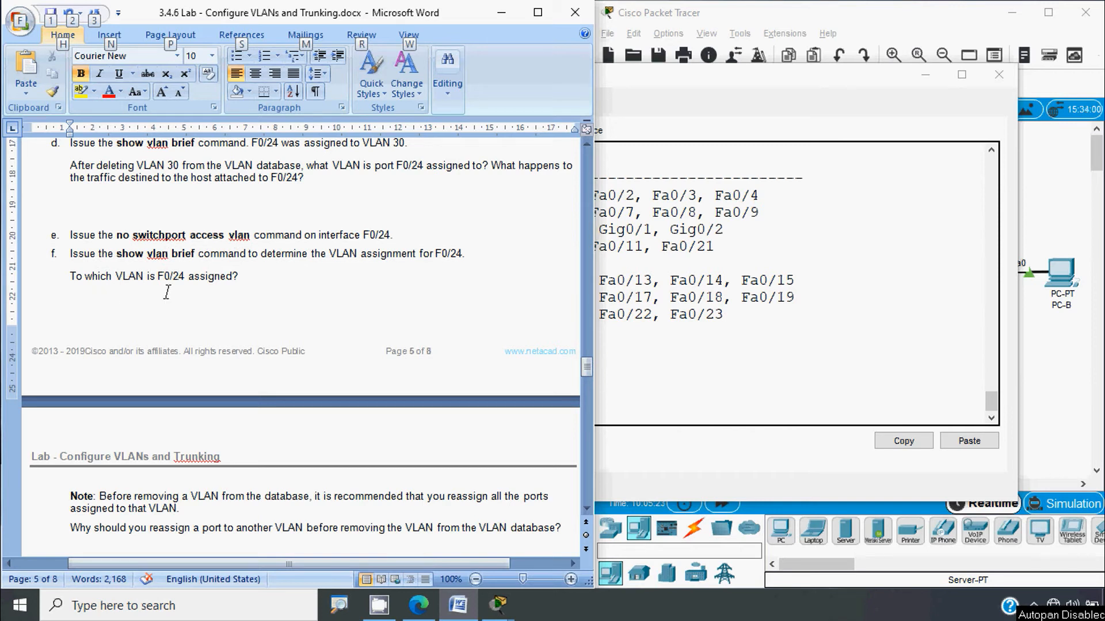
Step: In S1's CLI, enter global configuration and select interface FastEthernet 0/24
{"action": "left_click", "coordinate": [654, 402]}
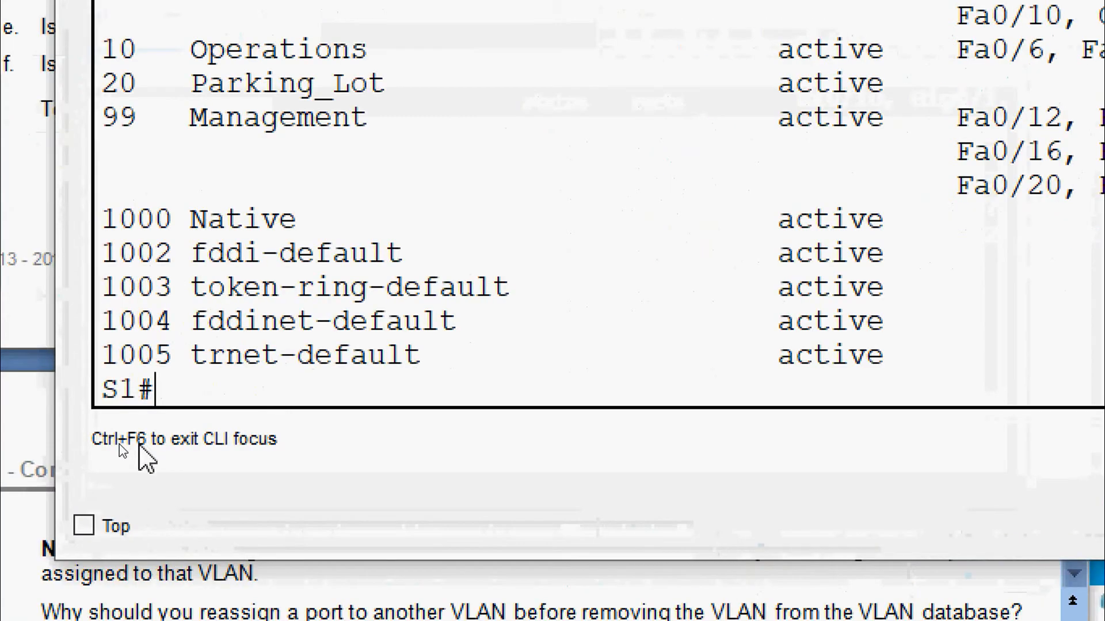
{"action": "type", "text": "conf"}
{"action": "key", "text": "Tab"}
{"action": "type", "text": "t"}
{"action": "key", "text": "Tab"}
{"action": "key", "text": "Return"}
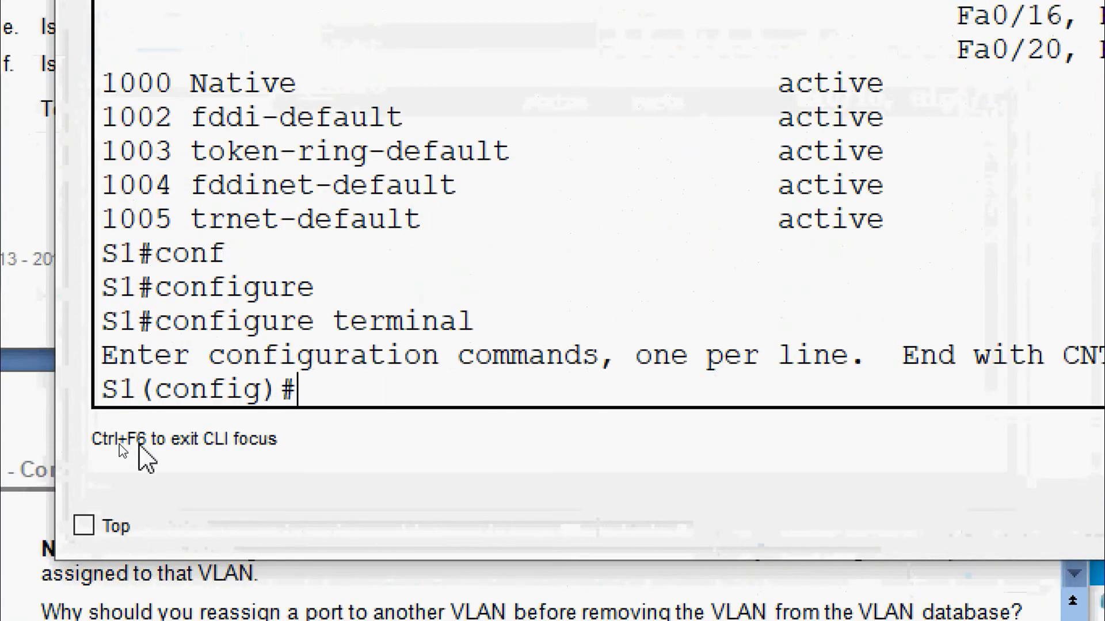
{"action": "type", "text": "inter"}
{"action": "key", "text": "Tab"}
{"action": "type", "text": "f"}
{"action": "key", "text": "Tab"}
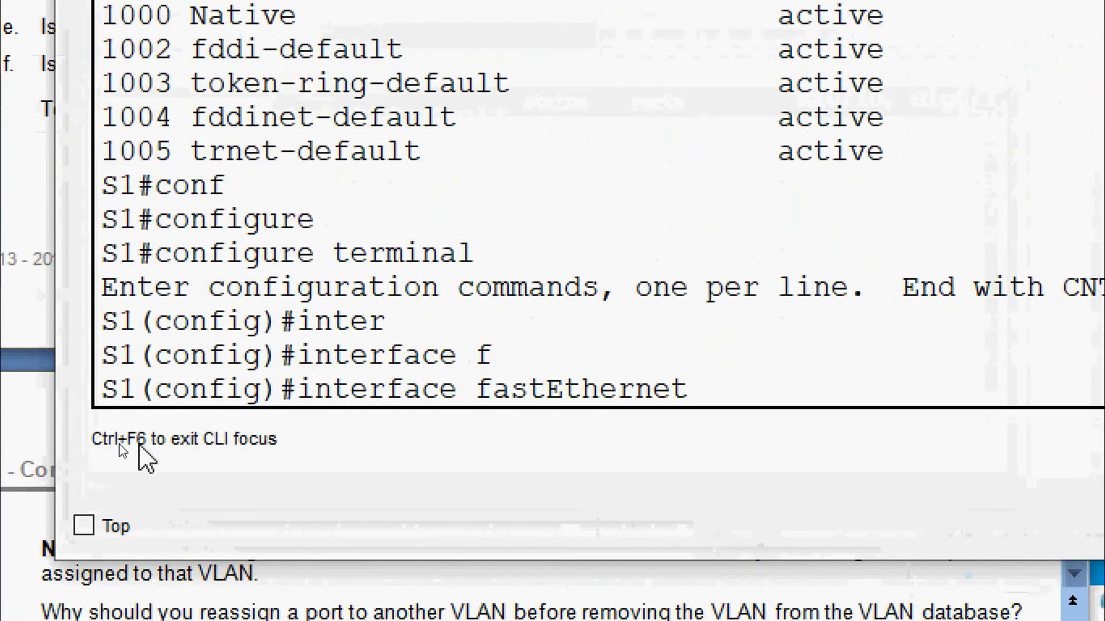
{"action": "type", "text": "0/24"}
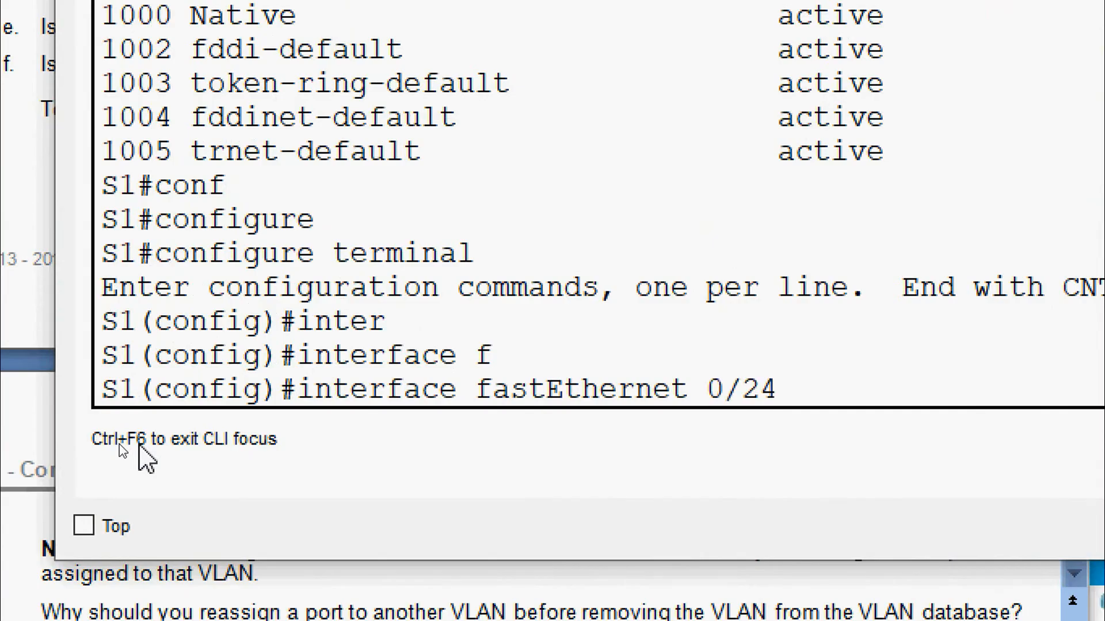
{"action": "key", "text": "Return"}
Step: Remove Fa0/24's access VLAN with no switchport access vlan
{"action": "type", "text": "no sw"}
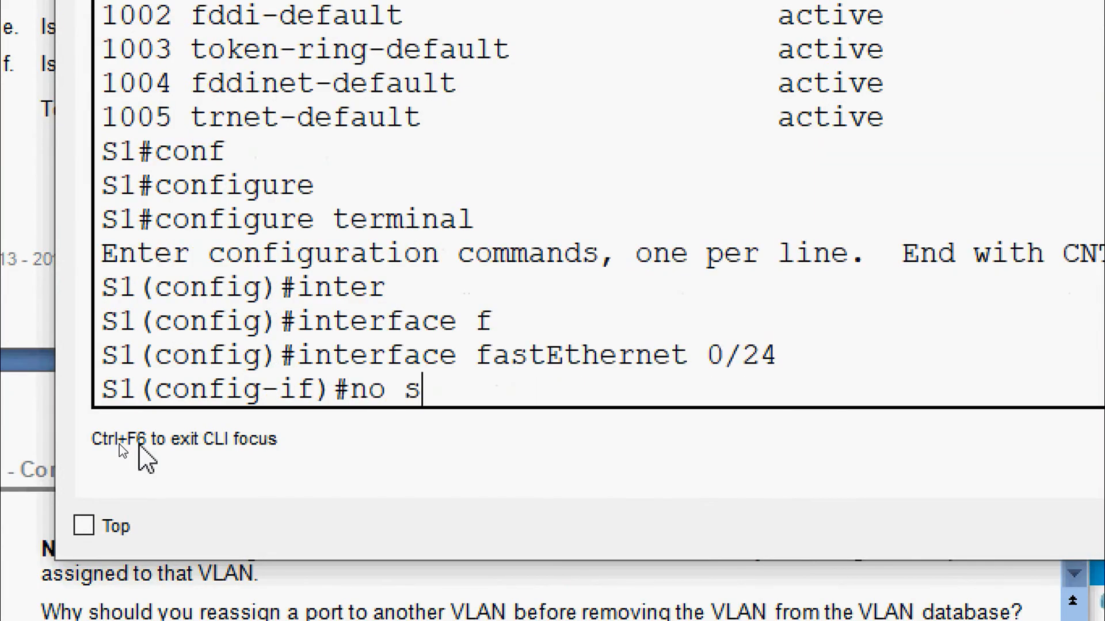
{"action": "key", "text": "Tab"}
{"action": "type", "text": "ac"}
{"action": "key", "text": "Tab"}
{"action": "type", "text": "v"}
{"action": "key", "text": "Tab"}
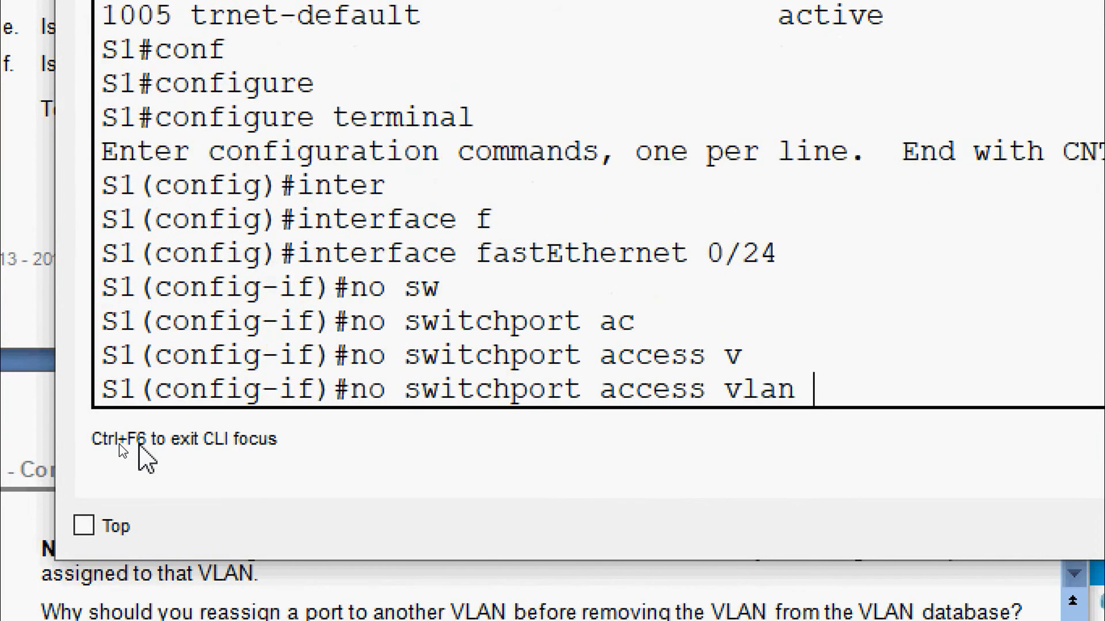
{"action": "key", "text": "Return"}
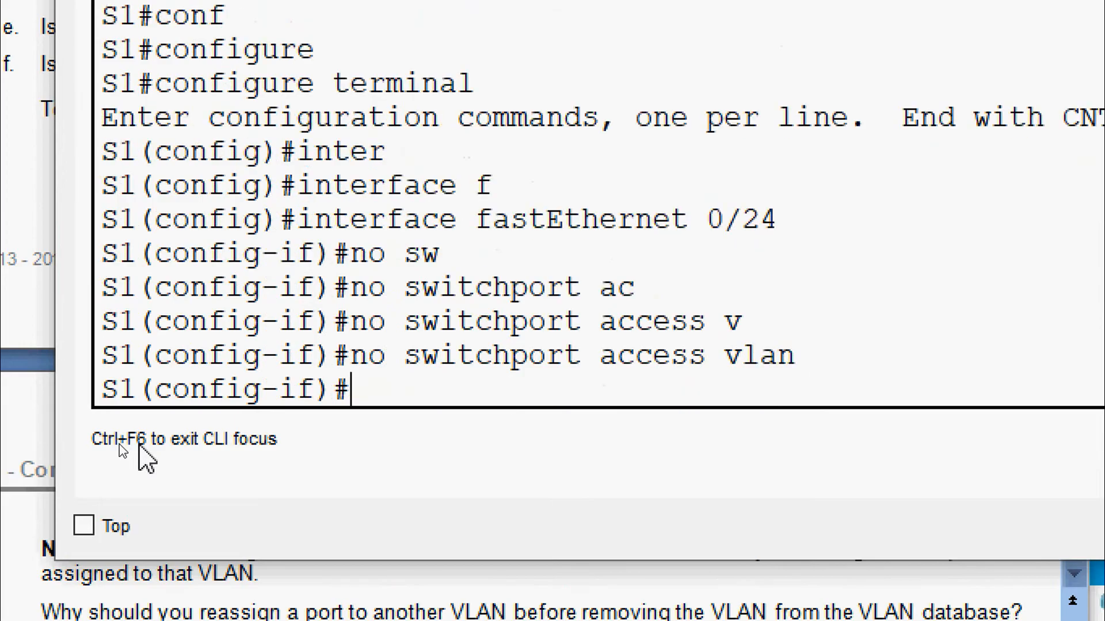
Step: Exit configuration and run show vlan brief to check Fa0/24's VLAN
{"action": "type", "text": "end"}
{"action": "key", "text": "Return"}
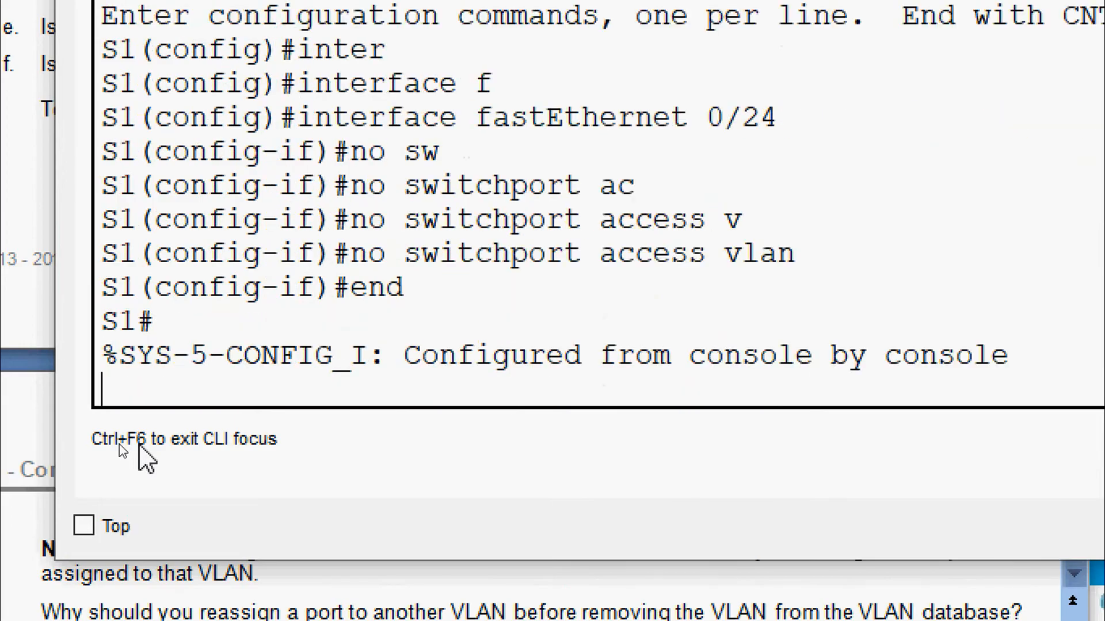
{"action": "key", "text": "Return"}
{"action": "type", "text": "sh"}
{"action": "key", "text": "Tab"}
{"action": "type", "text": "vl"}
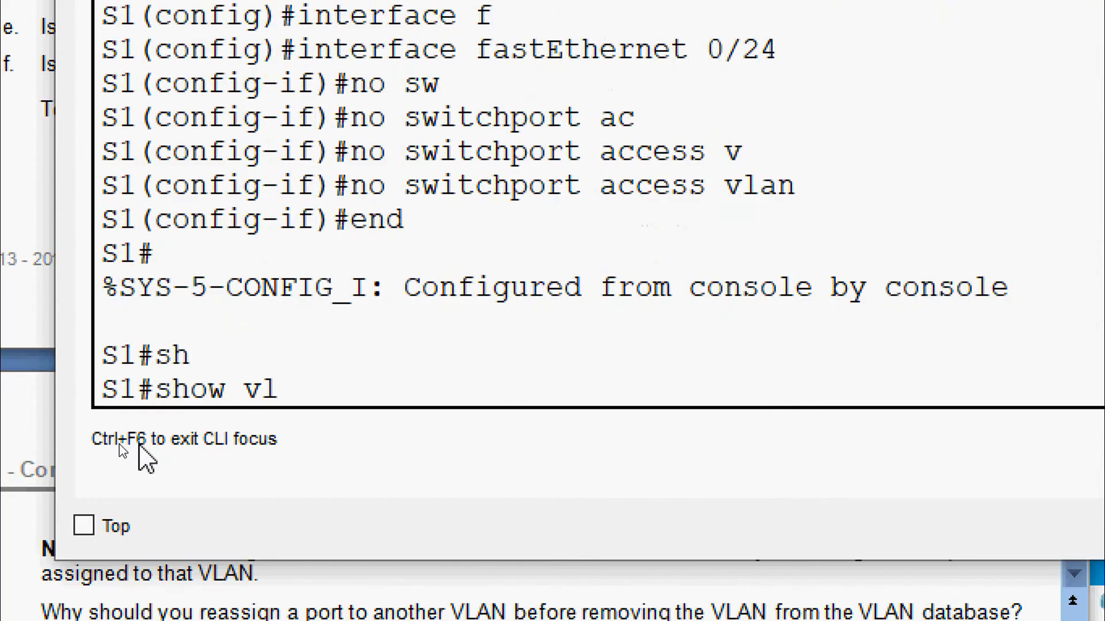
{"action": "key", "text": "Tab"}
{"action": "type", "text": "b"}
{"action": "key", "text": "Tab"}
{"action": "key", "text": "Return"}
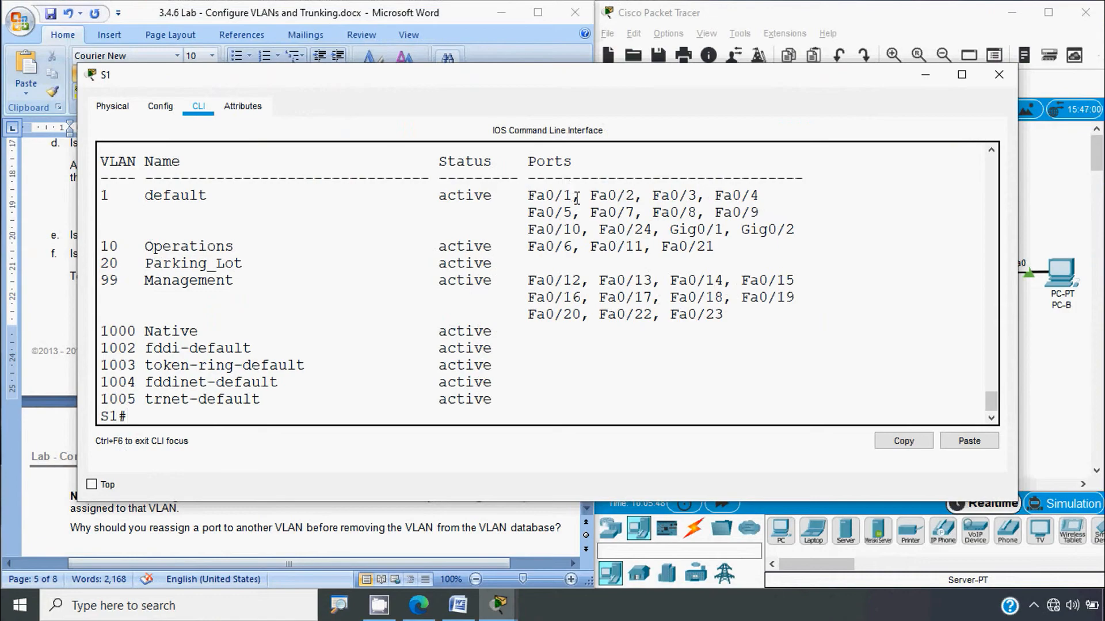
Step: Highlight Fa0/24 in the default VLAN 1 port list, then return to S1's console
{"action": "left_click_drag", "start_coordinate": [653, 232], "coordinate": [601, 235]}
{"action": "left_click_drag", "start_coordinate": [219, 200], "coordinate": [104, 190]}
{"action": "left_click", "coordinate": [128, 200]}
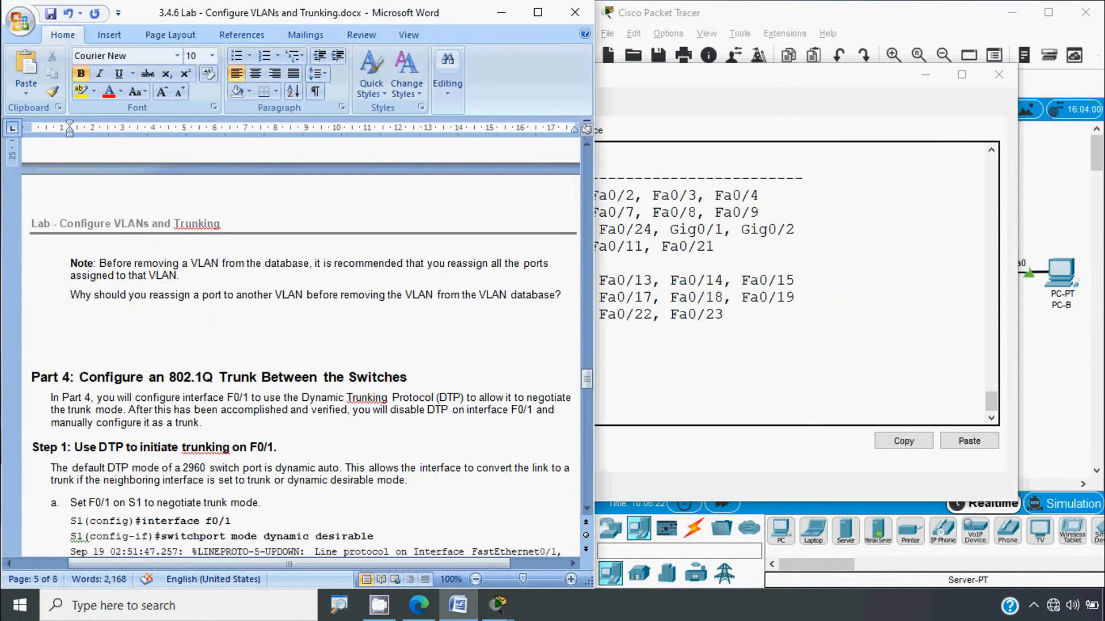
{"action": "key", "text": "alt"}
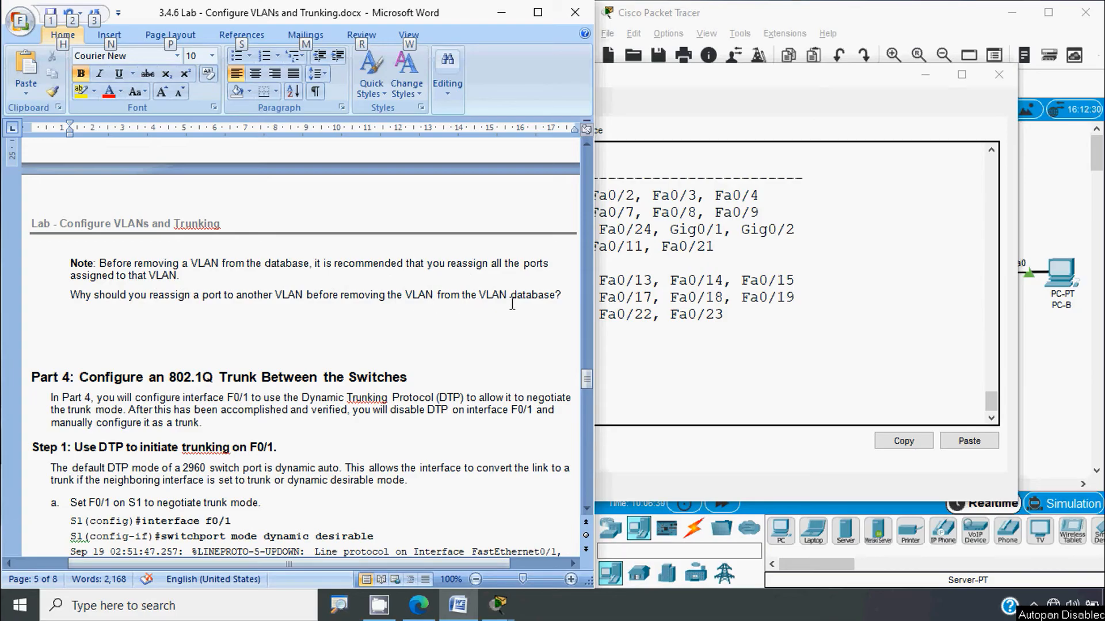
{"action": "key", "text": "alt+Tab"}
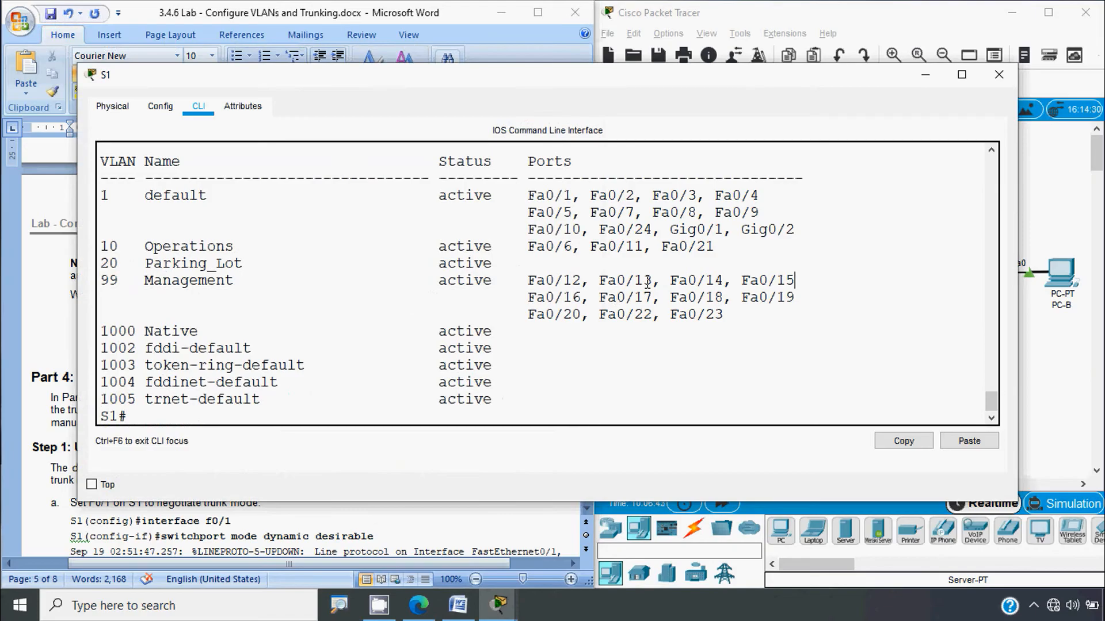
Step: Scroll the Word handout to Part 4 Step 1a and highlight 'interface f0/1'
{"action": "left_click_drag", "start_coordinate": [627, 229], "coordinate": [636, 280]}
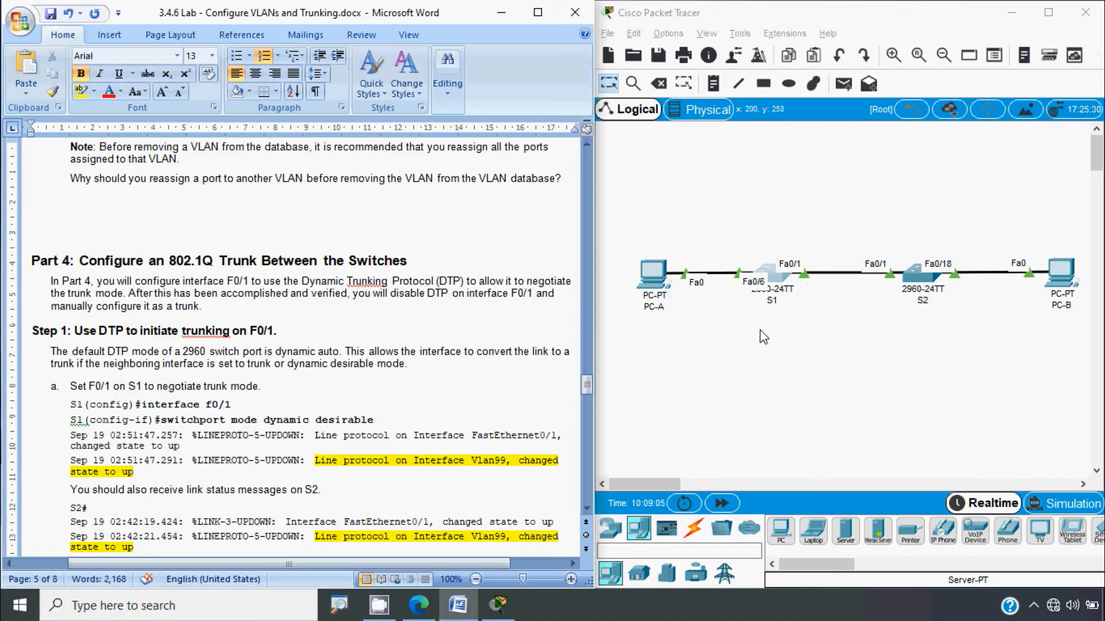
{"action": "left_click", "coordinate": [227, 386]}
{"action": "scroll", "coordinate": [227, 386], "scroll_direction": "down", "scroll_amount": 1}
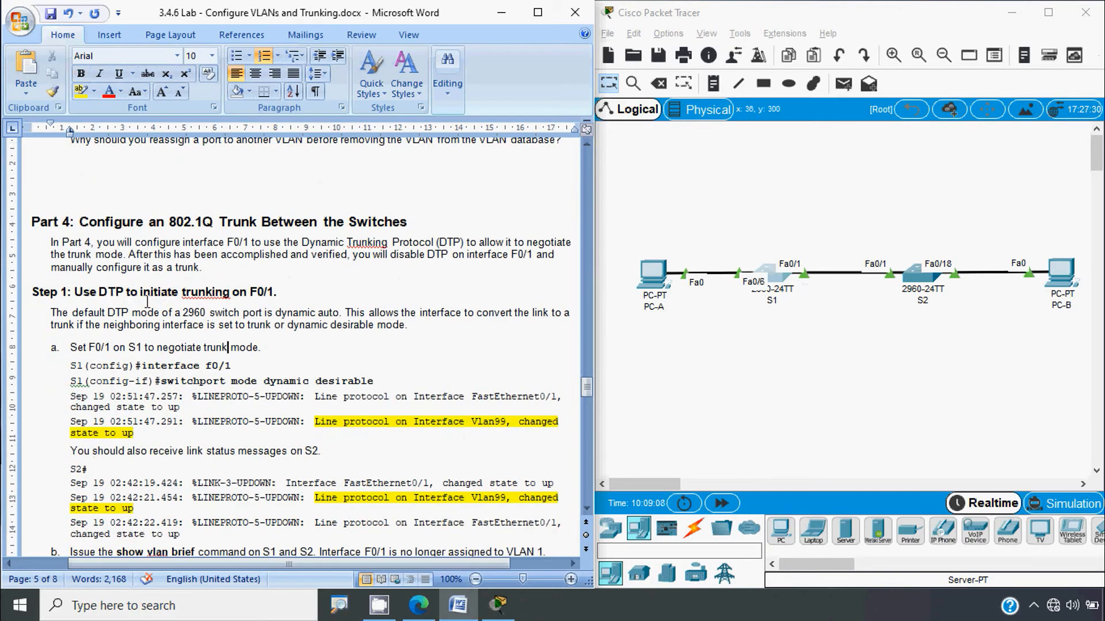
{"action": "scroll", "coordinate": [233, 319], "scroll_direction": "down", "scroll_amount": 1}
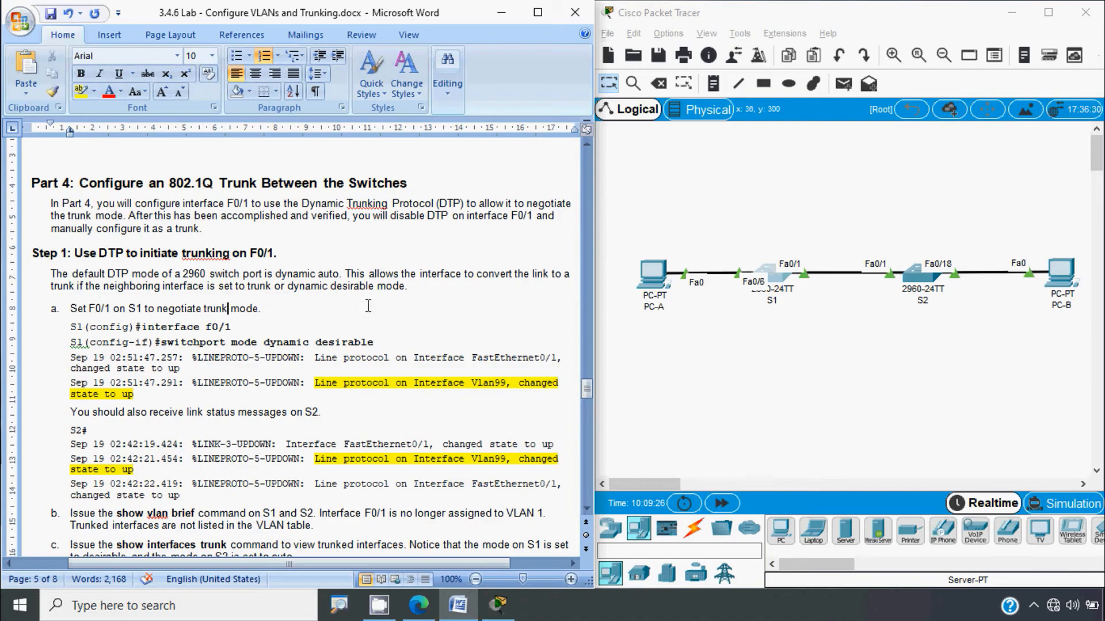
{"action": "key", "text": "alt"}
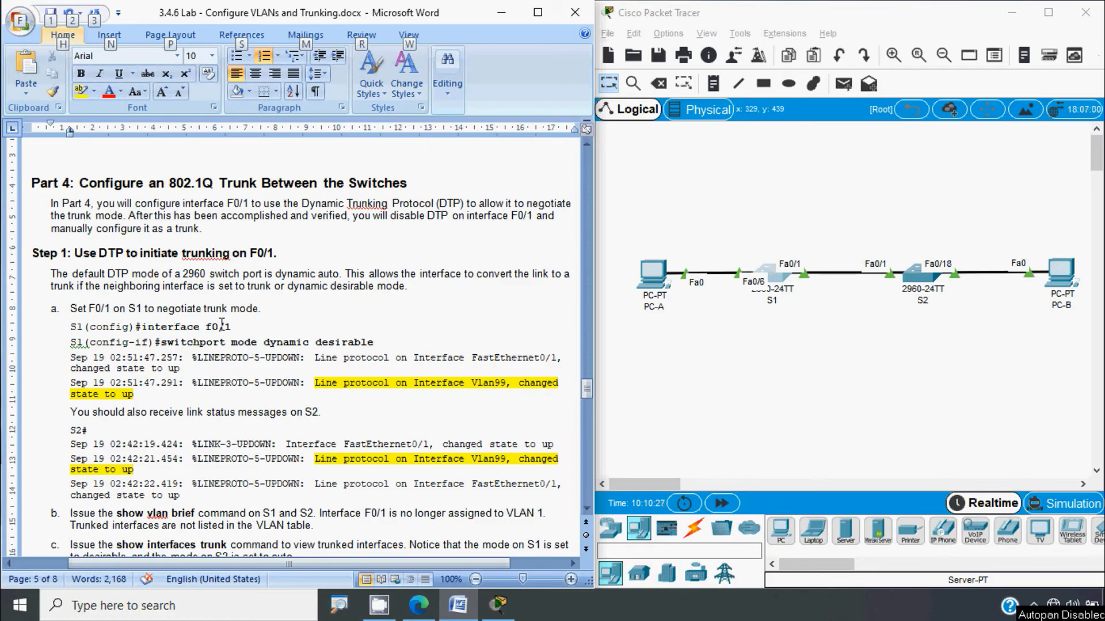
{"action": "scroll", "coordinate": [232, 350], "scroll_direction": "down", "scroll_amount": 2}
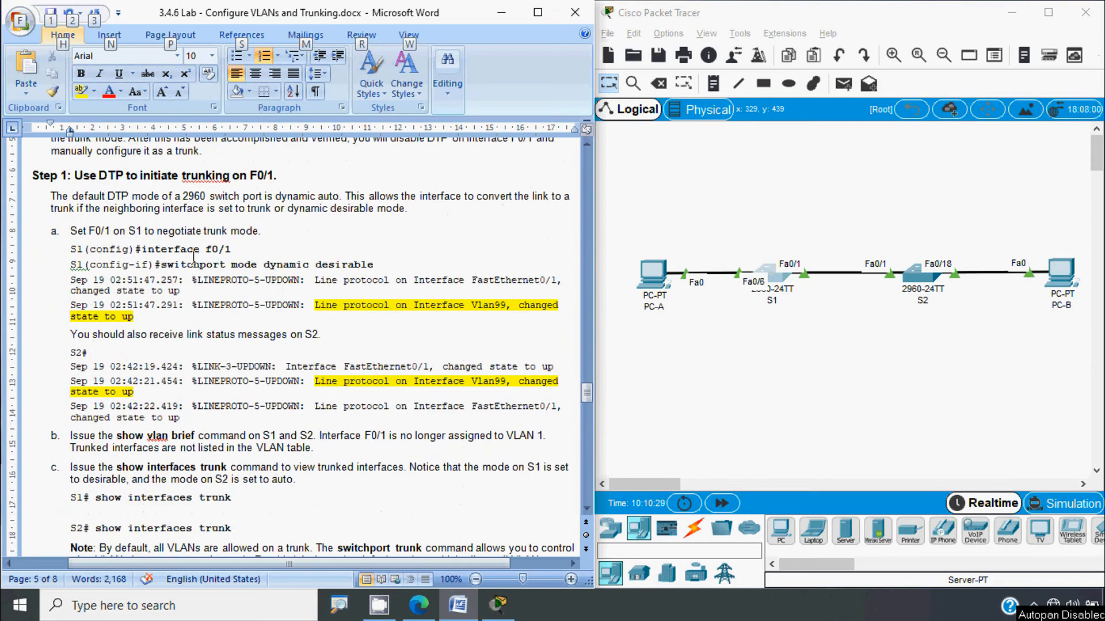
{"action": "left_click_drag", "start_coordinate": [148, 249], "coordinate": [217, 264]}
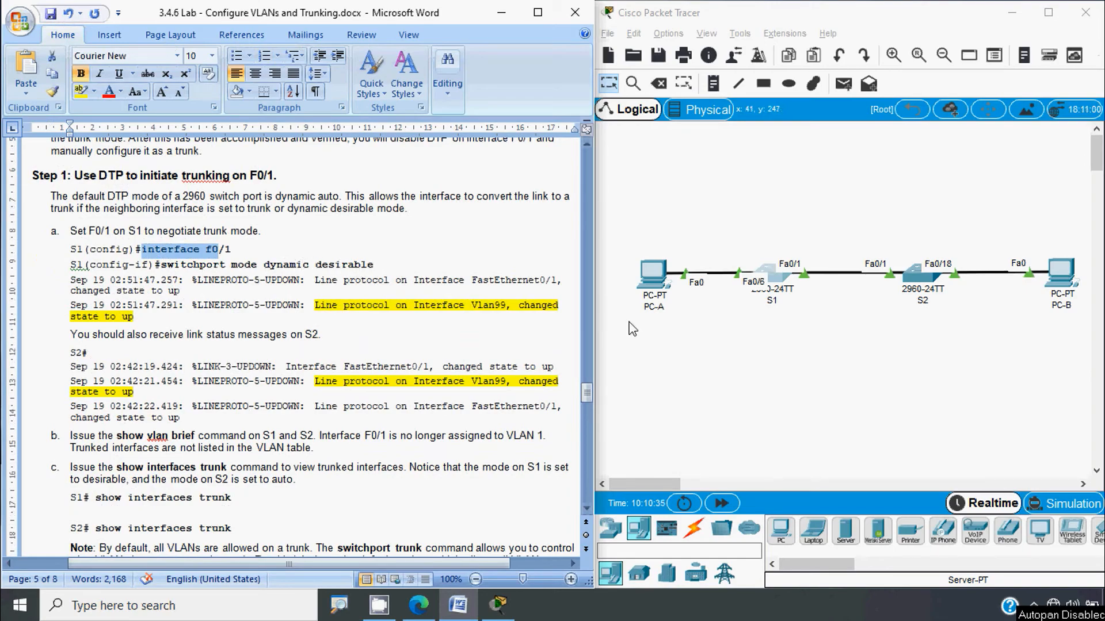
{"action": "left_click", "coordinate": [774, 279]}
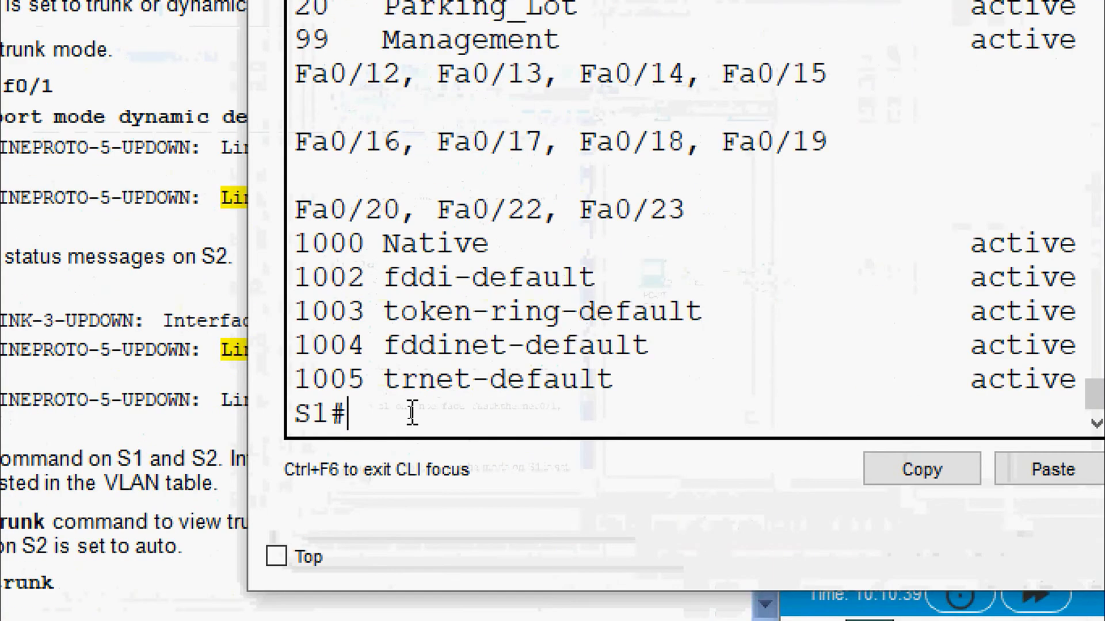
Step: In S1's CLI, enter global configuration and select interface FastEthernet 0/1
{"action": "type", "text": "conf"}
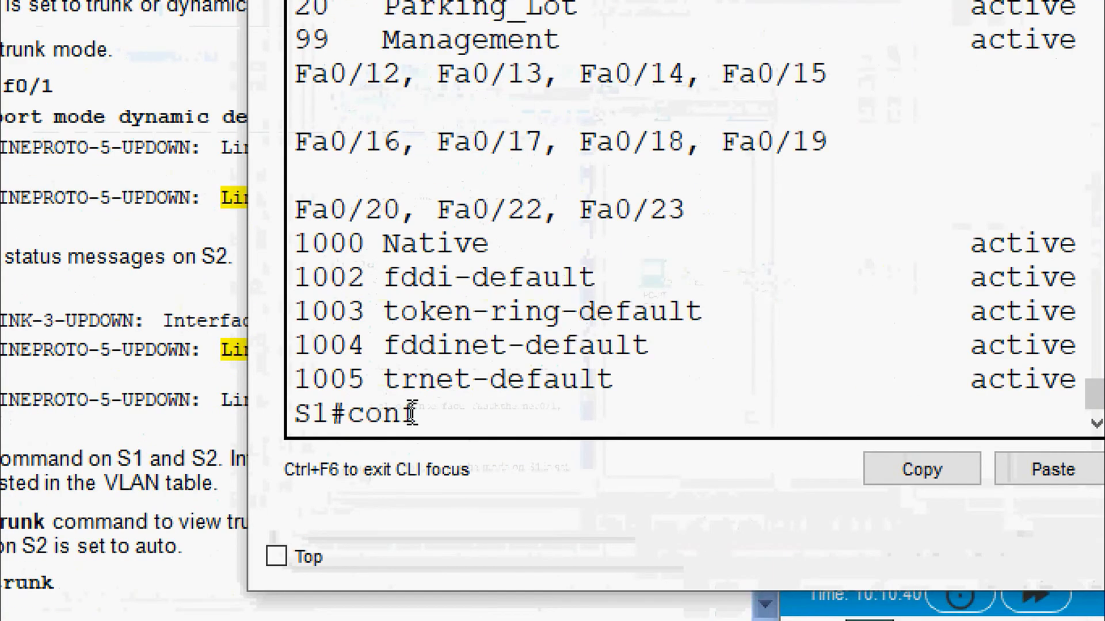
{"action": "key", "text": "Tab"}
{"action": "type", "text": "t"}
{"action": "key", "text": "Tab"}
{"action": "key", "text": "Return"}
{"action": "type", "text": "inte"}
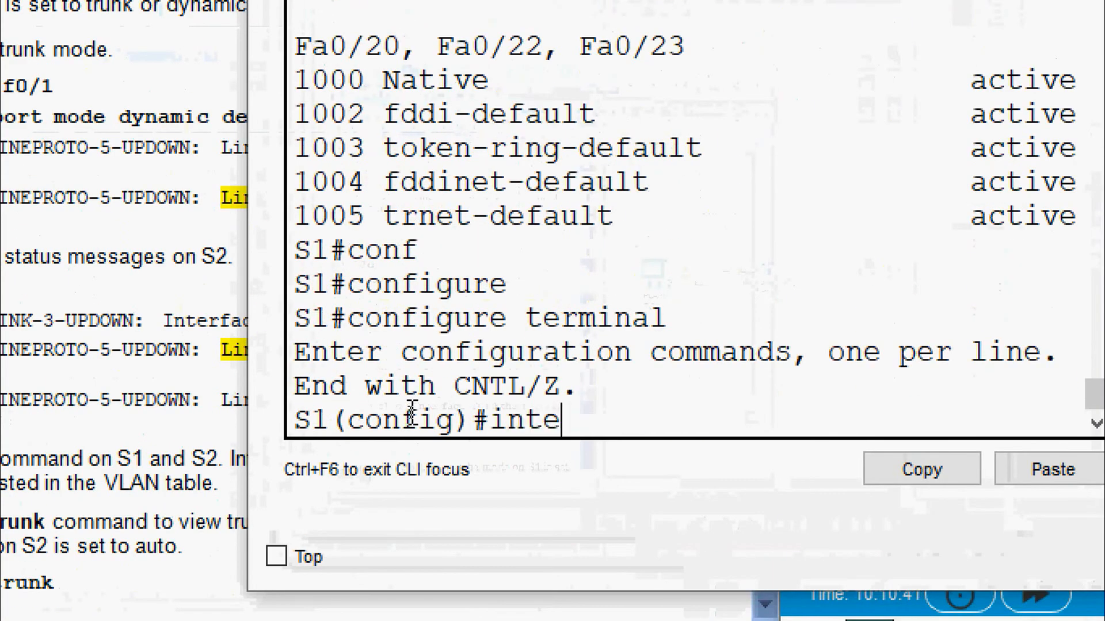
{"action": "type", "text": "r"}
{"action": "key", "text": "Tab"}
{"action": "type", "text": "f"}
{"action": "key", "text": "Tab"}
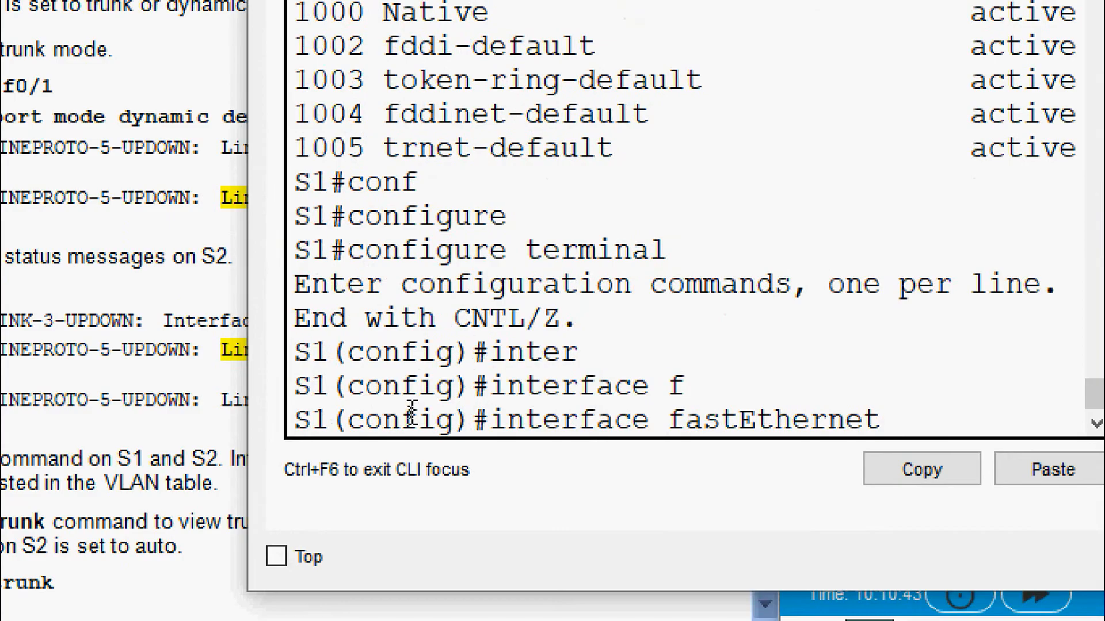
{"action": "type", "text": "0/1"}
{"action": "key", "text": "Return"}
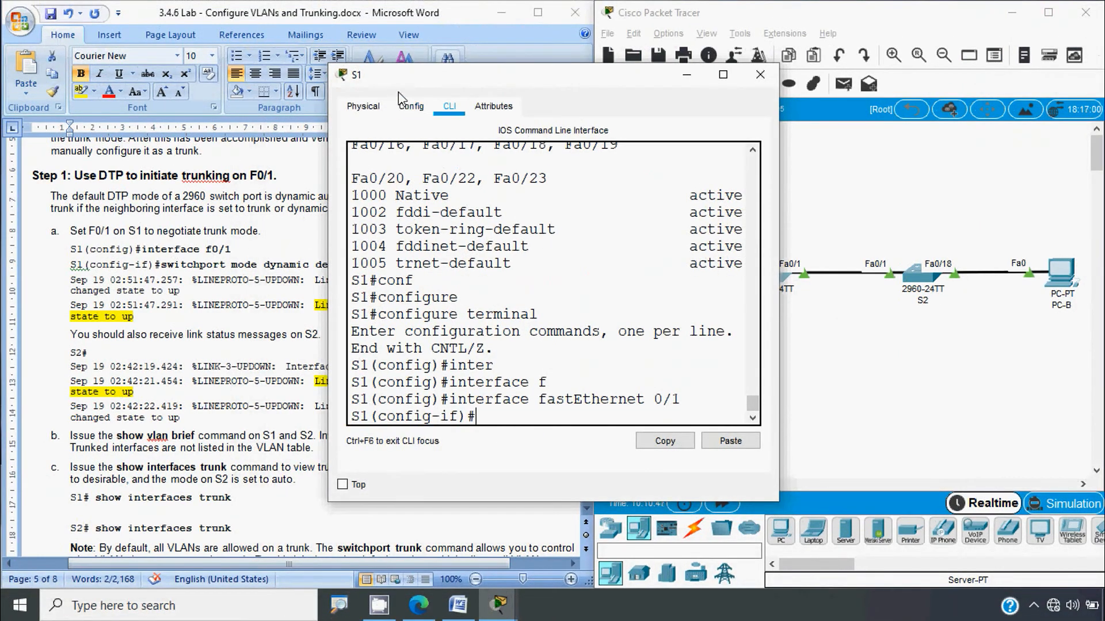
{"action": "left_click_drag", "start_coordinate": [401, 77], "coordinate": [479, 68]}
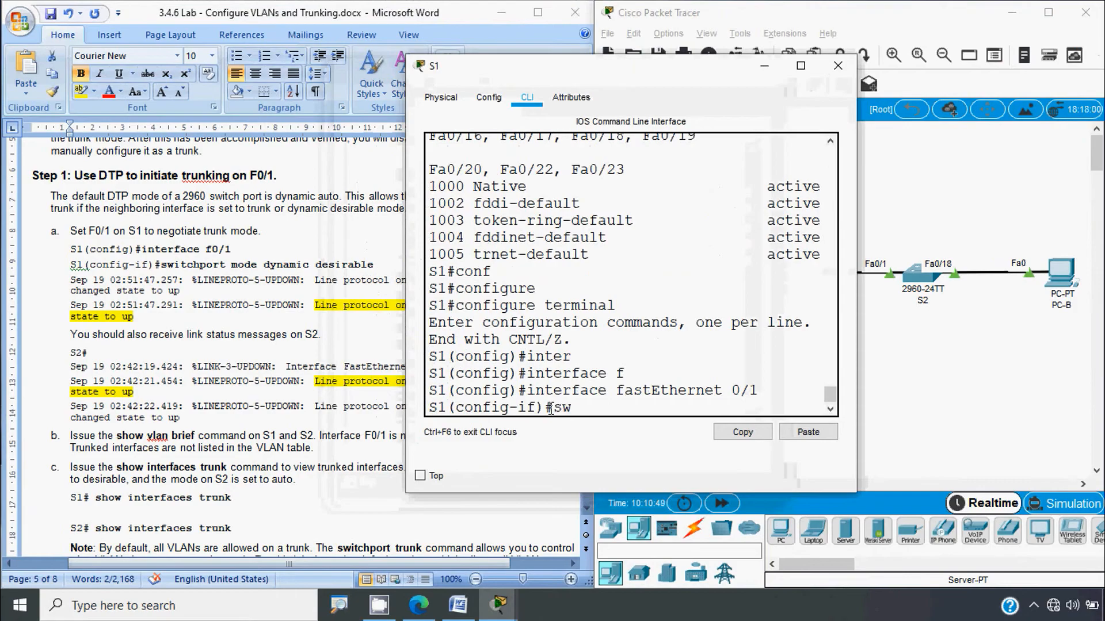
Step: Set F0/1 to switchport mode dynamic desirable so it negotiates a trunk
{"action": "key", "text": "Tab"}
{"action": "type", "text": "mod"}
{"action": "key", "text": "Tab"}
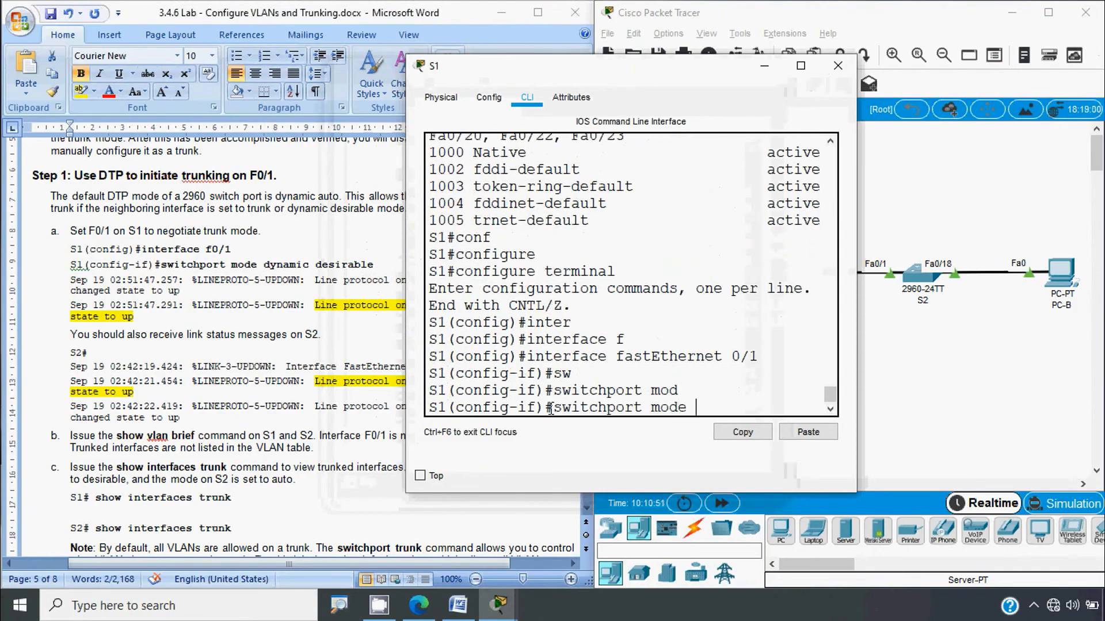
{"action": "type", "text": "d"}
{"action": "key", "text": "Tab"}
{"action": "type", "text": "d"}
{"action": "key", "text": "Tab"}
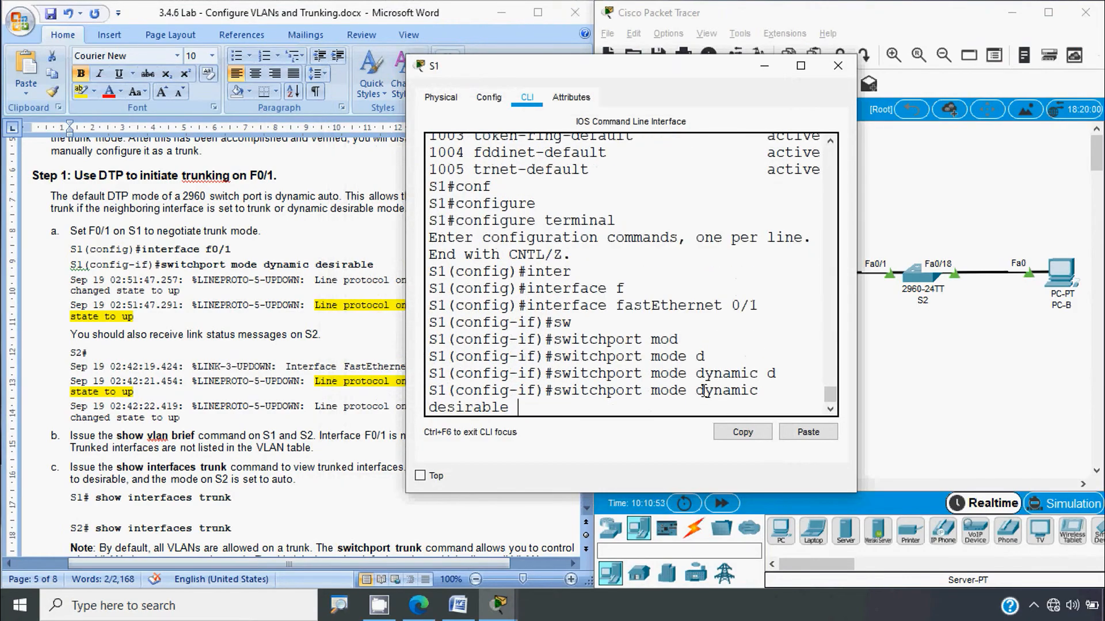
{"action": "left_click", "coordinate": [1045, 343]}
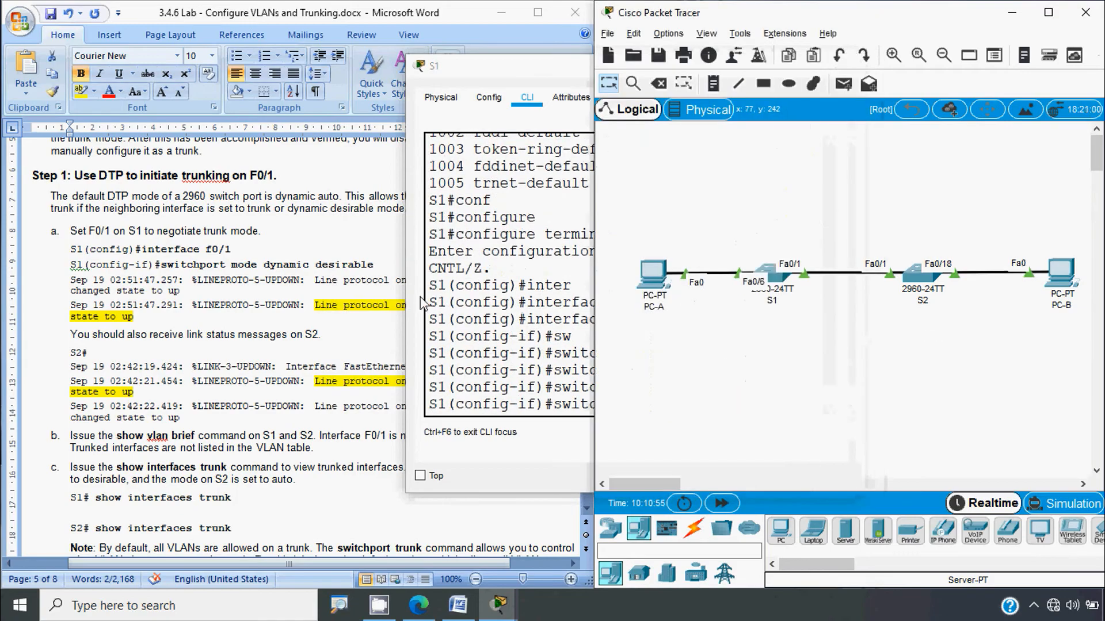
{"action": "left_click", "coordinate": [446, 303]}
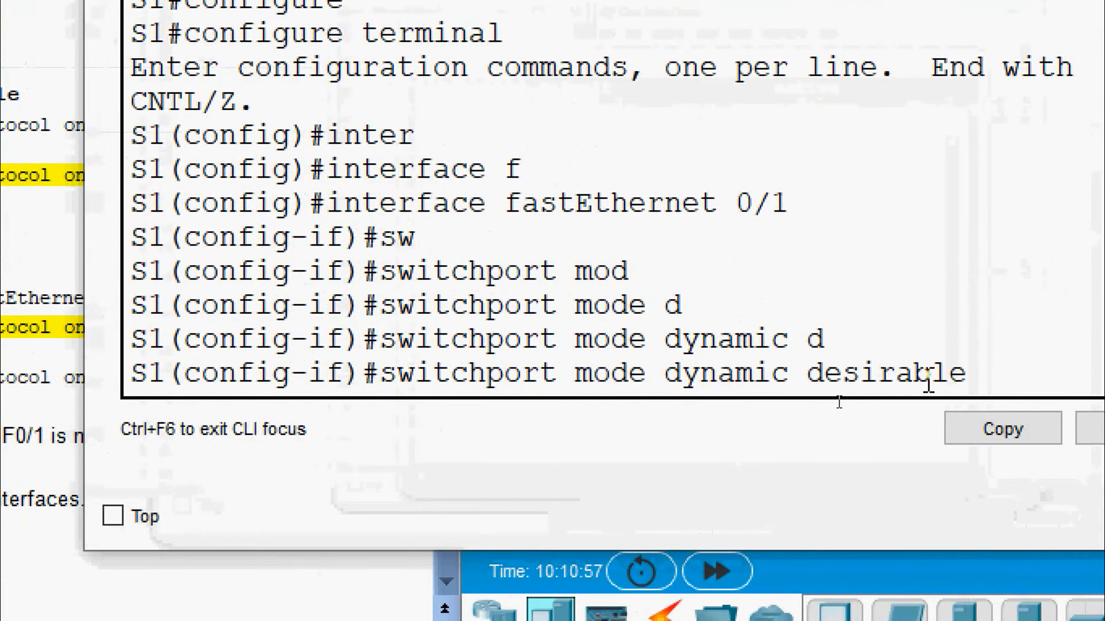
{"action": "left_click", "coordinate": [898, 386]}
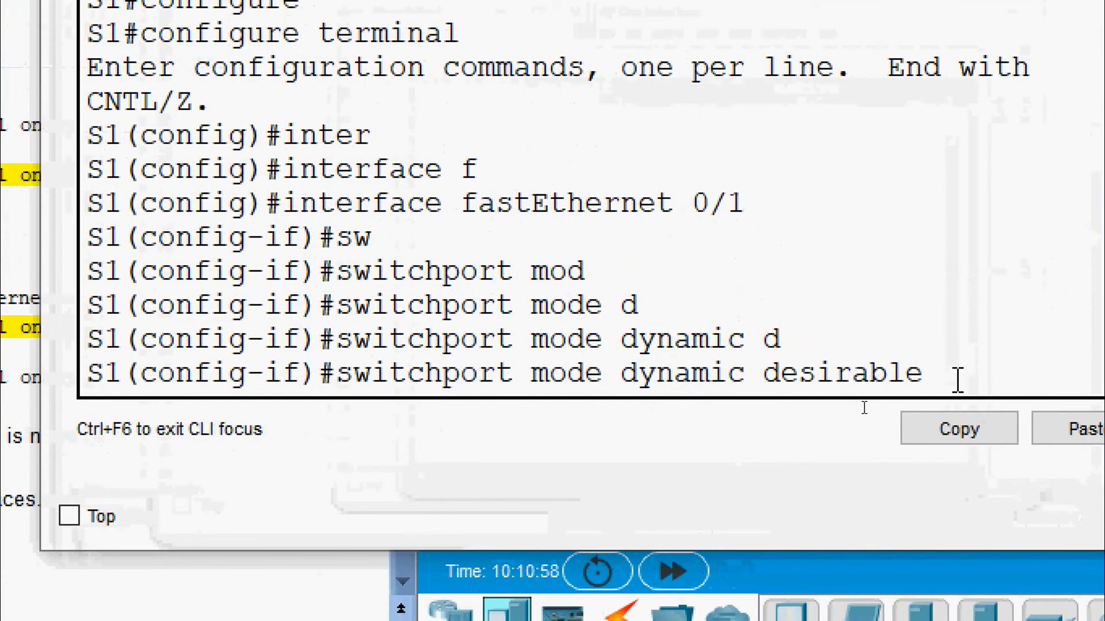
{"action": "left_click", "coordinate": [893, 400]}
{"action": "key", "text": "Return"}
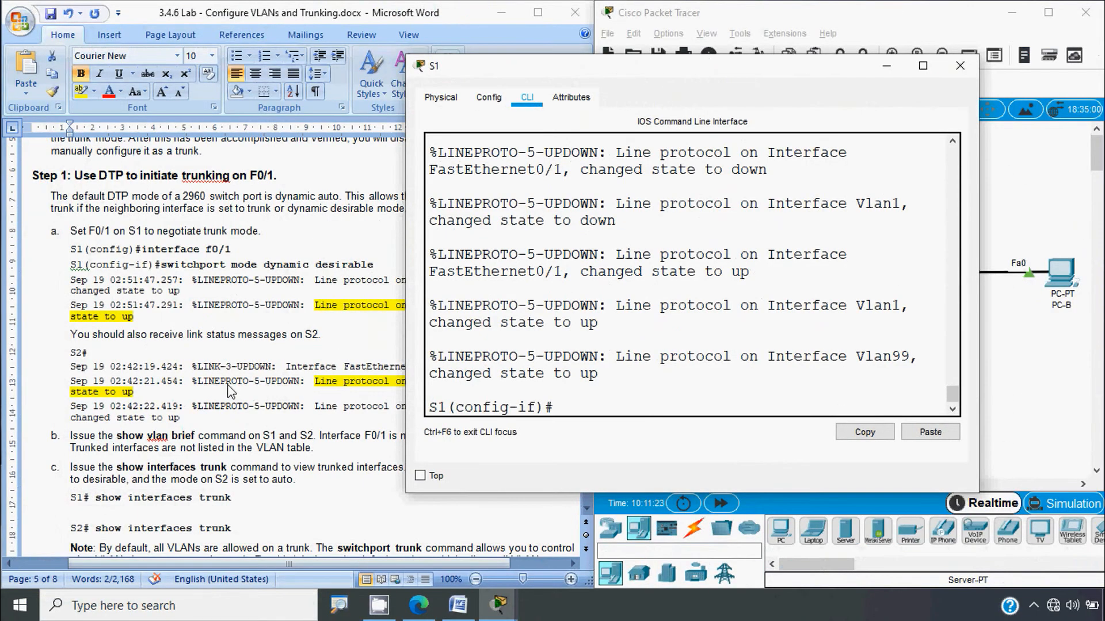
{"action": "left_click_drag", "start_coordinate": [142, 249], "coordinate": [217, 250]}
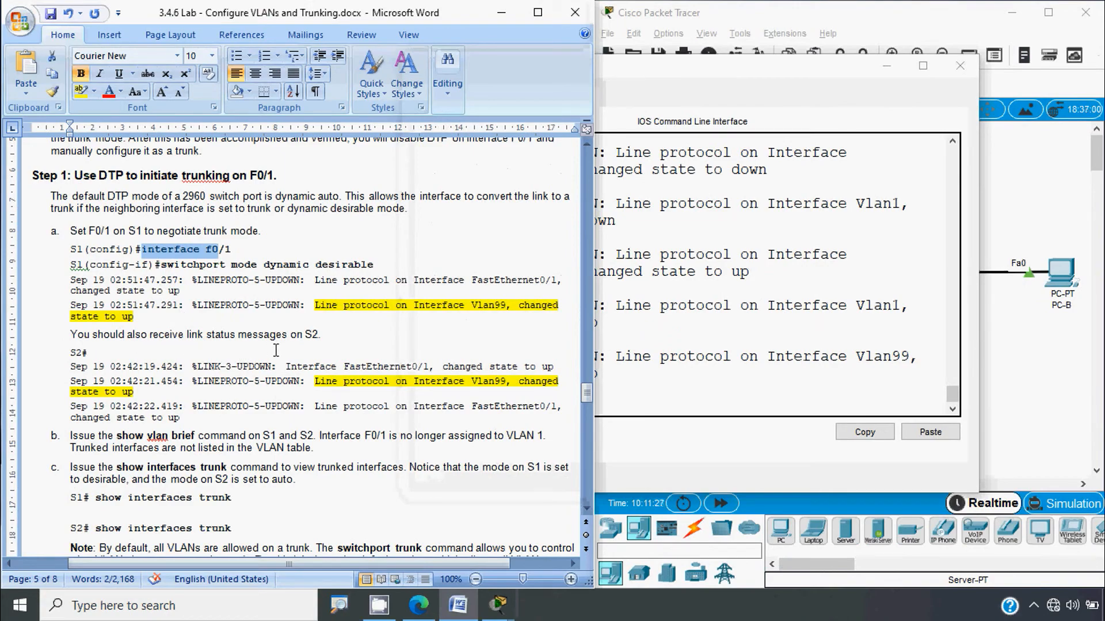
{"action": "left_click", "coordinate": [1028, 209]}
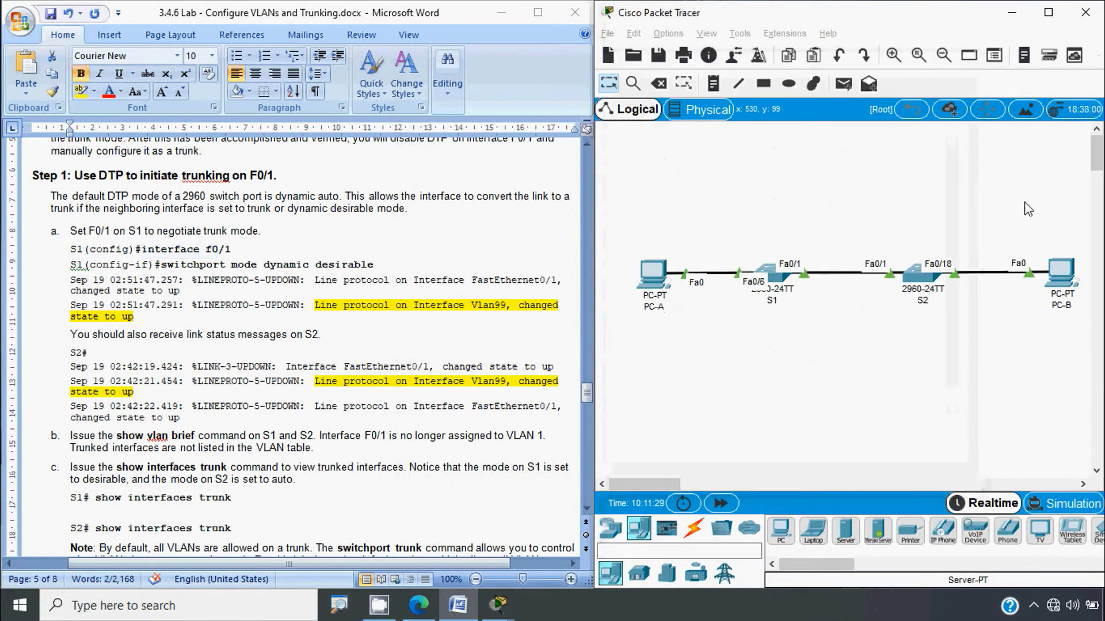
{"action": "left_click", "coordinate": [921, 275]}
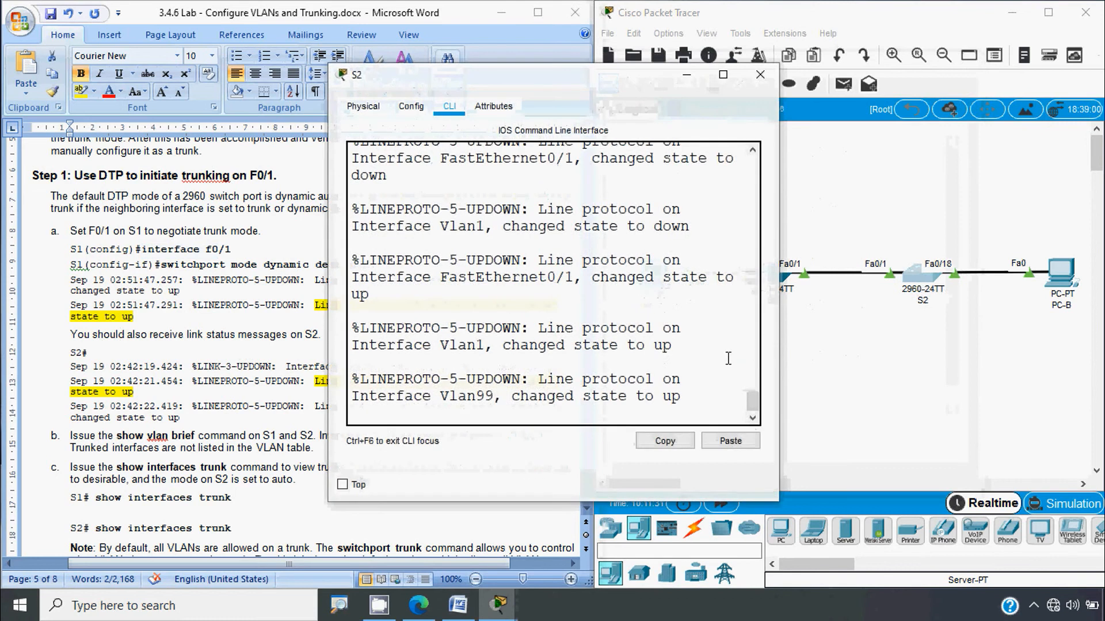
{"action": "left_click_drag", "start_coordinate": [778, 333], "coordinate": [970, 333]}
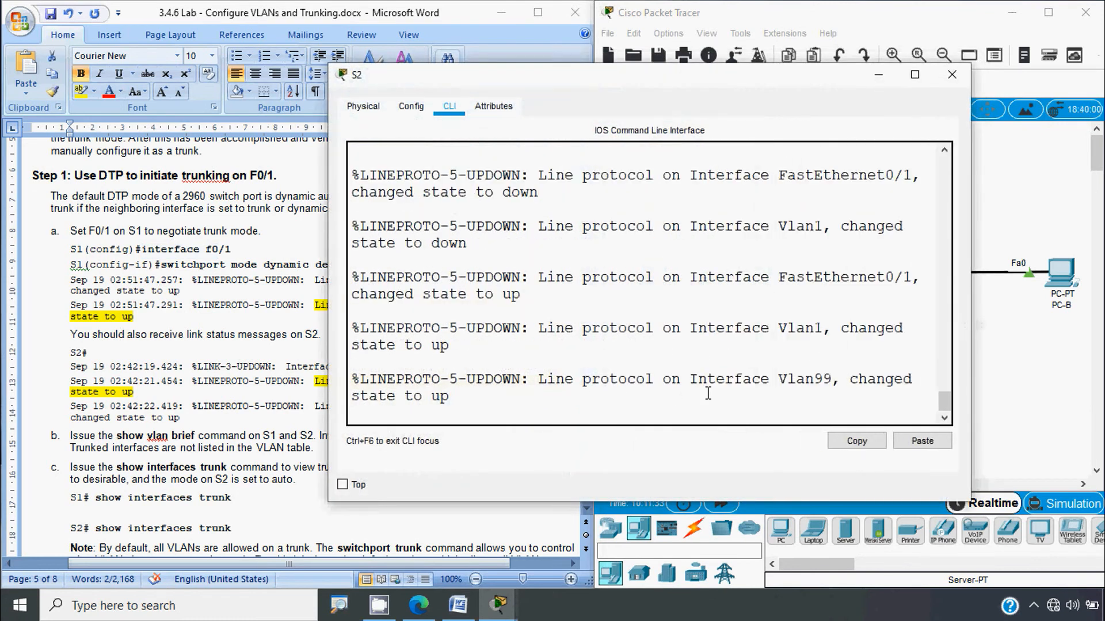
{"action": "left_click_drag", "start_coordinate": [708, 394], "coordinate": [352, 208]}
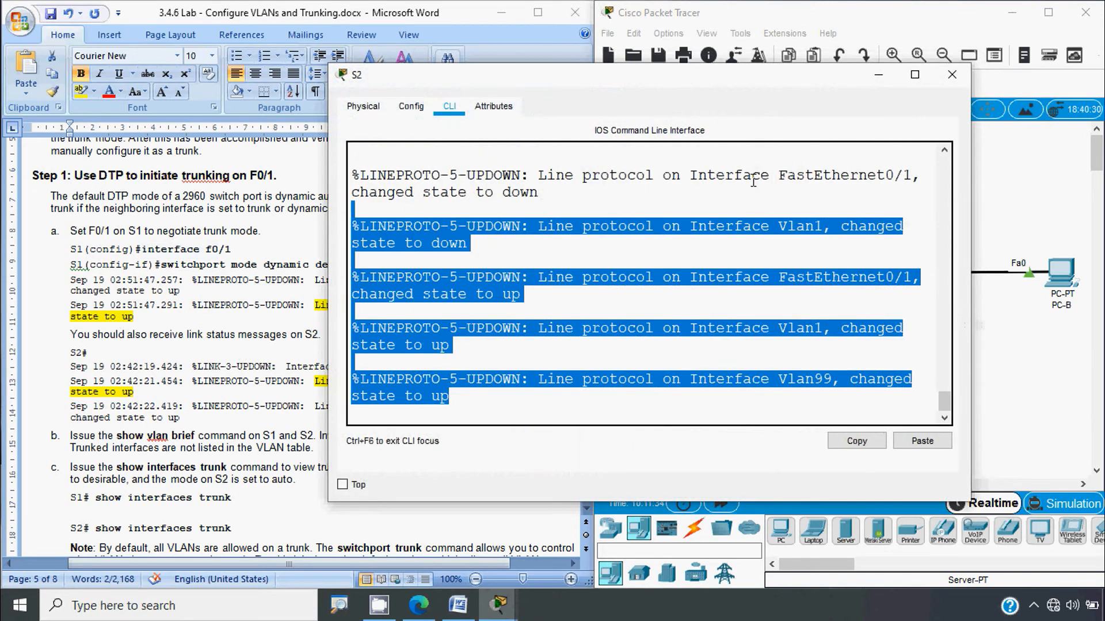
{"action": "left_click", "coordinate": [951, 85]}
{"action": "left_click_drag", "start_coordinate": [141, 249], "coordinate": [230, 250]}
{"action": "scroll", "coordinate": [251, 390], "scroll_direction": "down", "scroll_amount": 3}
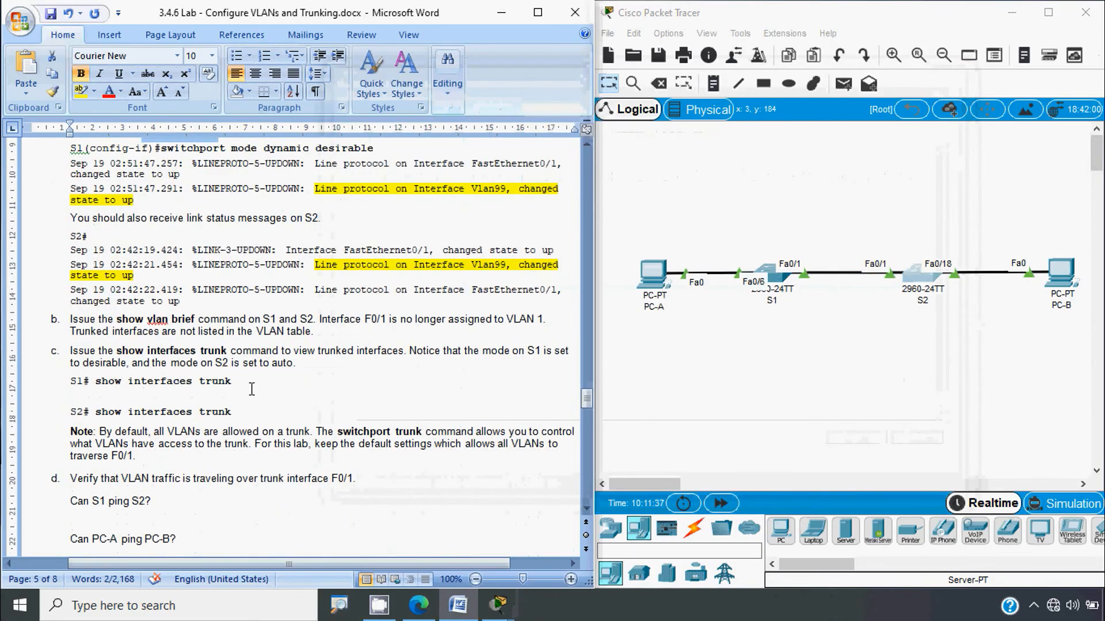
{"action": "scroll", "coordinate": [252, 390], "scroll_direction": "down", "scroll_amount": 2}
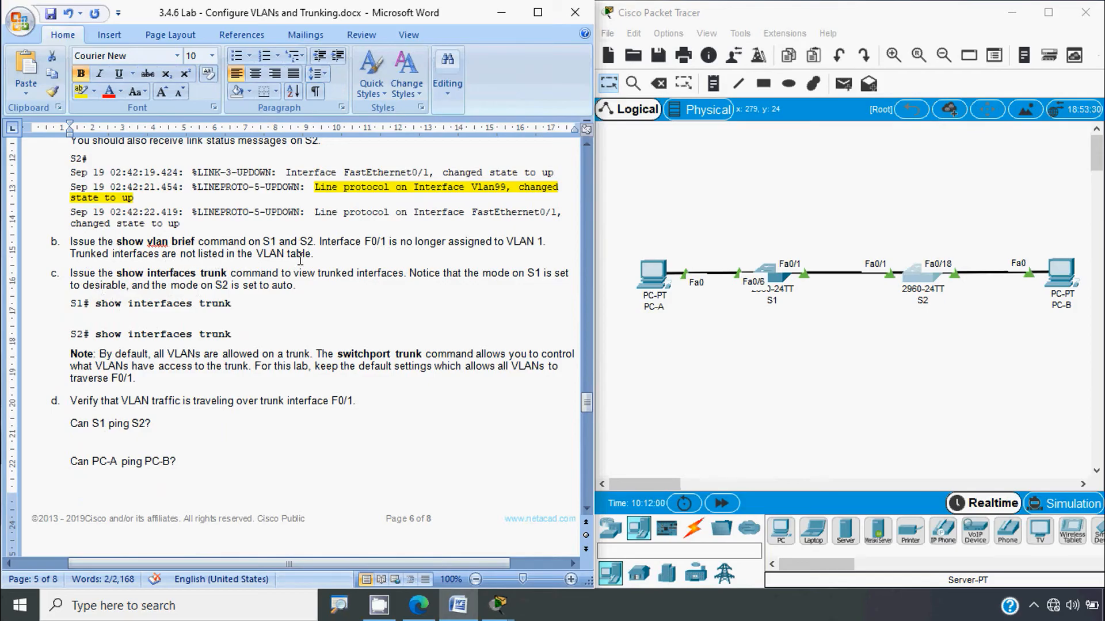
Step: Return S1 to privileged EXEC mode and run show vlan brief
{"action": "left_click", "coordinate": [774, 281]}
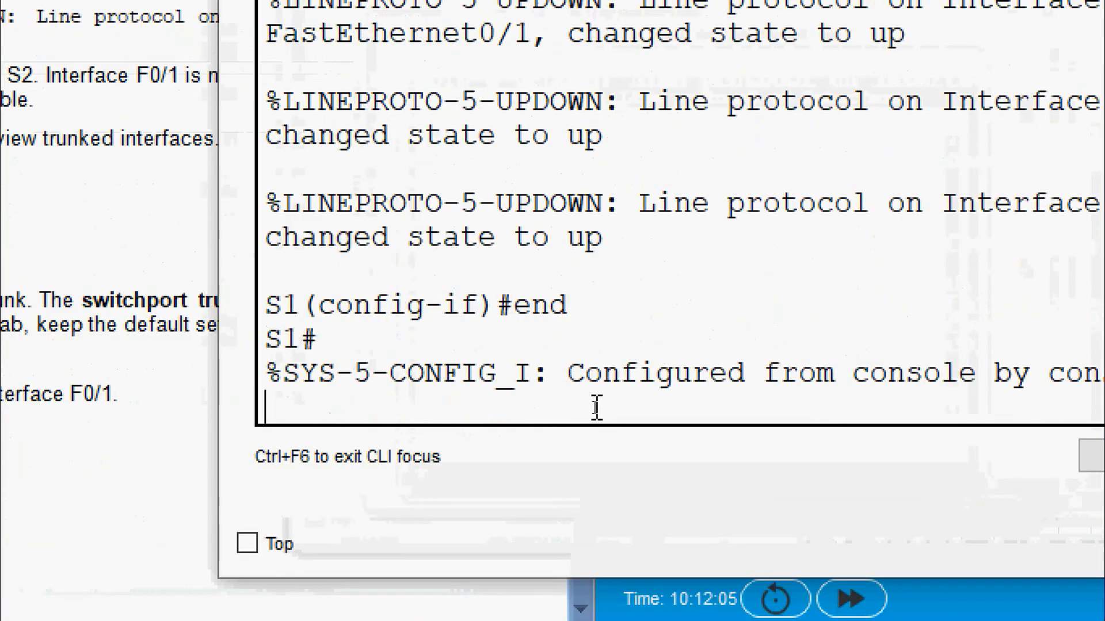
{"action": "key", "text": "Return"}
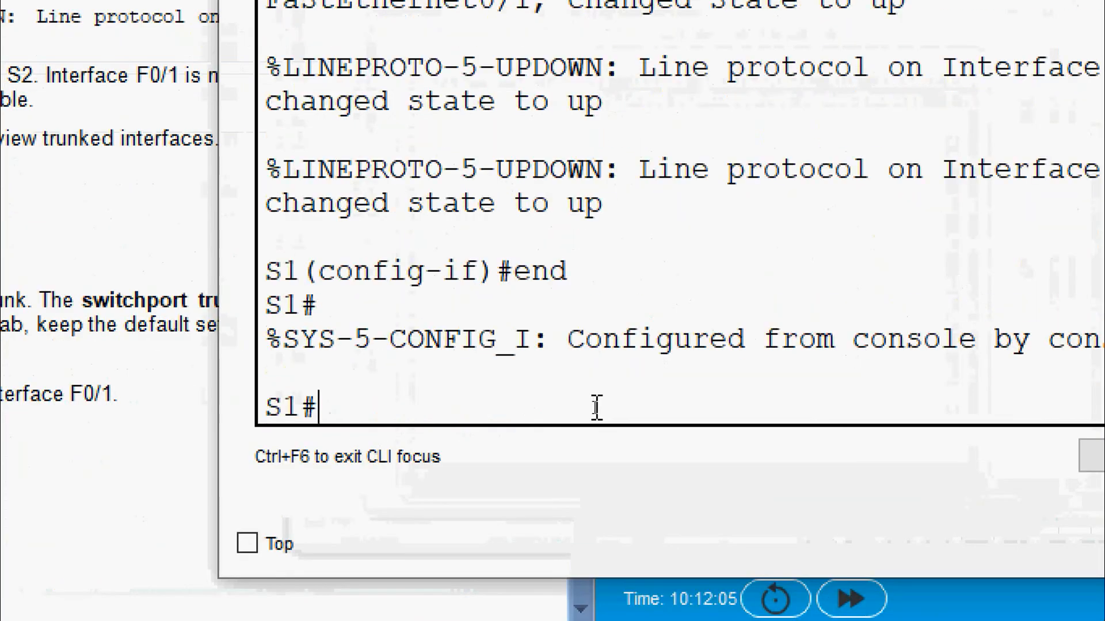
{"action": "type", "text": "sho"}
{"action": "key", "text": "Tab"}
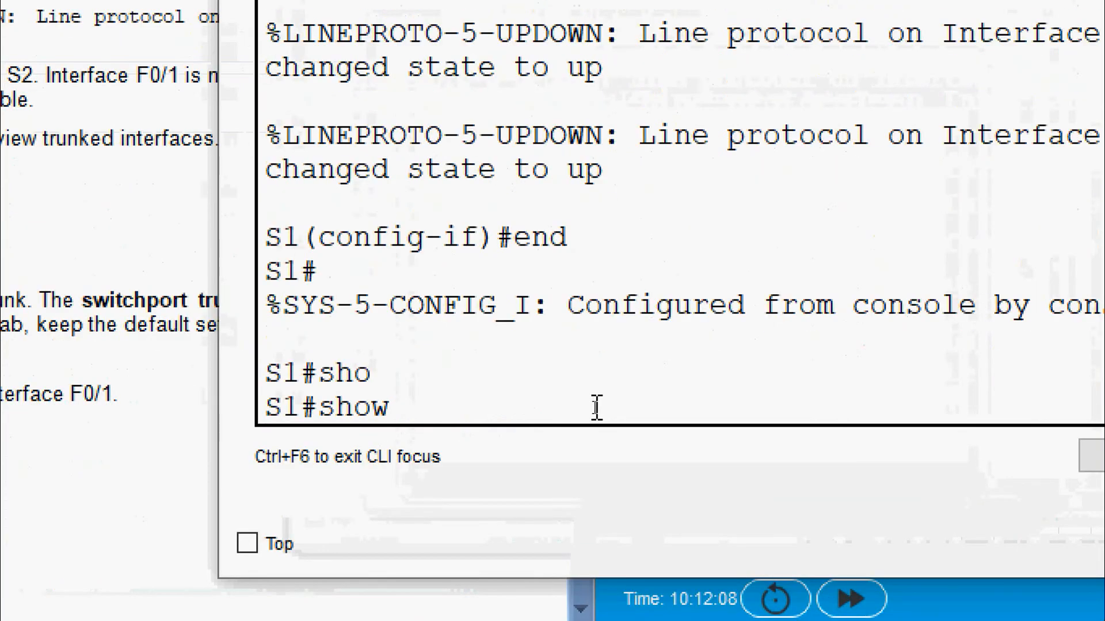
{"action": "type", "text": "vl"}
{"action": "key", "text": "Tab"}
{"action": "type", "text": "b"}
{"action": "key", "text": "Tab"}
{"action": "key", "text": "Return"}
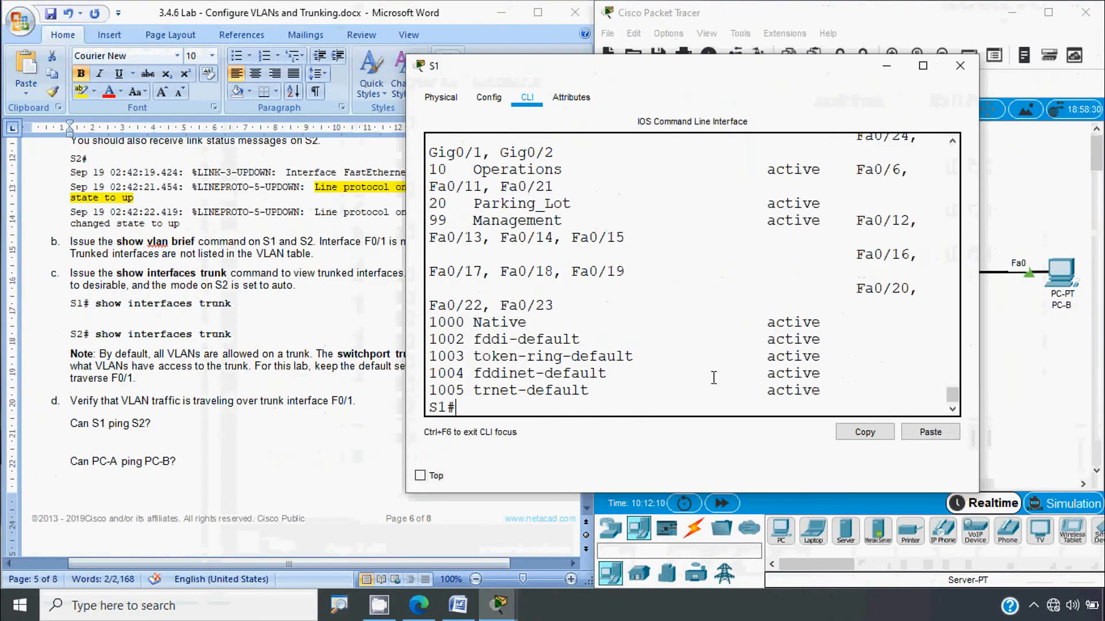
Step: Inspect S1's VLAN table for VLANs 1 through 99, then switch to S2's console
{"action": "left_click_drag", "start_coordinate": [398, 308], "coordinate": [95, 311]}
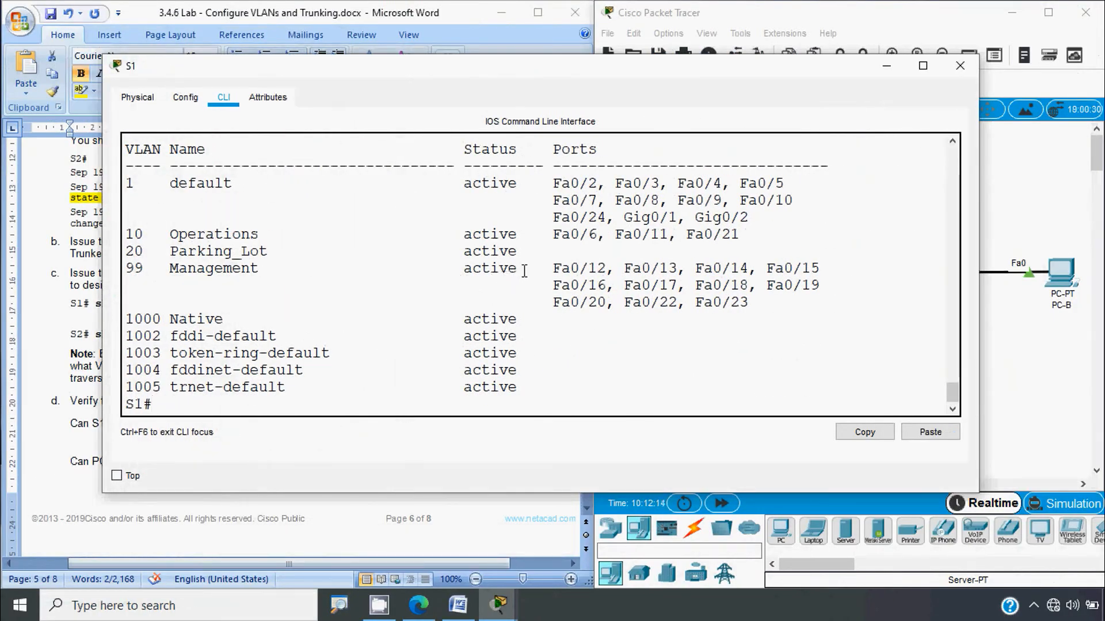
{"action": "left_click_drag", "start_coordinate": [562, 185], "coordinate": [789, 299]}
{"action": "left_click", "coordinate": [960, 65]}
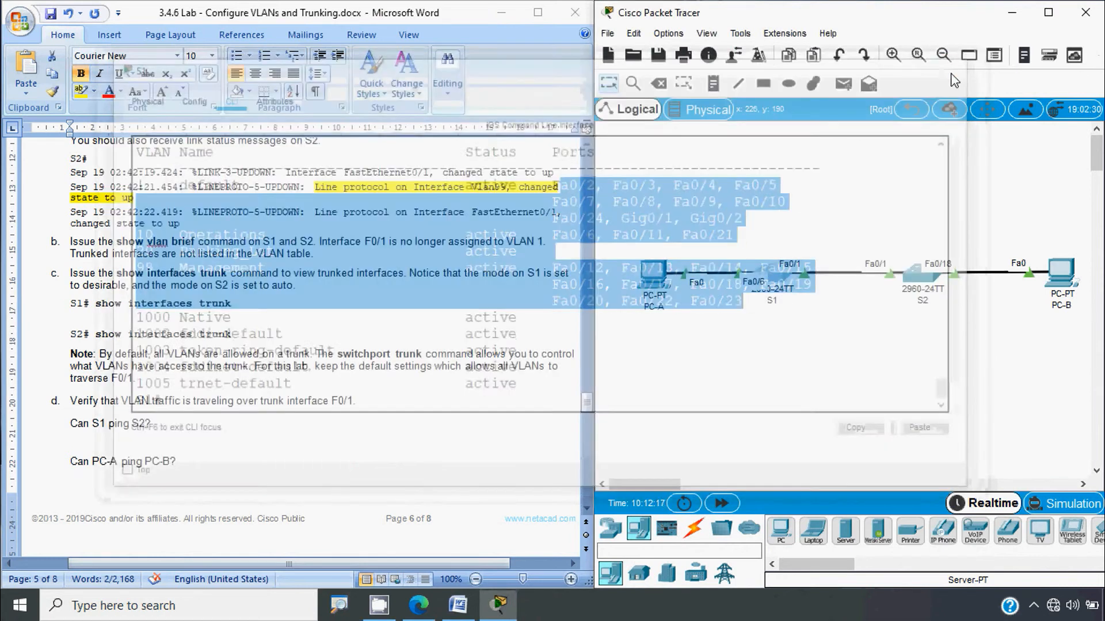
{"action": "left_click", "coordinate": [916, 282]}
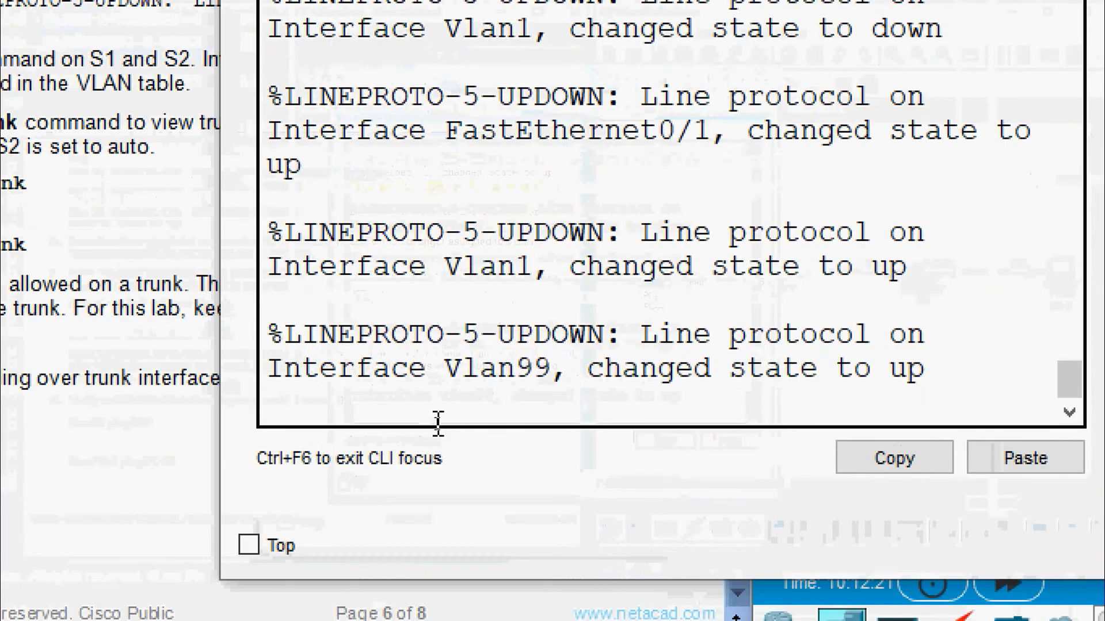
Step: Log in to S2 with the console and enable passwords and run show vlan brief
{"action": "key", "text": "Return"}
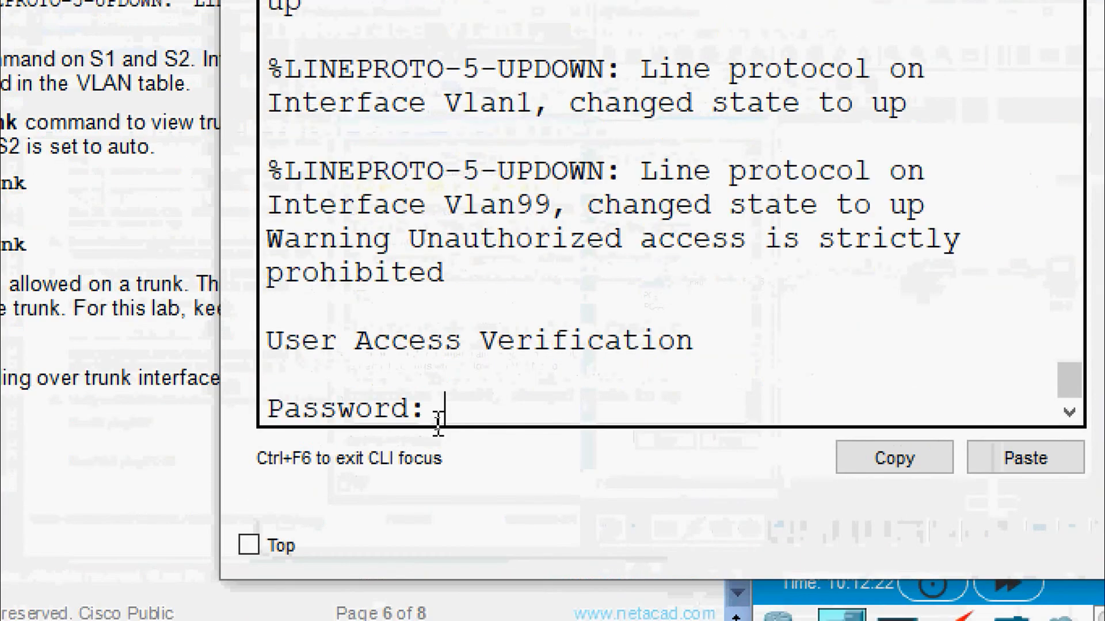
{"action": "key", "text": "Return"}
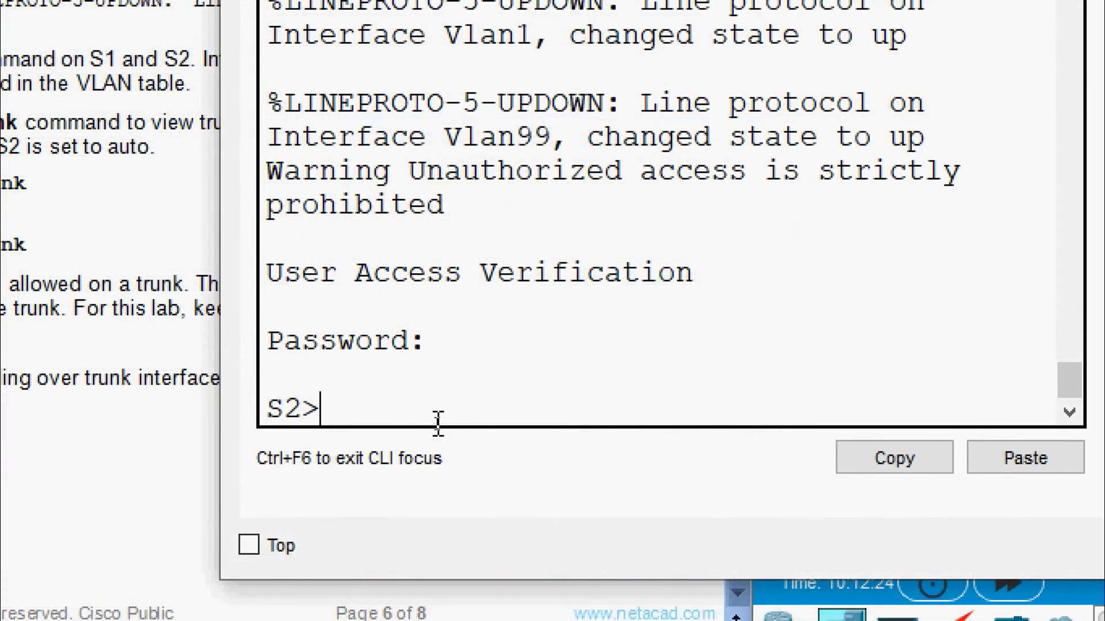
{"action": "type", "text": "ena"}
{"action": "key", "text": "Tab"}
{"action": "key", "text": "Return"}
{"action": "key", "text": "Return"}
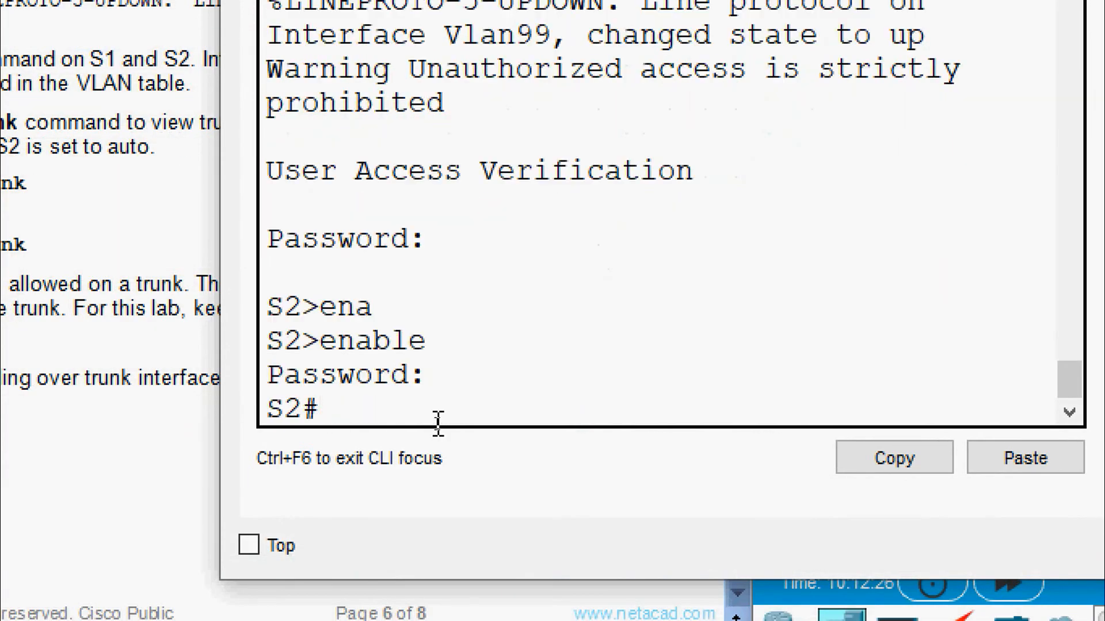
{"action": "type", "text": "sh"}
{"action": "key", "text": "Tab"}
{"action": "type", "text": "vl"}
{"action": "key", "text": "Tab"}
{"action": "type", "text": "b"}
{"action": "key", "text": "Tab"}
{"action": "key", "text": "Return"}
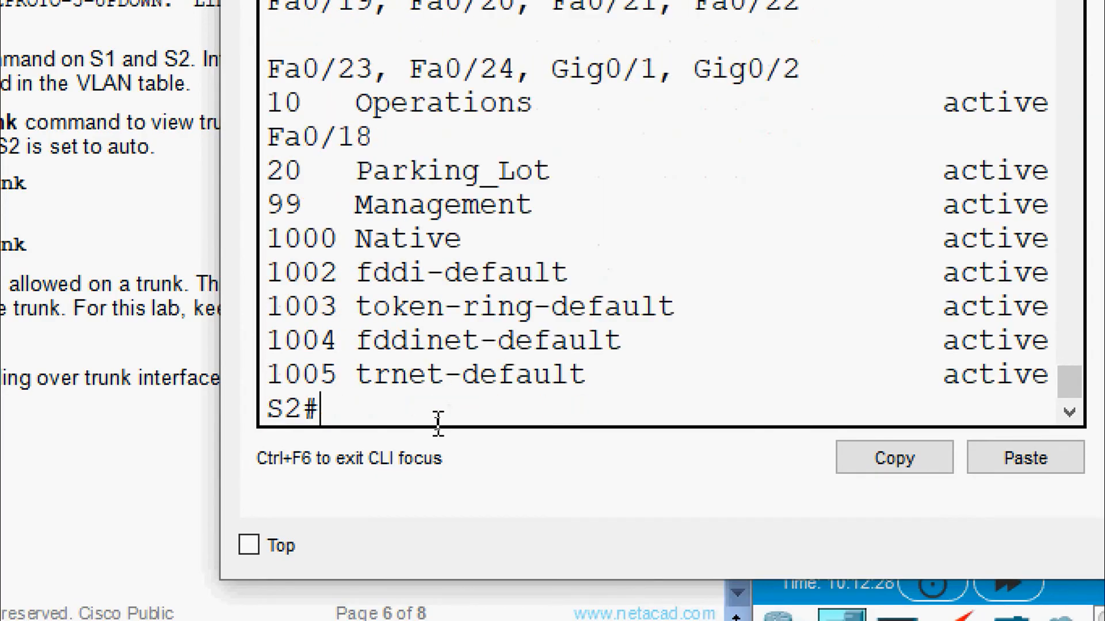
Step: Review S2's full VLAN table, confirming F0/1 is absent, then close the console
{"action": "left_click_drag", "start_coordinate": [780, 315], "coordinate": [1076, 316]}
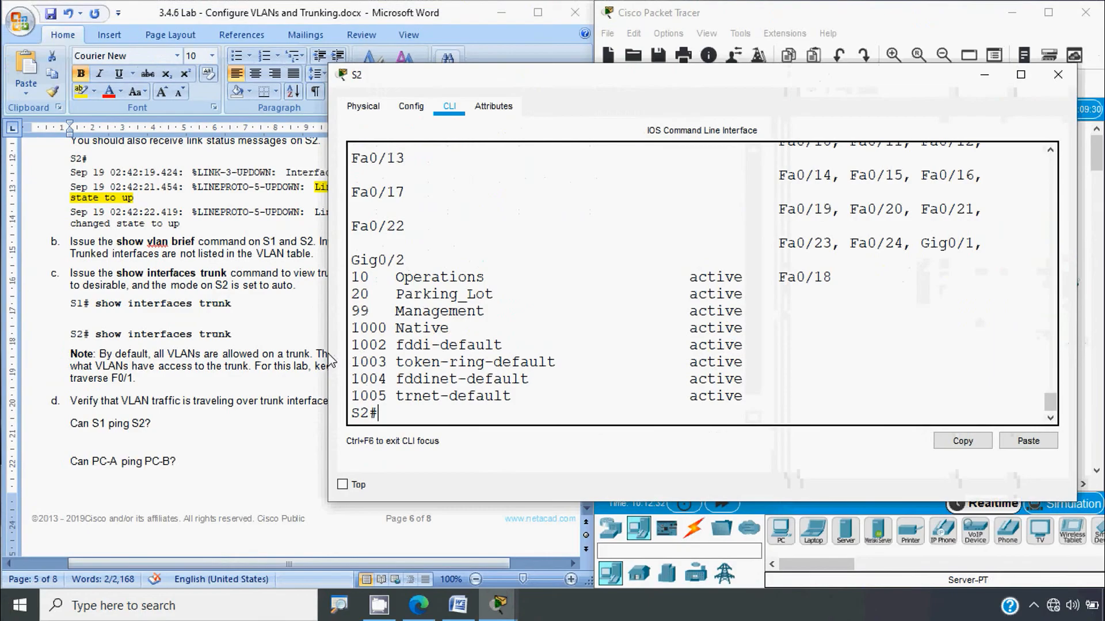
{"action": "left_click_drag", "start_coordinate": [328, 362], "coordinate": [147, 377]}
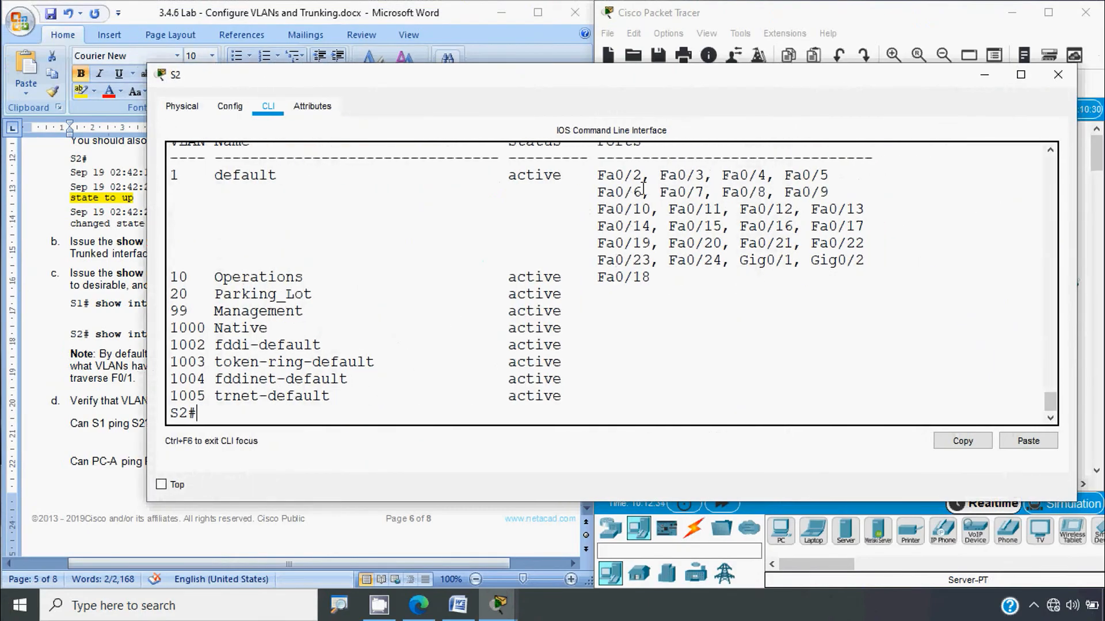
{"action": "scroll", "coordinate": [670, 348], "scroll_direction": "up", "scroll_amount": 2}
{"action": "scroll", "coordinate": [670, 348], "scroll_direction": "down", "scroll_amount": 3}
{"action": "left_click", "coordinate": [1058, 74]}
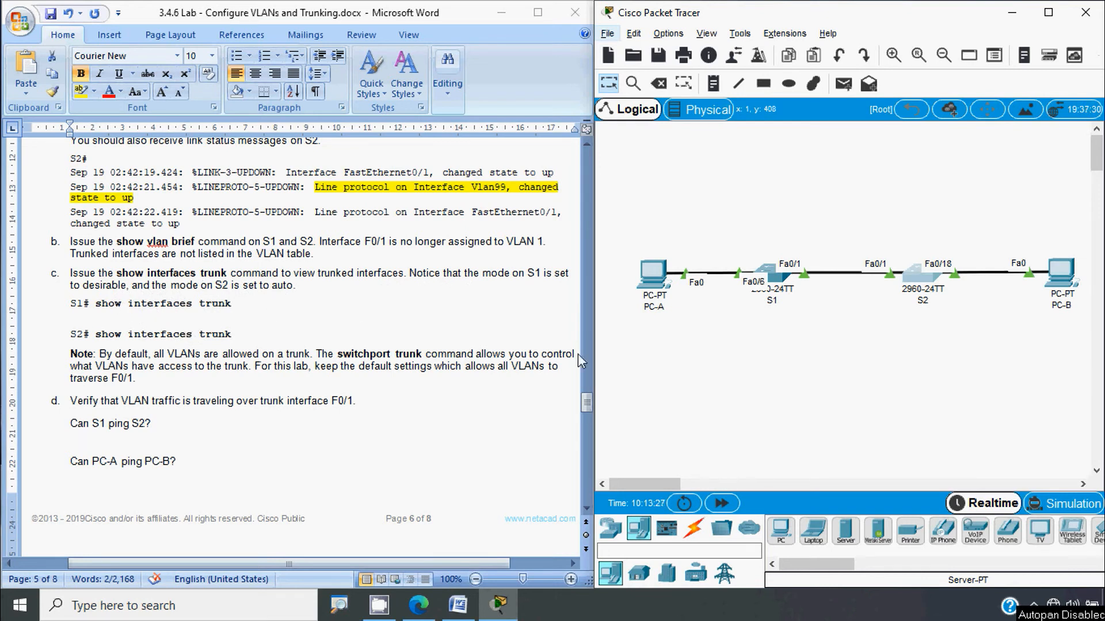
{"action": "left_click", "coordinate": [774, 278]}
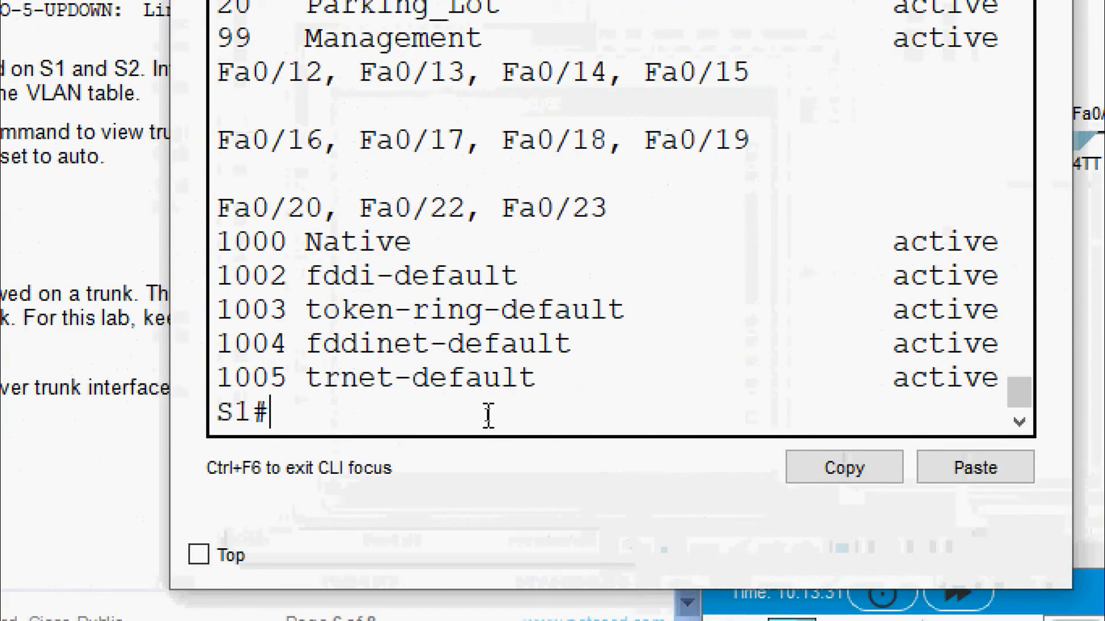
{"action": "type", "text": "sh"}
{"action": "key", "text": "Tab"}
{"action": "type", "text": "inter"}
{"action": "key", "text": "Tab"}
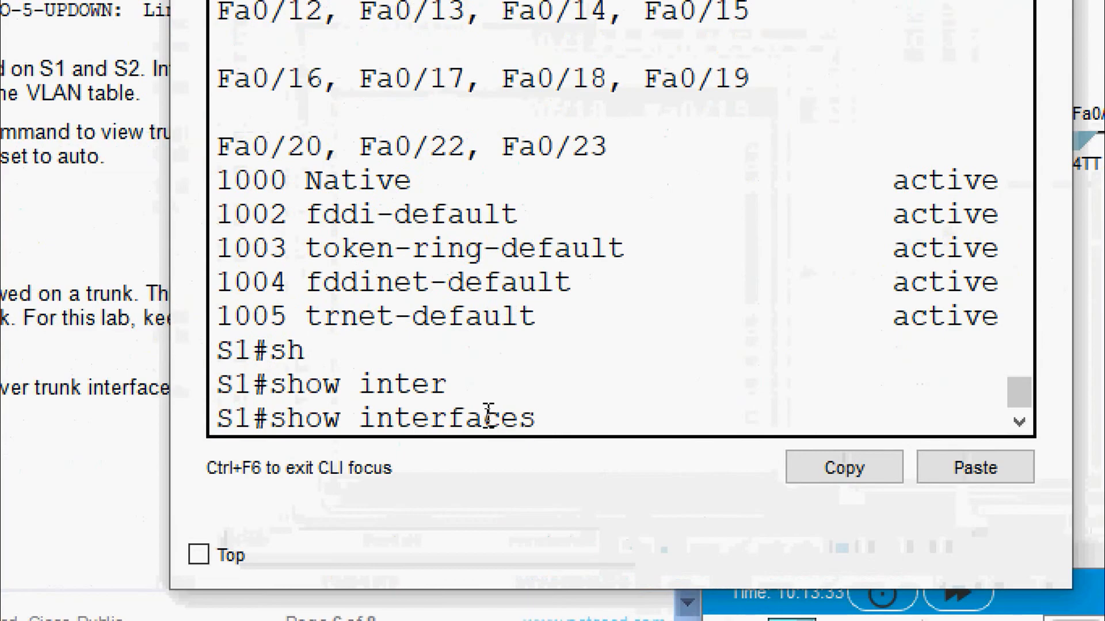
{"action": "type", "text": "tr"}
{"action": "key", "text": "Tab"}
{"action": "key", "text": "Return"}
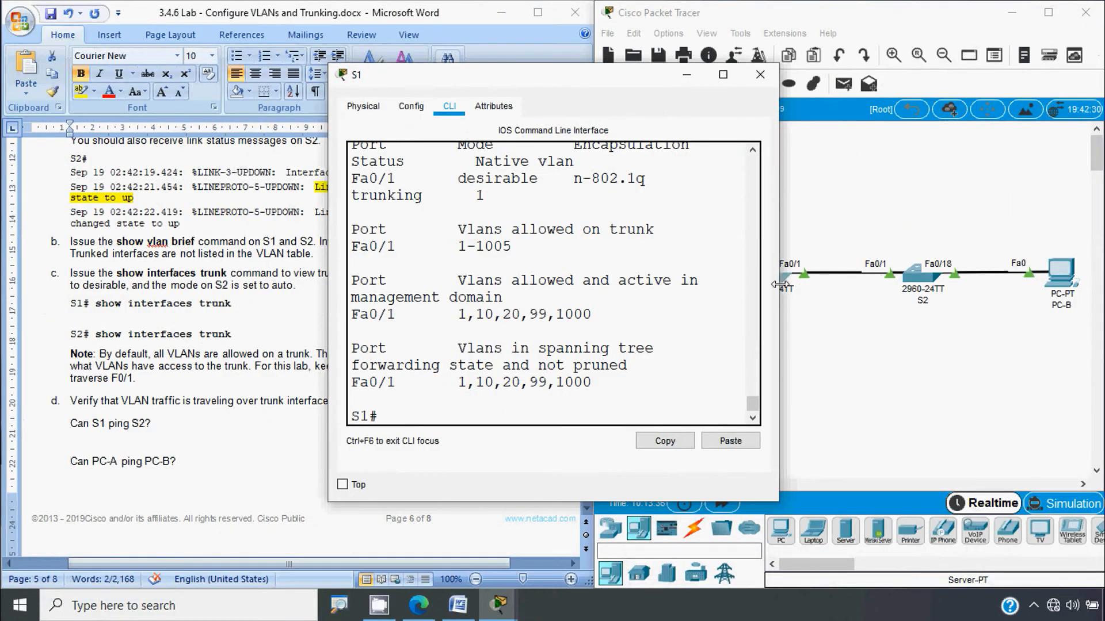
{"action": "left_click_drag", "start_coordinate": [780, 285], "coordinate": [1025, 286]}
{"action": "double_click", "coordinate": [374, 211]}
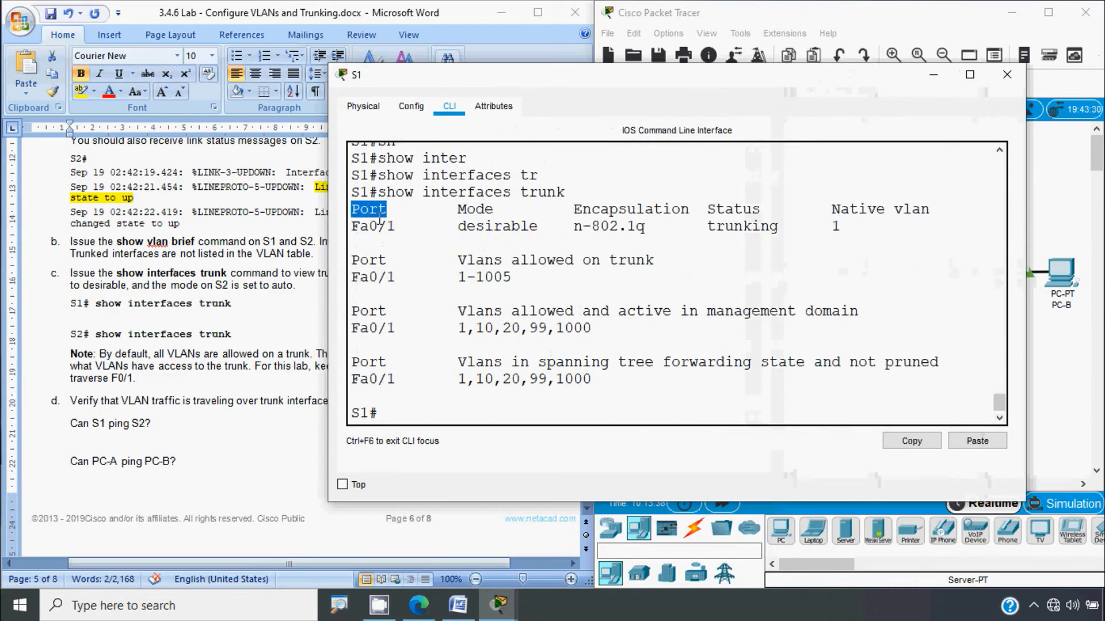
{"action": "double_click", "coordinate": [373, 227]}
{"action": "left_click_drag", "start_coordinate": [450, 209], "coordinate": [515, 205]}
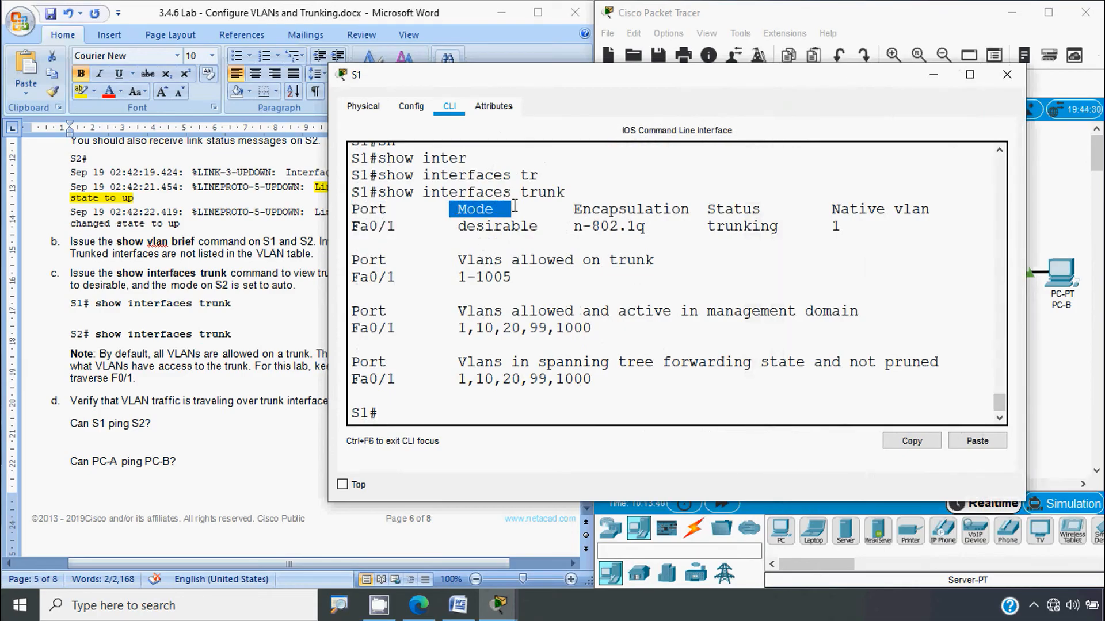
{"action": "left_click_drag", "start_coordinate": [457, 226], "coordinate": [533, 225]}
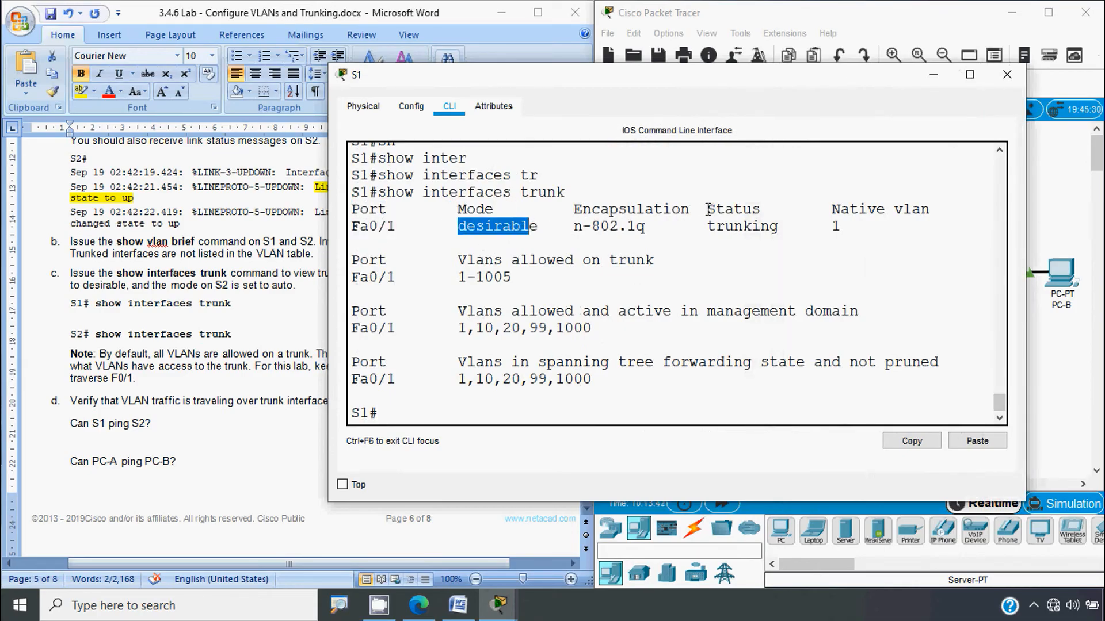
{"action": "left_click_drag", "start_coordinate": [707, 209], "coordinate": [931, 210]}
{"action": "left_click_drag", "start_coordinate": [841, 226], "coordinate": [790, 226]}
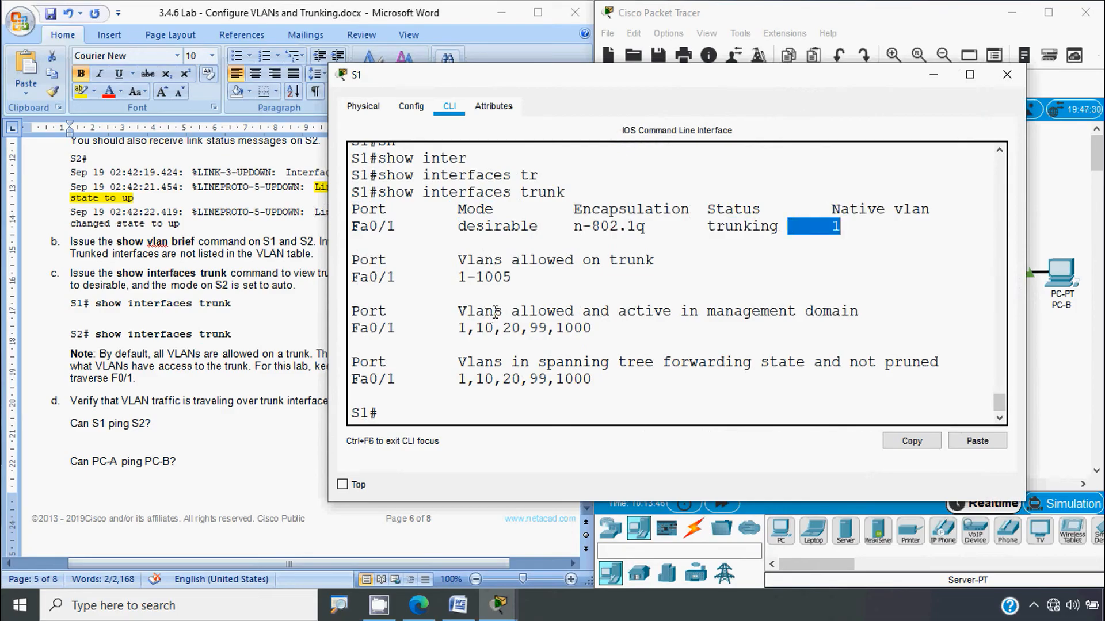
{"action": "left_click_drag", "start_coordinate": [454, 315], "coordinate": [539, 312]}
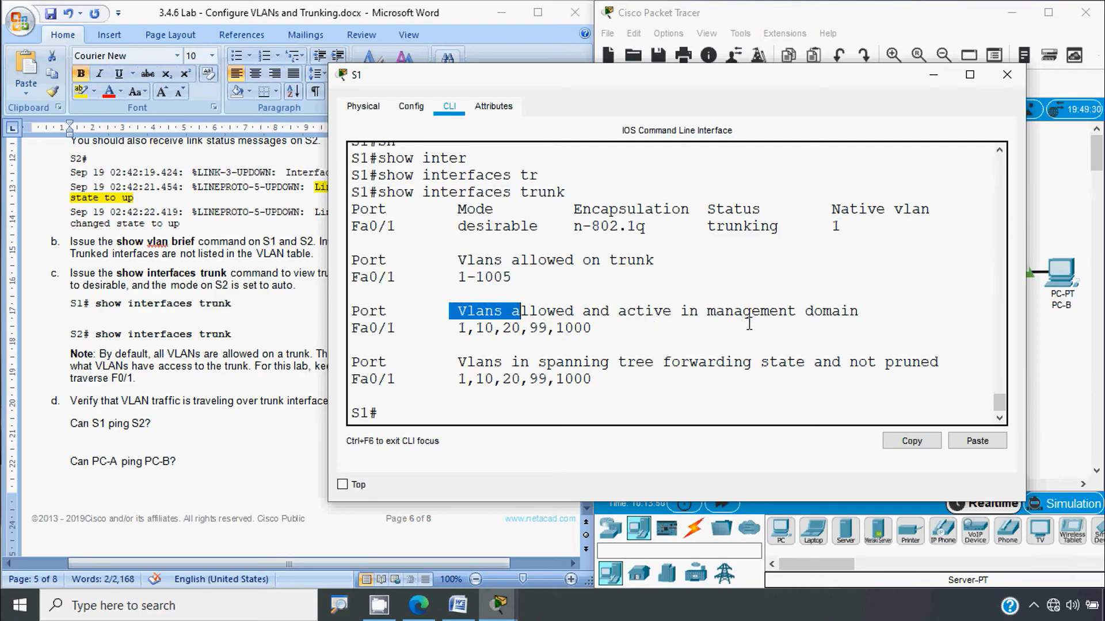
{"action": "left_click_drag", "start_coordinate": [459, 328], "coordinate": [592, 330]}
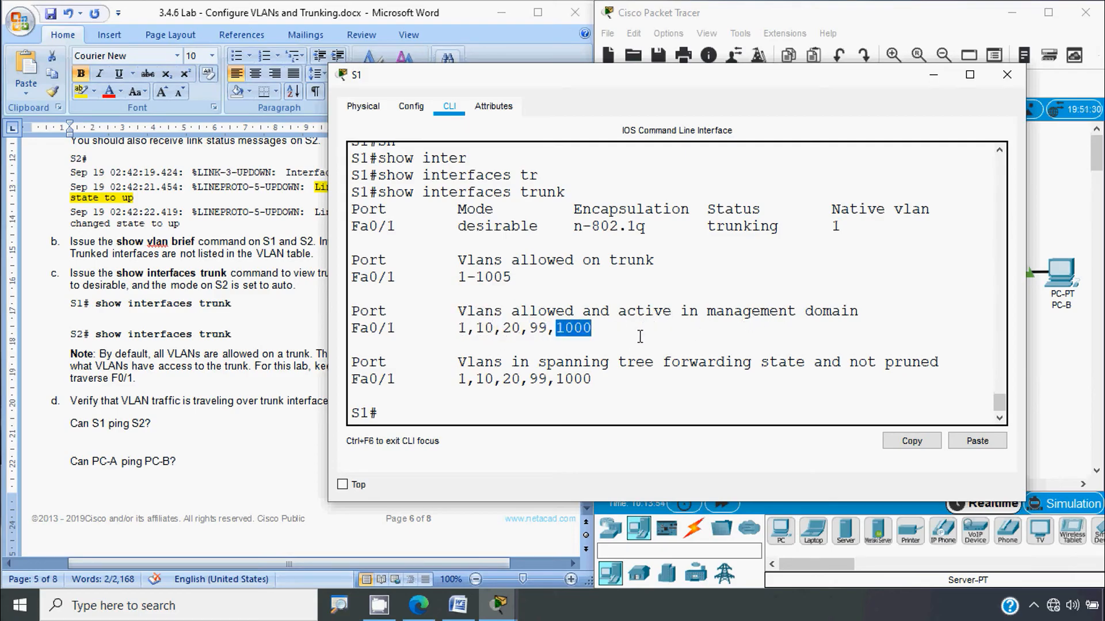
{"action": "left_click", "coordinate": [1007, 74]}
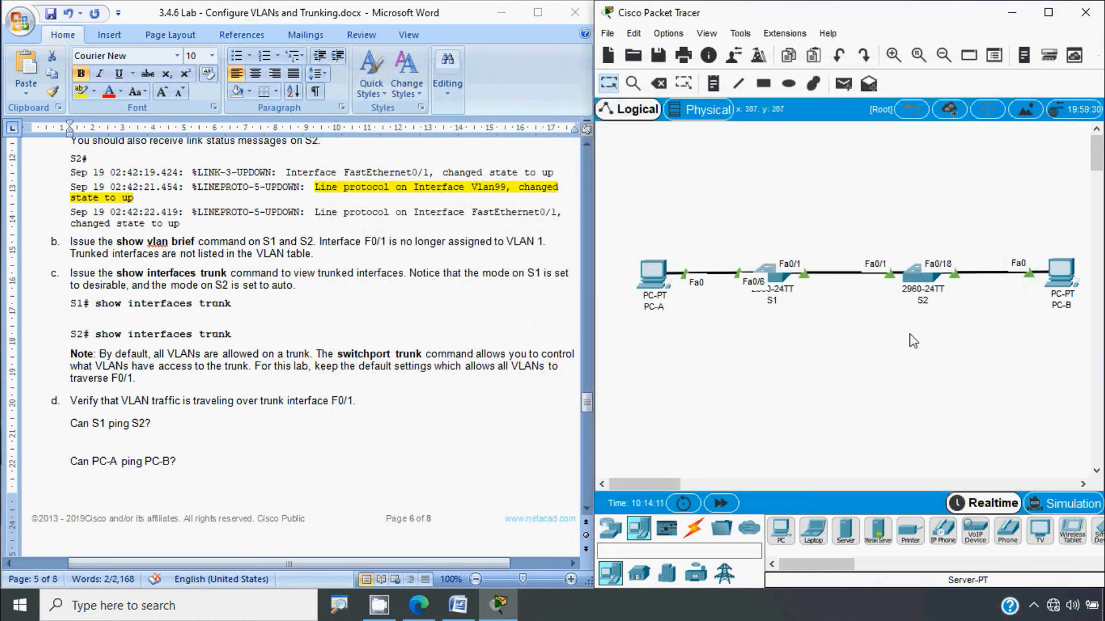
Step: Run show interfaces trunk on S2
{"action": "left_click", "coordinate": [916, 284]}
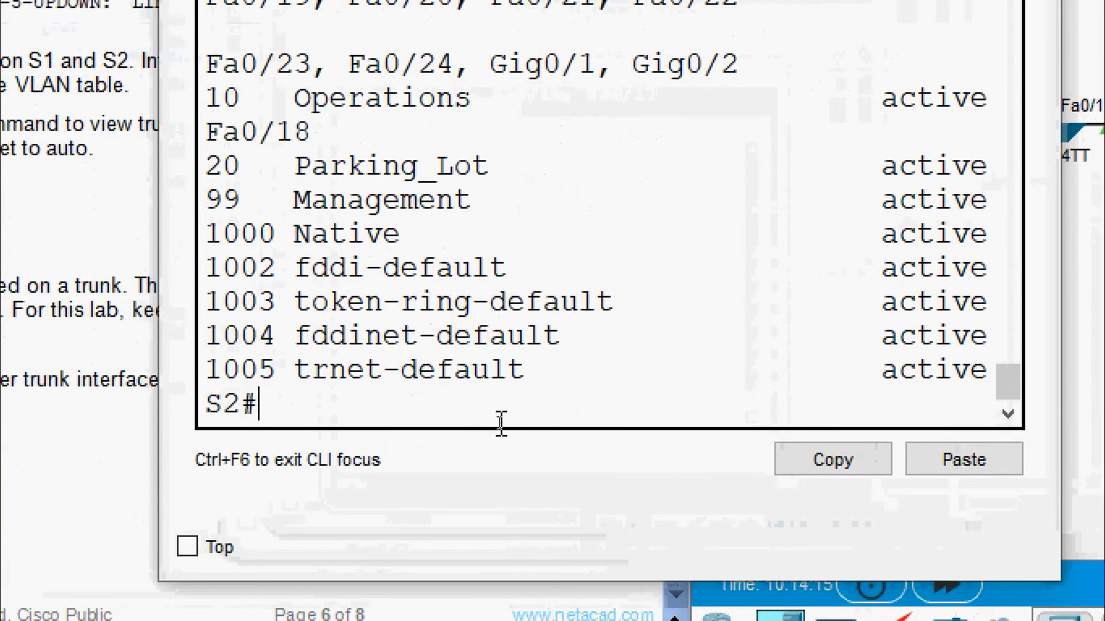
{"action": "type", "text": "sh"}
{"action": "key", "text": "Tab"}
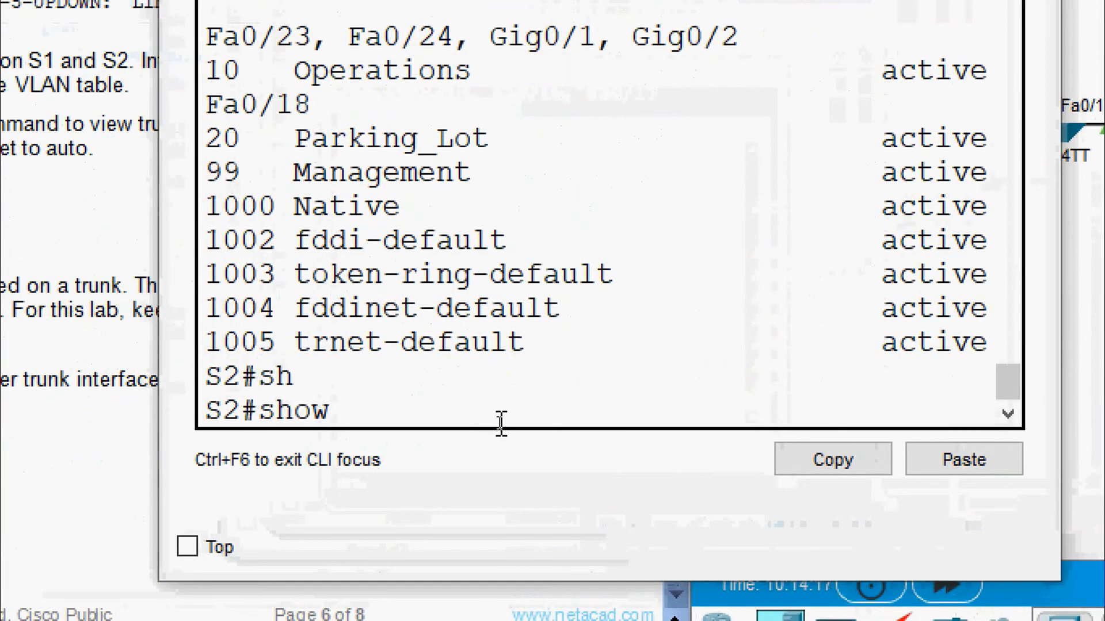
{"action": "type", "text": "inter"}
{"action": "key", "text": "Tab"}
{"action": "type", "text": "t"}
{"action": "key", "text": "Tab"}
{"action": "key", "text": "Return"}
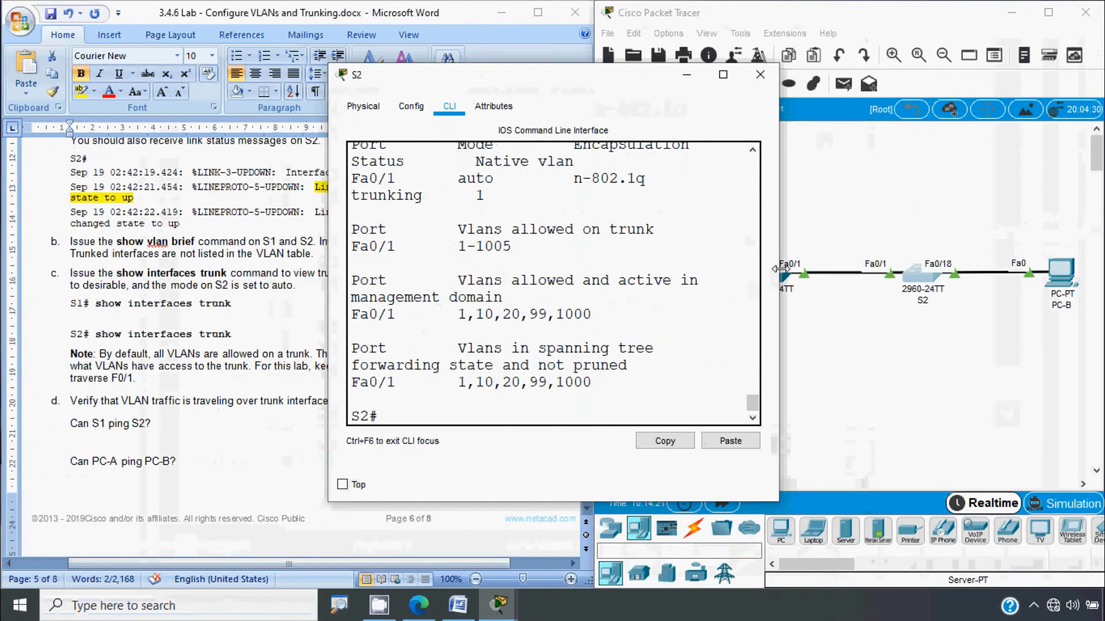
Step: Review Fa0/1's trunk: native VLAN 1, VLANs 1,10,20,99,1000 active, then return to the handout
{"action": "left_click_drag", "start_coordinate": [771, 268], "coordinate": [991, 267]}
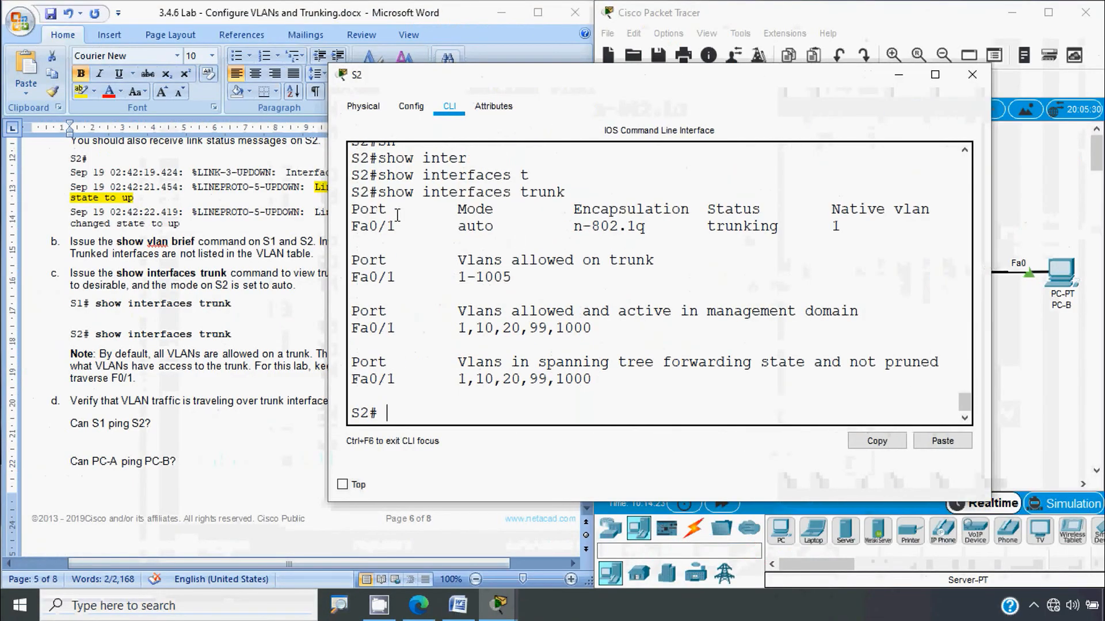
{"action": "left_click_drag", "start_coordinate": [397, 214], "coordinate": [326, 213]}
{"action": "left_click_drag", "start_coordinate": [396, 225], "coordinate": [321, 224]}
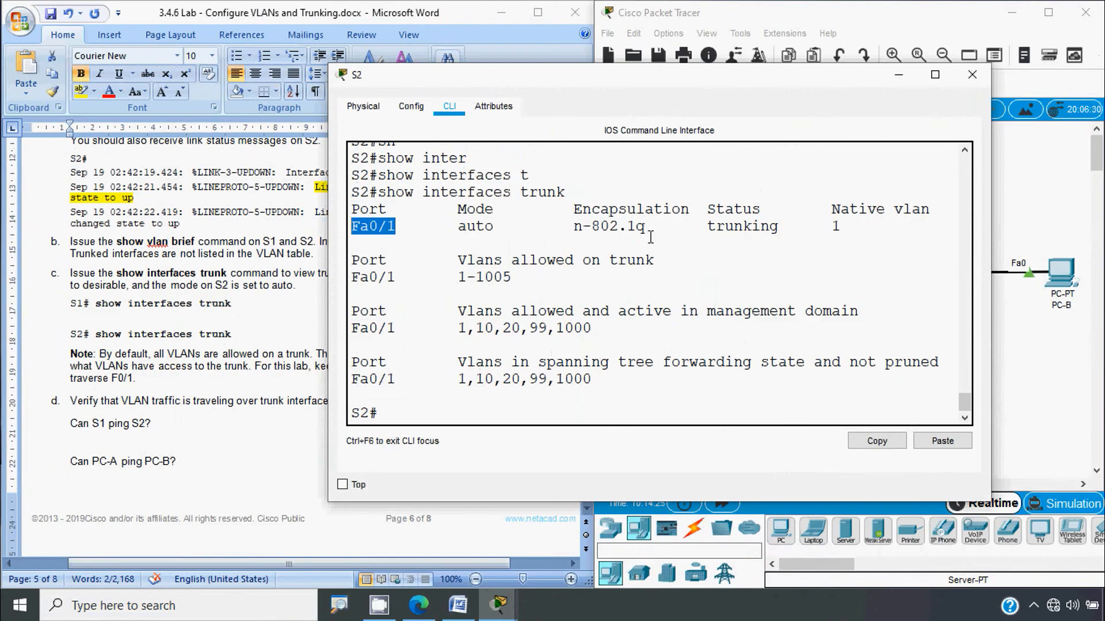
{"action": "left_click_drag", "start_coordinate": [698, 225], "coordinate": [841, 227]}
{"action": "left_click_drag", "start_coordinate": [458, 314], "coordinate": [835, 328]}
{"action": "left_click", "coordinate": [837, 329]}
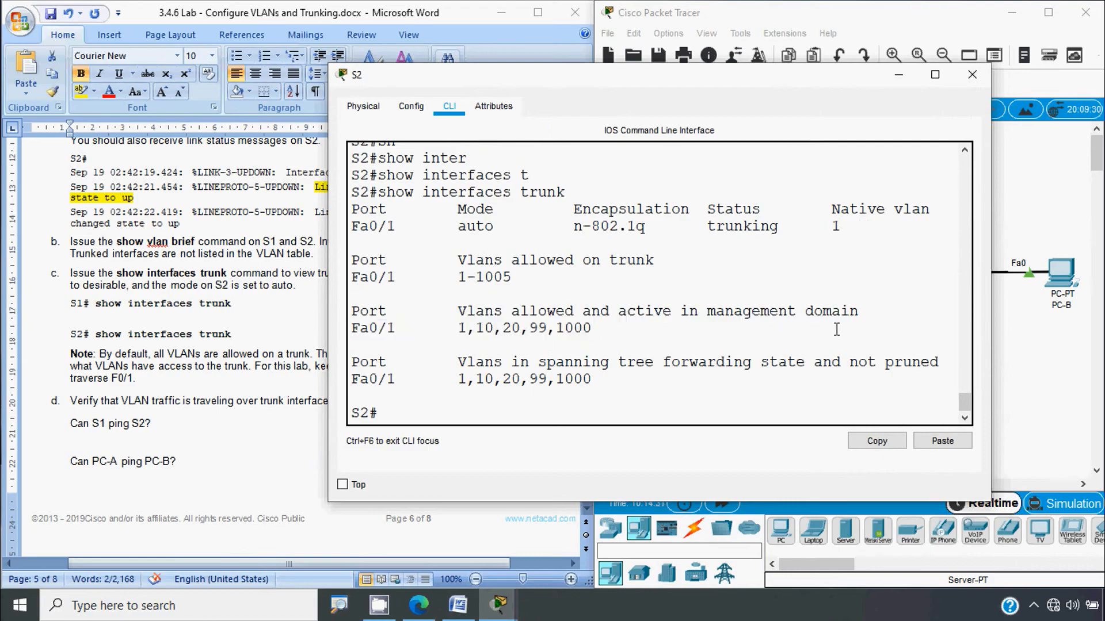
{"action": "left_click", "coordinate": [972, 74]}
{"action": "left_click", "coordinate": [196, 387]}
{"action": "scroll", "coordinate": [196, 387], "scroll_direction": "down", "scroll_amount": 3}
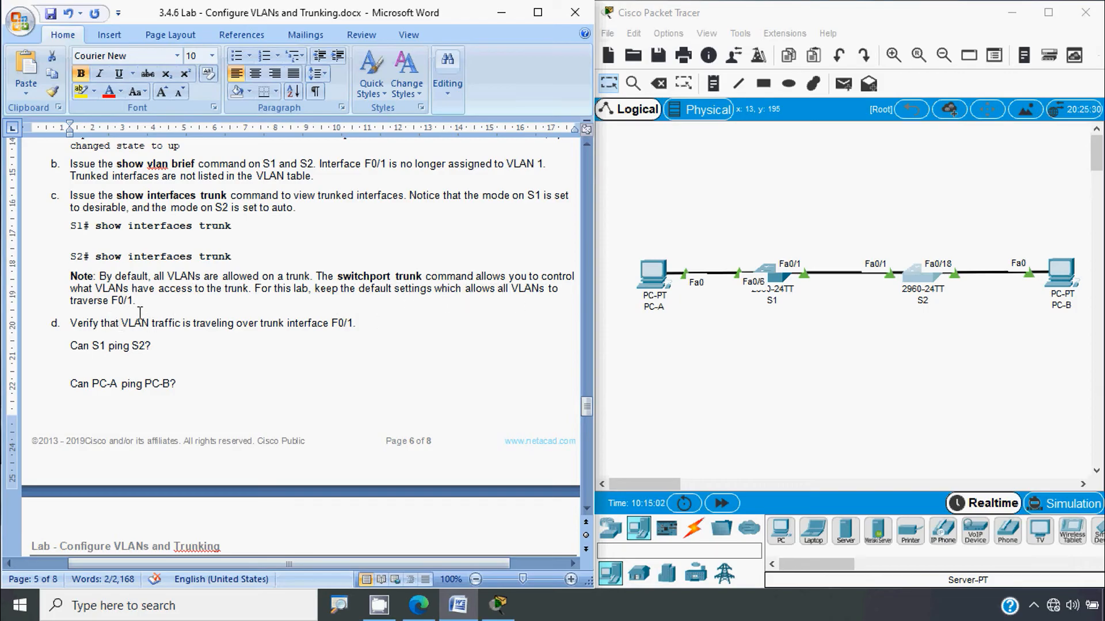
Step: Scroll the handout down to the PC-A to S1 and PC-B to S2 ping questions
{"action": "scroll", "coordinate": [134, 355], "scroll_direction": "down", "scroll_amount": 1}
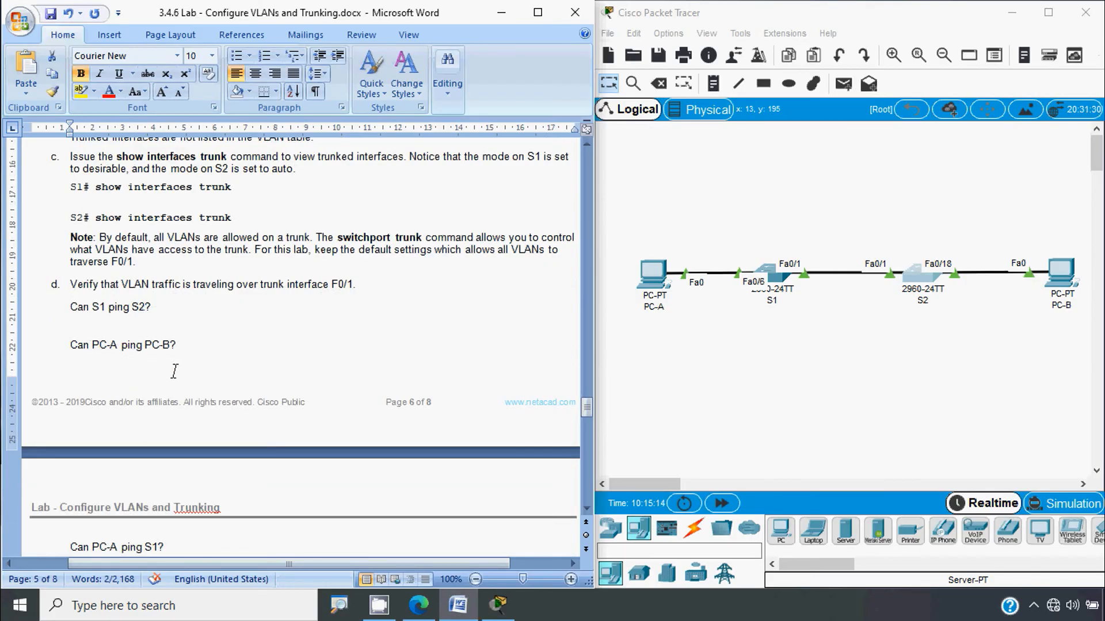
{"action": "scroll", "coordinate": [175, 371], "scroll_direction": "down", "scroll_amount": 3}
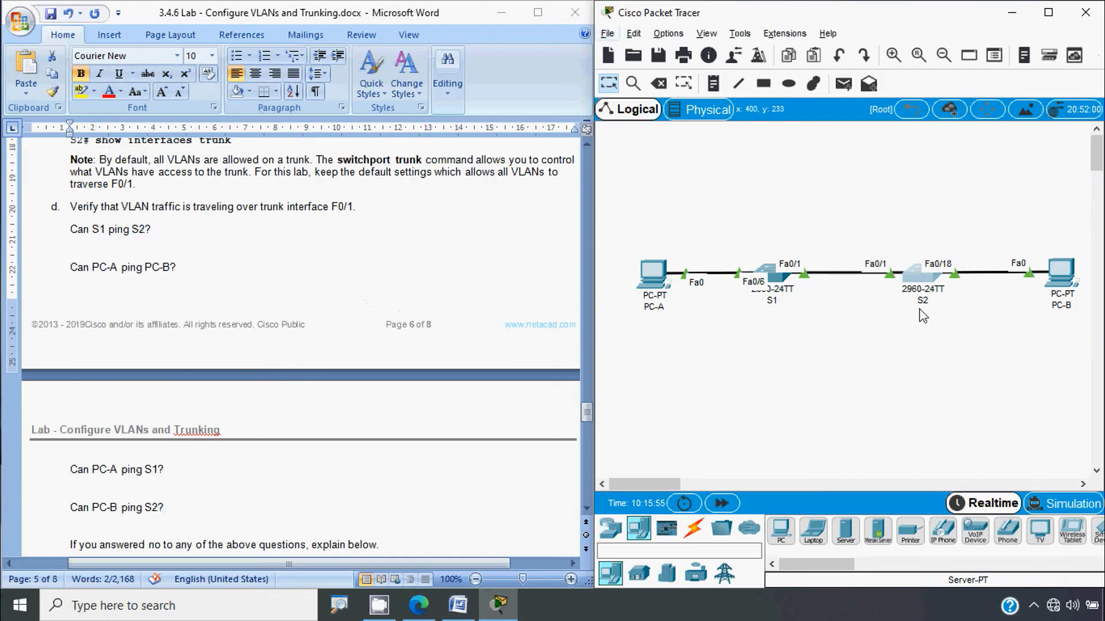
Step: Run show ip interface brief on S2 and copy its VLAN 99 address 192.168.1.12
{"action": "left_click", "coordinate": [922, 280]}
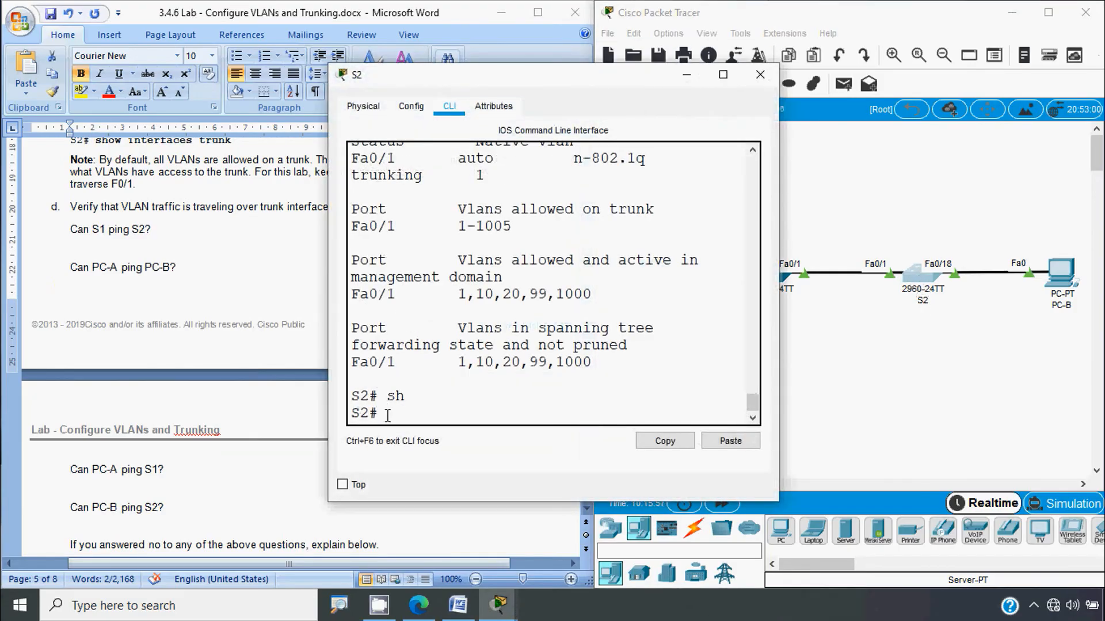
{"action": "key", "text": "Tab"}
{"action": "type", "text": "ip"}
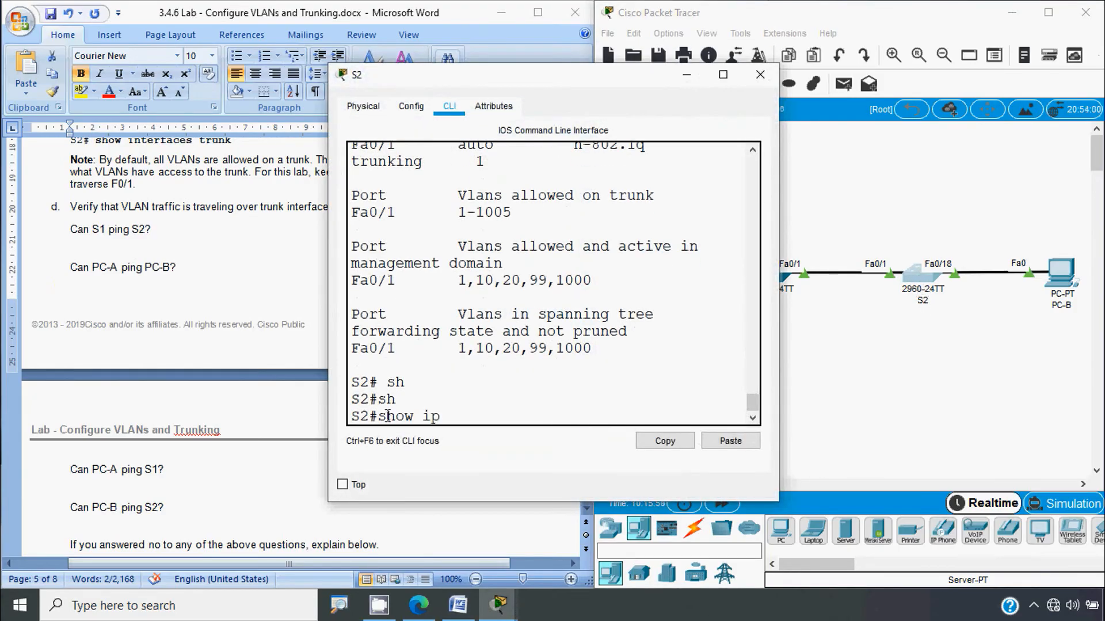
{"action": "type", "text": " inter br"}
{"action": "key", "text": "Return"}
{"action": "key", "text": "space"}
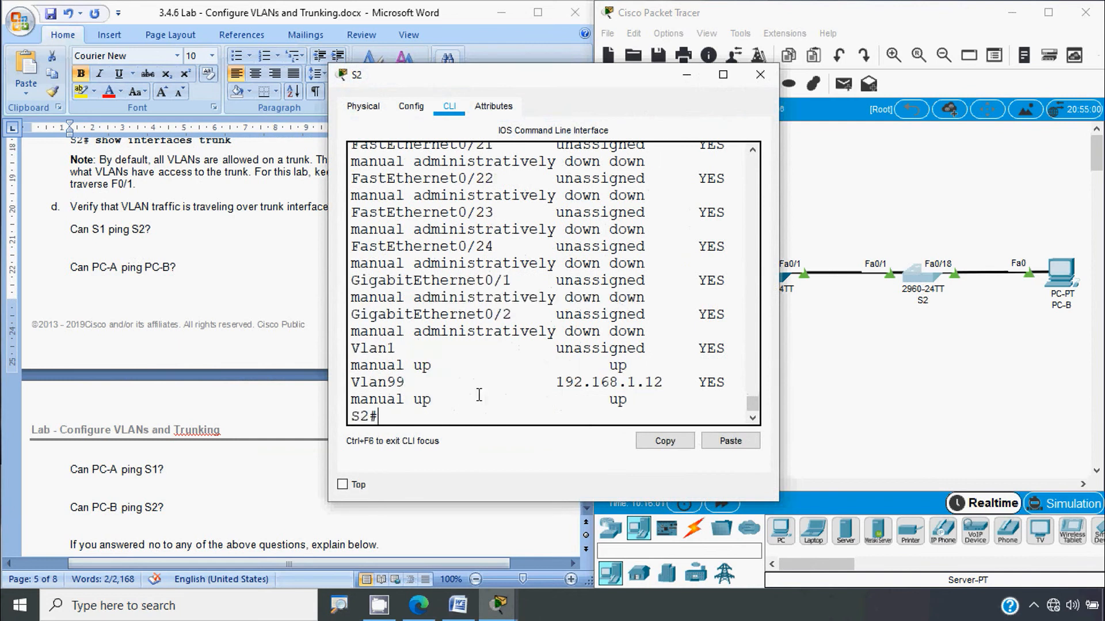
{"action": "left_click_drag", "start_coordinate": [559, 383], "coordinate": [662, 382]}
{"action": "right_click", "coordinate": [630, 383]}
{"action": "left_click", "coordinate": [662, 395]}
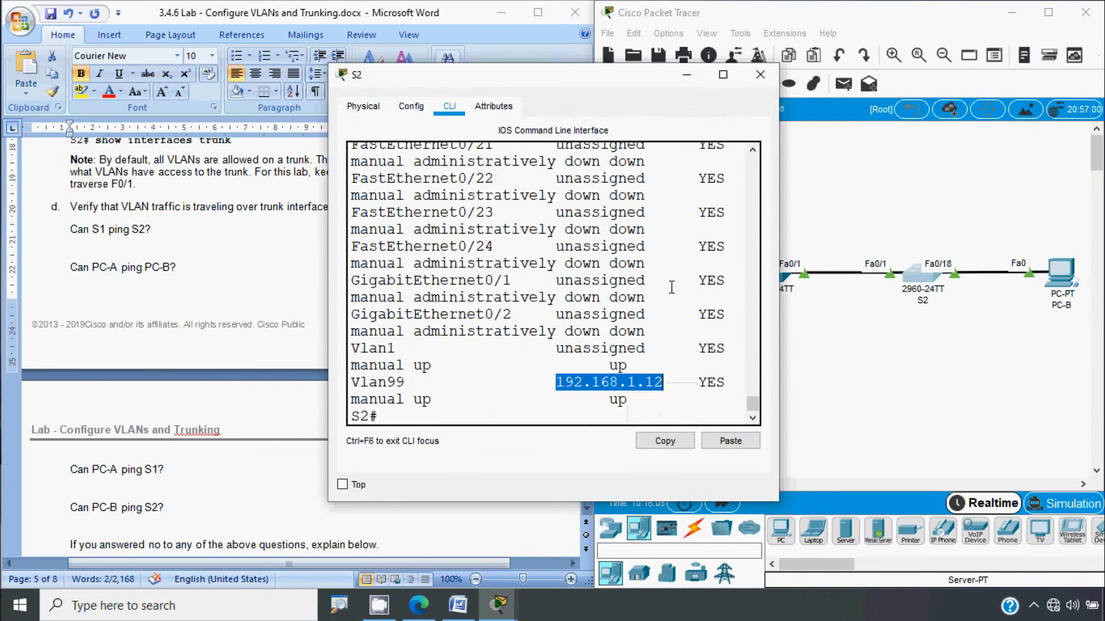
{"action": "left_click", "coordinate": [760, 75]}
Step: Ping 192.168.1.12 from S1 twice, confirming a 100 percent success rate
{"action": "left_click", "coordinate": [768, 273]}
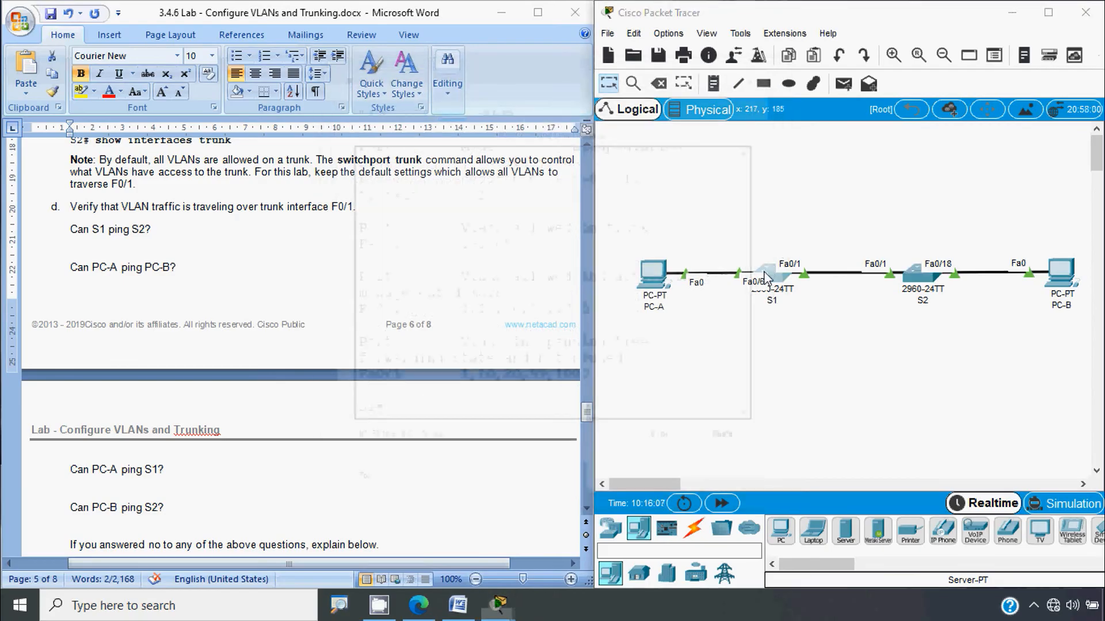
{"action": "left_click", "coordinate": [405, 419]}
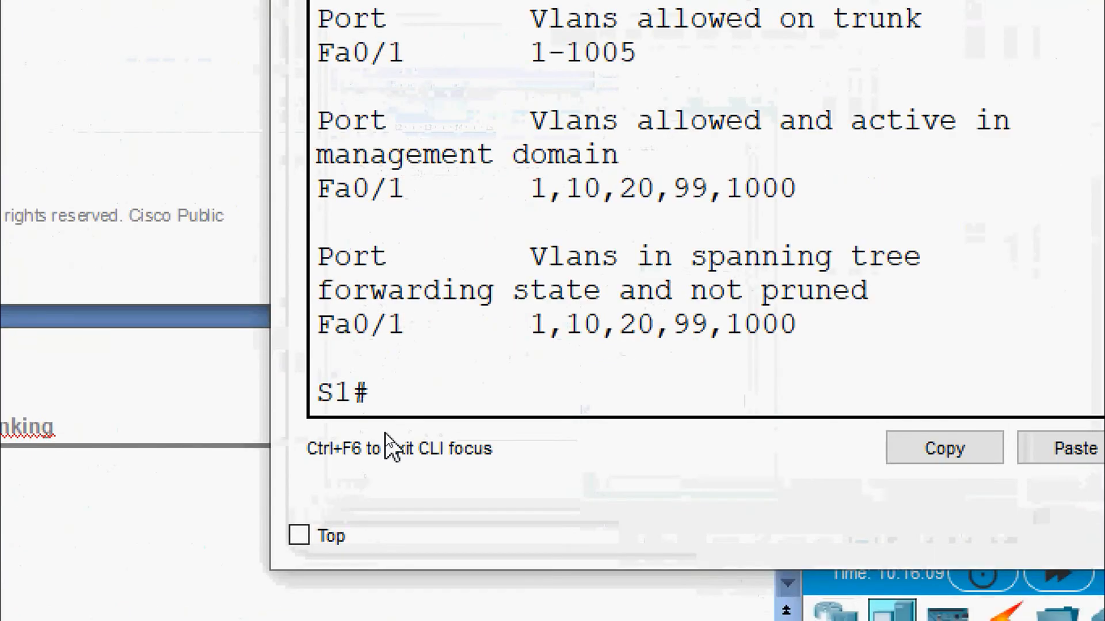
{"action": "type", "text": "ping"}
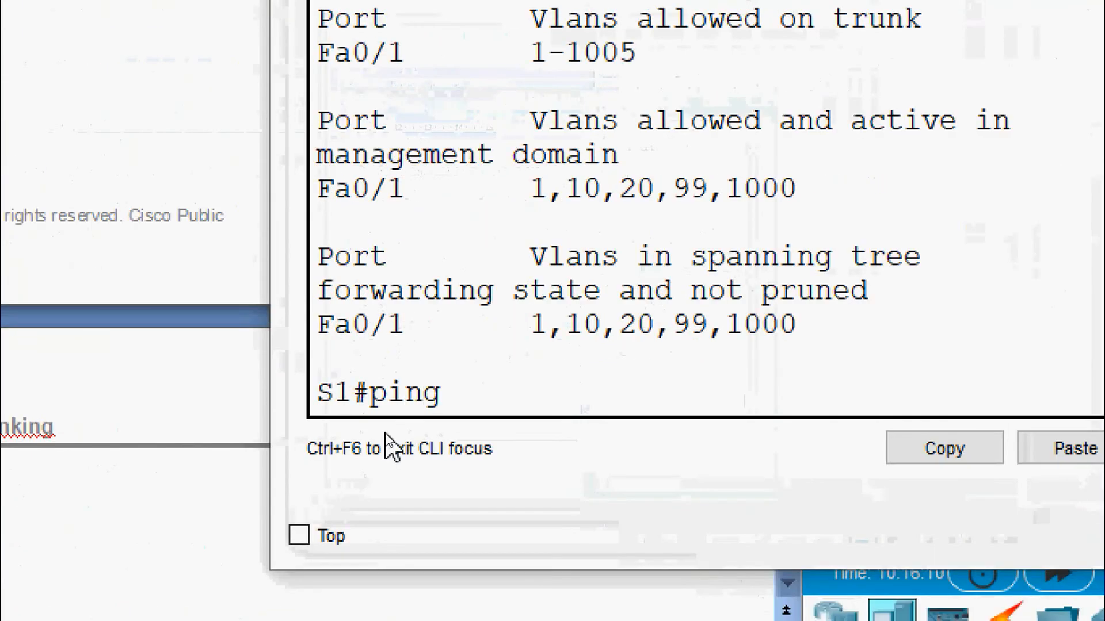
{"action": "right_click", "coordinate": [487, 410]}
{"action": "left_click", "coordinate": [516, 452]}
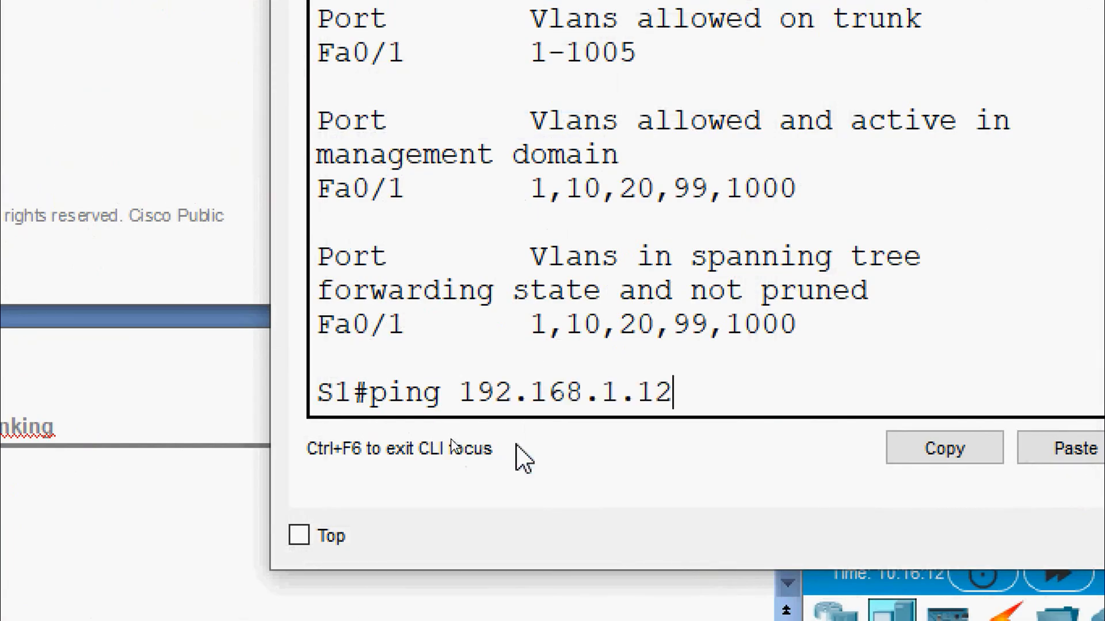
{"action": "key", "text": "Return"}
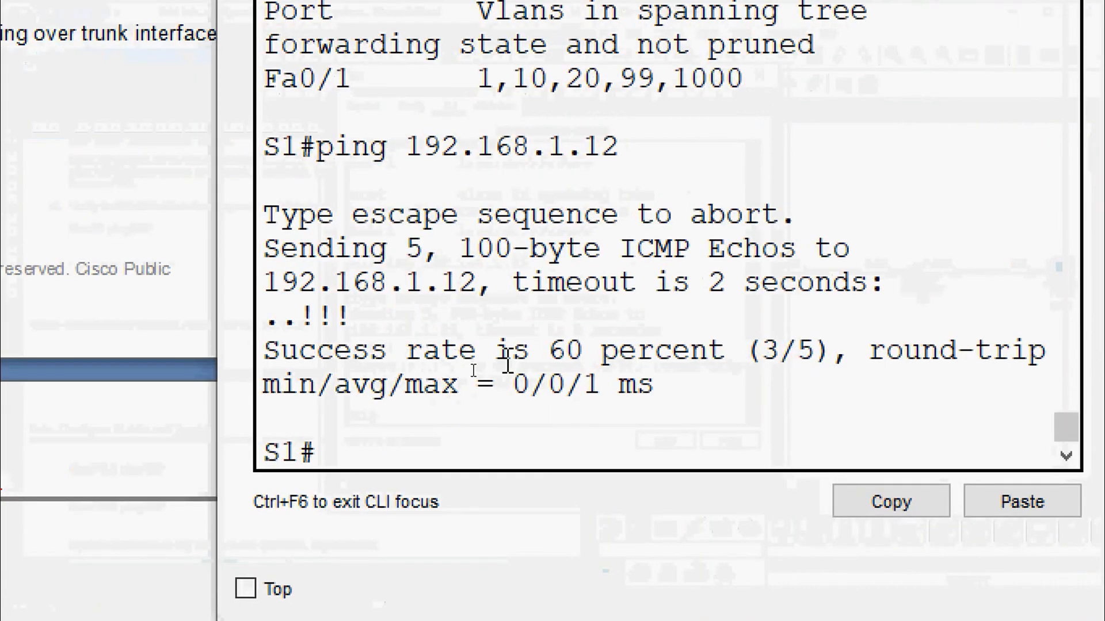
{"action": "key", "text": "Up"}
{"action": "key", "text": "Return"}
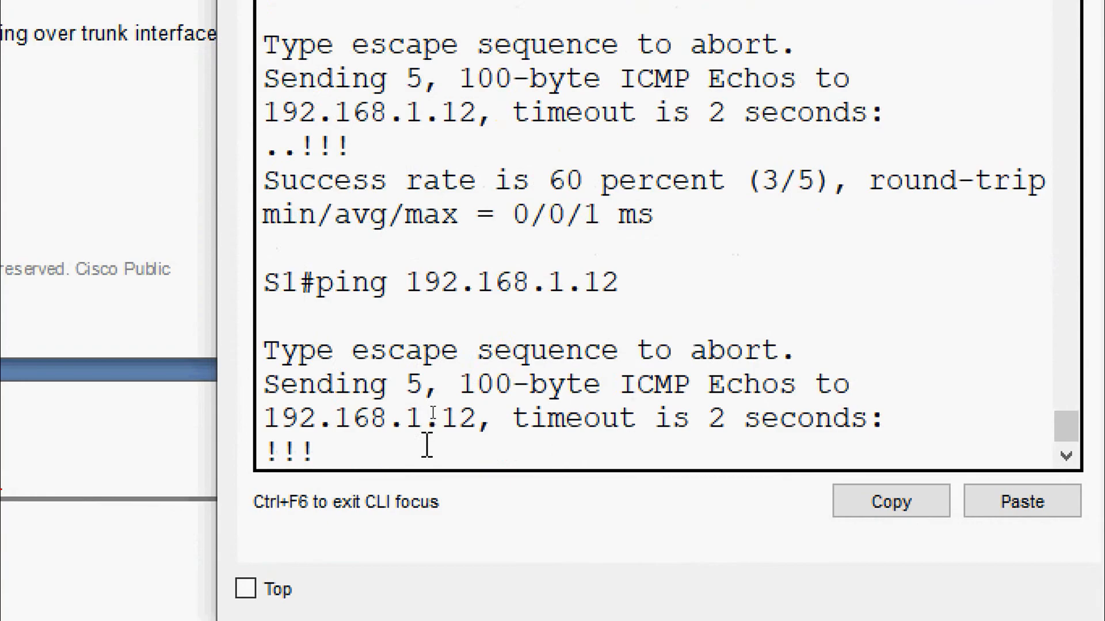
{"action": "left_click_drag", "start_coordinate": [374, 358], "coordinate": [794, 353]}
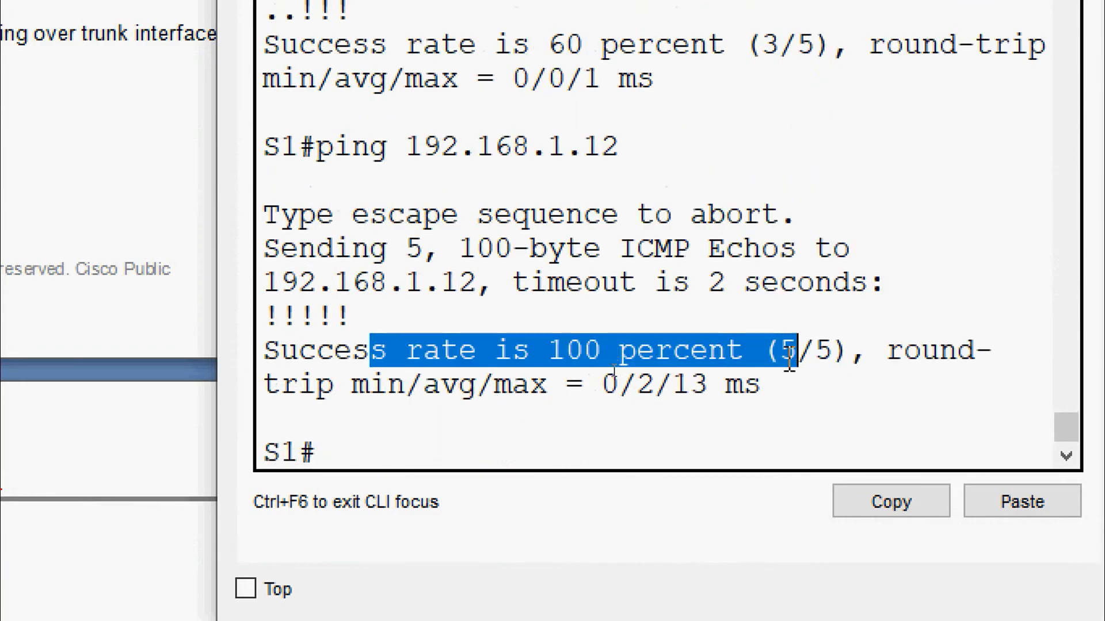
{"action": "left_click", "coordinate": [760, 74]}
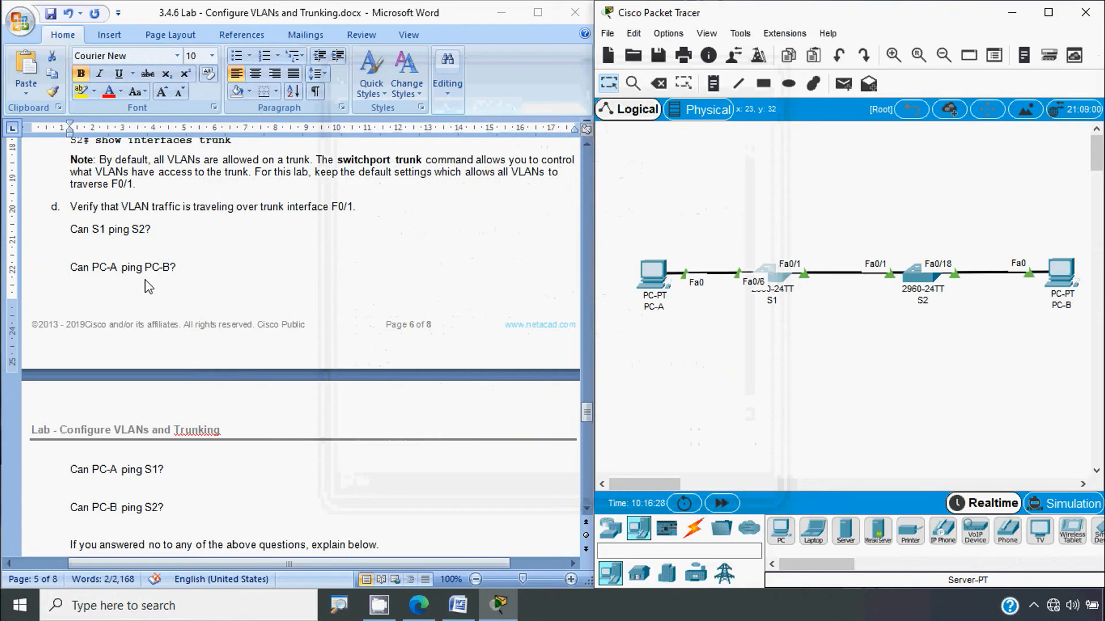
Step: Check PC-B's IP configuration for its address 192.168.10.4
{"action": "left_click", "coordinate": [1070, 287]}
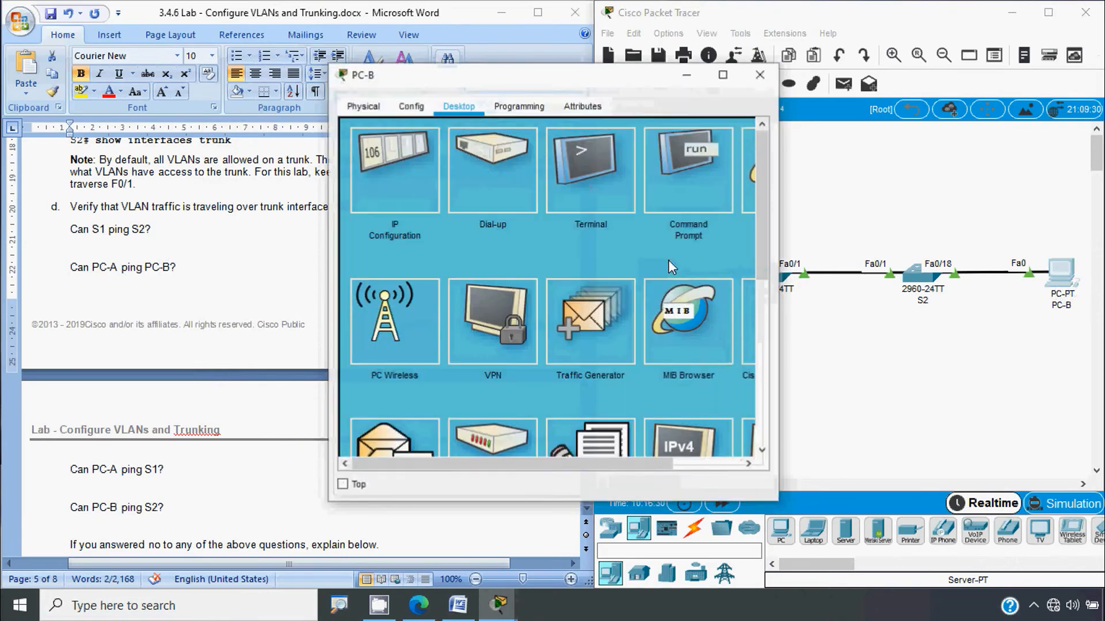
{"action": "left_click", "coordinate": [374, 191]}
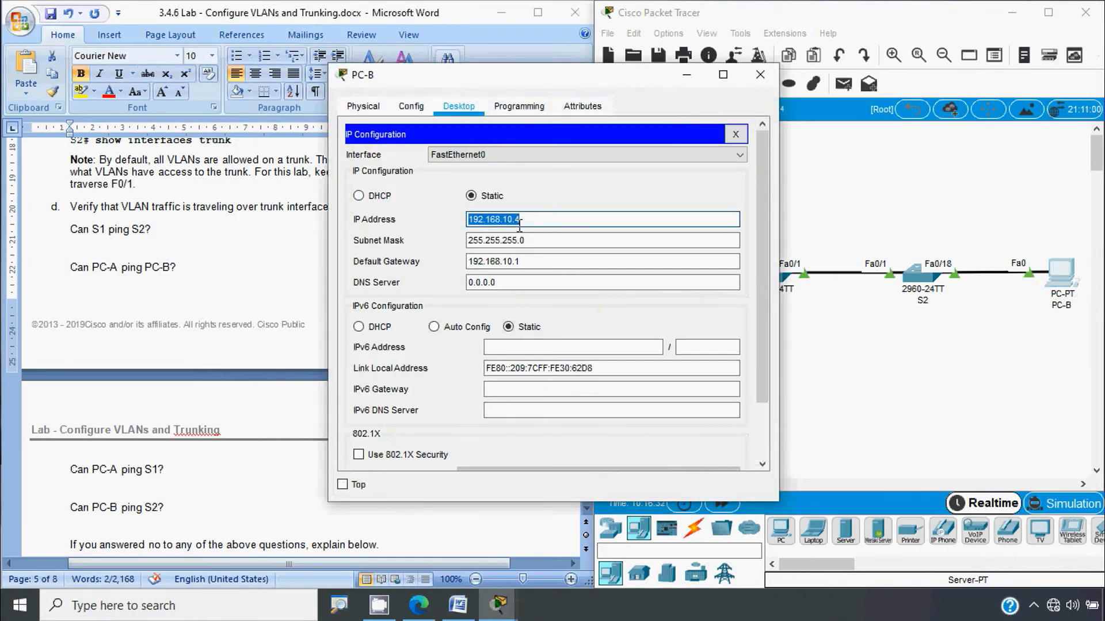
{"action": "left_click", "coordinate": [760, 75]}
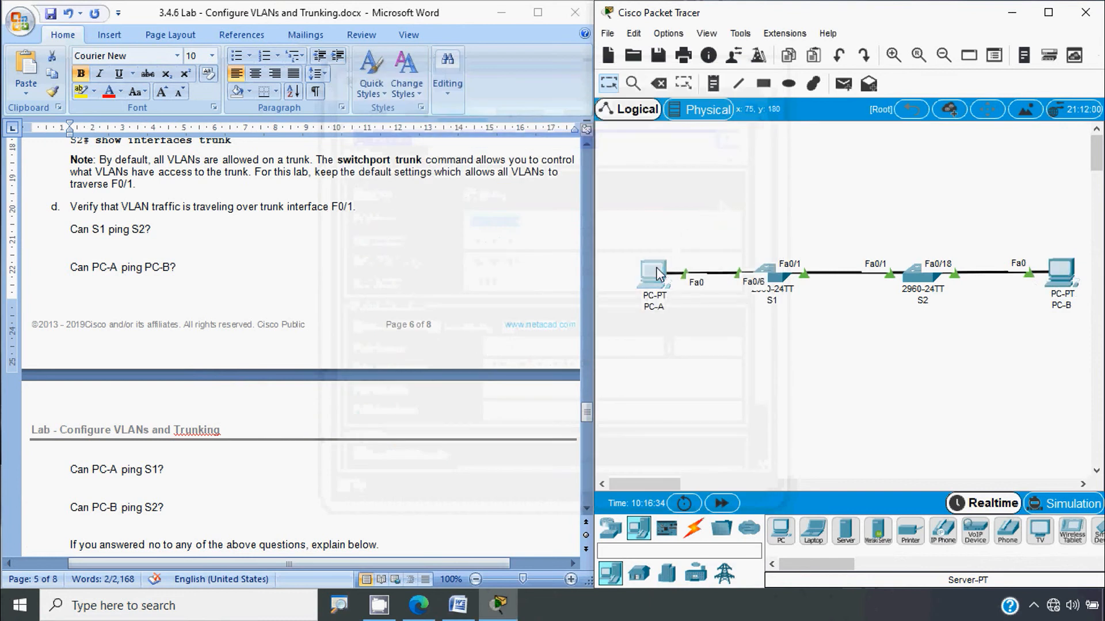
Step: Ping 192.168.10.4 from PC-A's Command Prompt, confirming 0% loss
{"action": "left_click", "coordinate": [653, 274]}
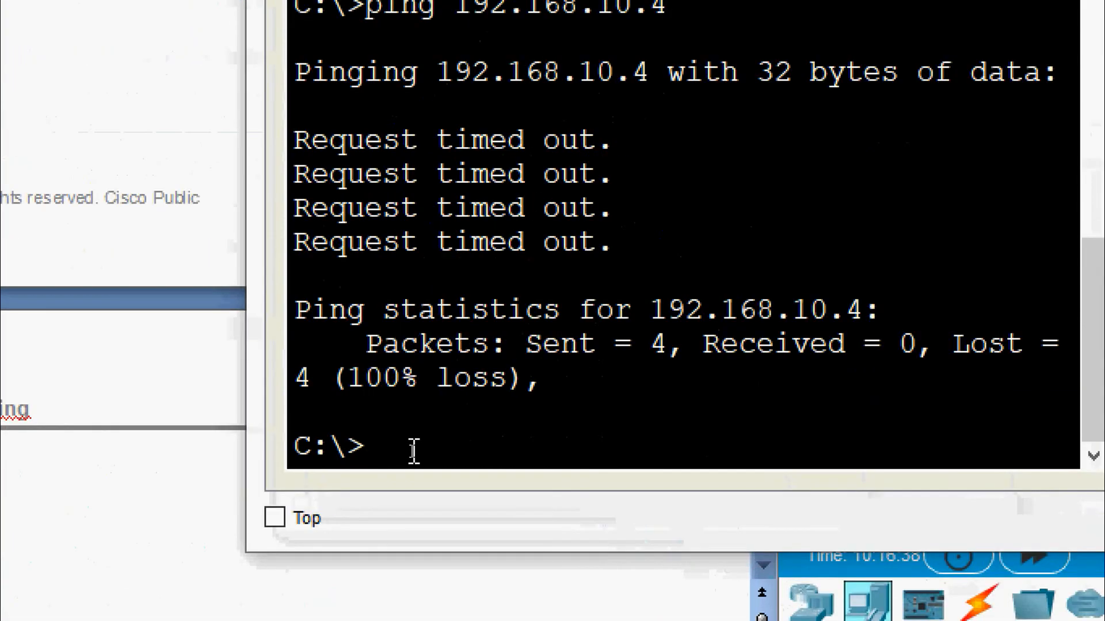
{"action": "type", "text": "ping"}
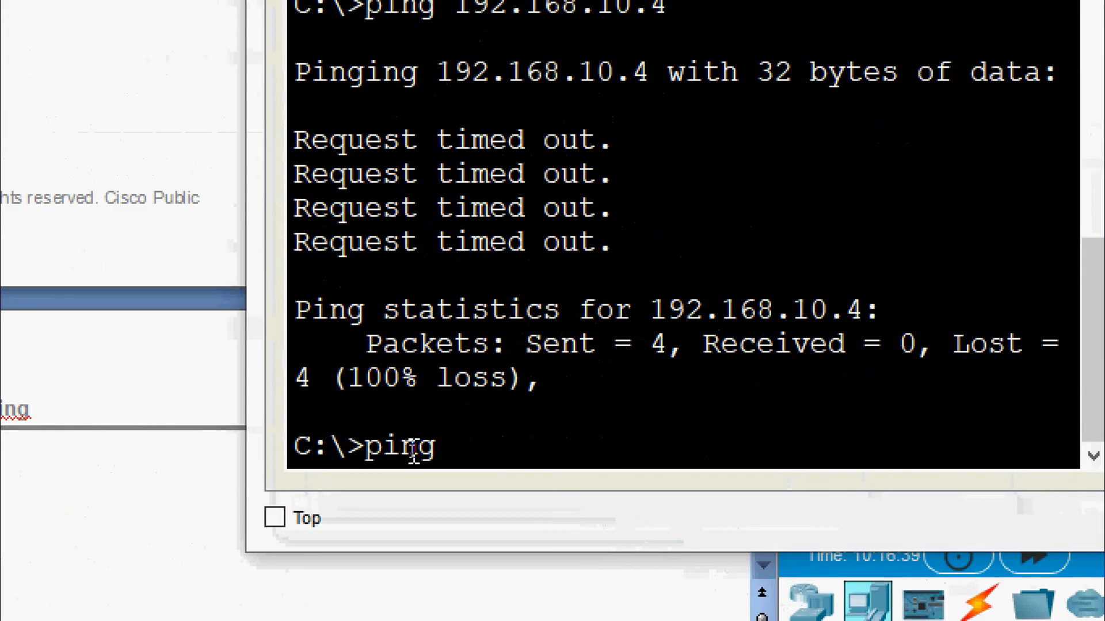
{"action": "right_click", "coordinate": [477, 448]}
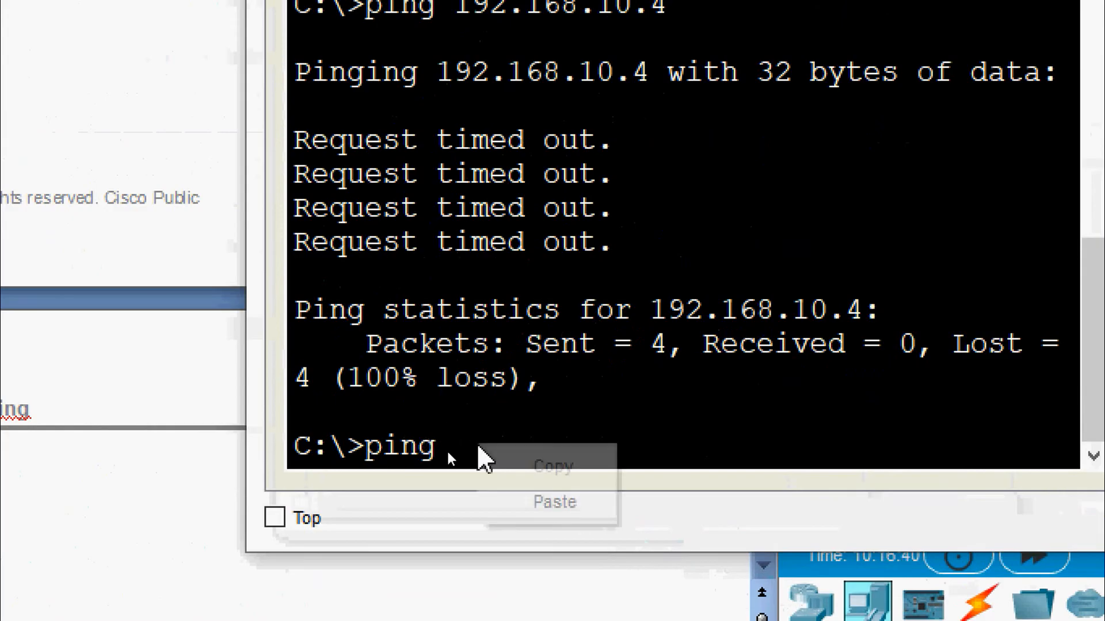
{"action": "left_click", "coordinate": [538, 512]}
{"action": "key", "text": "Return"}
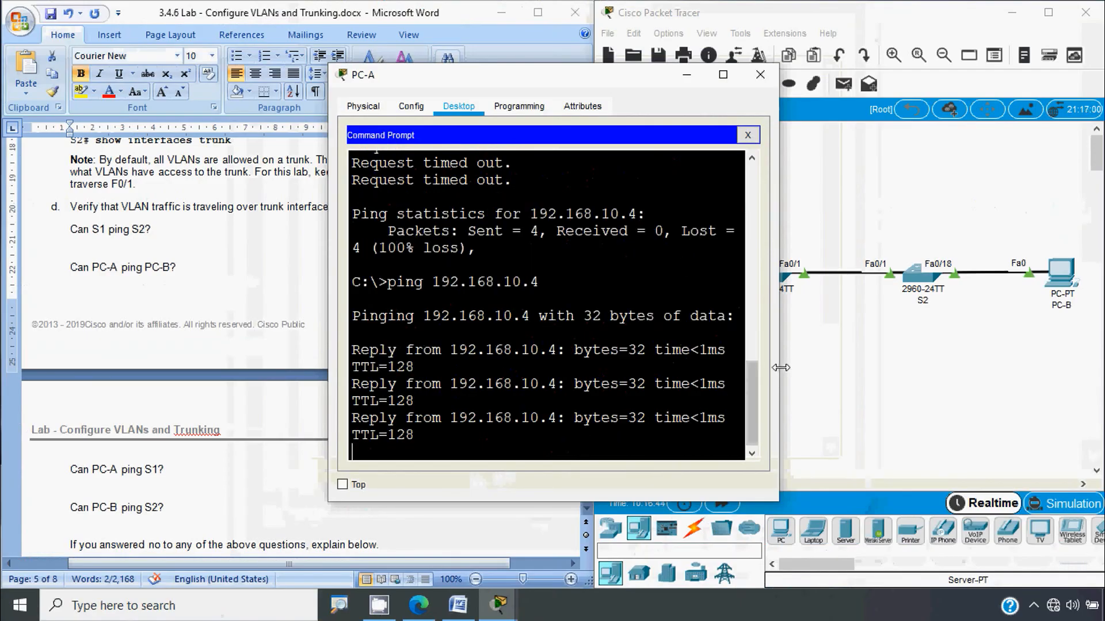
{"action": "left_click_drag", "start_coordinate": [780, 367], "coordinate": [906, 367]}
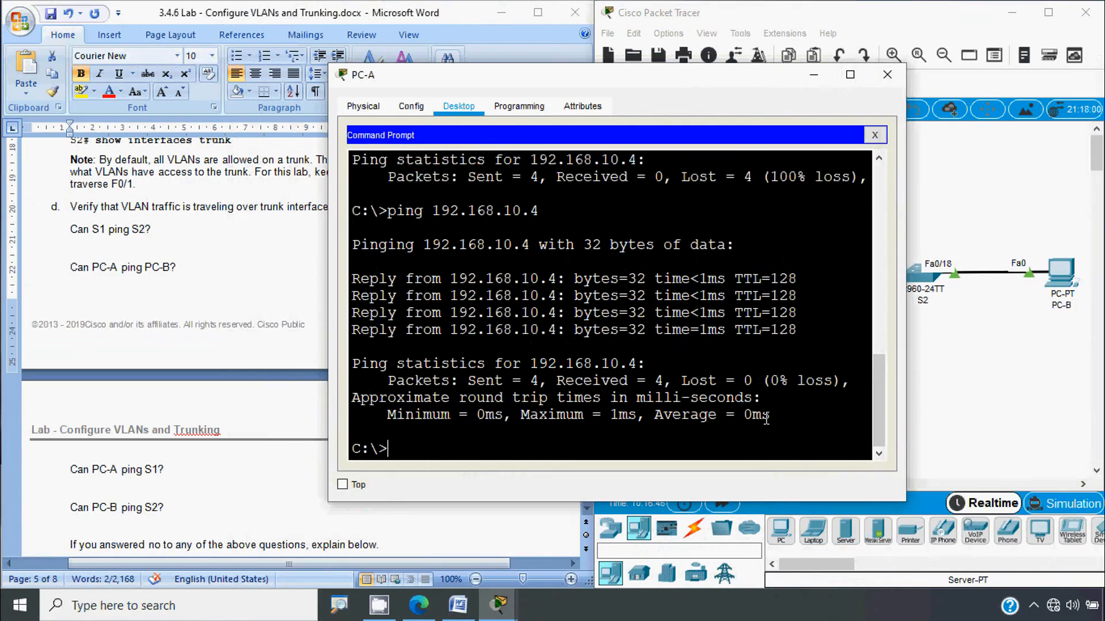
{"action": "left_click", "coordinate": [160, 492]}
{"action": "scroll", "coordinate": [160, 493], "scroll_direction": "down", "scroll_amount": 2}
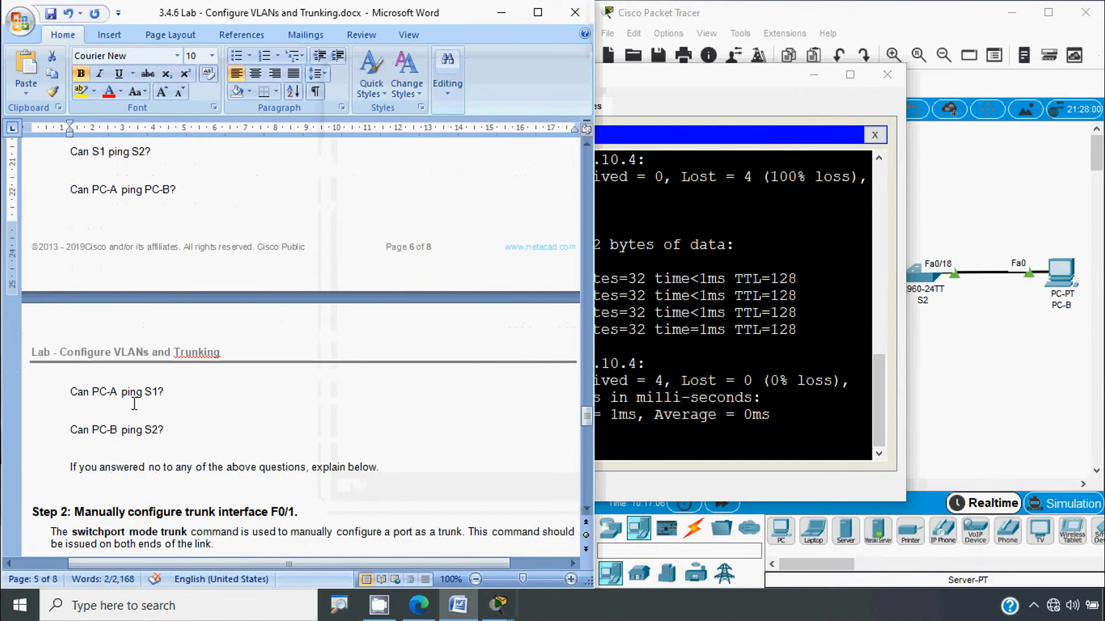
{"action": "left_click", "coordinate": [887, 74]}
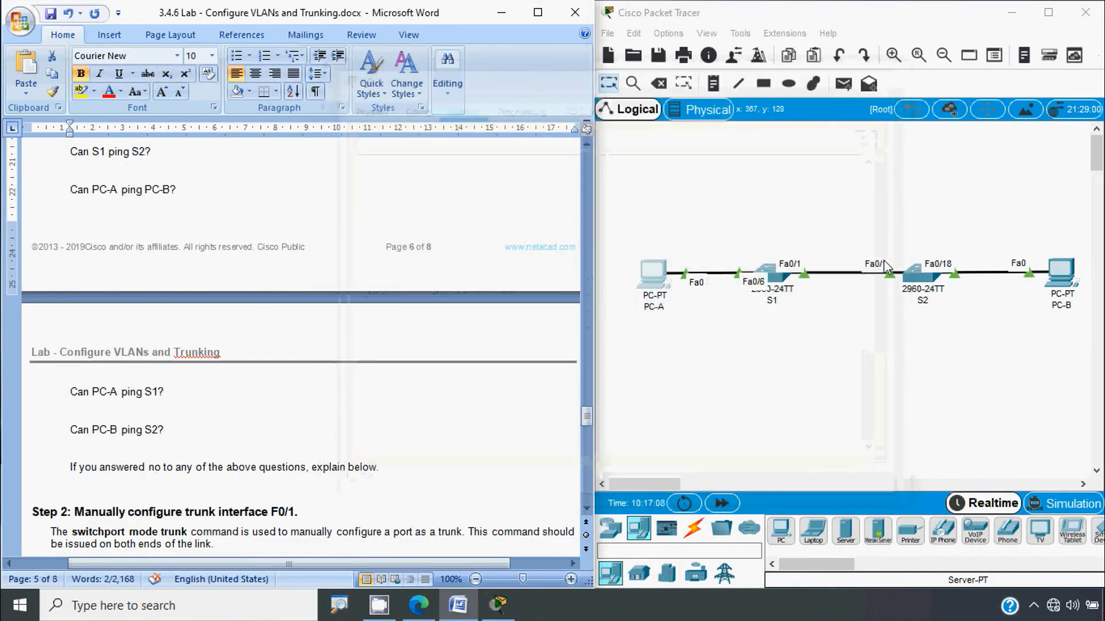
{"action": "left_click", "coordinate": [768, 273]}
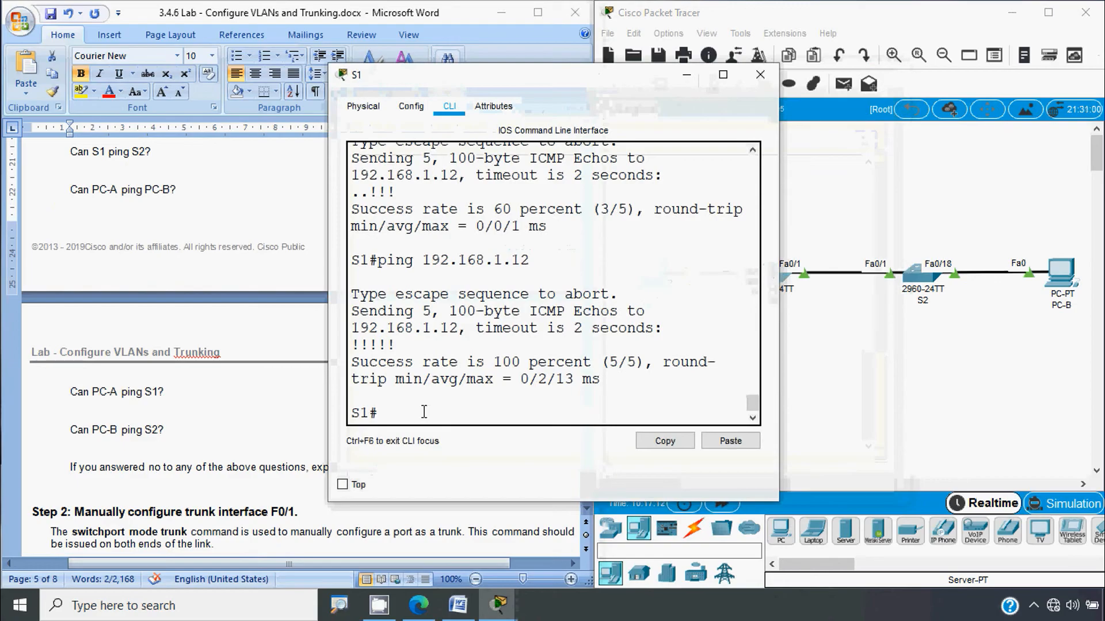
Step: Run show ip interface brief on S1 and copy its Vlan99 address 192.168.1.11
{"action": "type", "text": "sh"}
{"action": "key", "text": "Tab"}
{"action": "type", "text": "ip inter"}
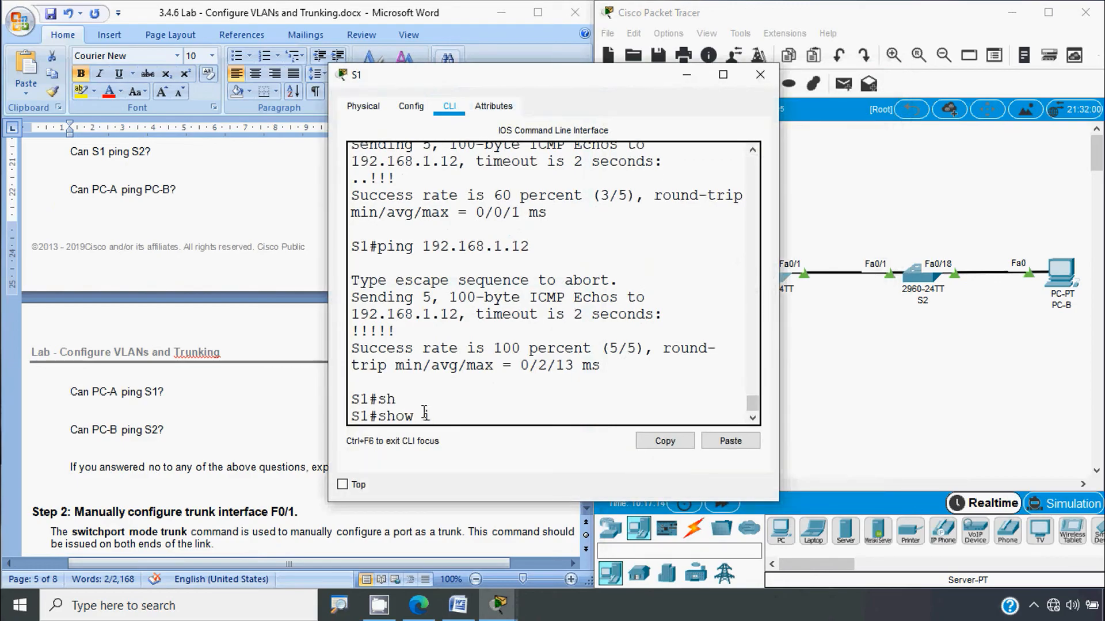
{"action": "key", "text": "Tab"}
{"action": "type", "text": "br"}
{"action": "key", "text": "Return"}
{"action": "key", "text": "space"}
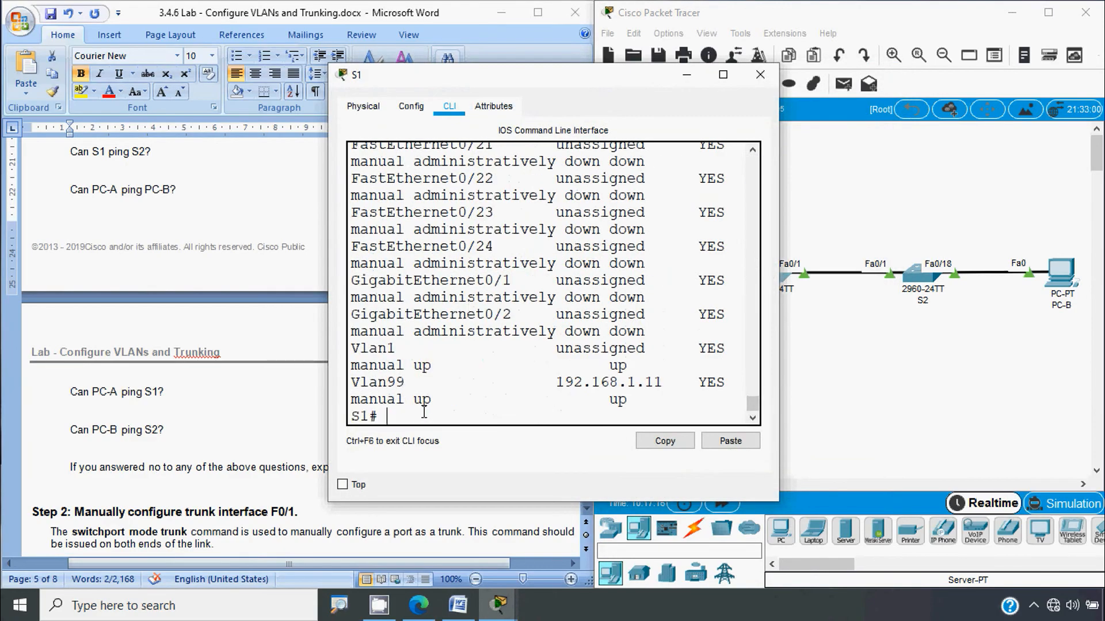
{"action": "left_click_drag", "start_coordinate": [559, 382], "coordinate": [664, 382]}
{"action": "key", "text": "ctrl+c"}
{"action": "right_click", "coordinate": [645, 383]}
{"action": "left_click", "coordinate": [676, 392]}
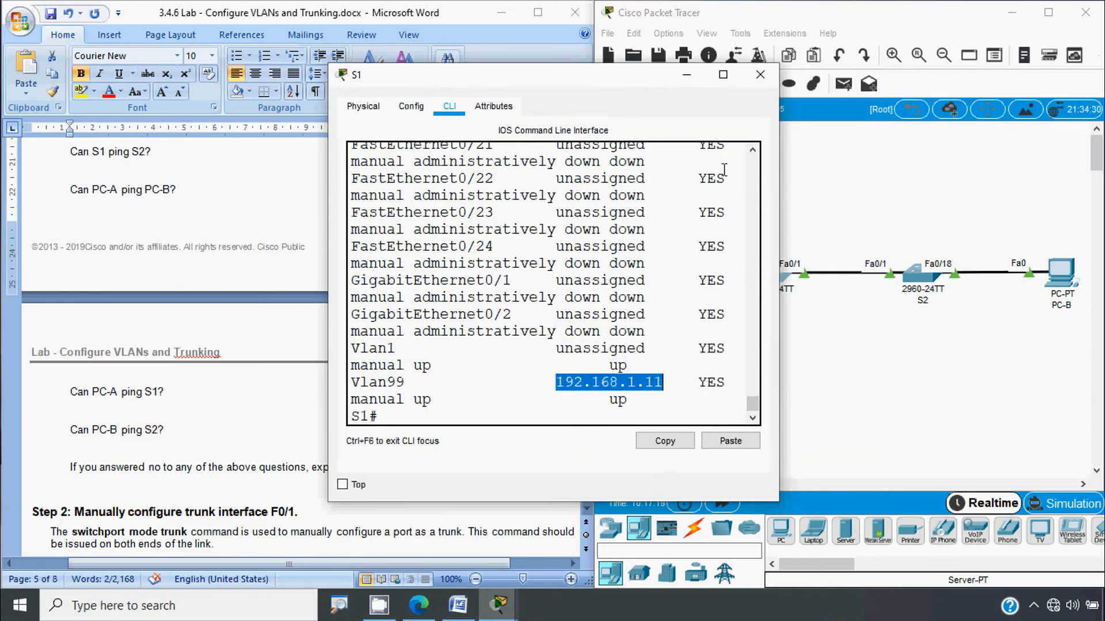
{"action": "left_click", "coordinate": [760, 75]}
{"action": "left_click", "coordinate": [650, 288]}
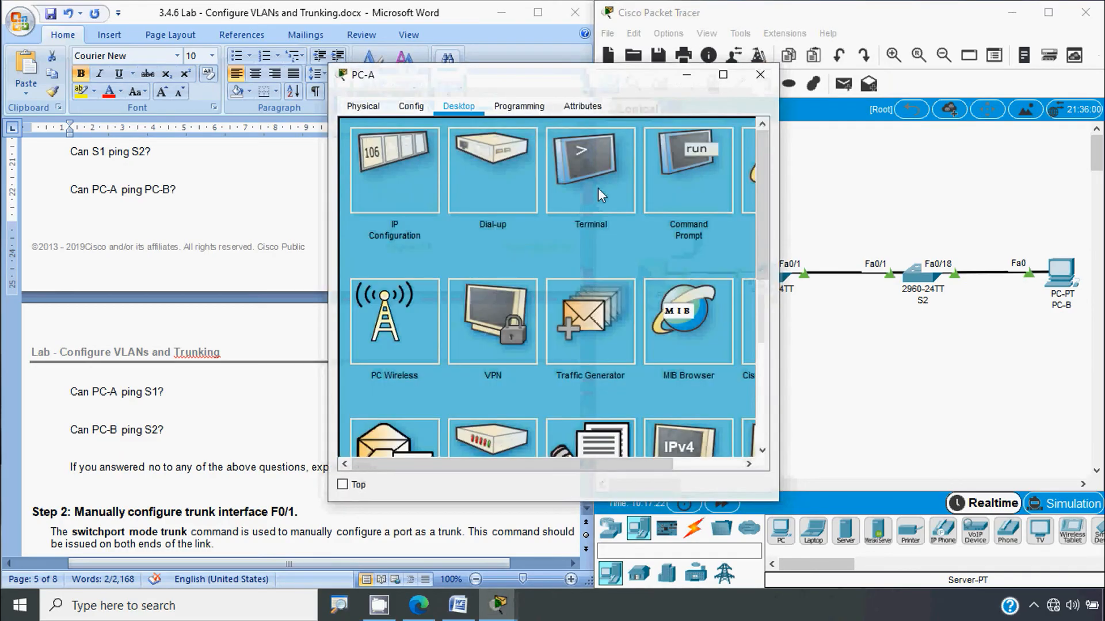
Step: Ping 192.168.1.11 from PC-A's Command Prompt and see all four requests time out
{"action": "left_click", "coordinate": [672, 173]}
{"action": "key", "text": "ctrl+v"}
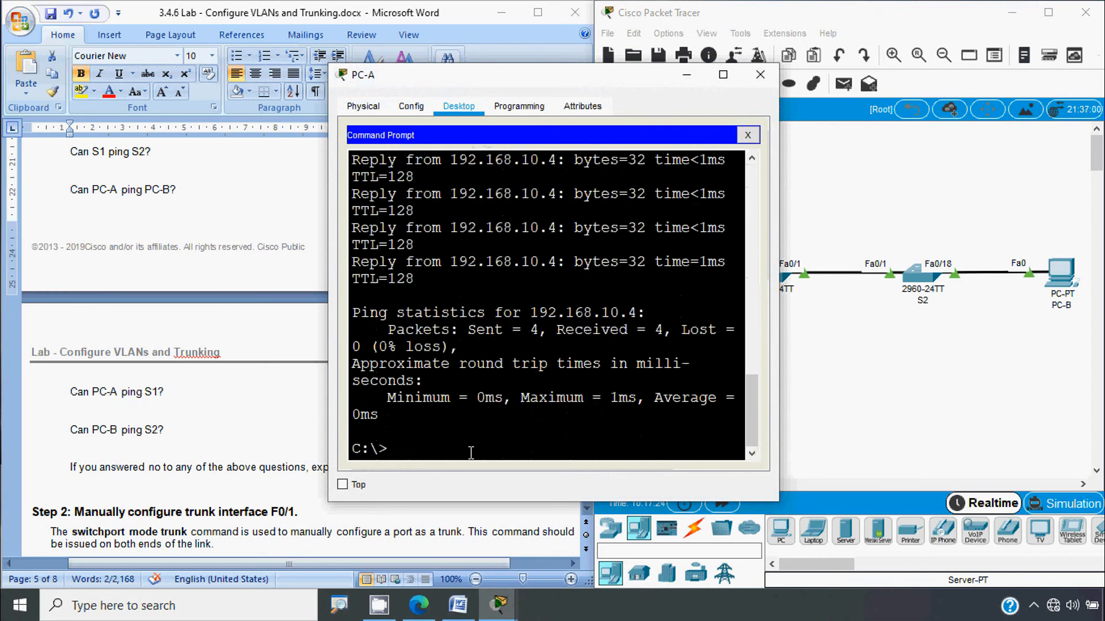
{"action": "type", "text": "ping"}
{"action": "right_click", "coordinate": [451, 443]}
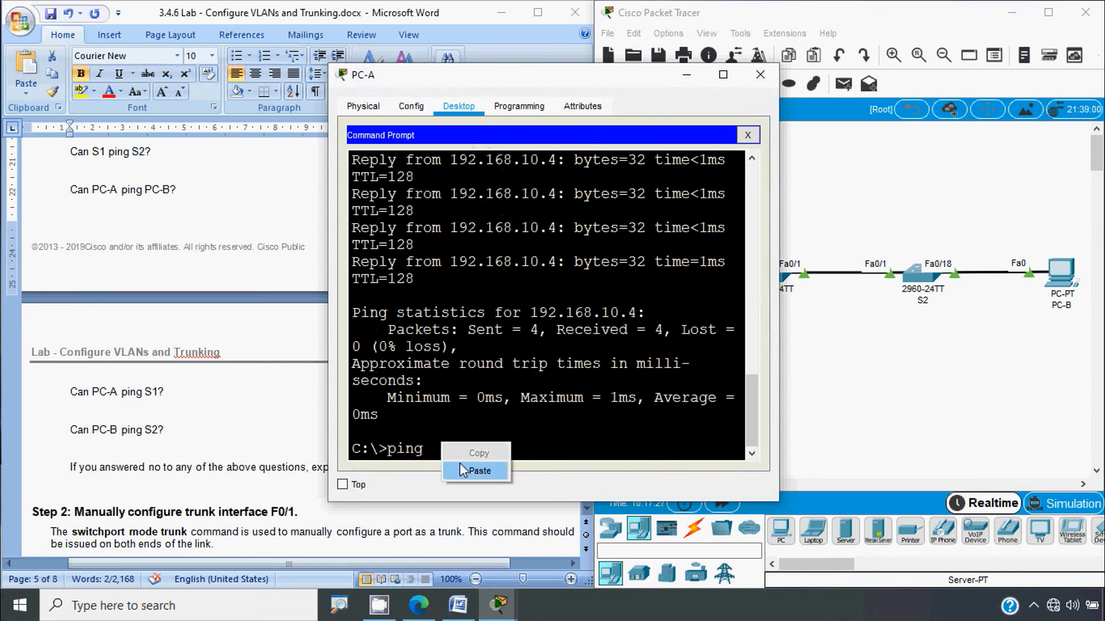
{"action": "left_click", "coordinate": [460, 464]}
{"action": "key", "text": "Return"}
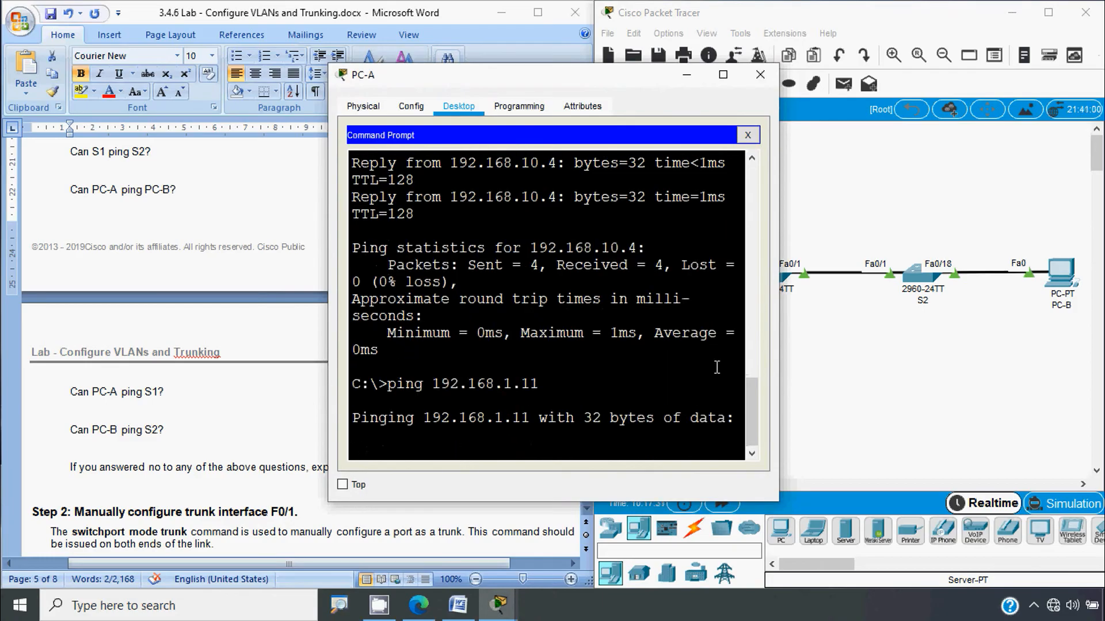
{"action": "left_click_drag", "start_coordinate": [781, 311], "coordinate": [929, 311]}
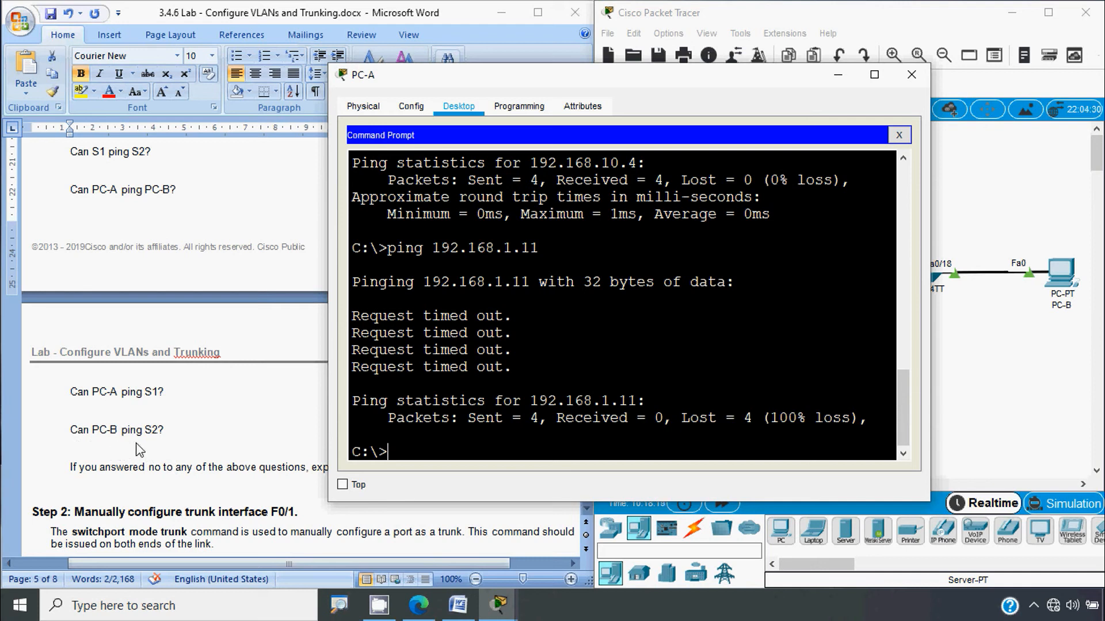
{"action": "left_click", "coordinate": [912, 74]}
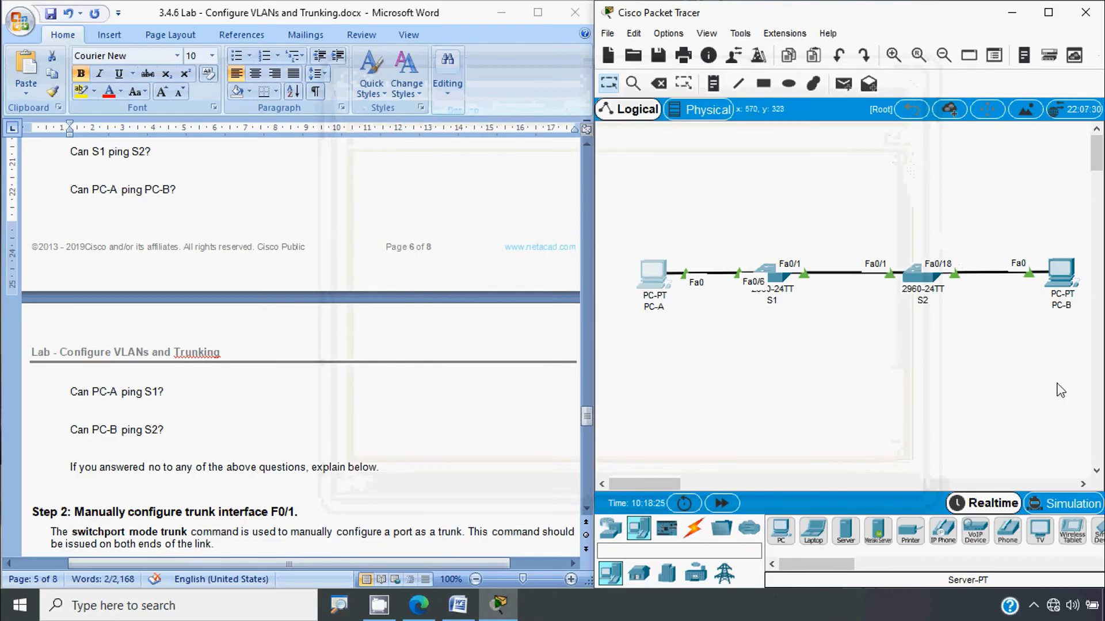
Step: Rerun PC-B's ping to 192.168.1.12, confirming it still fails with 100% loss
{"action": "left_click", "coordinate": [1062, 273]}
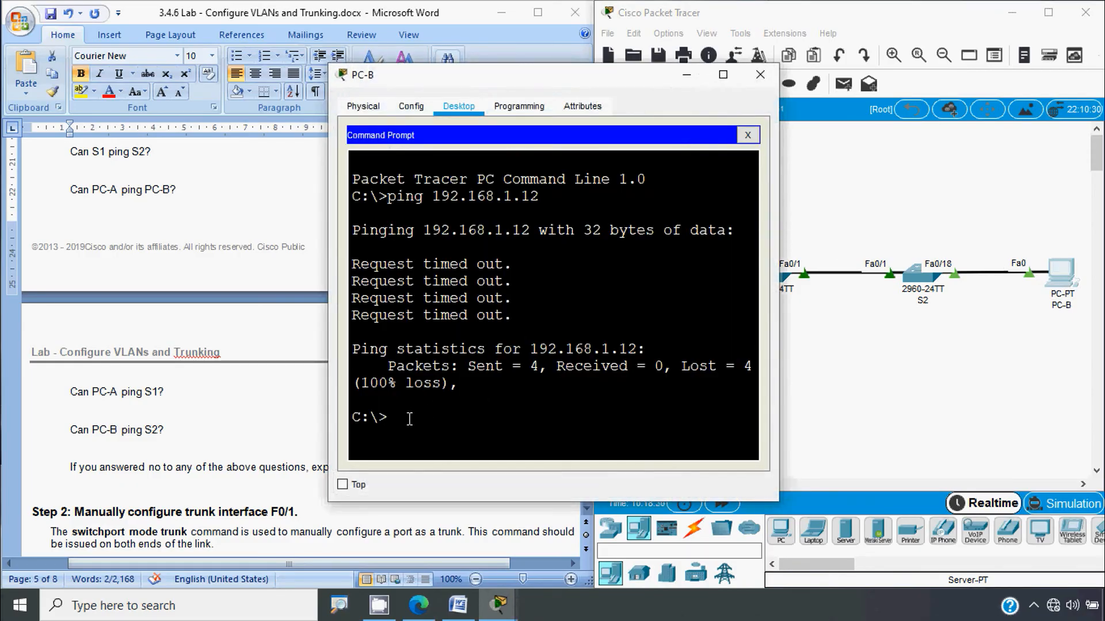
{"action": "key", "text": "Up"}
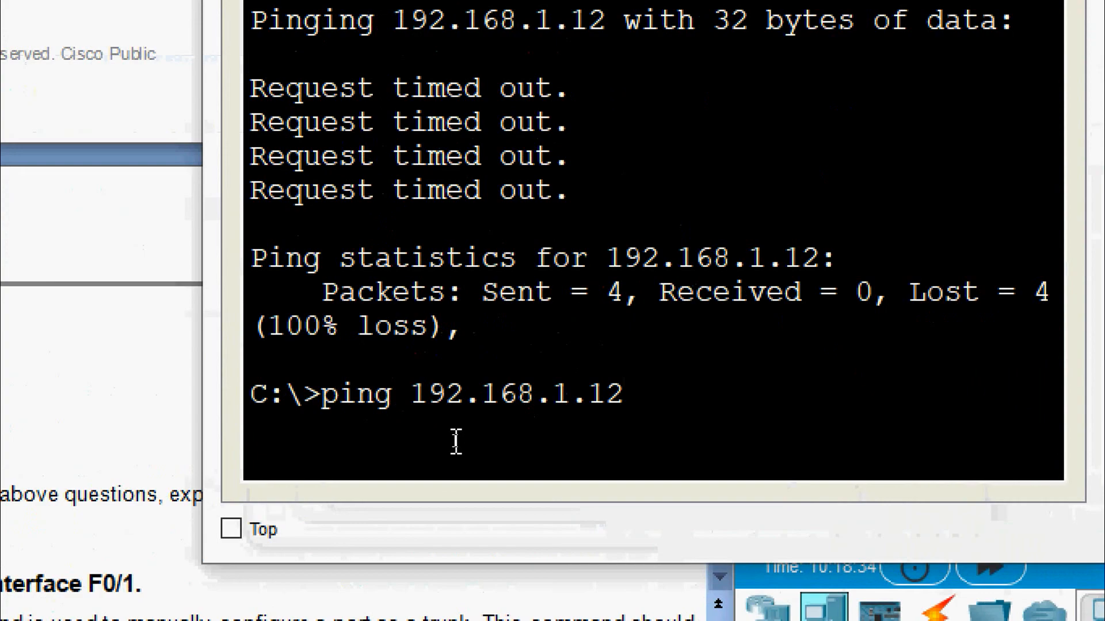
{"action": "key", "text": "Return"}
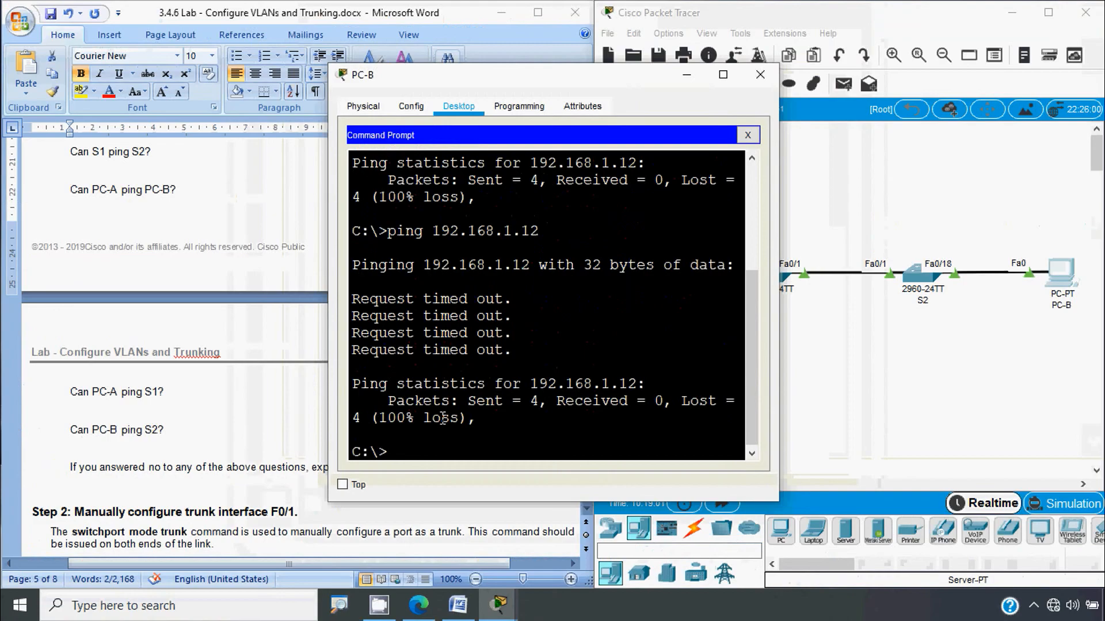
{"action": "left_click", "coordinate": [760, 76]}
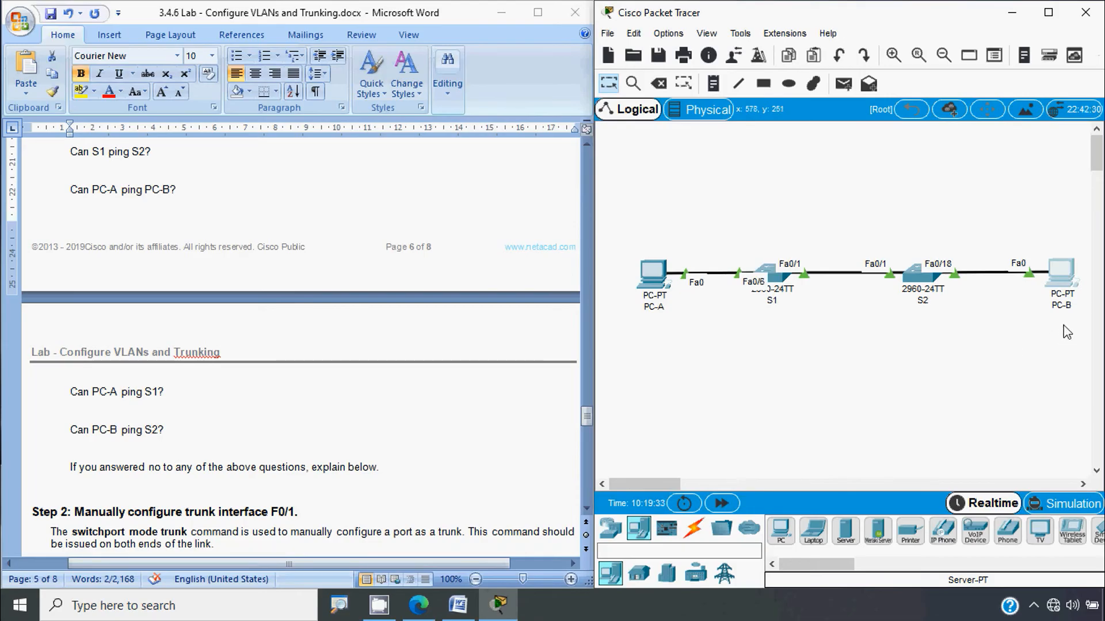
Step: Scroll the handout to Step 2: Manually configure trunk interface F0/1
{"action": "scroll", "coordinate": [295, 292], "scroll_direction": "down", "scroll_amount": 8}
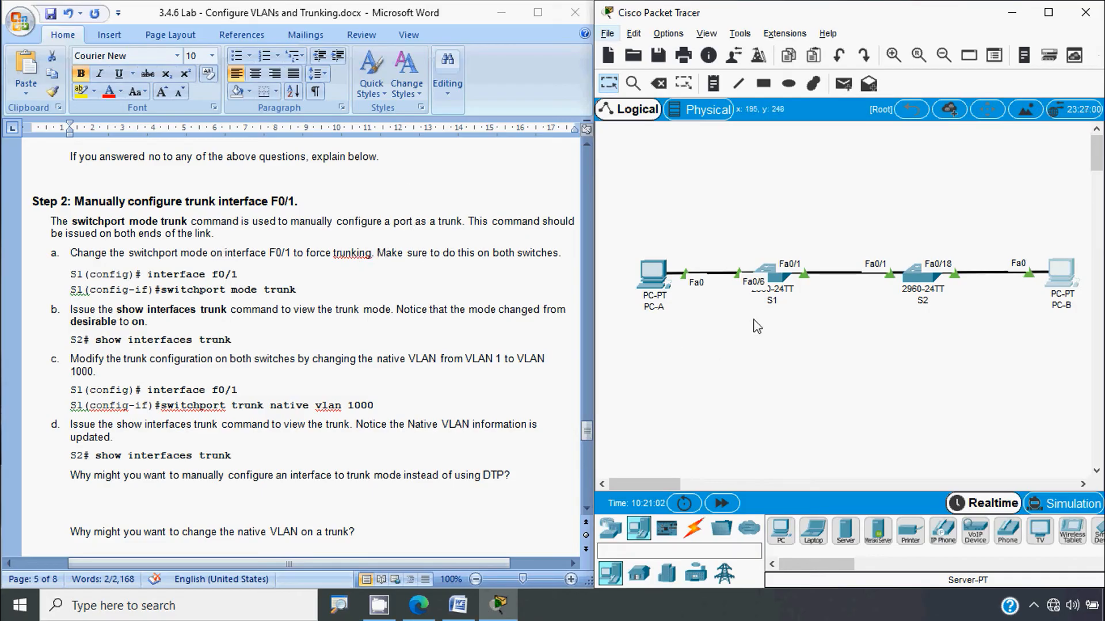
Step: In S1's CLI, enter configure terminal and interface FastEthernet 0/1
{"action": "left_click", "coordinate": [774, 281]}
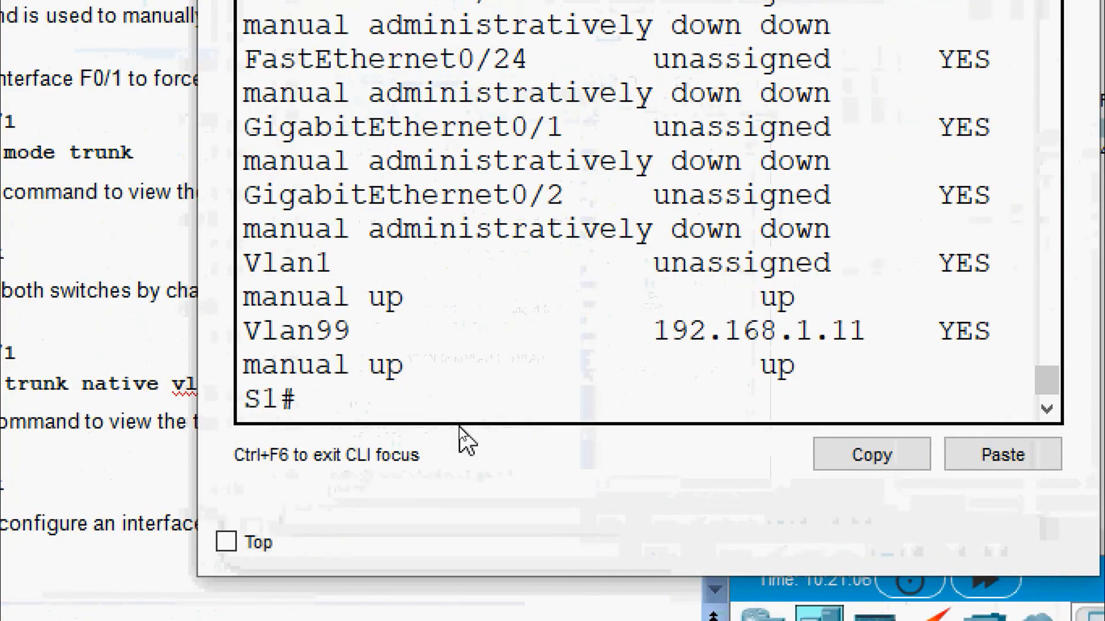
{"action": "type", "text": "conf"}
{"action": "key", "text": "Tab"}
{"action": "type", "text": "t"}
{"action": "key", "text": "Tab"}
{"action": "key", "text": "Return"}
{"action": "type", "text": "inter"}
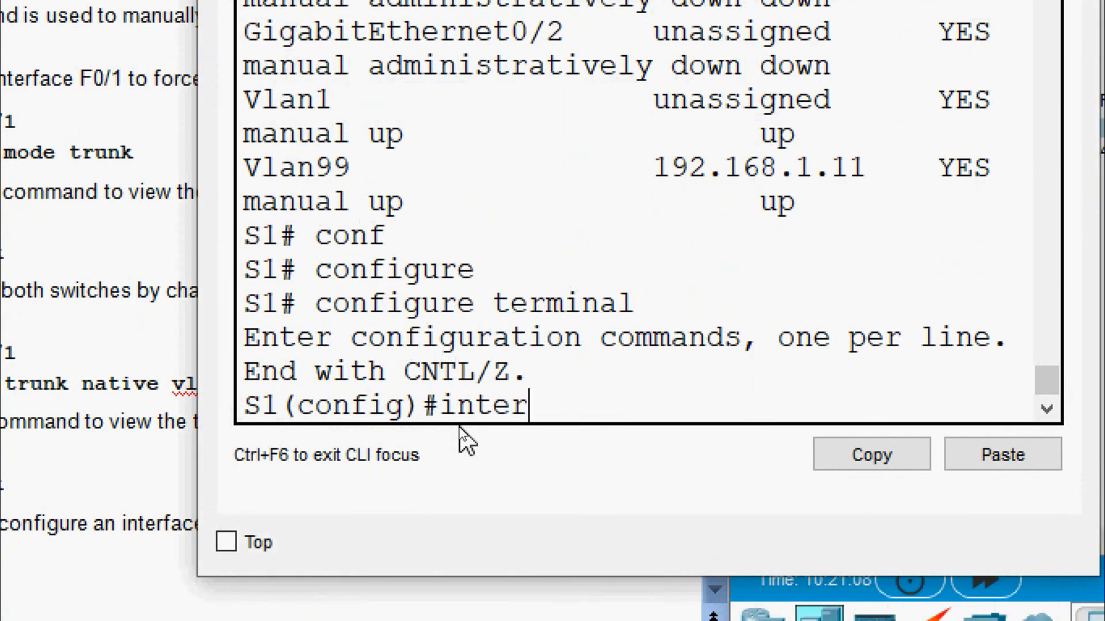
{"action": "key", "text": "Tab"}
{"action": "type", "text": "f"}
{"action": "key", "text": "Tab"}
{"action": "type", "text": "0"}
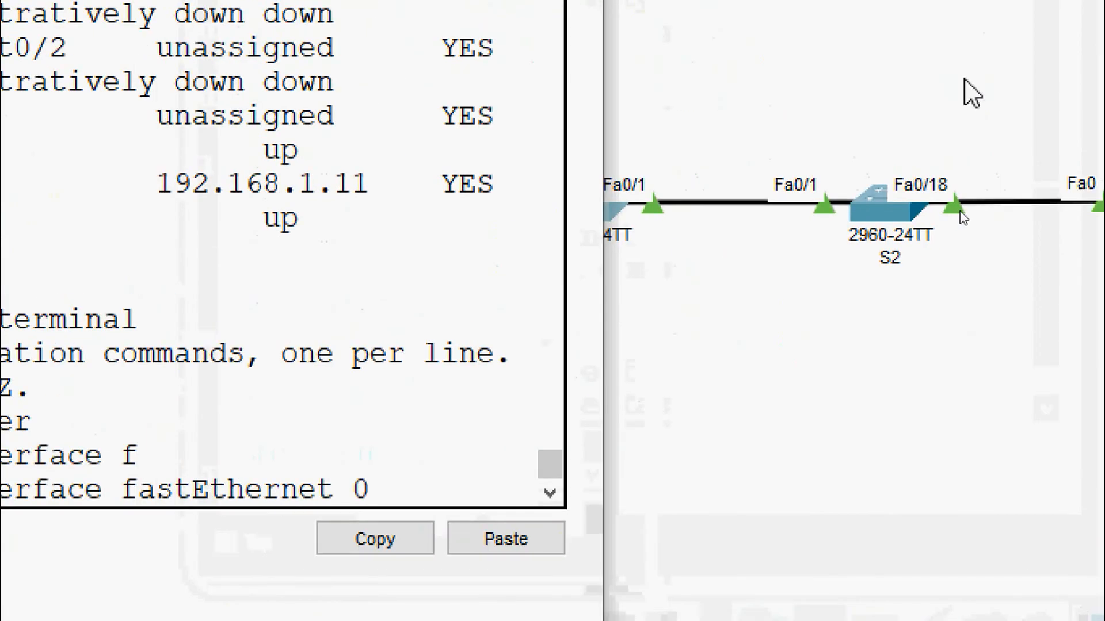
{"action": "type", "text": "/1"}
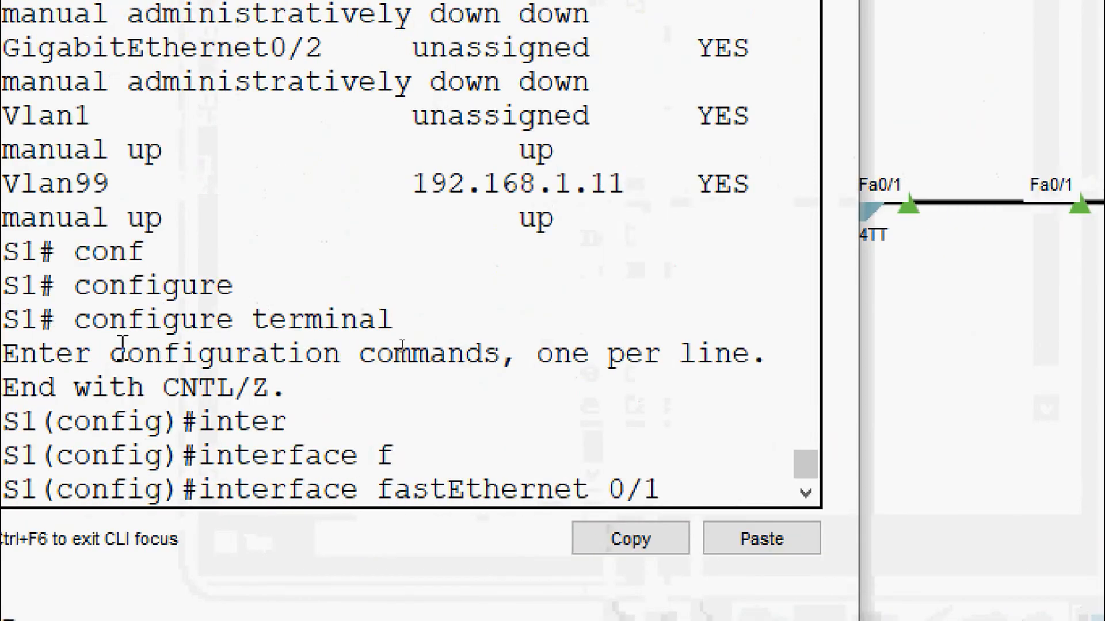
{"action": "key", "text": "Return"}
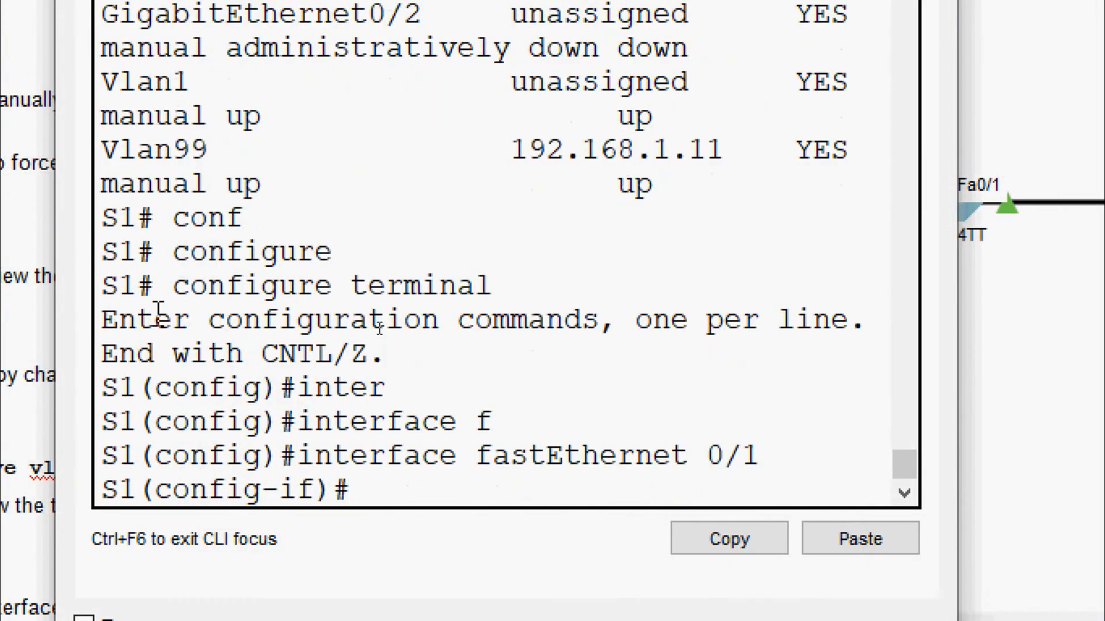
Step: Apply switchport mode trunk to S1's Fa0/1
{"action": "type", "text": "sw"}
{"action": "key", "text": "Tab"}
{"action": "type", "text": "mo"}
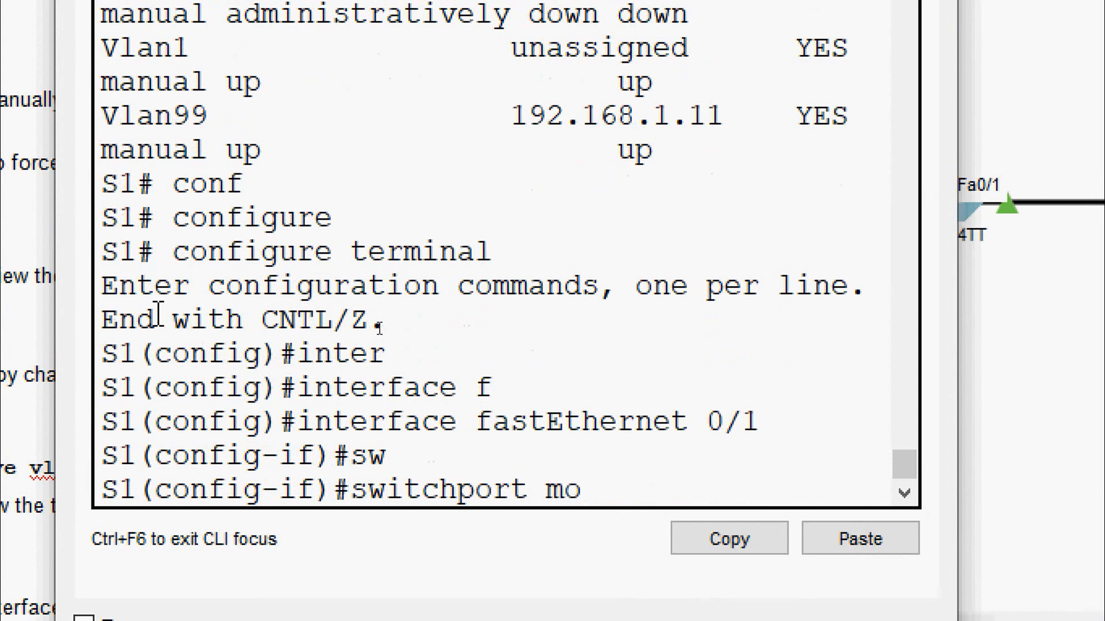
{"action": "type", "text": "d"}
{"action": "key", "text": "Tab"}
{"action": "type", "text": "tr"}
{"action": "key", "text": "Tab"}
{"action": "key", "text": "Return"}
{"action": "key", "text": "Return"}
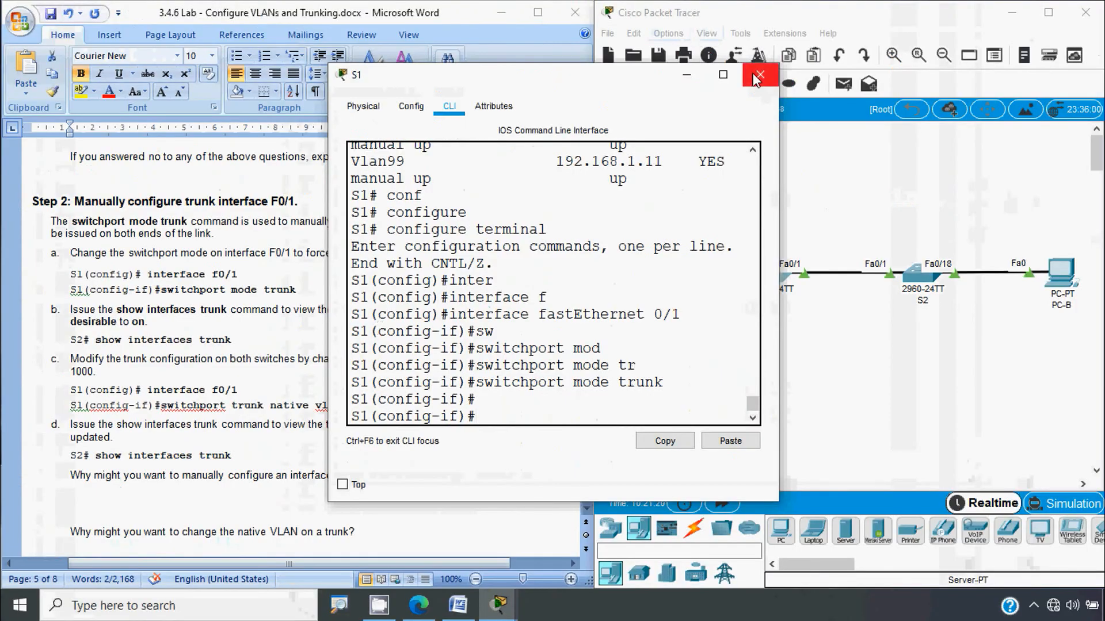
Step: Close S1 and enter interface FastEthernet 0/1 configuration in S2's CLI
{"action": "left_click", "coordinate": [757, 78]}
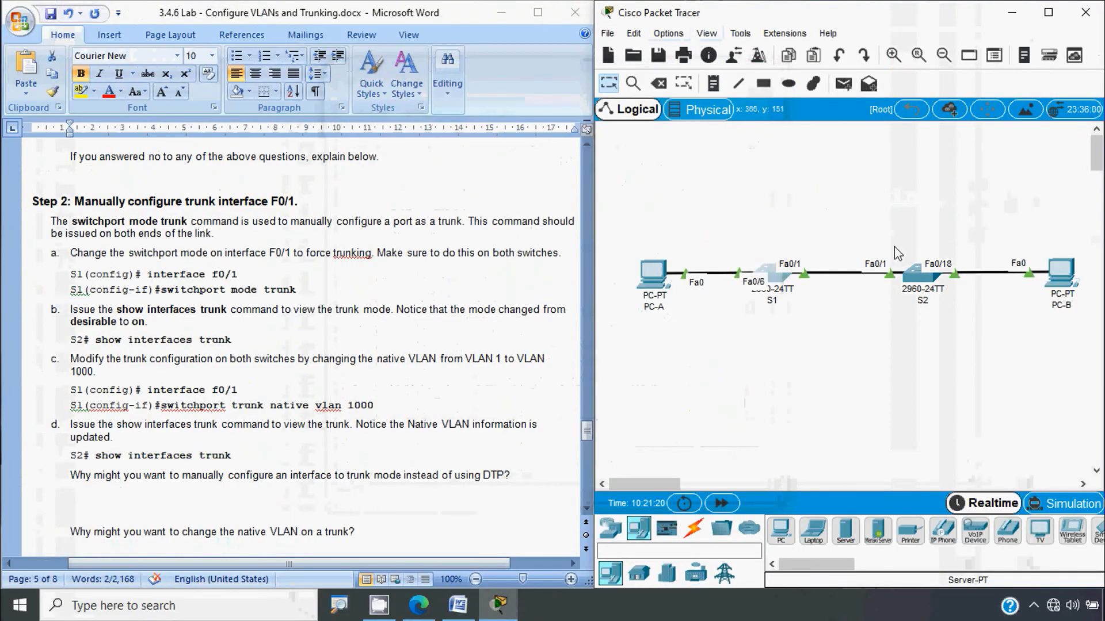
{"action": "left_click", "coordinate": [920, 275]}
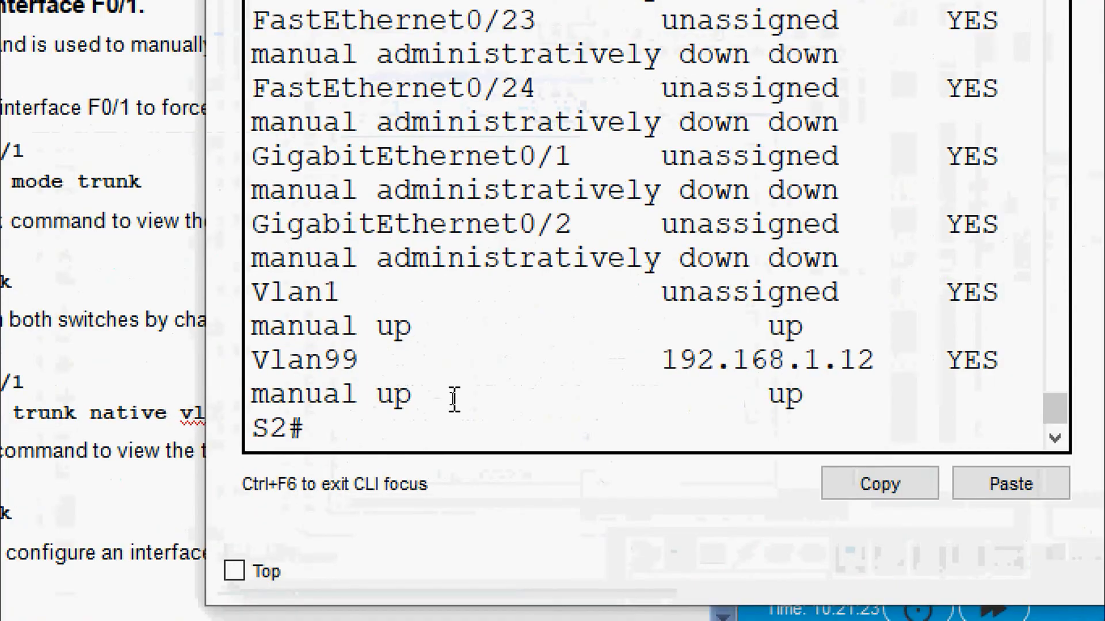
{"action": "type", "text": "kconf"}
{"action": "key", "text": "BackSpace"}
{"action": "key", "text": "BackSpace"}
{"action": "key", "text": "BackSpace"}
{"action": "key", "text": "BackSpace"}
{"action": "key", "text": "BackSpace"}
{"action": "key", "text": "BackSpace"}
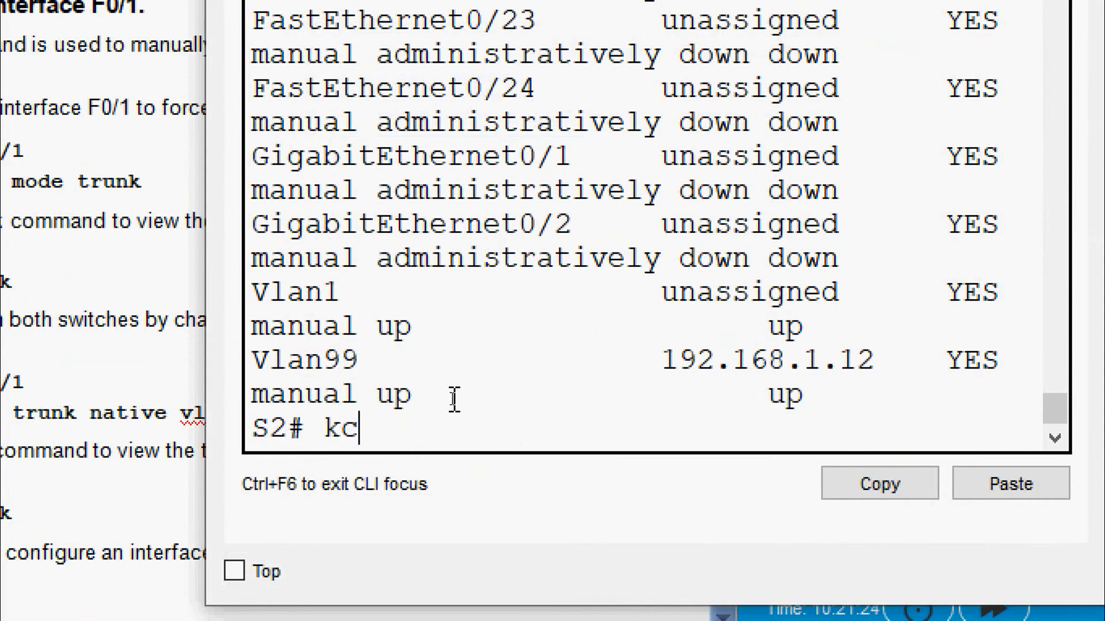
{"action": "type", "text": "conf"}
{"action": "key", "text": "Tab"}
{"action": "type", "text": "t"}
{"action": "key", "text": "Tab"}
{"action": "key", "text": "Return"}
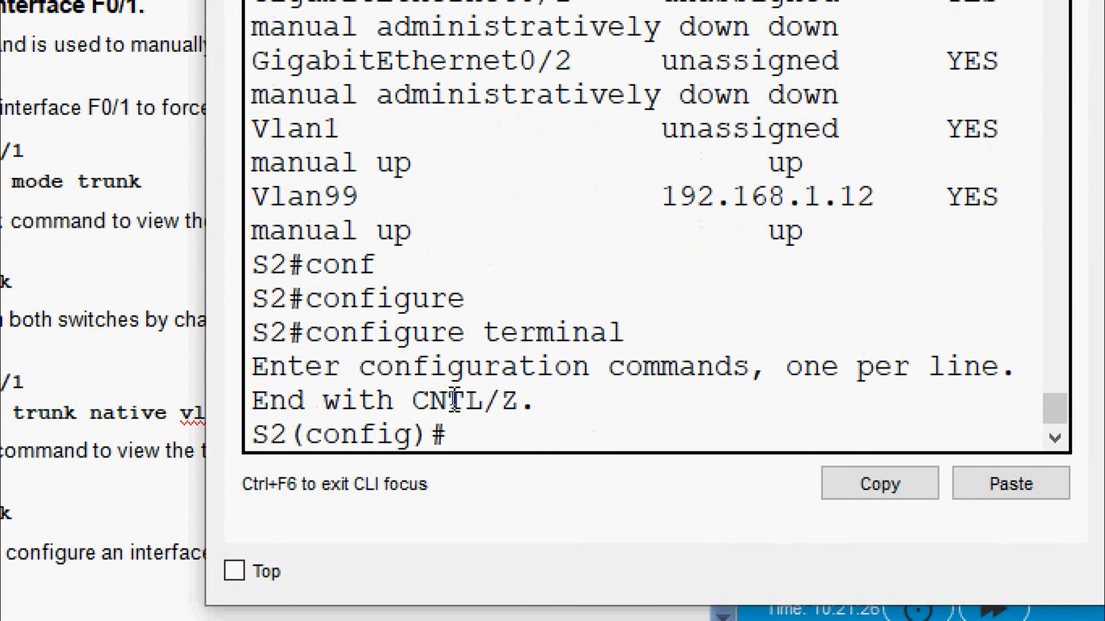
{"action": "type", "text": "inter"}
{"action": "key", "text": "Tab"}
{"action": "type", "text": "f"}
Step: Set S2's Fa0/1 to switchport mode trunk
{"action": "key", "text": "Tab"}
{"action": "type", "text": "0/1"}
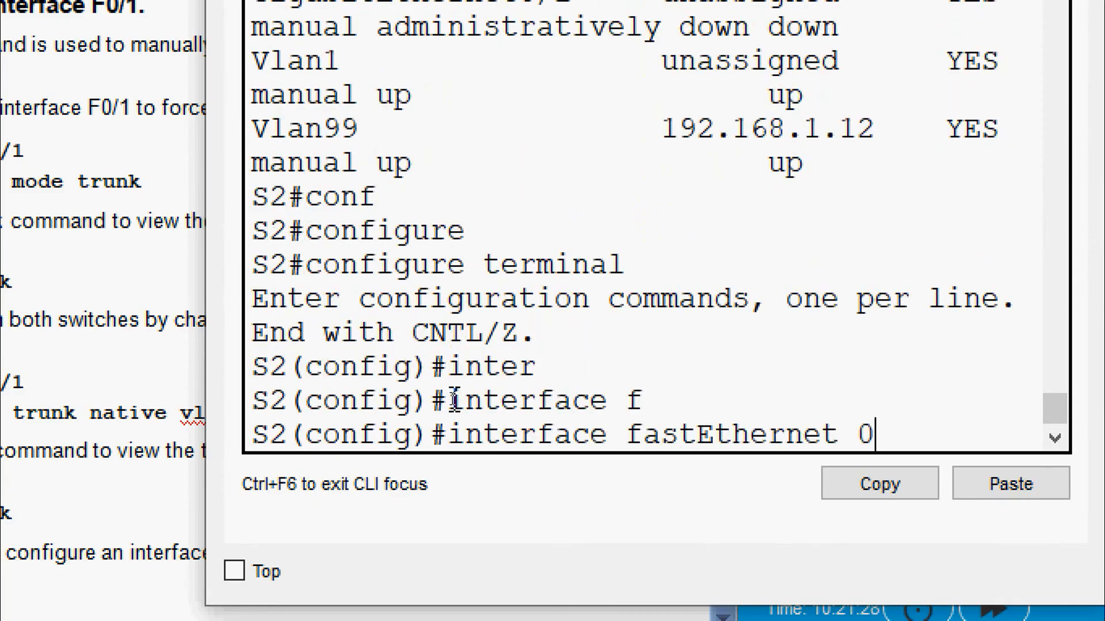
{"action": "key", "text": "Return"}
{"action": "type", "text": "sw"}
{"action": "key", "text": "Tab"}
{"action": "type", "text": "mo"}
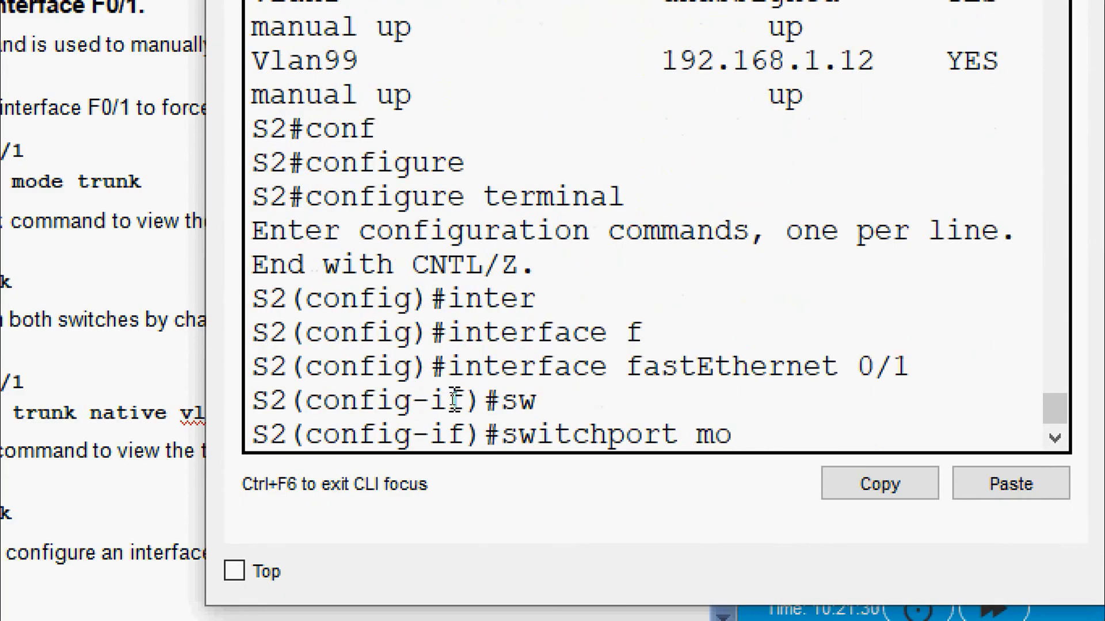
{"action": "type", "text": "d"}
{"action": "key", "text": "Tab"}
{"action": "type", "text": "tr"}
{"action": "key", "text": "Tab"}
{"action": "key", "text": "Return"}
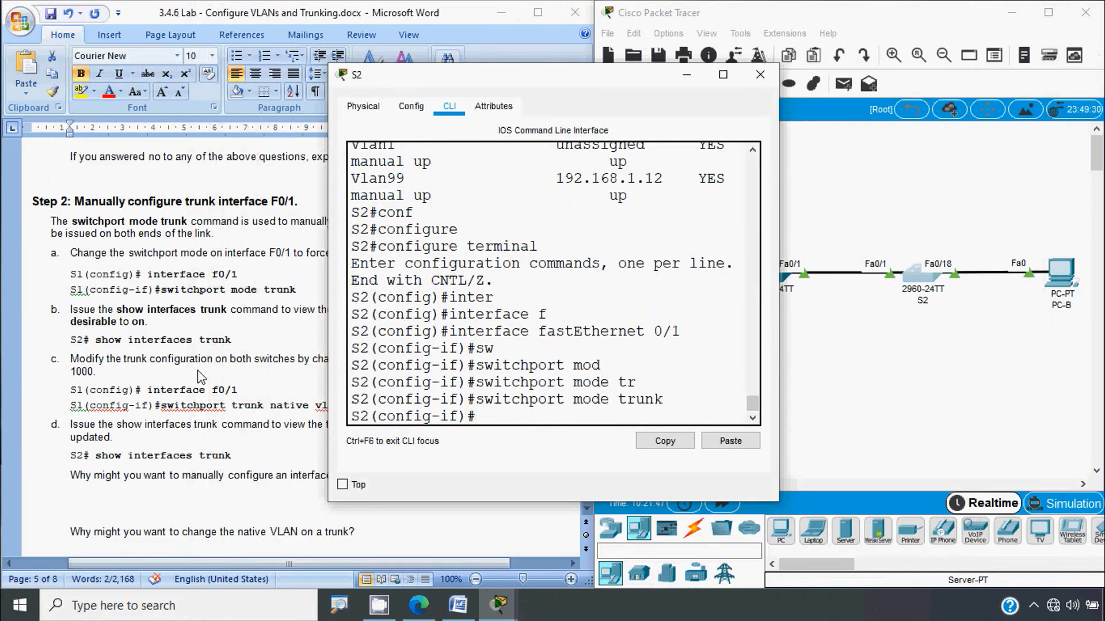
Step: Check the Word lab instructions, then close S2's window
{"action": "left_click", "coordinate": [117, 375]}
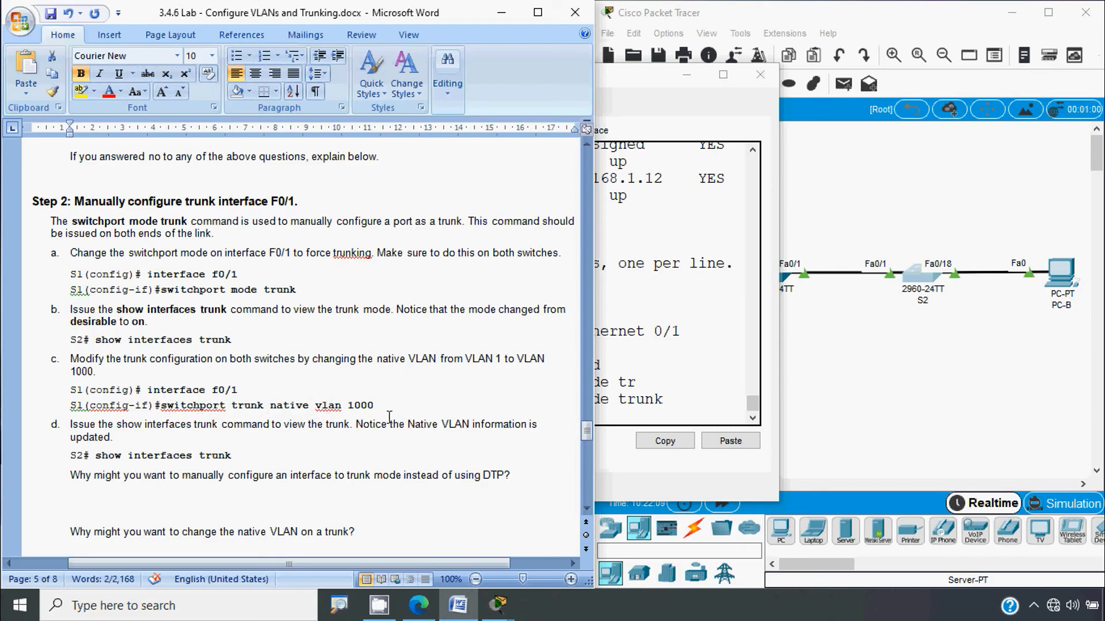
{"action": "left_click", "coordinate": [649, 400]}
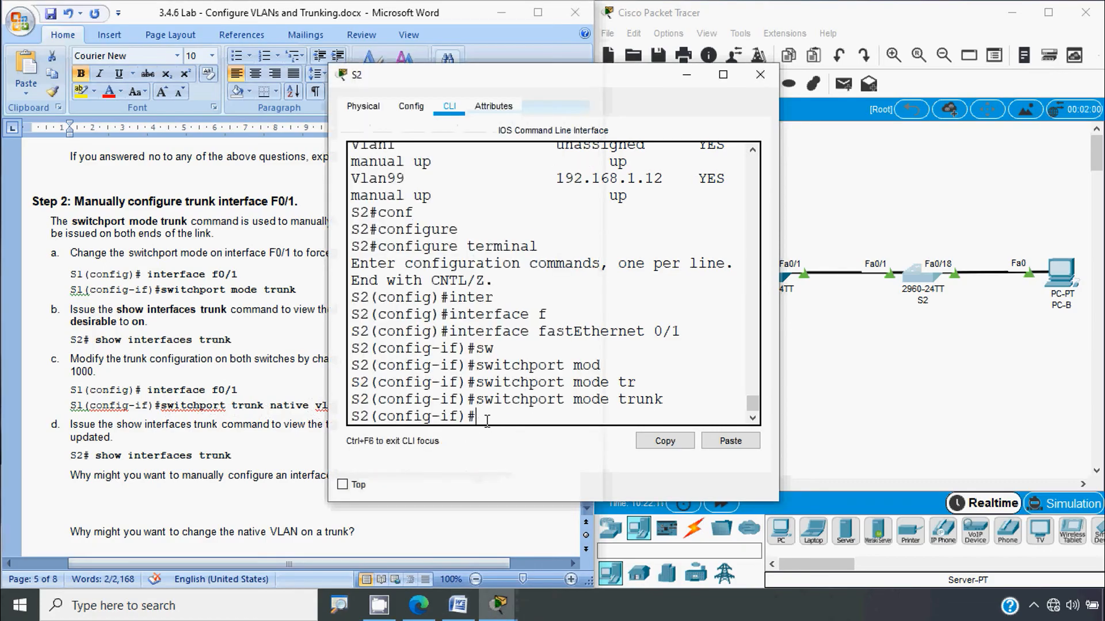
{"action": "left_click", "coordinate": [760, 74]}
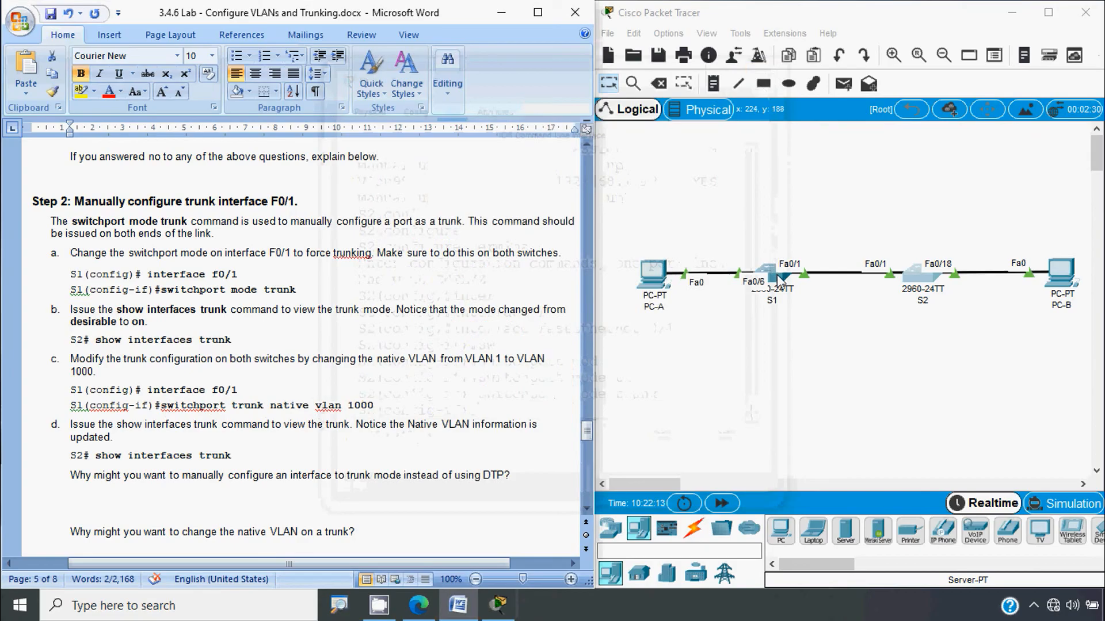
Step: On S1's Fa0/1, enter switchport trunk native vlan 1000
{"action": "left_click", "coordinate": [772, 271]}
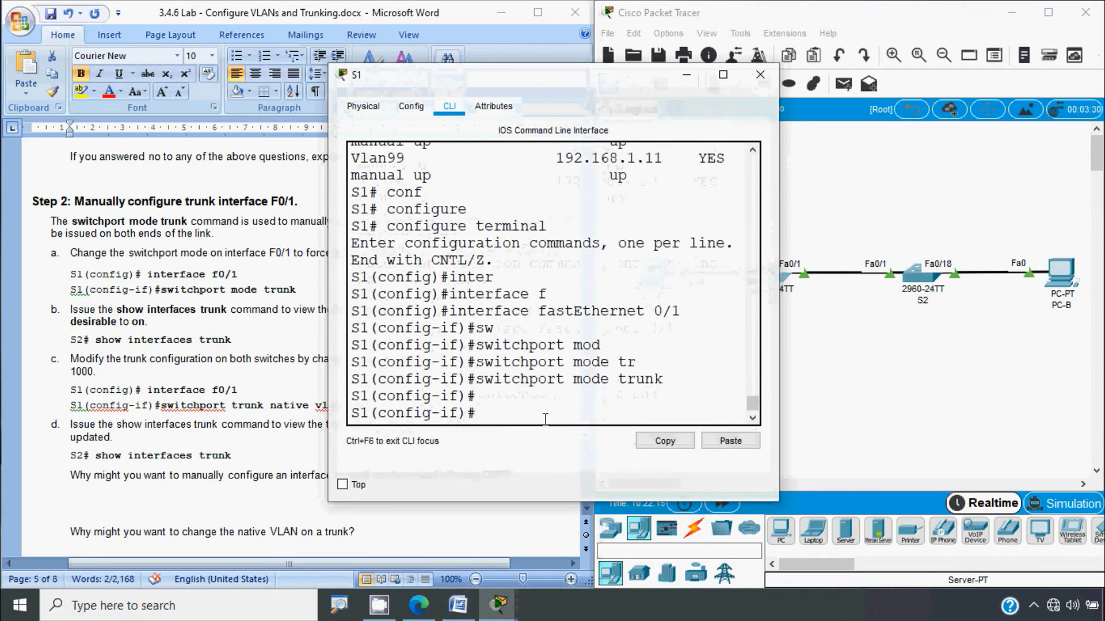
{"action": "type", "text": "sw"}
{"action": "key", "text": "Tab"}
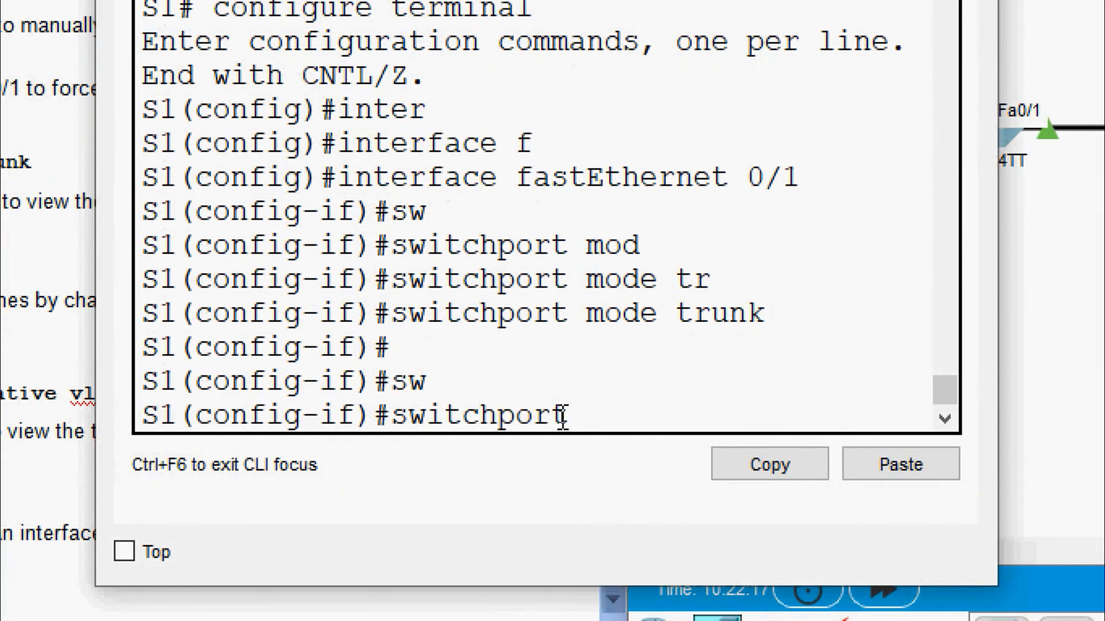
{"action": "type", "text": "tr"}
{"action": "key", "text": "Tab"}
{"action": "type", "text": "n"}
{"action": "key", "text": "Tab"}
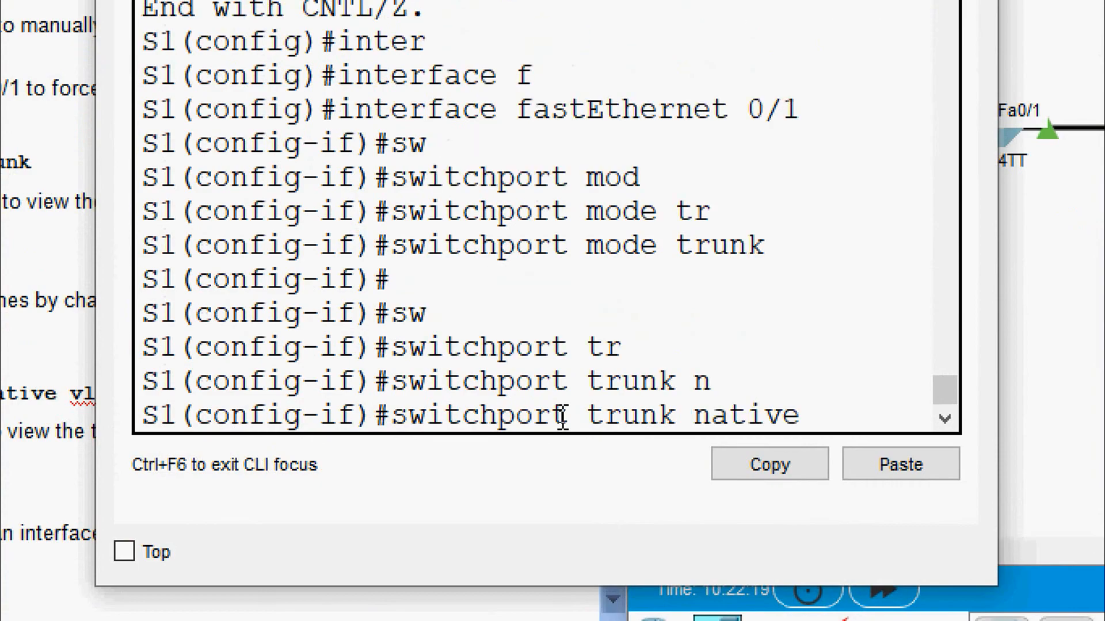
{"action": "type", "text": "v"}
{"action": "key", "text": "Tab"}
{"action": "type", "text": "1000"}
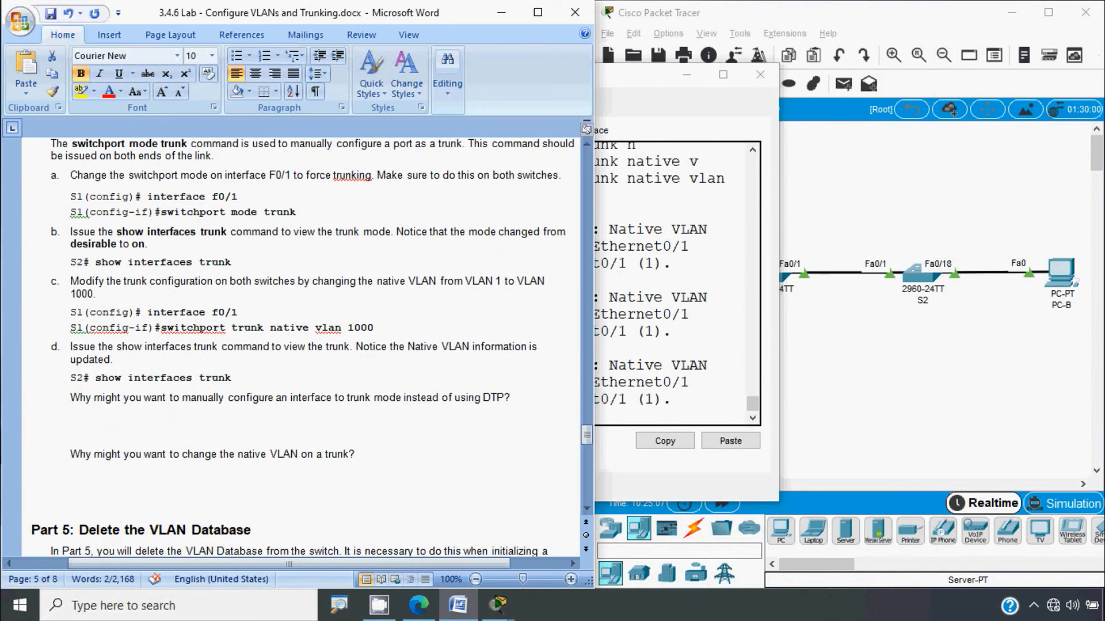
Step: Consult step d in the lab instructions, then return to S1's command line
{"action": "key", "text": "alt"}
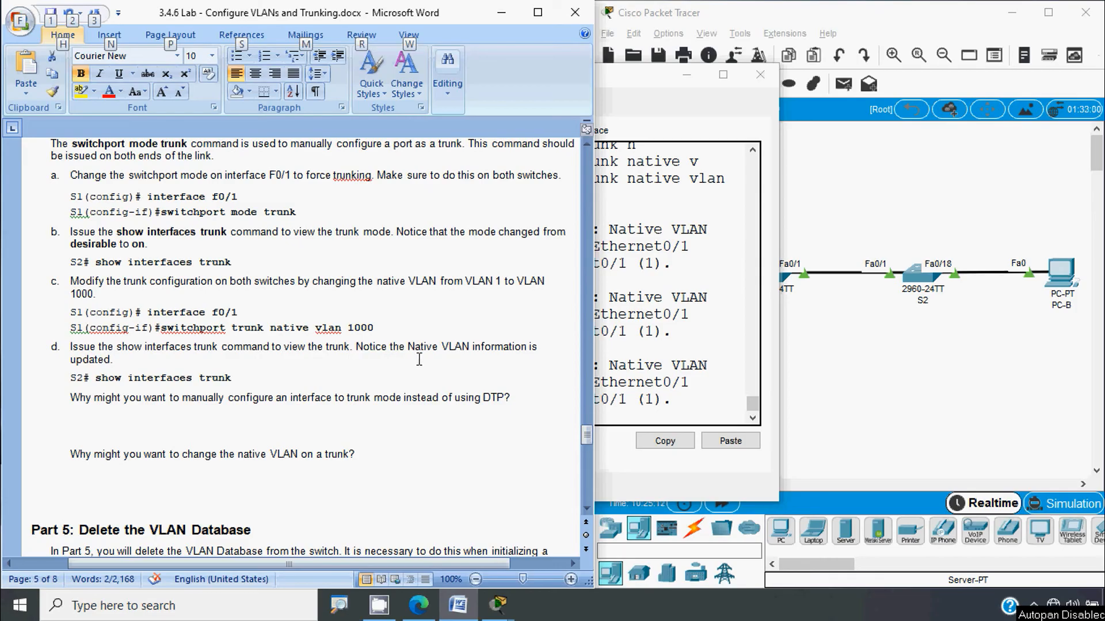
{"action": "left_click", "coordinate": [95, 382]}
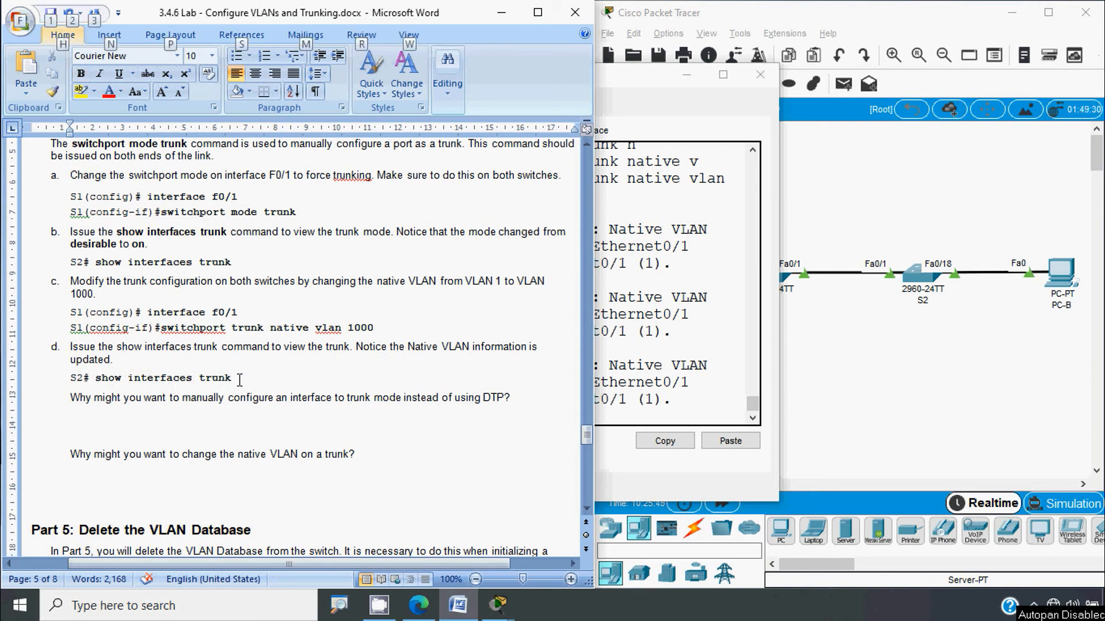
{"action": "key", "text": "alt+Tab"}
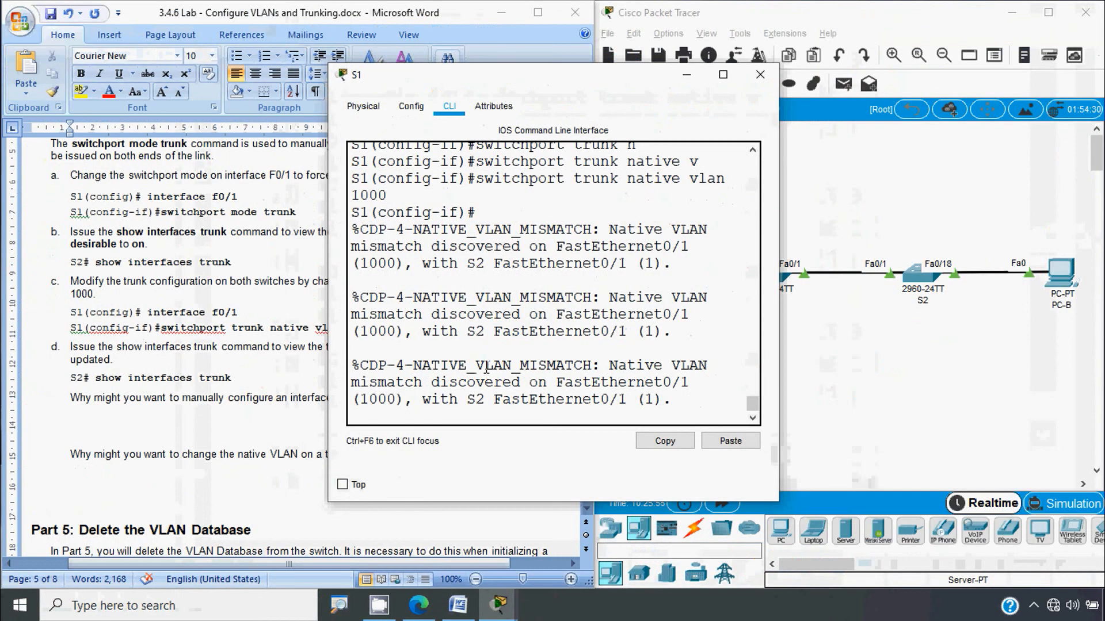
Step: Scroll through S1's mismatch messages and leave configuration mode with end
{"action": "scroll", "coordinate": [486, 368], "scroll_direction": "up", "scroll_amount": 2}
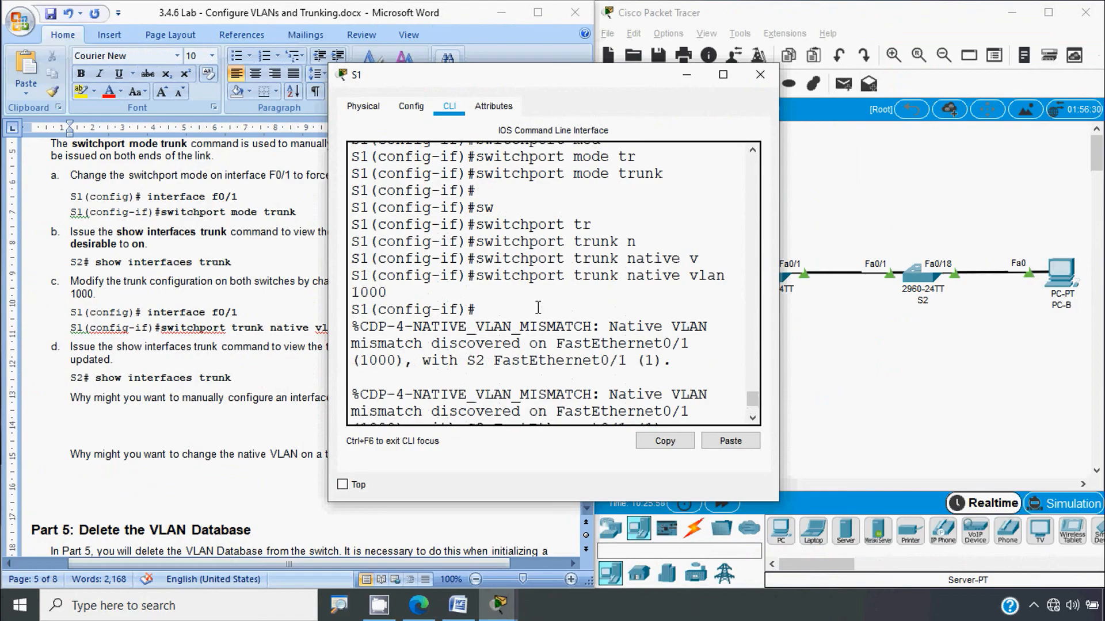
{"action": "scroll", "coordinate": [549, 305], "scroll_direction": "down", "scroll_amount": 3}
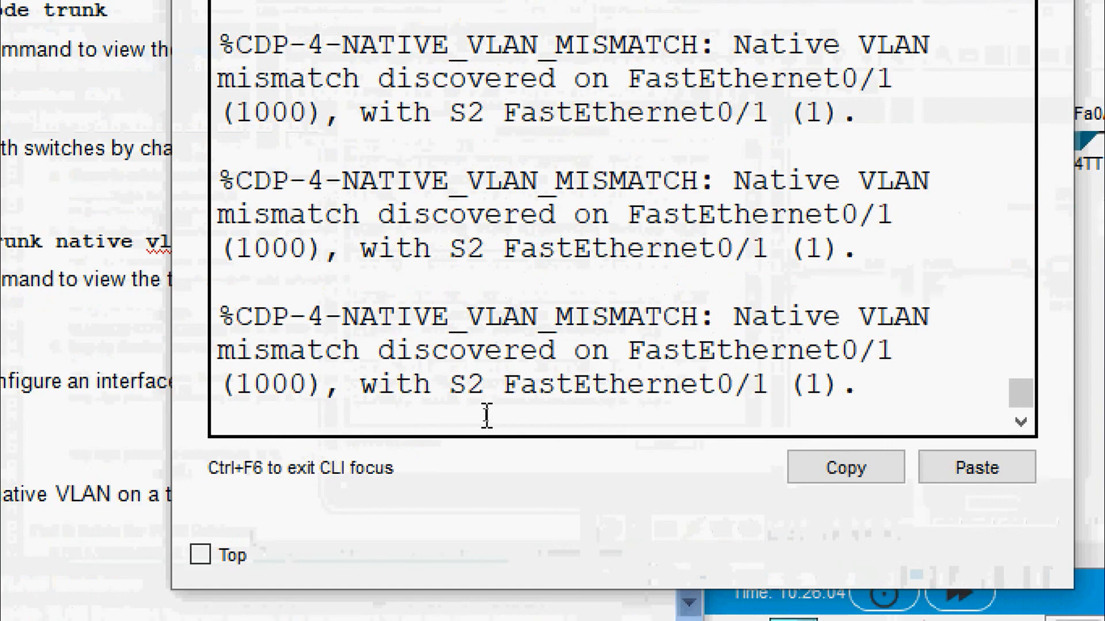
{"action": "key", "text": "Return"}
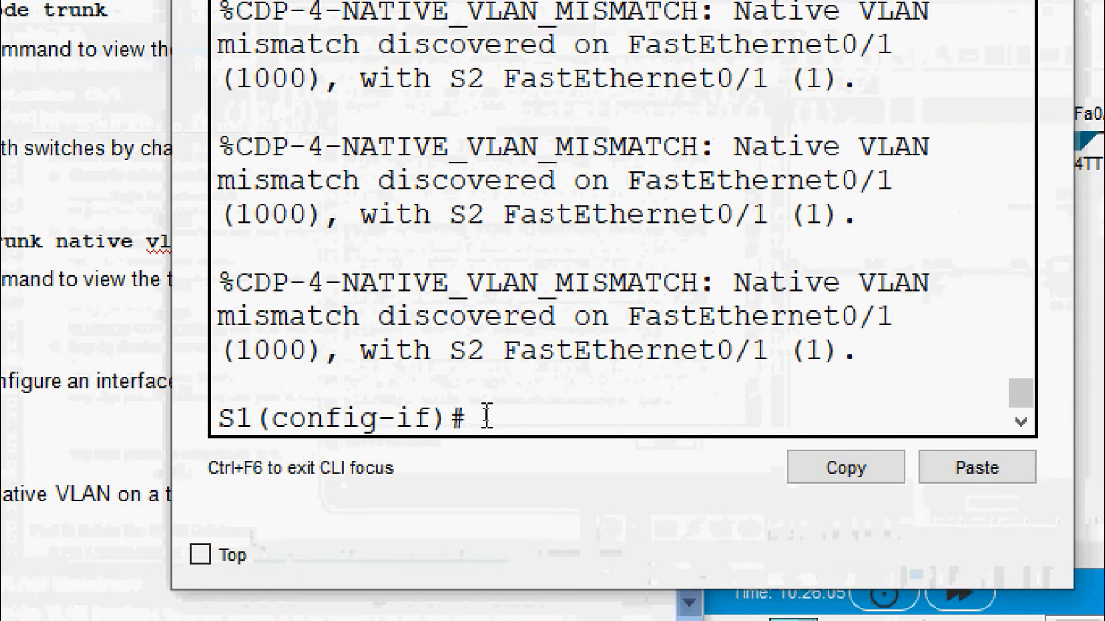
{"action": "type", "text": "end"}
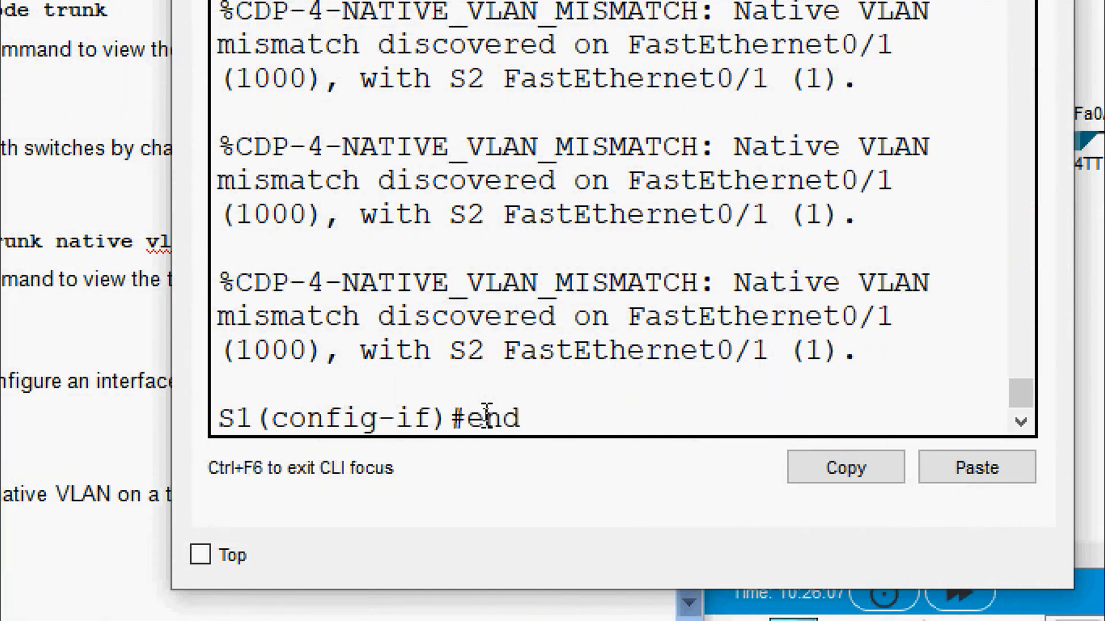
{"action": "key", "text": "Return"}
Step: Run show interfaces trunk on S1, discarding a partly typed show vlan command
{"action": "type", "text": "sh"}
{"action": "key", "text": "Tab"}
{"action": "type", "text": "vl"}
{"action": "key", "text": "Tab"}
{"action": "type", "text": "b"}
{"action": "key", "text": "Tab"}
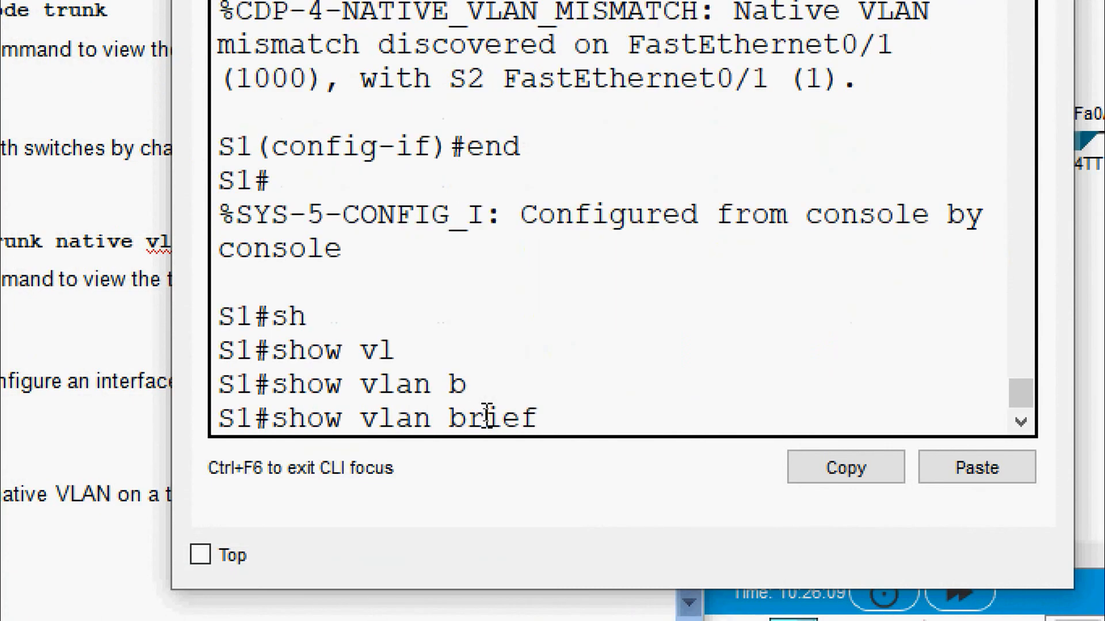
{"action": "key", "text": "BackSpace"}
{"action": "key", "text": "BackSpace"}
{"action": "key", "text": "BackSpace"}
{"action": "key", "text": "BackSpace"}
{"action": "key", "text": "BackSpace"}
{"action": "key", "text": "BackSpace"}
{"action": "key", "text": "BackSpace"}
{"action": "key", "text": "BackSpace"}
{"action": "key", "text": "BackSpace"}
{"action": "key", "text": "BackSpace"}
{"action": "key", "text": "BackSpace"}
{"action": "key", "text": "BackSpace"}
{"action": "key", "text": "BackSpace"}
{"action": "key", "text": "BackSpace"}
{"action": "key", "text": "BackSpace"}
{"action": "key", "text": "BackSpace"}
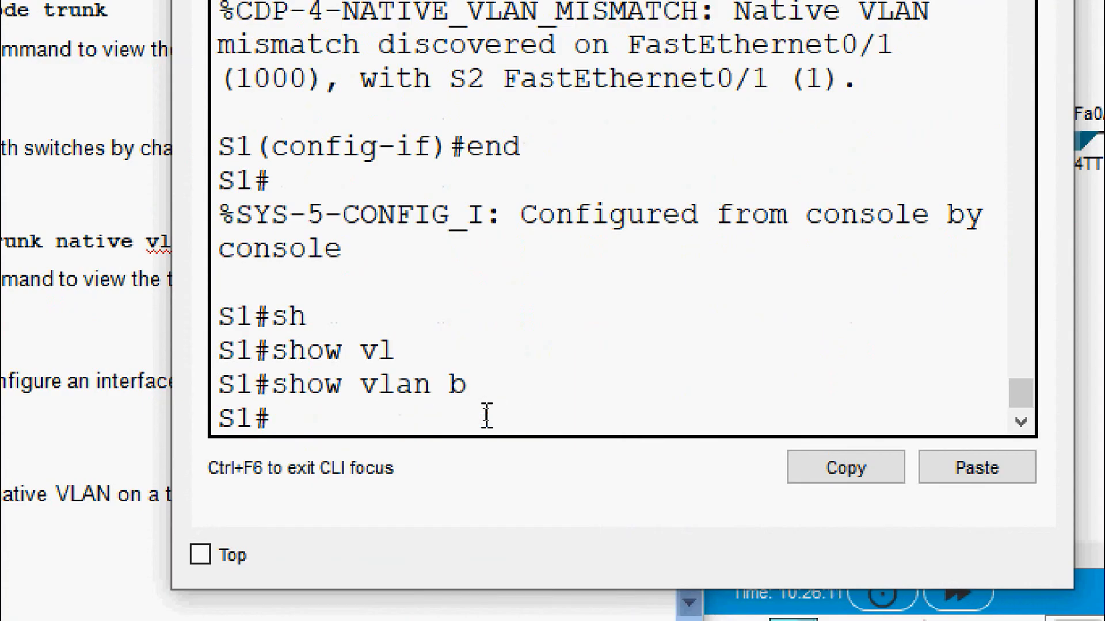
{"action": "type", "text": "sh"}
{"action": "key", "text": "Tab"}
{"action": "type", "text": "inter"}
{"action": "key", "text": "Tab"}
{"action": "type", "text": "t"}
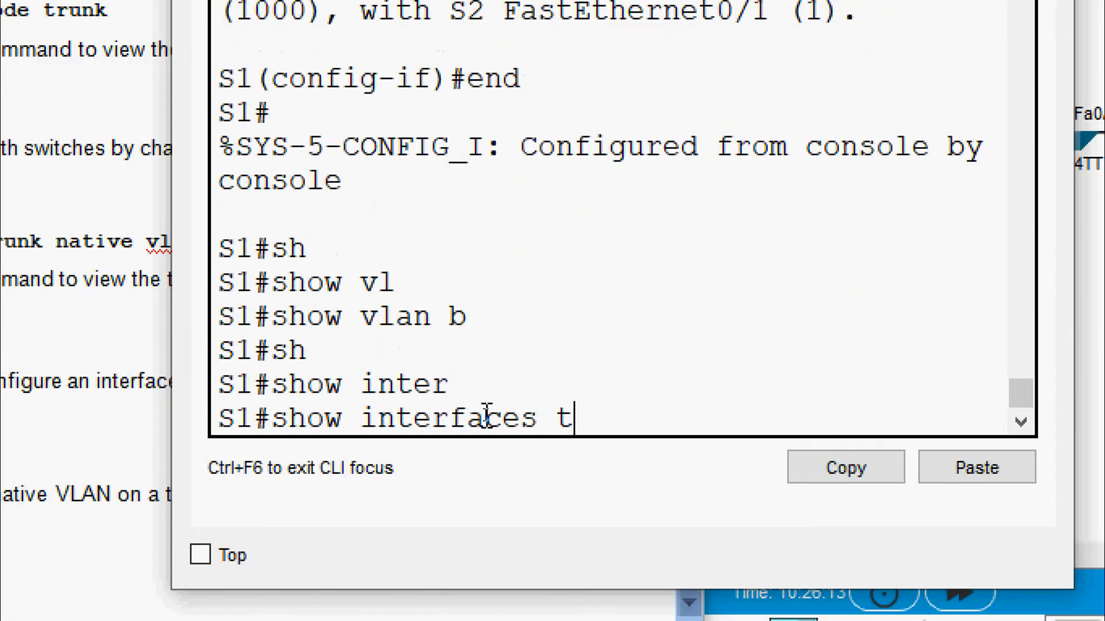
{"action": "key", "text": "Tab"}
{"action": "key", "text": "Return"}
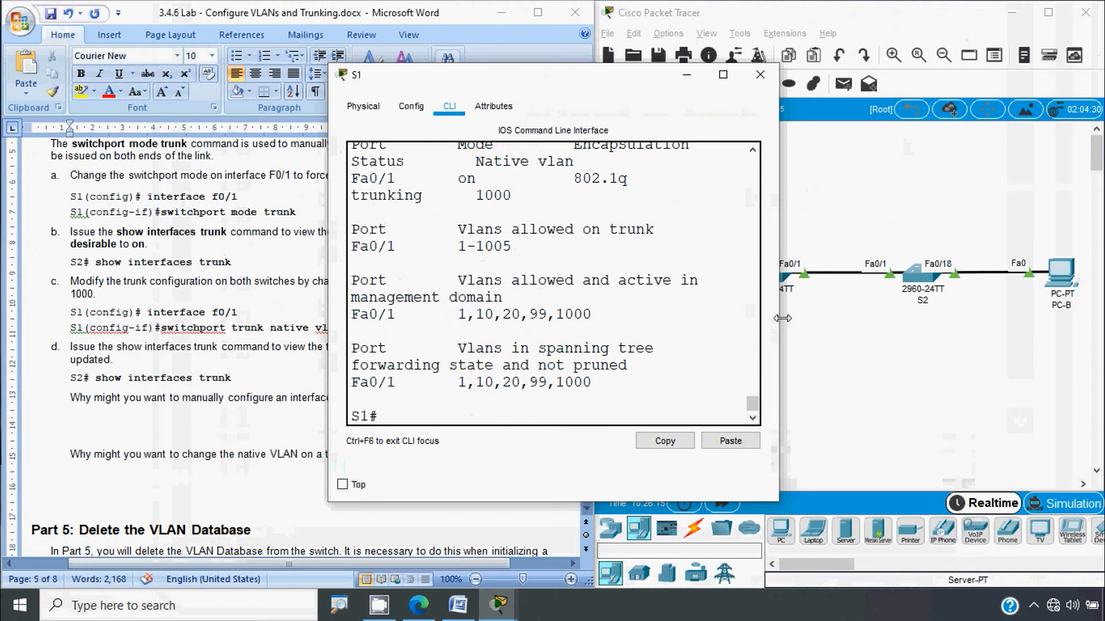
Step: Widen the output to verify Mode on and native VLAN 1000, then switch to S2
{"action": "left_click_drag", "start_coordinate": [778, 320], "coordinate": [1048, 320]}
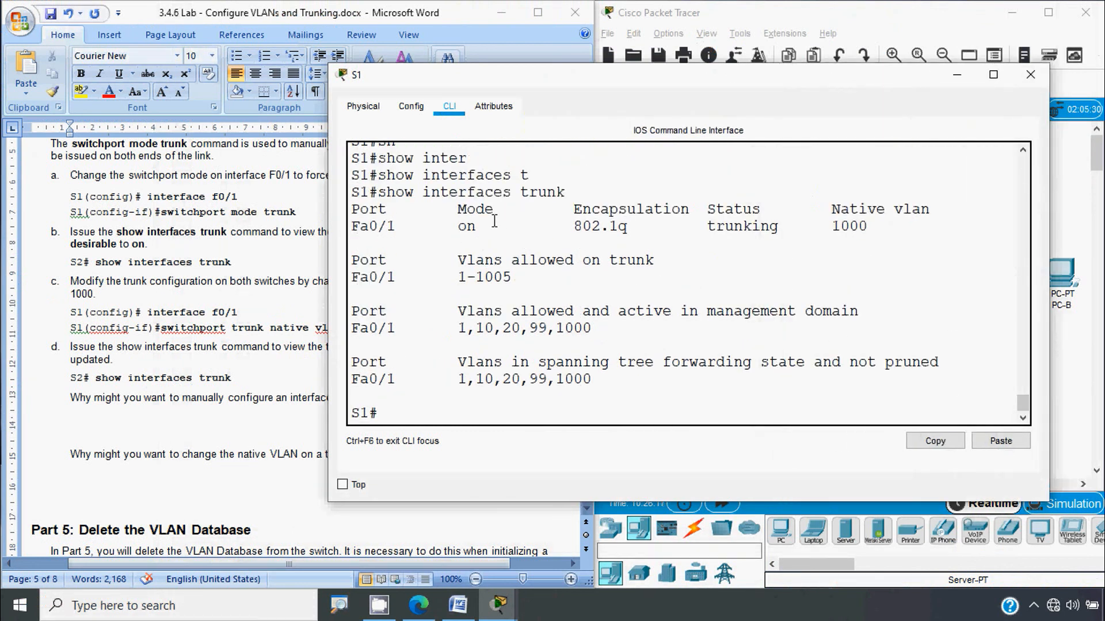
{"action": "left_click_drag", "start_coordinate": [493, 210], "coordinate": [455, 230]}
{"action": "left_click", "coordinate": [831, 210]}
{"action": "left_click_drag", "start_coordinate": [833, 210], "coordinate": [942, 217]}
{"action": "left_click_drag", "start_coordinate": [881, 230], "coordinate": [818, 230]}
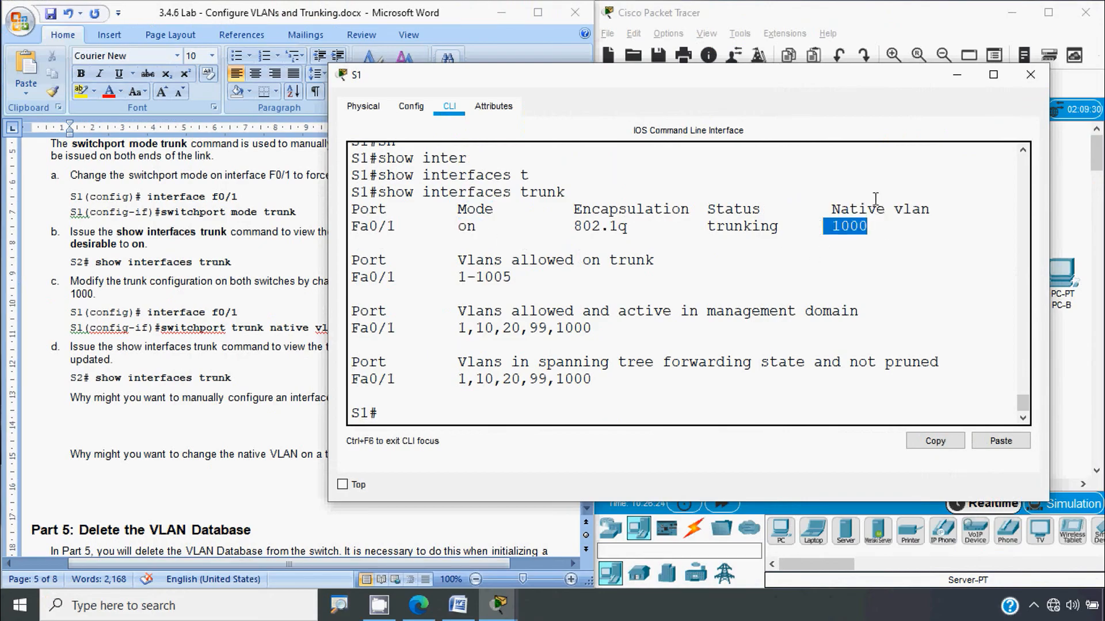
{"action": "left_click", "coordinate": [1030, 74]}
{"action": "left_click", "coordinate": [921, 275]}
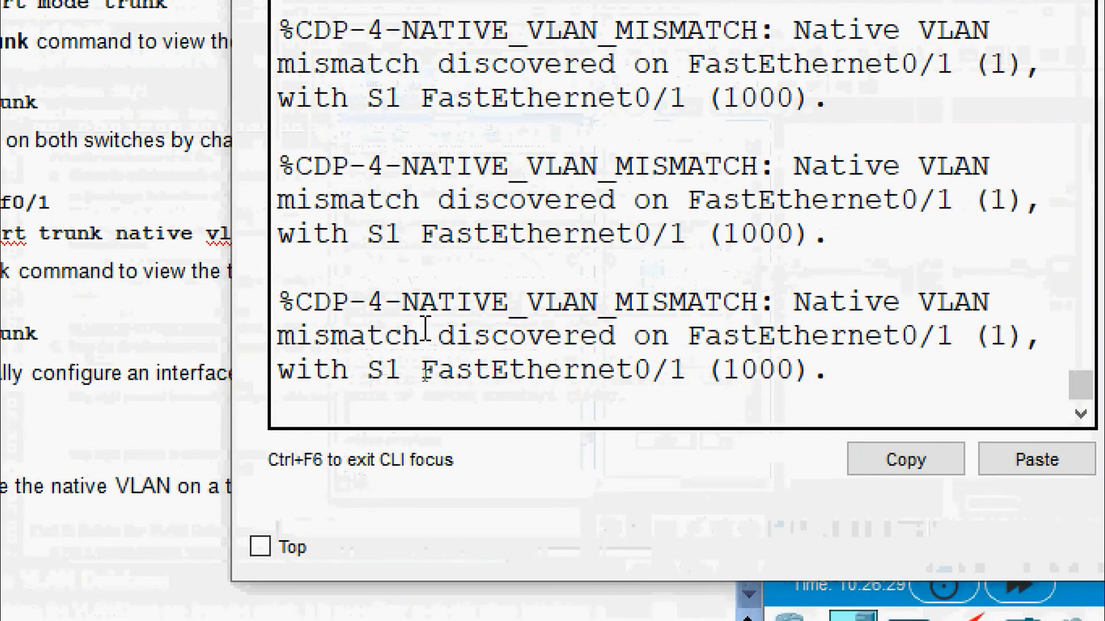
Step: Leave configuration mode on S2 and run show interfaces trunk
{"action": "key", "text": "Return"}
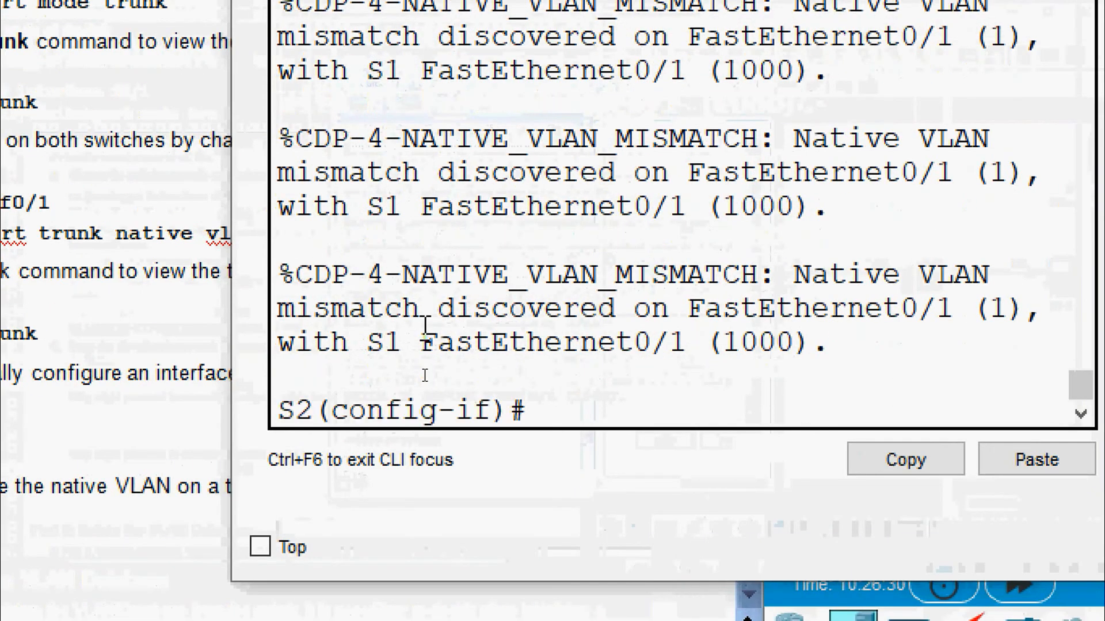
{"action": "type", "text": "end"}
{"action": "key", "text": "Return"}
{"action": "key", "text": "Return"}
{"action": "type", "text": "sh"}
{"action": "key", "text": "Tab"}
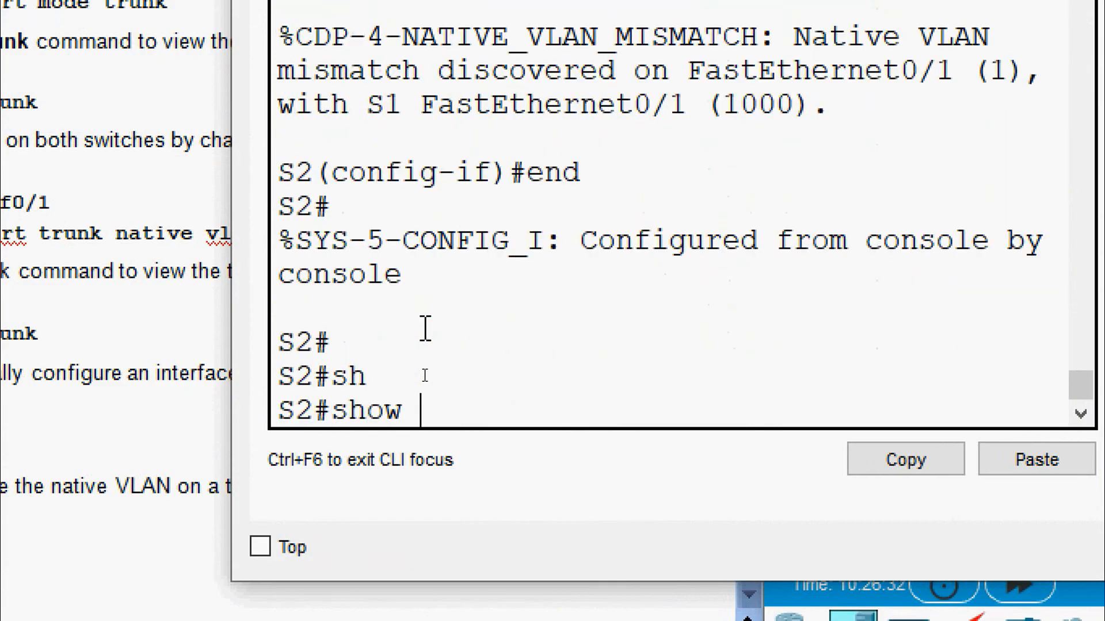
{"action": "type", "text": "inter"}
{"action": "key", "text": "Tab"}
{"action": "type", "text": "t"}
{"action": "key", "text": "Tab"}
{"action": "key", "text": "Return"}
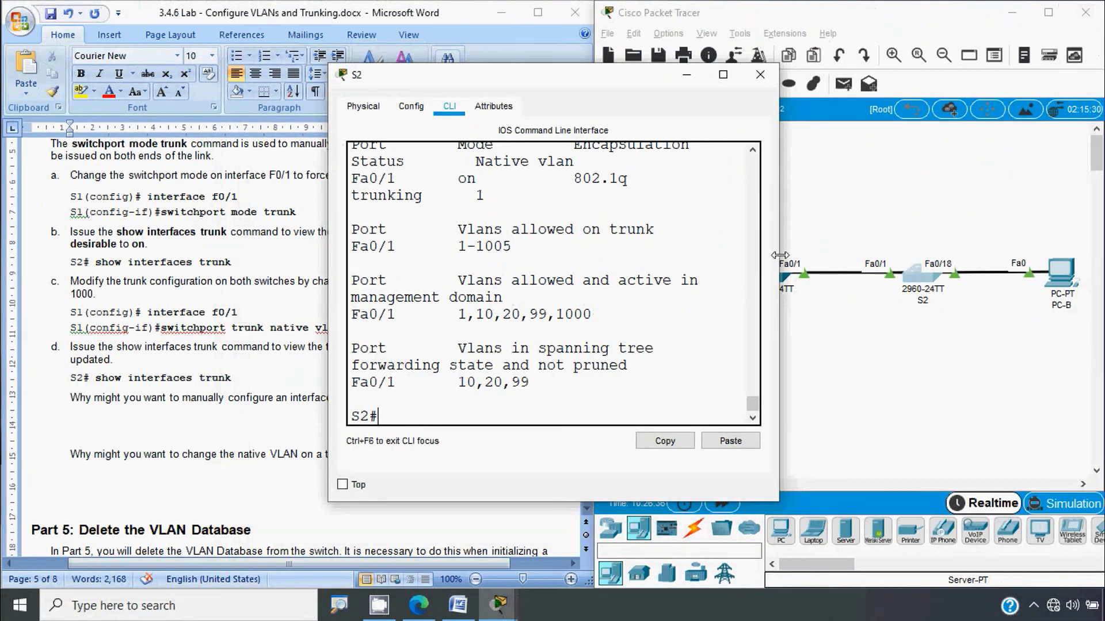
Step: Widen S2's output and highlight Fa0/1's native VLAN 1 and Mode on
{"action": "left_click_drag", "start_coordinate": [787, 278], "coordinate": [991, 280]}
{"action": "left_click_drag", "start_coordinate": [833, 213], "coordinate": [919, 213]}
{"action": "left_click", "coordinate": [827, 228]}
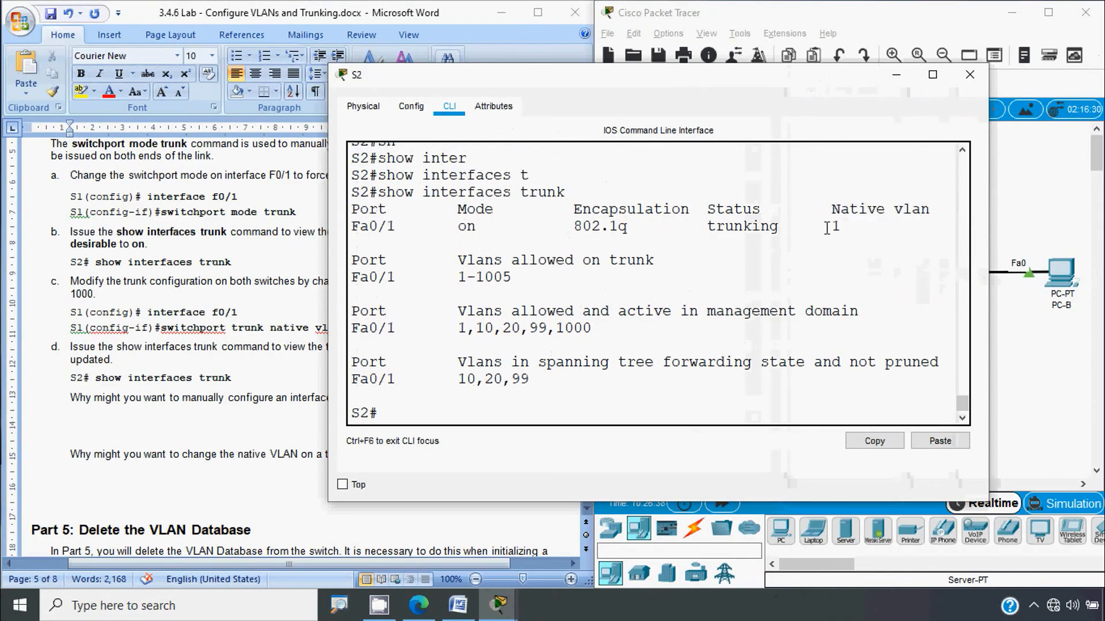
{"action": "left_click_drag", "start_coordinate": [841, 227], "coordinate": [813, 228]}
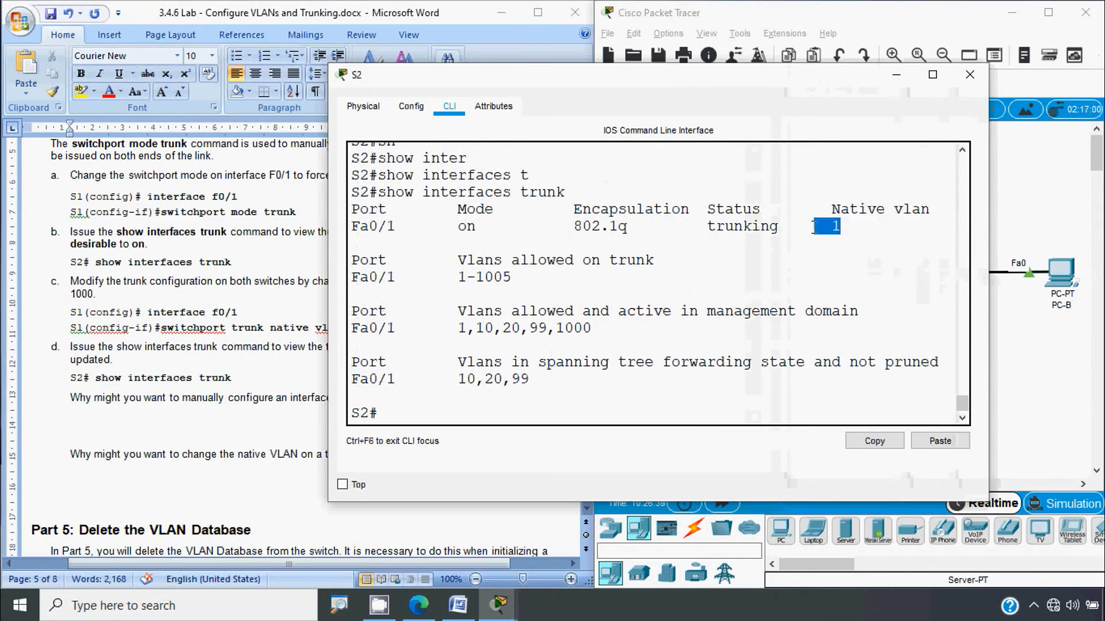
{"action": "left_click", "coordinate": [851, 233]}
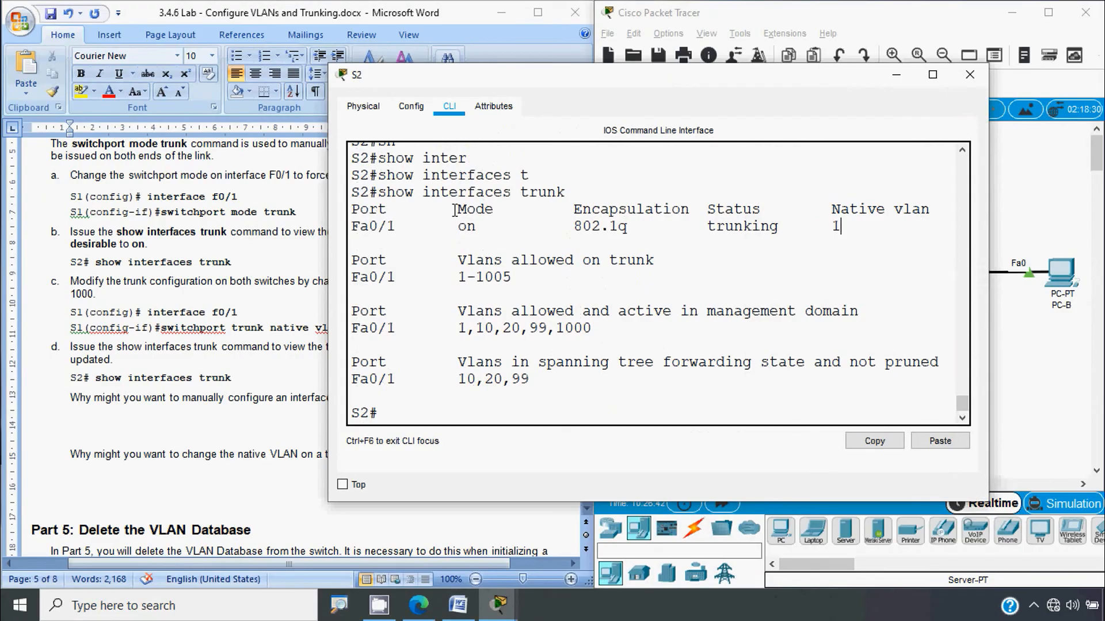
{"action": "mouse_move", "coordinate": [450, 210]}
{"action": "left_mouse_down"}
{"action": "mouse_move", "coordinate": [529, 211]}
{"action": "mouse_move", "coordinate": [439, 226]}
{"action": "left_mouse_up"}
{"action": "left_click", "coordinate": [497, 228]}
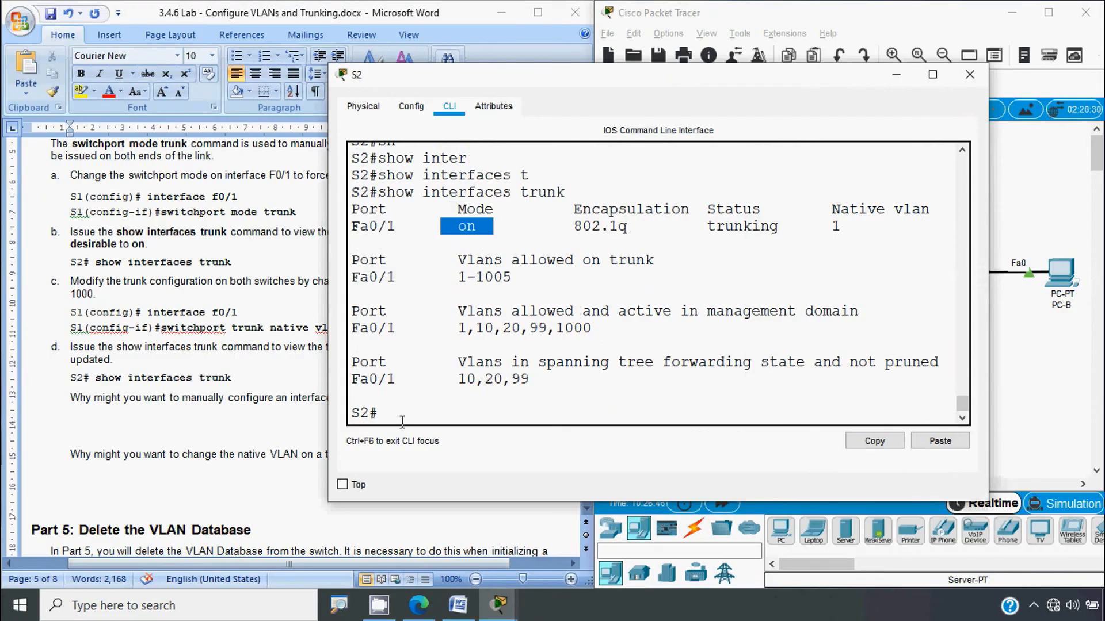
{"action": "left_click", "coordinate": [446, 415]}
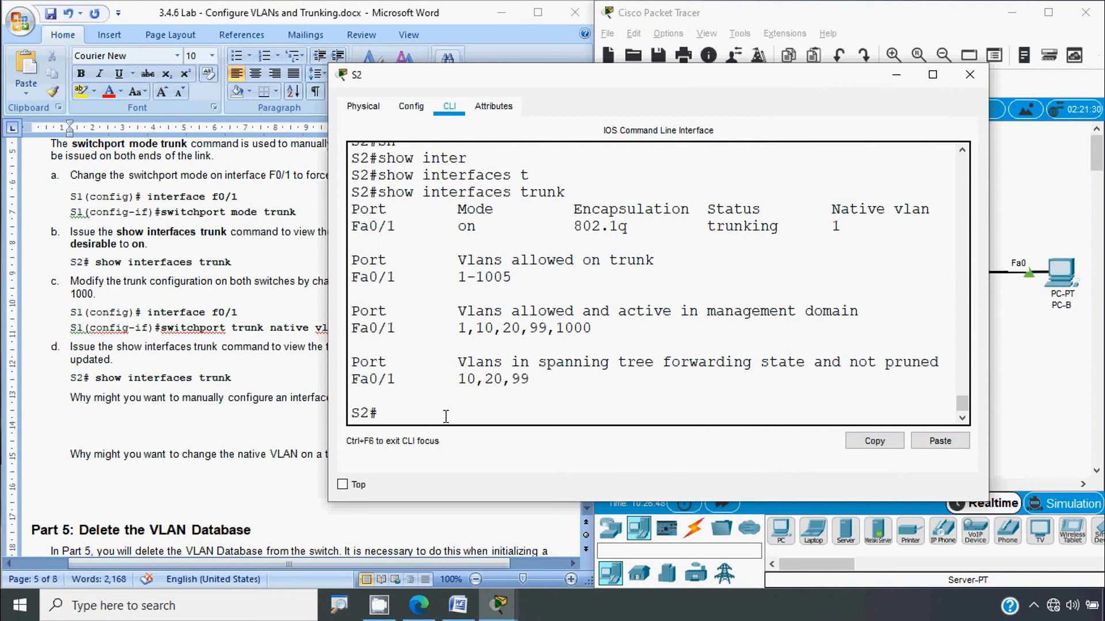
Step: On S2, enter configure terminal and interface FastEthernet 0/1
{"action": "type", "text": "conf"}
{"action": "key", "text": "Tab"}
{"action": "key", "text": "Tab"}
{"action": "key", "text": "Return"}
{"action": "type", "text": "inter"}
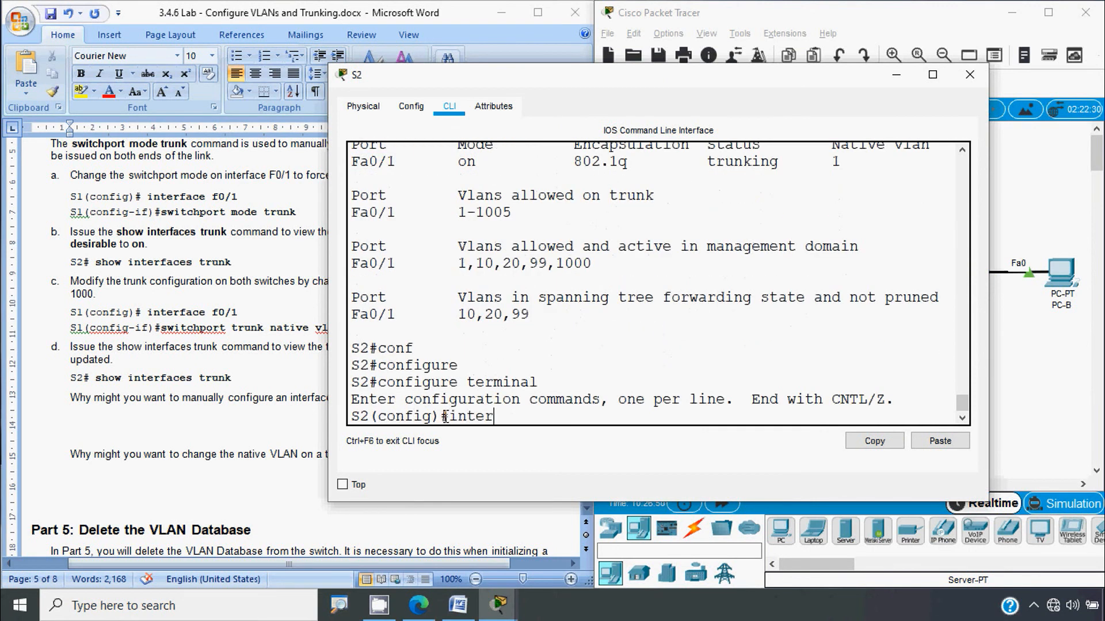
{"action": "key", "text": "Tab"}
{"action": "type", "text": "f"}
{"action": "key", "text": "Tab"}
{"action": "type", "text": "0/1"}
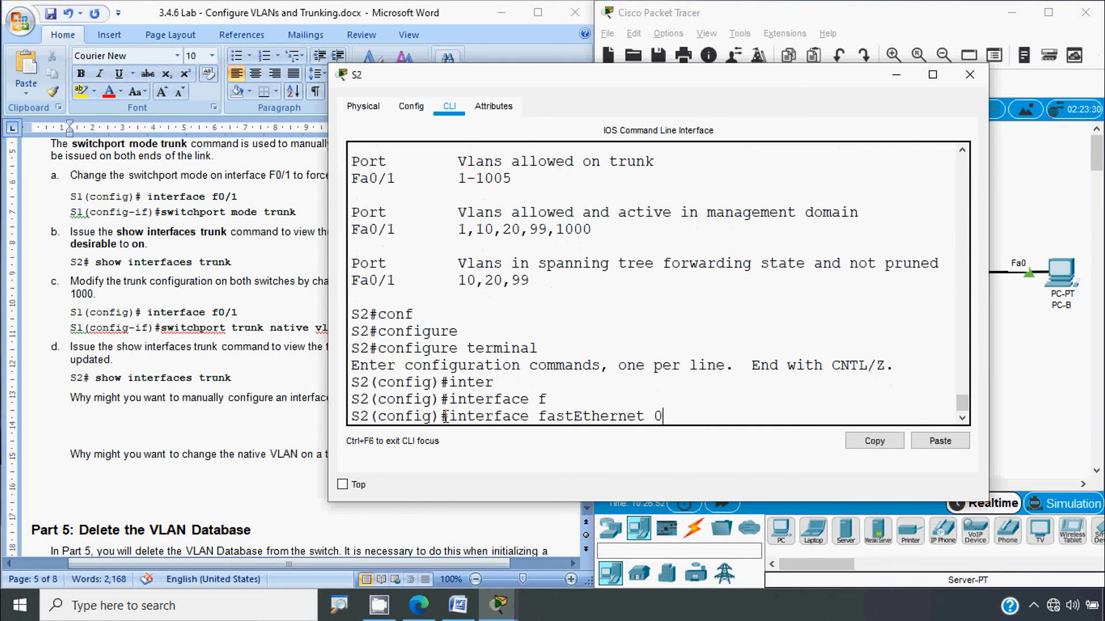
{"action": "key", "text": "Return"}
Step: Set S2's Fa0/1 trunk native VLAN to 1000
{"action": "type", "text": "sw"}
{"action": "key", "text": "Tab"}
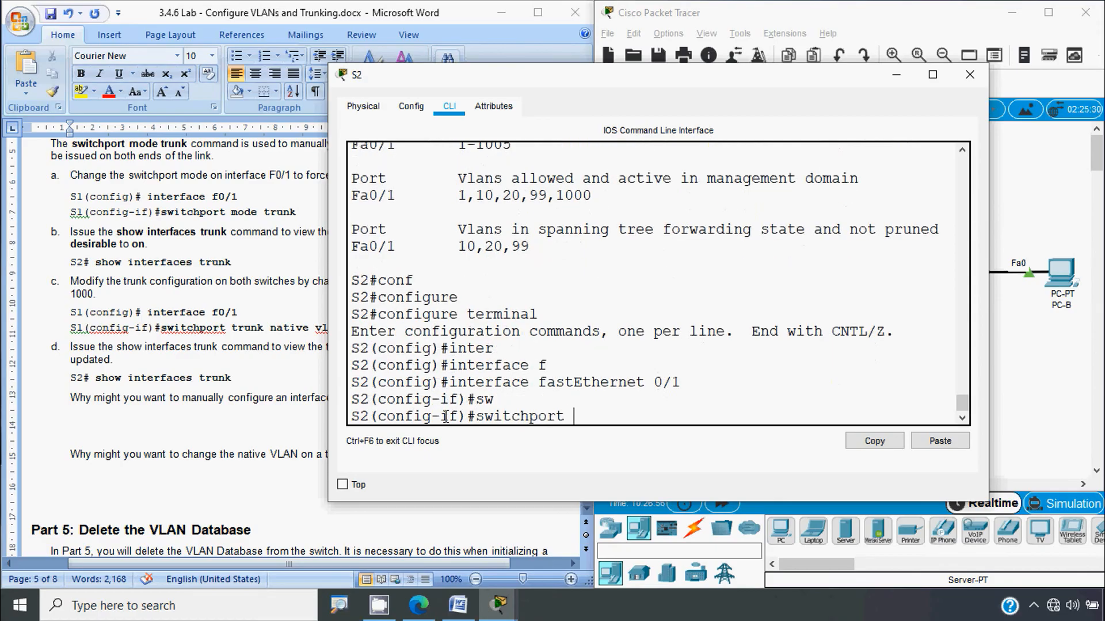
{"action": "type", "text": "tr"}
{"action": "key", "text": "Tab"}
{"action": "type", "text": "na"}
{"action": "key", "text": "Tab"}
{"action": "type", "text": "v"}
{"action": "key", "text": "Tab"}
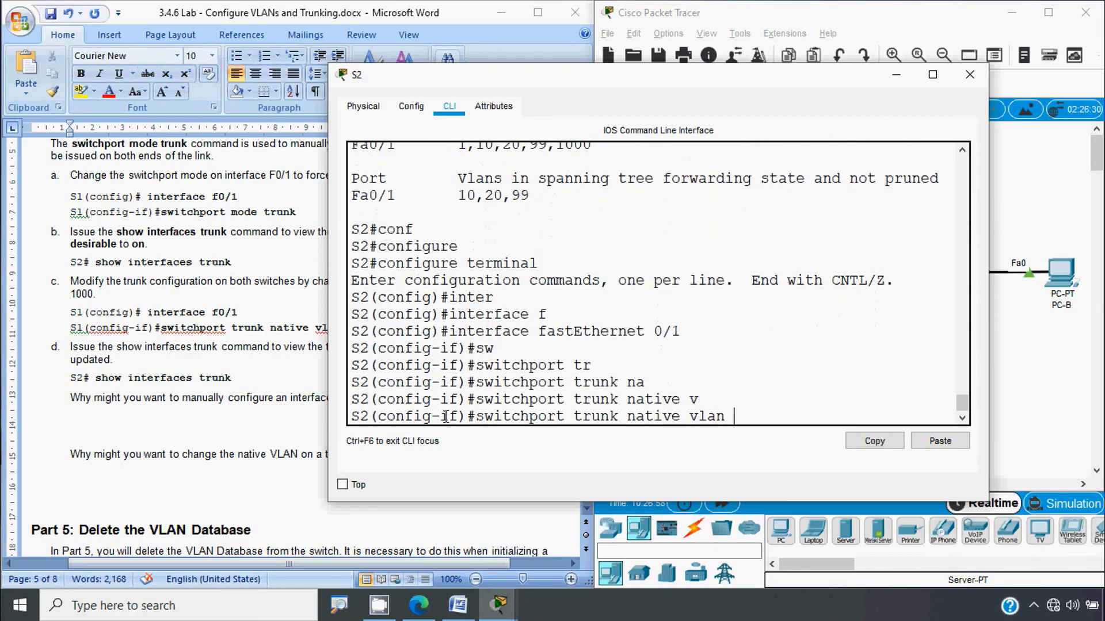
{"action": "type", "text": "1"}
{"action": "type", "text": "000"}
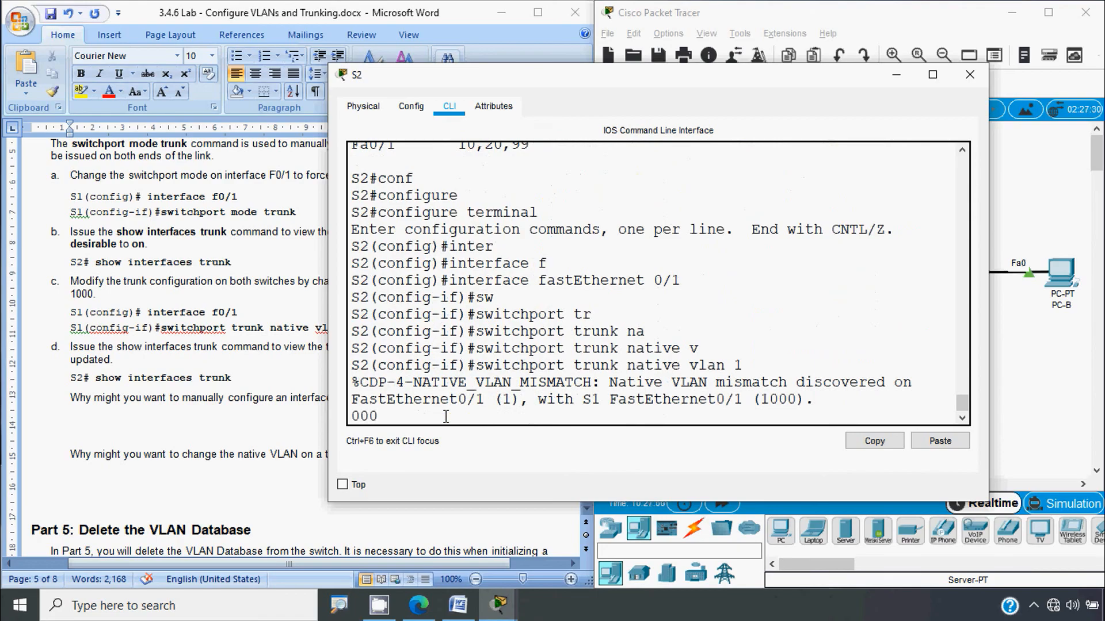
{"action": "key", "text": "Return"}
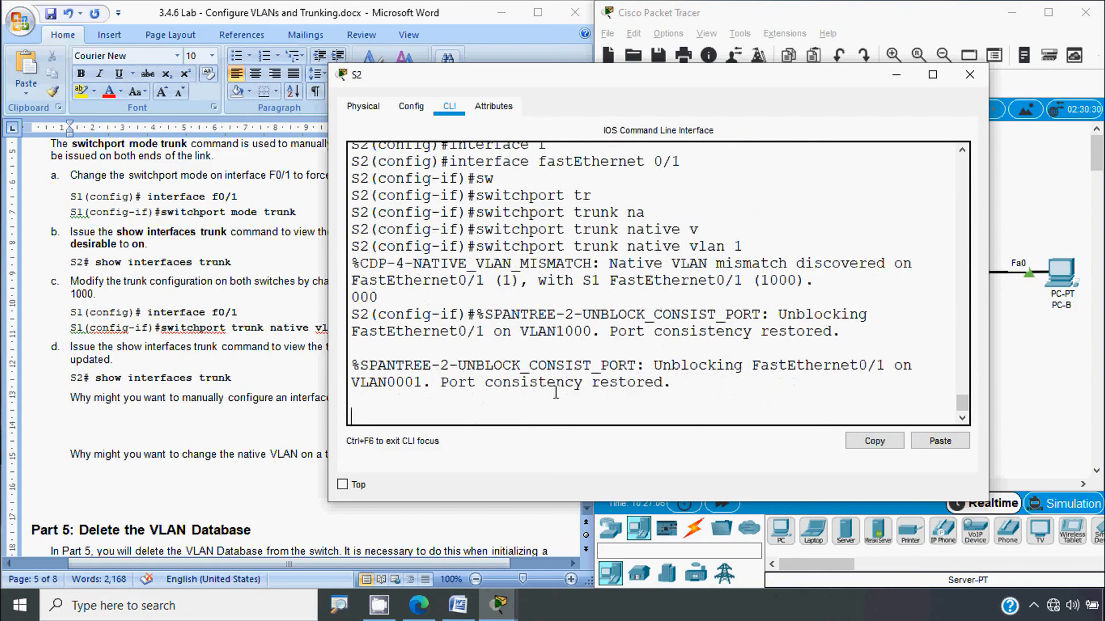
{"action": "key", "text": "Return"}
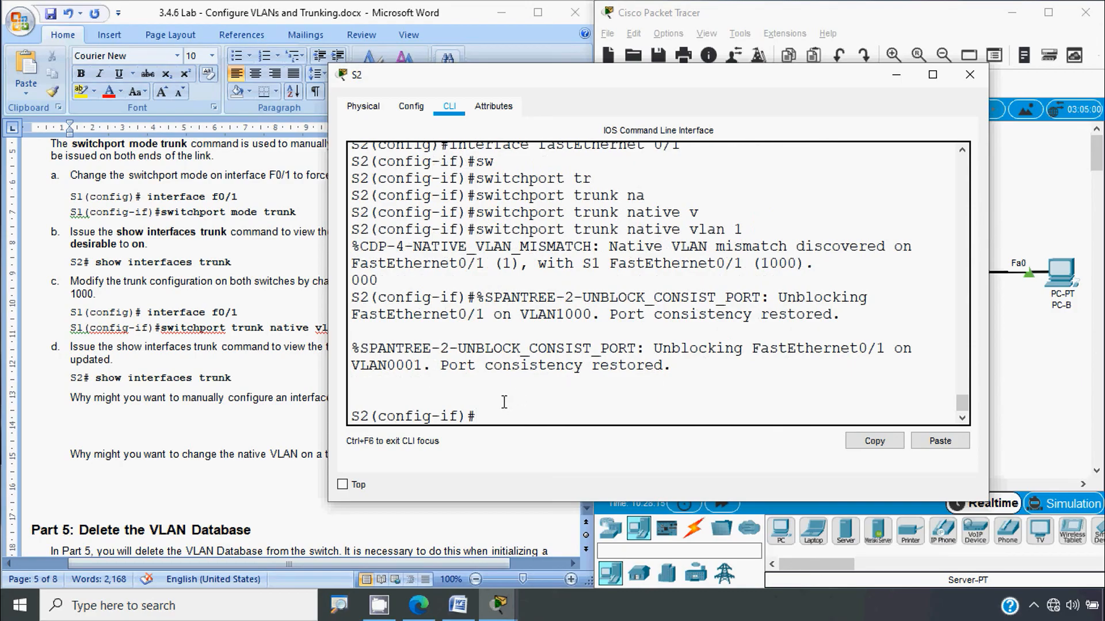
Step: Glance at the topology, then close S2's configuration window
{"action": "left_click", "coordinate": [1031, 406]}
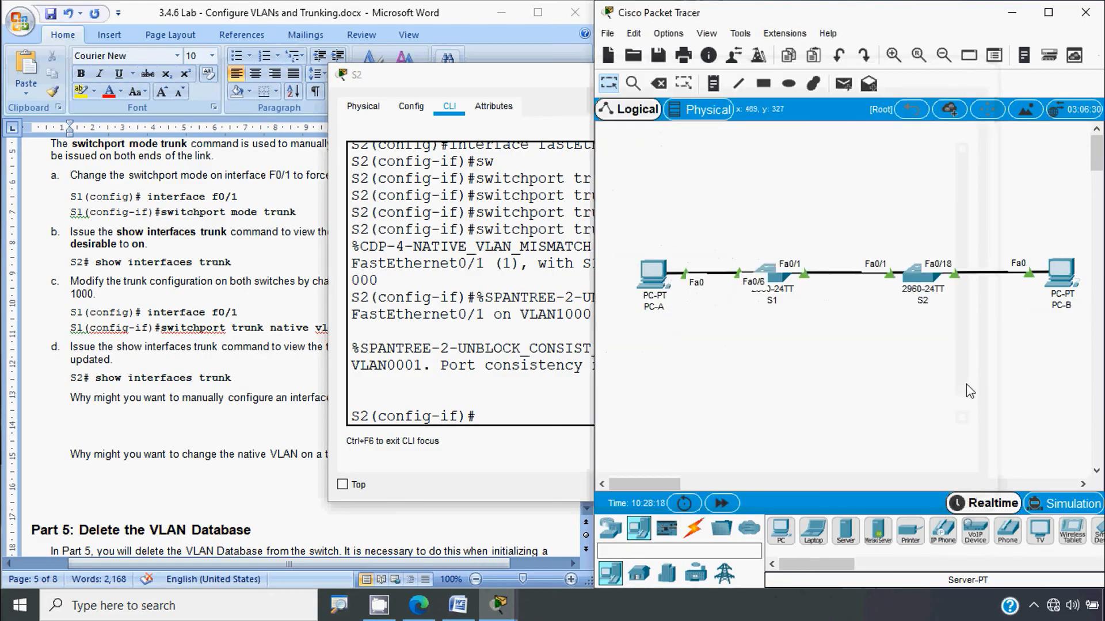
{"action": "left_click", "coordinate": [490, 332]}
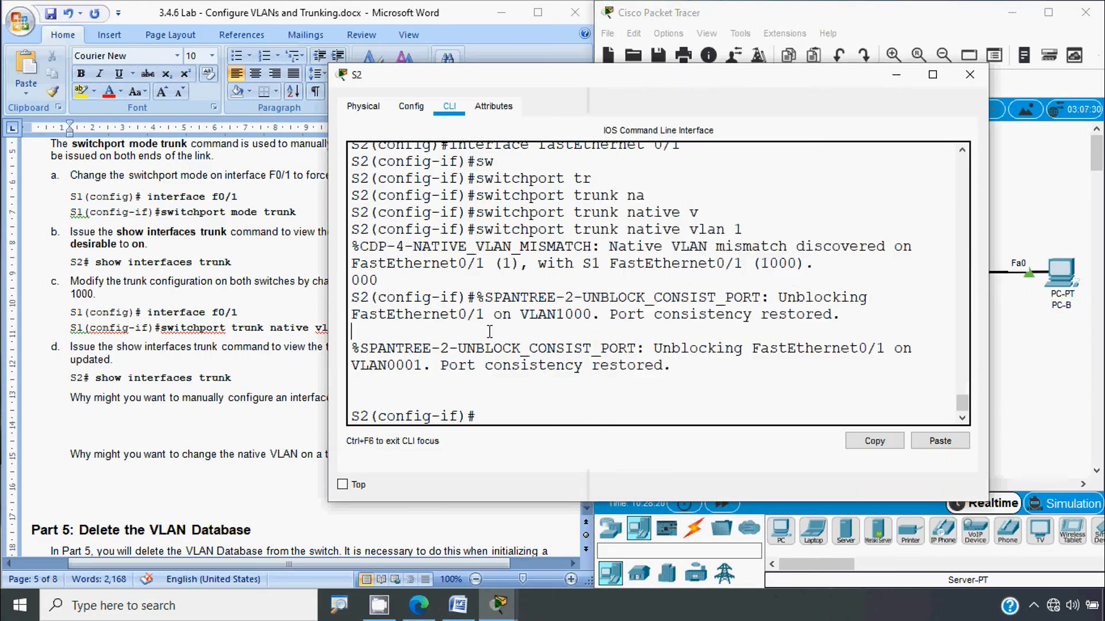
{"action": "left_click", "coordinate": [969, 74]}
Step: Return to the Word handout and scroll to Part 5, Deleting the VLAN Database
{"action": "key", "text": "alt+Tab"}
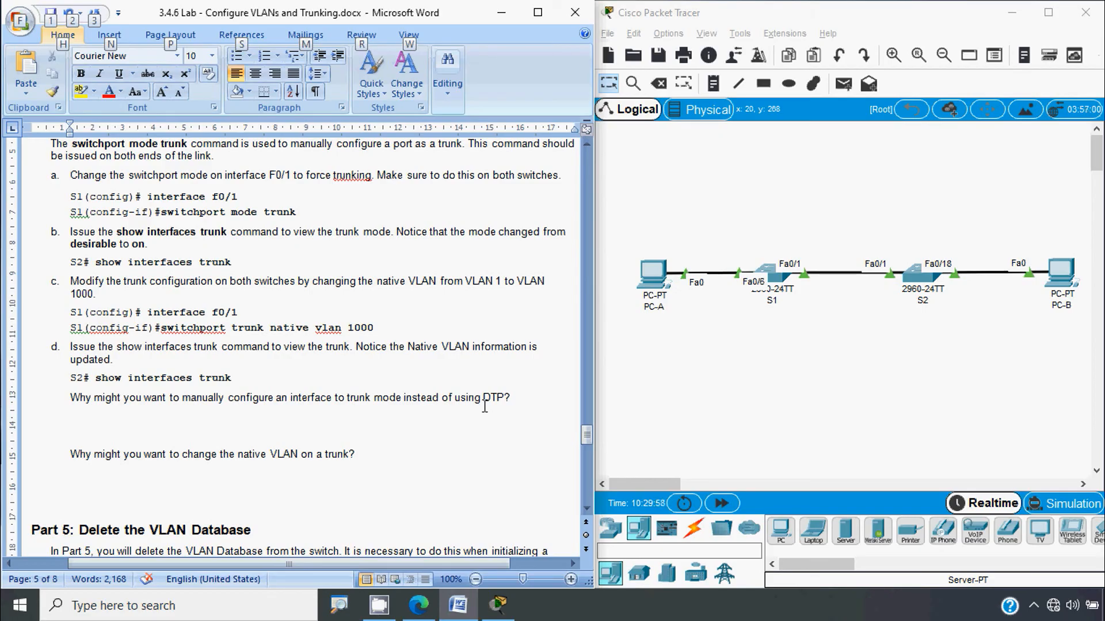
{"action": "scroll", "coordinate": [484, 406], "scroll_direction": "down", "scroll_amount": 1}
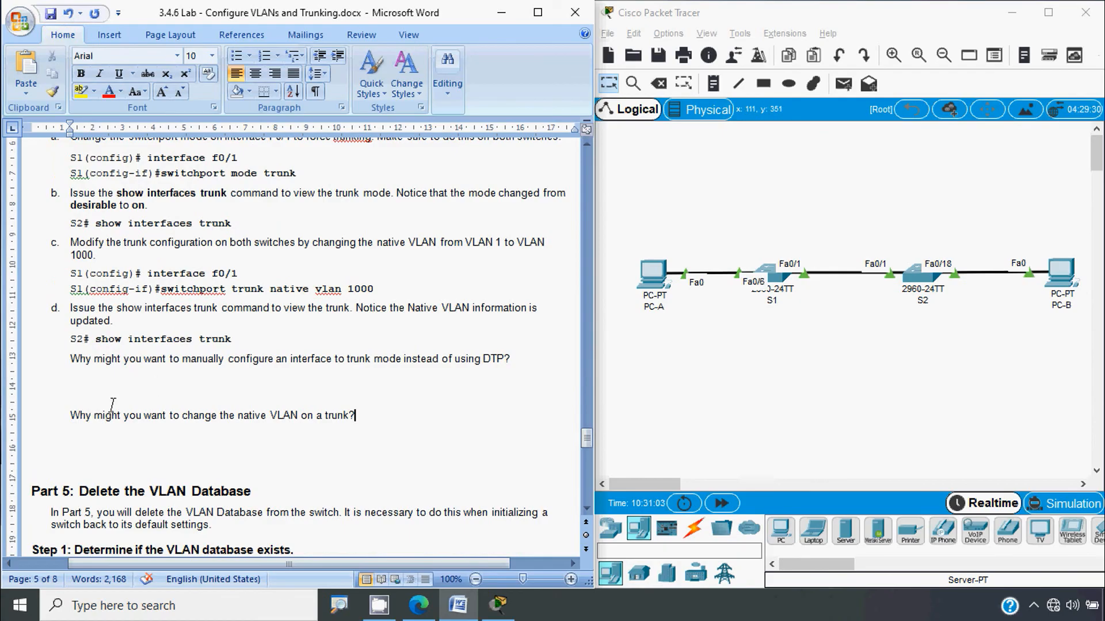
{"action": "left_click", "coordinate": [89, 441]}
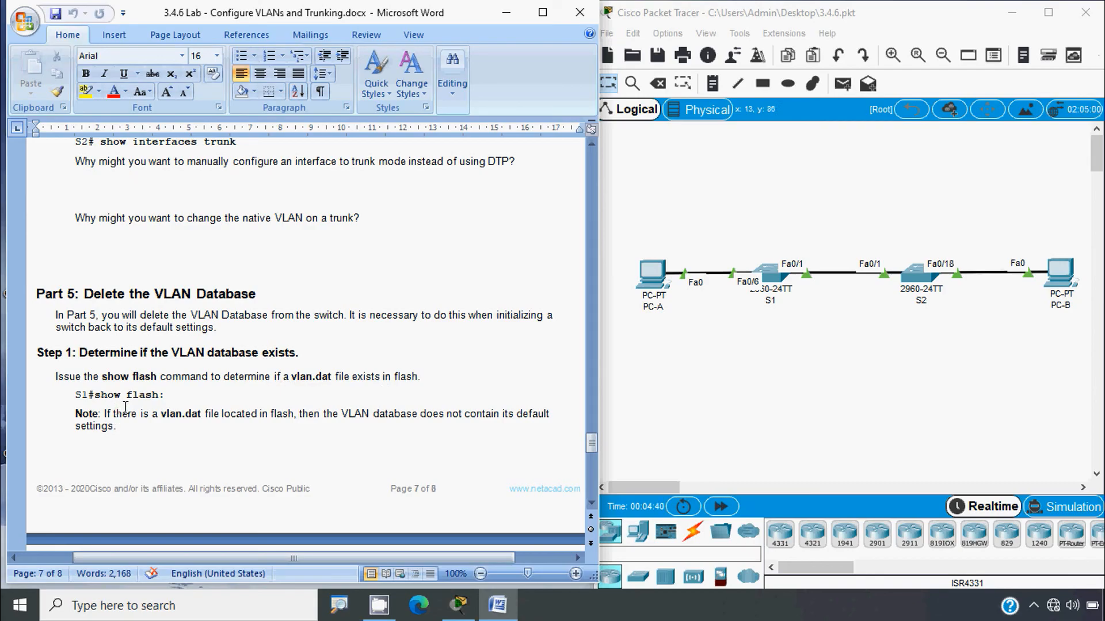
{"action": "scroll", "coordinate": [146, 451], "scroll_direction": "down", "scroll_amount": 1}
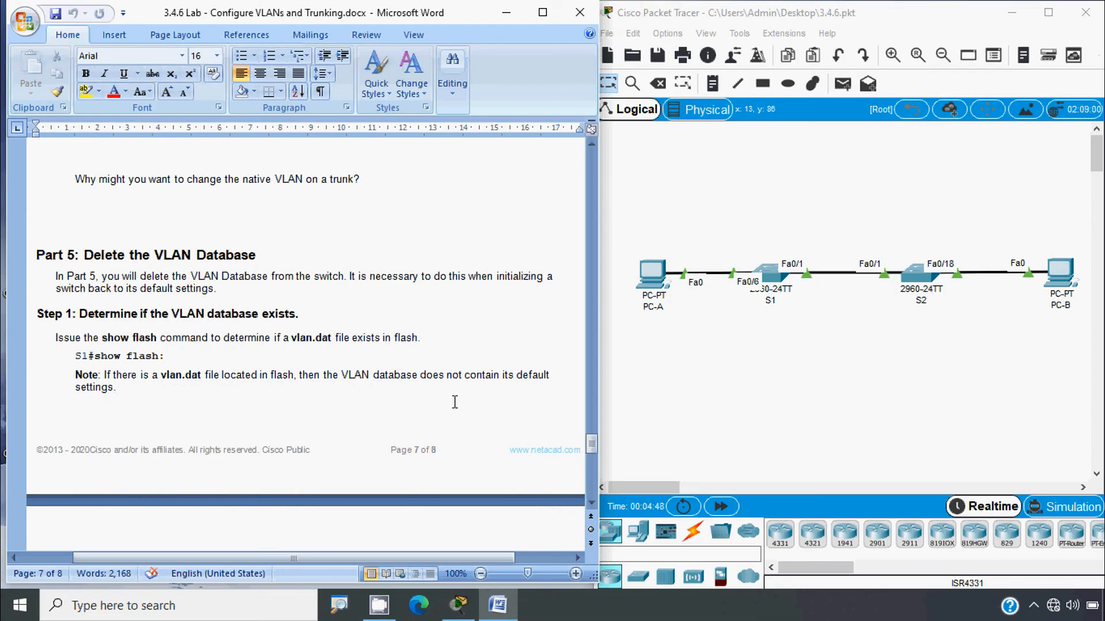
{"action": "scroll", "coordinate": [230, 407], "scroll_direction": "down", "scroll_amount": 3}
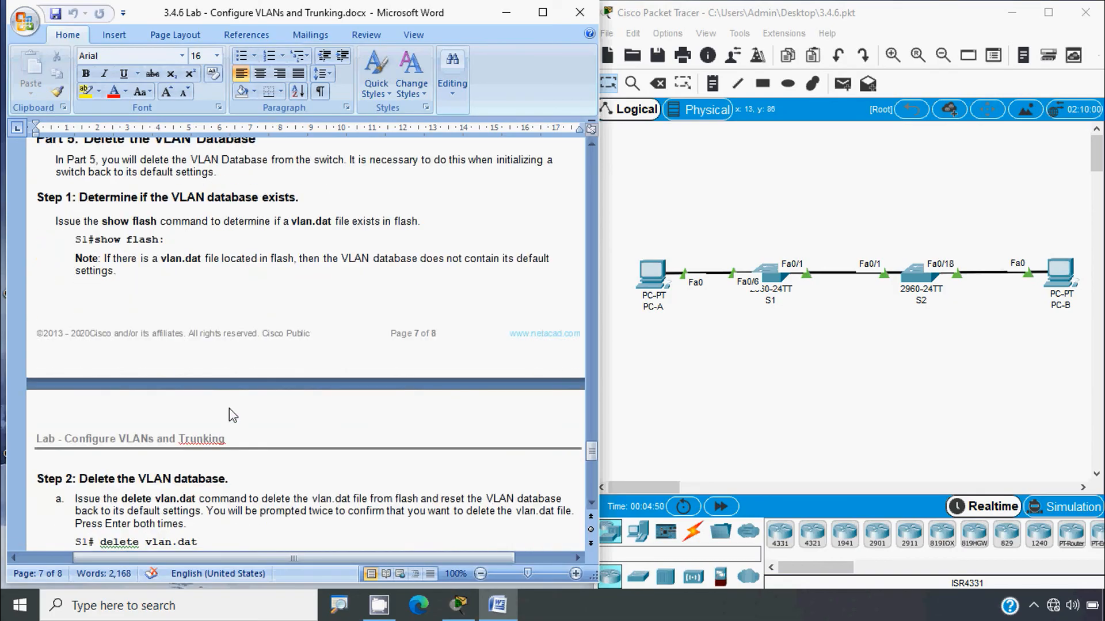
{"action": "scroll", "coordinate": [233, 415], "scroll_direction": "up", "scroll_amount": 1}
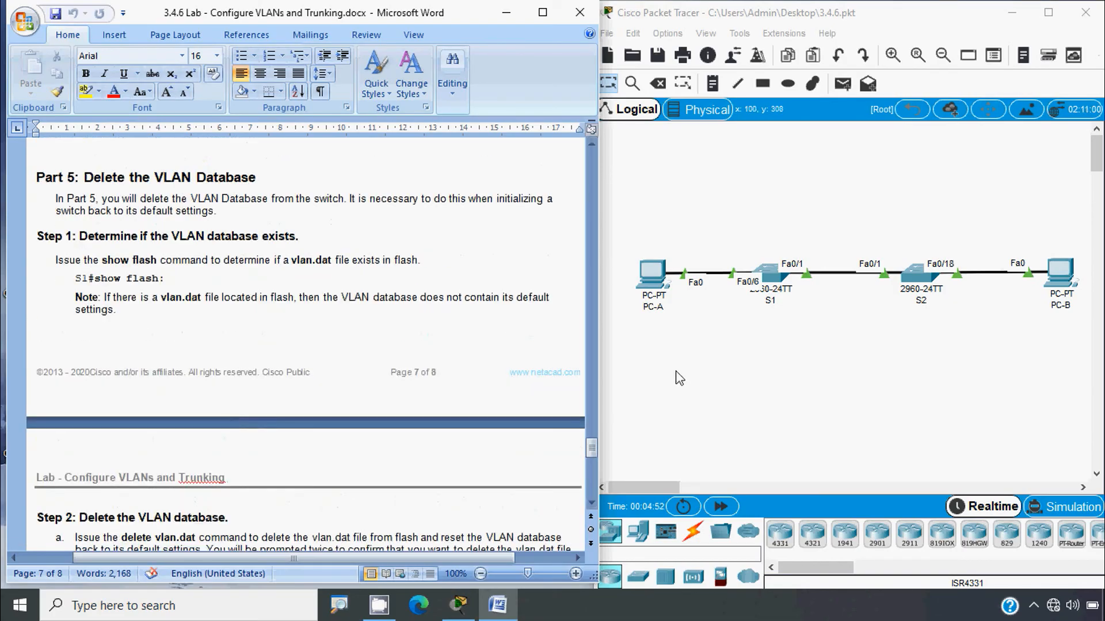
Step: Log into S1's CLI with the console password and enter privileged mode with enable
{"action": "left_click", "coordinate": [772, 276]}
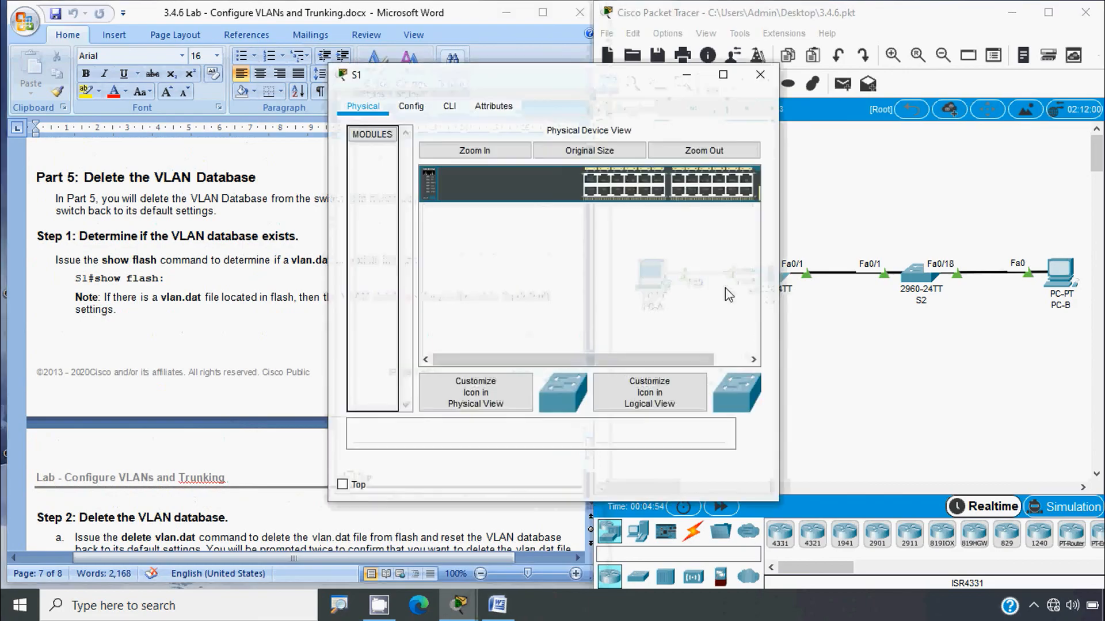
{"action": "left_click", "coordinate": [449, 106]}
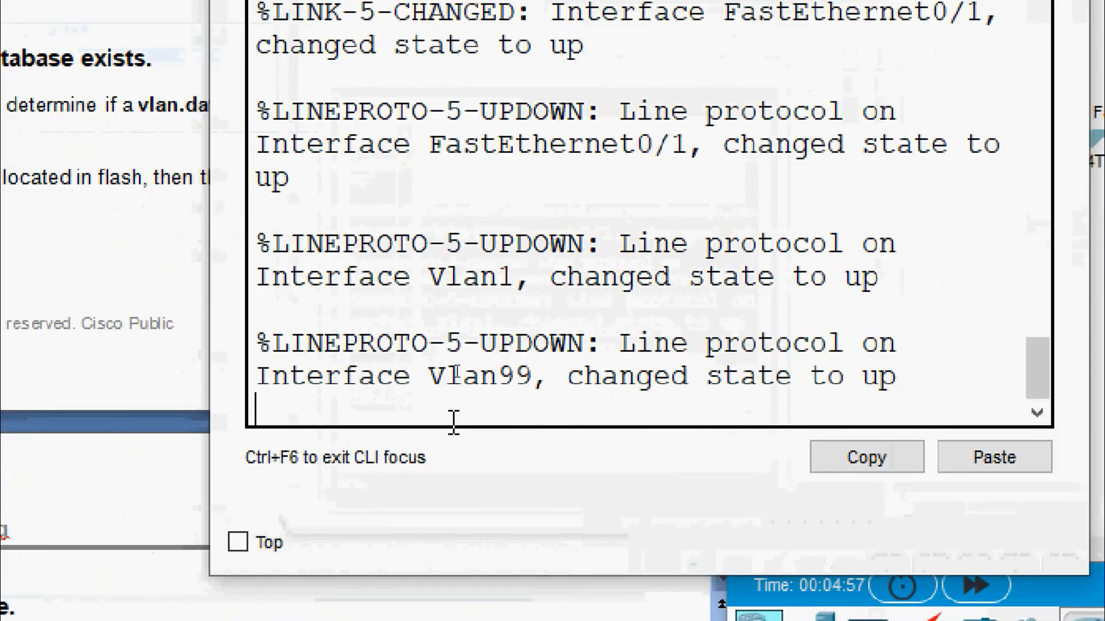
{"action": "key", "text": "Return"}
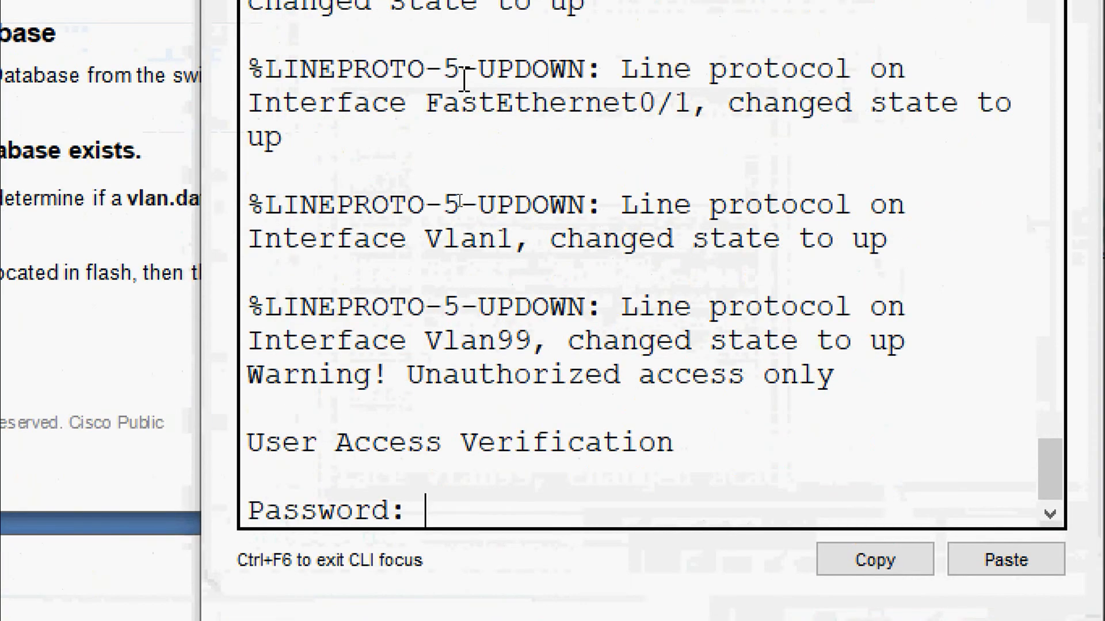
{"action": "key", "text": "Return"}
{"action": "type", "text": "e"}
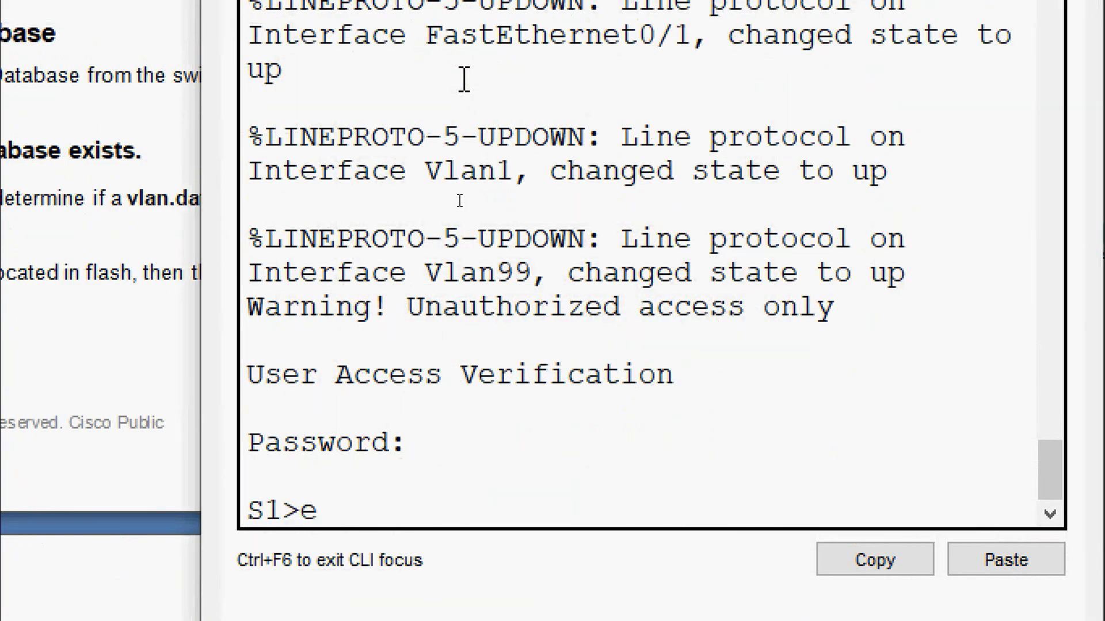
{"action": "type", "text": "na"}
{"action": "key", "text": "Return"}
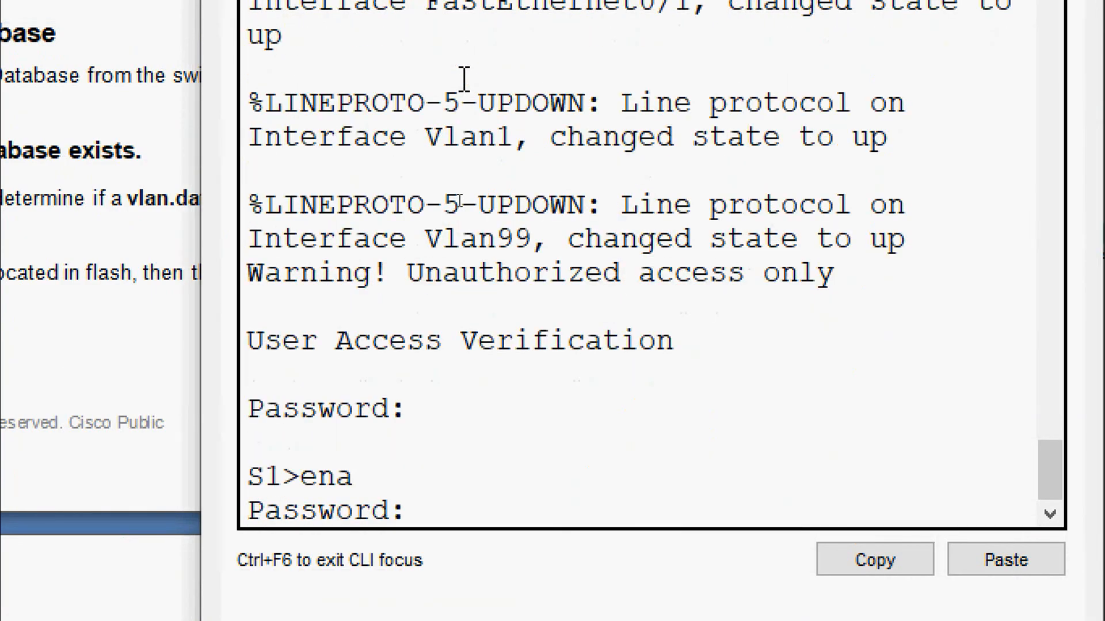
{"action": "key", "text": "Return"}
Step: Run show flash on S1 and highlight vlan.dat in the listing
{"action": "type", "text": "sh"}
{"action": "key", "text": "Tab"}
{"action": "type", "text": "vl"}
{"action": "key", "text": "Tab"}
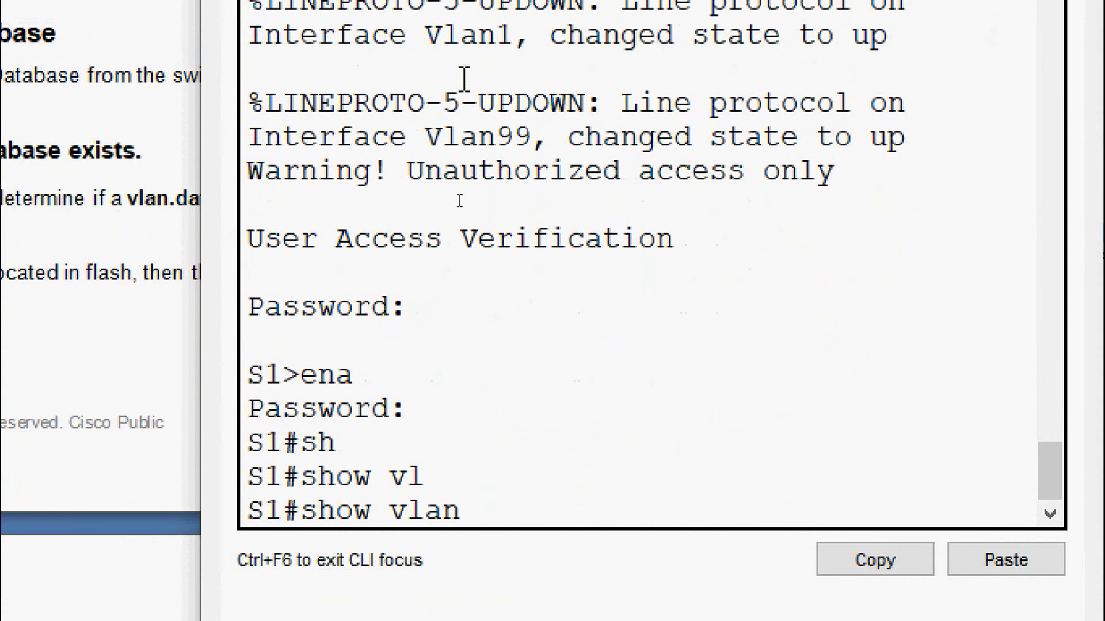
{"action": "key", "text": "BackSpace"}
{"action": "key", "text": "BackSpace"}
{"action": "key", "text": "BackSpace"}
{"action": "key", "text": "BackSpace"}
{"action": "type", "text": "fla"}
{"action": "key", "text": "Tab"}
{"action": "key", "text": "Return"}
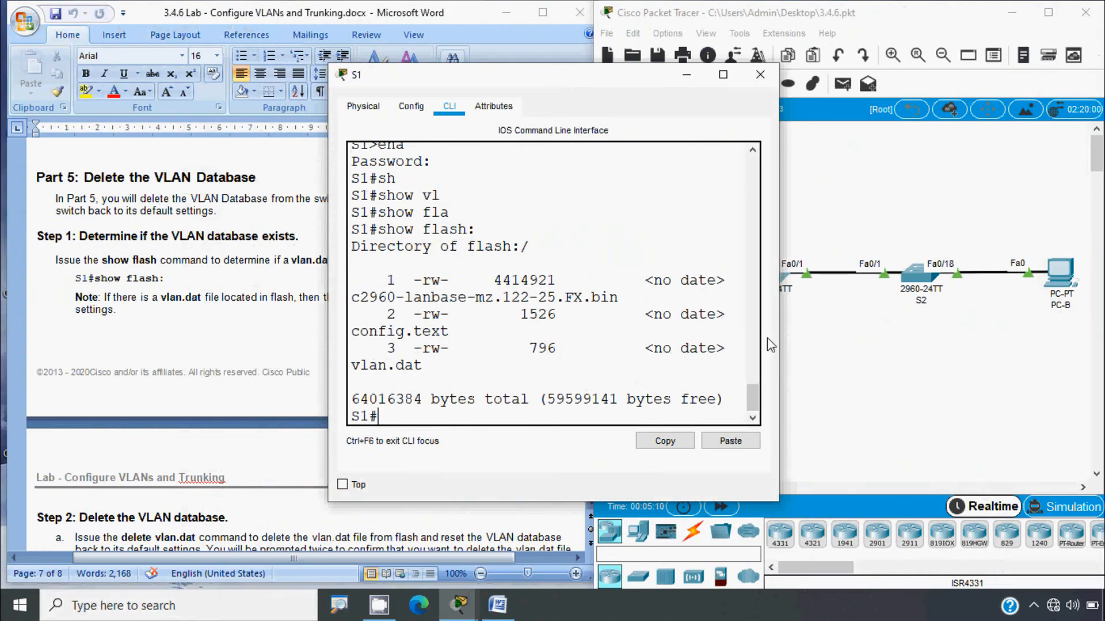
{"action": "left_click_drag", "start_coordinate": [778, 311], "coordinate": [954, 349]}
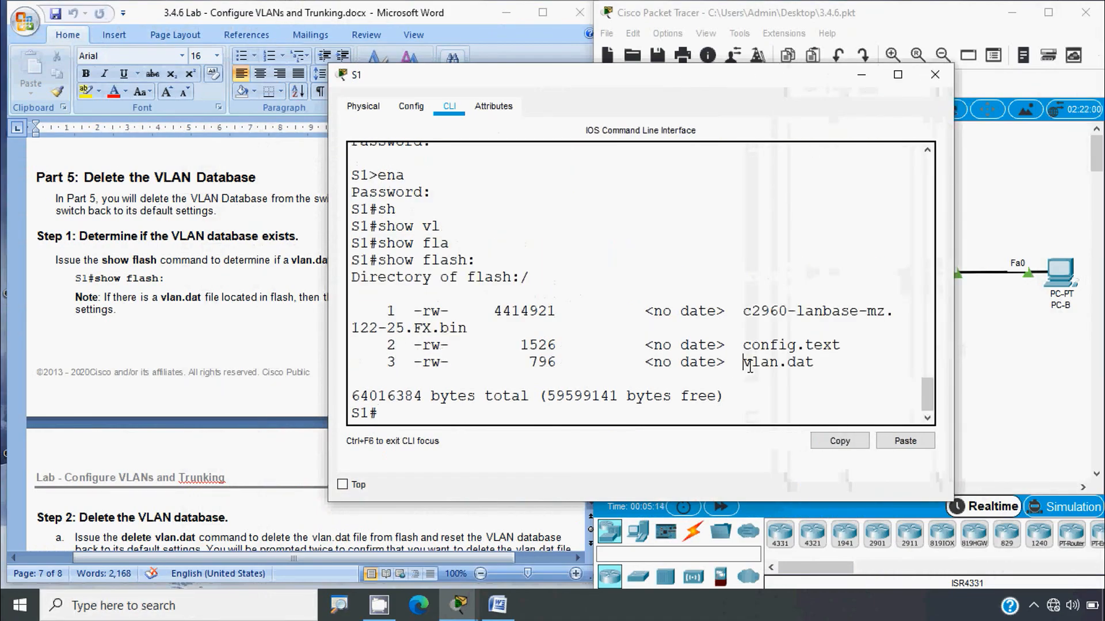
{"action": "left_click_drag", "start_coordinate": [747, 365], "coordinate": [824, 368]}
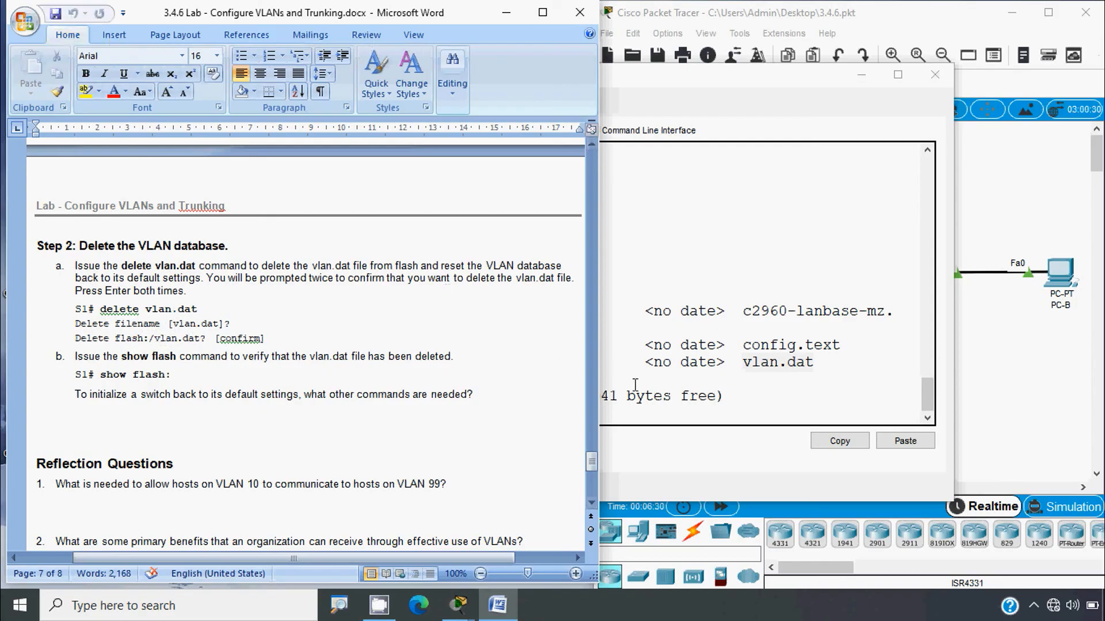
Step: Run 'delete vlan.dat' on S1, accepting the filename and confirming the deletion
{"action": "left_click", "coordinate": [616, 363]}
{"action": "left_click", "coordinate": [411, 419]}
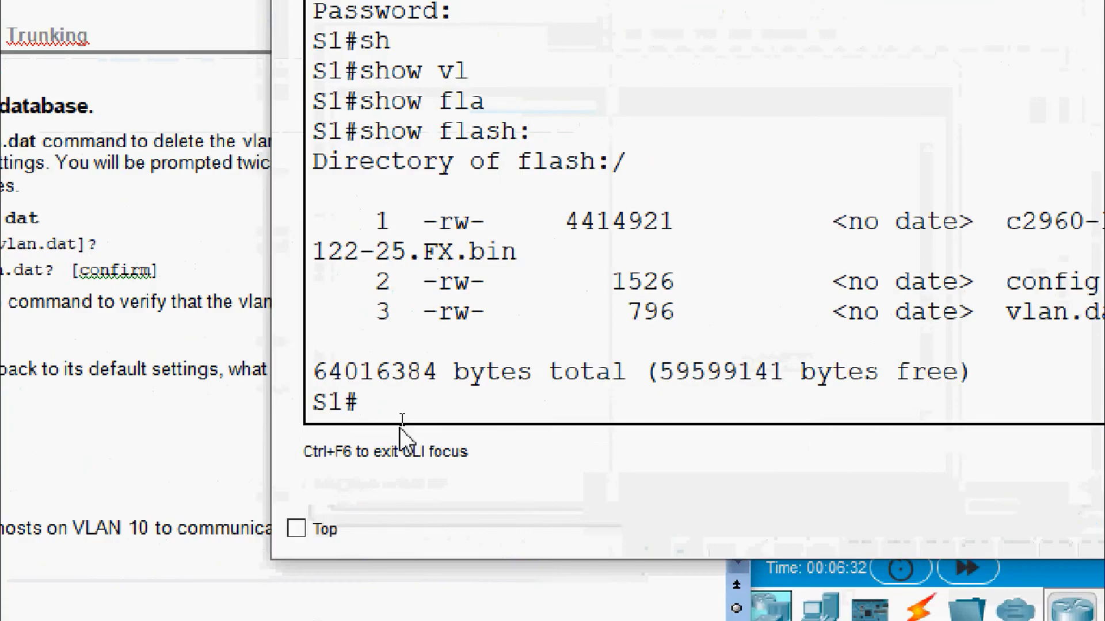
{"action": "type", "text": "delete "}
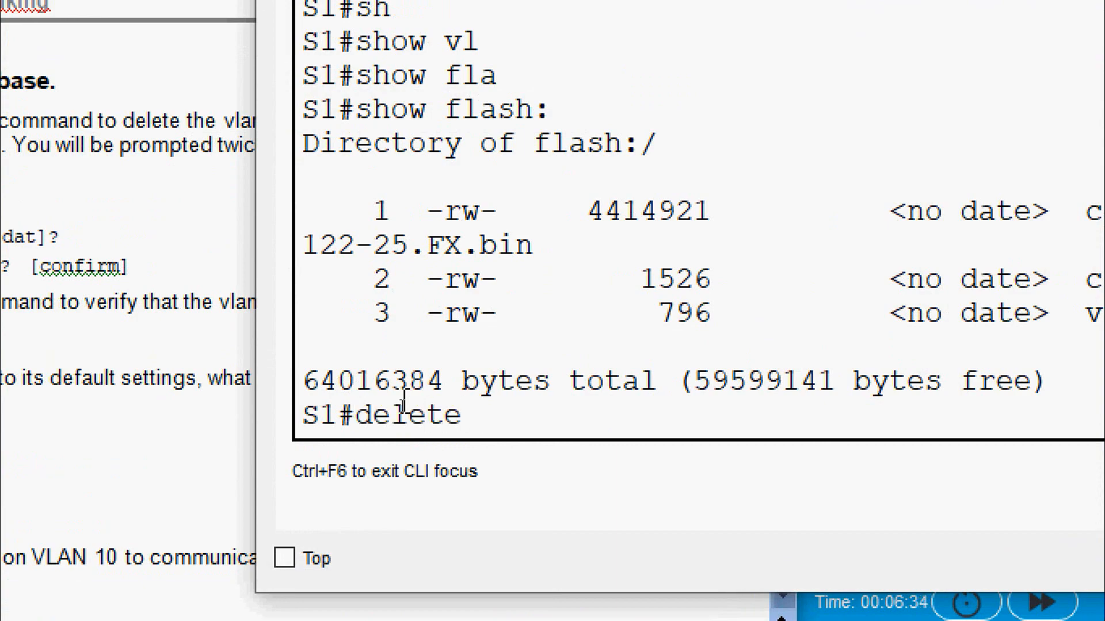
{"action": "type", "text": "vlan."}
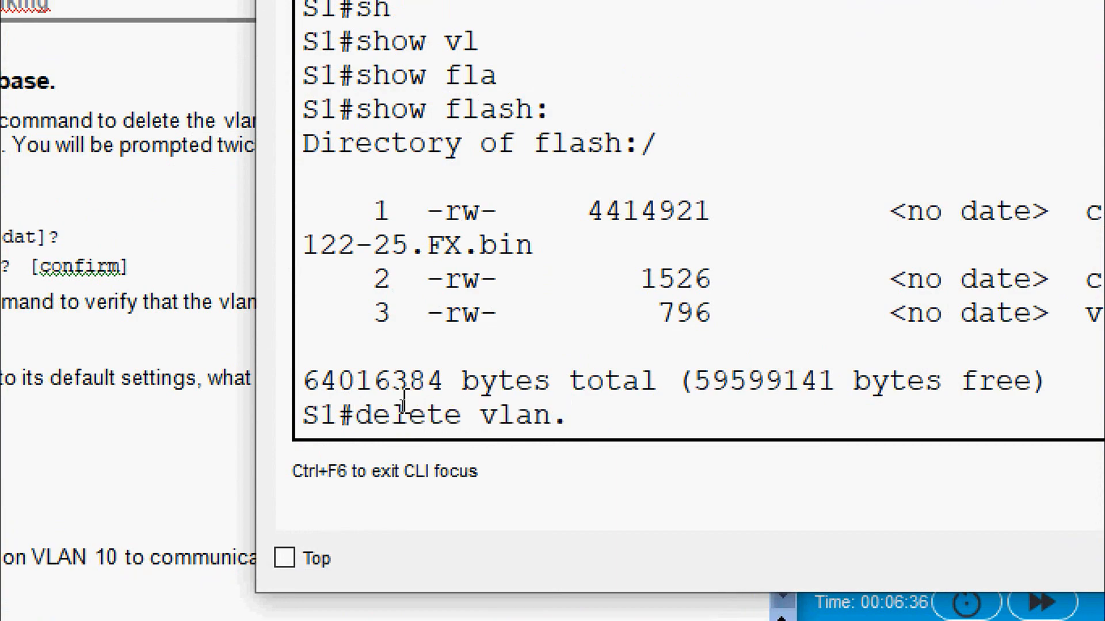
{"action": "type", "text": "dat"}
{"action": "key", "text": "Return"}
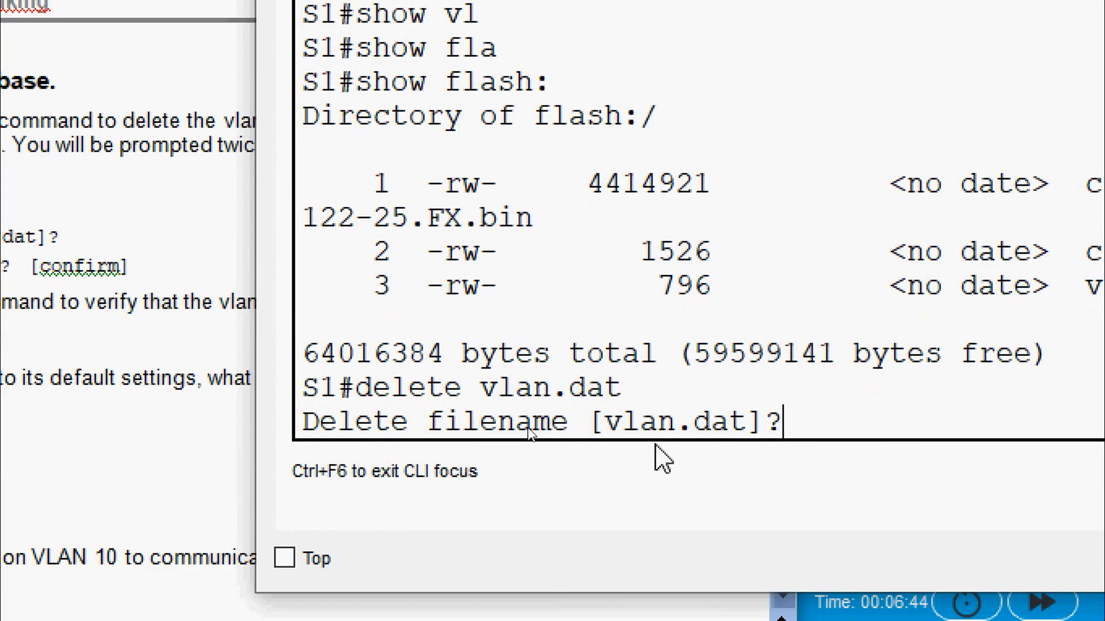
{"action": "key", "text": "Return"}
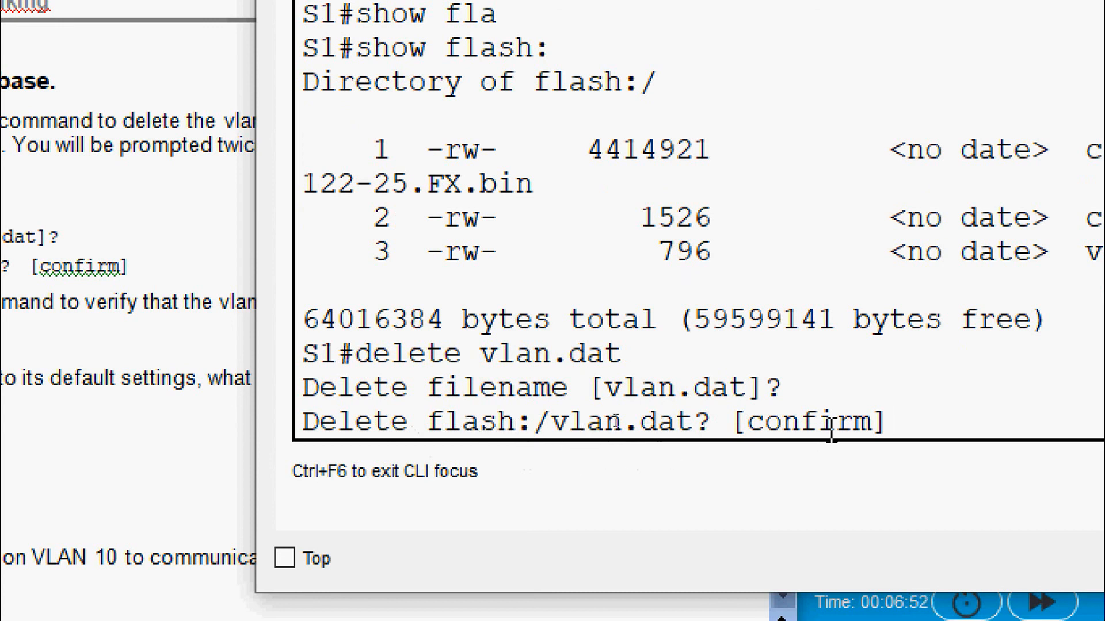
{"action": "key", "text": "Return"}
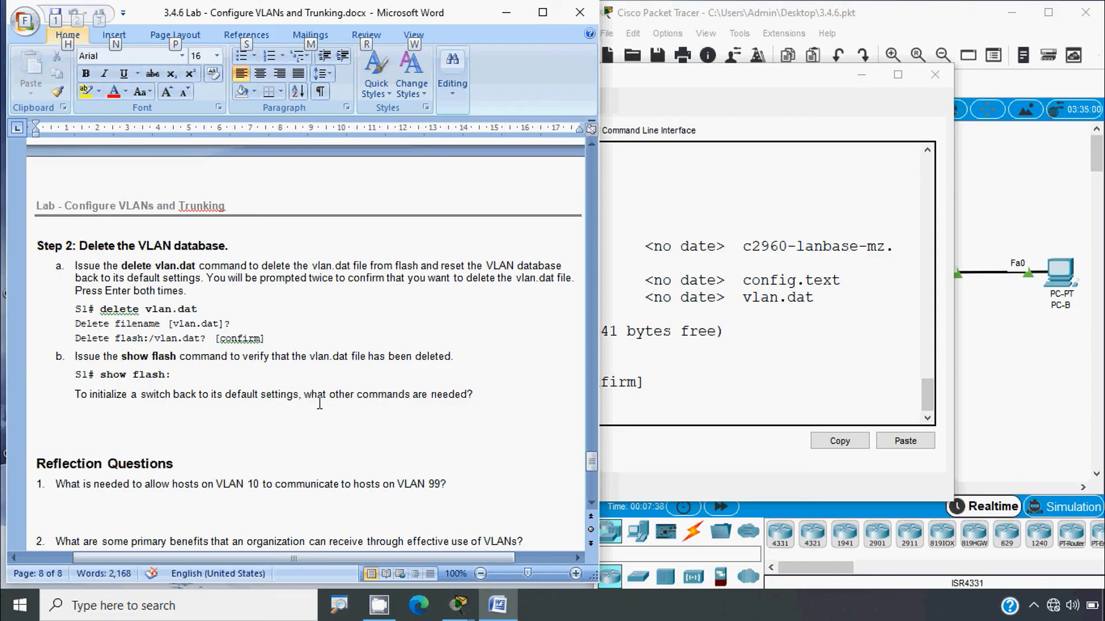
Step: Re-run show flash on S1 to confirm only the c2960 image and config.text remain
{"action": "left_click", "coordinate": [655, 422]}
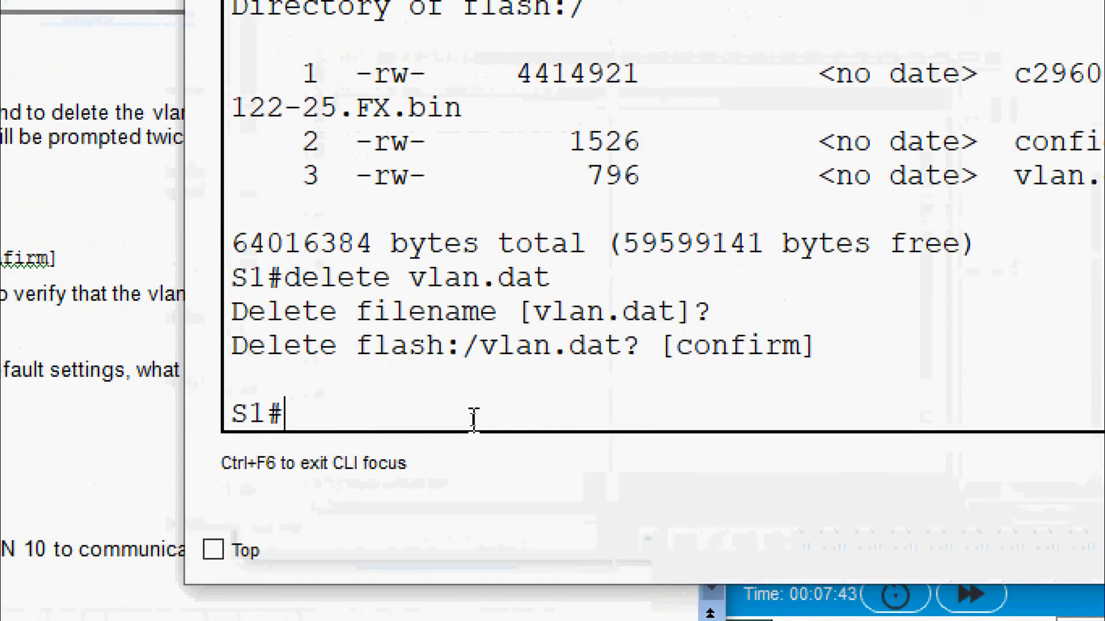
{"action": "type", "text": "sh"}
{"action": "key", "text": "Tab"}
{"action": "type", "text": "fl"}
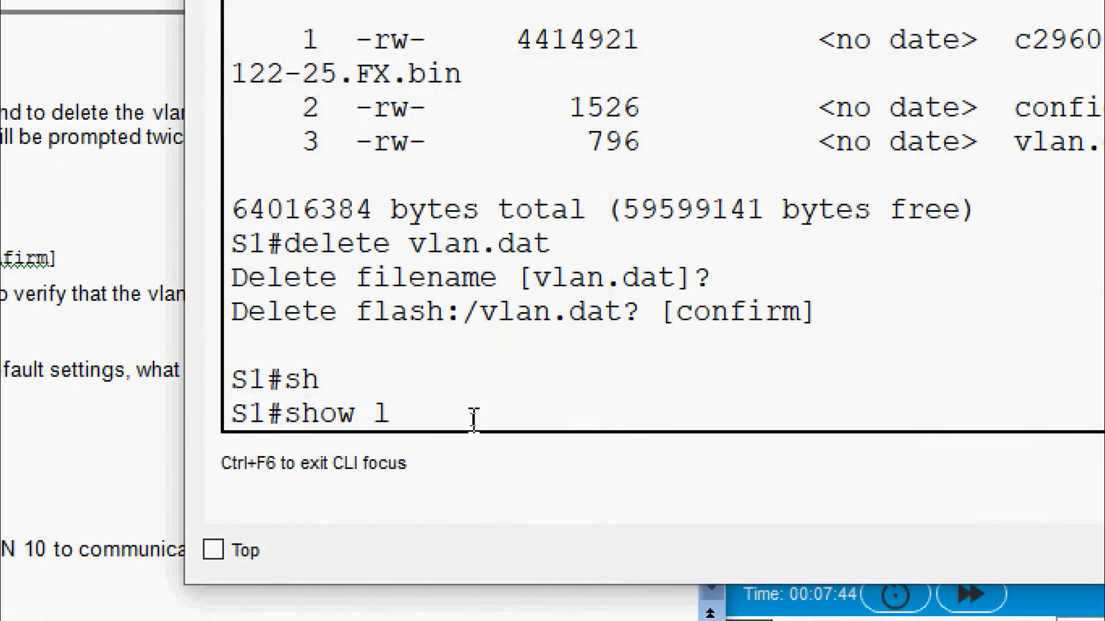
{"action": "key", "text": "Tab"}
{"action": "key", "text": "Return"}
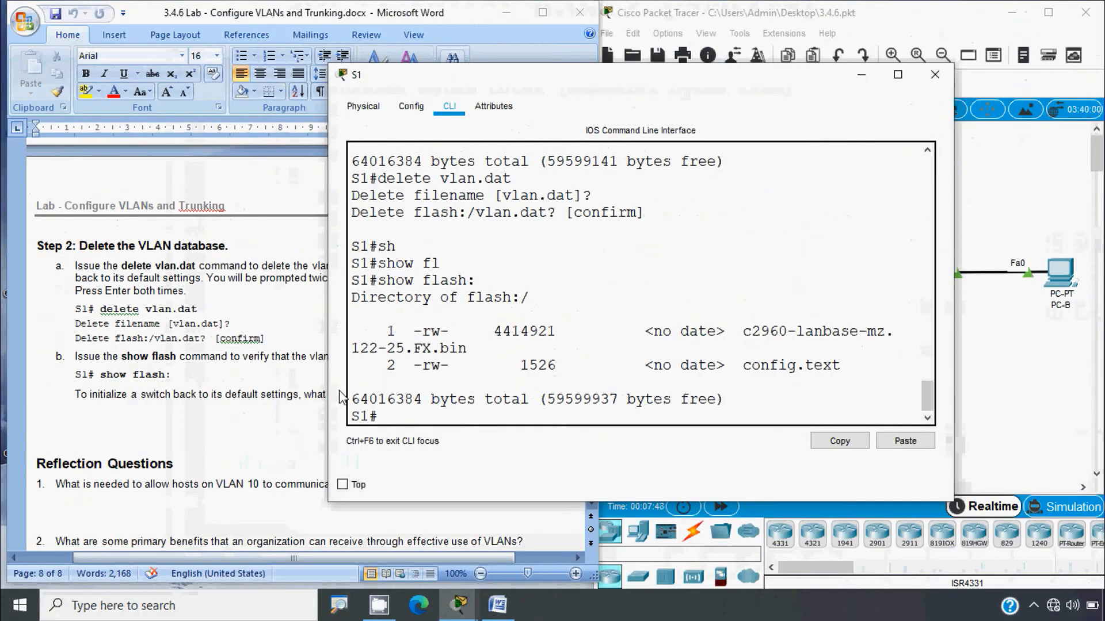
{"action": "left_click_drag", "start_coordinate": [327, 386], "coordinate": [117, 396]}
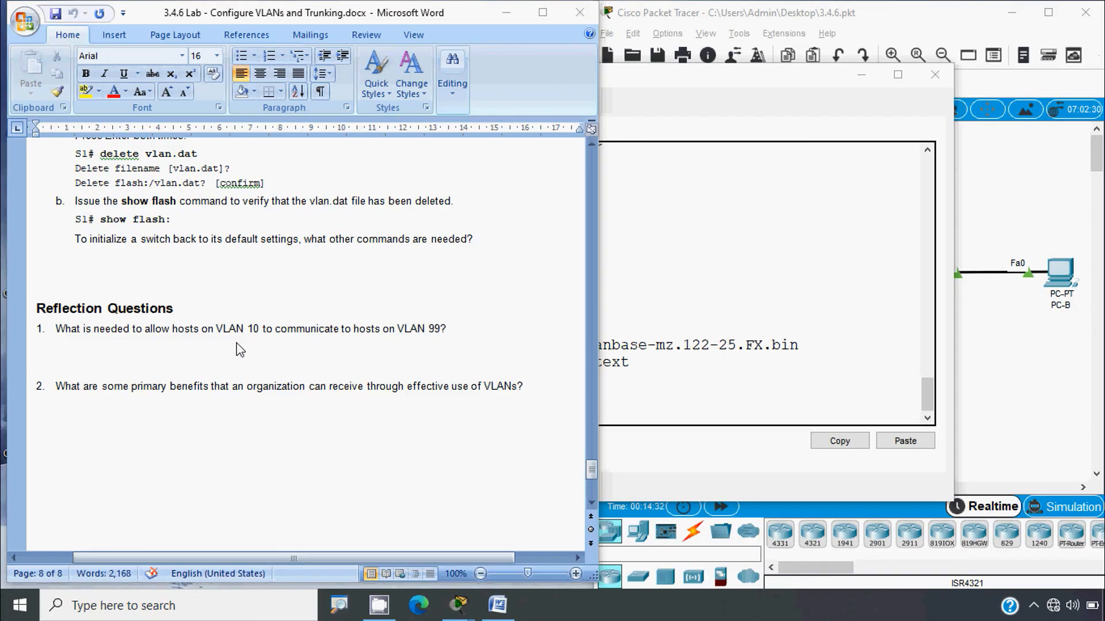
{"action": "key", "text": "alt"}
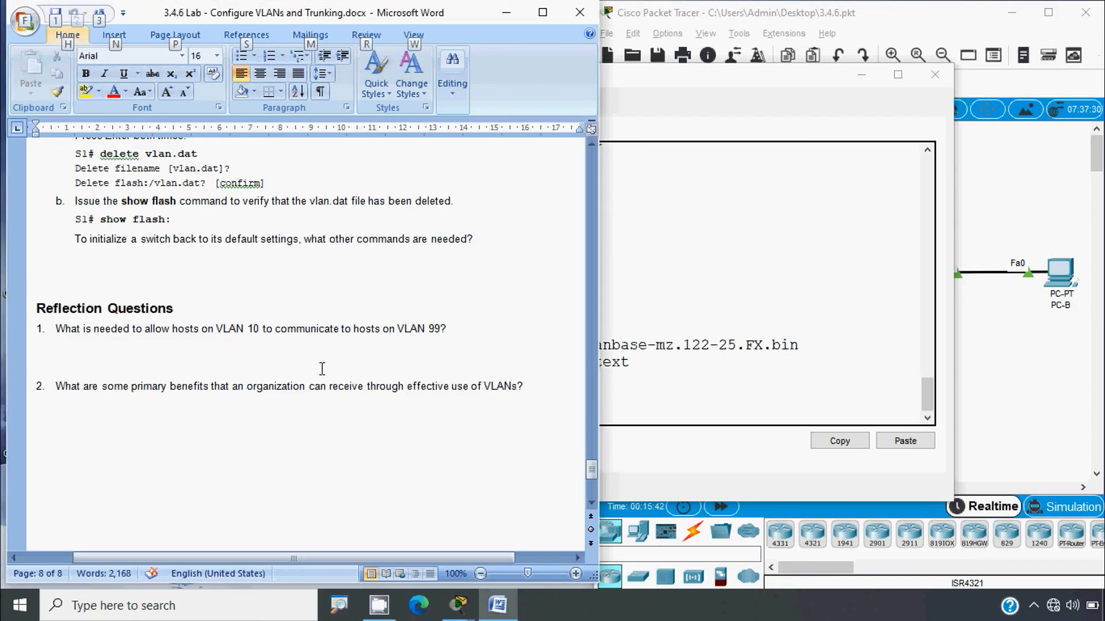